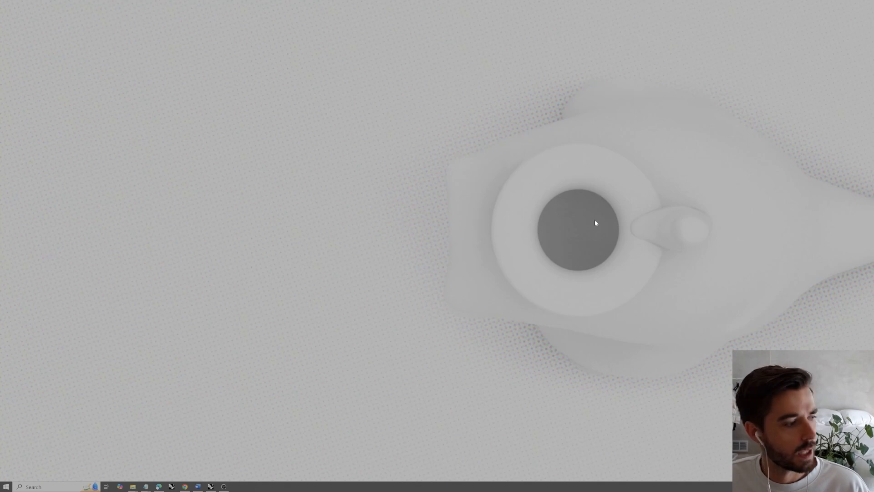
- Switch to Rhino and check which sheet geometry belongs to the Default layer by hiding and reshowing it
left_click(209, 487)
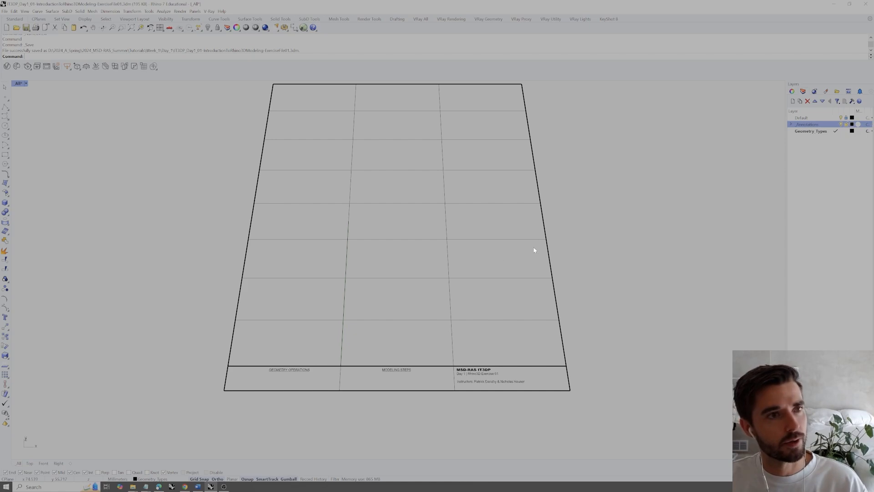
left_click(803, 132)
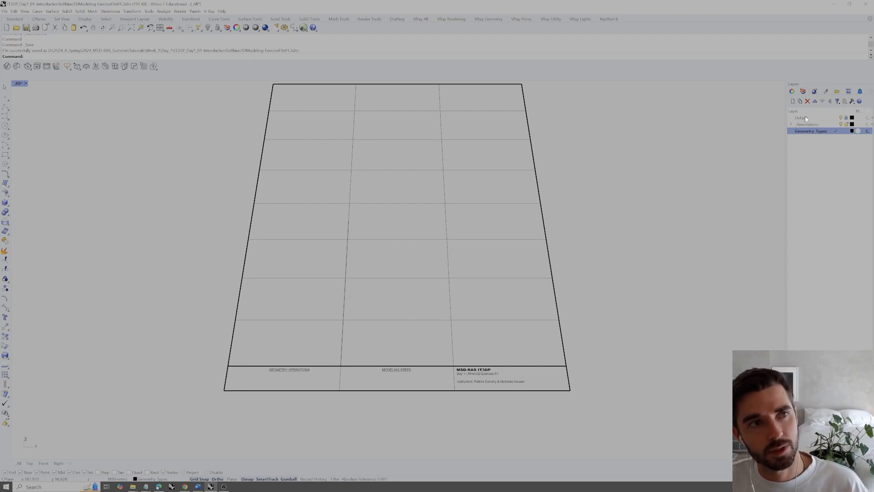
left_click(805, 118)
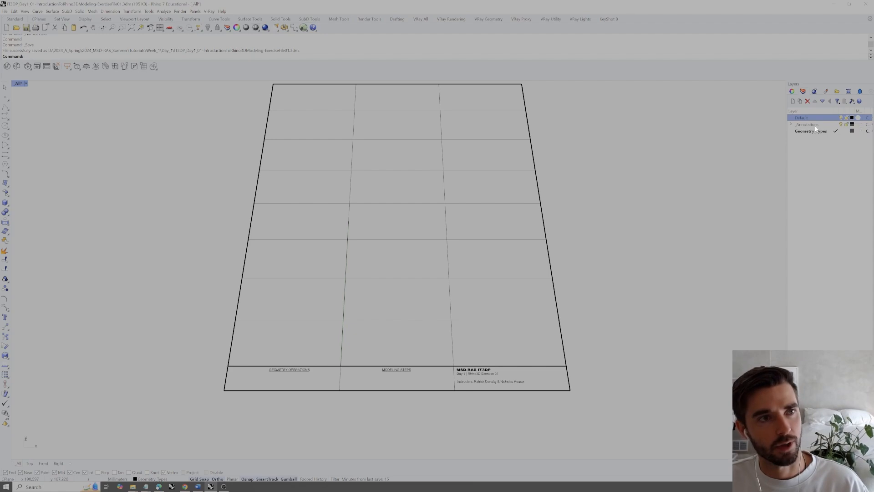
left_click_drag(586, 223, 487, 272)
key("Escape")
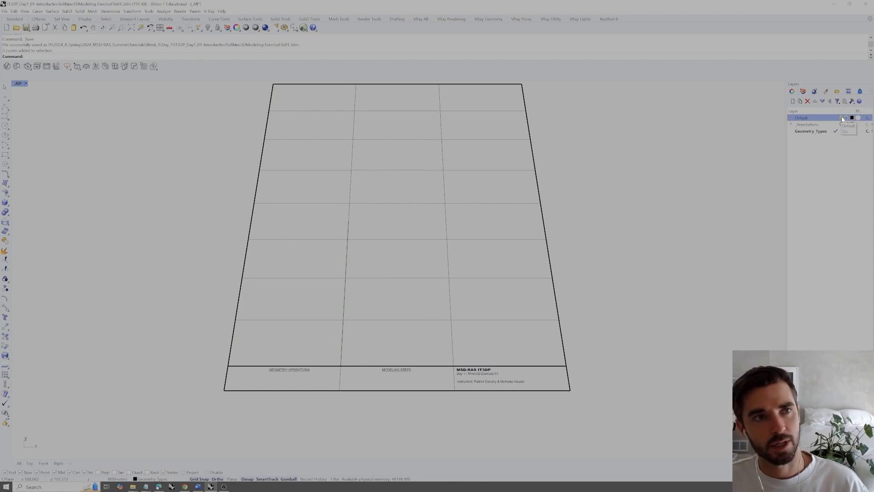
left_click(842, 118)
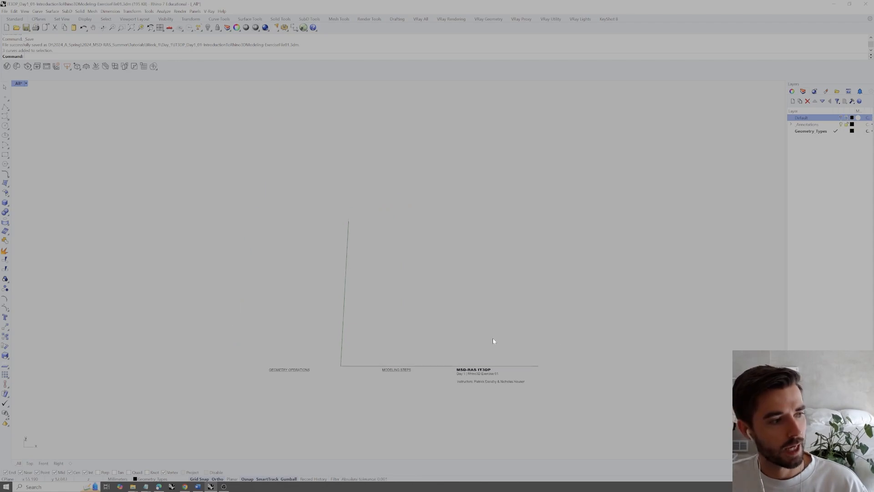
left_click(841, 118)
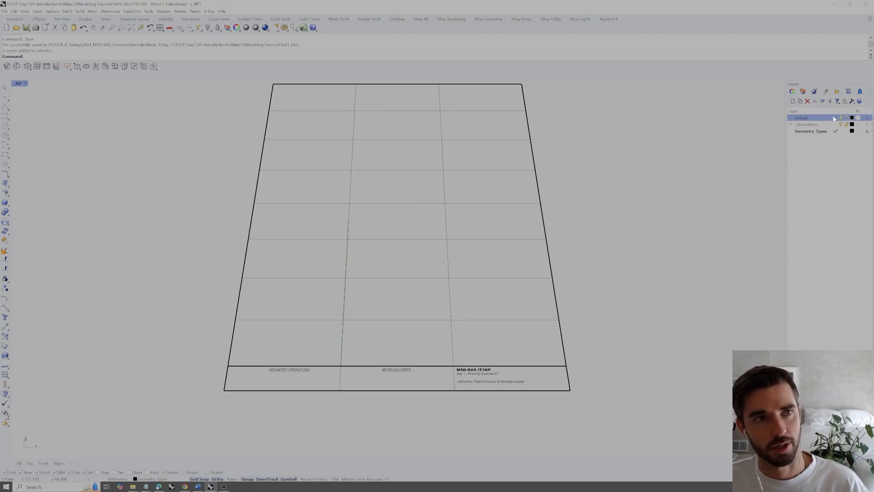
- Expand the Annotations layer and examine its two sublayers and the title block text
left_click(791, 125)
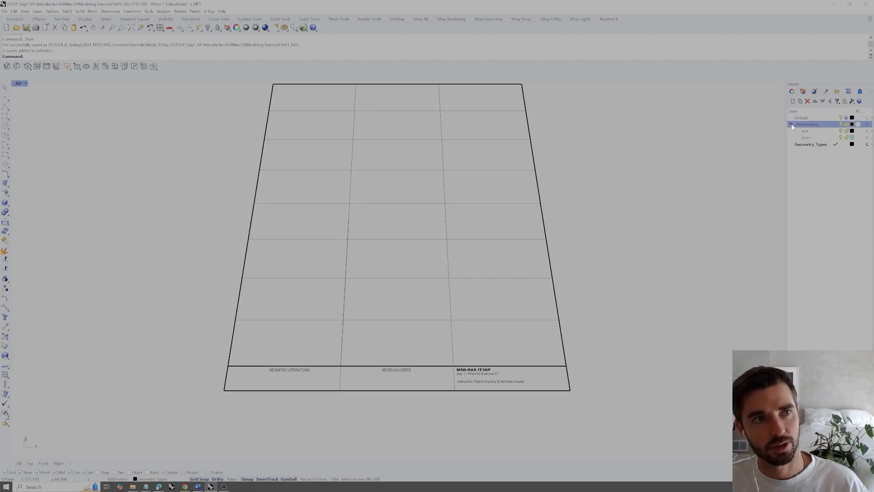
left_click(806, 132)
left_click(809, 138)
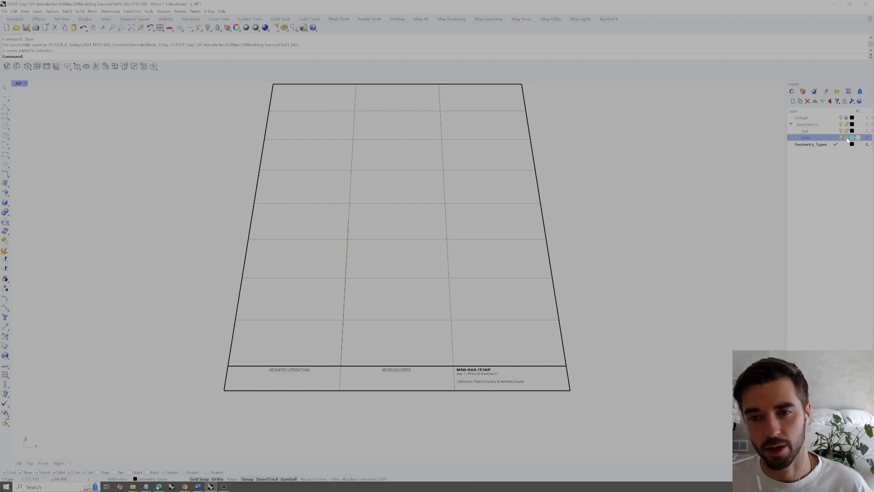
left_click(815, 131)
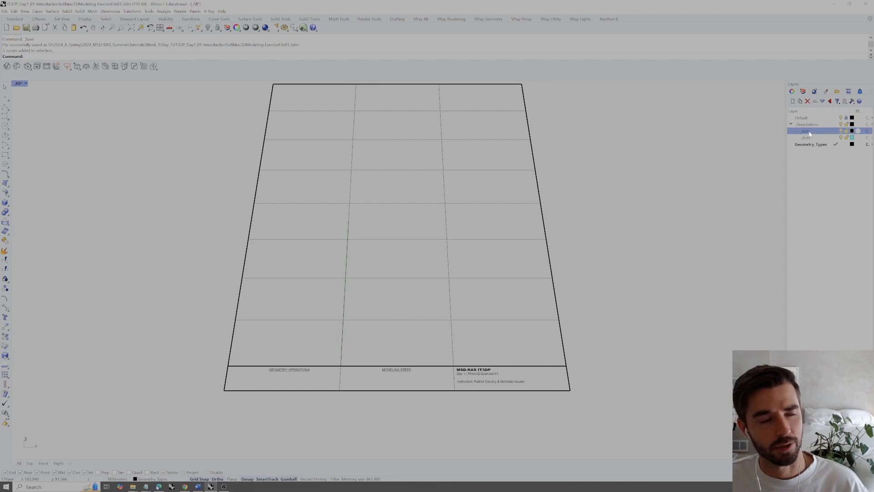
left_click(478, 375)
left_click(616, 324)
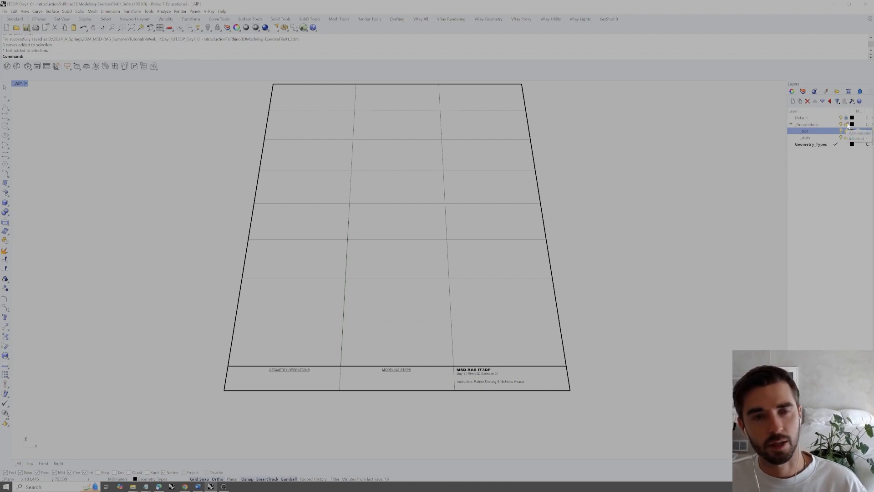
- Lock the Annotations layer, collapse its sublayers, and test that the sheet objects cannot be selected
left_click(846, 124)
left_click(791, 124)
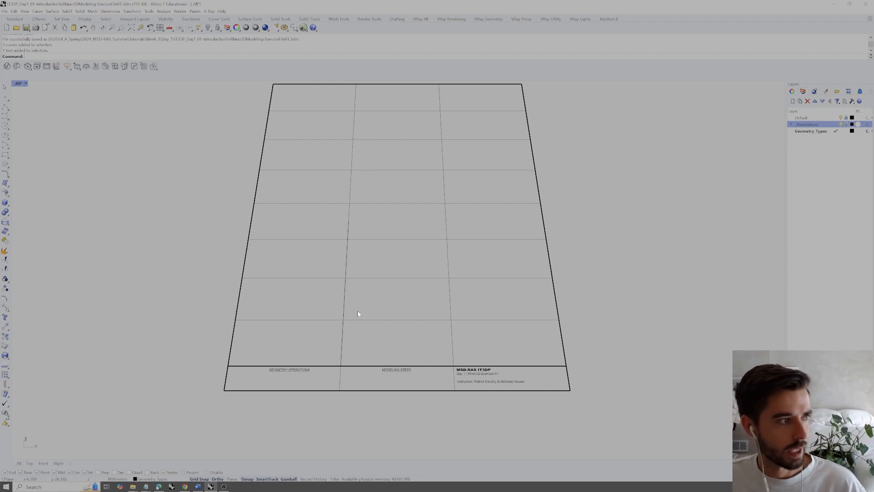
left_click_drag(174, 357, 337, 119)
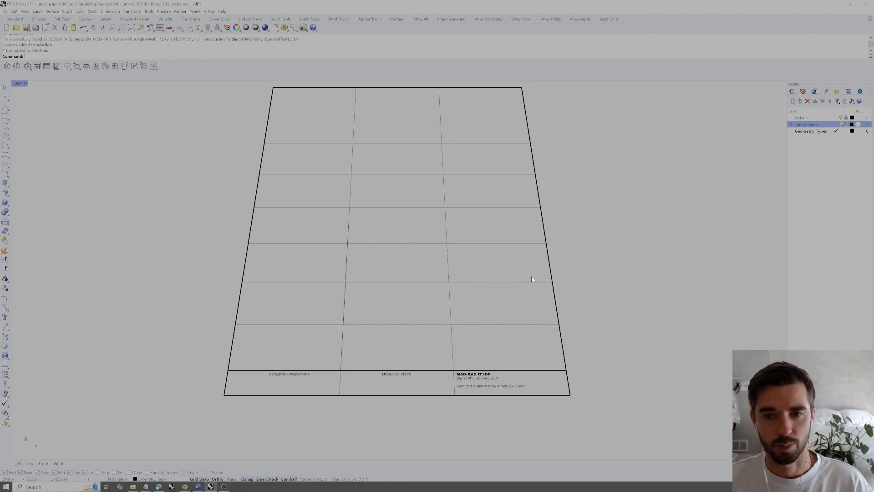
- Rename the Geometry_Types layer as IntroToModeling
left_click(815, 131)
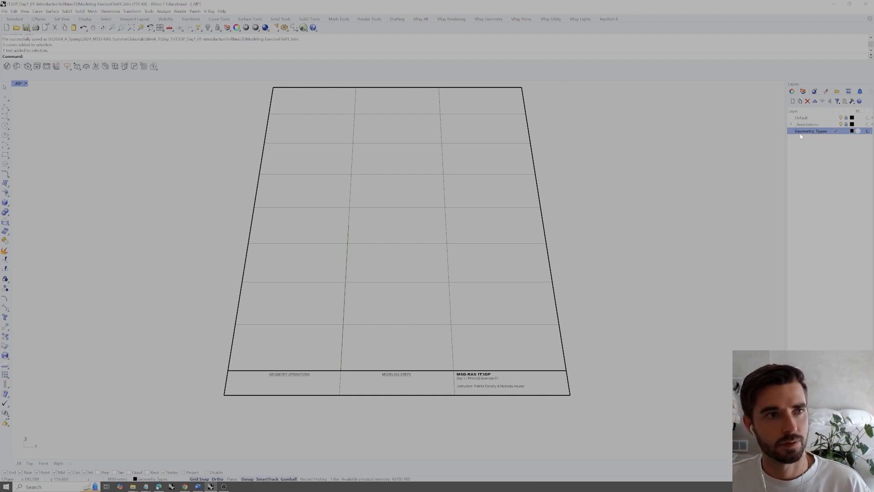
double_click(804, 132)
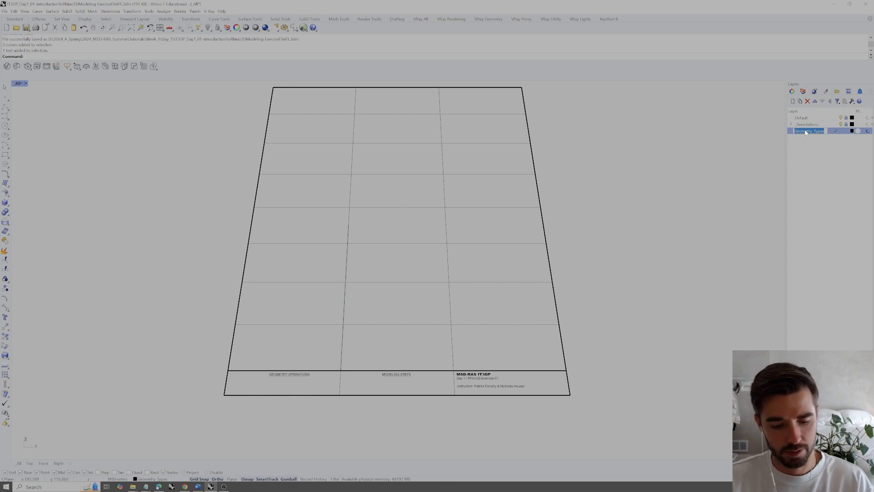
type("Intro Modeling")
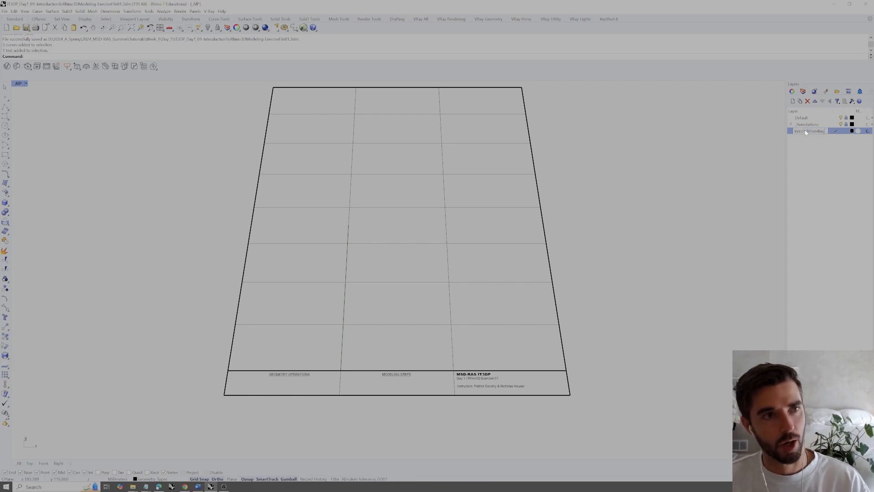
key("Return")
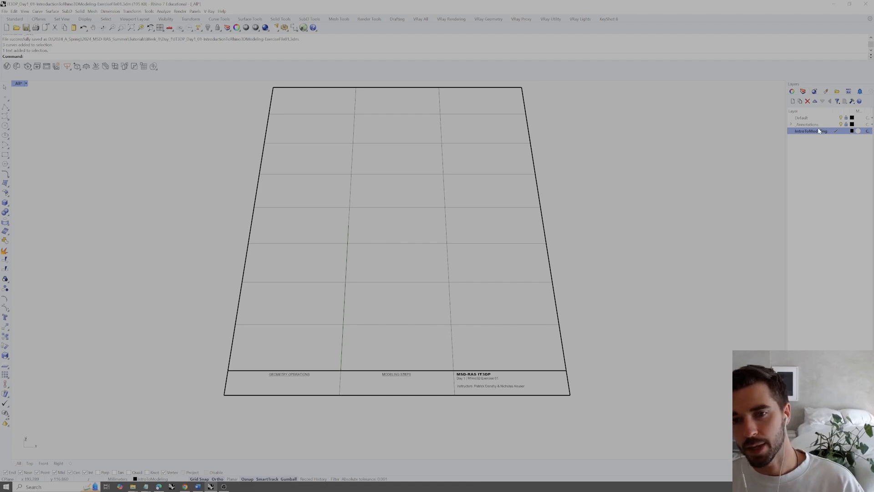
double_click(810, 132)
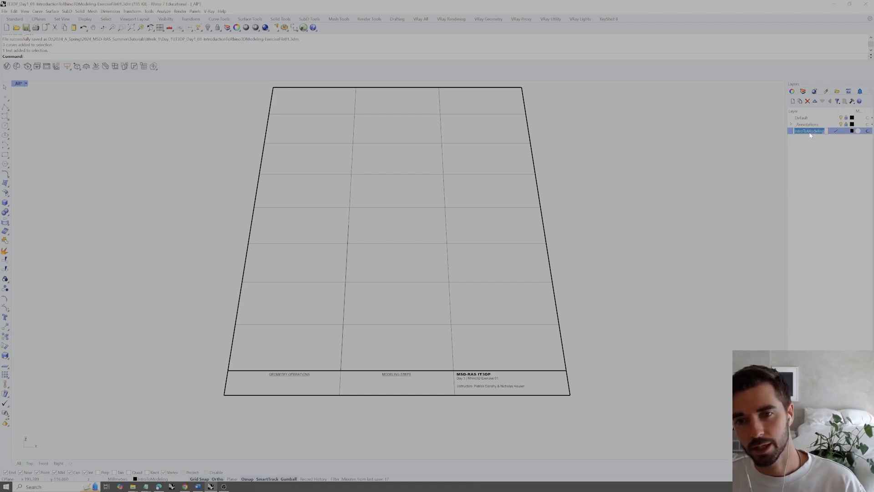
left_click(806, 143)
double_click(809, 133)
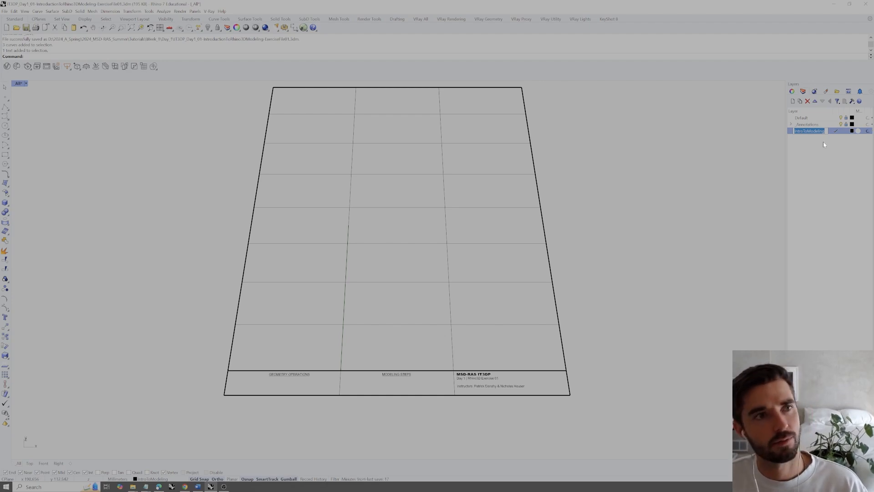
left_click(823, 141)
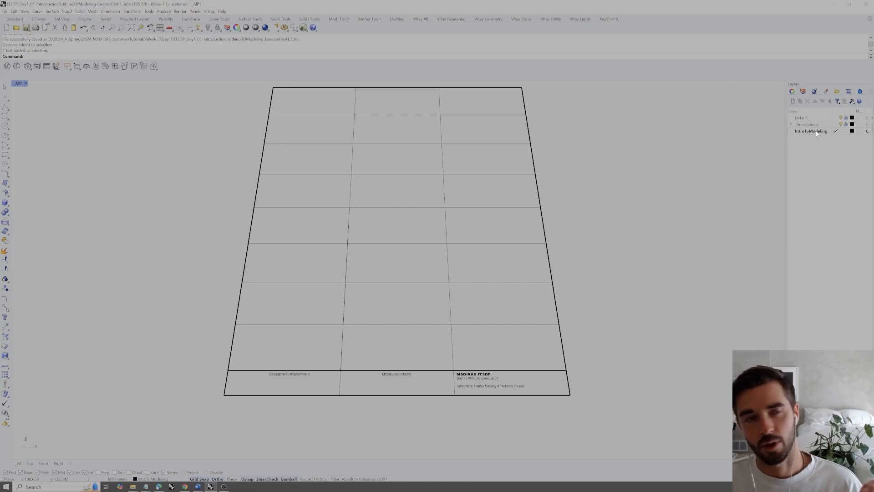
- Add a sublayer named DrawingIntroduction under the IntroToModeling layer
left_click(818, 134)
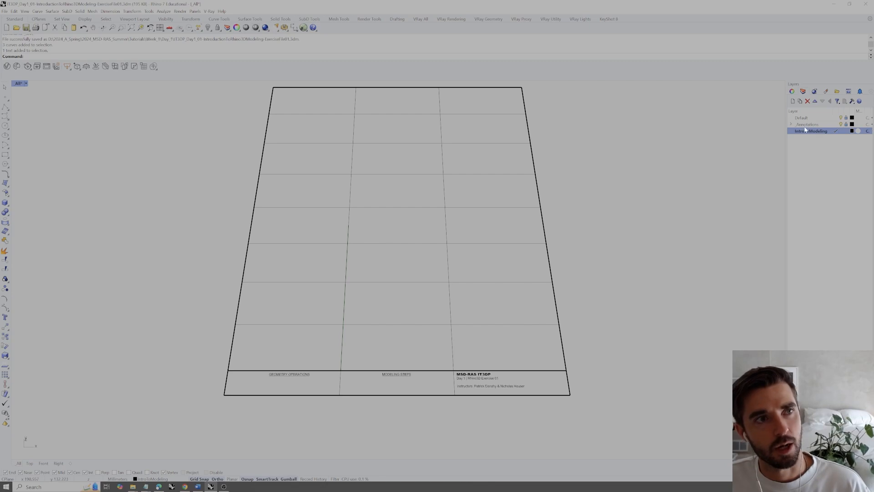
left_click(800, 101)
type("S")
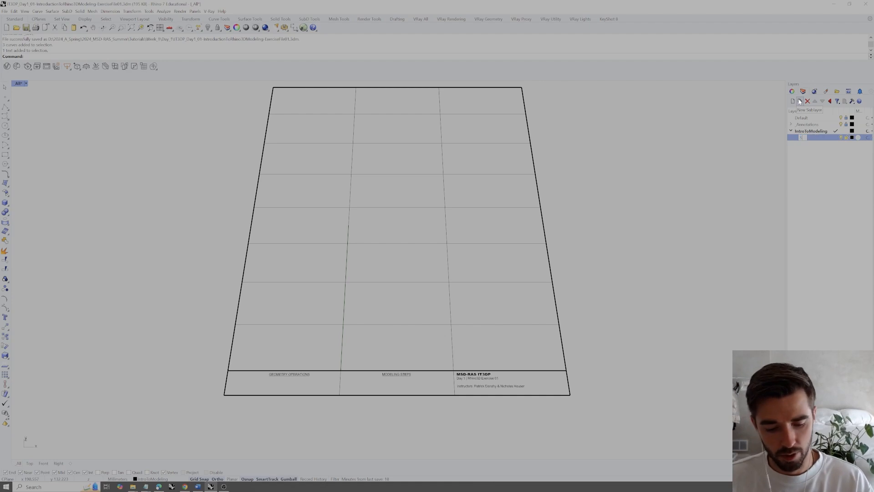
type("tep1")
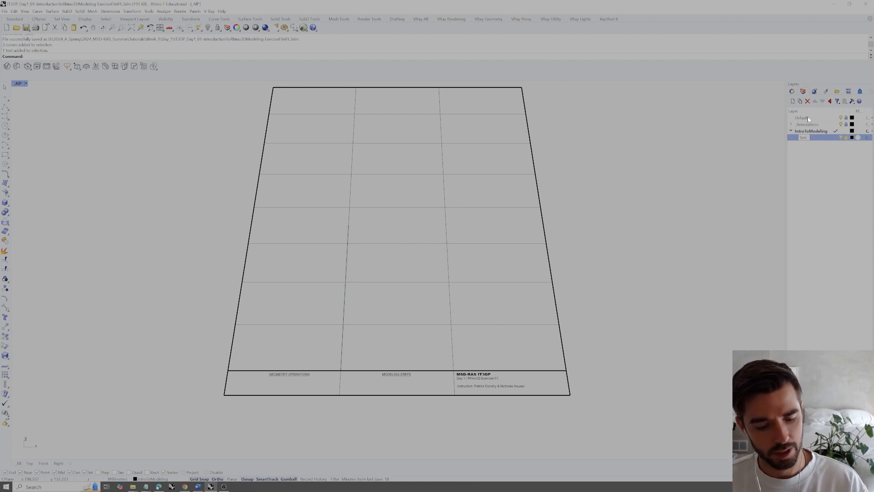
left_click(800, 137)
type("01awing")
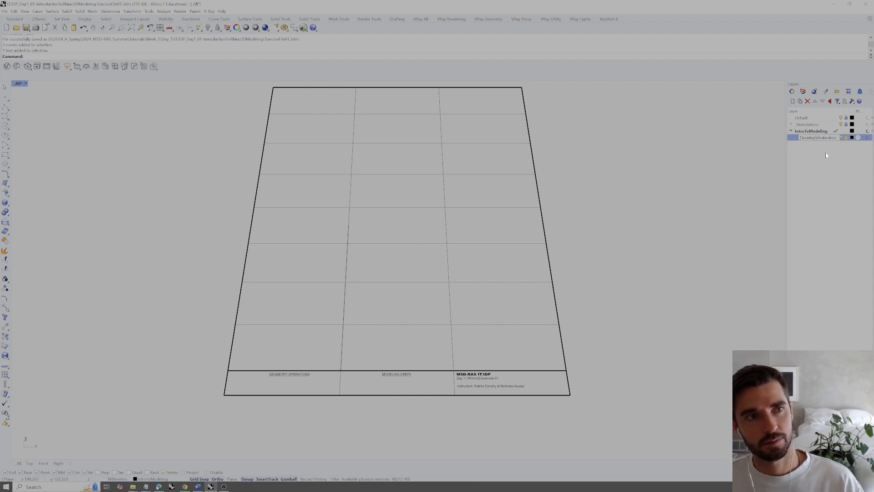
left_click(813, 156)
- Create sublayers 01, 02, 03 and 04 under DrawingIntroduction and make 01 the current layer
left_click(815, 138)
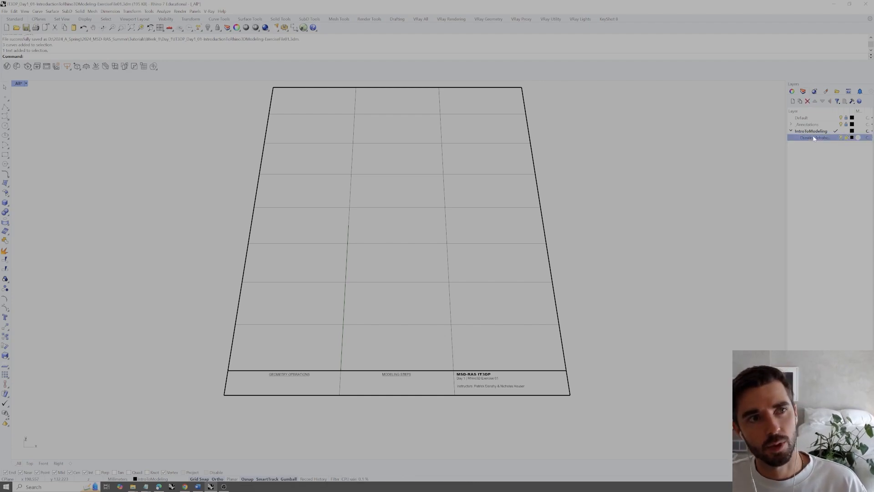
left_click(802, 102)
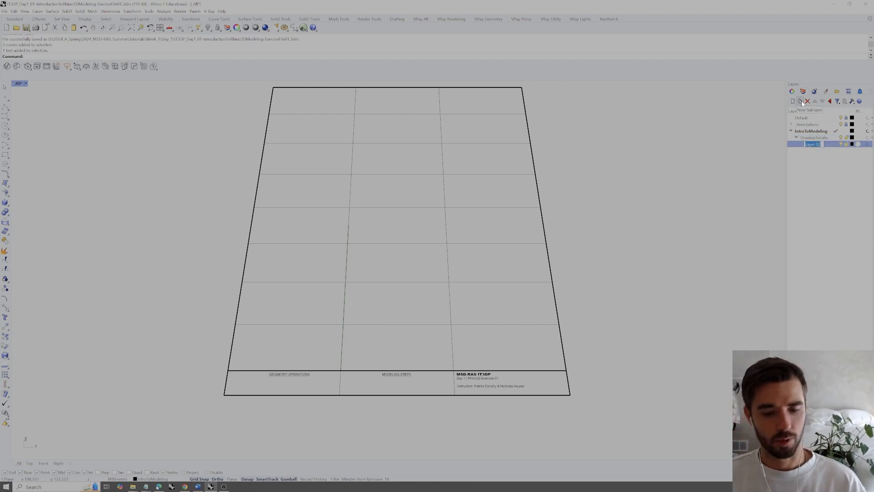
type("01")
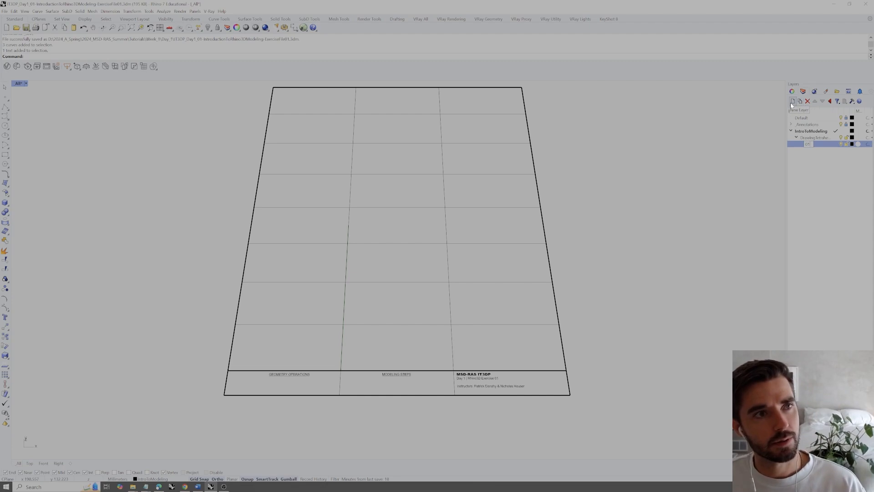
left_click(790, 102)
type("02")
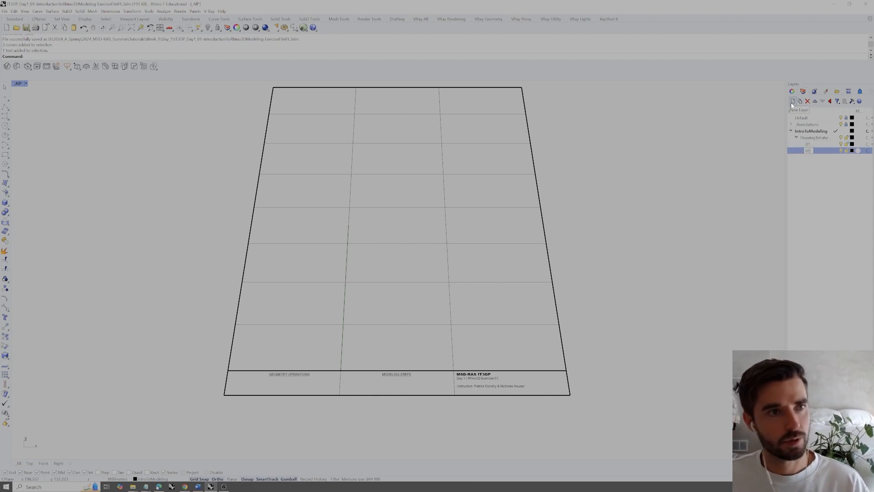
left_click(790, 103)
type("03")
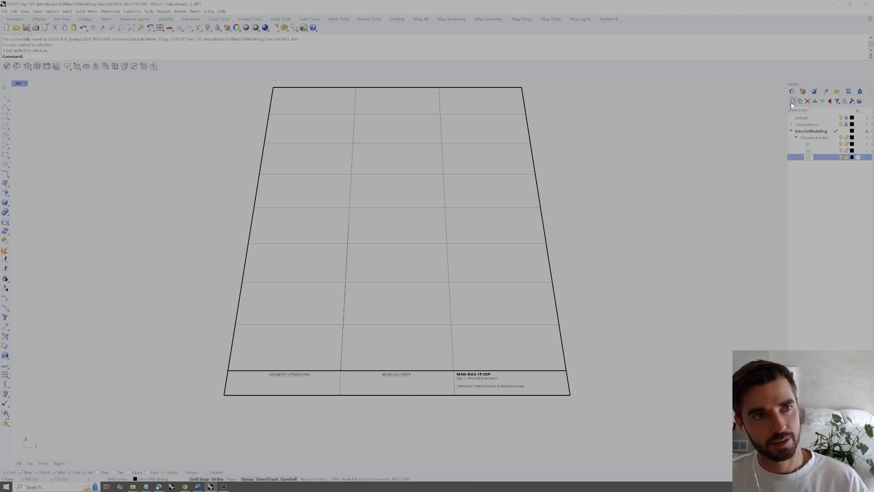
left_click(791, 102)
type("04")
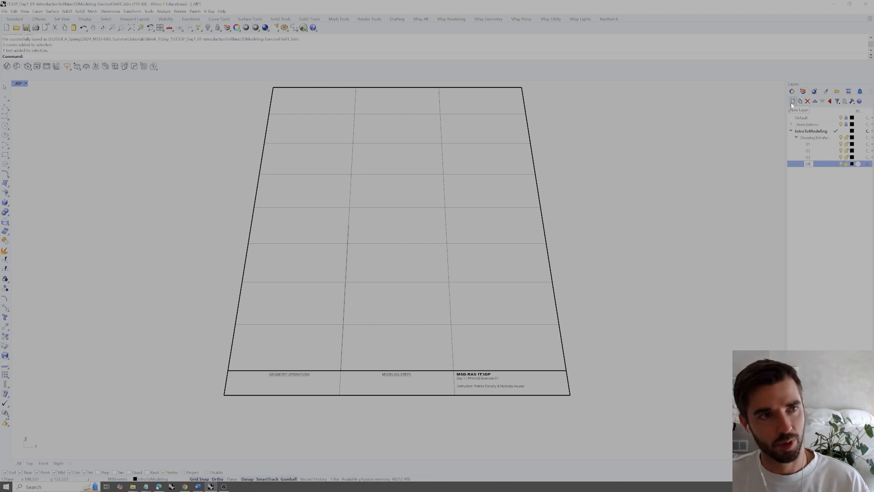
key("Return")
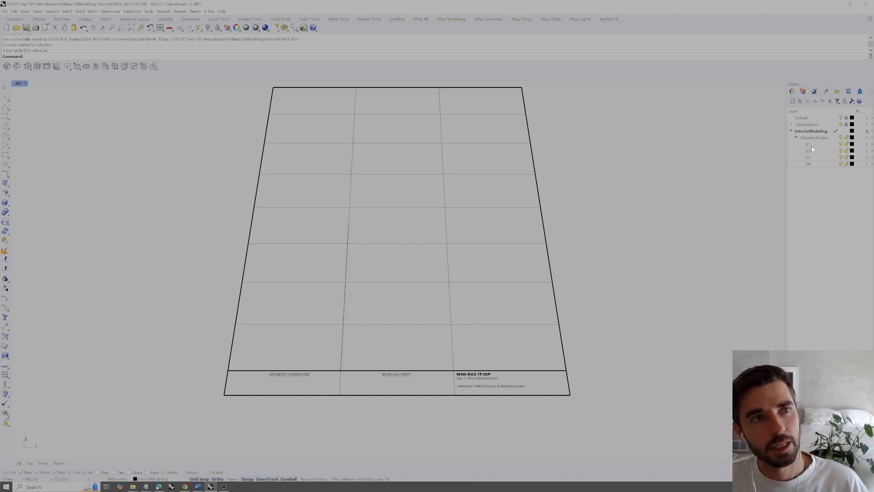
double_click(811, 145)
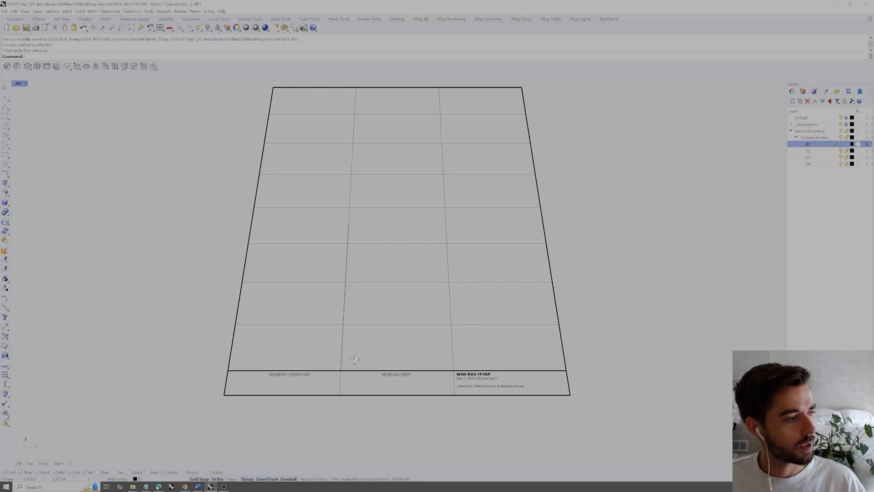
- Draw a trial three-sided pyramid freehand in the cell above the MODELING STEPS label
scroll(355, 369, "up", 8)
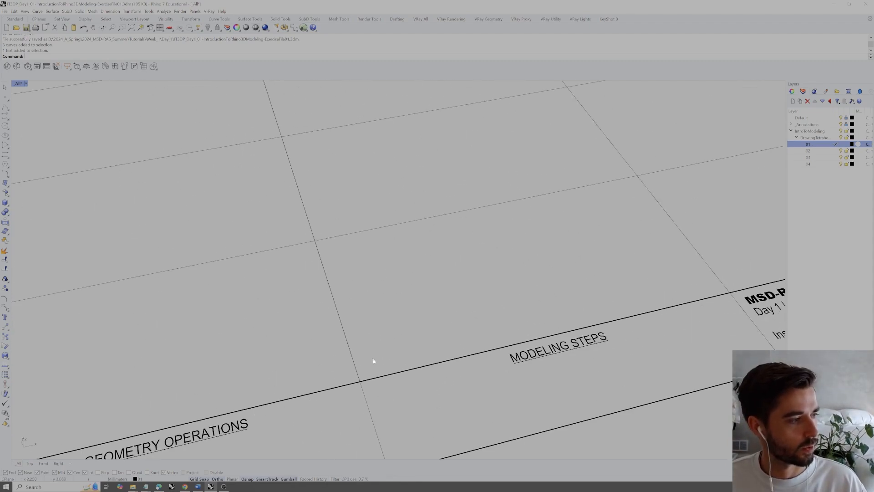
right_click_drag(456, 335, 345, 273)
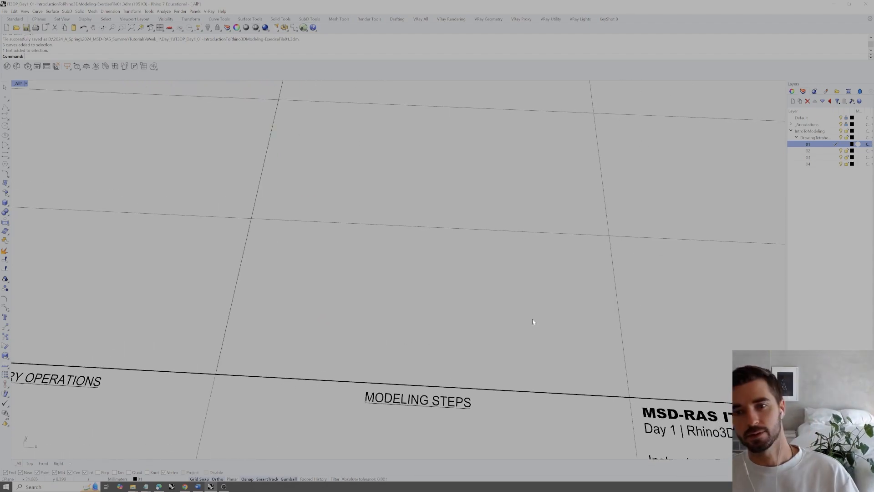
right_click_drag(525, 318, 465, 320, "shift")
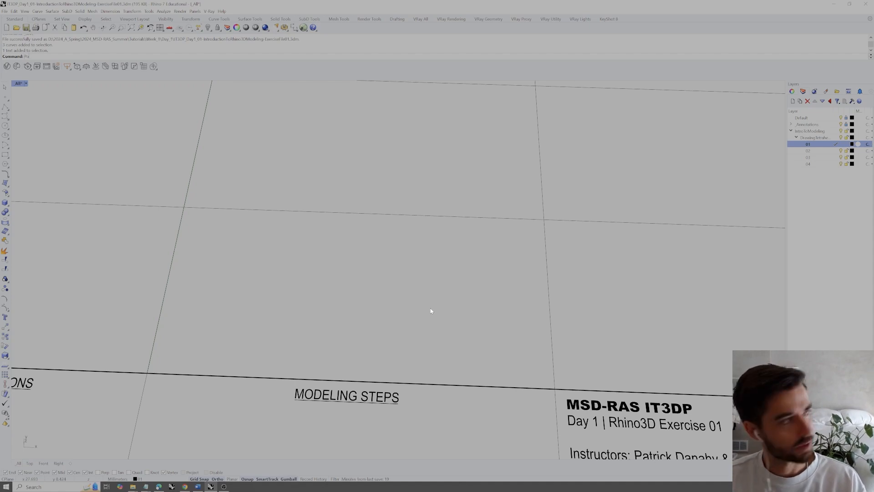
key("BackSpace")
type("yr")
key("Return")
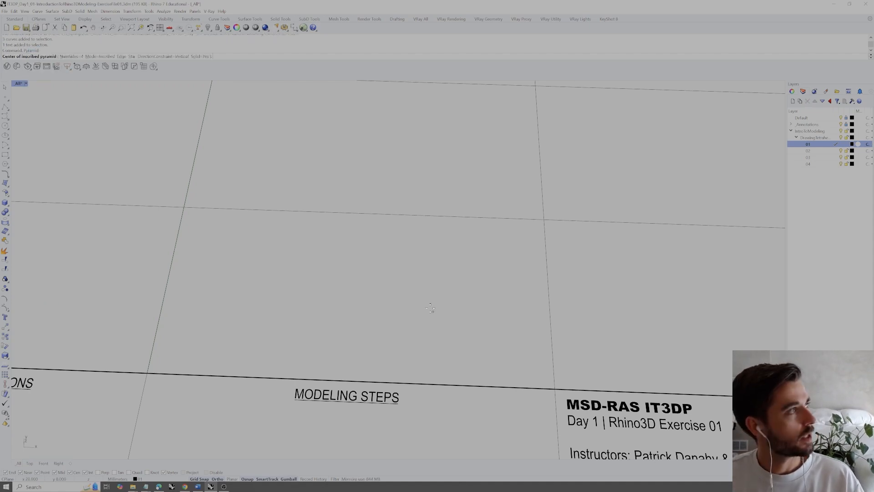
left_click(76, 56)
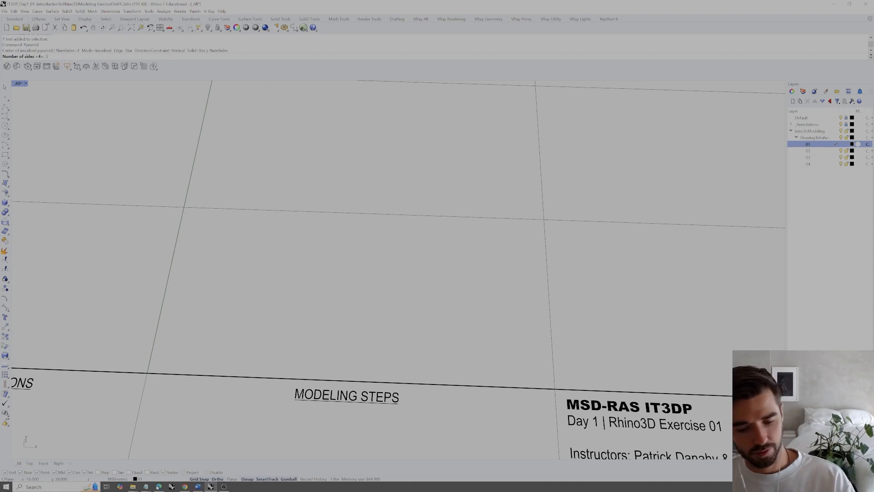
type("3")
key("Return")
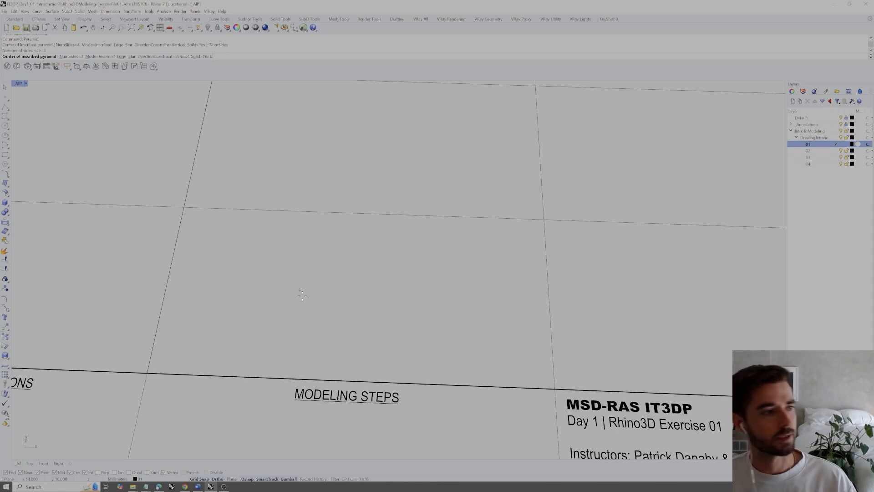
left_click(362, 291)
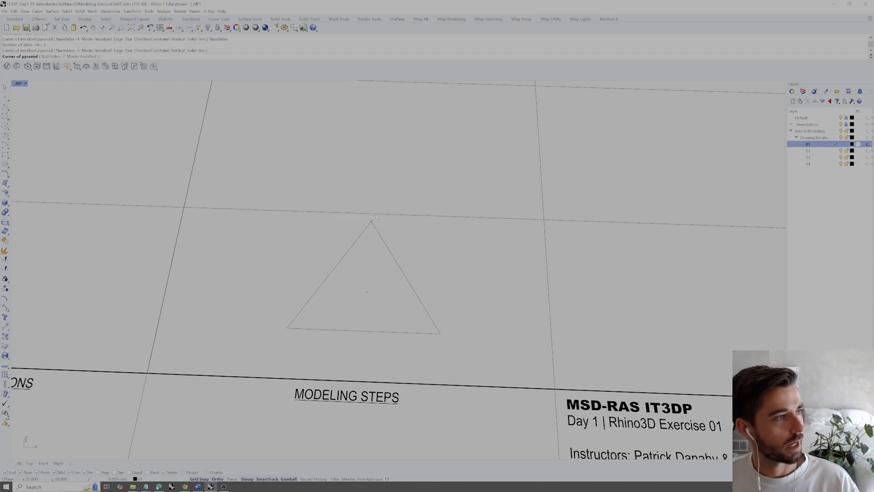
left_click(372, 230)
right_click_drag(402, 286, 369, 303)
left_click(380, 255)
- Replace the trial pyramid with a three-sided one with a 10 mm inscribed base radius, its corner along X, and 10 mm height
left_click(378, 303)
key("Delete")
type("Pyramid")
key("Return")
left_click(356, 309)
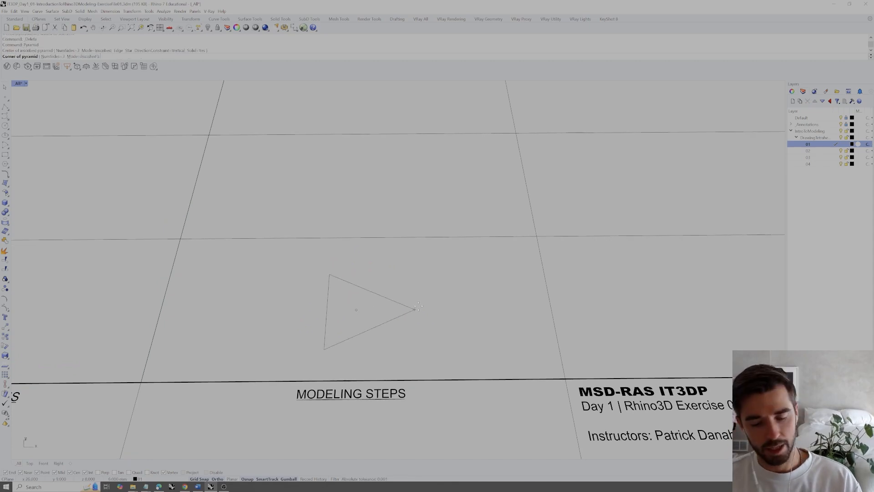
type("10")
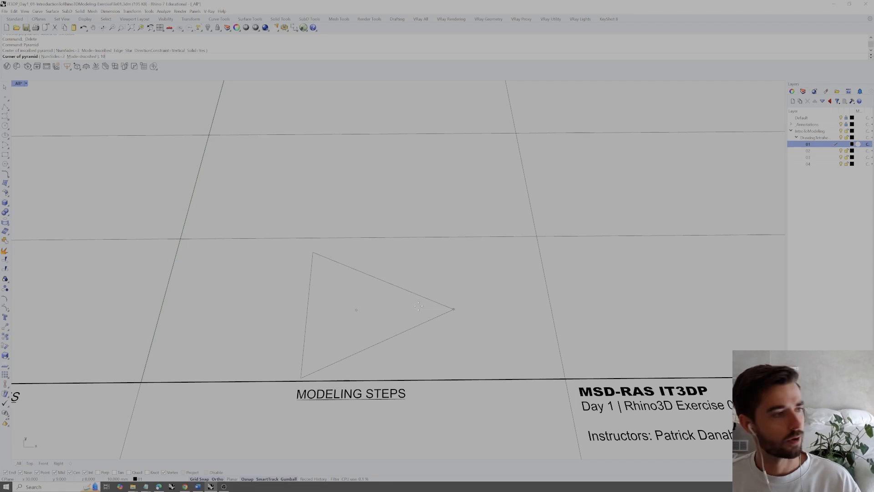
key("Return")
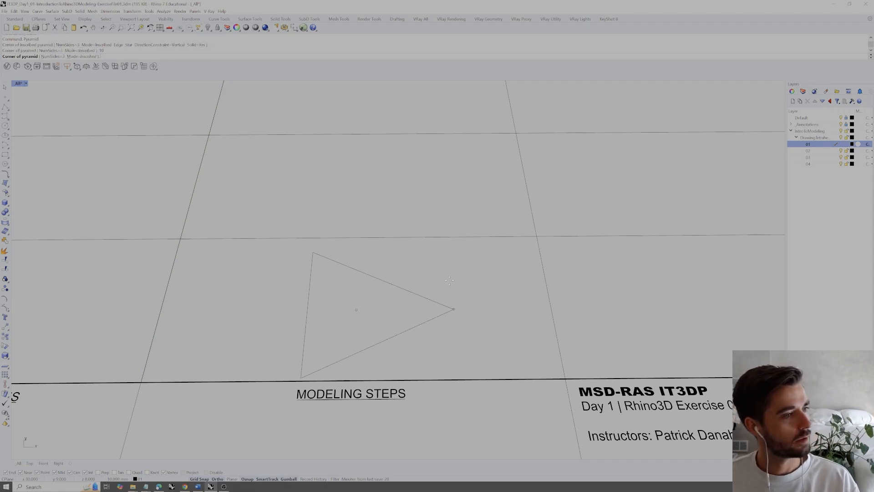
left_click(455, 312)
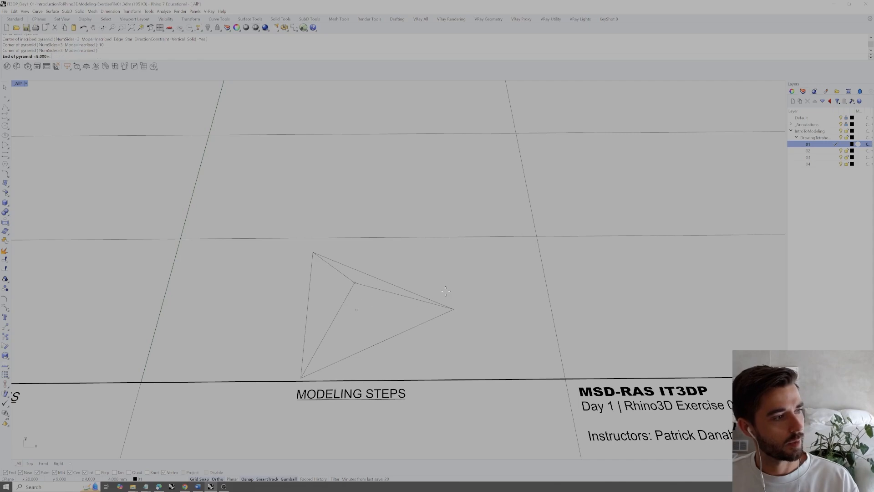
right_click_drag(451, 267, 435, 230)
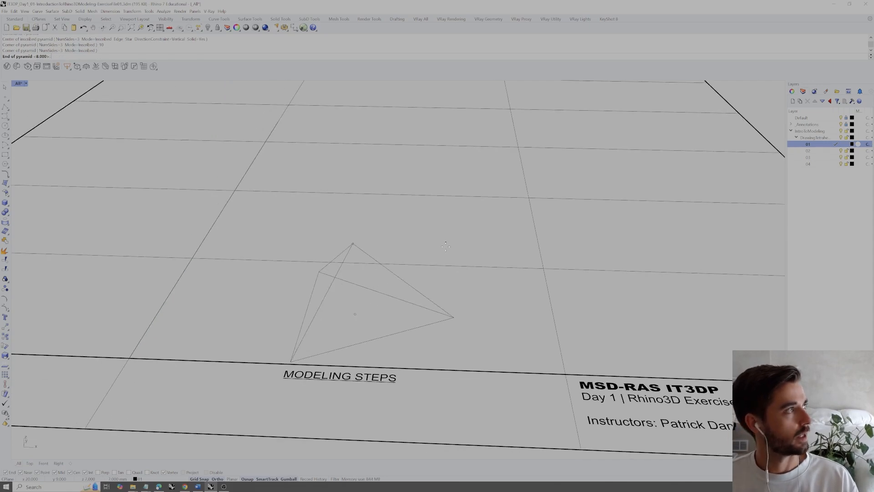
type("10")
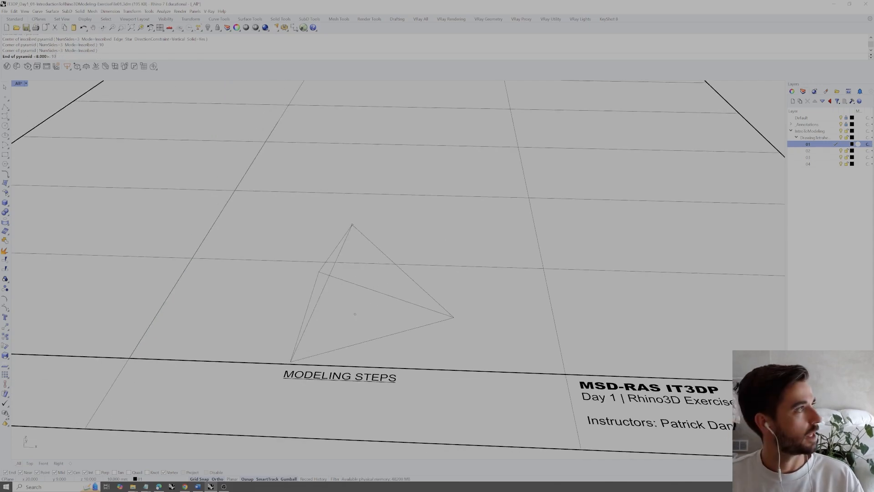
key("Return")
right_click_drag(447, 242, 422, 314)
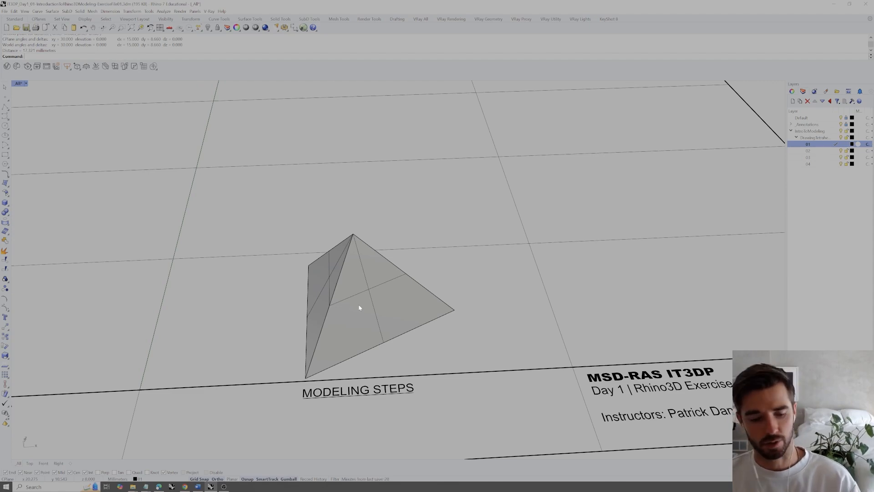
- Measure the pyramid's sloped edge from the front base corner to the apex, and the base edge between the other two corners
right_click_drag(376, 310, 415, 313, "shift")
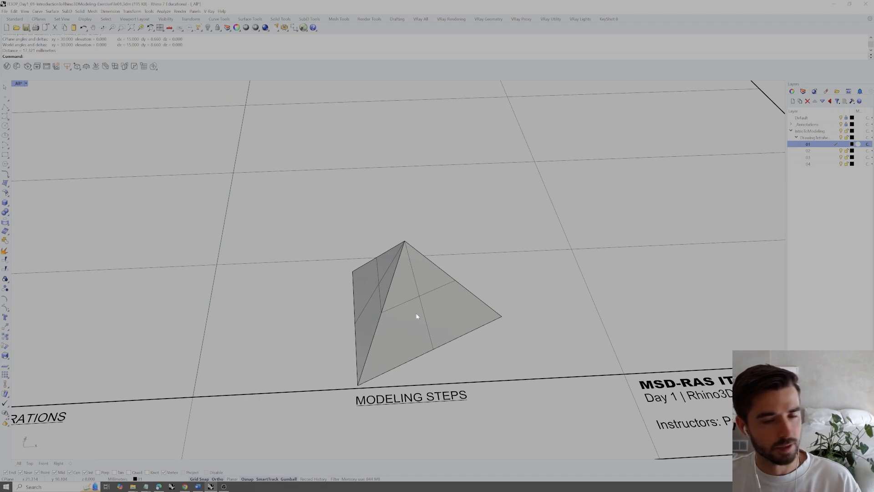
type("Distance")
key("Return")
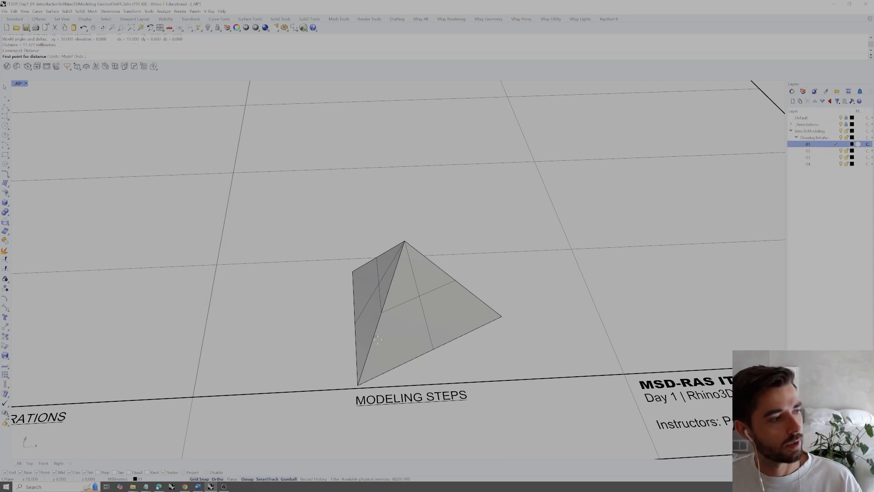
left_click(357, 384)
left_click(404, 242)
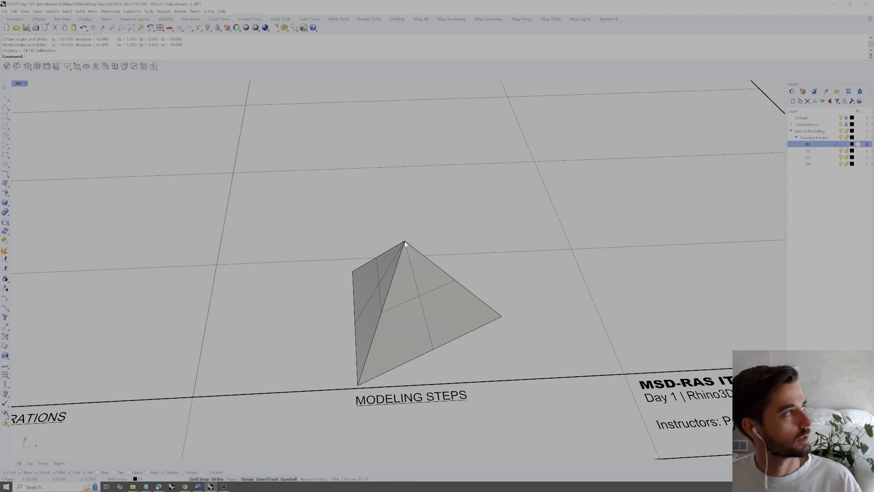
key("Return")
left_click(353, 272)
left_click(501, 315)
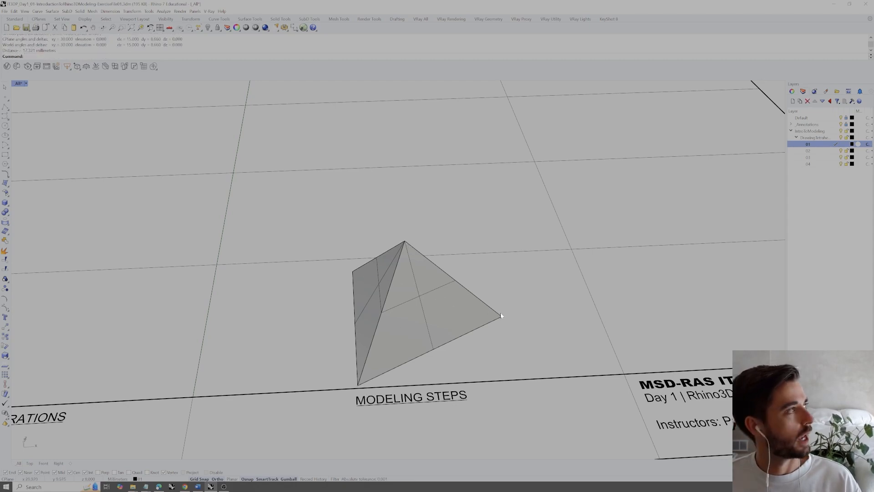
- Measure another base edge of the pyramid and another sloped edge from the apex to a base corner
right_click_drag(453, 332, 383, 326)
key("Return")
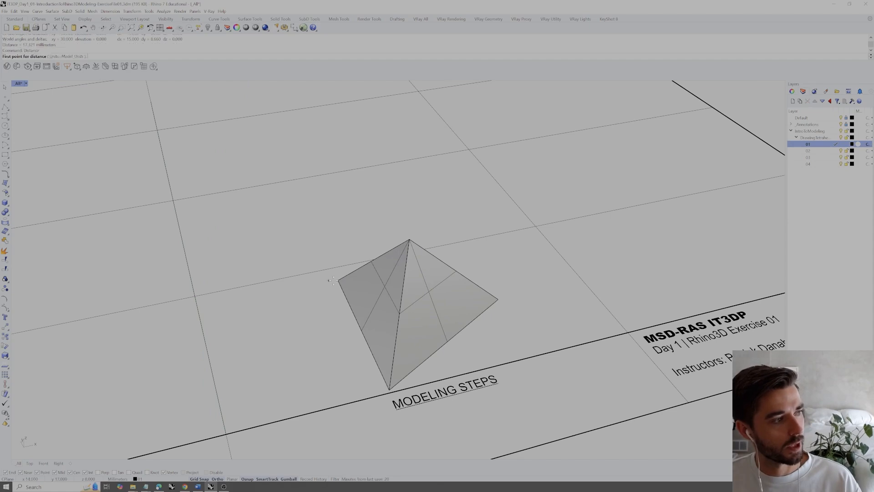
left_click(339, 281)
left_click(390, 386)
right_click_drag(390, 364, 400, 249)
key("Return")
left_click(394, 243)
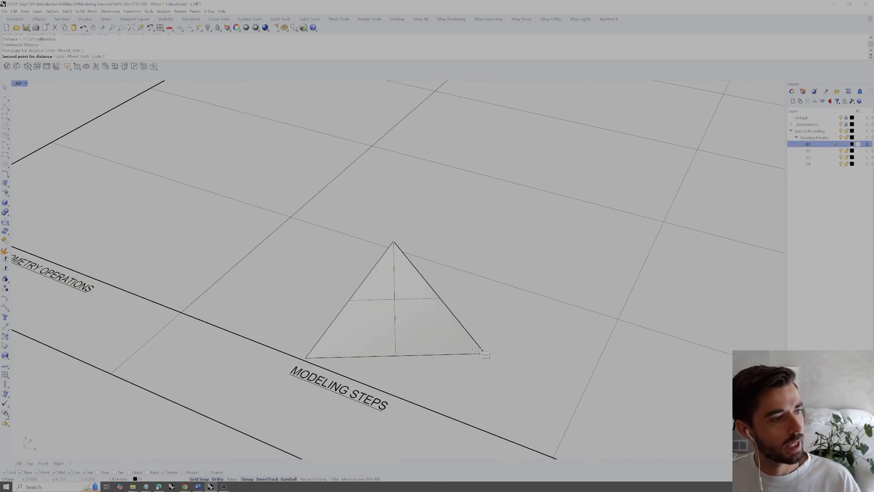
left_click(485, 353)
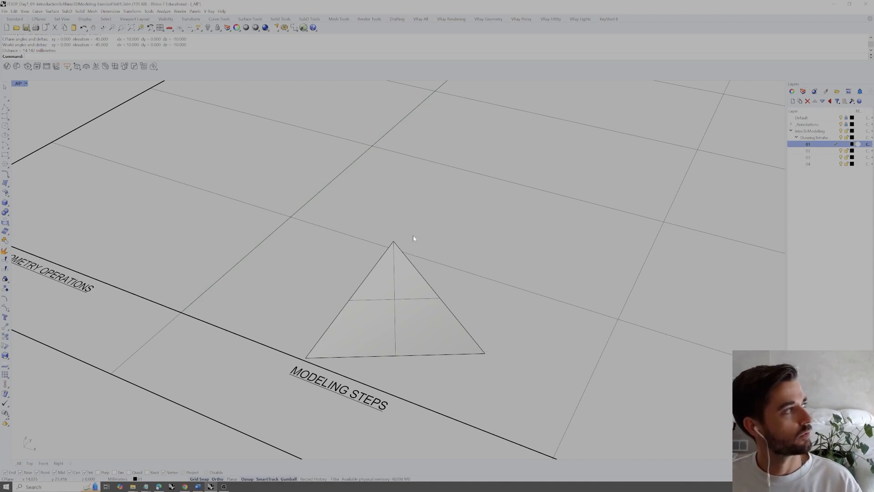
- Delete the pyramid from the cell above the MODELING STEPS label
right_click_drag(415, 242, 422, 275)
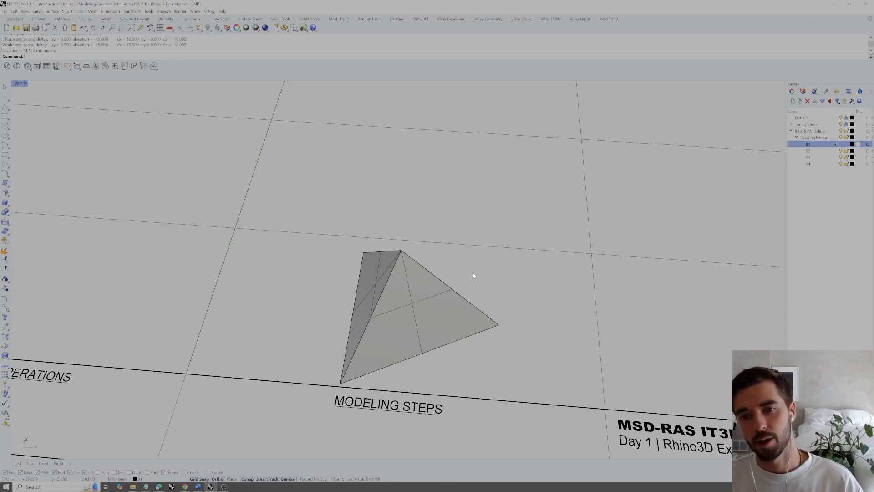
left_click(432, 312)
key("Delete")
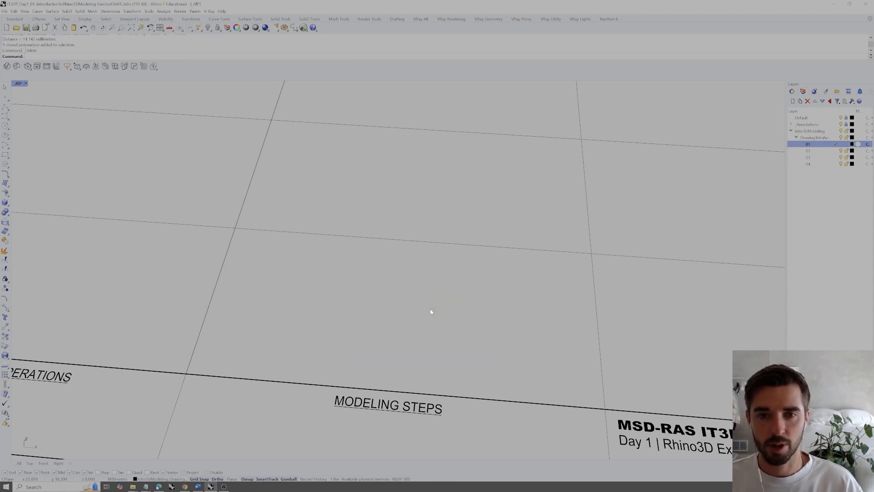
- Place a single point object inside the cell above the MODELING STEPS label
right_click_drag(442, 312, 445, 316)
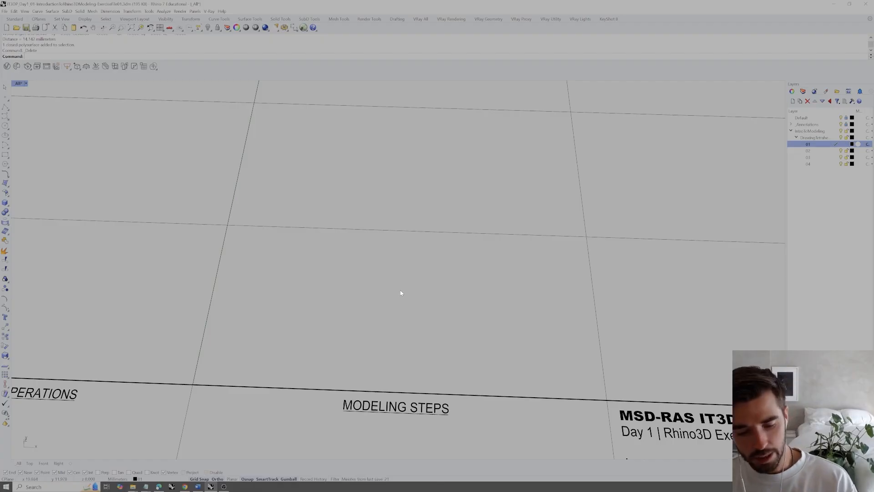
type("Point")
key("Return")
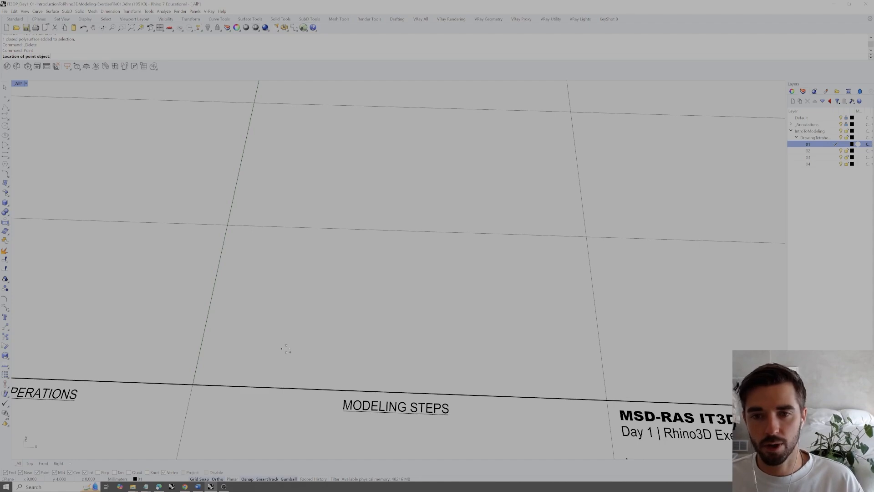
right_click_drag(329, 322, 342, 322, "shift")
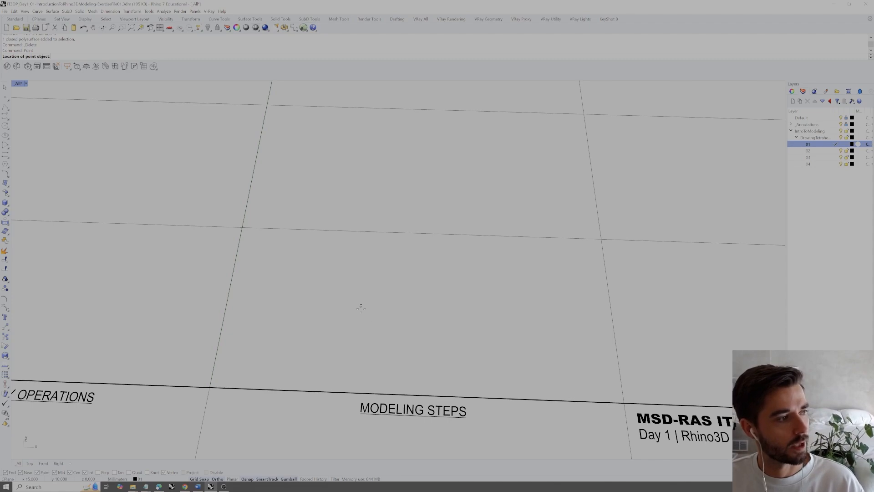
left_click(353, 316)
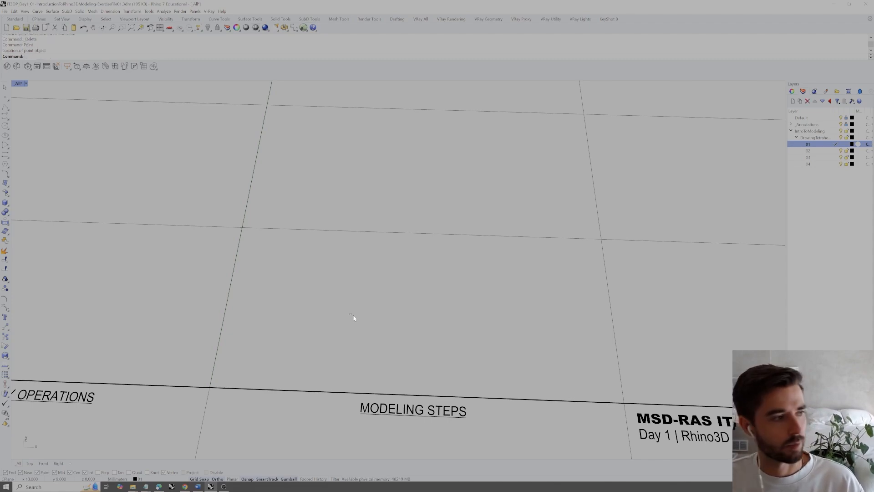
- Select the point directly and by drawing selection windows around it
left_click(350, 313)
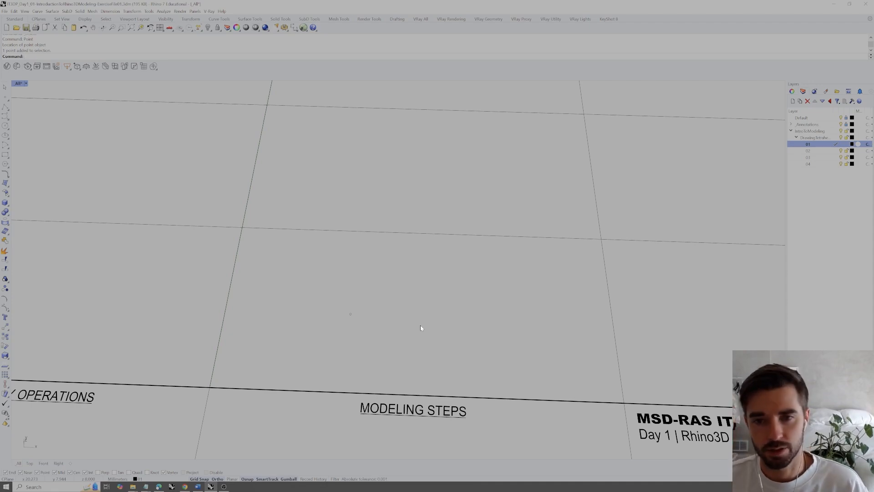
left_click_drag(359, 324, 382, 329)
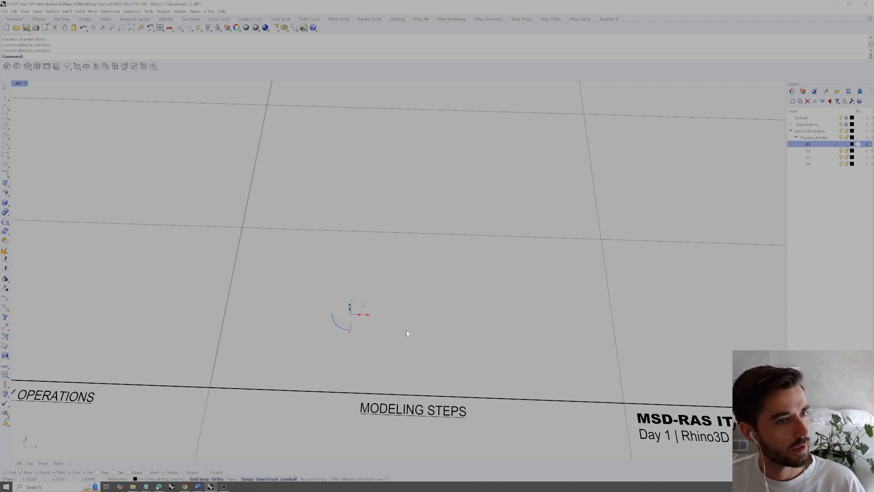
left_click_drag(337, 289, 379, 329)
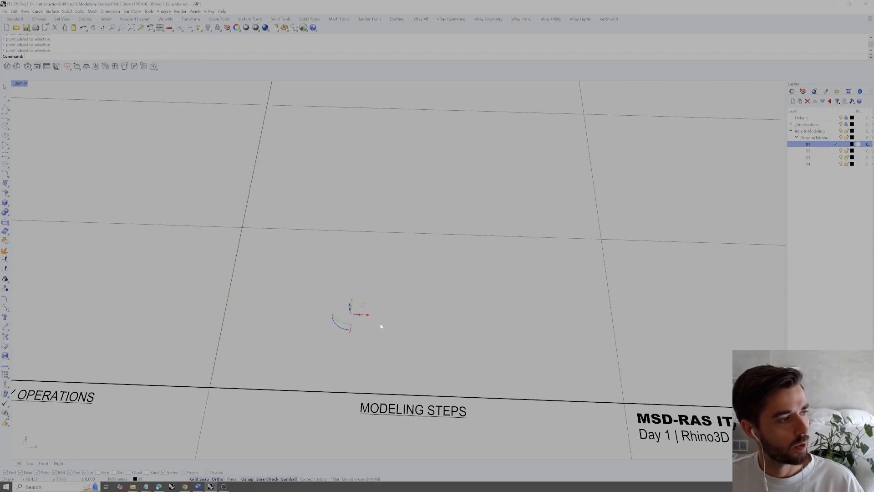
- Try to move the selected point 10 mm along the X axis with the gumball
left_click(371, 315)
type("1")
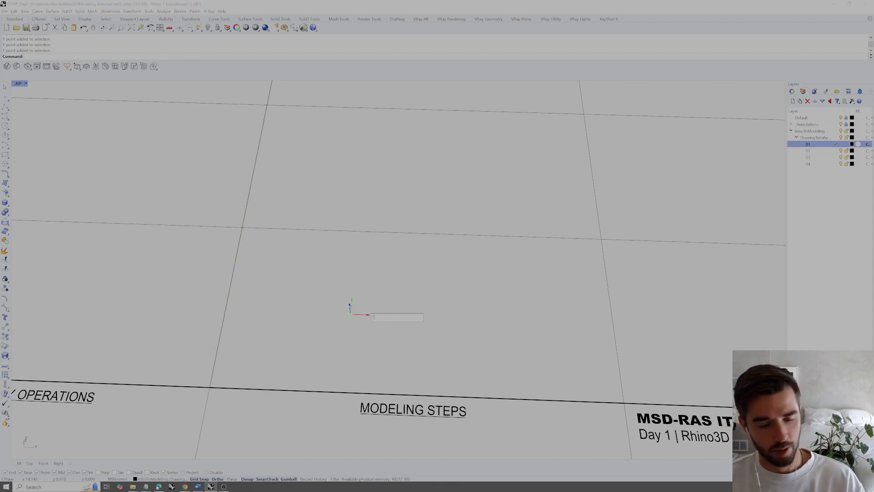
type("0")
key("Return")
- Move the selected point 10 mm along the X axis with the Move command and deselect it
type("move")
key("Return")
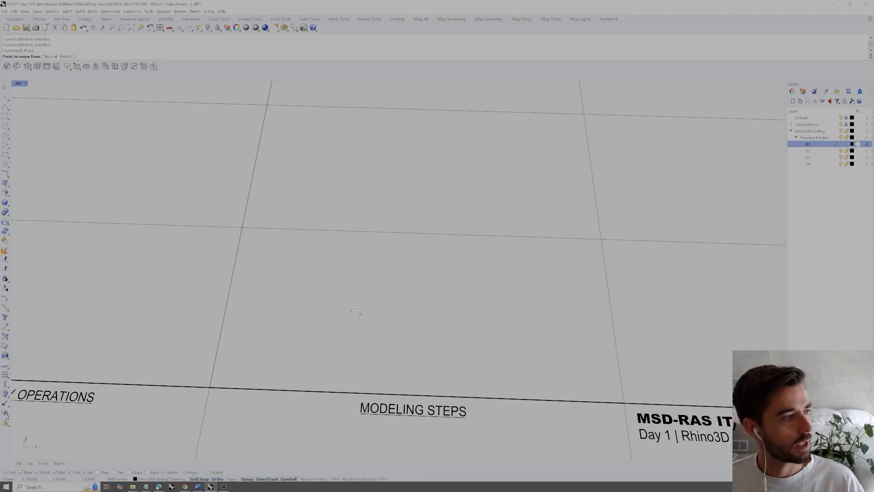
left_click(352, 314)
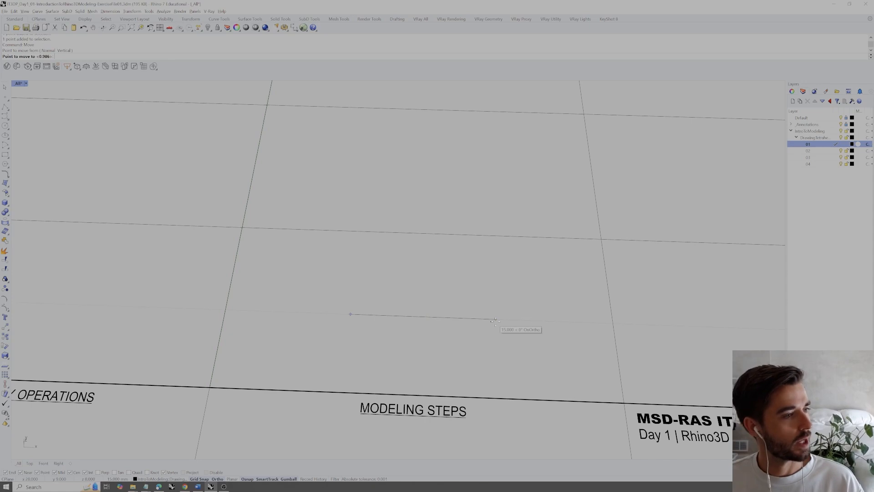
type("10")
key("Return")
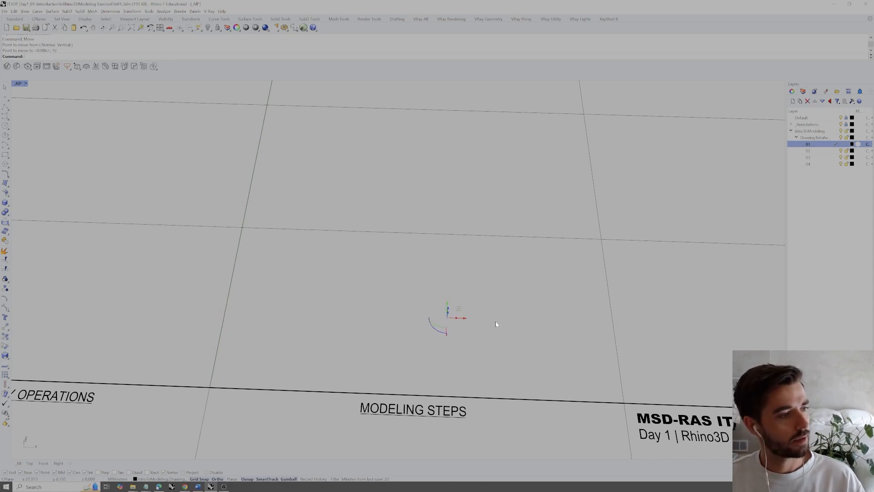
key("Escape")
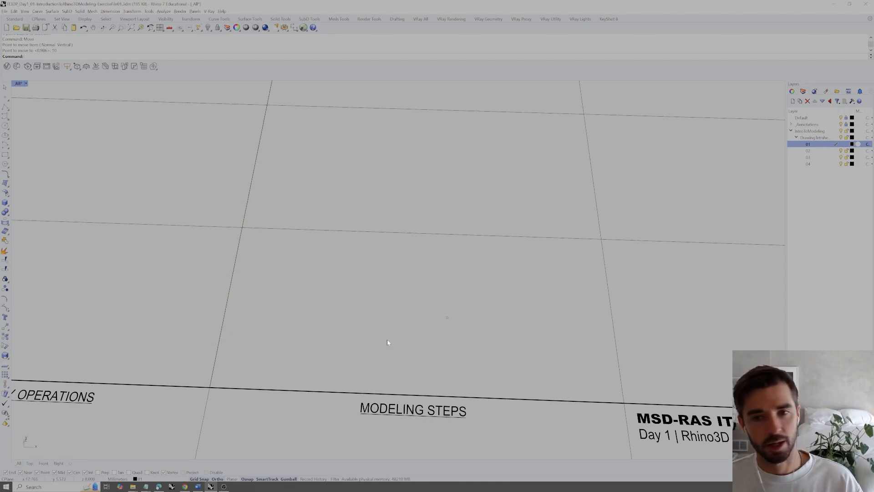
- Undo the point's last move and copy the point 10 mm along the X axis with the Copy command
key("ctrl+z")
key("Escape")
left_click(351, 314)
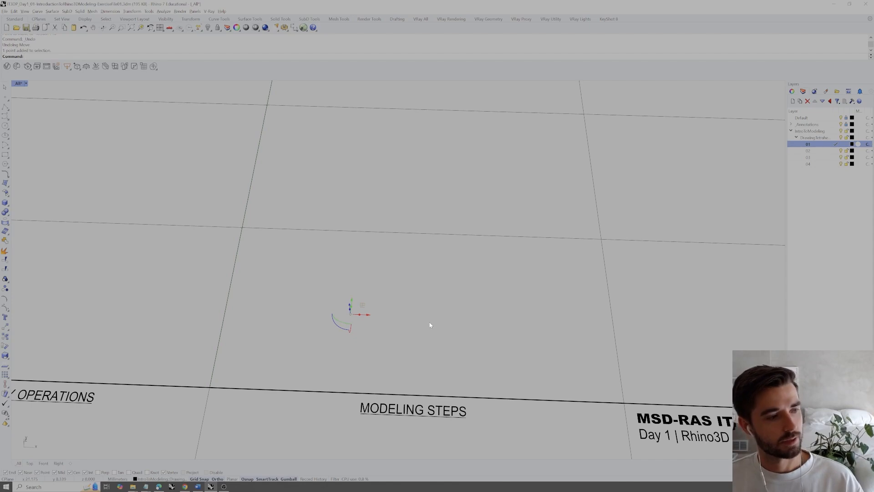
type("c")
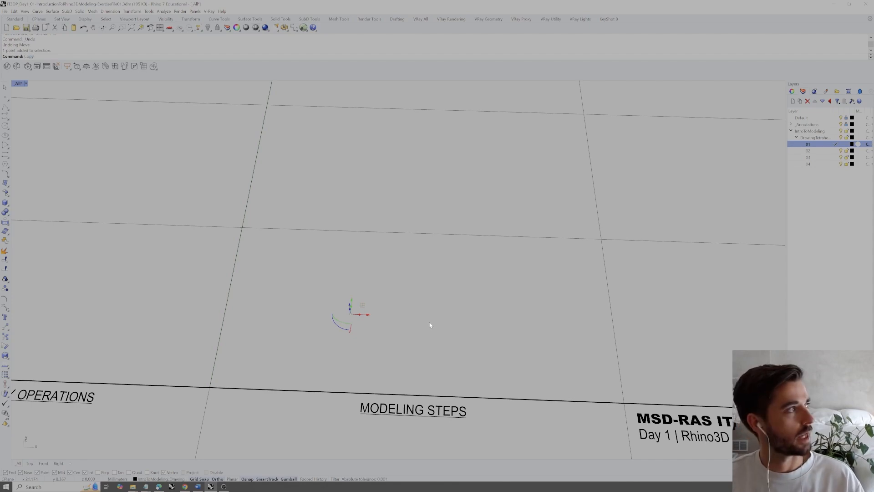
type("opy")
key("Return")
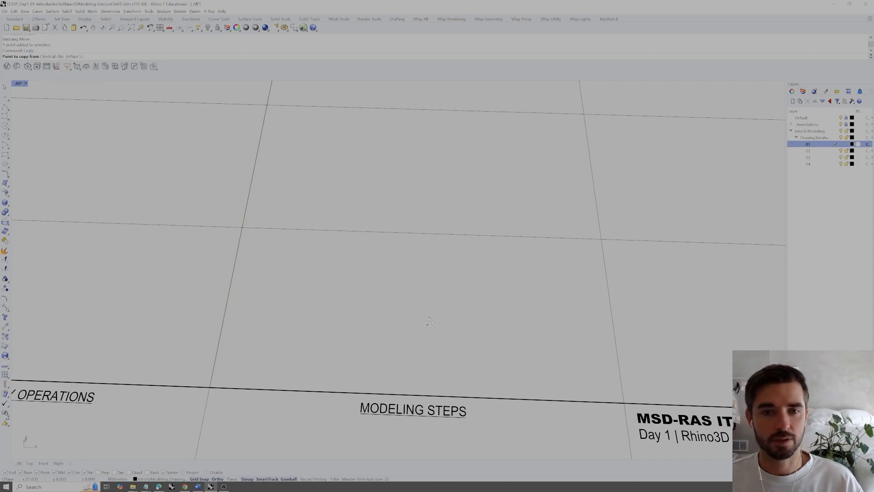
left_click(354, 313)
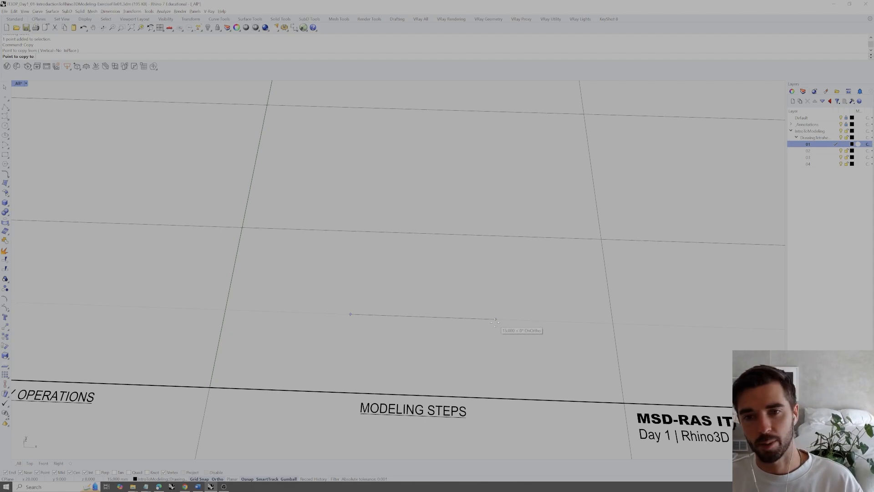
type("10")
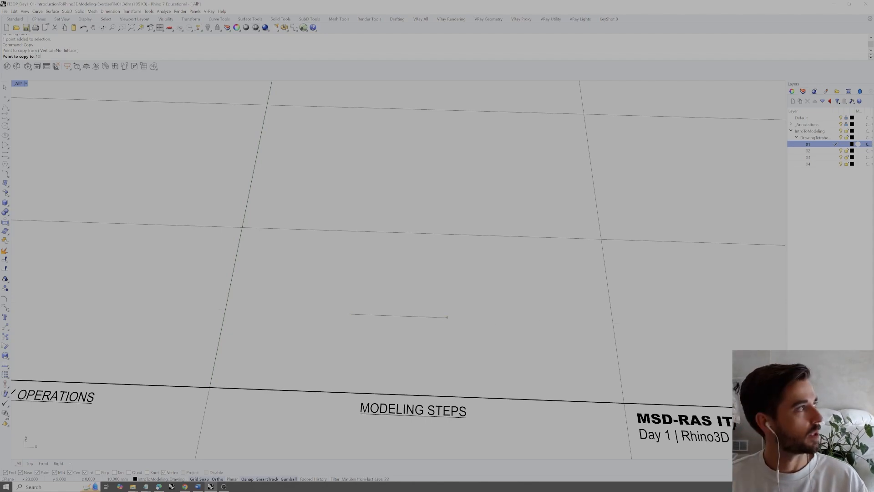
key("Return")
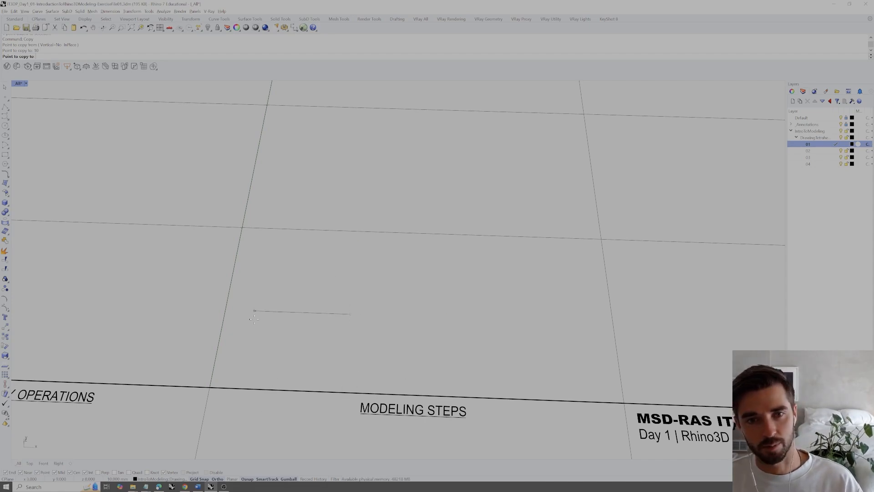
left_click(468, 317)
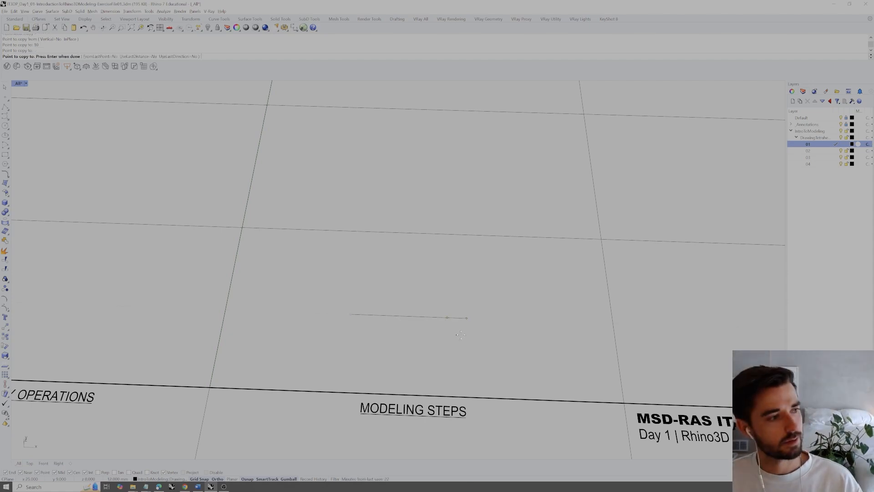
key("Return")
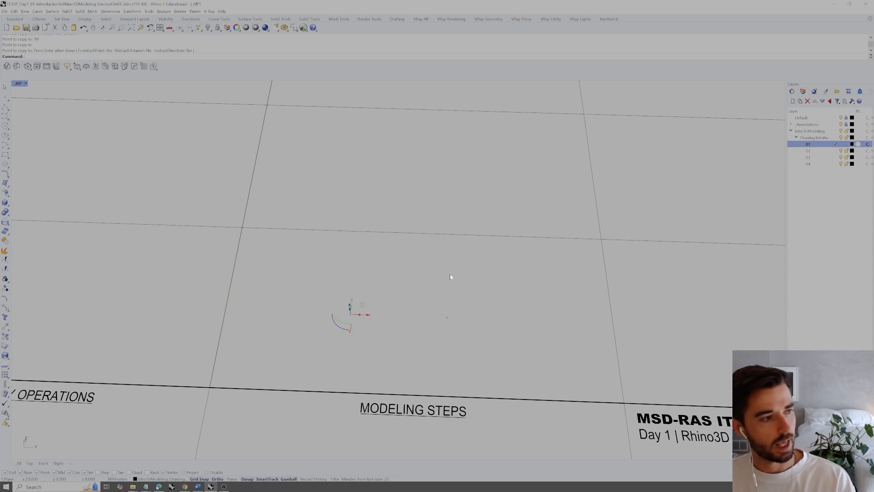
- Select the two points individually, together, and by enclosing both in a selection window
left_click(423, 306)
left_click(448, 317)
left_click(412, 285)
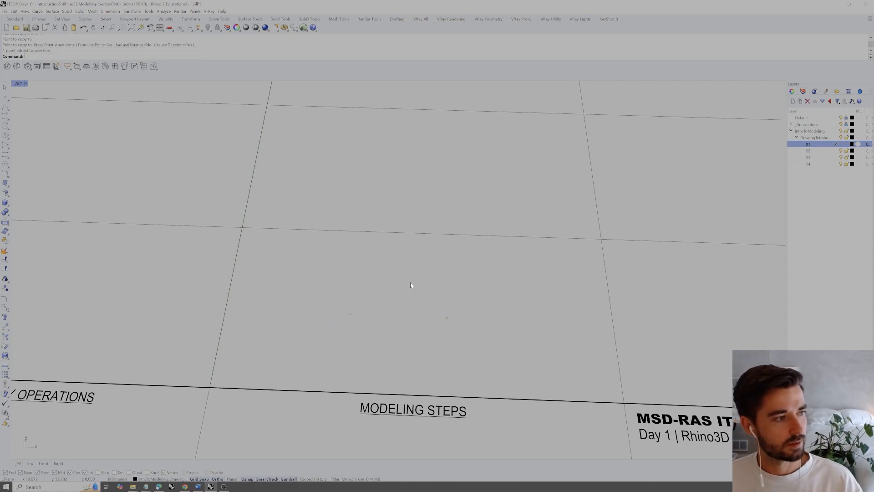
left_click(350, 314)
left_click(436, 300)
left_click(447, 317)
left_click(412, 296)
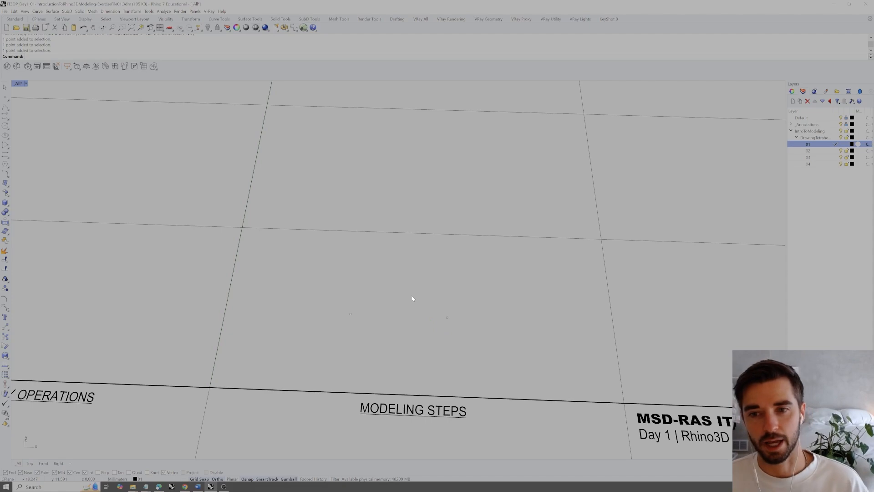
left_click_drag(319, 288, 505, 336)
left_click(465, 320)
- Copy both points 20 mm along the Y axis into the cell above with the gumball
left_click_drag(319, 302, 472, 353)
scroll(472, 318, "down", 3)
scroll(452, 313, "up", 2)
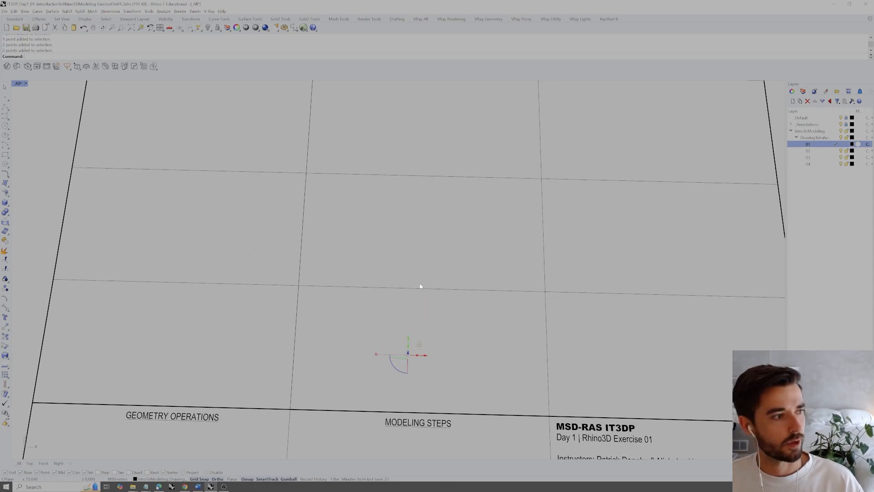
right_click_drag(428, 328, 397, 359)
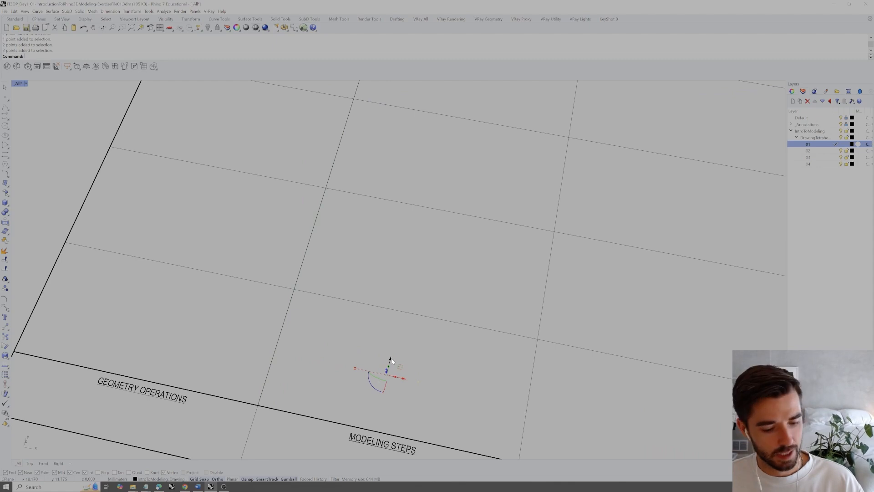
left_click(391, 361)
type("20")
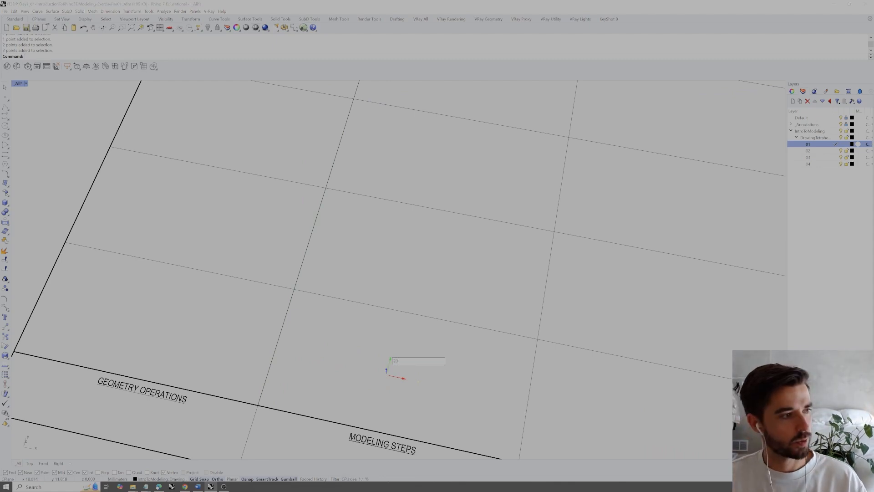
key("Return")
right_click_drag(406, 360, 426, 362)
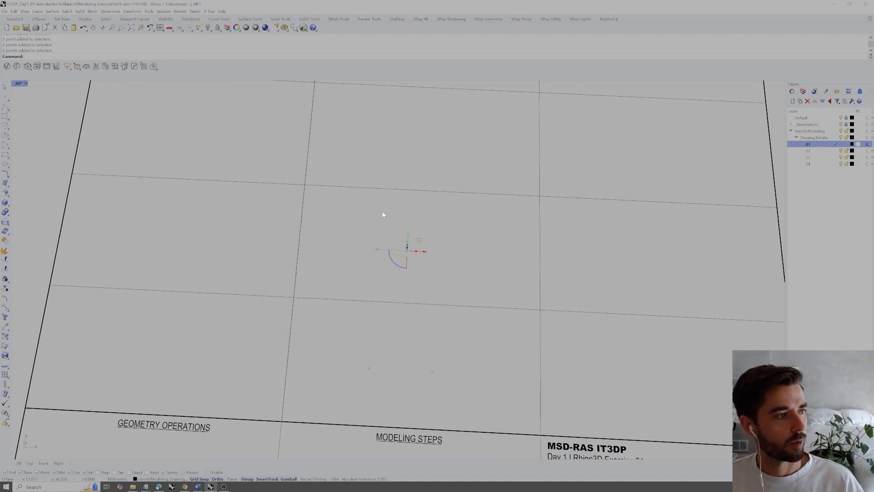
- Change the two copied points to layer 02 and make layer 02 current
left_click(810, 151)
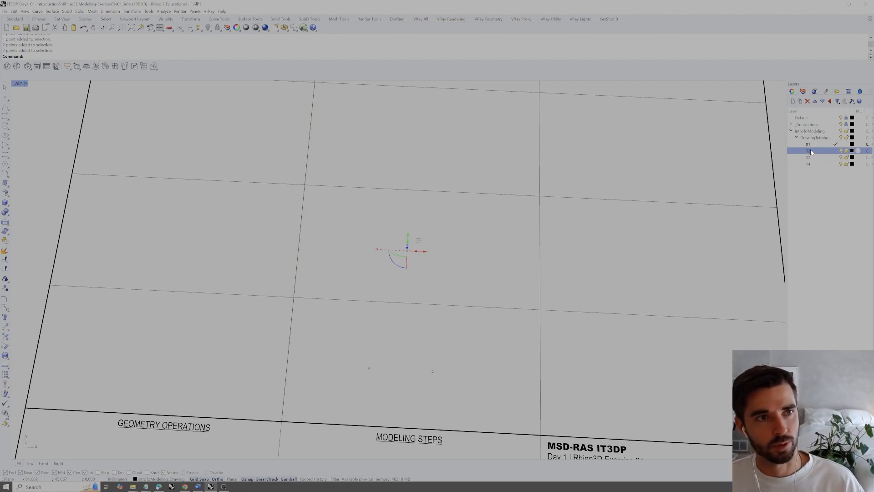
right_click(810, 151)
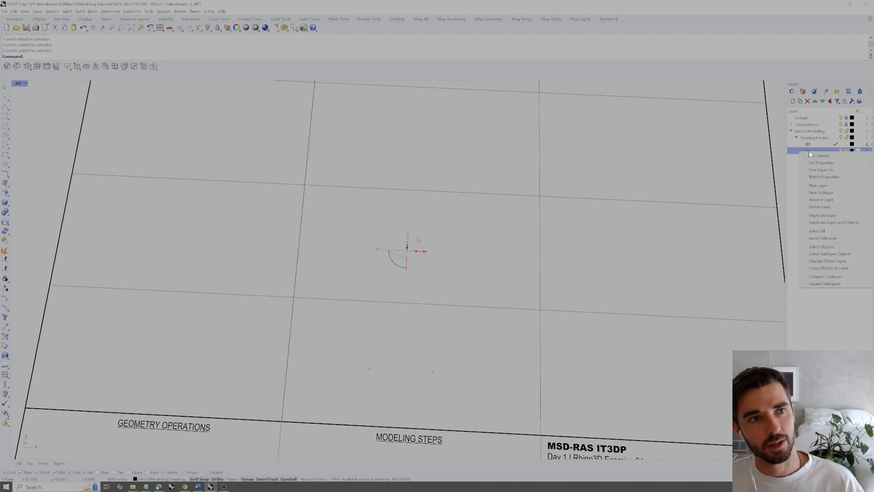
left_click(822, 262)
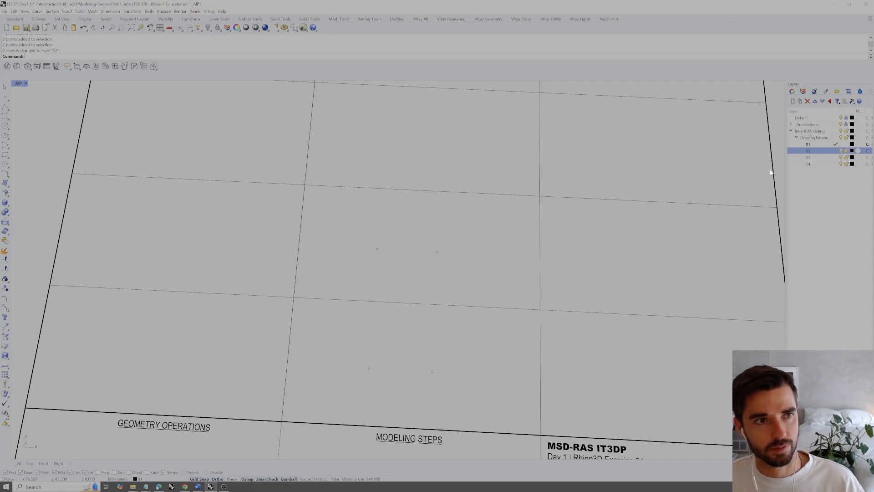
double_click(824, 152)
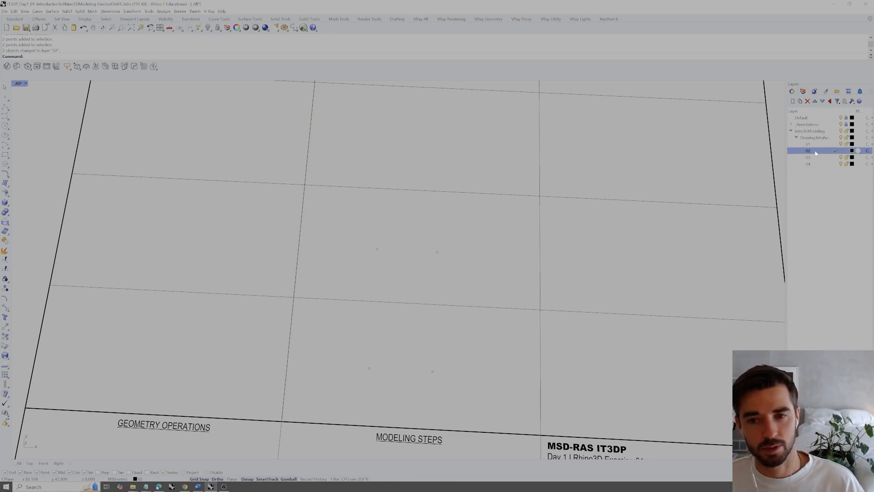
left_click(842, 145)
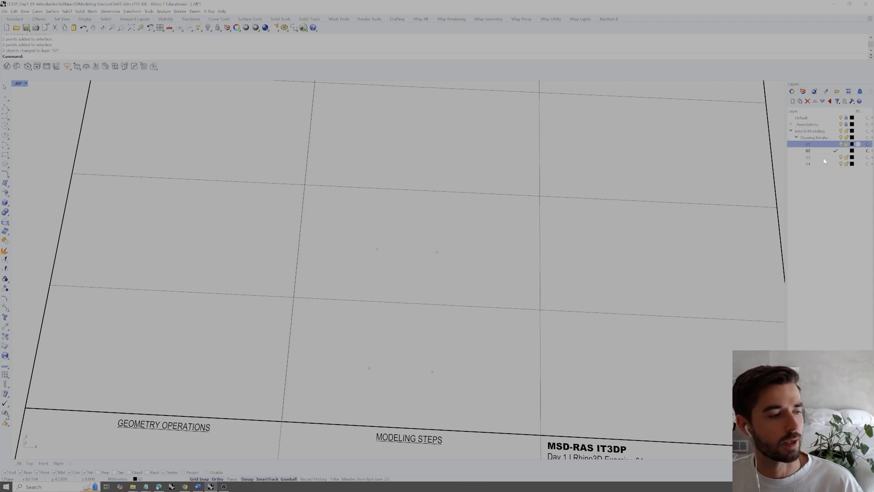
- Select the two copied points on layer 02 and frame them with the Zoom command's Selected option
right_click_drag(457, 263, 461, 282, "shift")
left_click_drag(472, 256, 367, 287)
left_click(451, 291)
right_click_drag(496, 239, 478, 269)
left_click_drag(478, 270, 340, 299)
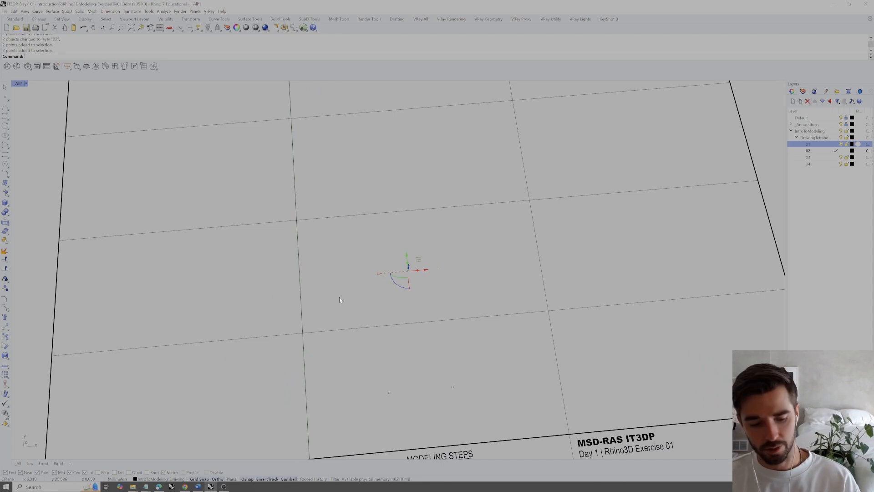
type("z")
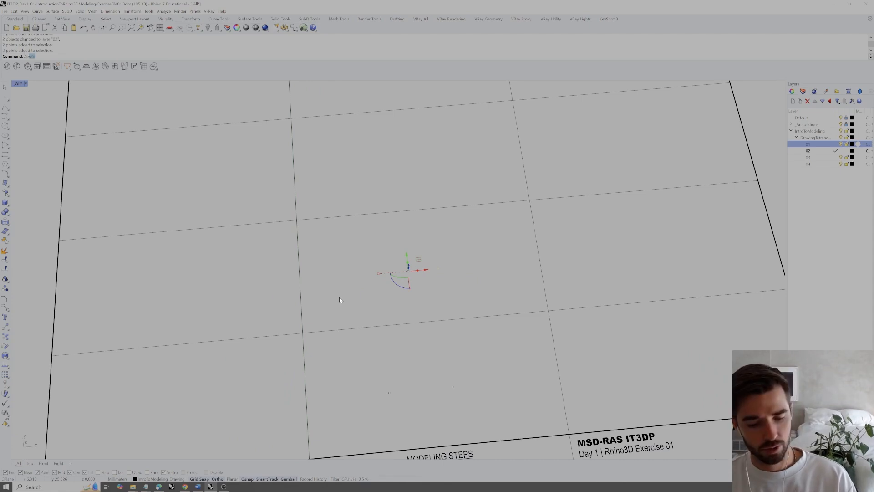
key("Return")
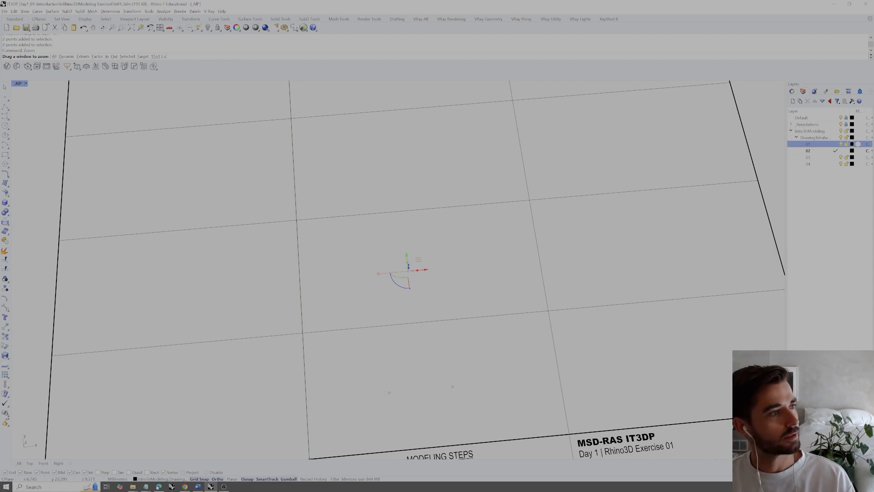
type("s")
key("Return")
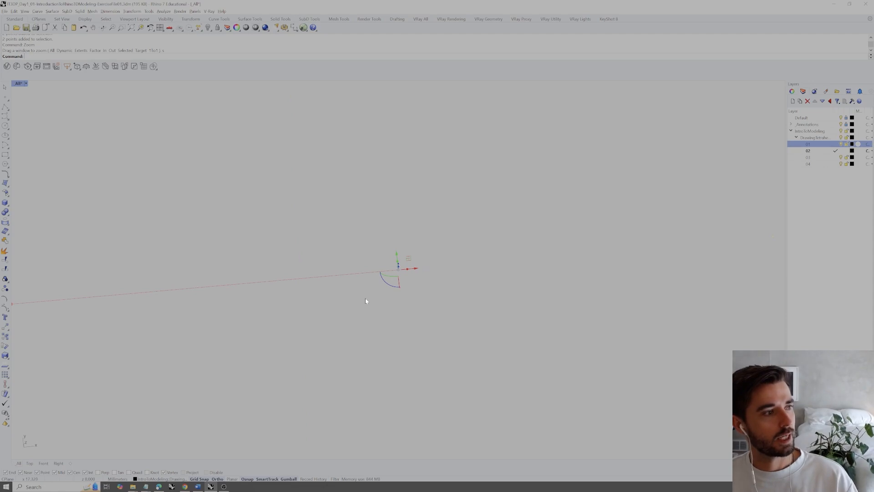
scroll(443, 289, "down", 8)
left_click(455, 252)
right_click_drag(484, 251, 491, 277)
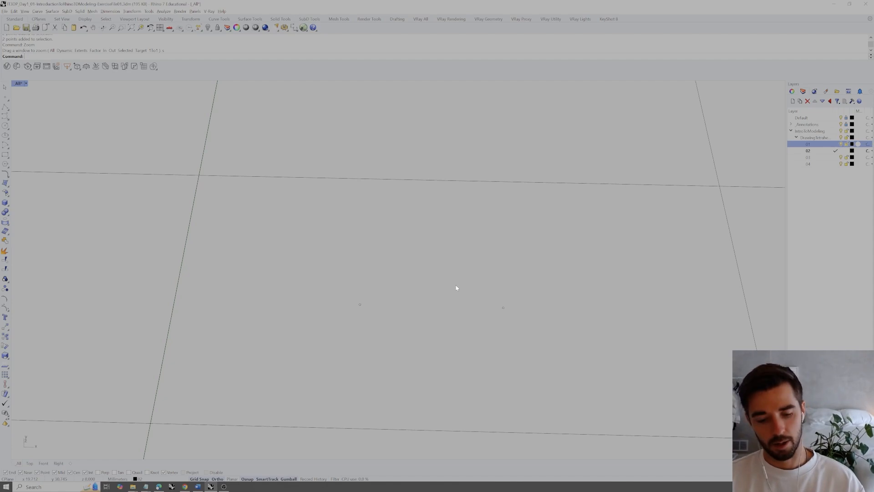
- Draw two overlapping circles, each centred on one of the copied points and passing through the other
type("Circle")
key("Return")
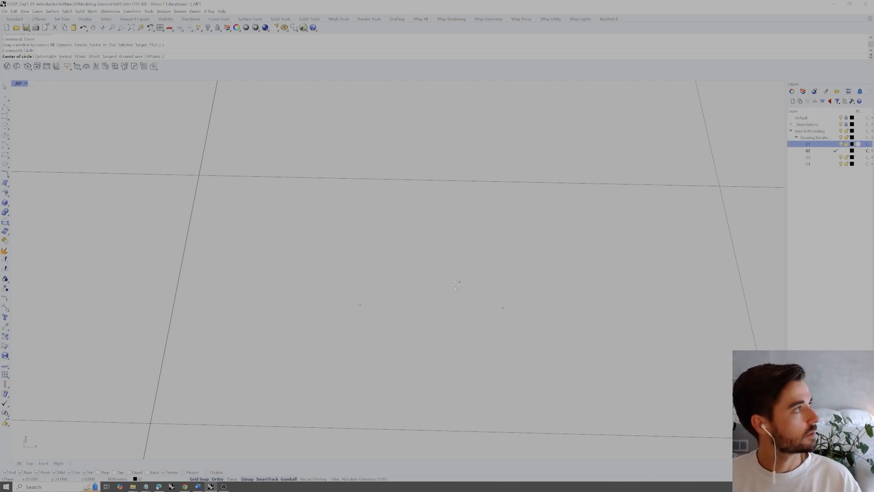
left_click(360, 303)
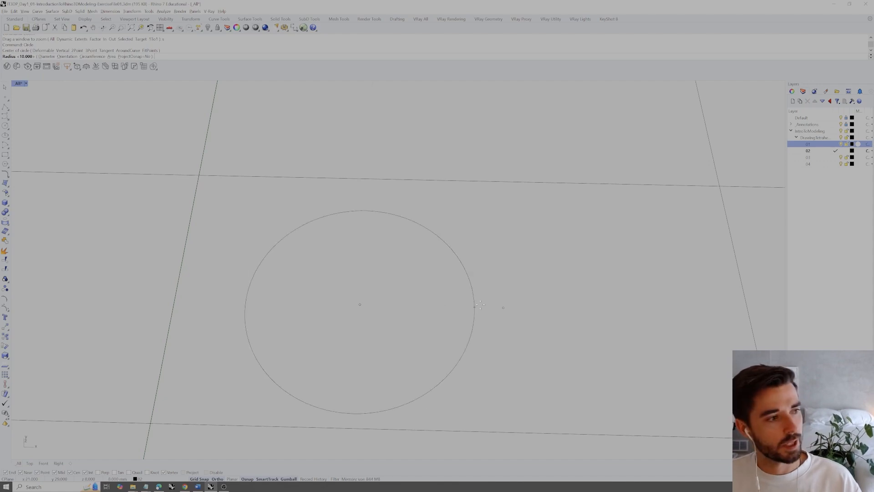
left_click(503, 307)
type("circle")
key("Return")
left_click(503, 307)
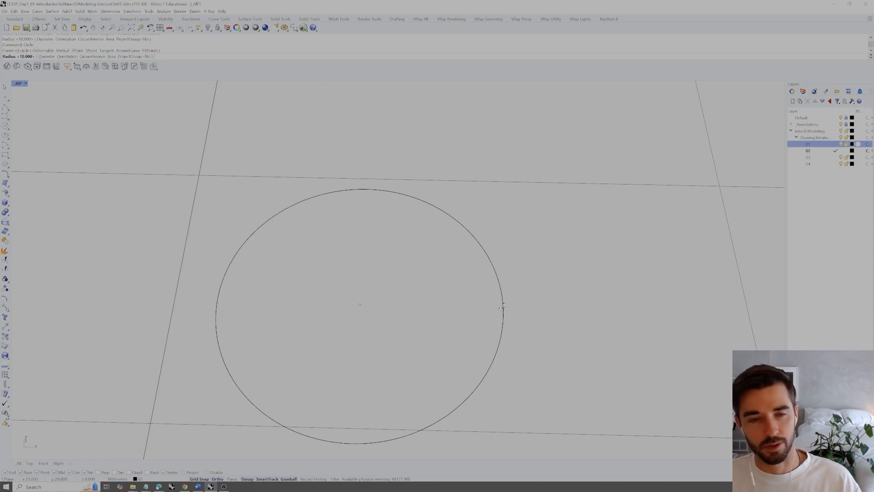
left_click(360, 305)
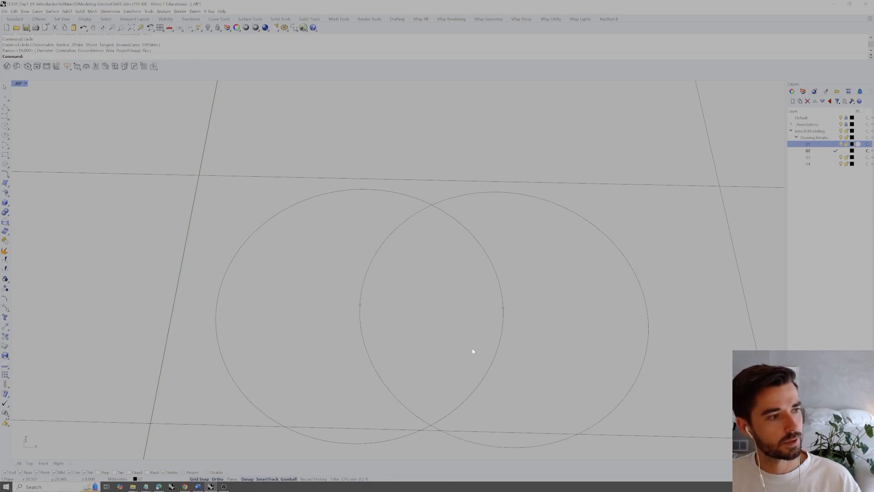
- Create points where the two circles cross with the Intersect command
left_click_drag(487, 377, 396, 387)
type("Inte")
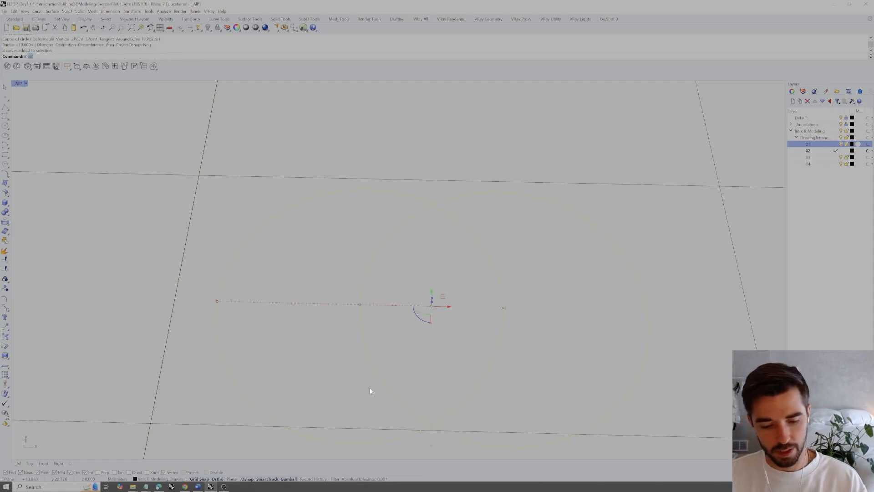
type("rsec")
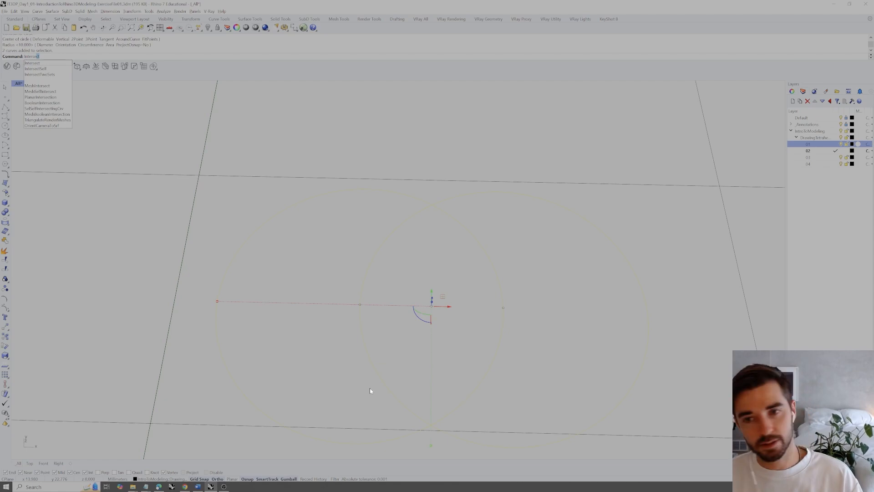
key("Return")
left_click(471, 422)
- Delete the lower of the two intersection points between the circles
left_click(431, 424)
left_click_drag(425, 241, 448, 194)
left_click(437, 304)
left_click(431, 425)
key("Delete")
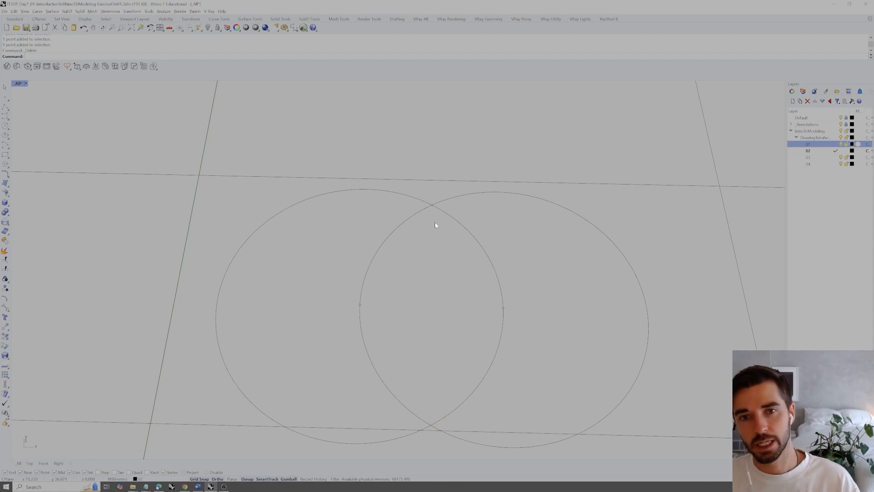
- Measure the distances between the two circle centres and from each centre to the upper intersection point
right_click_drag(435, 225, 438, 254)
left_click_drag(324, 345, 321, 322)
type("distance")
key("Return")
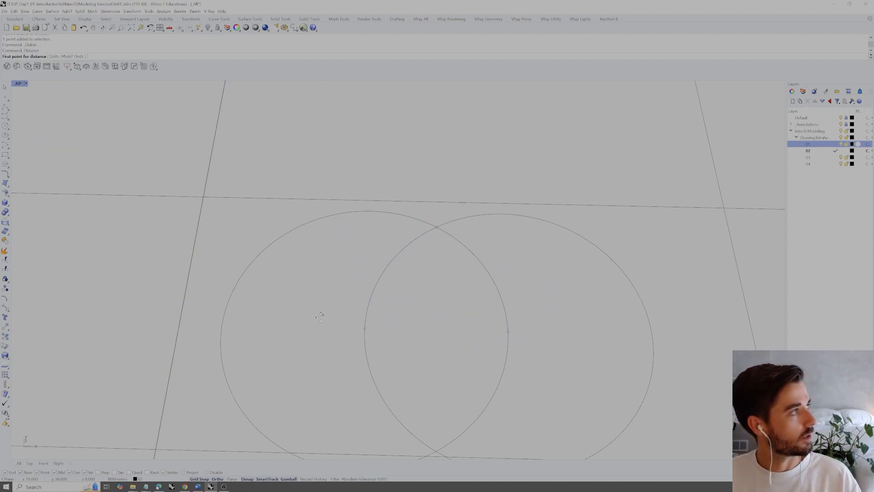
left_click(364, 328)
left_click(508, 332)
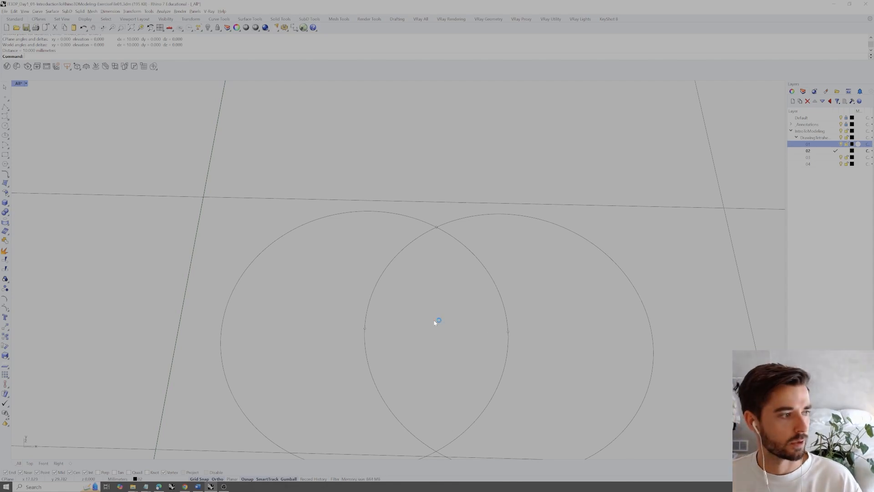
key("Return")
left_click(364, 327)
left_click(435, 227)
key("Return")
left_click(435, 226)
left_click(508, 331)
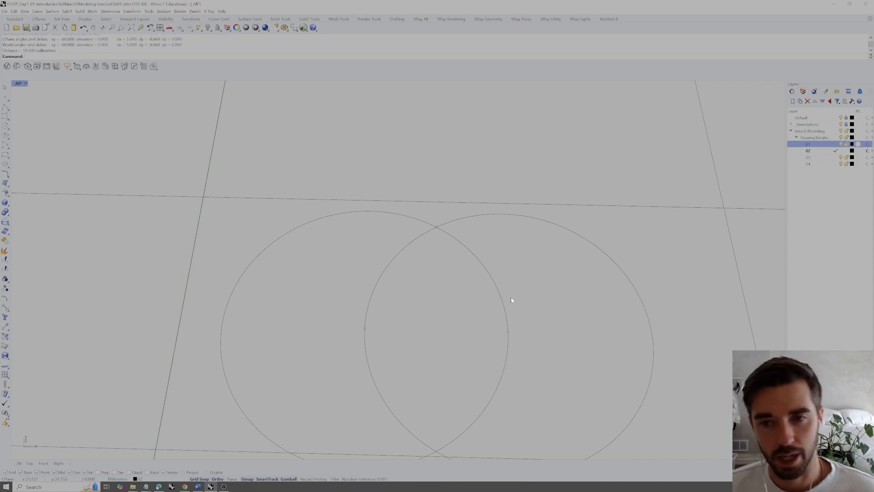
- Copy the two overlapping circles with their three points into the next cell above
left_click_drag(525, 287, 339, 304)
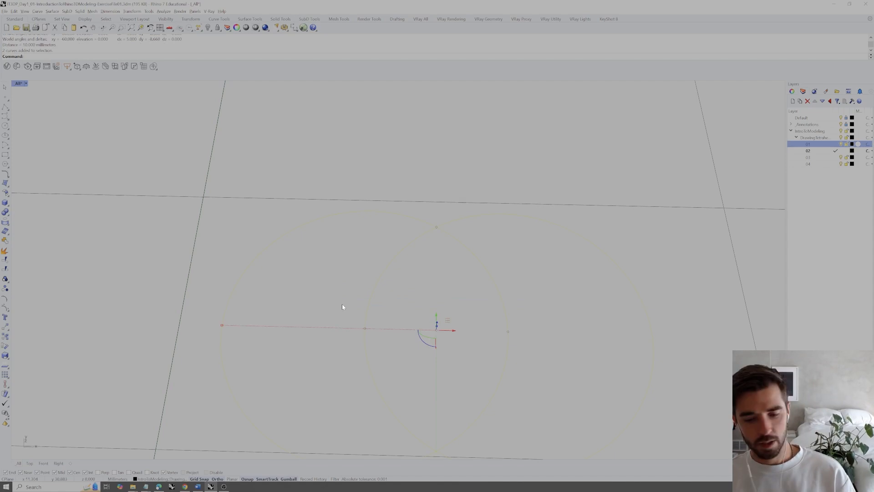
key("Escape")
scroll(493, 289, "down", 5)
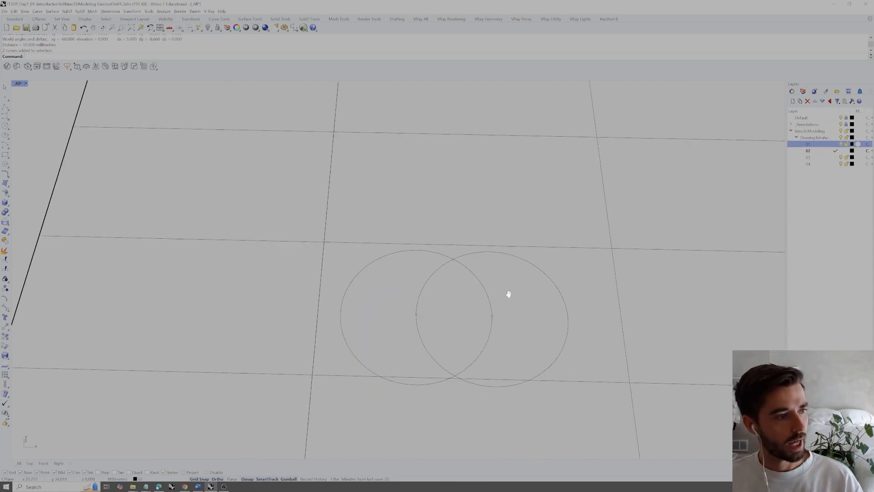
right_click_drag(486, 290, 493, 342)
left_click_drag(496, 347, 378, 251)
left_click(439, 302)
key("Return")
- Assign the copied circles and points to layer 03 and make layer 03 current
right_click_drag(546, 240, 467, 326)
right_click_drag(493, 264, 516, 291, "shift")
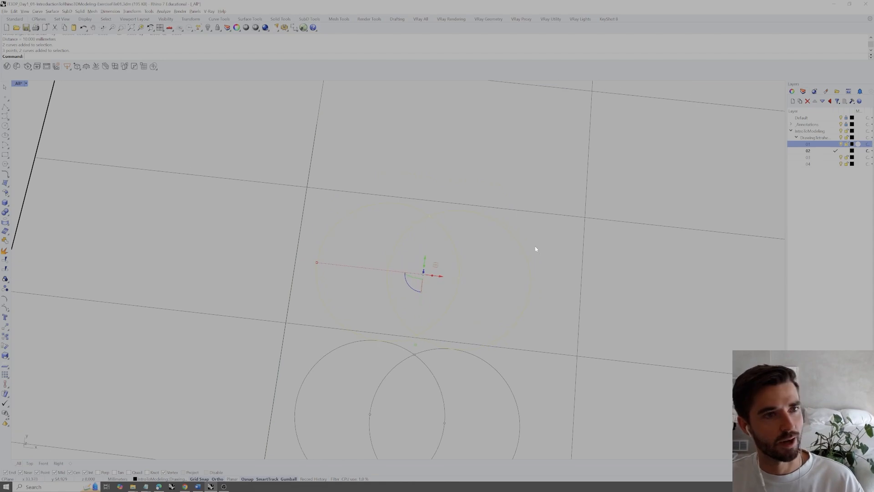
right_click(815, 157)
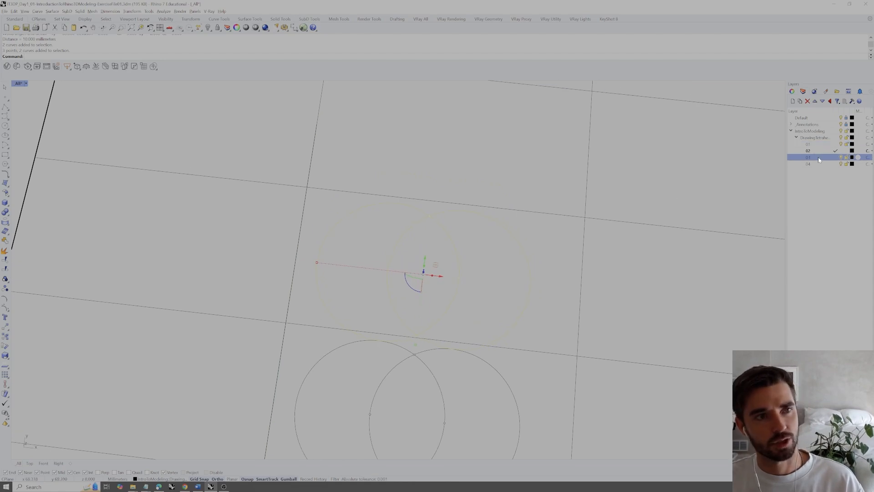
left_click(819, 264)
left_click(531, 173)
right_click_drag(506, 215, 530, 230, "shift")
left_click(826, 158)
- Delete both circles from the layer 03 copy, keeping its three points
scroll(475, 250, "up", 3)
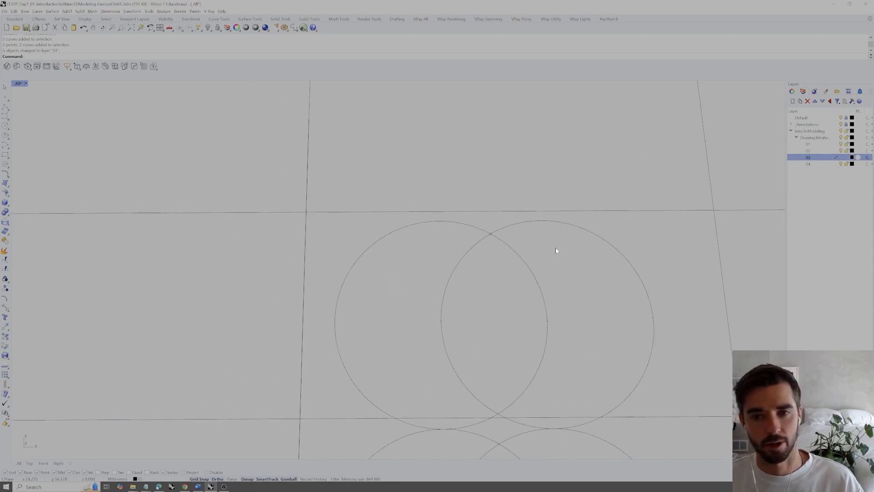
left_click_drag(560, 268, 409, 287)
key("Delete")
scroll(497, 211, "down", 5)
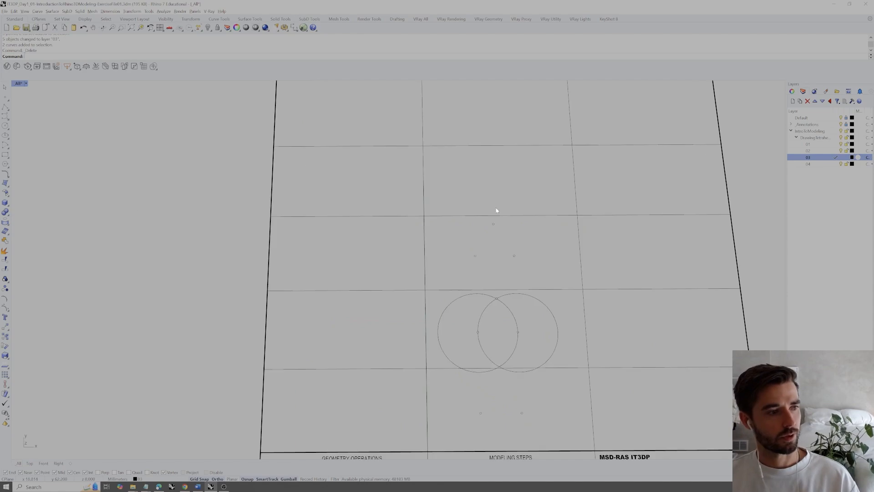
scroll(496, 245, "up", 5)
- Draw a 10 mm radius sphere centred on the lower-left of the three points and passing through the lower-right point
left_click_drag(411, 328, 556, 222)
left_click_drag(410, 295, 560, 212)
type("ZS")
key("Return")
key("Escape")
right_click_drag(487, 240, 449, 255)
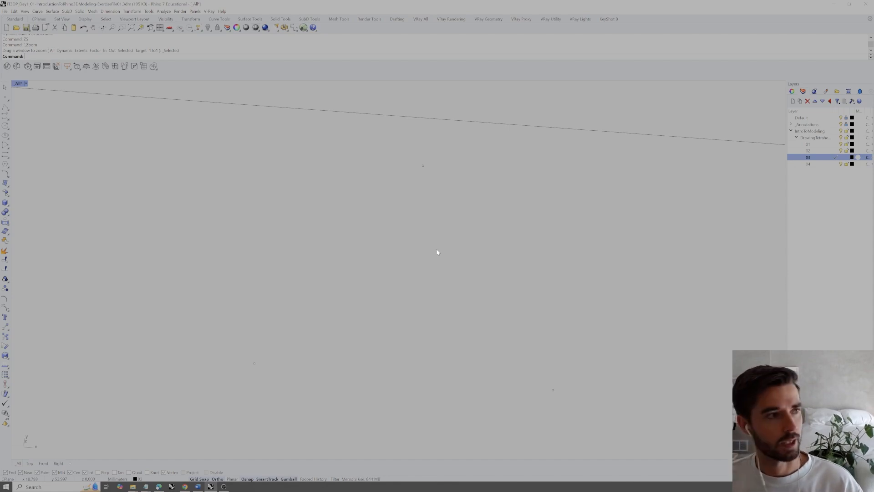
scroll(442, 230, "down", 3)
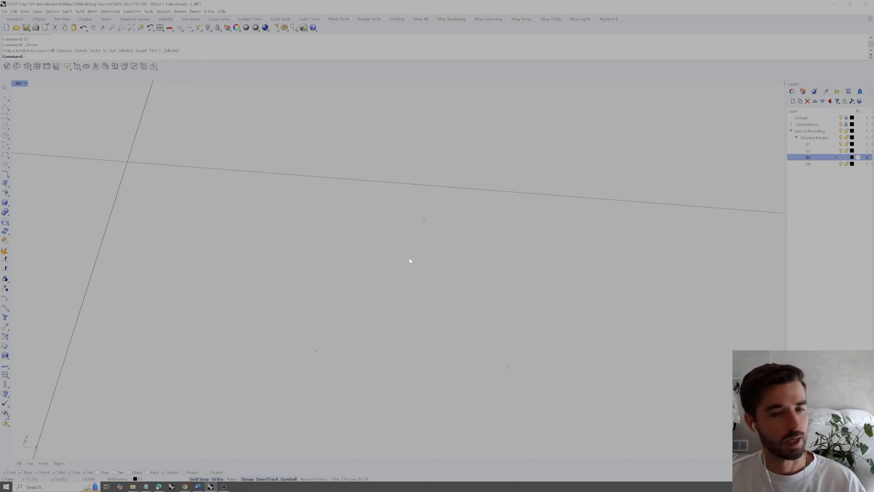
type("Sphere")
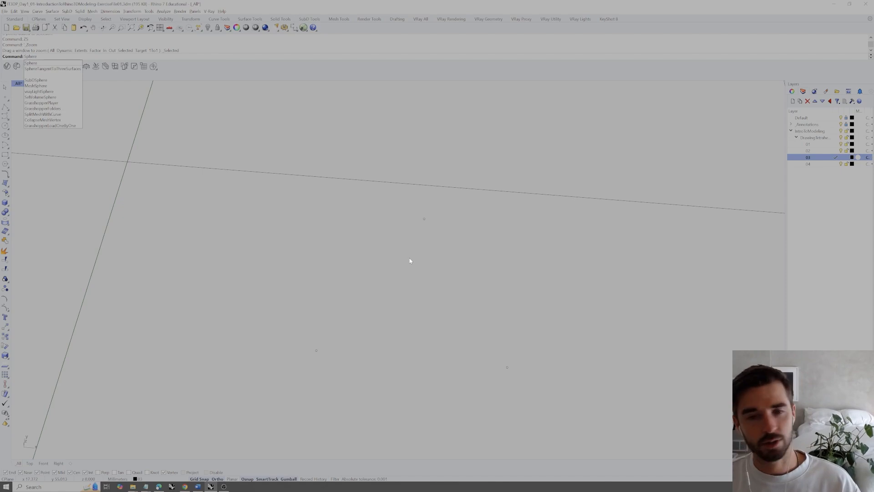
key("Return")
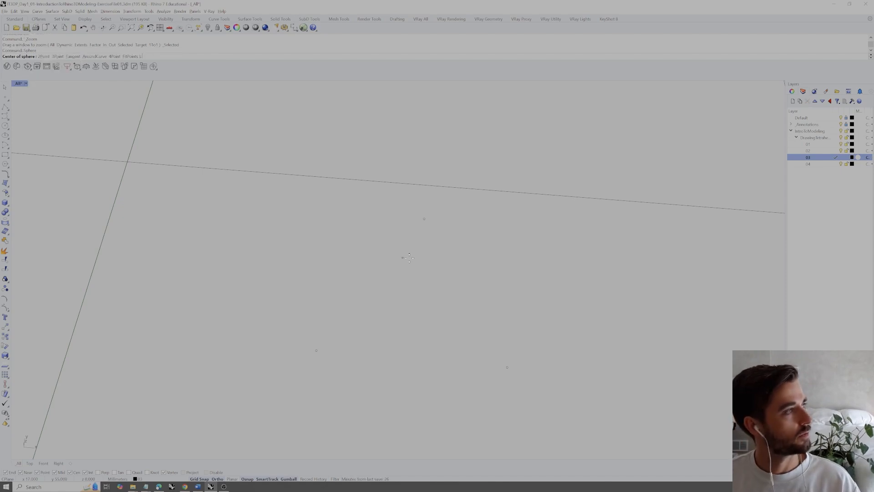
left_click(317, 349)
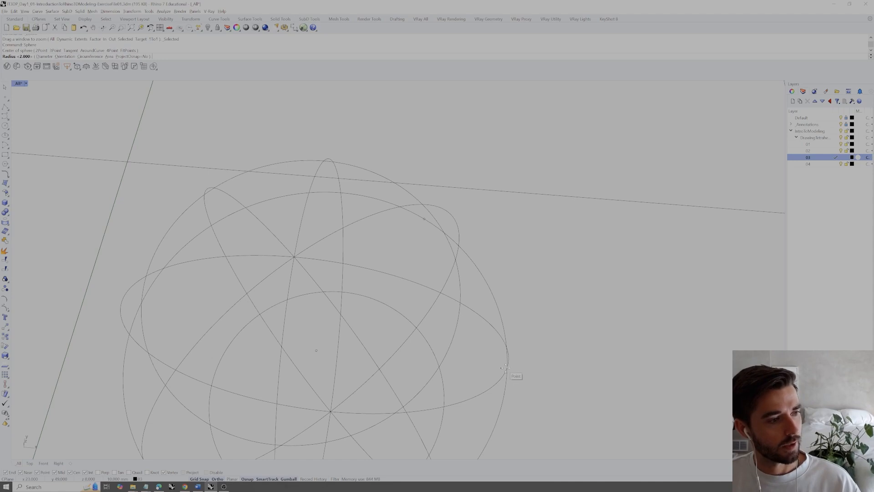
left_click(506, 366)
mouse_move(507, 367)
right_mouse_down()
mouse_move(515, 347)
mouse_move(493, 352)
right_mouse_up()
- Turn off grid snap and draw a second sphere centred on the upper point, passing through the lower-right point
key("Return")
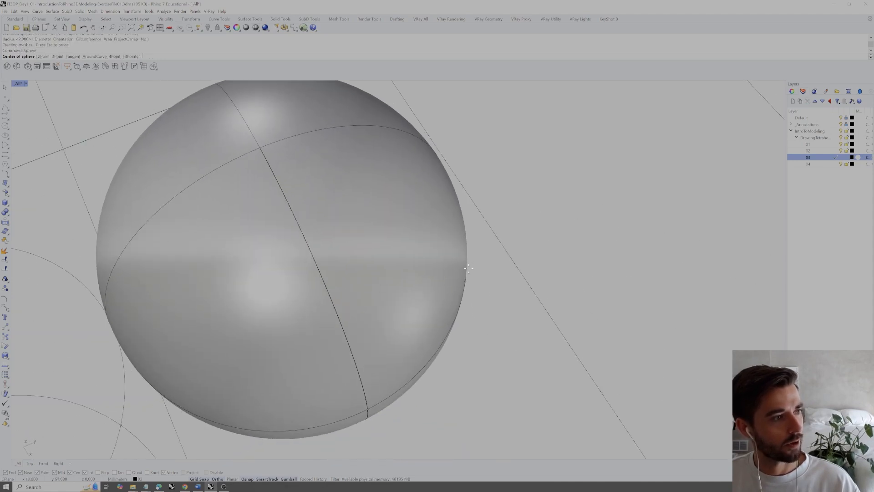
scroll(466, 263, "up", 2)
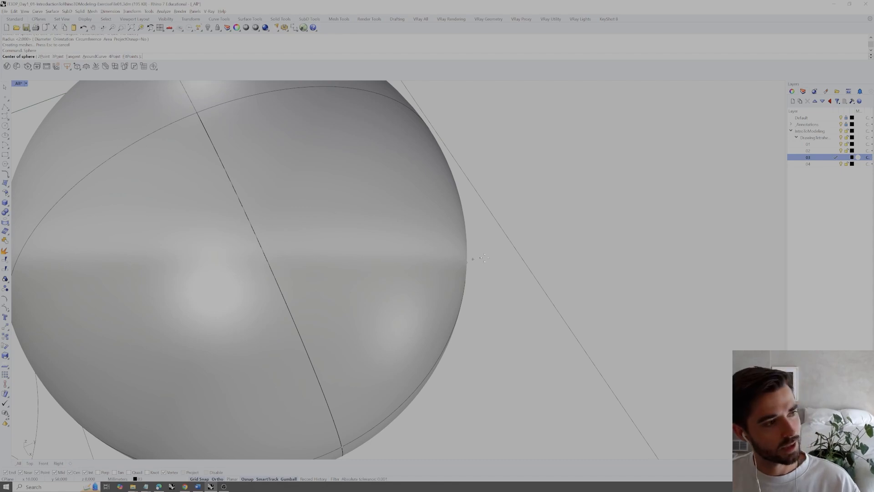
left_click(199, 479)
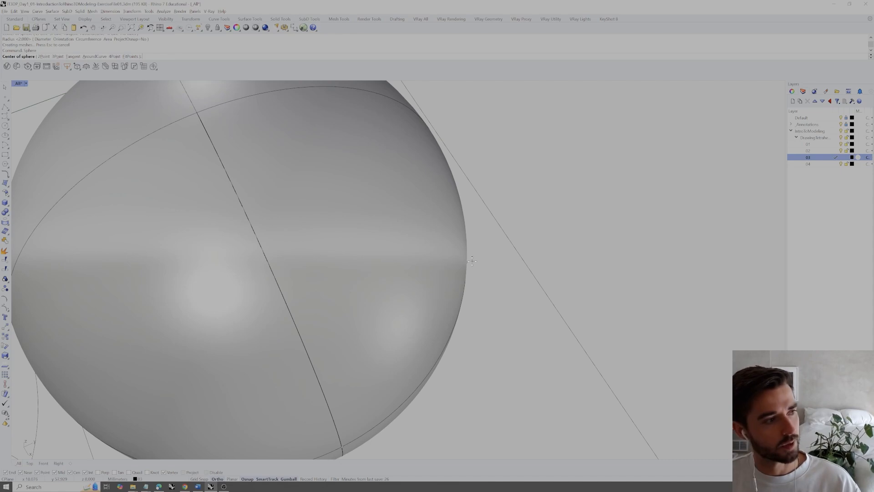
right_click_drag(387, 305, 464, 295)
left_click(464, 295)
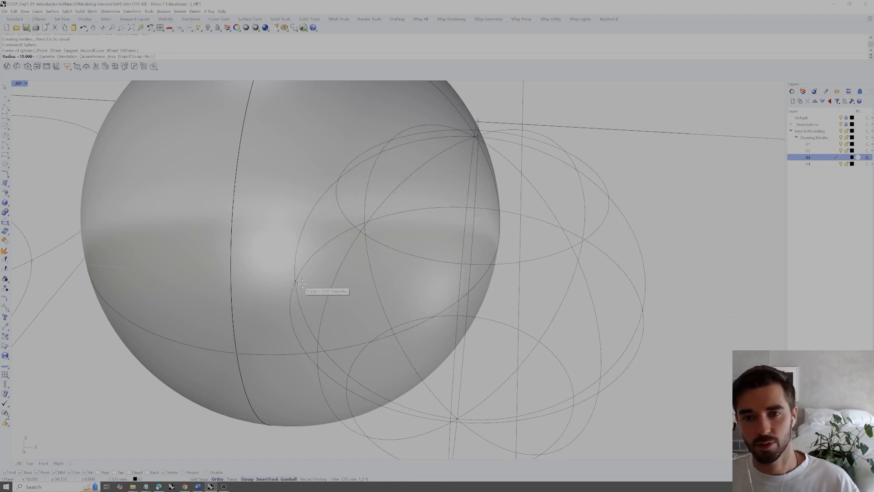
left_click(236, 354)
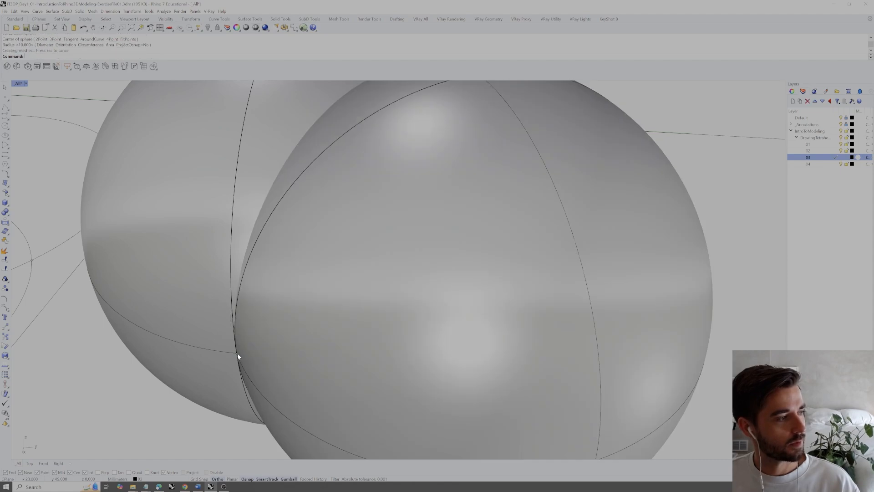
- Create the curve where the two spheres meet with the Intersect command
scroll(284, 284, "down", 2)
right_click_drag(284, 284, 355, 271)
scroll(312, 272, "down", 4)
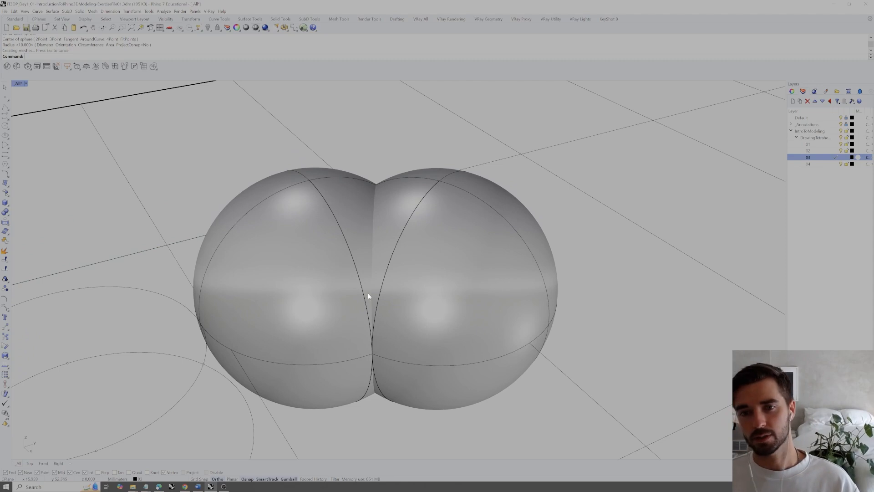
right_click_drag(368, 293, 376, 296)
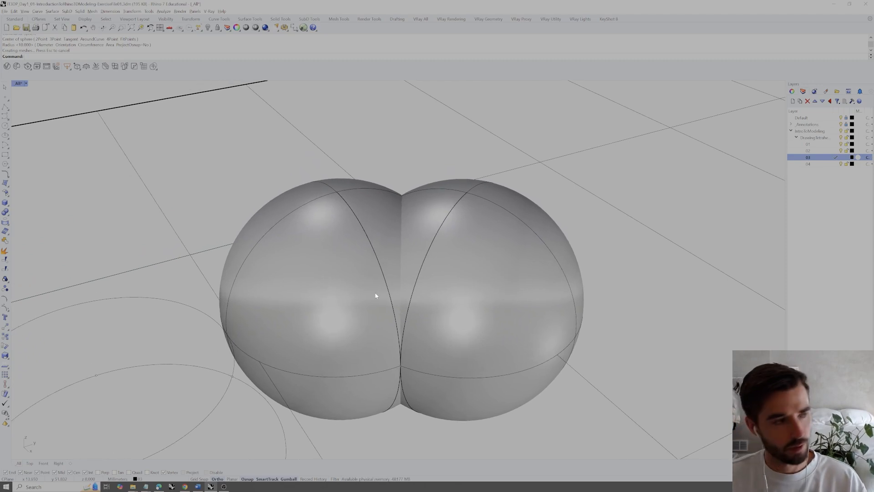
left_click(392, 301)
left_click(468, 306, "shift")
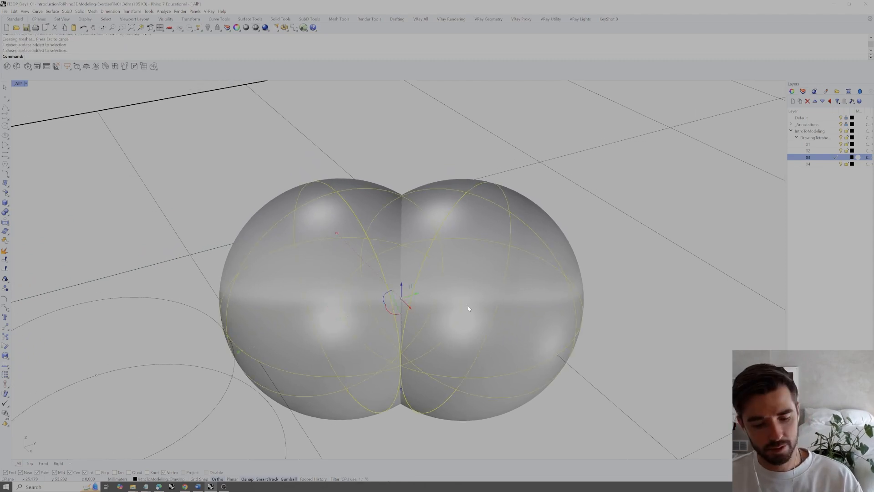
left_click(430, 442)
left_click(365, 330)
left_click(478, 308, "shift")
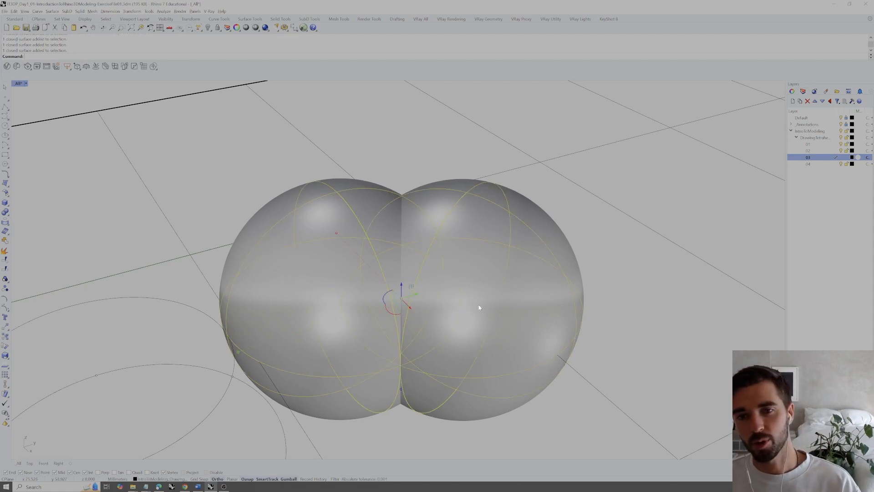
right_click_drag(478, 307, 492, 317, "shift")
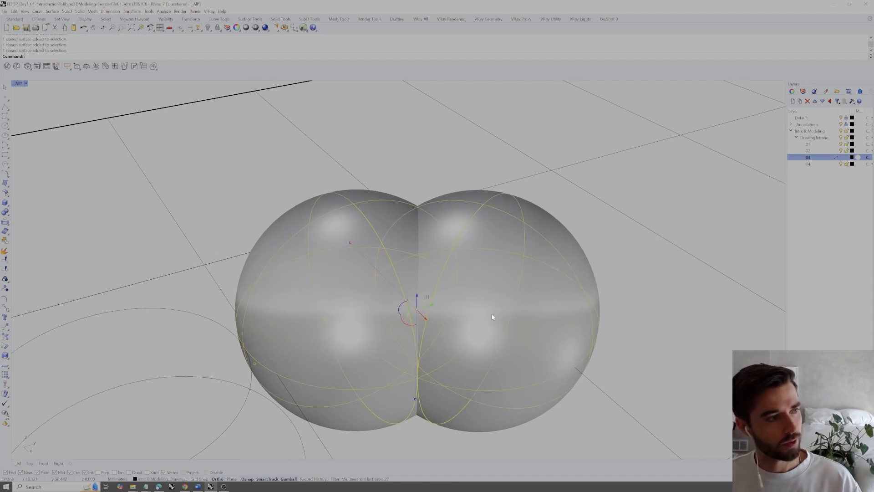
type("Intersect")
key("Return")
mouse_move(492, 313)
right_mouse_down()
mouse_move(549, 288)
mouse_move(489, 316)
right_mouse_up()
left_click(500, 348)
scroll(500, 348, "down", 4)
key("Escape")
- Copy the spheres, their intersection curve and the three points 20 mm up into the next cell
right_click_drag(517, 390, 545, 327)
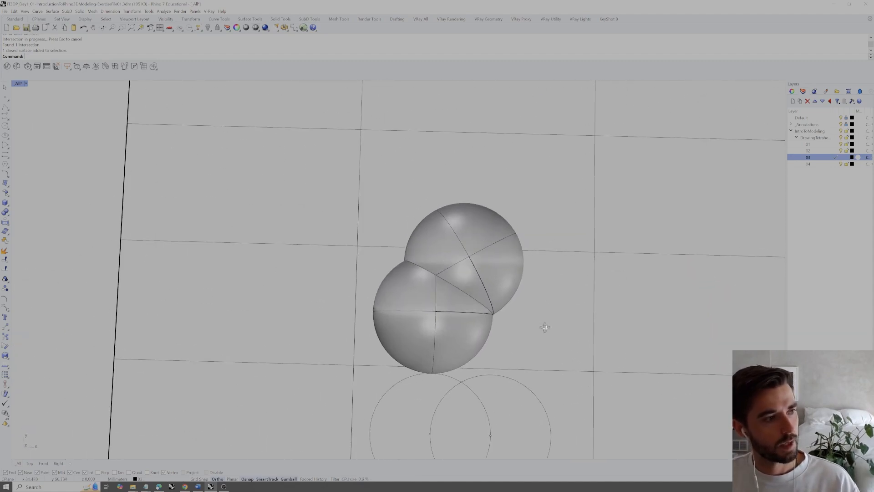
left_click_drag(567, 368, 581, 377)
right_click_drag(570, 362, 515, 350)
left_click(431, 298, "alt")
type("20")
key("Return")
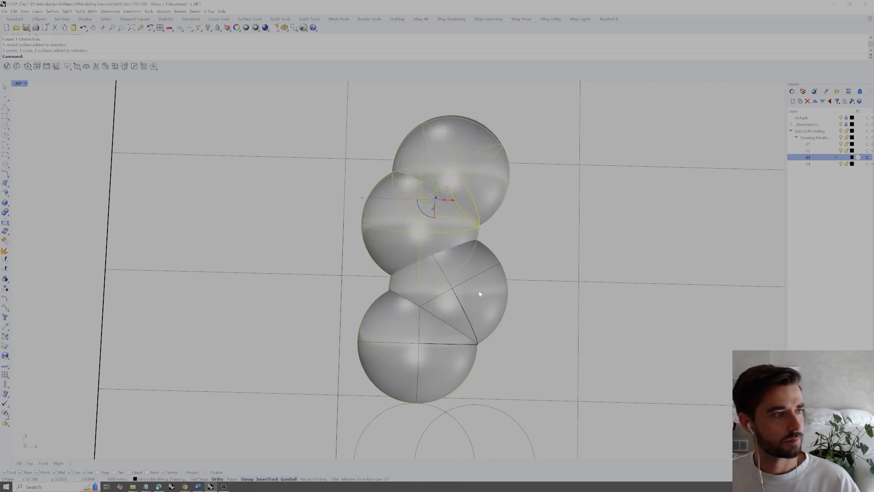
left_click(529, 241)
- Reselect the copied set with SelLast, assign it to layer 04 and make layer 04 current
right_click_drag(529, 241, 499, 271, "shift")
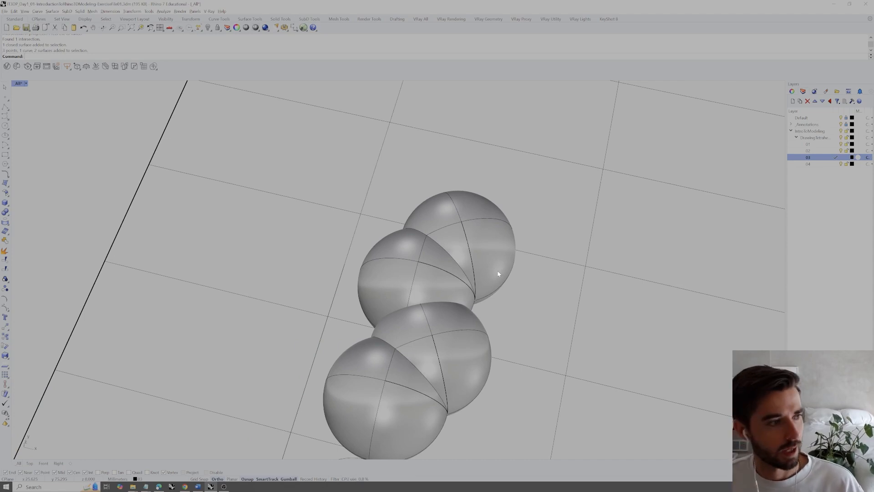
right_click_drag(468, 248, 470, 297)
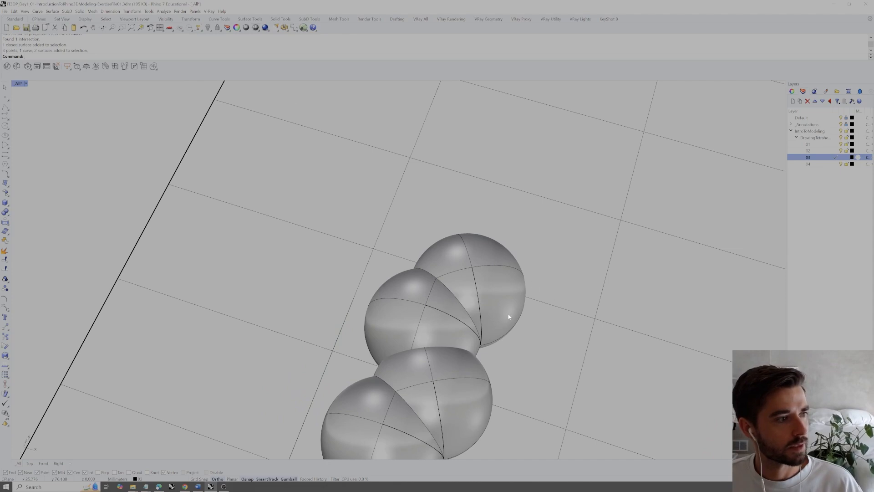
right_click_drag(508, 316, 523, 317)
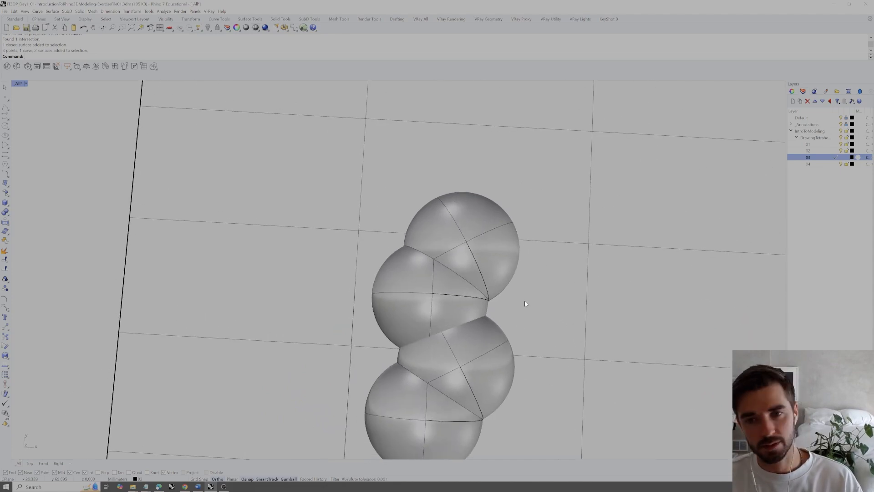
type("SelLast")
key("Return")
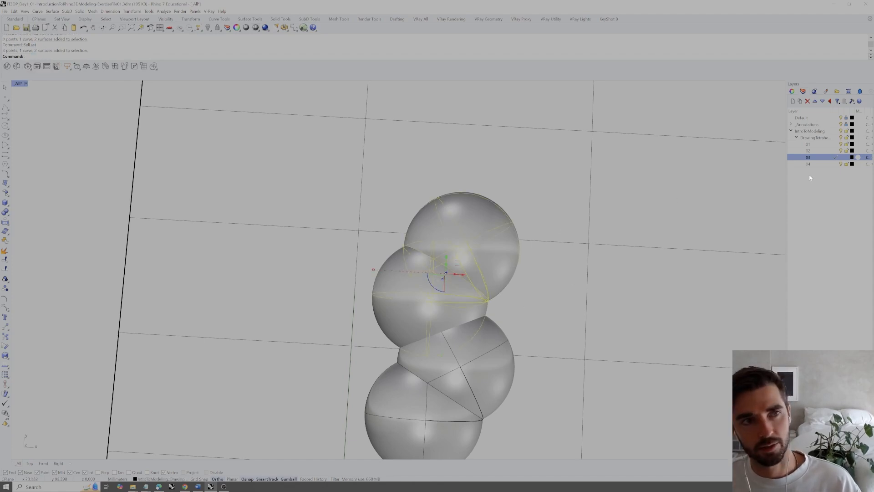
right_click(816, 165)
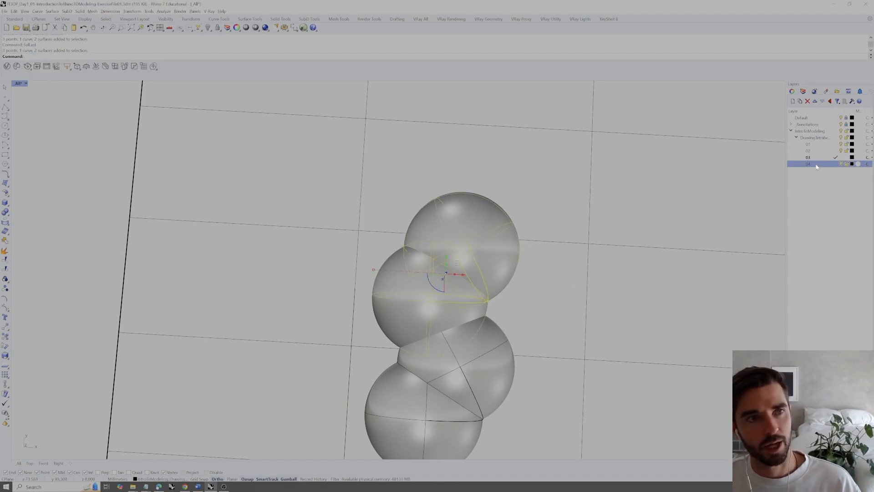
left_click(823, 272)
double_click(821, 164)
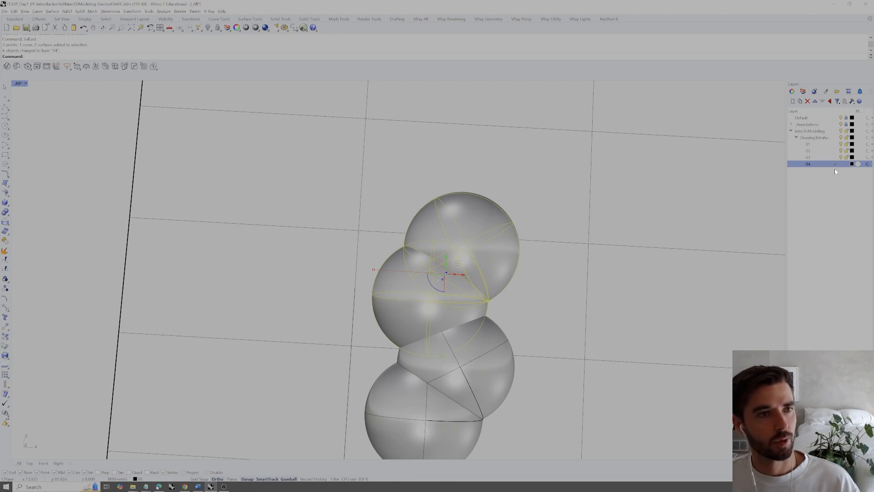
key("Escape")
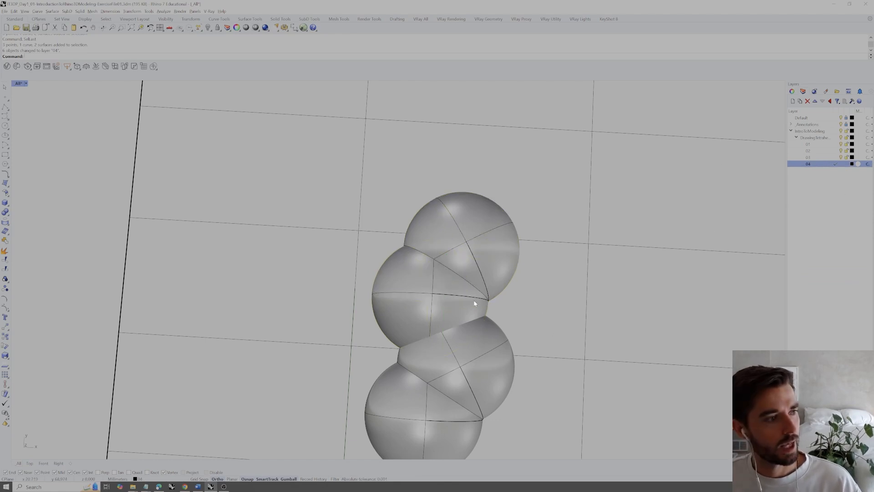
- Delete both spheres from the layer 04 copy, keeping the intersection circle and the three points
left_click(474, 303)
key("Delete")
left_click(507, 260)
key("Delete")
- Undo the last sphere drawn around the layer 04 points
right_click_drag(506, 259, 411, 269)
right_click_drag(449, 333, 436, 352)
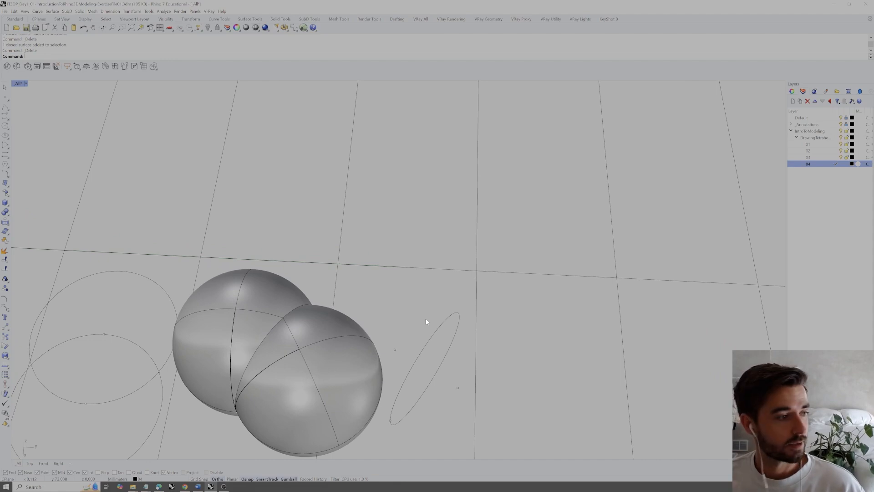
right_click_drag(425, 321, 440, 304)
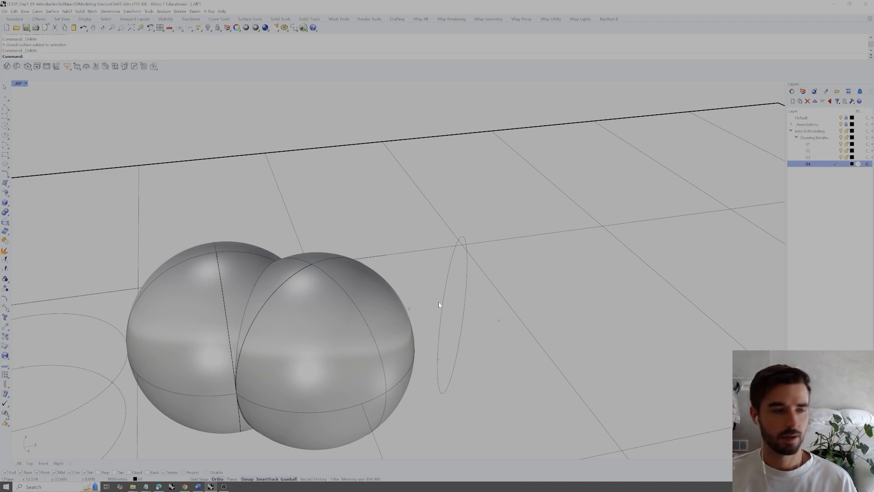
left_click(438, 359)
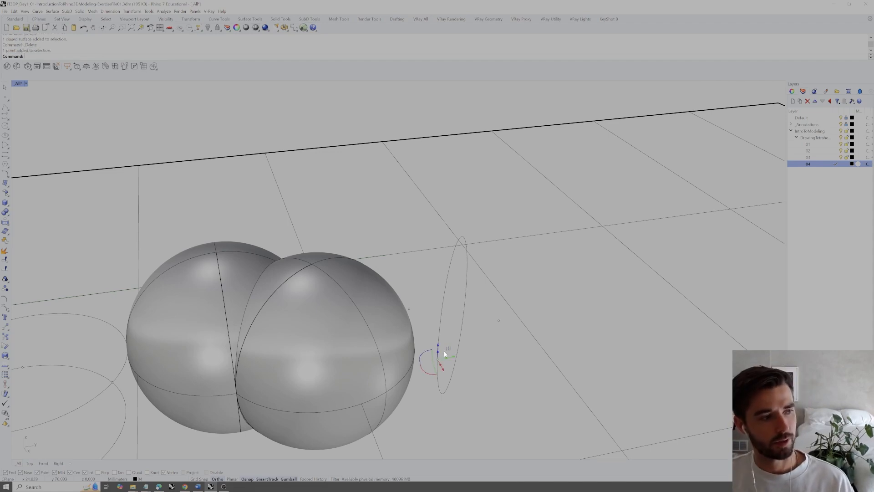
key("Escape")
mouse_move(455, 302)
right_mouse_down()
mouse_move(447, 325)
mouse_move(448, 312)
right_mouse_up()
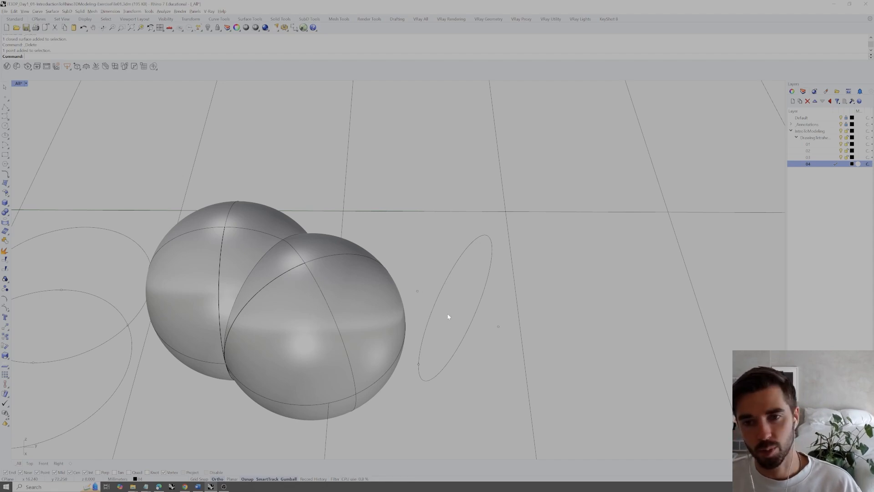
key("ctrl+z")
right_click_drag(476, 311, 492, 279)
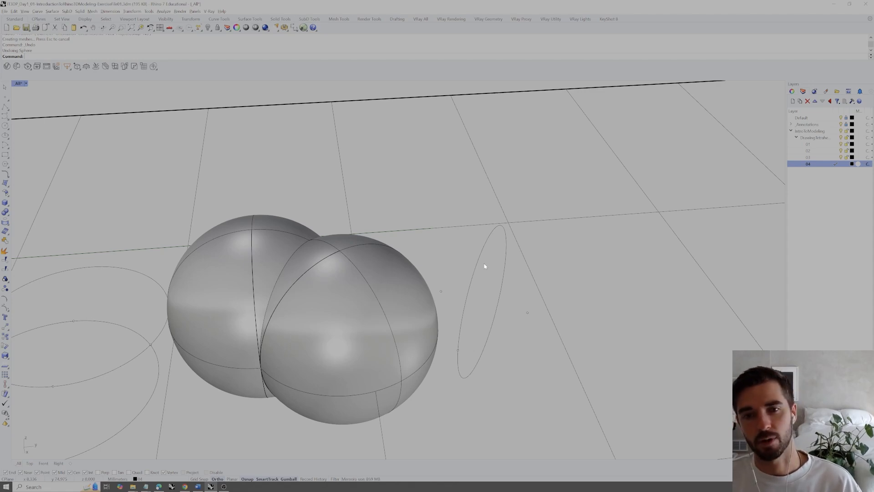
- Draw a 10 mm radius sphere centred on the circle's base point, with its radius snapped to a neighbouring base point
scroll(485, 254, "up", 2)
key("Return")
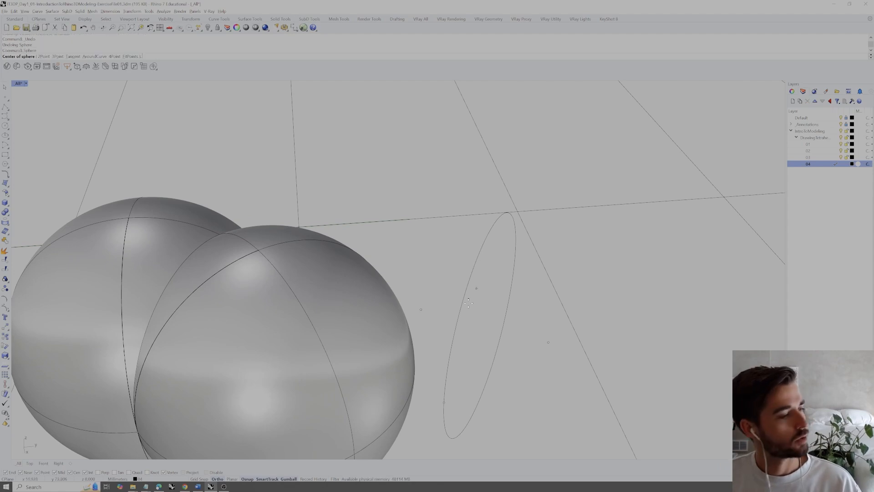
left_click(444, 402)
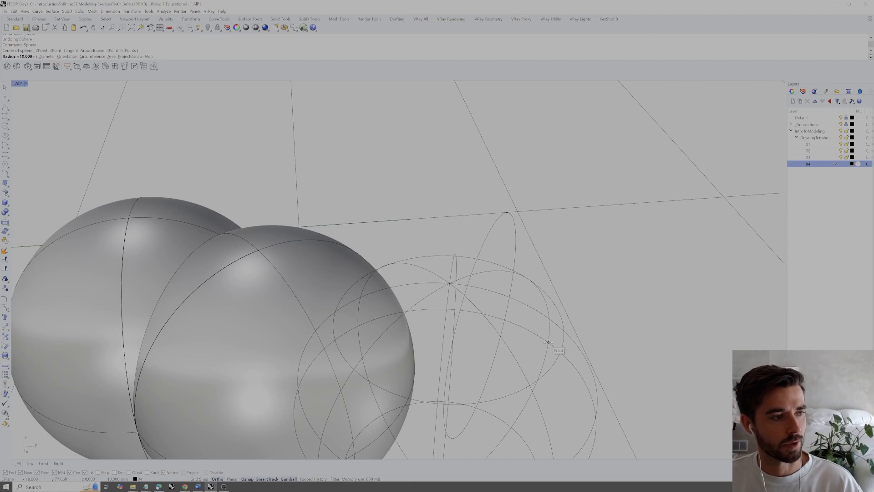
left_click(549, 343)
right_click_drag(564, 328, 384, 253)
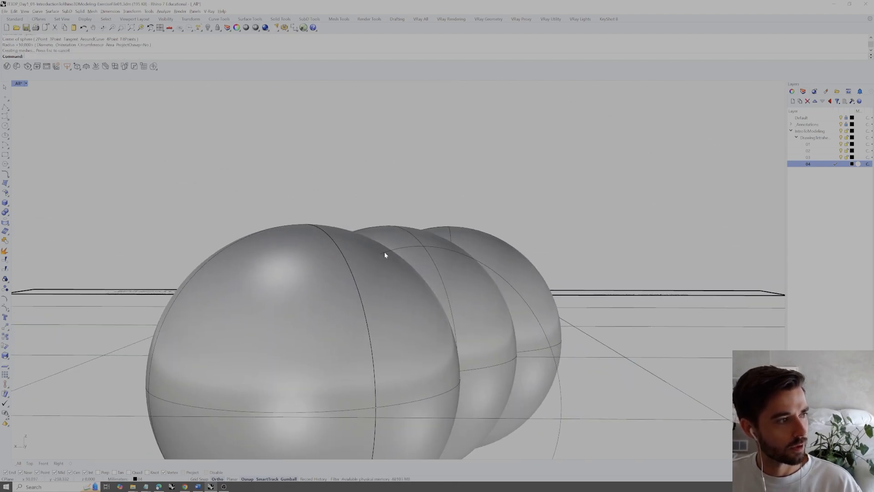
scroll(385, 275, "down", 5)
right_click_drag(386, 285, 359, 399)
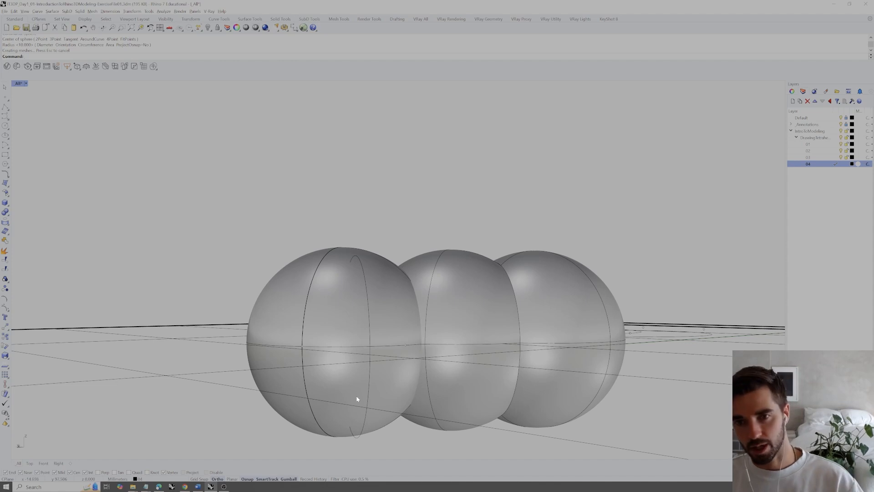
right_click_drag(355, 397, 445, 364)
- Intersect the new sphere with the layer 04 circle to create their intersection points
left_click(443, 330)
left_click(459, 302, "shift")
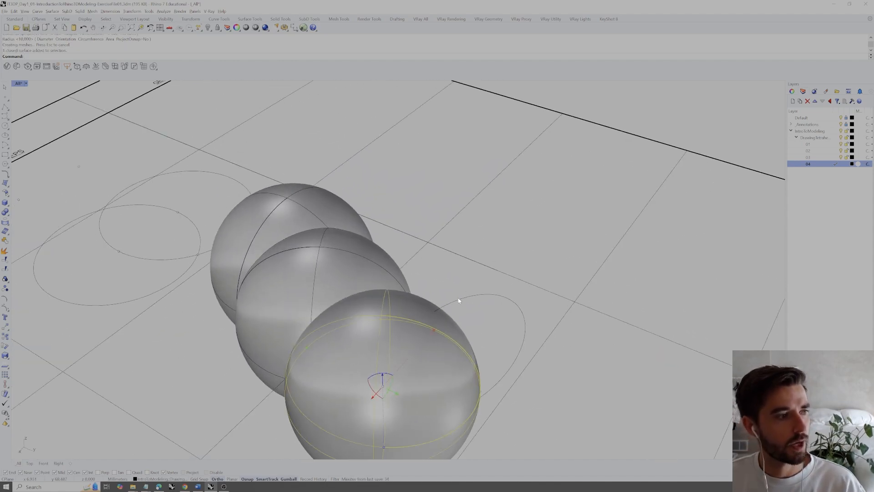
left_click(481, 320)
right_click_drag(481, 321, 512, 321)
left_click(471, 322)
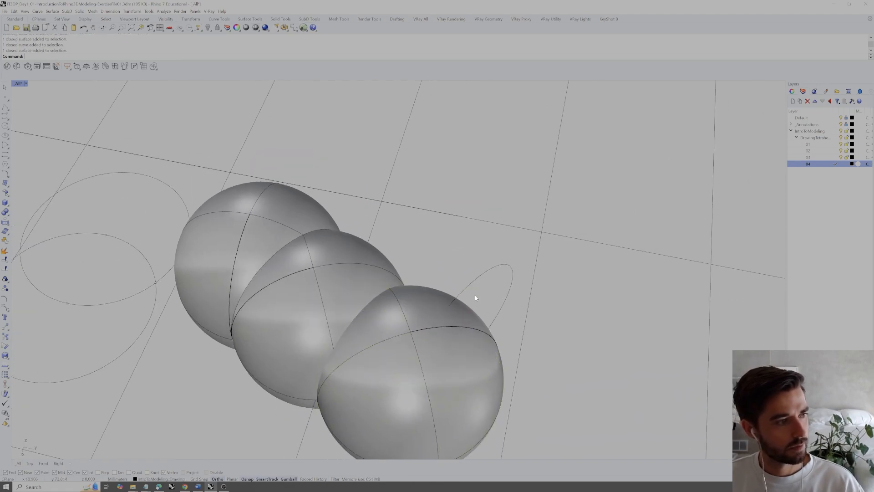
left_click(468, 289, "shift")
type("Intersect")
key("Return")
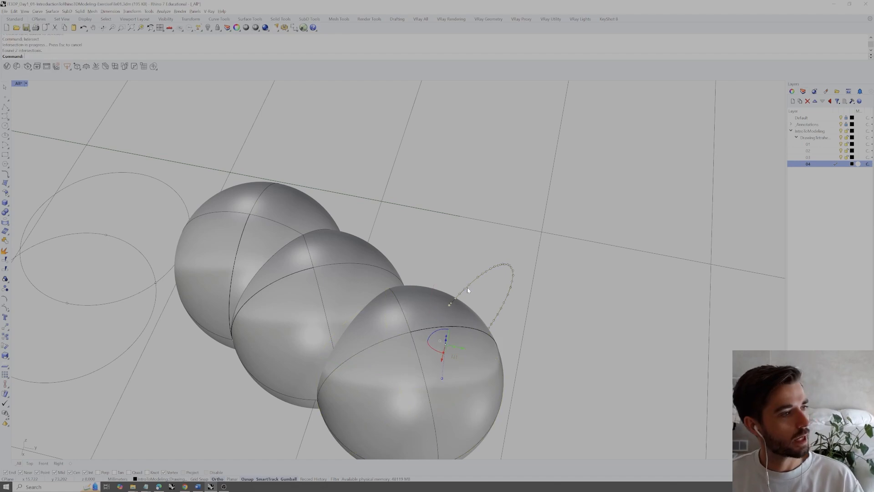
key("Escape")
scroll(453, 261, "down", 3)
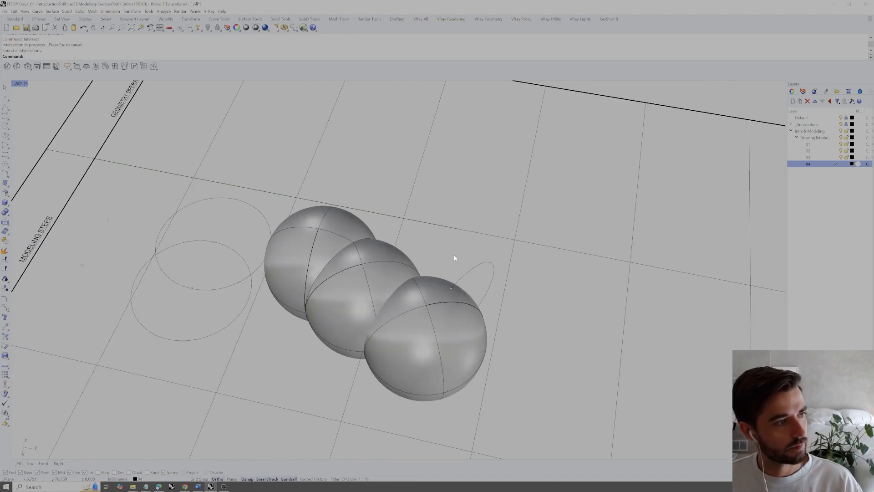
- Delete the new sphere from the layer 04 set and undo the deletion
left_click(448, 302)
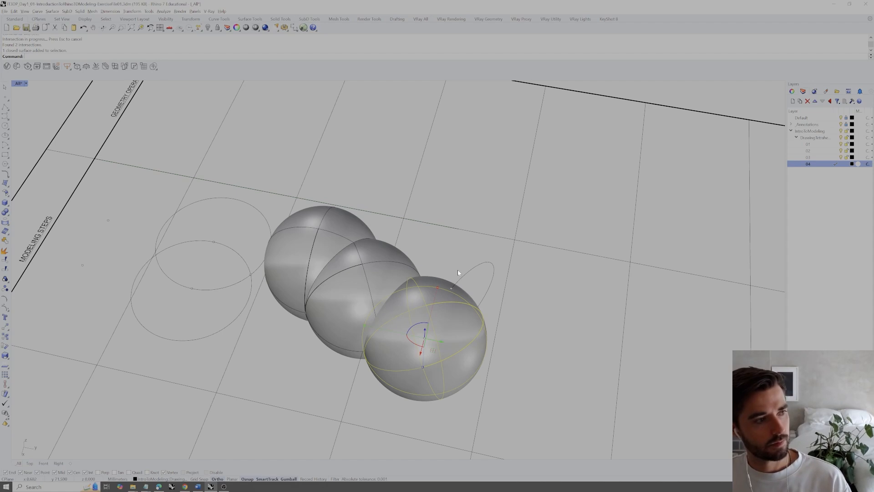
key("Delete")
right_click_drag(459, 289, 455, 275)
scroll(455, 275, "up", 3)
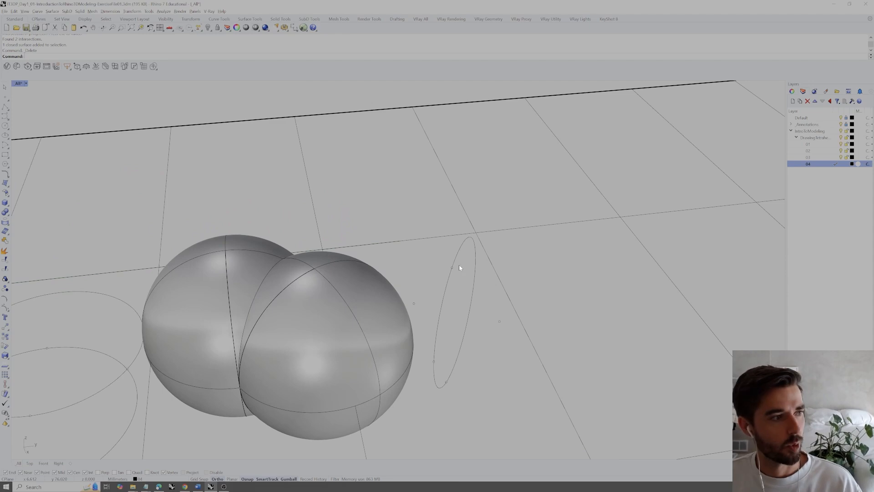
key("ctrl+z")
- Copy only the layer 04 sphere, circle and points 20 mm into the next cell
right_click_drag(459, 268, 471, 280)
left_click_drag(509, 248, 393, 431)
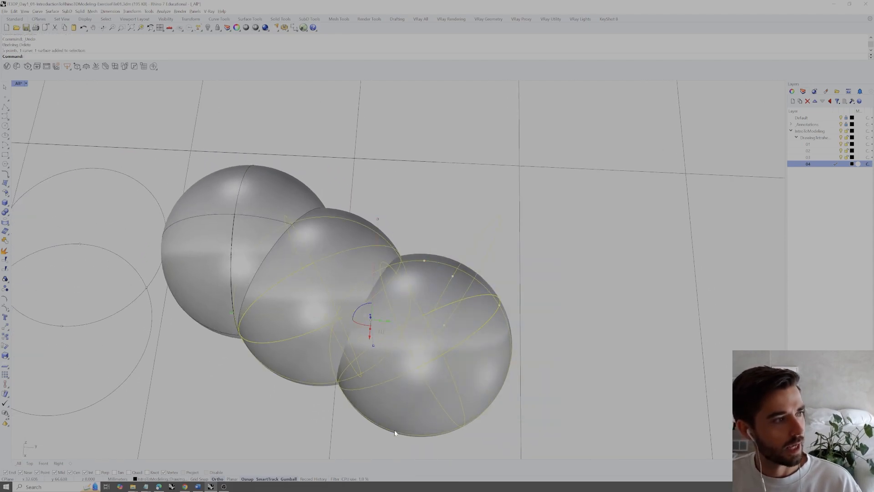
left_click(347, 266, "ctrl")
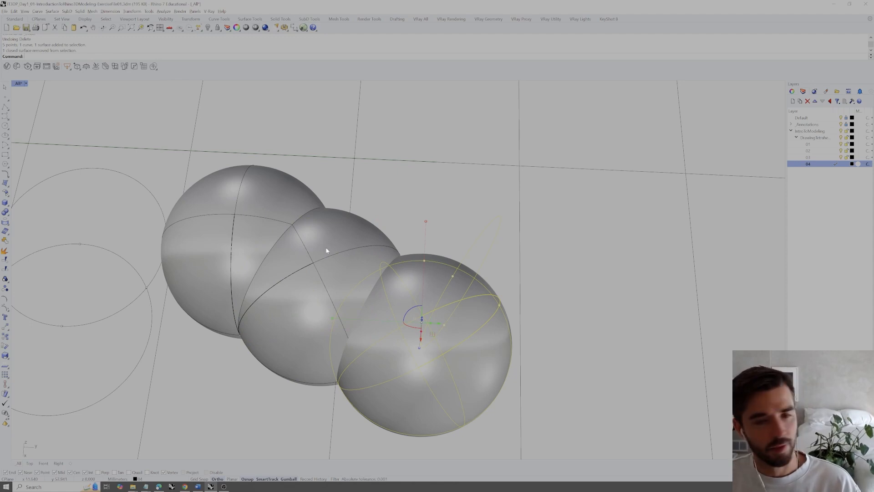
right_click_drag(347, 265, 352, 231)
scroll(448, 383, "up", 4)
right_click_drag(444, 392, 454, 370)
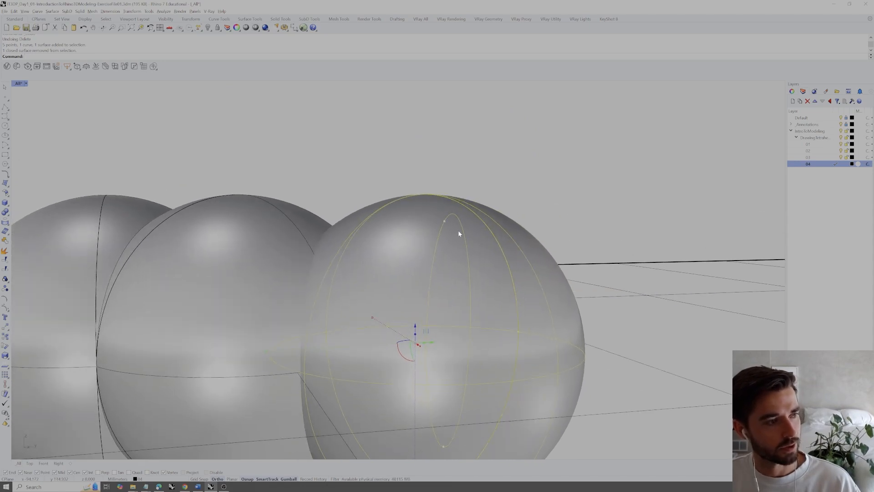
scroll(460, 230, "down", 5)
right_click_drag(451, 250, 404, 268)
right_click_drag(427, 282, 442, 301)
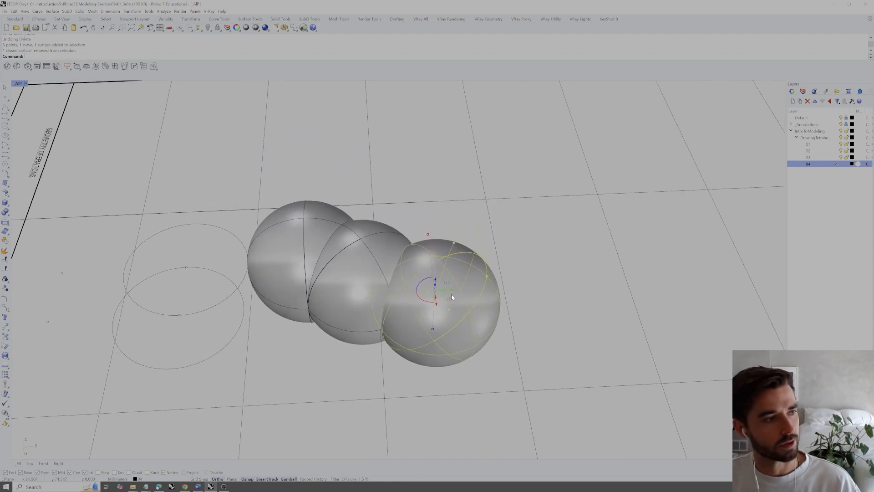
left_click(452, 292, "alt")
type("20")
key("Return")
right_click_drag(594, 312, 648, 259)
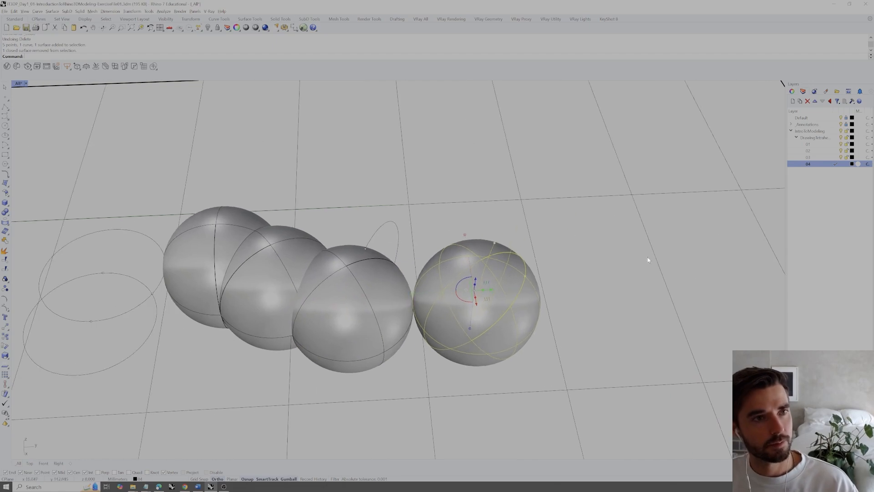
- Create layer 05, assign the copied sphere, circle and points to it and make it current
left_click(793, 101)
type("05")
key("Return")
right_click(817, 173)
left_click(833, 286)
double_click(818, 172)
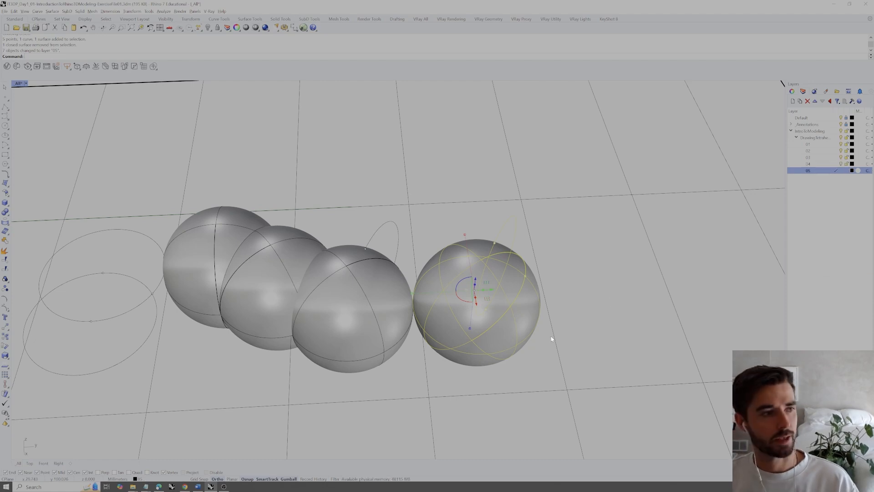
- Delete the sphere from the layer 05 copy, keeping the circle and its points
left_click(601, 302)
left_click(529, 324)
key("Delete")
right_click_drag(530, 323, 499, 303)
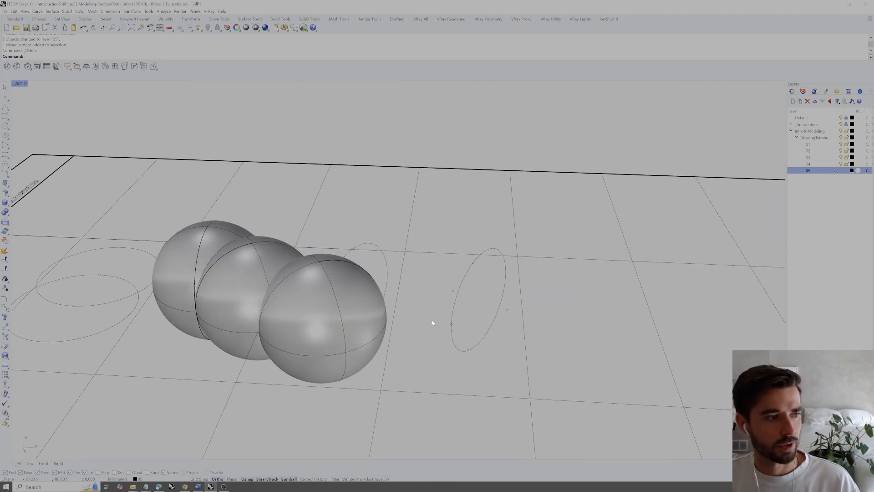
right_click_drag(472, 283, 409, 283)
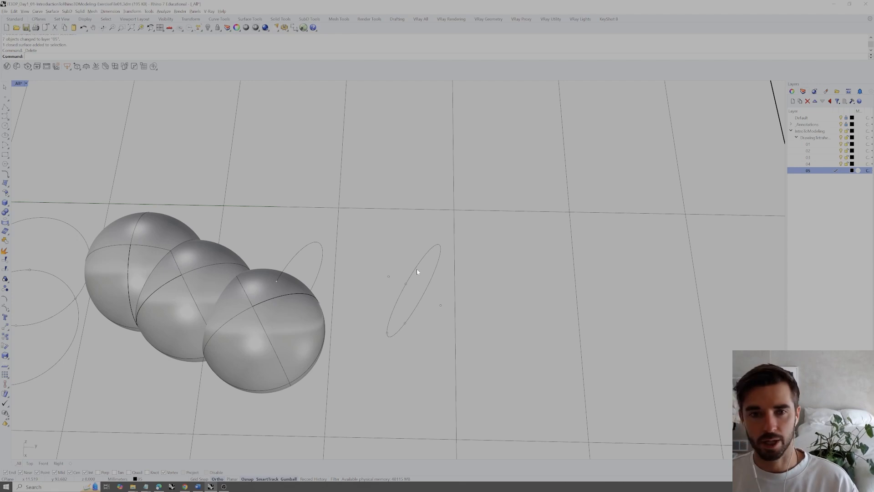
right_click_drag(418, 293, 403, 319)
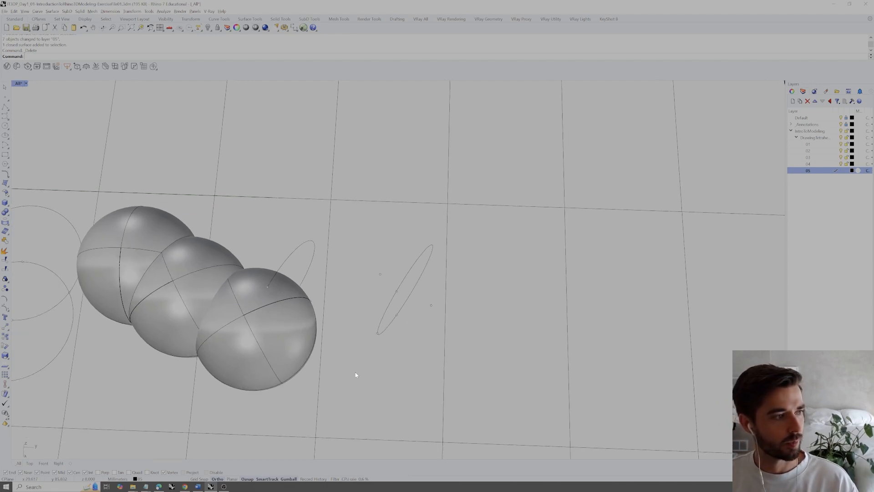
- Copy the layer 05 circle and points into the next cell and assign them to a new current layer 06
left_click_drag(348, 370, 449, 223)
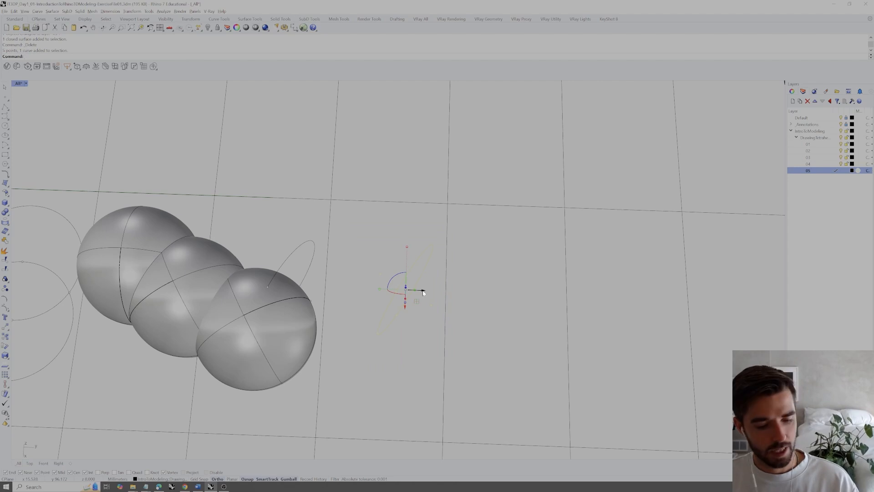
left_click_drag(423, 292, 543, 294, "alt")
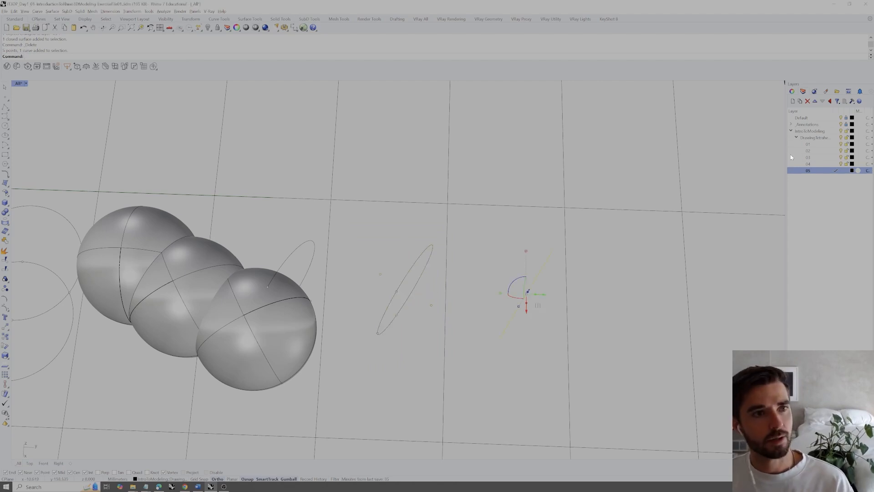
left_click(793, 102)
type("06")
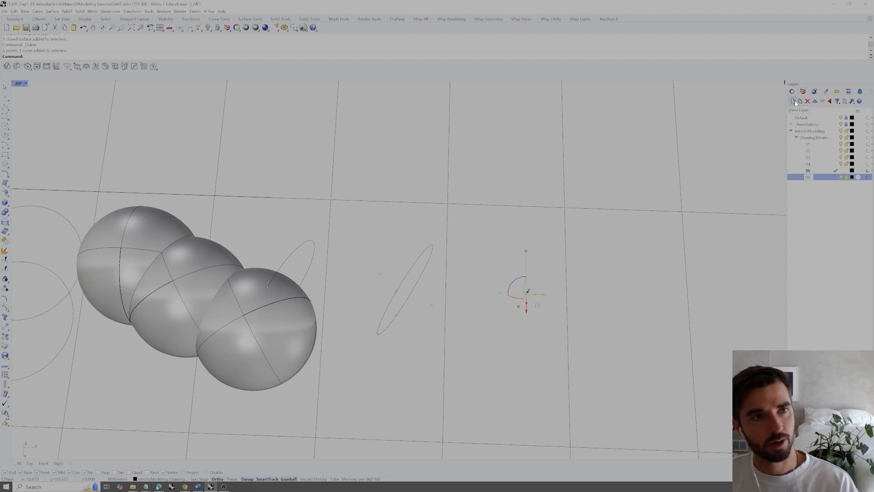
key("Return")
right_click(818, 179)
left_click(838, 273)
double_click(826, 178)
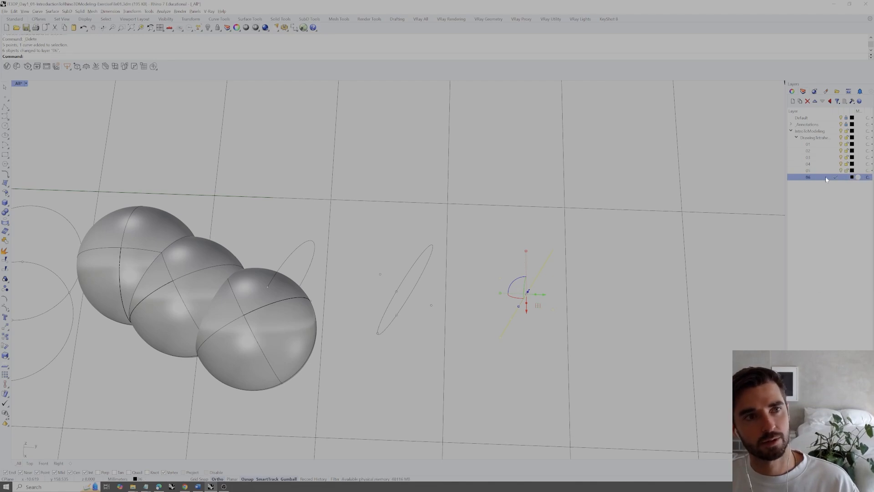
left_click(553, 328)
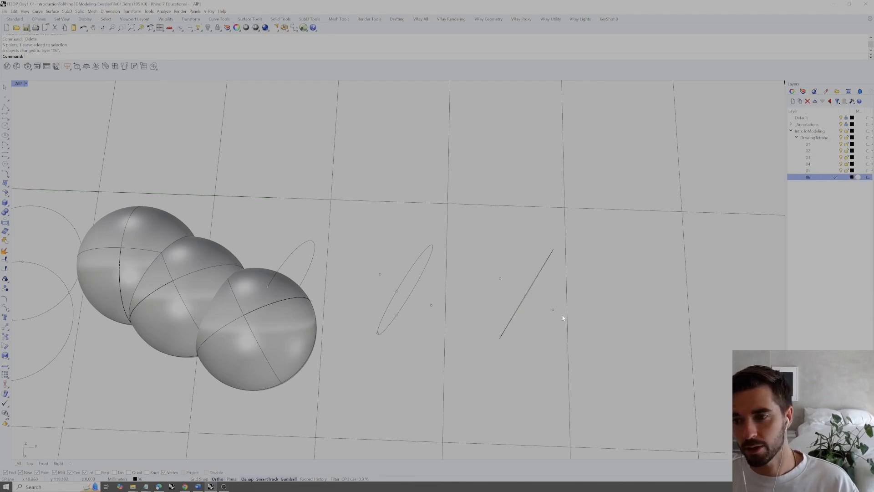
- Delete the lower intersection point and the circle from the layer 06 copy, keeping the pyramid's four points
right_click_drag(555, 316, 523, 300)
left_click(522, 307)
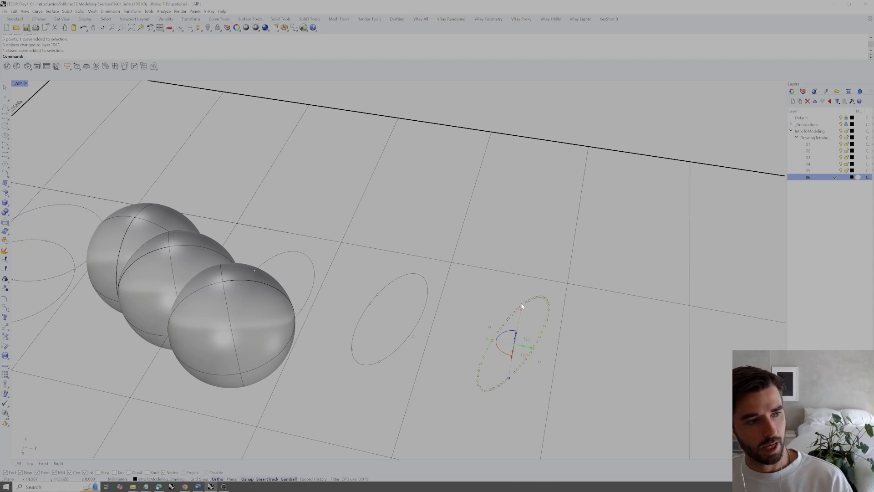
left_click(493, 411)
left_click_drag(493, 411, 513, 374)
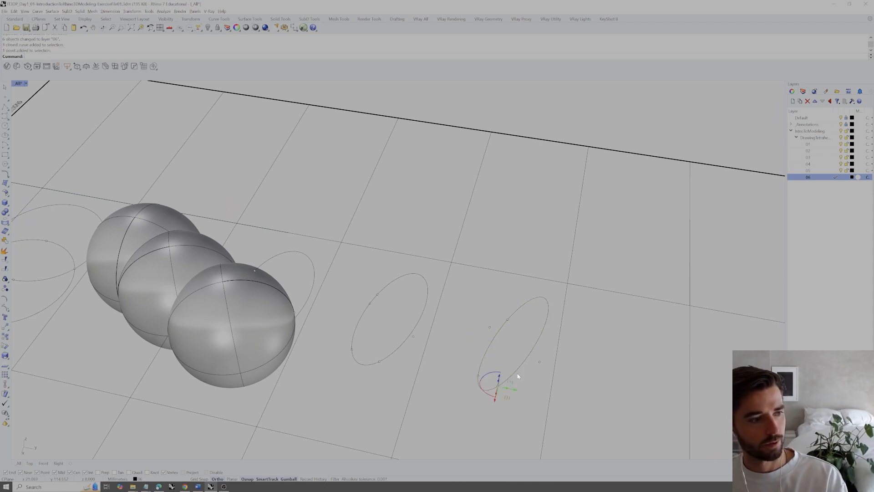
key("Delete")
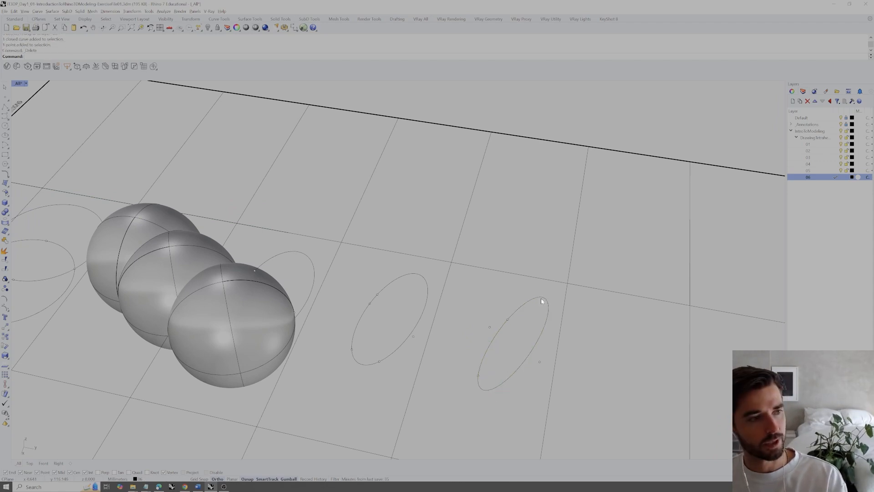
left_click(541, 299)
key("Delete")
- Create a triangular base surface with SrfPt through the three base points on layer 06
right_click_drag(541, 296, 501, 314)
left_click_drag(473, 297, 538, 396)
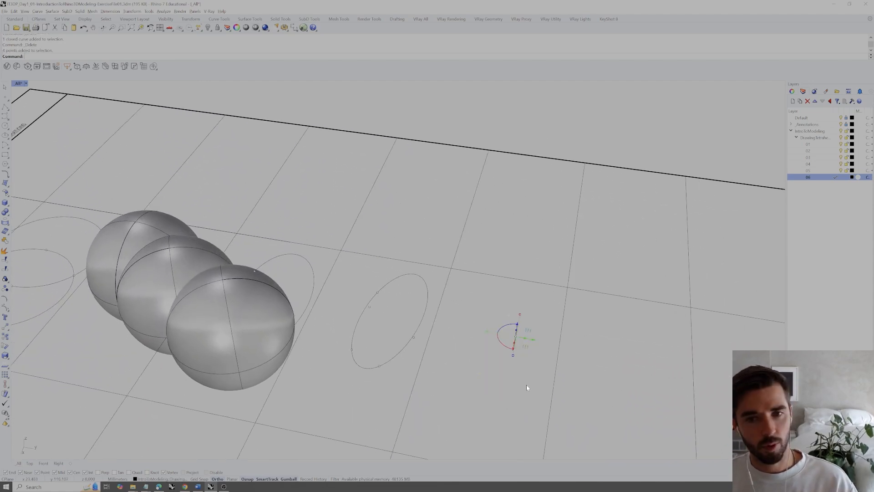
type("zs")
key("Return")
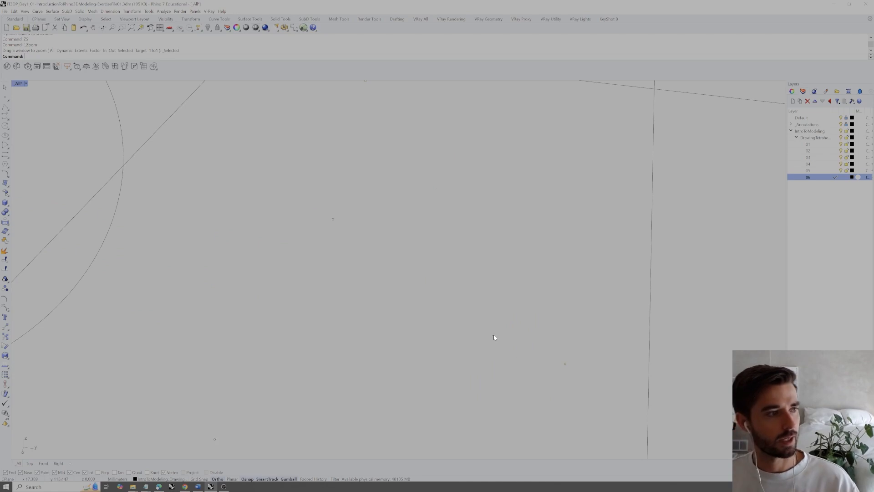
mouse_move(498, 316)
right_mouse_down()
mouse_move(532, 302)
mouse_move(498, 296)
mouse_move(498, 310)
right_mouse_up()
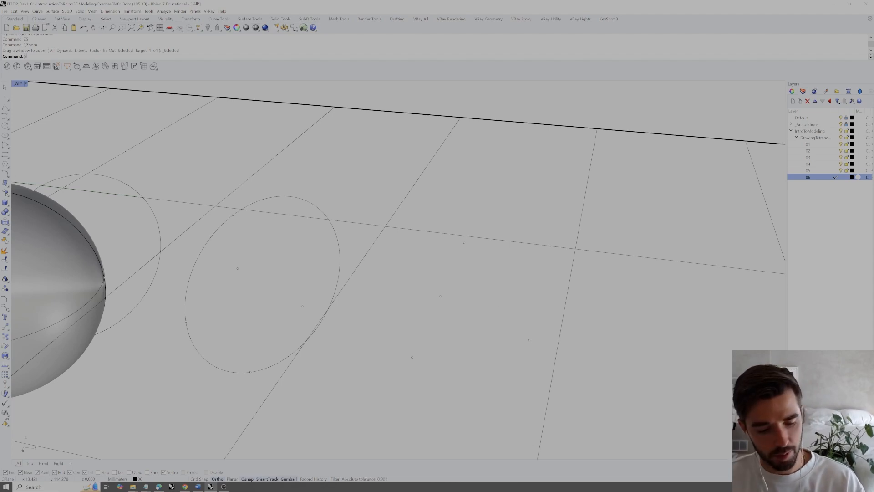
type("rfPt")
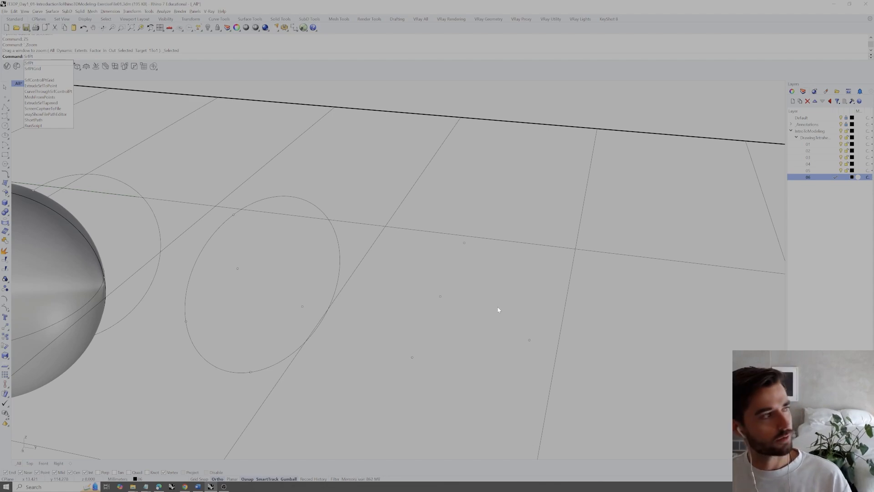
key("Return")
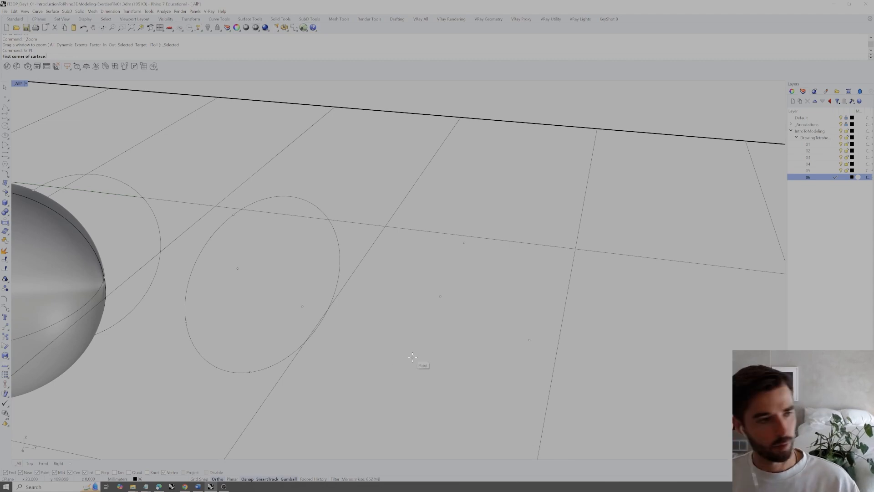
left_click(413, 357)
left_click(529, 340)
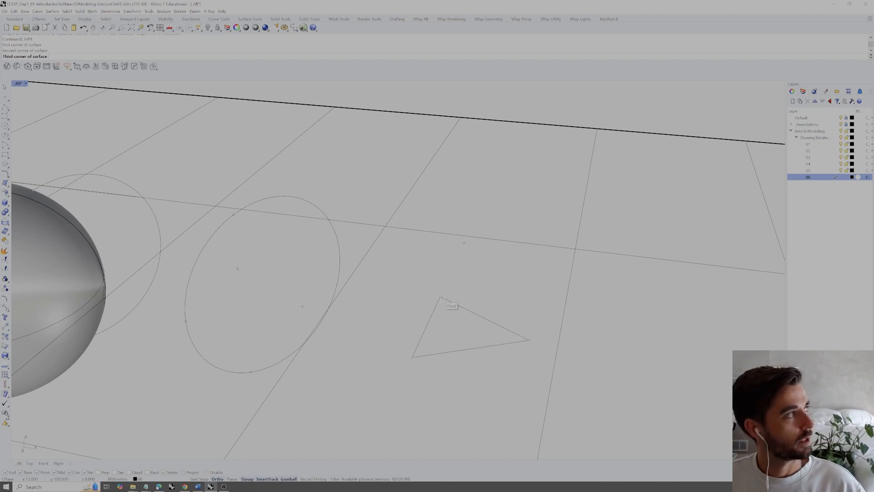
left_click(441, 299)
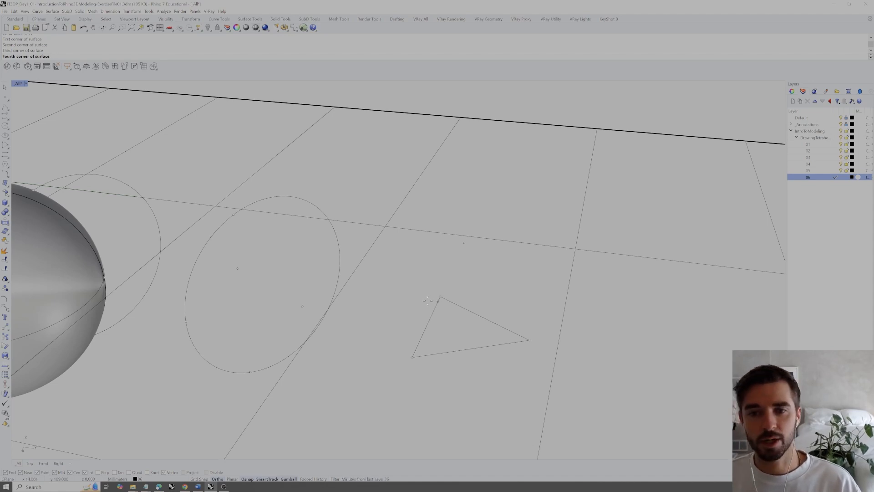
key("Return")
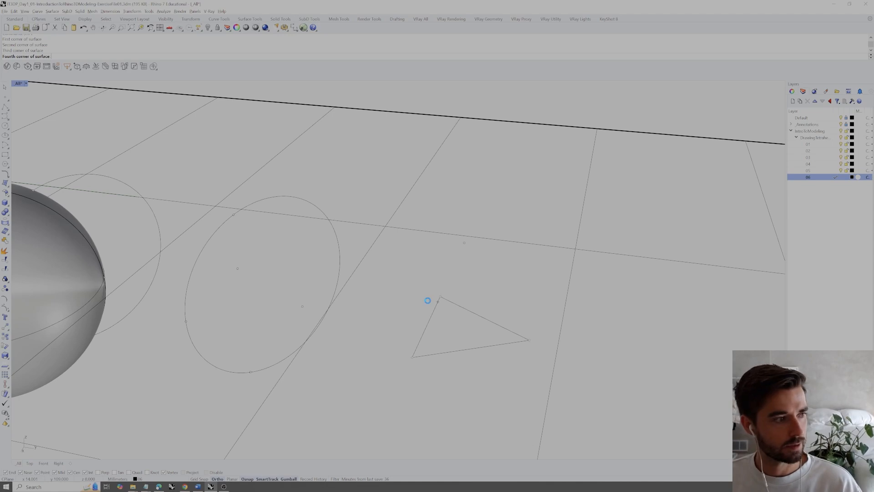
- Untrim one edge of the triangular base surface on layer 06 to expose its underlying four-sided surface
right_click_drag(435, 302, 467, 316)
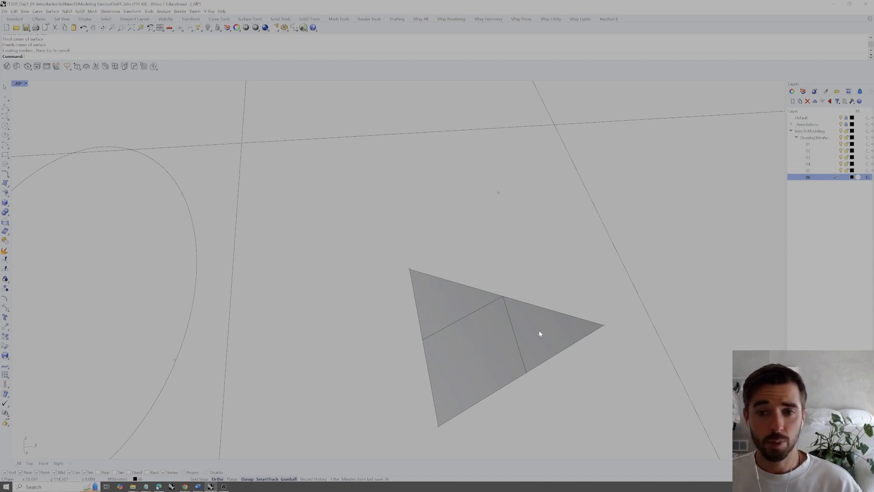
left_click(522, 334)
right_click_drag(526, 335, 541, 331)
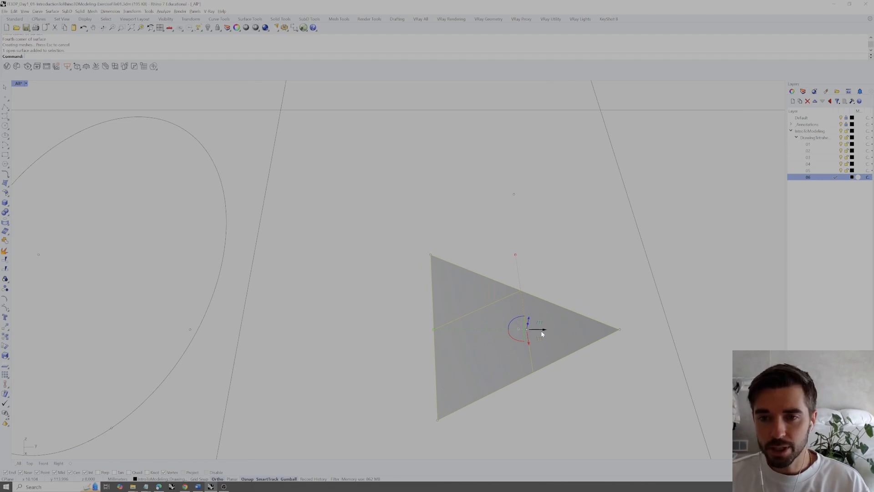
type("untrim")
key("Return")
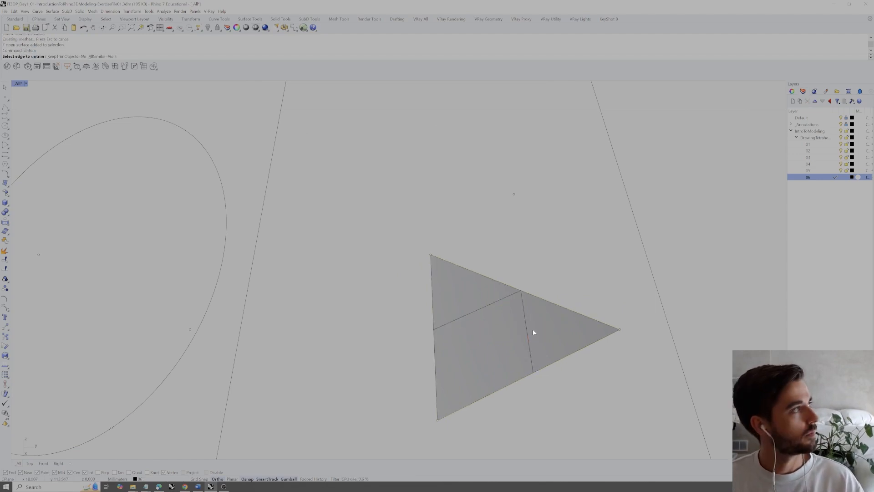
left_click(546, 303)
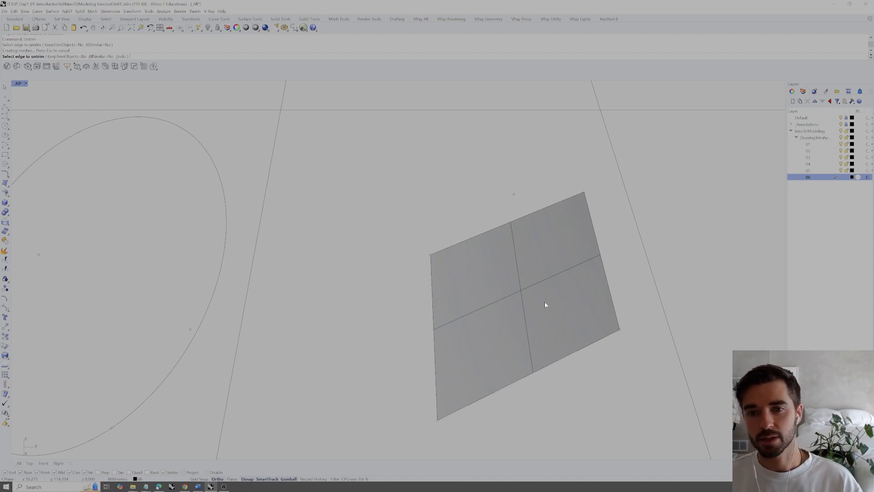
right_click_drag(550, 305, 528, 307)
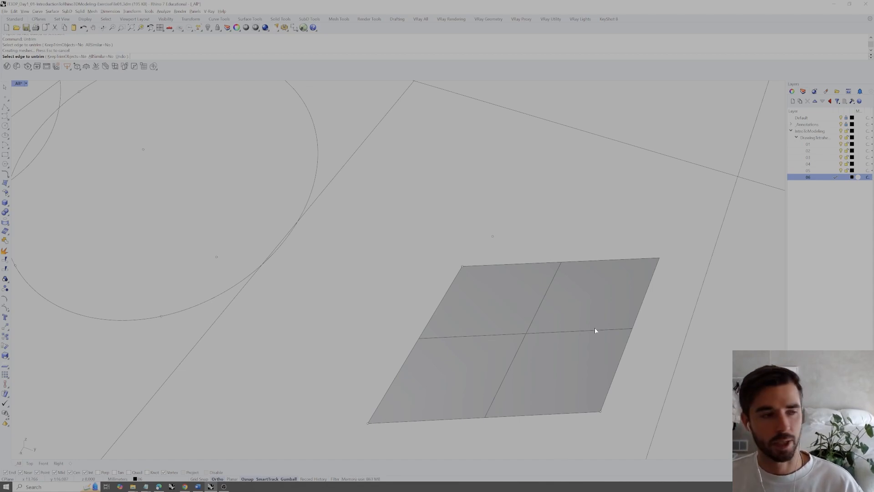
key("Return")
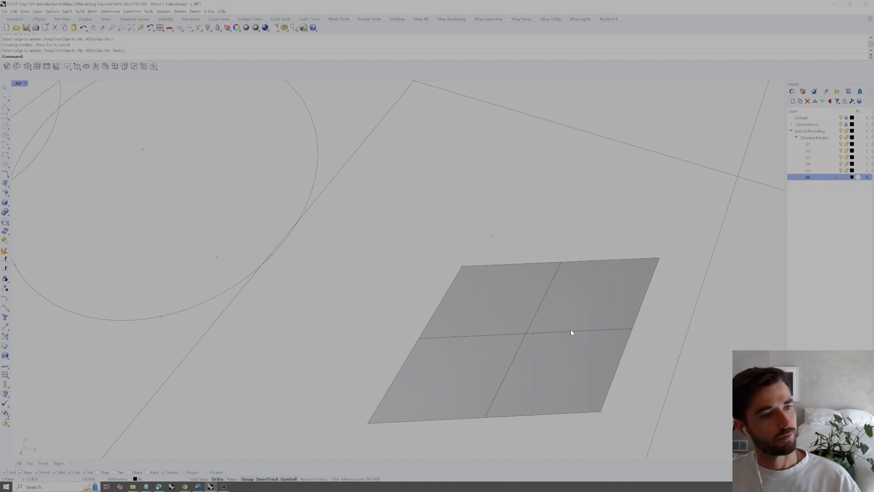
- Delete the untrimmed surface and rebuild the triangular base with SrfPt, reusing the first base point as the fourth corner
left_click(534, 312)
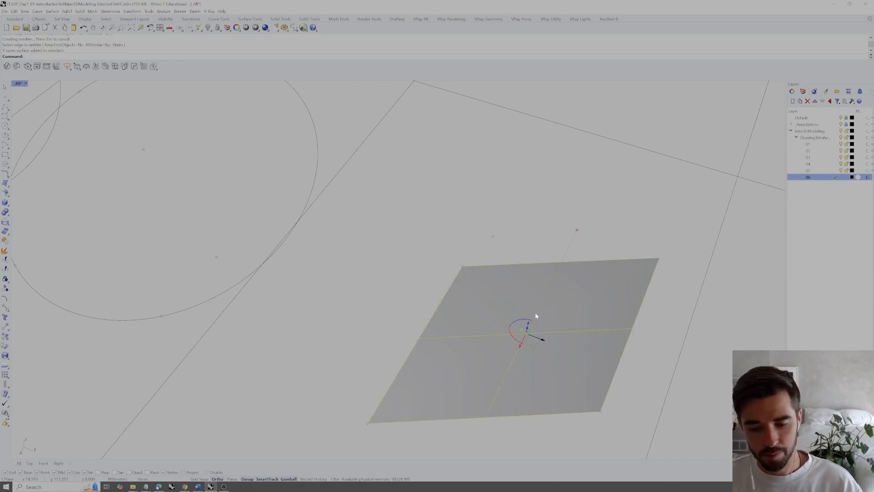
key("Delete")
type("SrfPt")
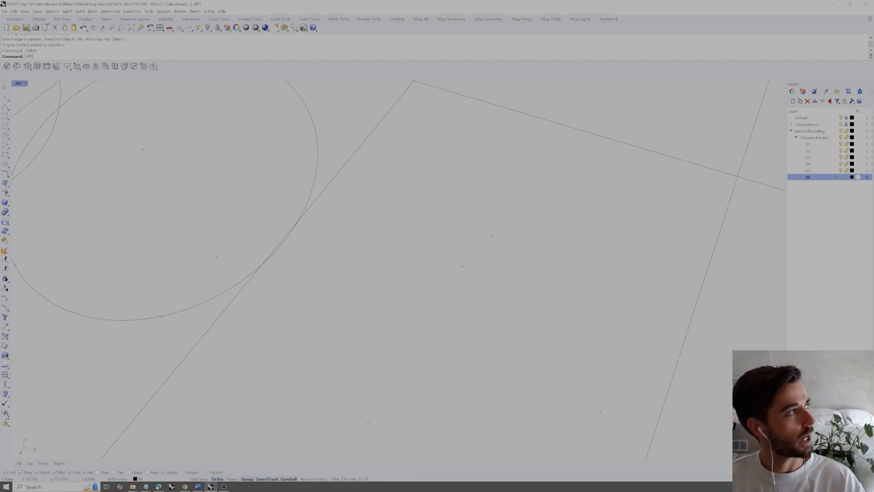
key("Return")
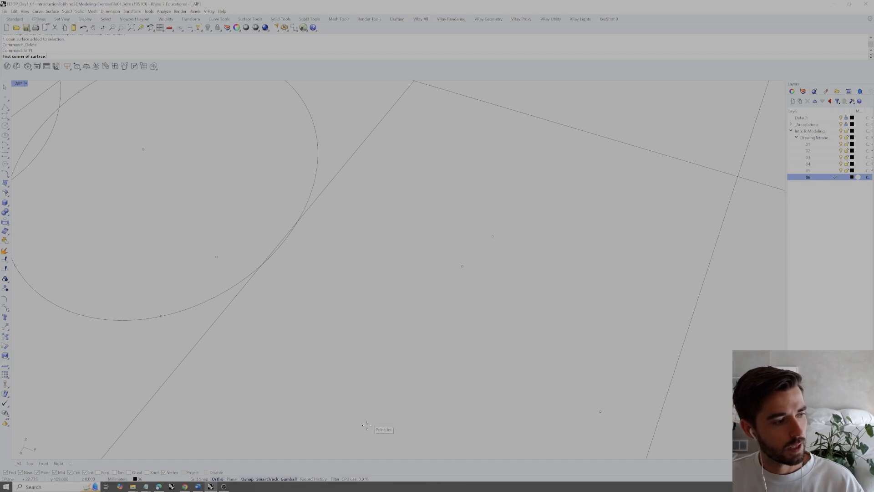
left_click(368, 423)
left_click(598, 411)
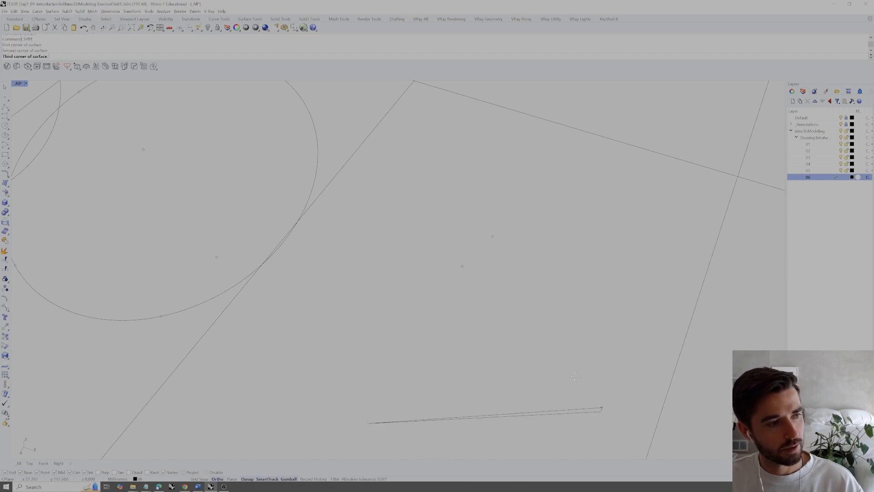
left_click(463, 267)
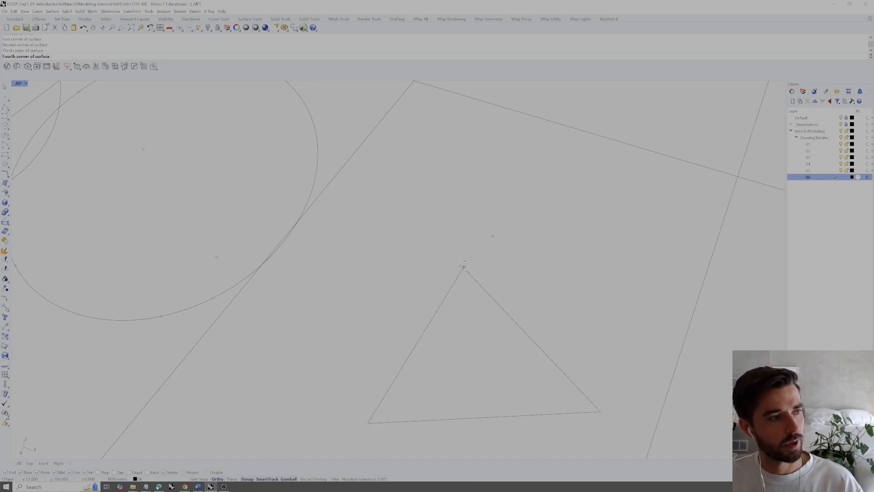
left_click(368, 423)
right_click_drag(371, 424, 466, 403)
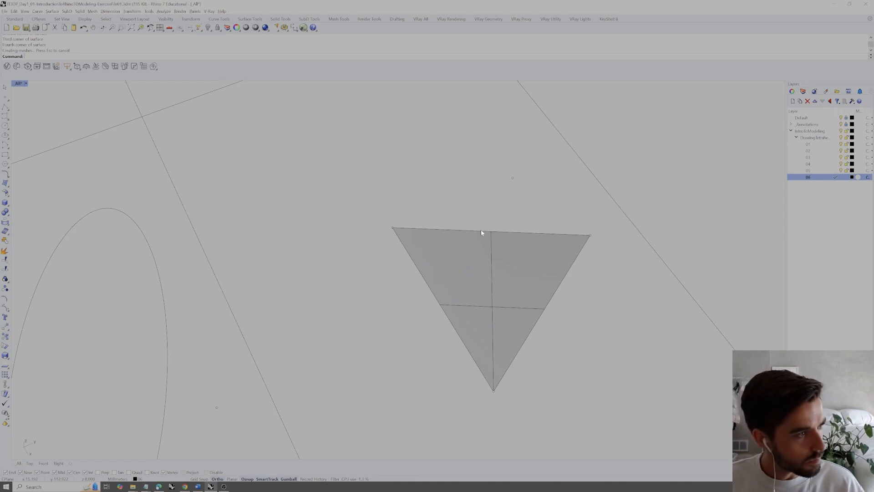
- Try to untrim an edge of the rebuilt triangular base surface
right_click_drag(482, 229, 483, 238, "shift")
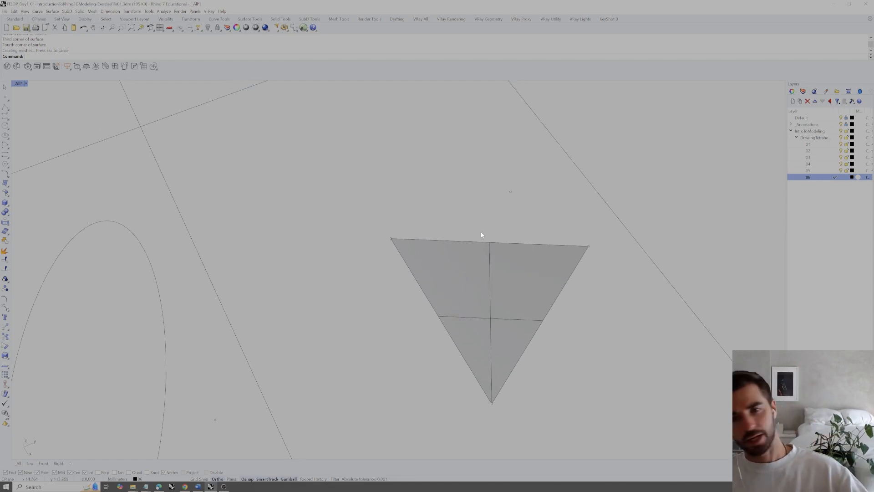
right_click_drag(440, 318, 437, 310)
right_click_drag(525, 316, 445, 321)
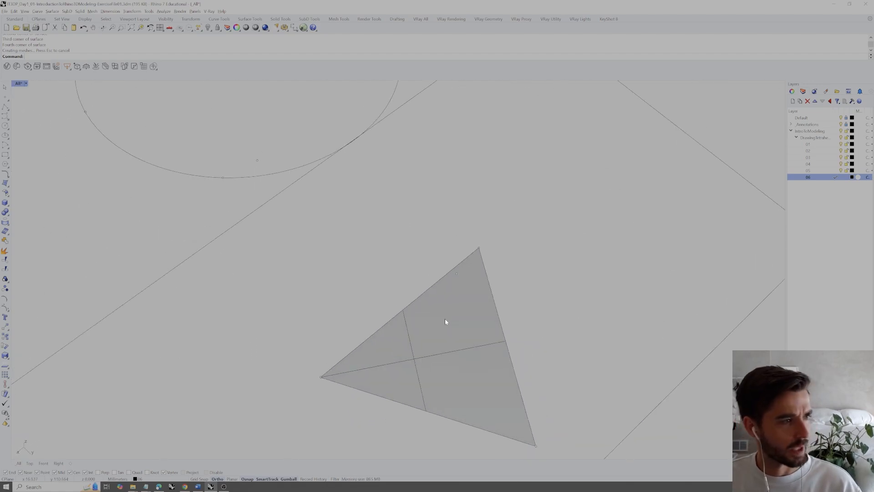
right_click_drag(408, 355, 472, 294)
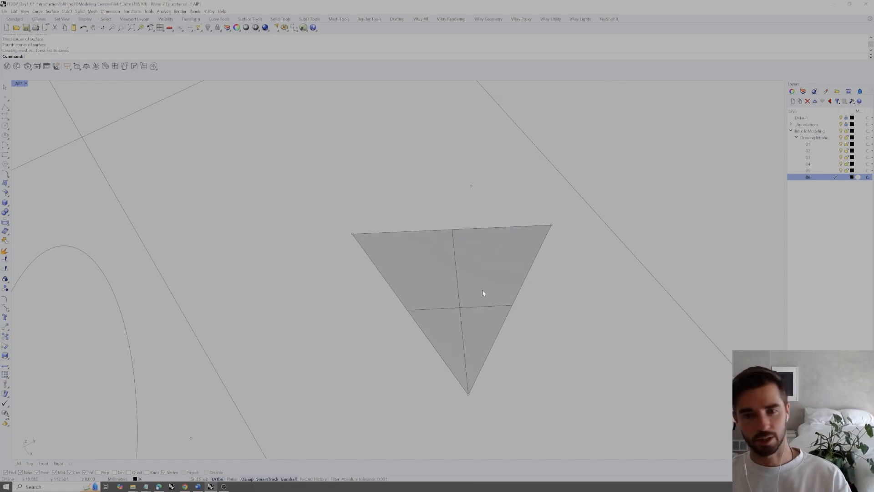
left_click(473, 290)
right_click_drag(474, 290, 480, 302)
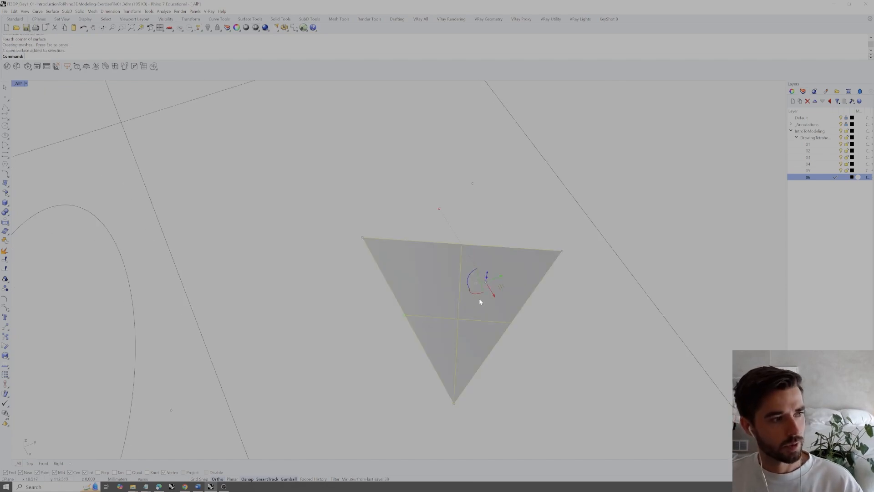
type("untrim")
key("Return")
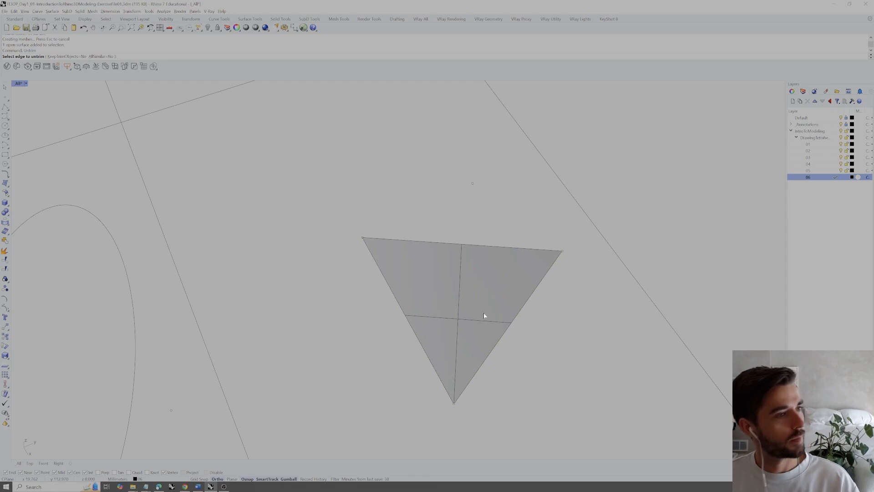
left_click(506, 329)
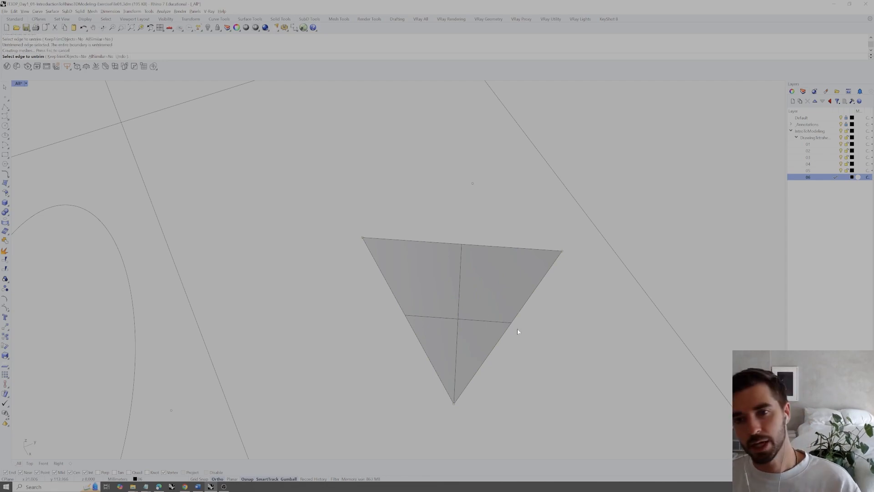
key("Return")
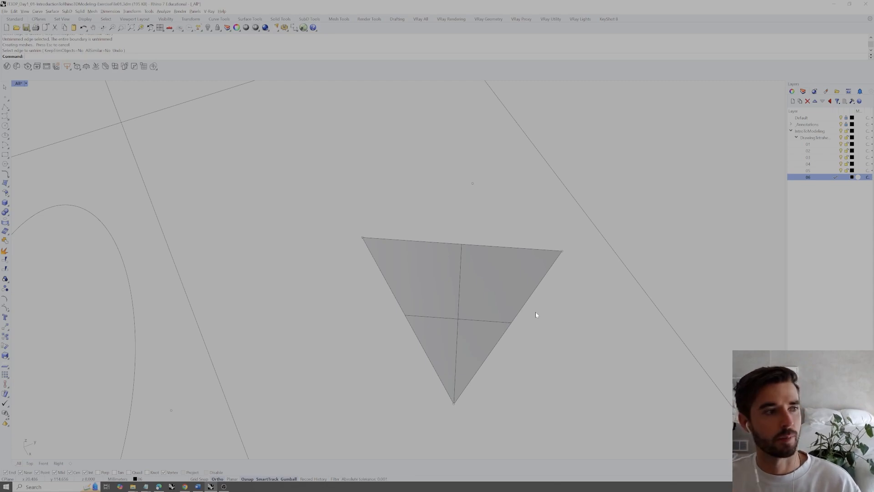
right_click_drag(535, 312, 521, 305)
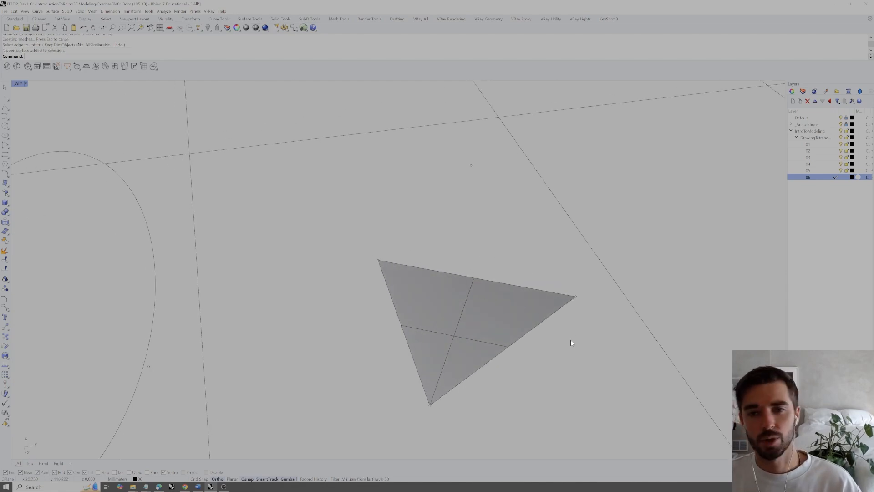
right_click_drag(567, 334, 558, 330)
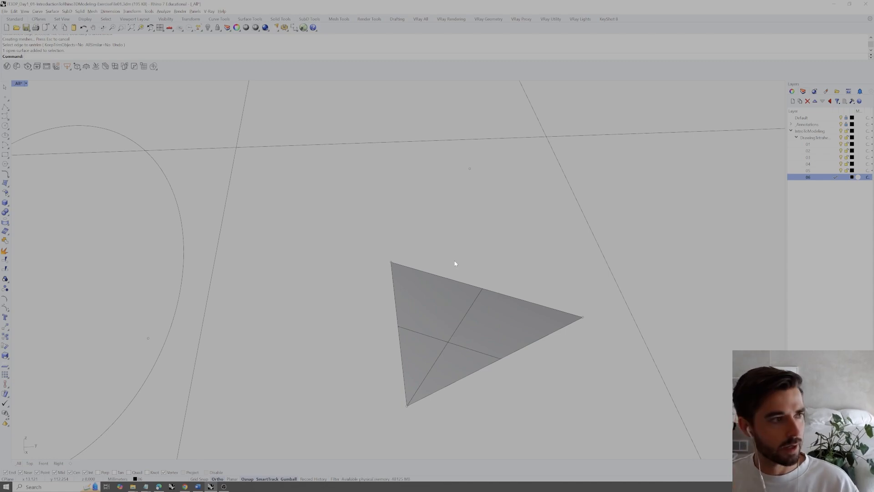
key("Return")
key("Escape")
- Create the first side face with SrfPt from two base corners and the apex, closing on the starting corner
type("SrfPt")
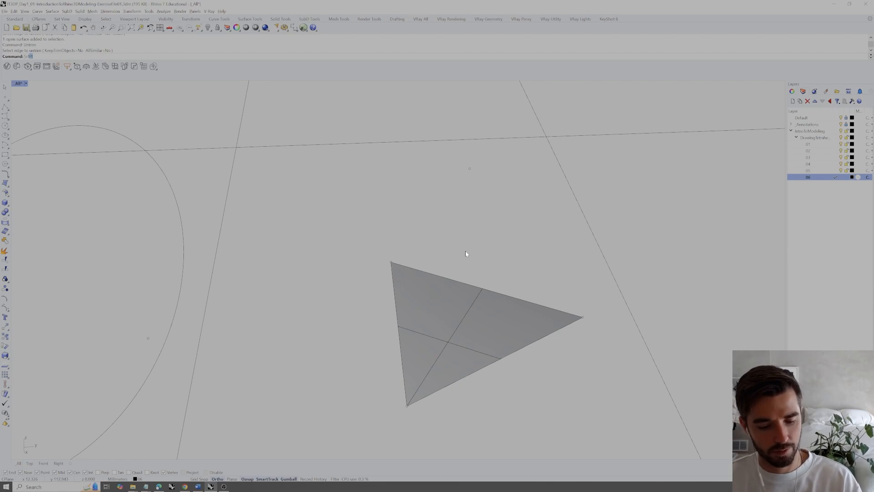
key("Return")
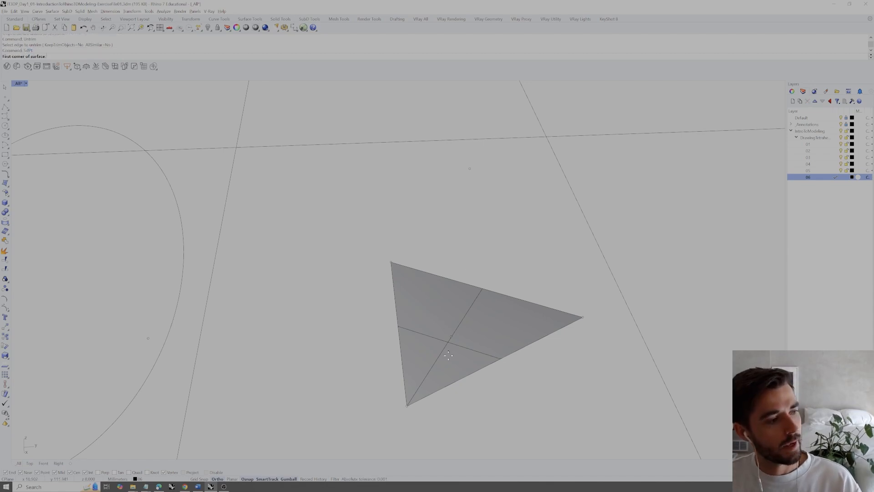
left_click(408, 405)
left_click(583, 316)
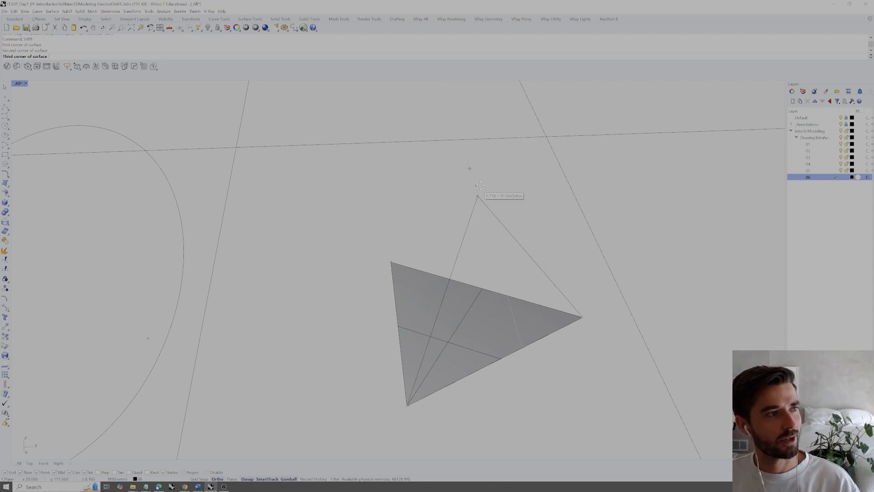
left_click(469, 169)
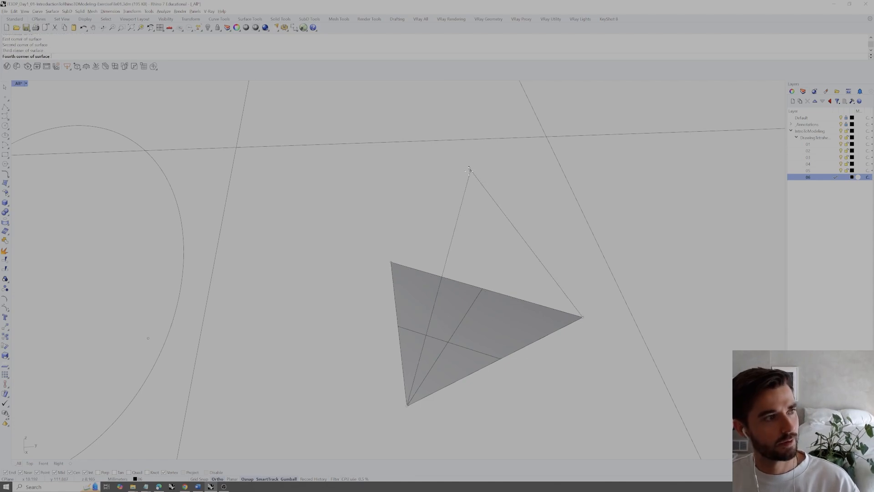
left_click(408, 403)
right_click_drag(484, 326, 492, 308)
- Create the second side face with SrfPt from the shared base corner to the apex and the opposite base corner, closing on the start
right_click(479, 387)
left_click(478, 389)
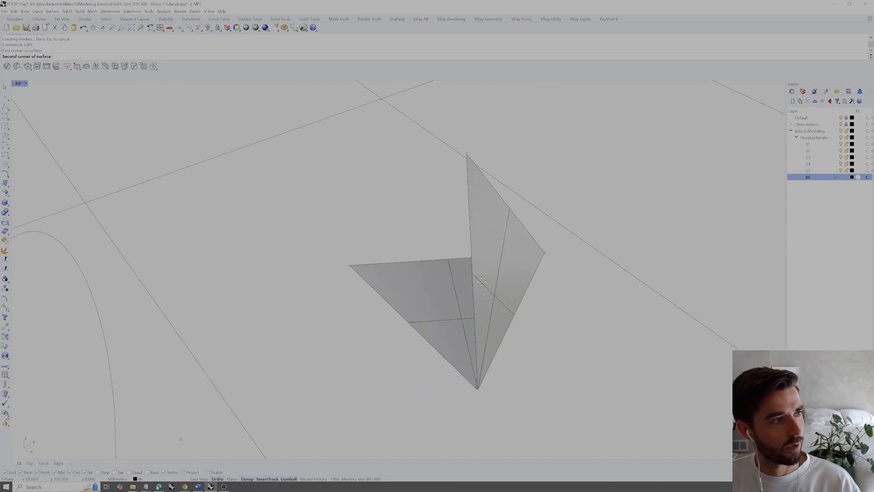
left_click(467, 155)
left_click(350, 264)
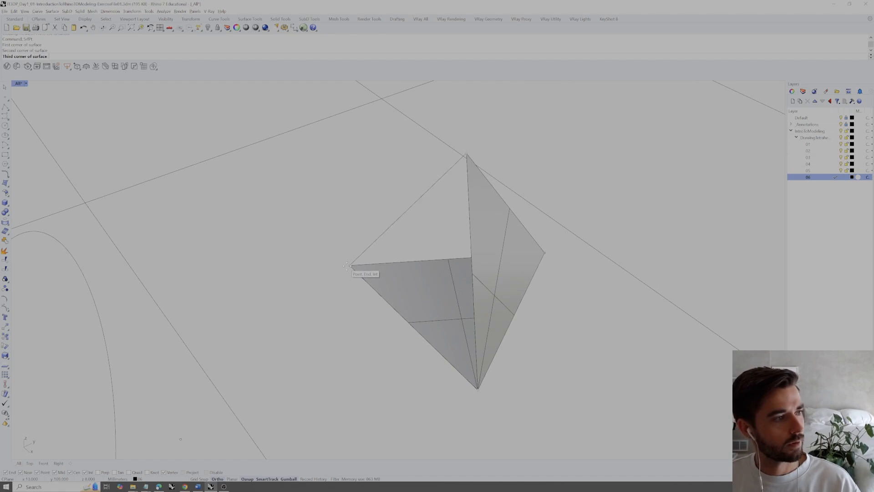
left_click(477, 389)
right_click_drag(468, 361, 481, 250)
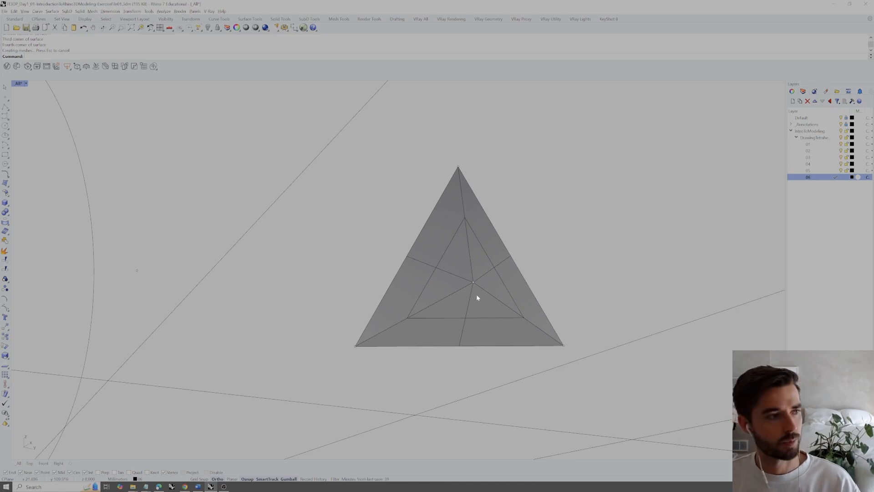
- Close the pyramid's remaining open side with a SrfPt face from the apex through the two base corners and back
right_click_drag(483, 298, 355, 333)
key("Return")
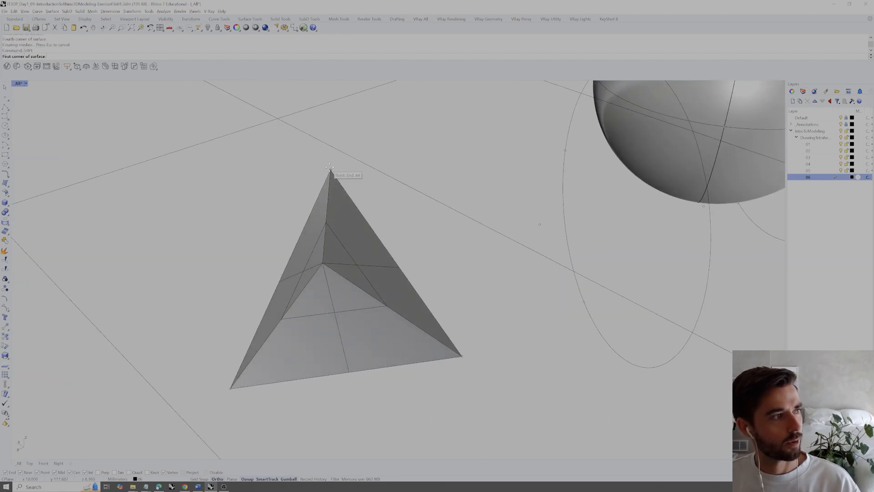
mouse_move(330, 170)
right_mouse_down()
mouse_move(372, 168)
mouse_move(335, 173)
right_mouse_up()
left_click(330, 187)
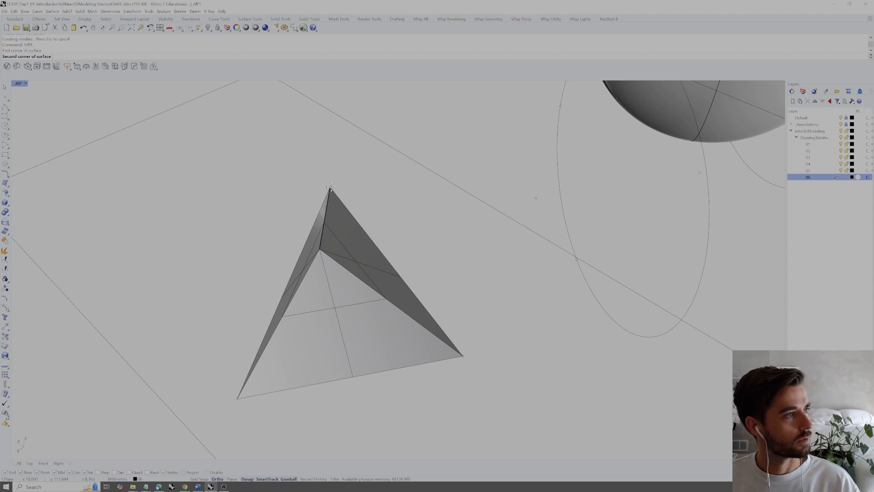
left_click(238, 398)
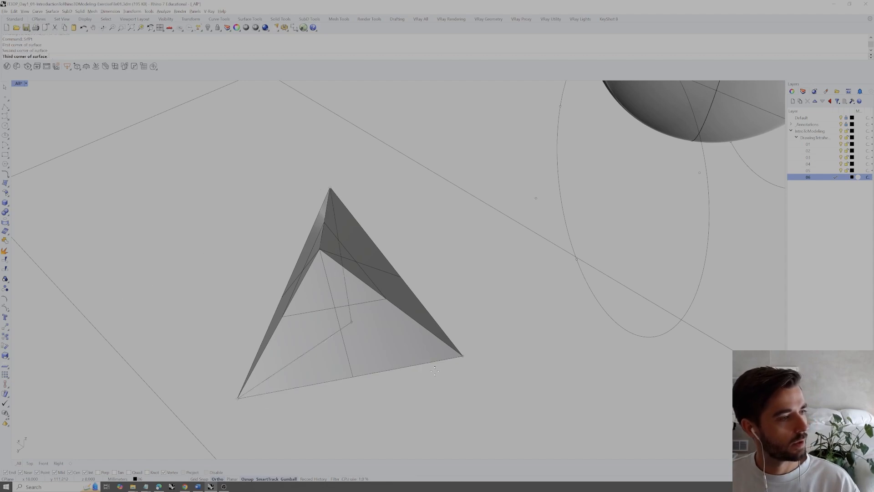
left_click(464, 355)
left_click(329, 187)
mouse_move(346, 266)
right_mouse_down()
mouse_move(389, 243)
mouse_move(419, 283)
mouse_move(316, 302)
mouse_move(328, 250)
mouse_move(380, 238)
mouse_move(476, 301)
right_mouse_up()
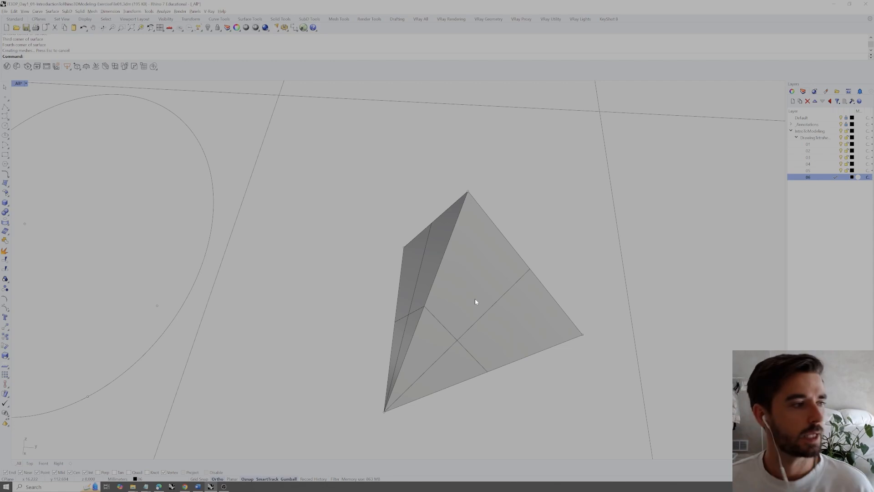
- Select the pyramid's surfaces and copy them 20 mm into the next cell of the sheet
right_click_drag(487, 306, 552, 396)
left_click(504, 296)
left_click(552, 396)
right_click_drag(532, 349, 490, 332)
left_click(462, 304)
left_click(414, 282, "shift")
right_click_drag(413, 282, 457, 305)
left_click(400, 299, "shift")
left_click(406, 296, "shift")
left_click_drag(470, 299, 473, 298)
left_click(473, 298, "alt")
type("20")
key("Return")
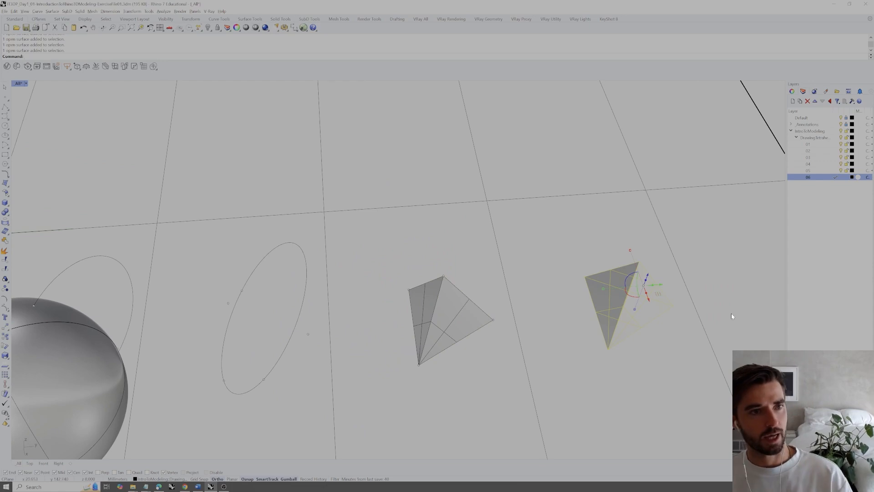
- Create layer 07, move the copied pyramid surfaces onto it and make it the current layer
left_click(793, 101)
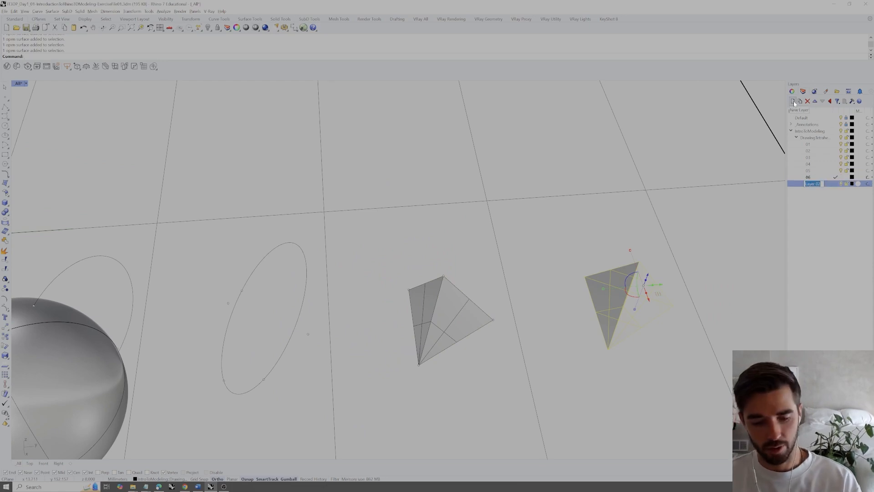
right_click(803, 183)
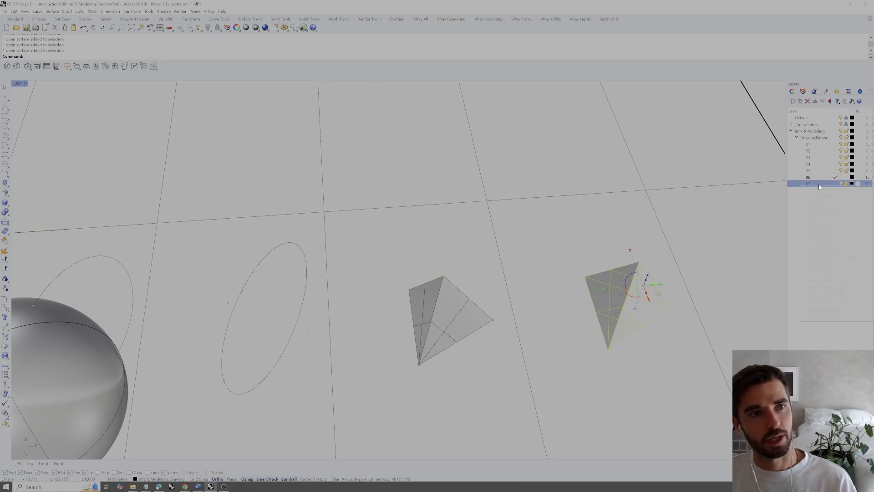
left_click(827, 294)
double_click(823, 184)
- Join the copied pyramid's four surfaces into one closed polysurface
right_click_drag(673, 311, 597, 318, "shift")
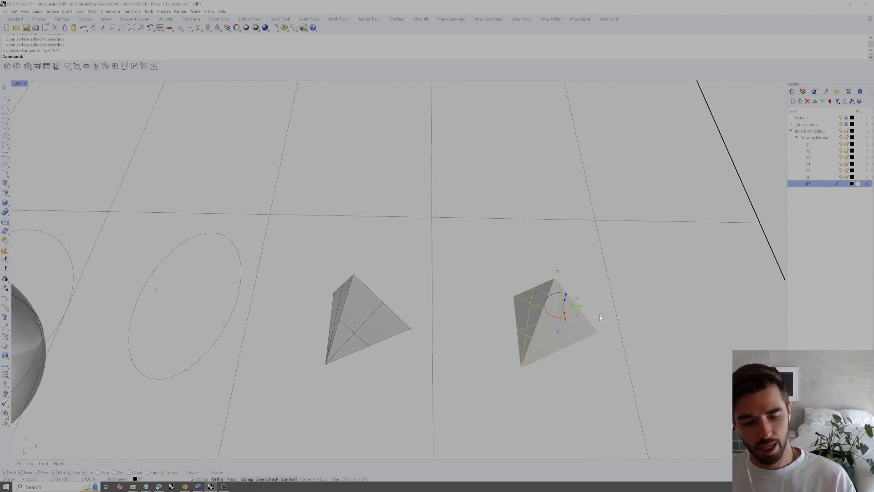
type("join")
key("Return")
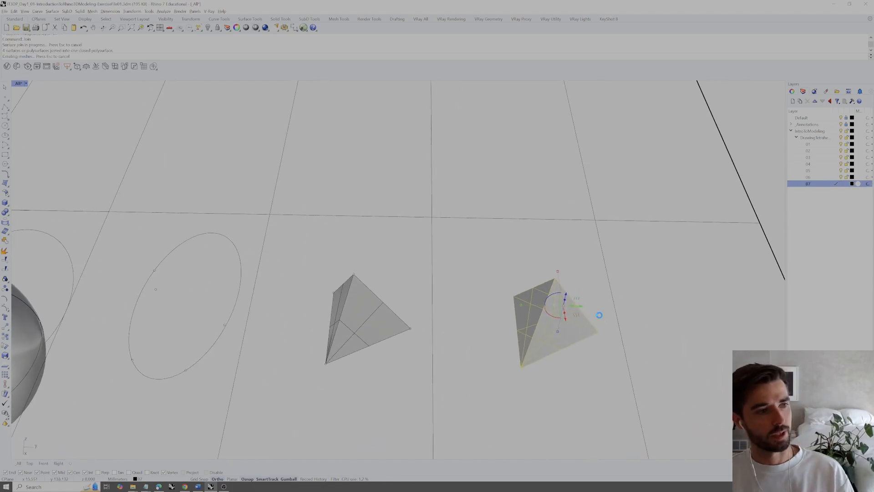
right_click_drag(613, 281, 461, 358)
key("Escape")
- Measure the edges of the joined pyramid corner to corner with the Distance command
left_click(461, 358)
left_click(512, 313)
type("Delete")
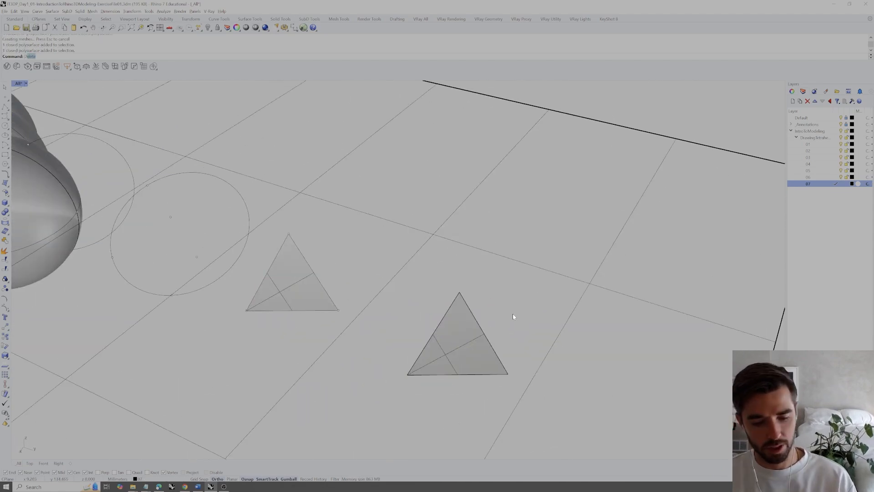
key("Return")
left_click(459, 293)
left_click(407, 374)
key("Return")
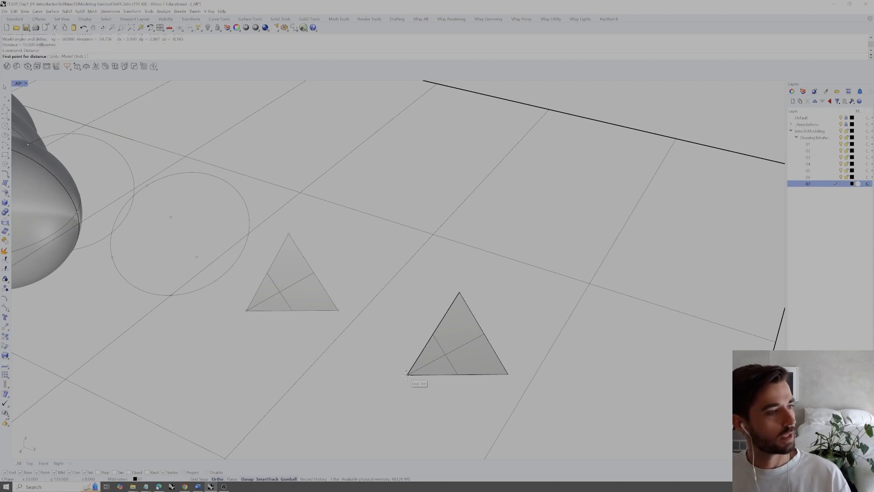
left_click(407, 374)
left_click(508, 374)
key("Return")
left_click(508, 374)
left_click(459, 292)
right_click_drag(459, 292, 374, 318)
key("Return")
left_click(368, 312)
left_click(418, 345)
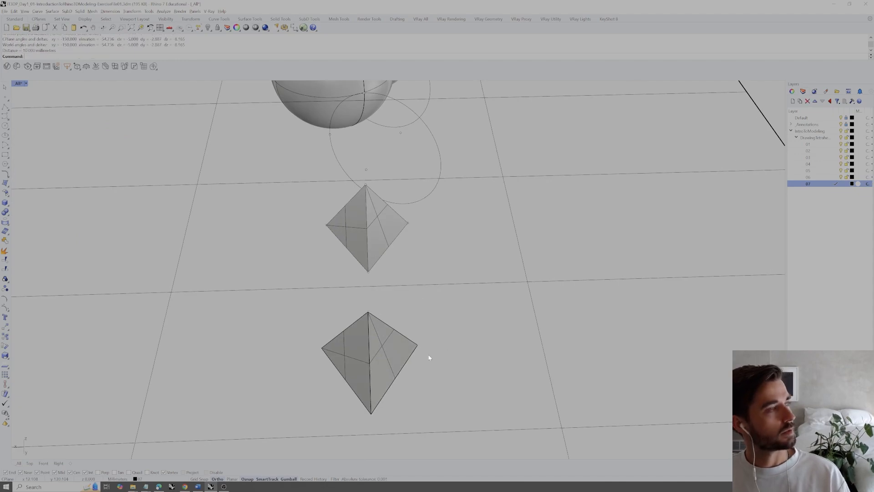
- Try to flip the joined pyramid across one of its faces with Orient3Pt and Copy=No, and undo it
right_click_drag(489, 358, 478, 337)
scroll(483, 328, "up", 3)
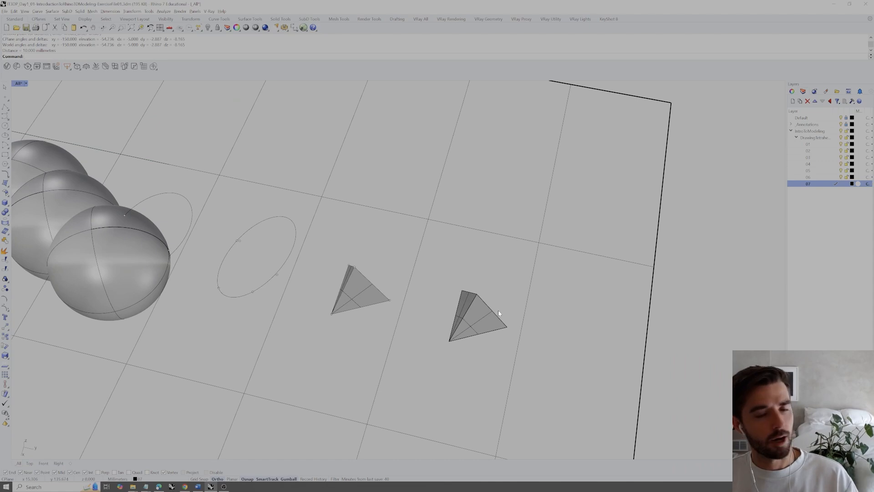
right_click_drag(498, 310, 481, 303)
left_click(481, 303)
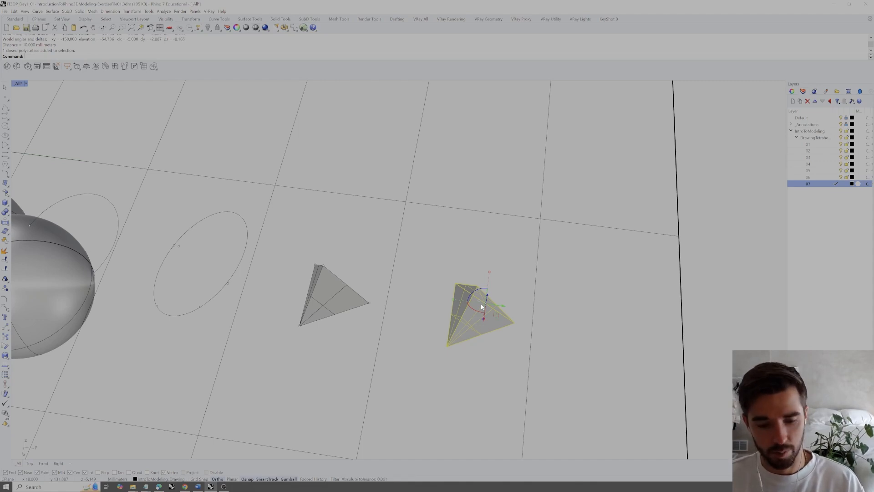
type("or")
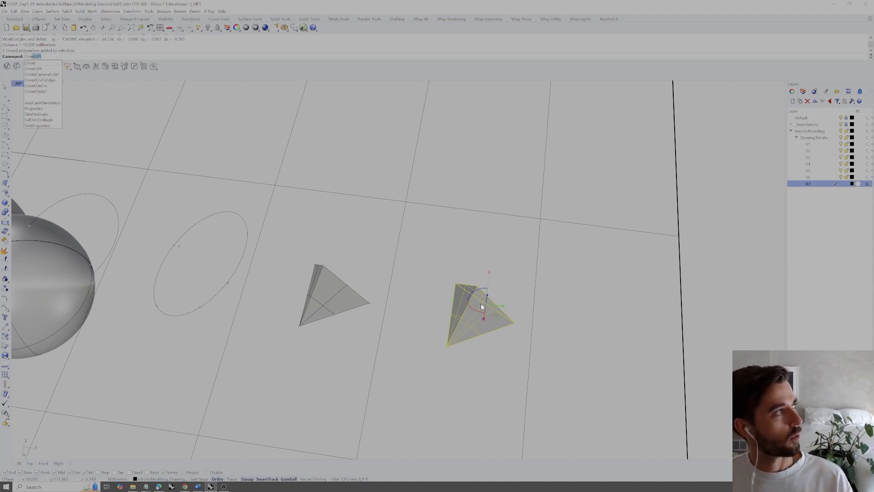
key("Return")
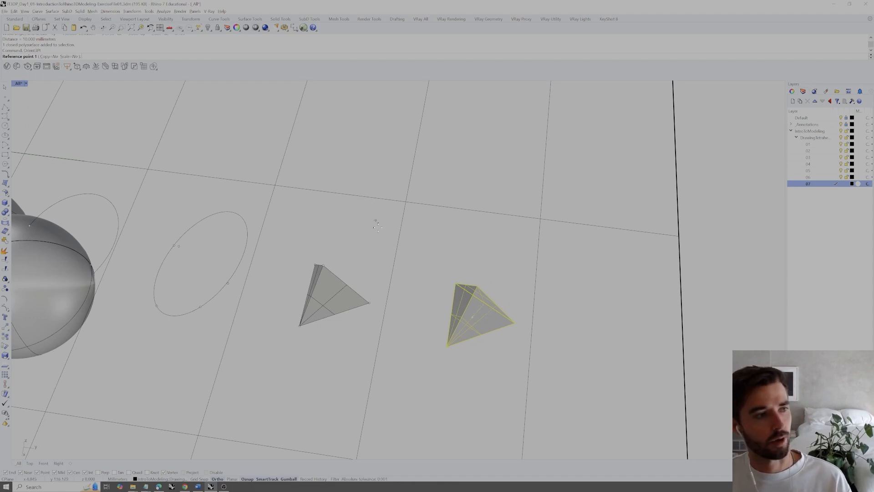
scroll(487, 301, "up", 3)
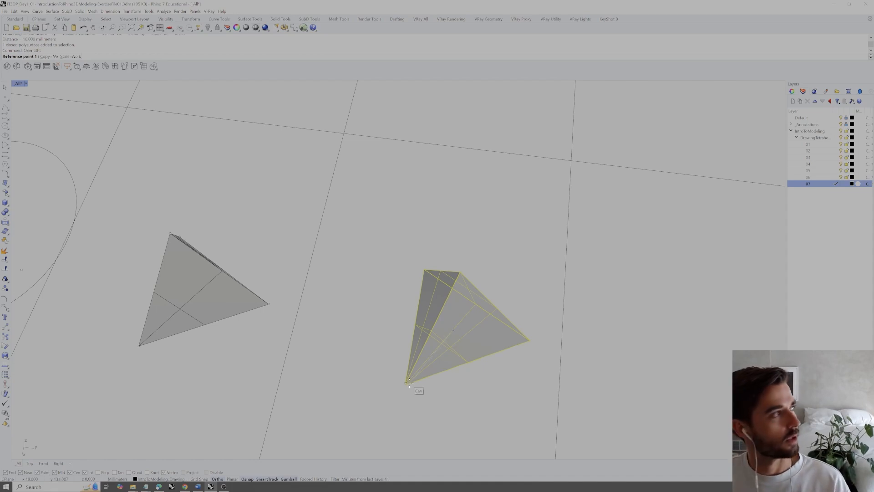
left_click(405, 384)
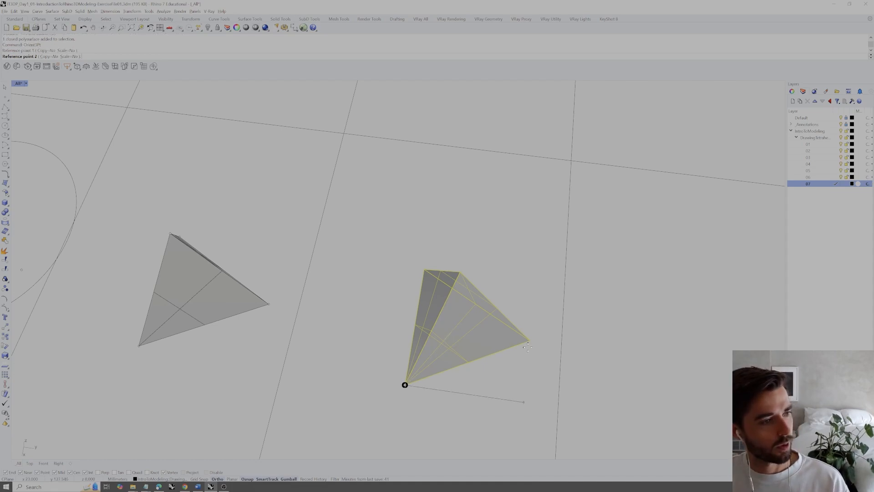
left_click(529, 340)
left_click(460, 272)
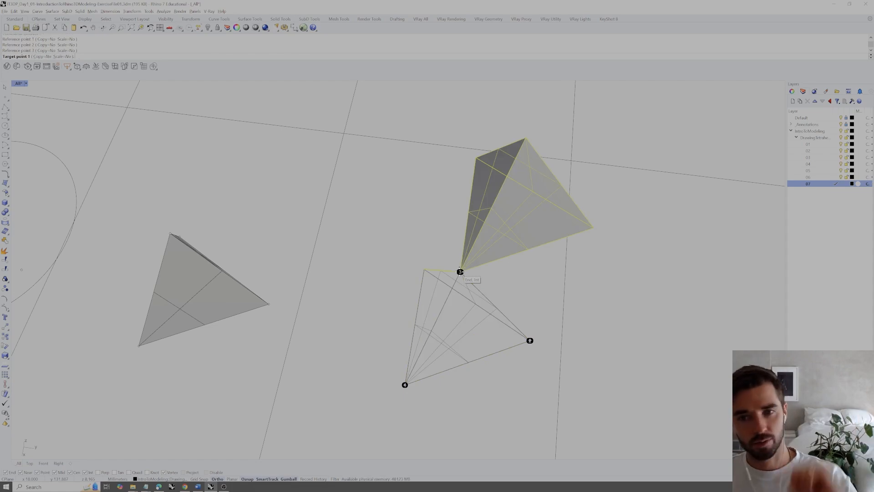
left_click(460, 271)
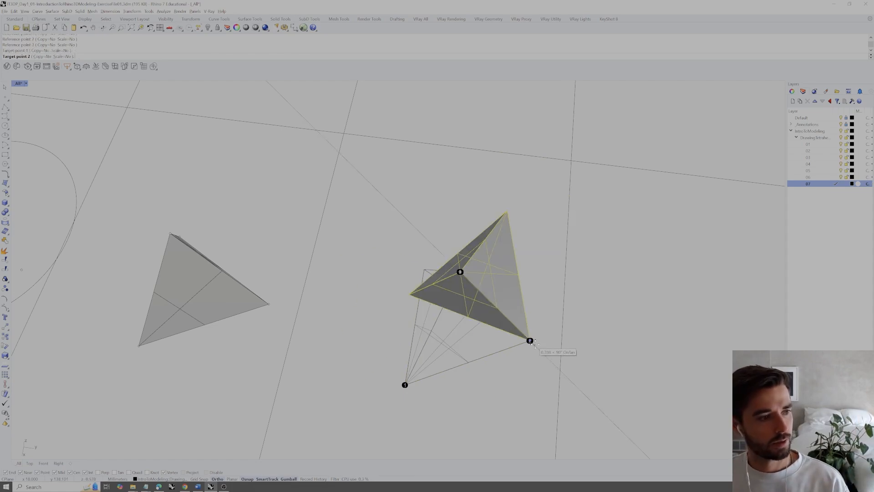
left_click(529, 341)
left_click(405, 385)
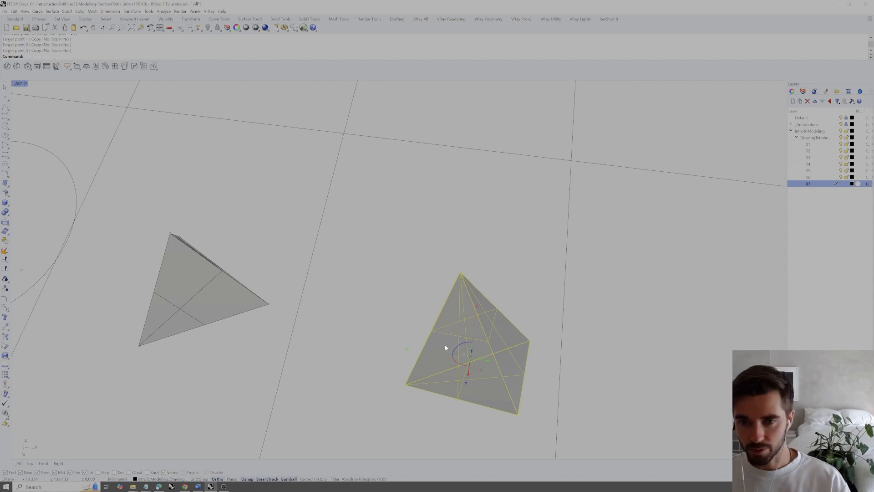
key("ctrl+z")
- Copy the pyramid across one face with Orient3Pt and Copy=Yes, swapping two face corners between reference and target points
key("Return")
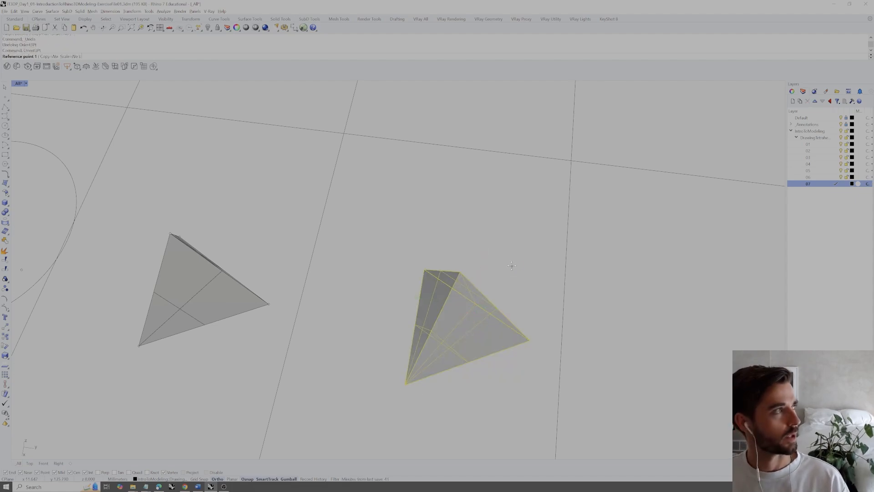
left_click(48, 58)
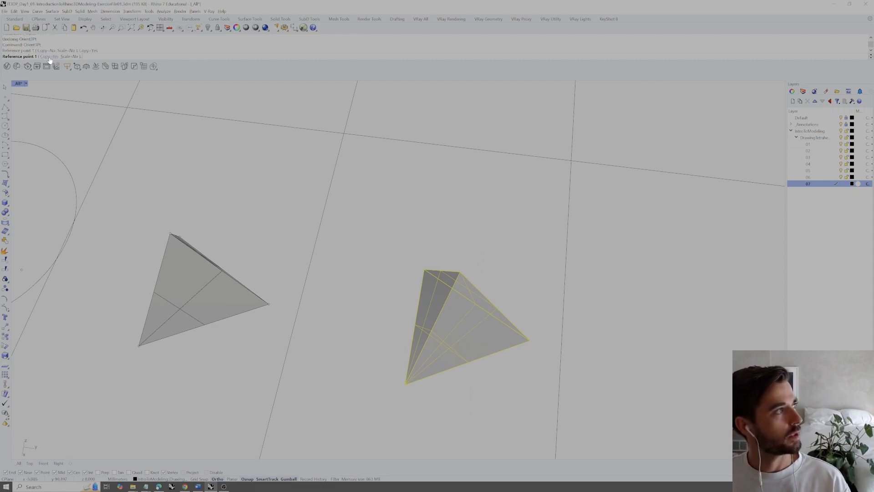
left_click(406, 383)
left_click(529, 341)
left_click(466, 269)
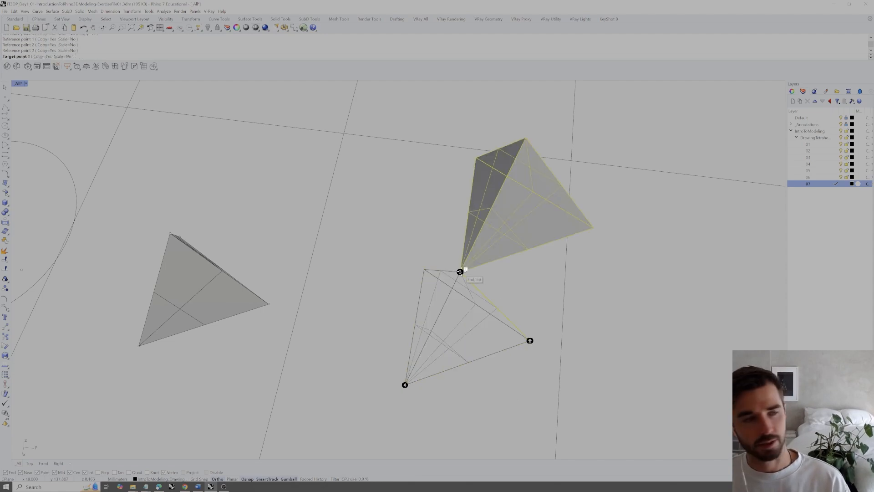
left_click(465, 270)
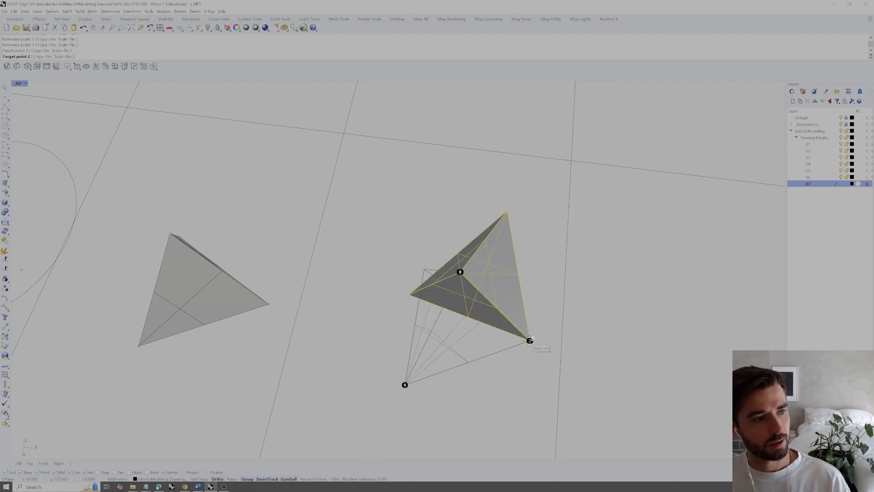
left_click(529, 341)
left_click(405, 385)
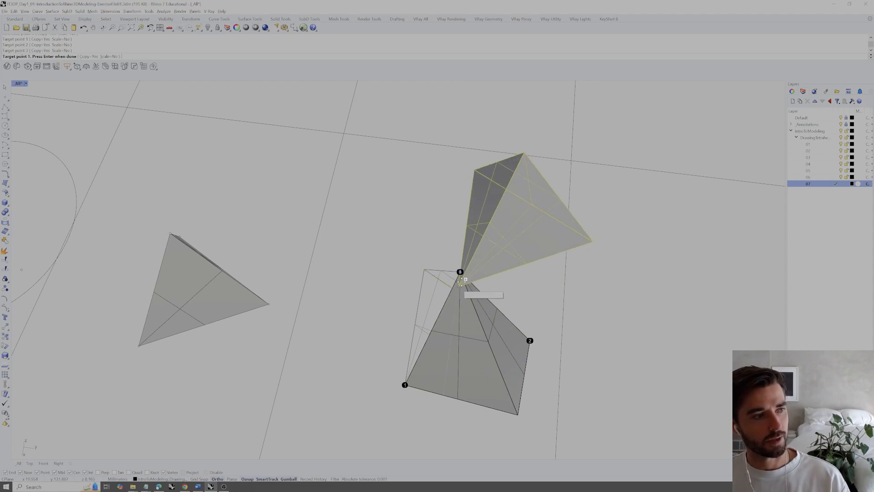
key("Return")
- Try to orient another copy of the pyramid by cycling the three corners of a face as target points
right_click_drag(461, 280, 524, 298)
left_click(521, 402)
left_click(493, 328)
left_click(493, 302)
scroll(487, 285, "up", 2)
key("Return")
left_click(451, 239)
left_click(425, 406)
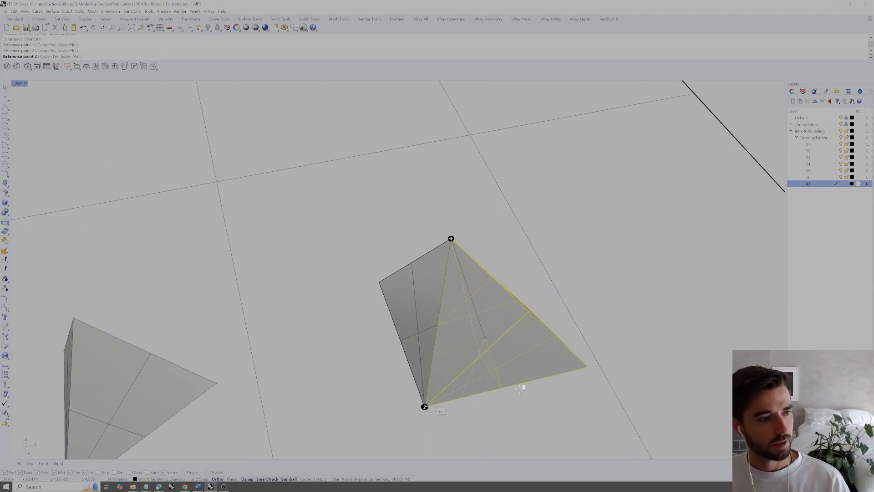
left_click(587, 365)
left_click(588, 367)
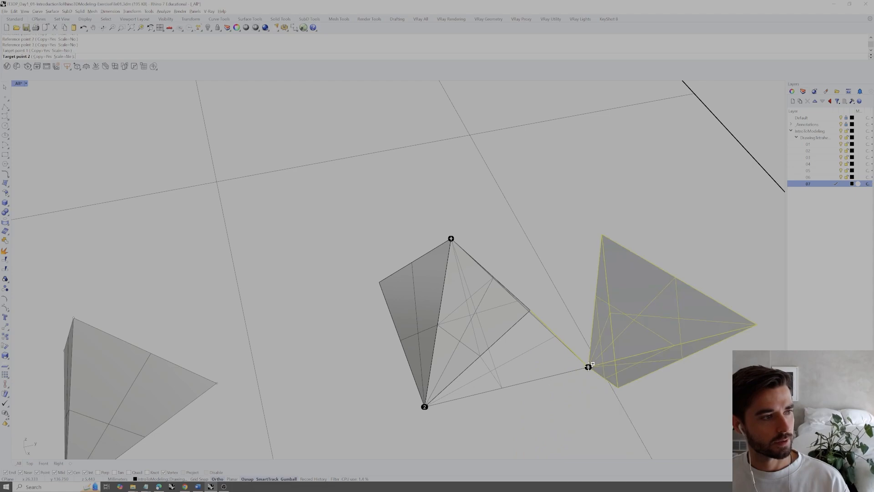
left_click(450, 238)
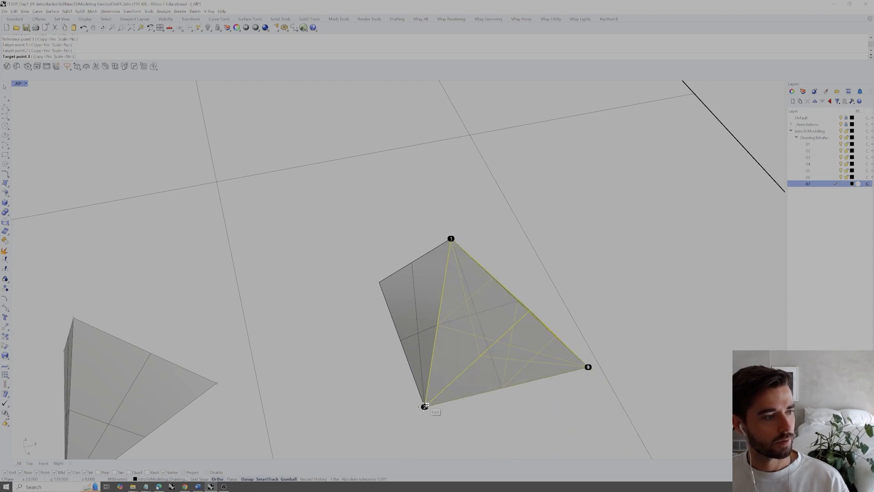
left_click(424, 406)
- Leave the Orient3Pt command and delete the overlapping pyramid copy
mouse_move(443, 354)
right_mouse_down()
mouse_move(403, 340)
mouse_move(432, 346)
right_mouse_up()
key("ctrl+z")
key("Return")
key("Escape")
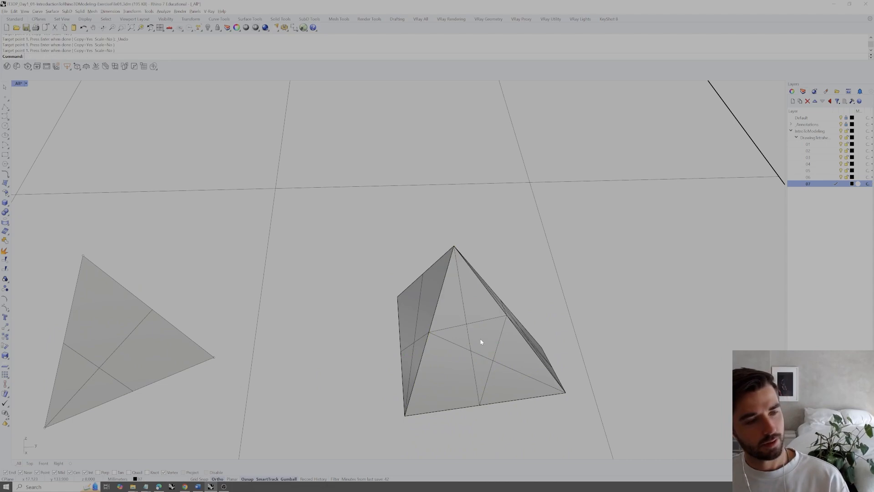
left_click(481, 341)
key("Delete")
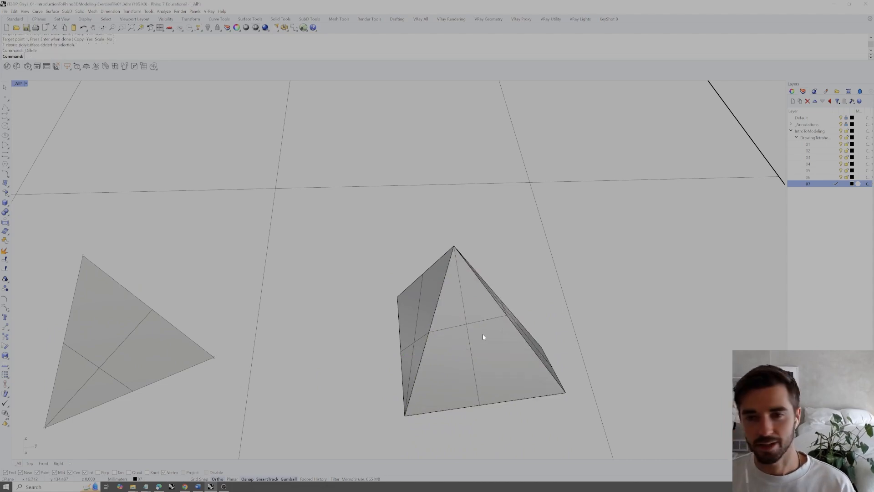
- Orient a copy of the pyramid across its front face, swapping the apex and one base corner as target points
key("Return")
left_click(464, 297)
key("Return")
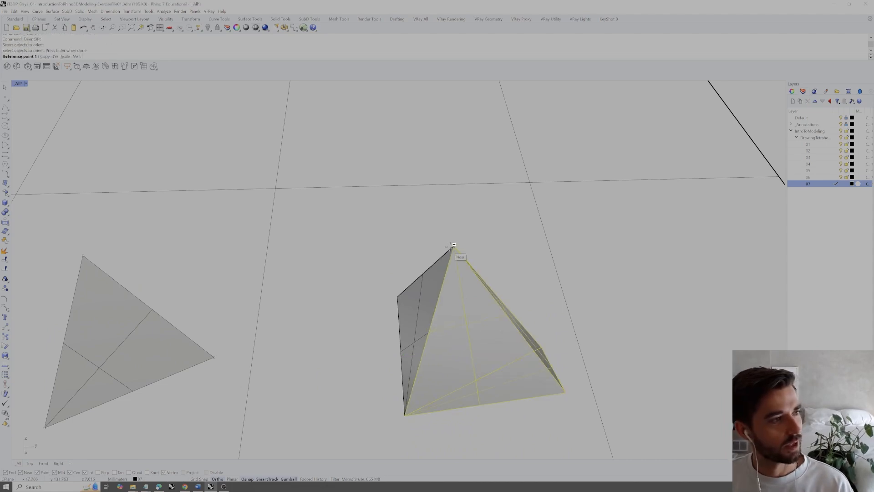
left_click(454, 245)
left_click(405, 415)
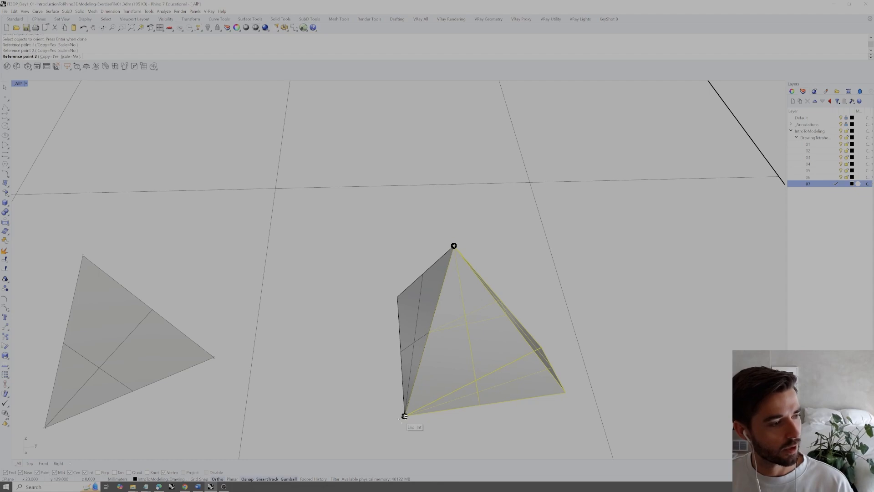
left_click(565, 392)
left_click(565, 393)
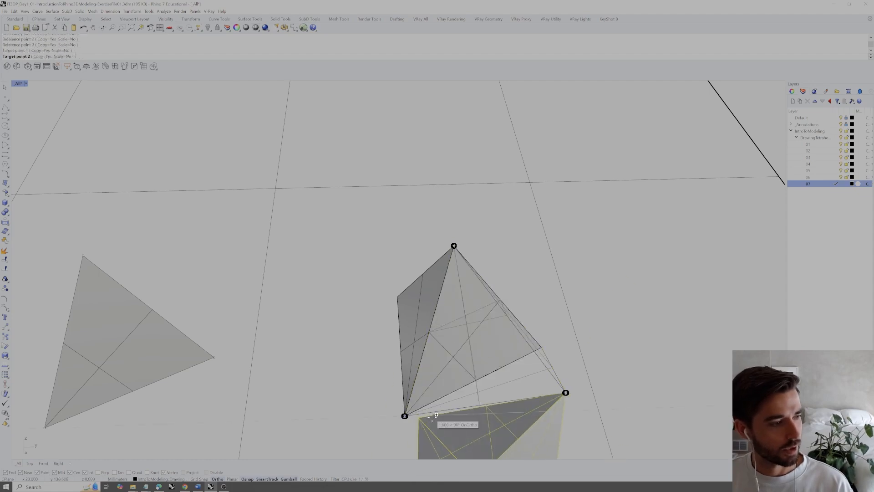
left_click(405, 415)
left_click(454, 246)
key("Return")
- Orient a further pyramid copy across the remaining exposed face, keeping one base corner fixed and swapping the other two corners
right_click_drag(454, 248, 406, 287)
left_click(428, 374)
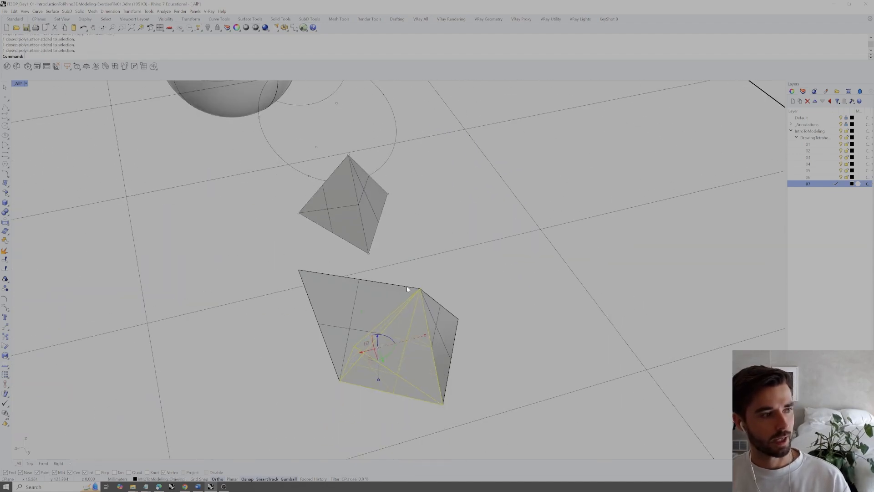
right_click(423, 300)
left_click(420, 289)
left_click(340, 381)
left_click(443, 404)
left_click(442, 405)
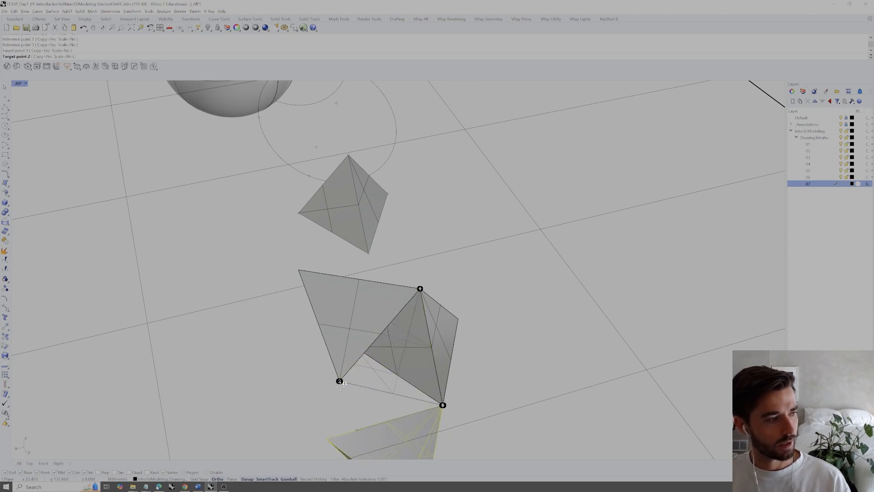
left_click(339, 380)
left_click(420, 289)
right_click(496, 316)
right_click_drag(496, 316, 480, 363)
left_click(480, 363)
- Orient a copy of the end pyramid with Orient3Pt, using three corners of its face as references and the adjoining exposed face as target
right_click_drag(383, 333, 435, 356)
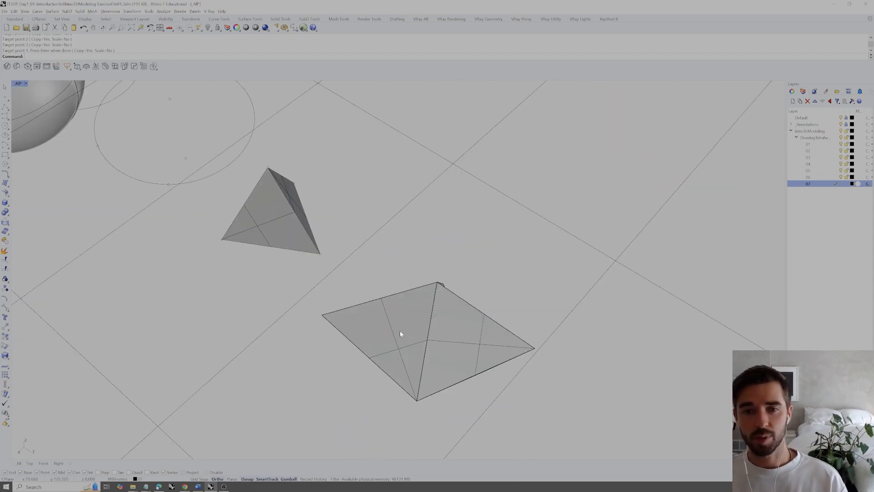
scroll(396, 330, "up", 4)
right_click_drag(400, 331, 415, 319)
left_click(414, 320)
right_click(451, 271)
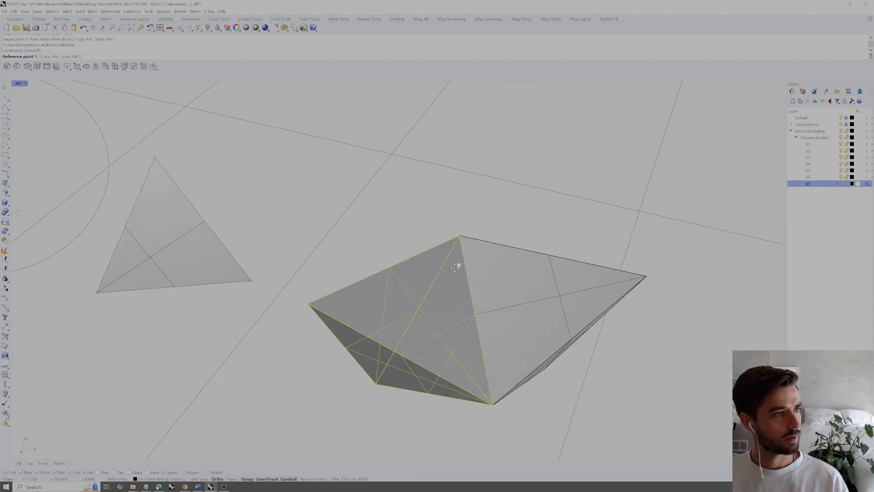
left_click(460, 236)
left_click(308, 304)
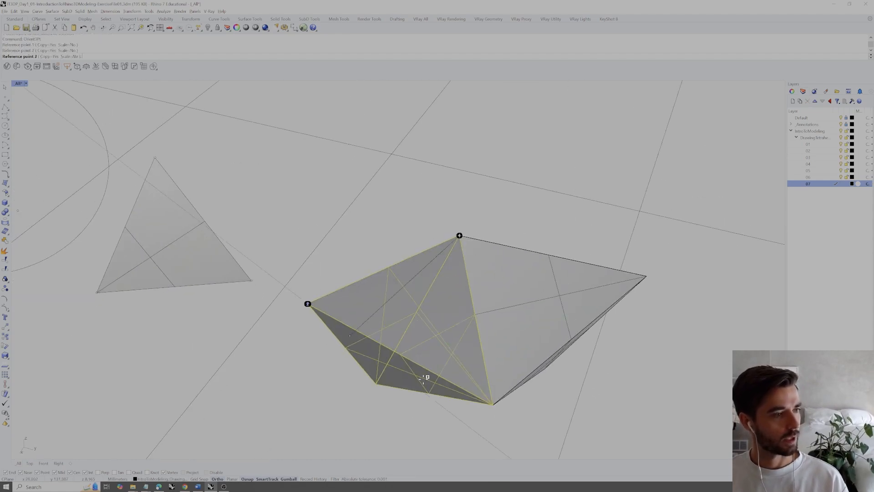
left_click(488, 402)
right_click_drag(488, 402, 396, 396)
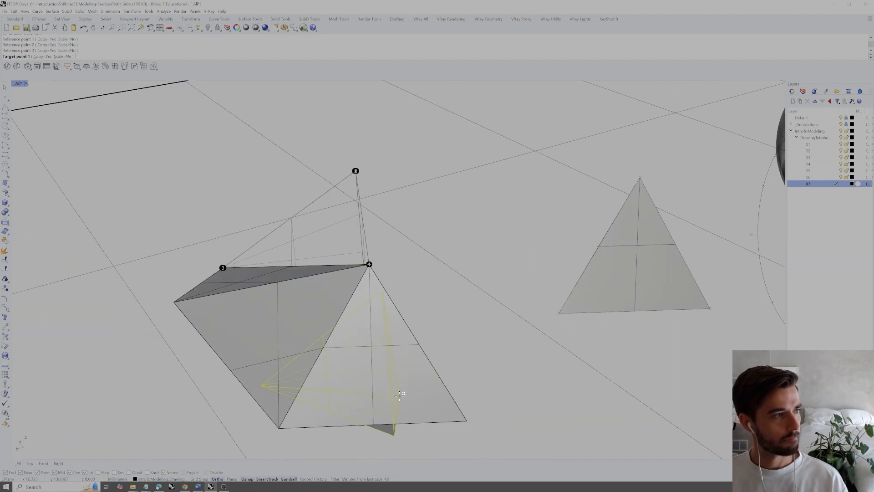
left_click(279, 428)
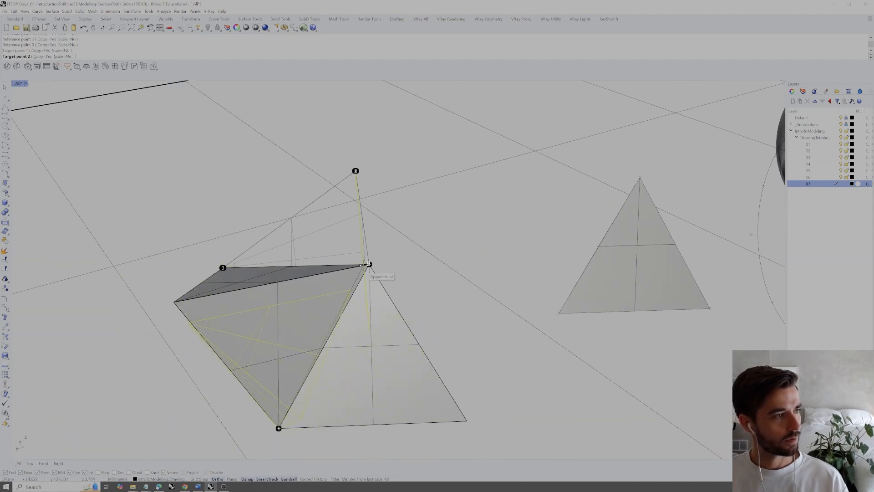
left_click(369, 264)
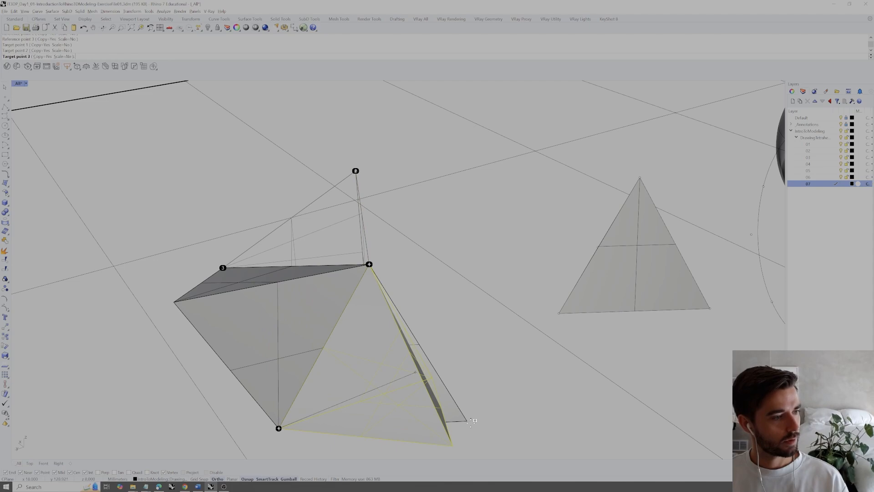
right_click_drag(470, 419, 412, 400)
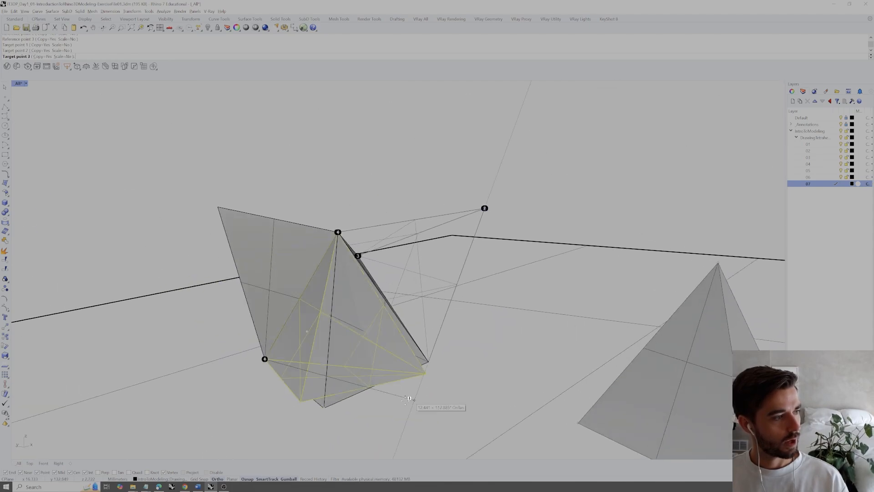
left_click(324, 406)
- Place a second pyramid copy using the outer corner, the shared vertex and the lower corner of the neighbouring face as target points
right_click_drag(324, 406, 304, 293)
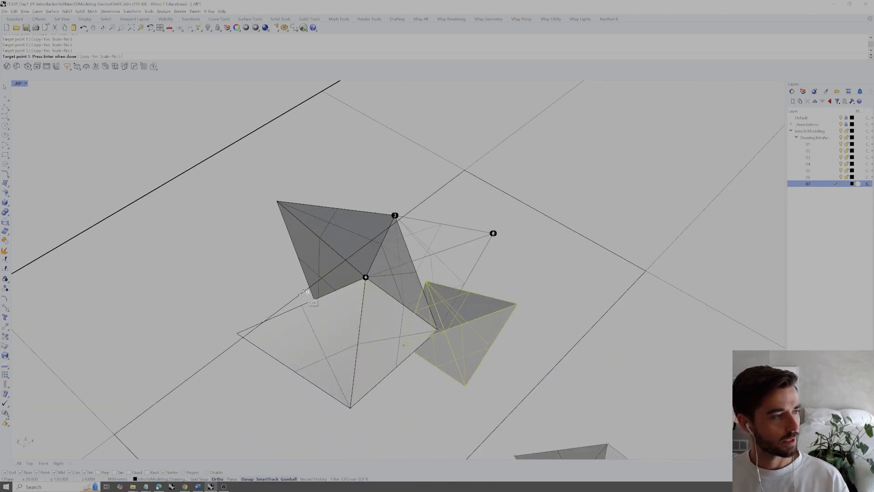
left_click(237, 333)
left_click(366, 276)
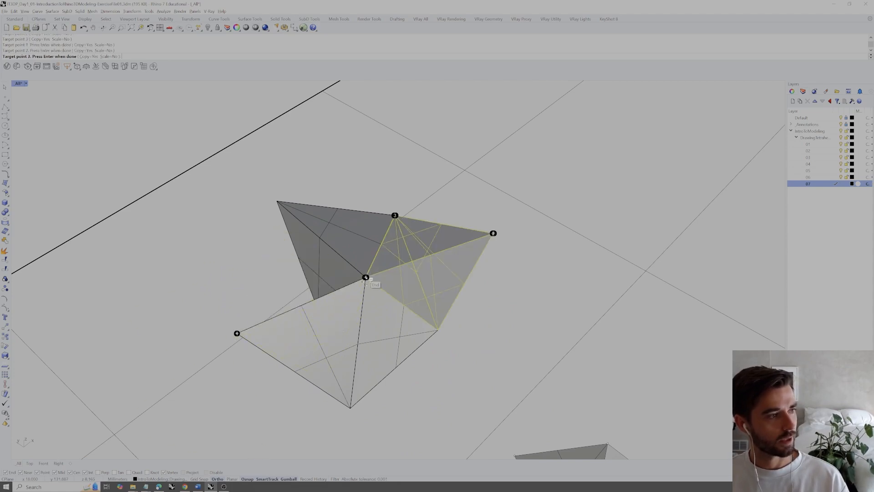
left_click(351, 406)
- Place a third pyramid copy using the shared vertex, the far outer corner and the lower corner as target points
right_click_drag(351, 406, 400, 381)
left_click(370, 304)
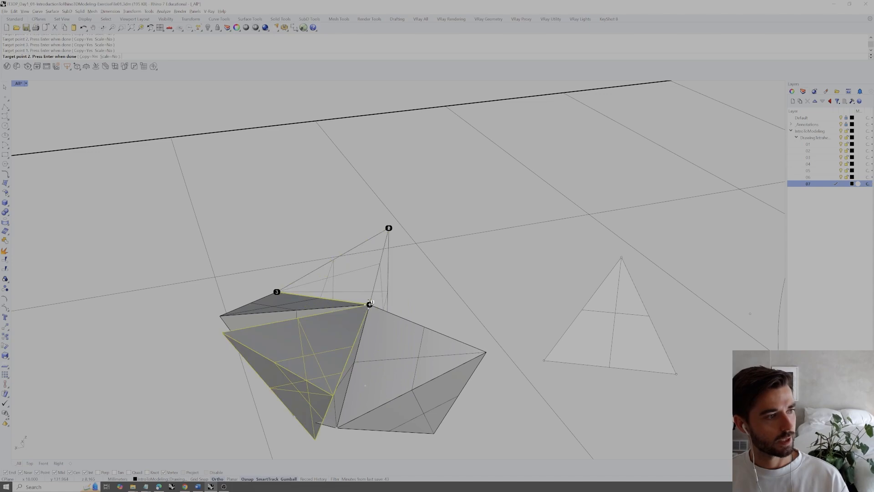
left_click(485, 349)
left_click(347, 428)
- Place a fourth pyramid copy on the newest pyramid's apex, outer corner and lower corner, and finish Orient3Pt
left_click(350, 266)
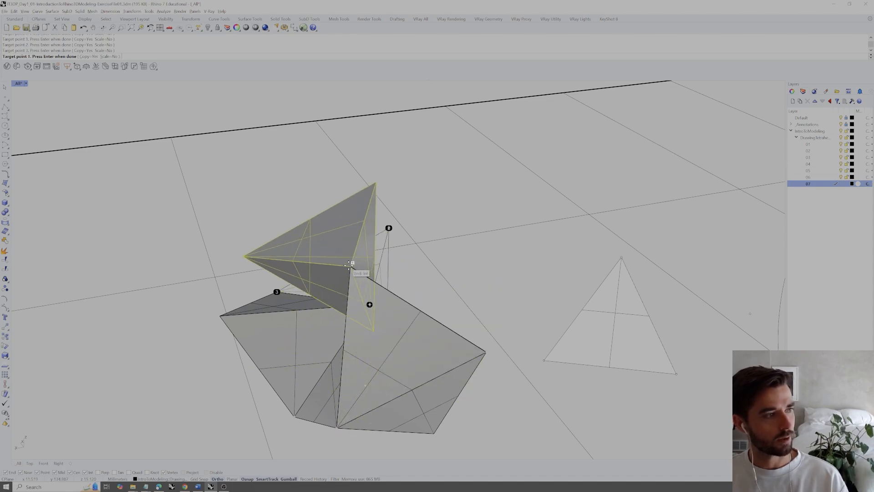
left_click(486, 352)
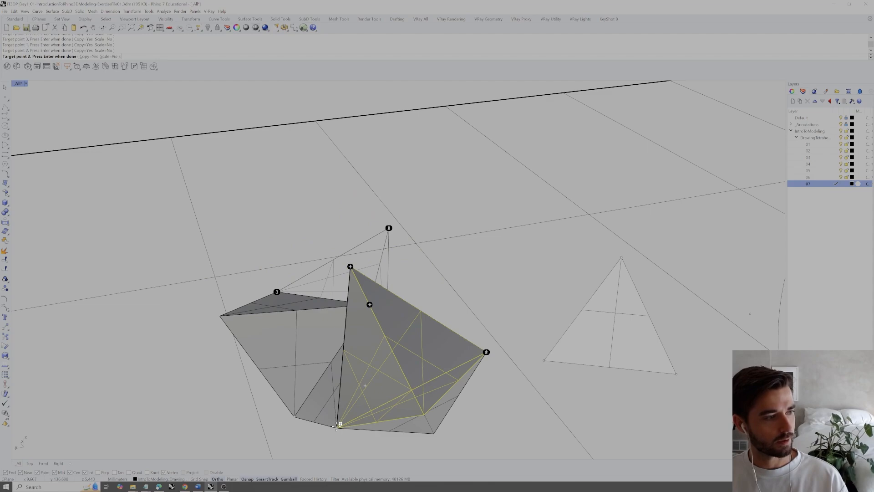
left_click(340, 424)
right_click_drag(387, 373, 432, 348)
key("Return")
- Examine the assembled pyramid chain from several angles and check its place within the whole drawing sheet
left_click(432, 347)
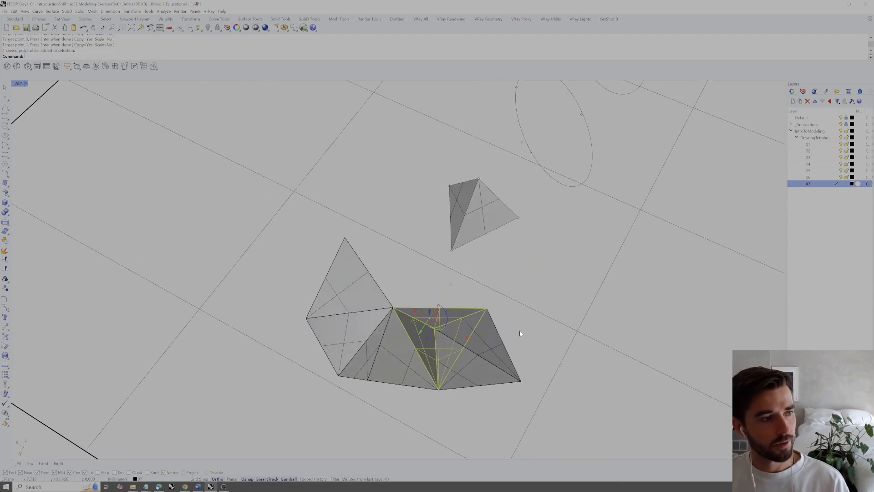
left_click(523, 333)
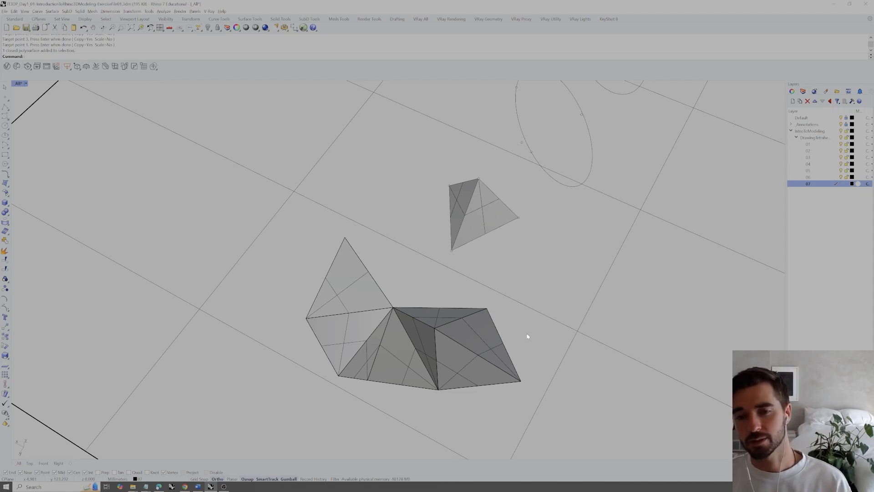
right_click_drag(515, 339, 525, 322)
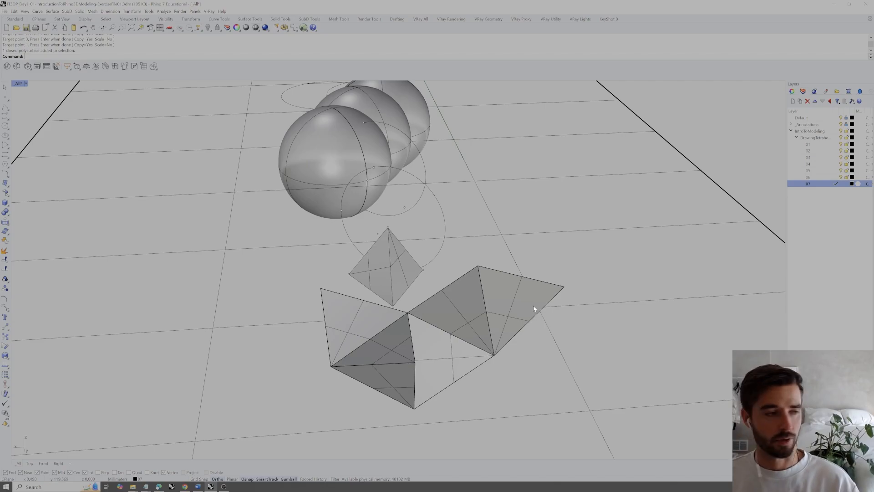
scroll(533, 305, "down", 3)
right_click_drag(534, 305, 528, 255)
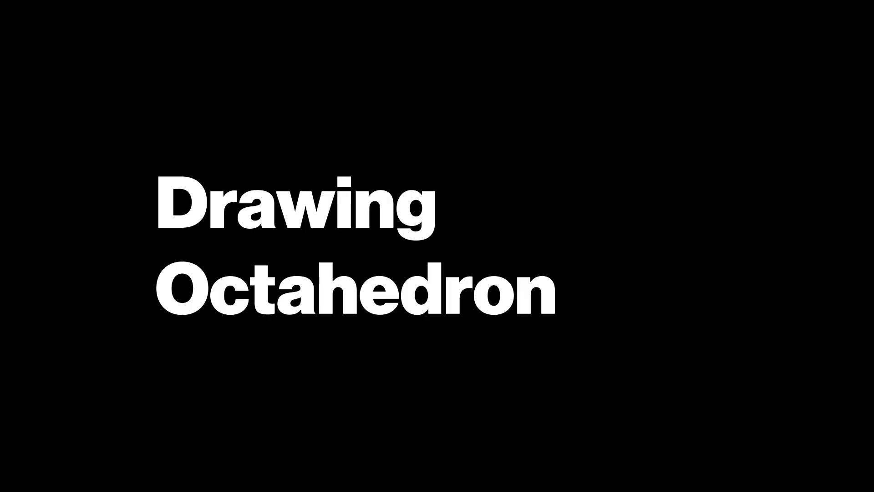
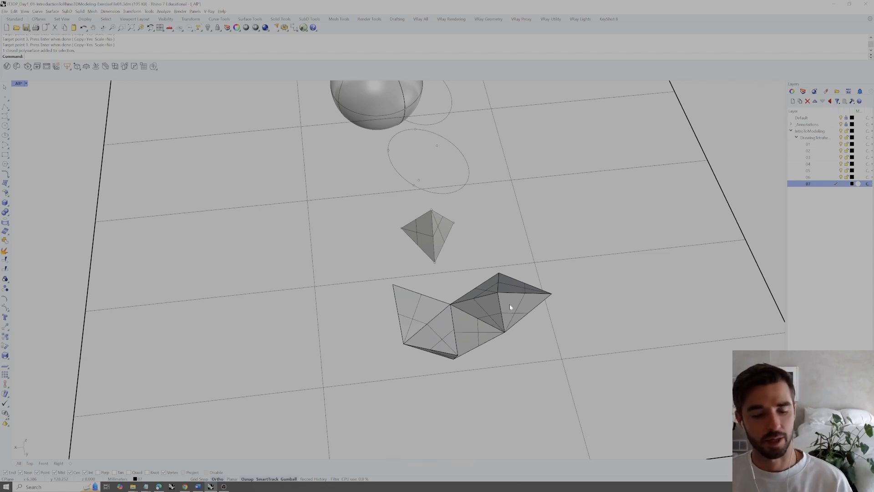
scroll(501, 304, "down", 7)
right_click_drag(502, 304, 471, 278)
scroll(356, 387, "up", 3)
right_click_drag(356, 387, 371, 399)
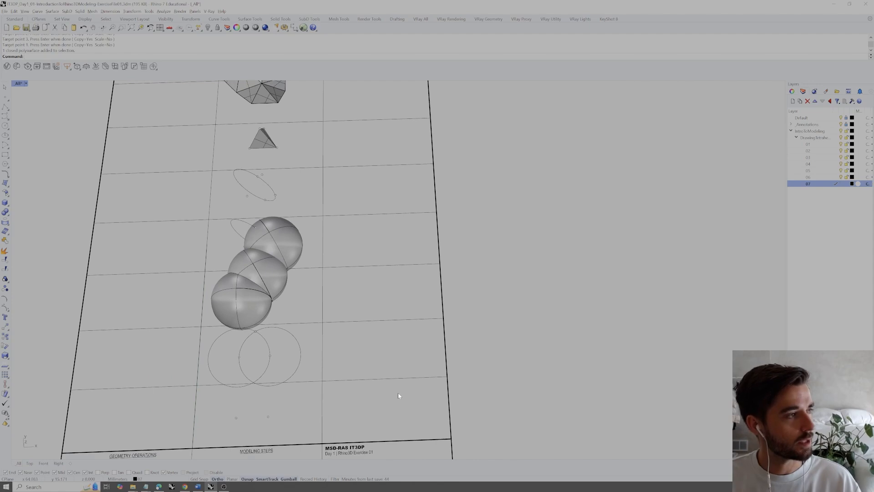
scroll(395, 386, "down", 2)
right_click_drag(398, 372, 399, 379)
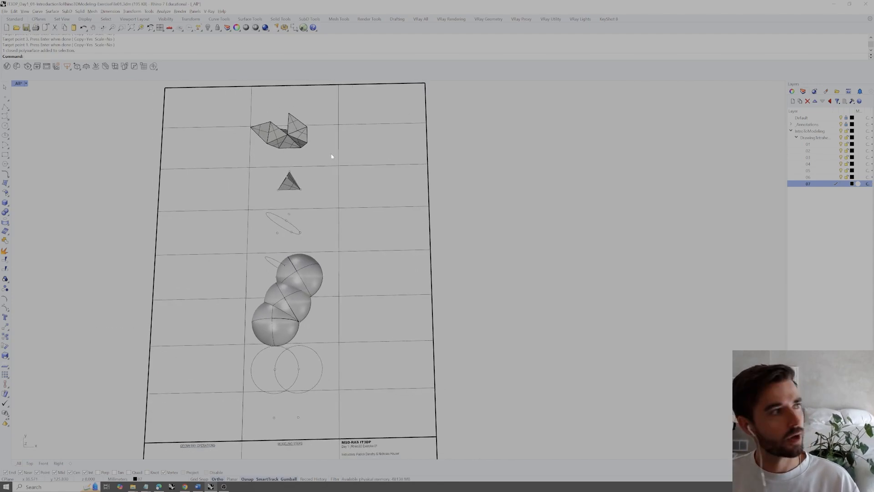
right_click_drag(357, 181, 355, 174)
mouse_move(308, 100)
right_mouse_down()
mouse_move(319, 98)
mouse_move(390, 142)
mouse_move(394, 173)
right_mouse_up()
- Create a new layer named 08 following layer 07
left_click(393, 173)
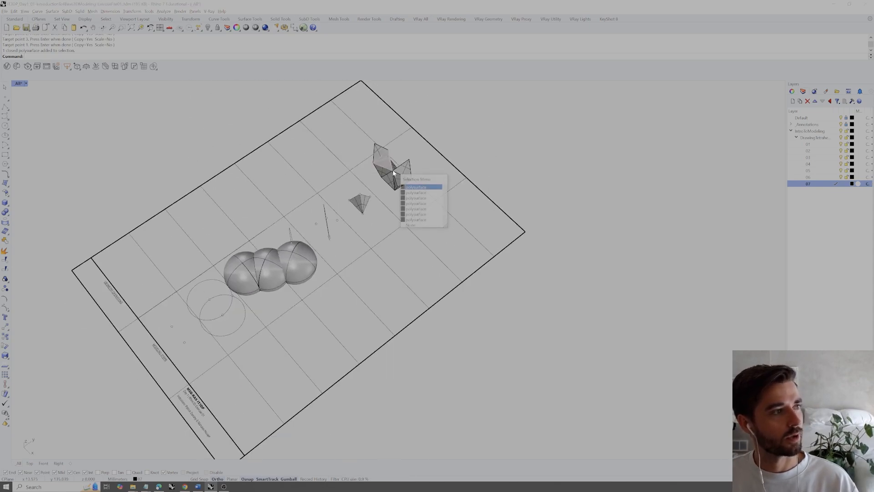
left_click(395, 171)
type("zs")
key("Return")
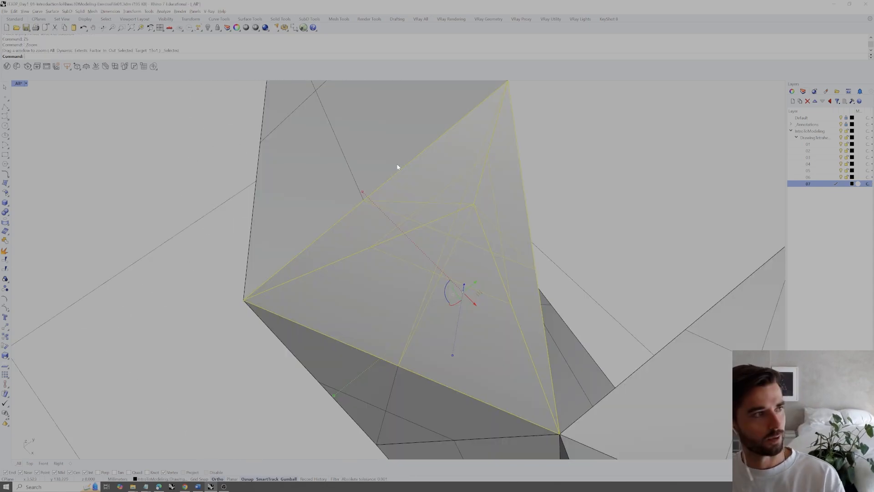
left_click(590, 211)
scroll(606, 213, "down", 4)
left_click(793, 102)
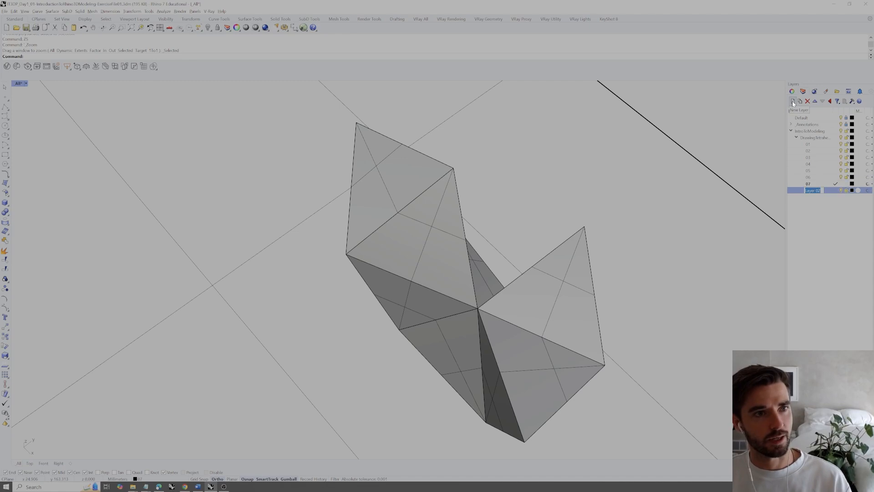
type("08")
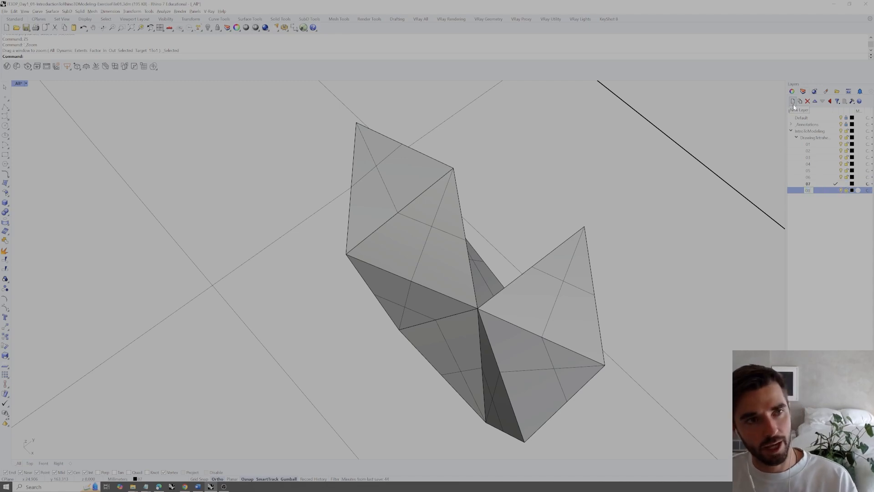
left_click(831, 219)
- Copy the whole pyramid assembly towards the end of the sheet and assign the copy to layer 08
left_click(415, 210)
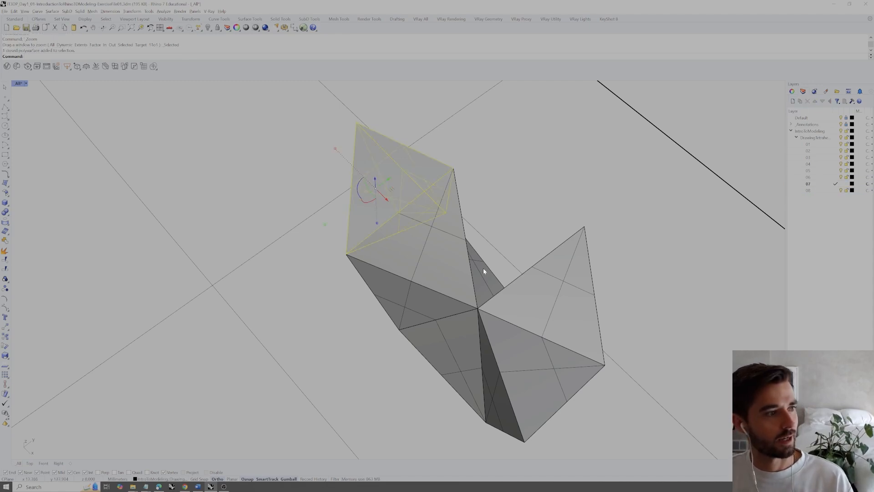
scroll(475, 269, "down", 5)
left_click_drag(390, 173, 527, 385)
right_click_drag(526, 385, 473, 296)
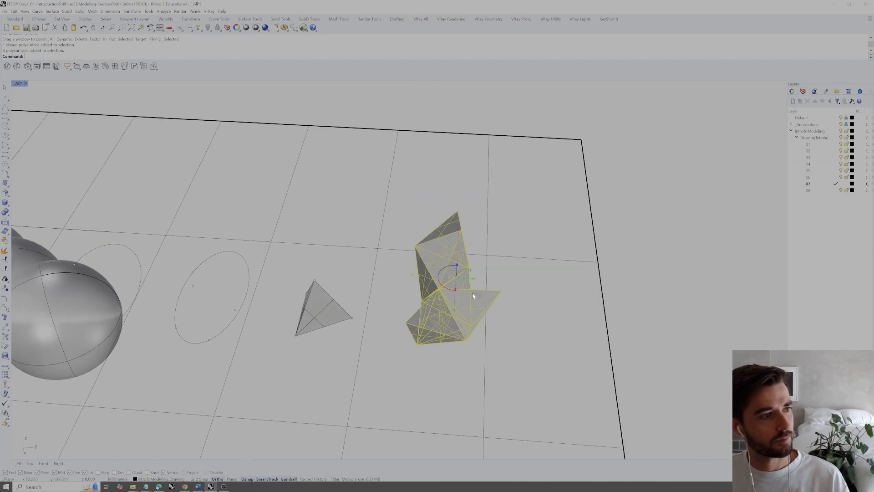
left_click_drag(472, 279, 588, 315, "alt")
right_click(808, 191)
left_click(819, 301)
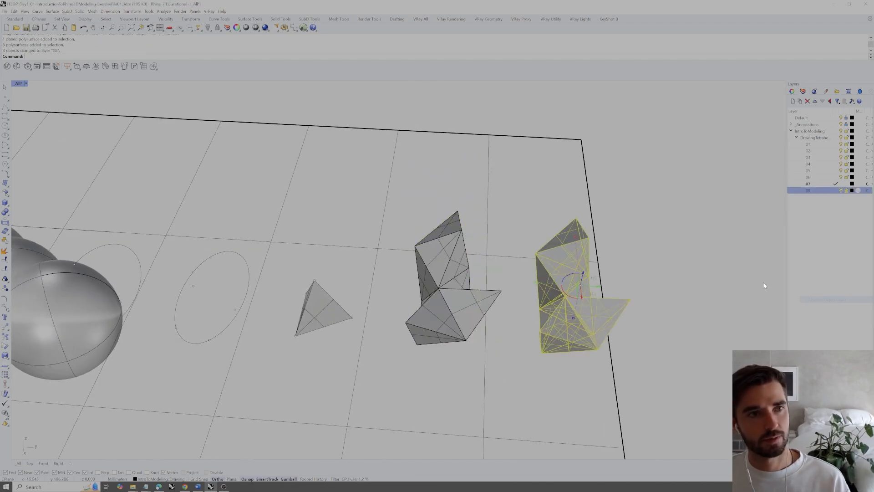
key("Escape")
- Delete the extra pyramids of the original assembly one by one, leaving a single pyramid on layer 07
left_click(453, 230)
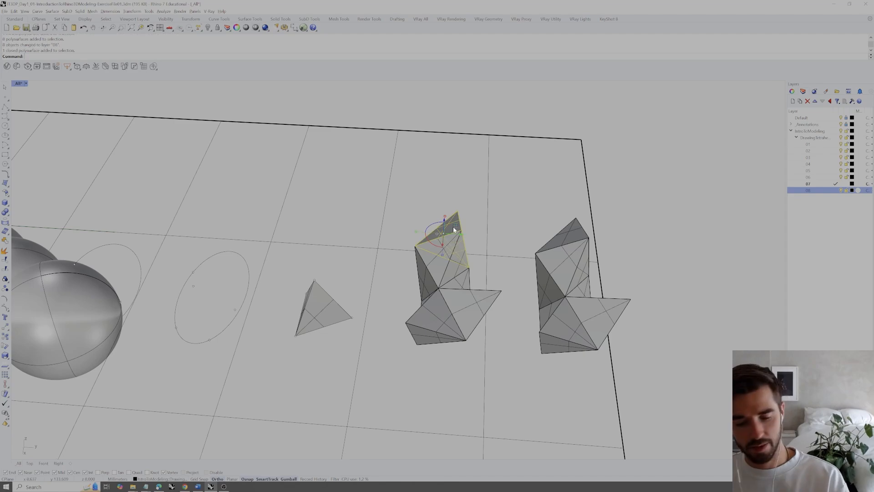
key("Delete")
left_click(454, 257)
key("Delete")
right_click_drag(454, 260, 514, 269)
left_click(423, 258)
key("Delete")
left_click(478, 276)
key("Delete")
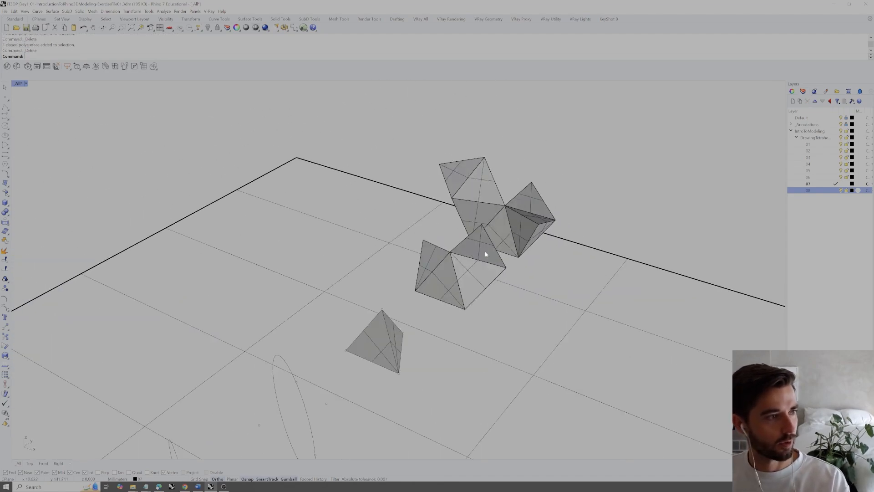
left_click(486, 254)
key("Delete")
left_click(429, 254)
key("Delete")
right_click_drag(410, 276, 569, 282)
right_click_drag(569, 282, 519, 264, "shift")
scroll(564, 223, "down", 5)
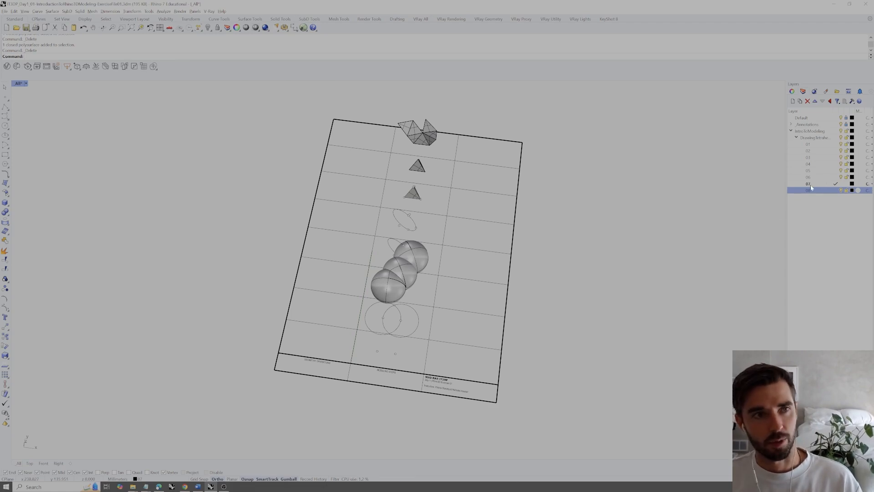
- Collapse the tetrahedron layer group and add a layer named DrawingOctahedron at the same level
left_click(796, 137)
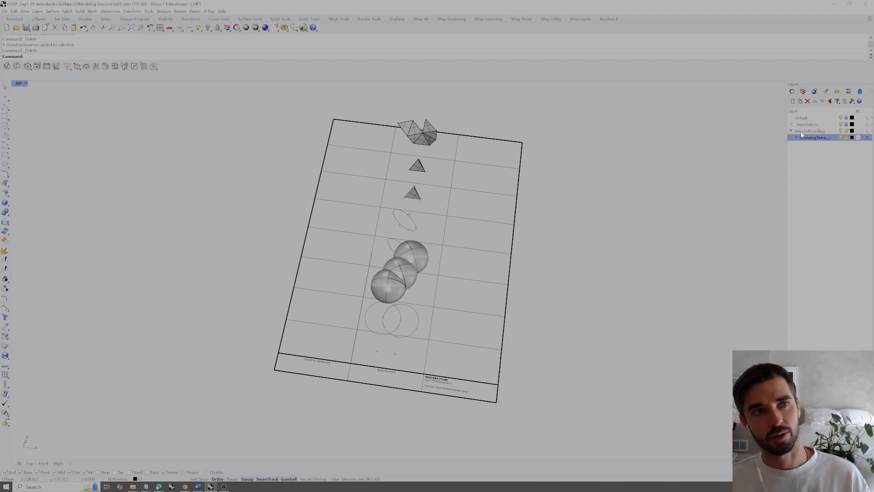
left_click(793, 102)
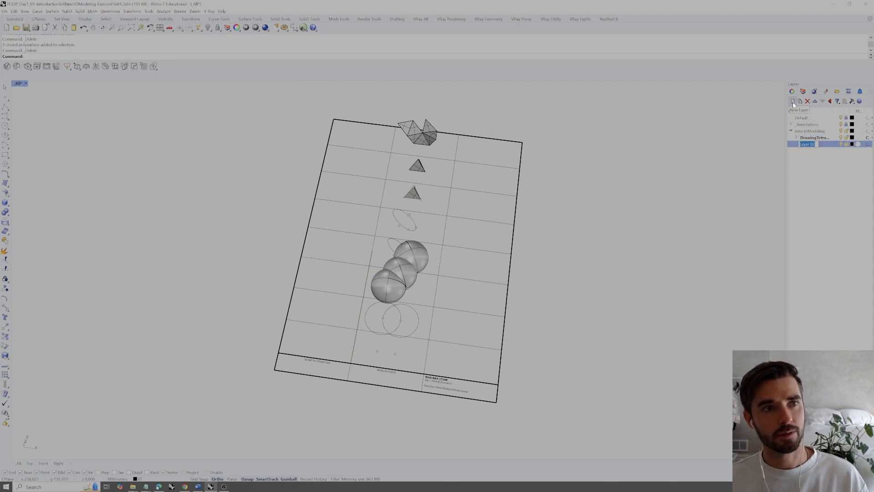
type("DrawingOctahedron")
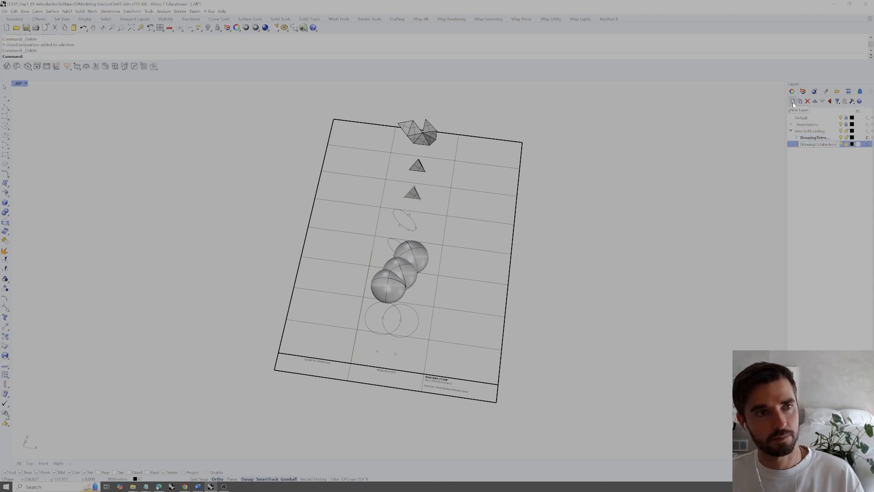
key("Return")
- Add a sublayer named 01 under DrawingOctahedron, keeping the tetrahedron layer group collapsed
left_click(796, 138)
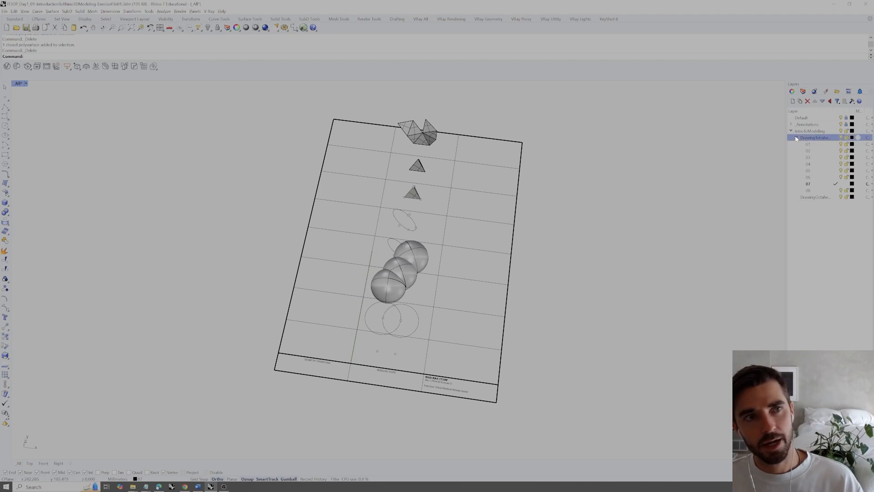
left_click(796, 138)
left_click(807, 145)
left_click(800, 101)
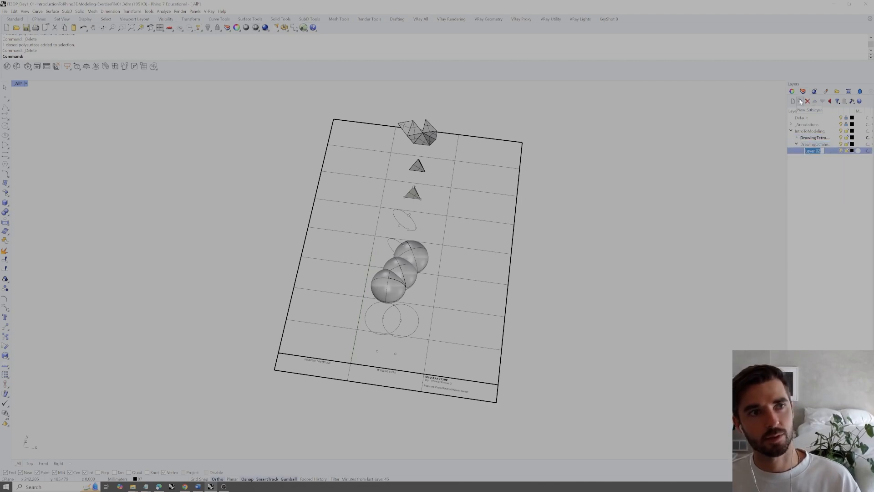
type("01")
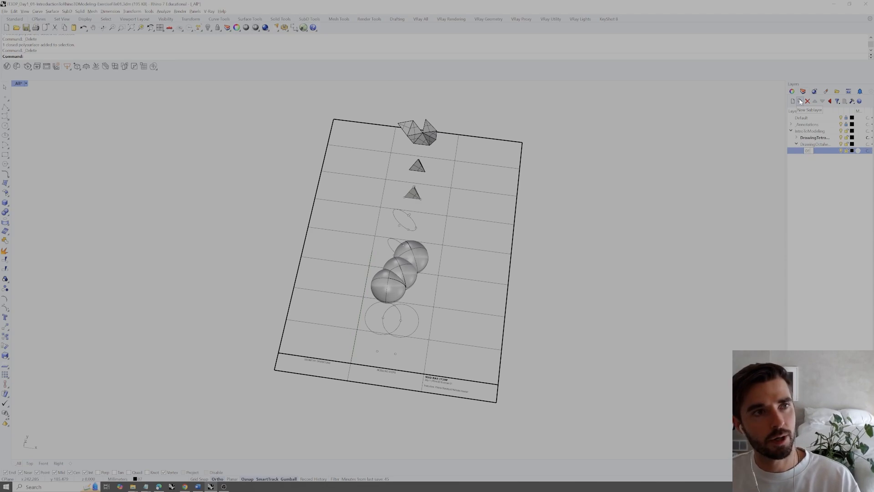
- Finish naming sublayer 01 and add sublayers 02 and 03 under DrawingOctahedron
left_click(793, 103)
type("01")
double_click(819, 157)
type("02")
key("Tab")
type("03")
- Add sublayers 04, 05, 06, 07 and 08 after sublayer 03 under DrawingOctahedron
left_click(793, 102)
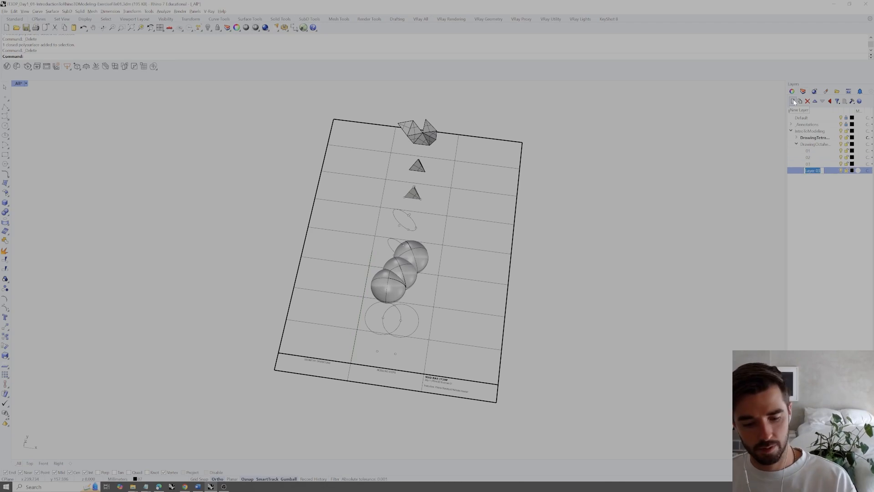
type("04")
left_click(795, 101)
type("05")
left_click(796, 102)
type("06")
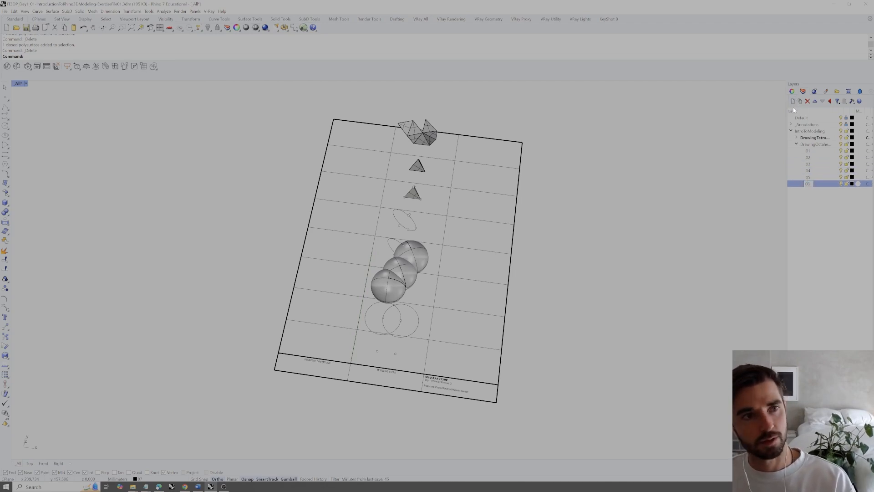
left_click(793, 101)
type("07")
left_click(794, 101)
type("08")
left_click(829, 241)
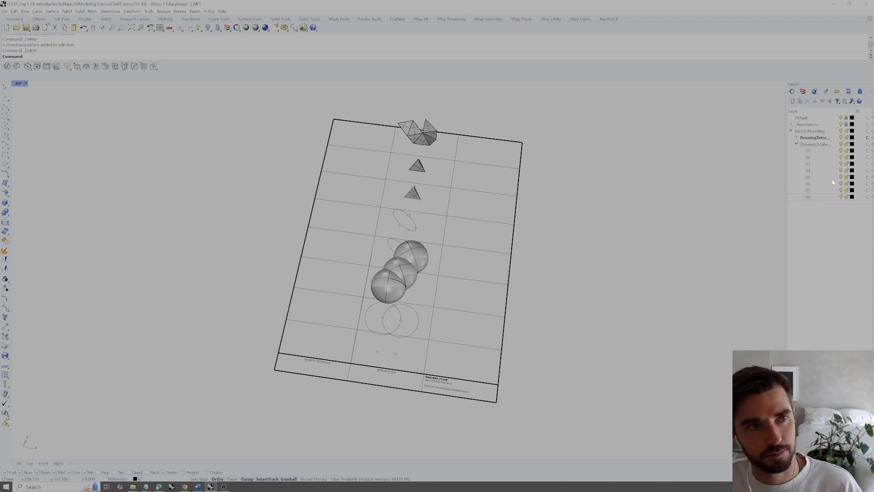
- Make octahedron layer 01 current and draw a 10 by 10 rectangle in the empty sheet cell directly above the title block
double_click(815, 152)
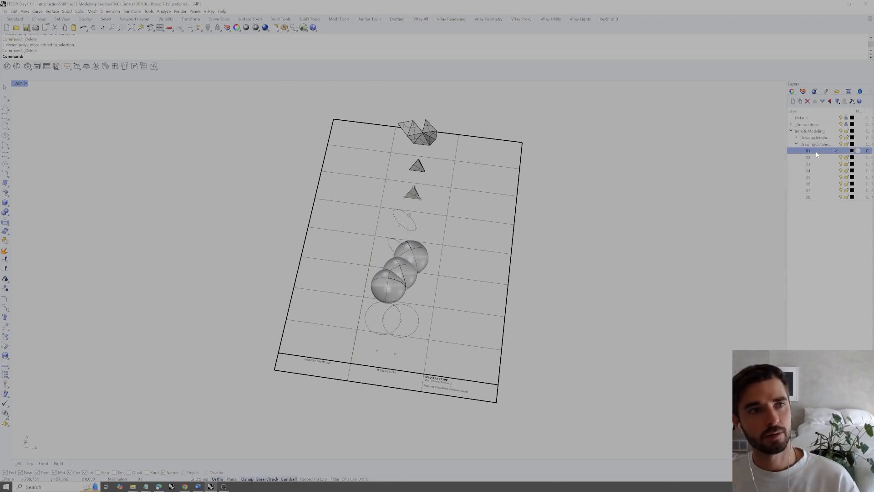
right_click_drag(528, 334, 513, 305)
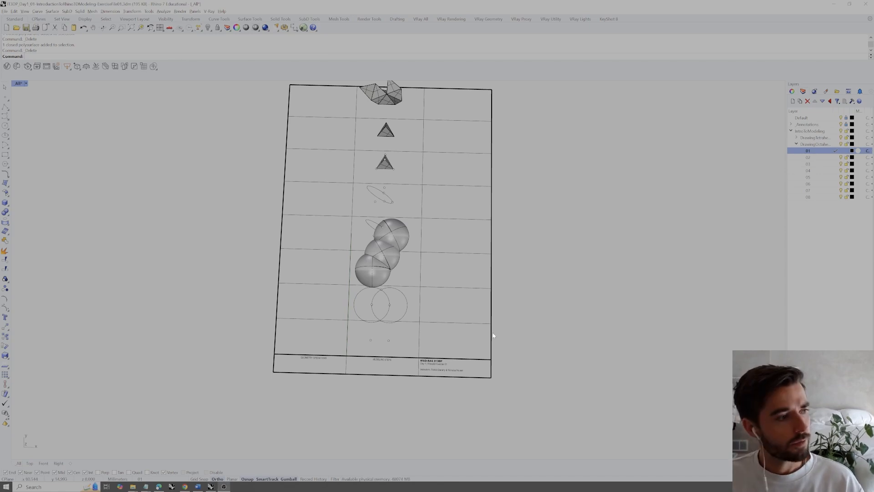
scroll(458, 338, "up", 3)
scroll(457, 339, "up", 5)
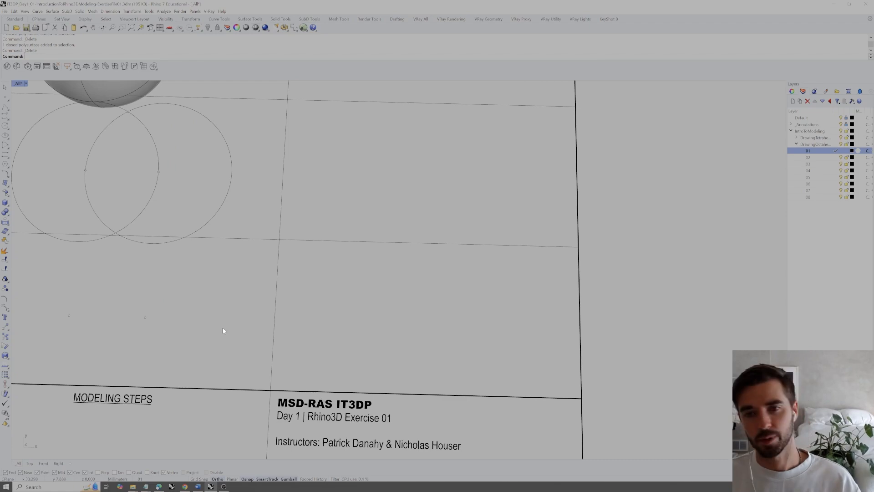
scroll(426, 313, "up", 5)
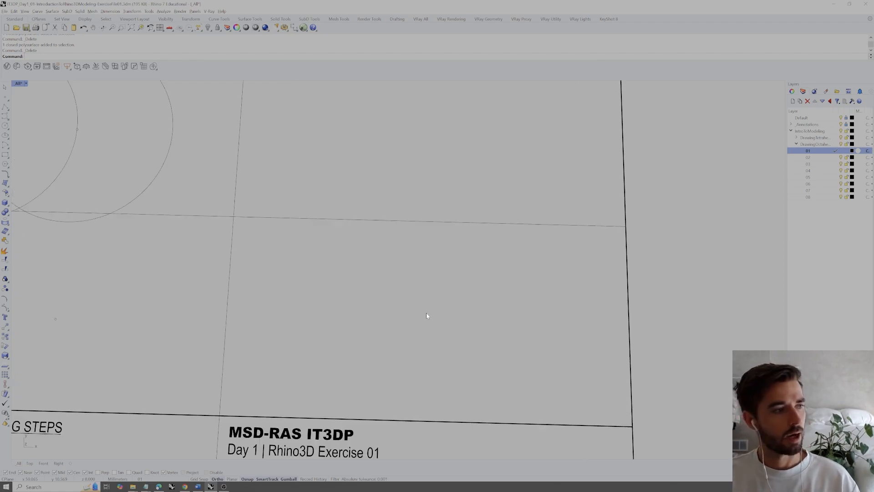
scroll(437, 306, "down", 5)
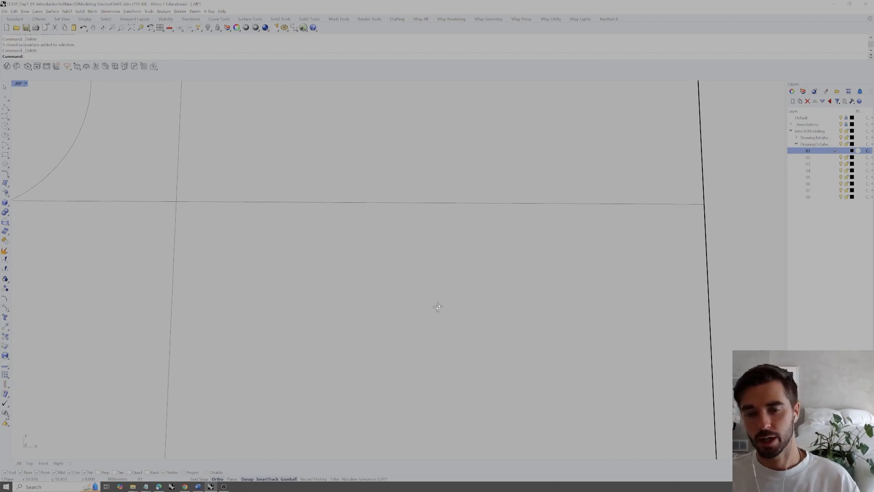
scroll(431, 295, "down", 5)
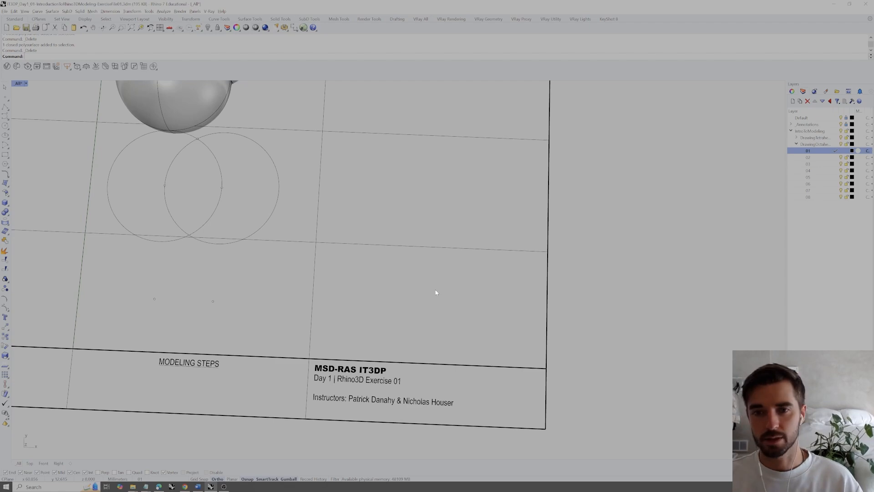
scroll(432, 292, "up", 3)
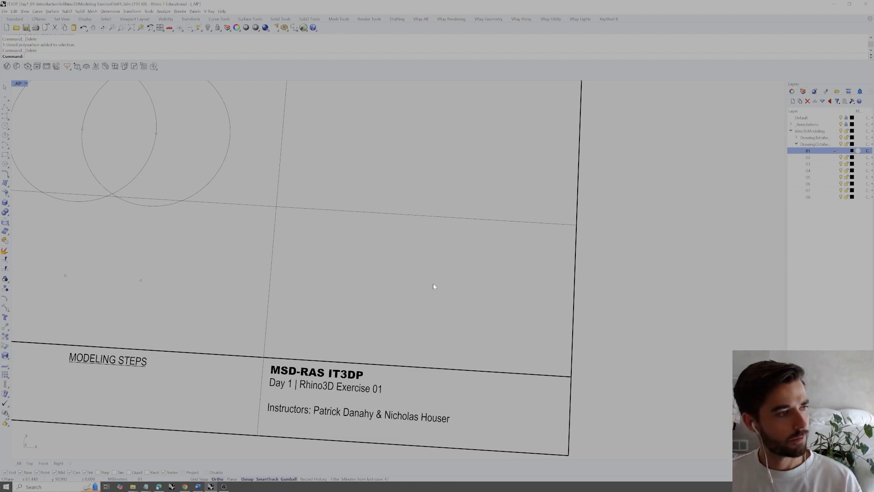
type("Rectangle")
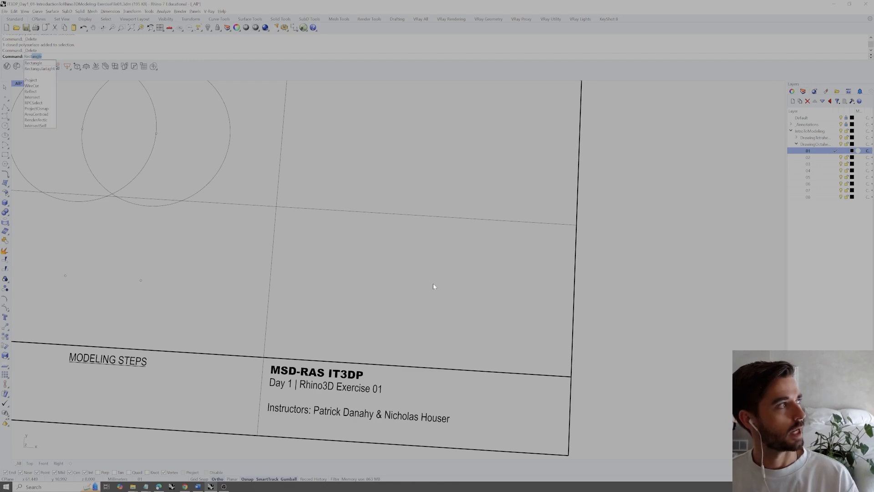
key("Return")
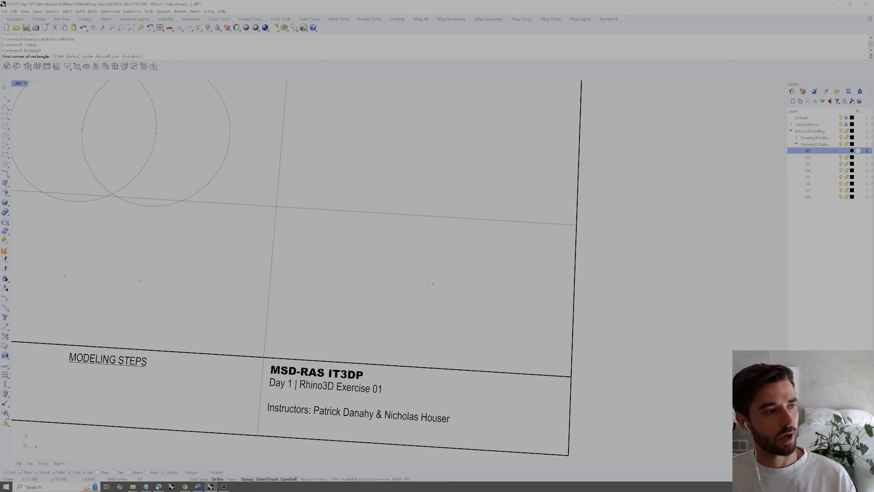
left_click(345, 317)
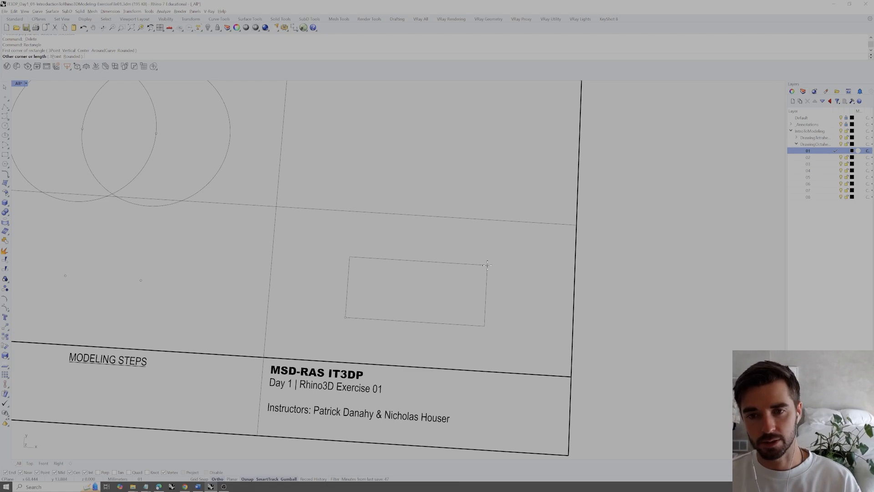
type("10")
key("Return")
type("10")
key("Return")
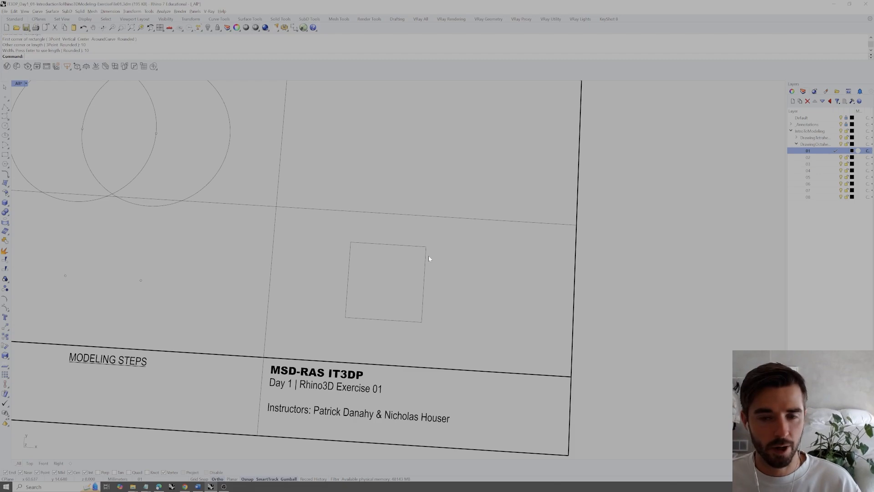
- Shift the square sideways along the X axis towards the middle of its cell
left_click(424, 273)
left_click_drag(406, 283, 430, 282)
left_click(512, 274)
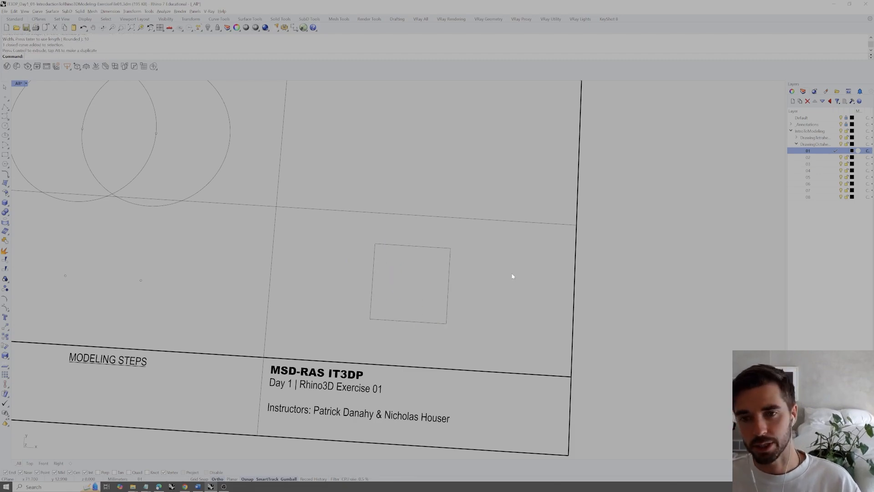
- Copy the square 20 units along the Y axis into the next sheet cell
right_click_drag(467, 249, 497, 294, "shift")
left_click(472, 269)
scroll(502, 287, "down", 2)
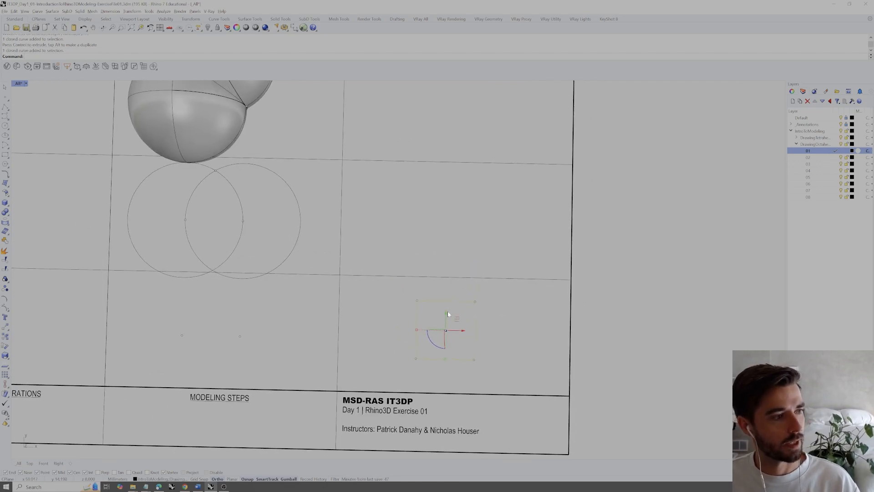
left_click(446, 314, "alt")
type("20")
key("Return")
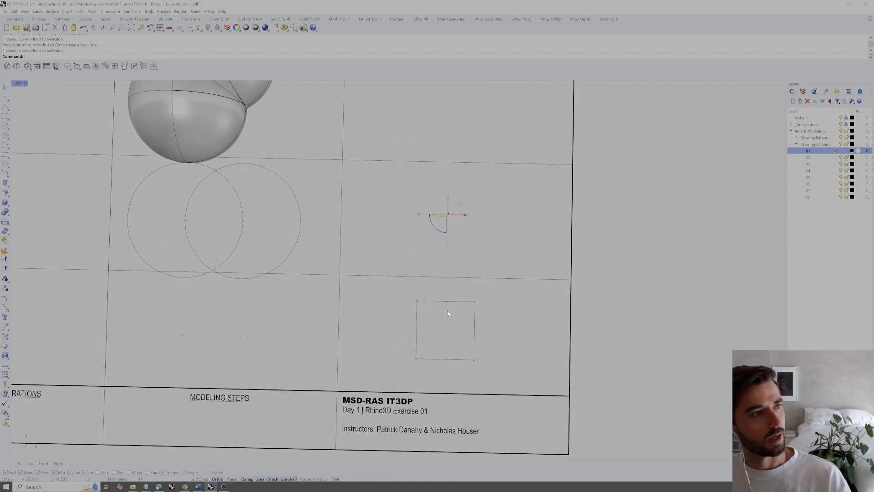
- Assign the copied square to octahedron layer 02 and make that layer current
right_click(819, 157)
left_click(823, 267)
double_click(823, 157)
right_click_drag(518, 197, 510, 237, "shift")
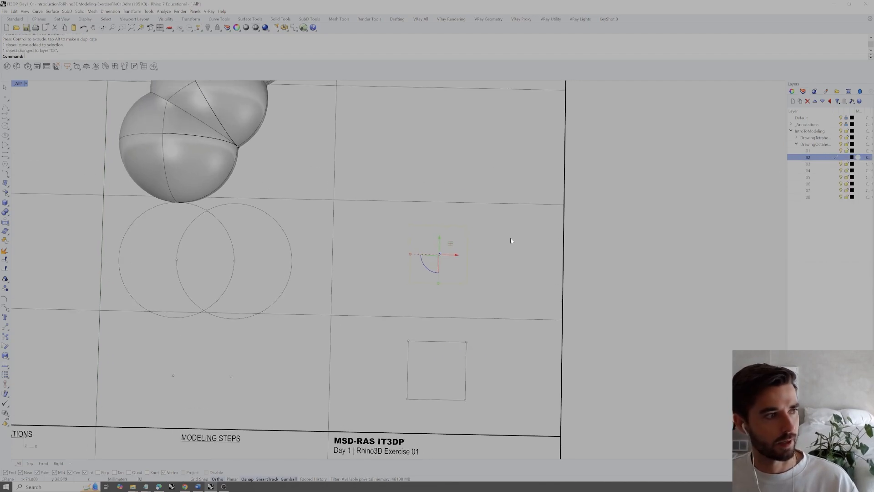
key("Escape")
- Create a sphere centred on one corner of the layer 02 square, with its radius reaching an adjacent corner
scroll(509, 236, "up", 5)
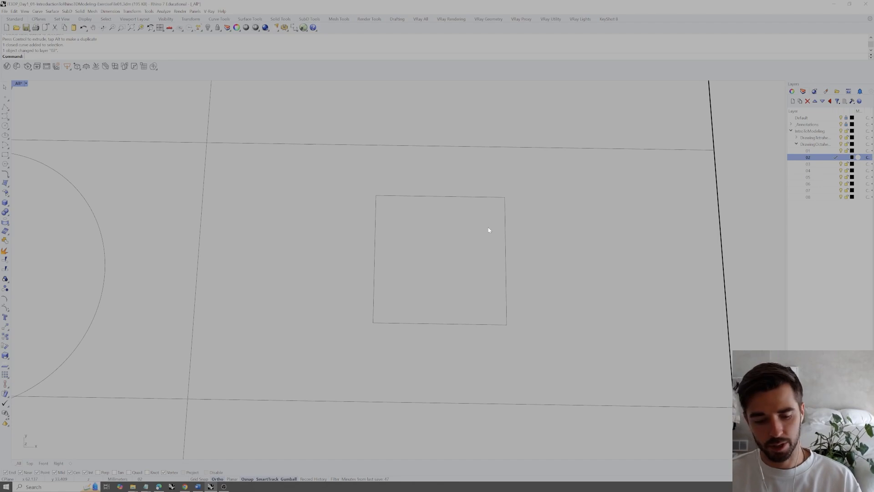
type("sphere")
key("Return")
left_click(373, 323)
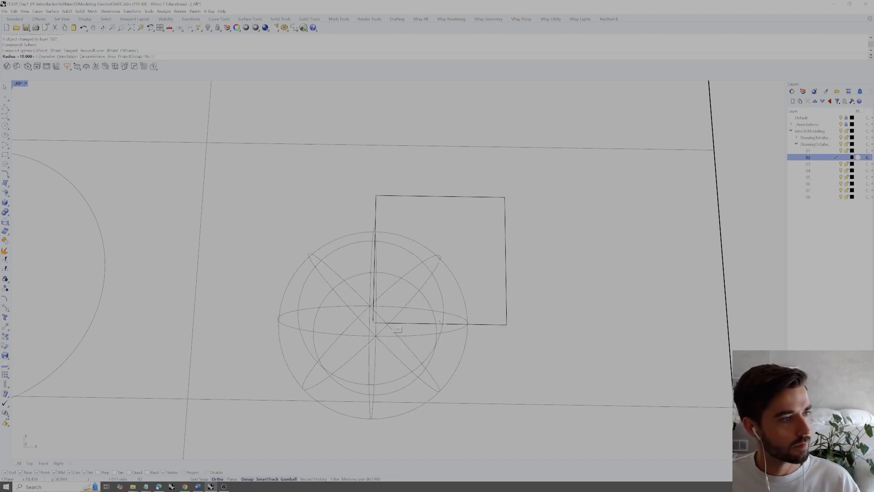
left_click(506, 324)
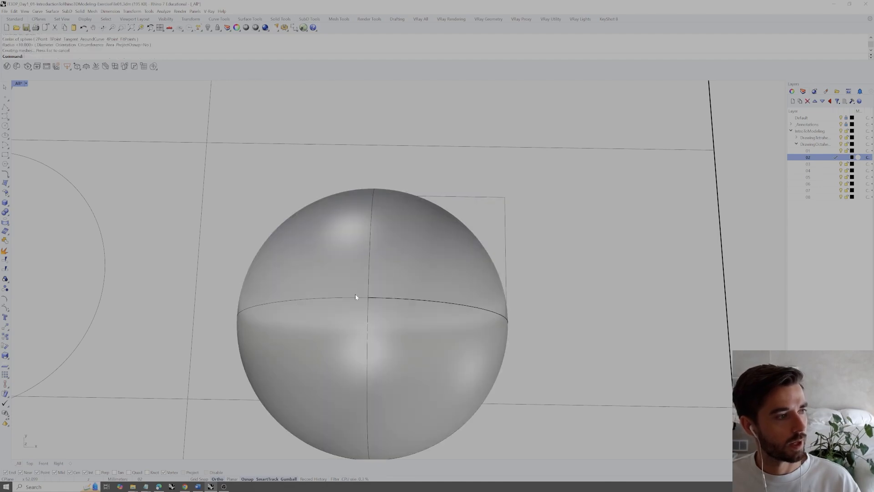
right_click_drag(371, 295, 362, 294)
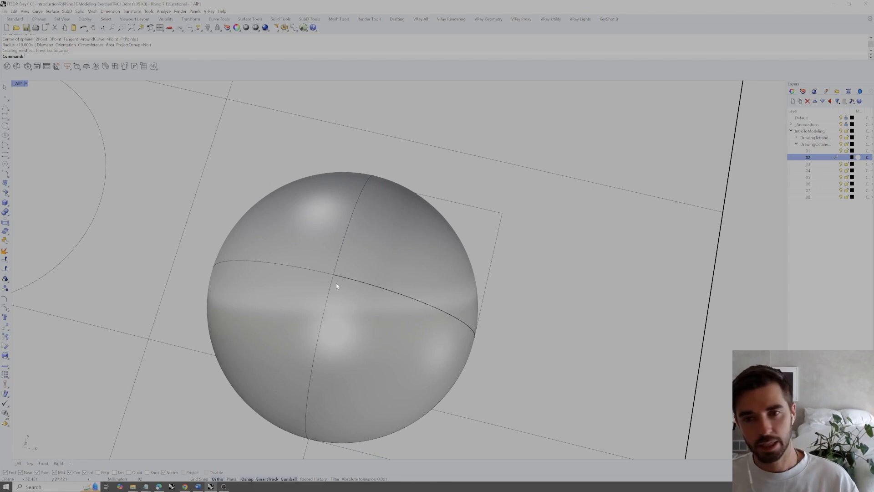
right_click_drag(343, 280, 339, 281)
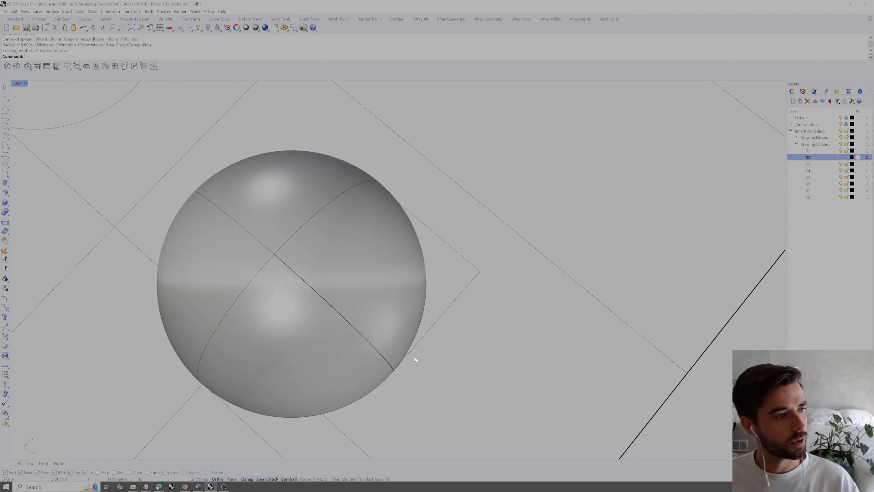
- Create a second sphere centred on the diagonally opposite corner of the square, with its radius reaching the same adjacent corner
right_click(479, 269)
left_click(480, 270)
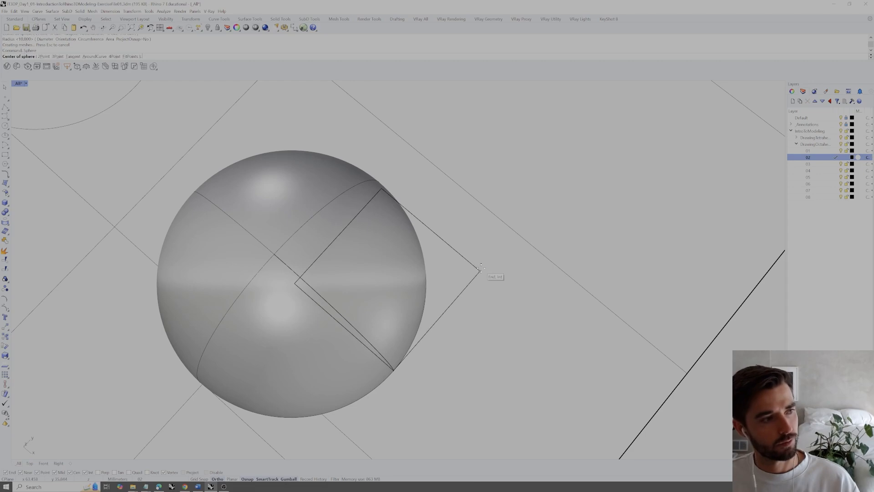
left_click(394, 368)
right_click_drag(395, 365, 420, 337)
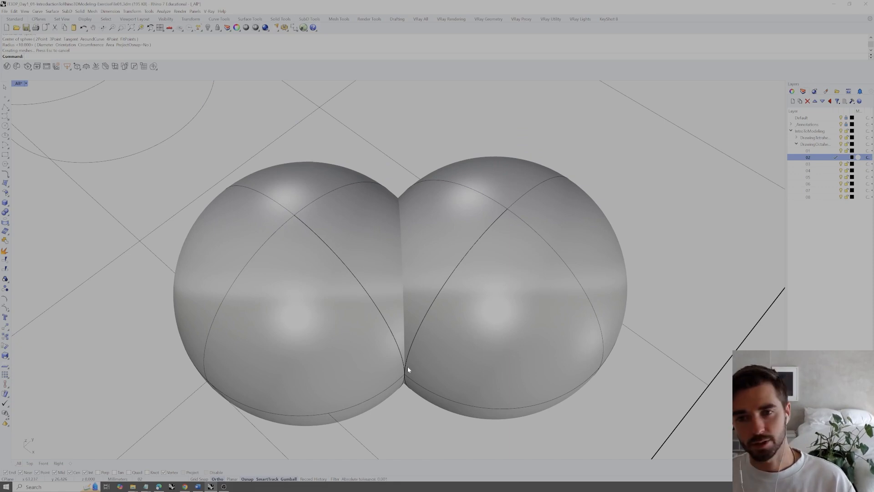
- Create the intersection curve between the two spheres on the layer 02 square
left_click(366, 297)
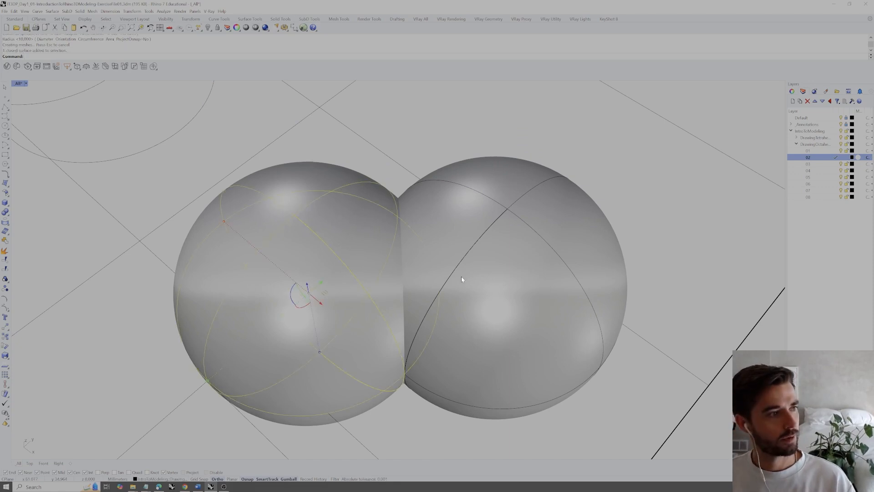
left_click(441, 313)
scroll(424, 339, "down", 2)
left_click(429, 386)
left_click_drag(436, 394, 401, 283)
right_click_drag(401, 285, 413, 318, "shift")
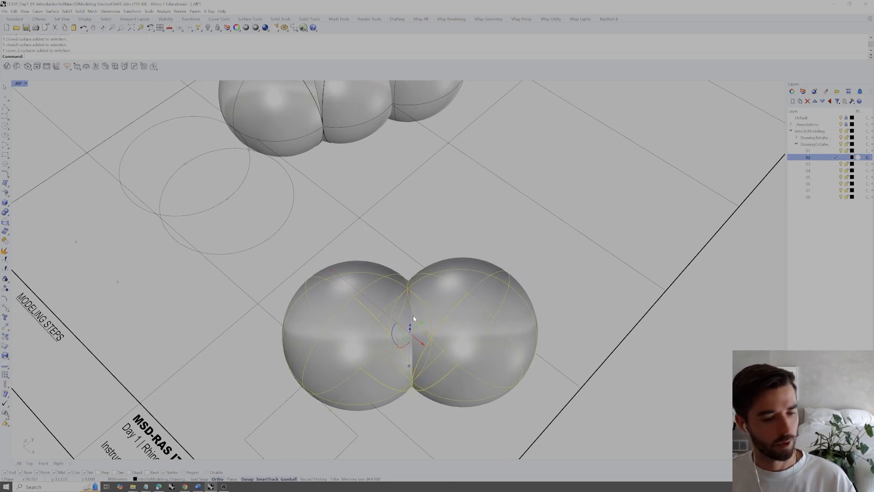
left_click(374, 280)
left_click(477, 292, "shift")
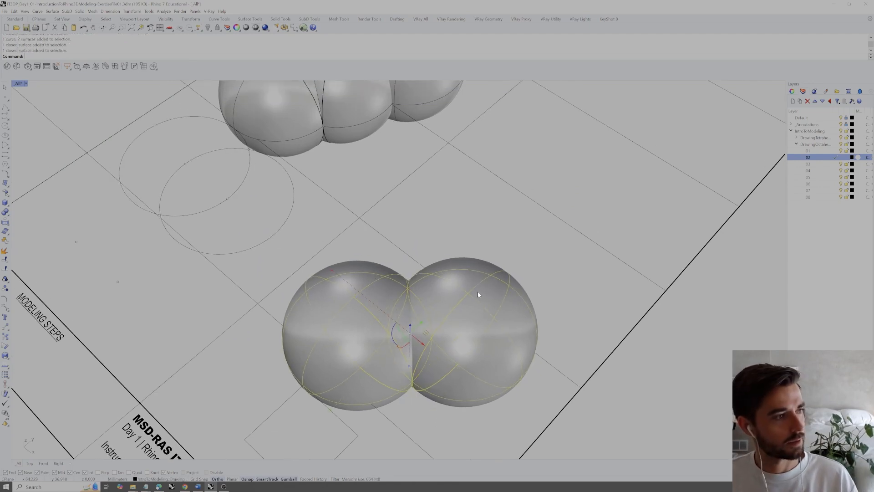
type("Int")
key("Return")
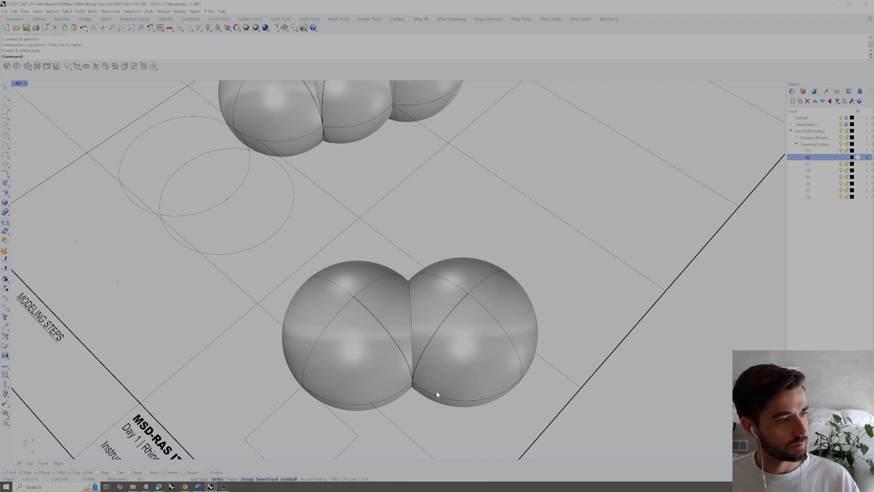
- Copy the square, both spheres and their intersection curve along the Y axis into the next sheet cell
left_click_drag(413, 377, 392, 294)
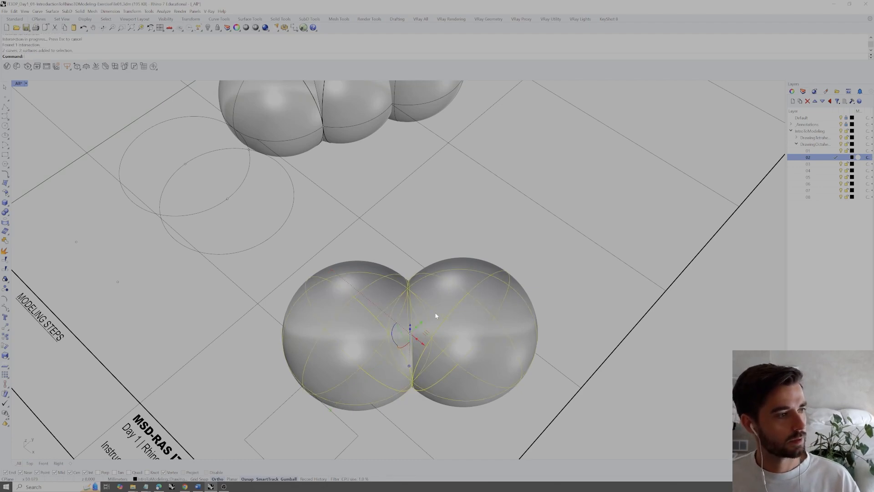
left_click(423, 323)
key("alt+Return")
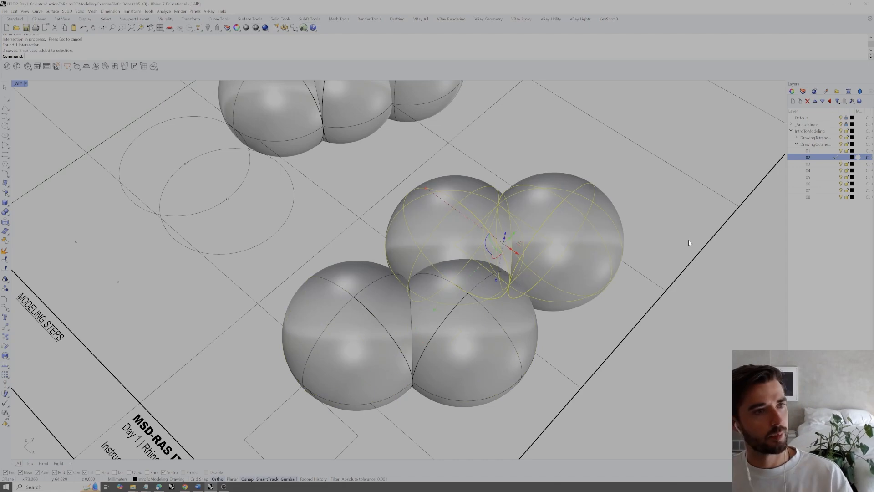
- Assign the copied square, spheres and intersection curve to octahedron layer 03 and make that layer current
right_click(819, 164)
left_click(827, 273)
double_click(826, 166)
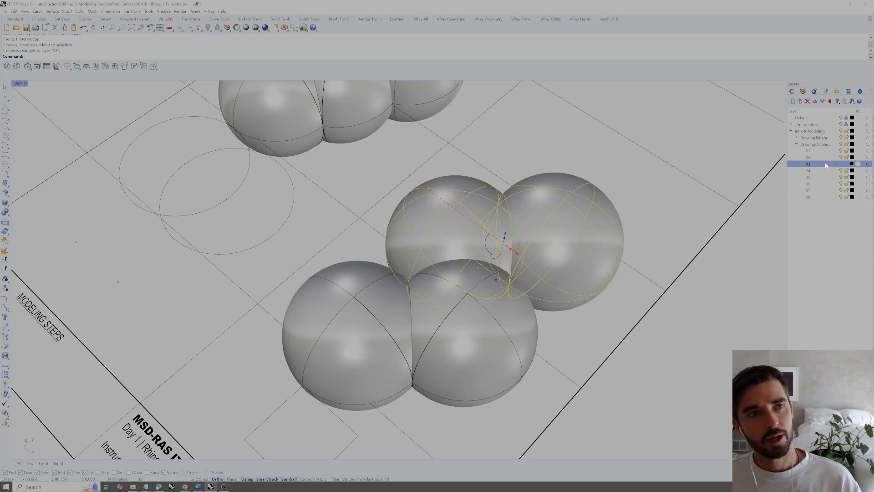
- Delete both spheres from the layer 03 copy, keeping only the square and the intersection circle
right_click_drag(628, 226, 615, 237)
left_click(572, 289)
key("Delete")
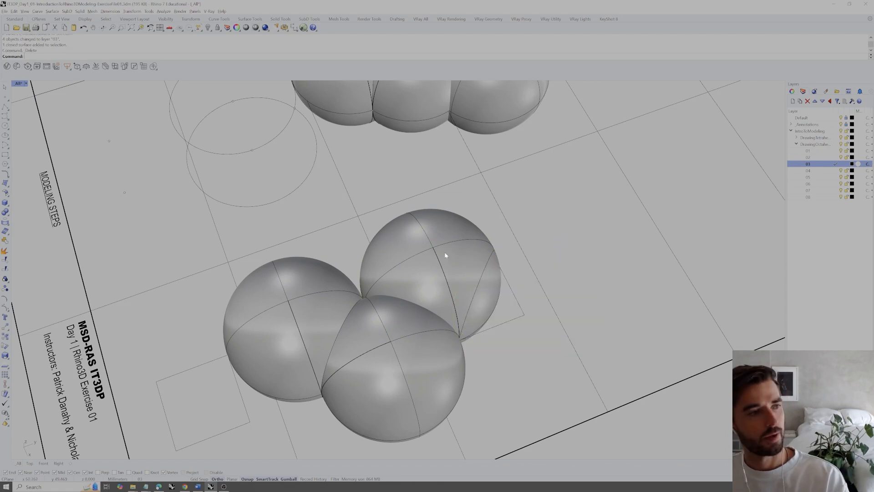
left_click(445, 254)
key("Delete")
right_click_drag(537, 287, 420, 269)
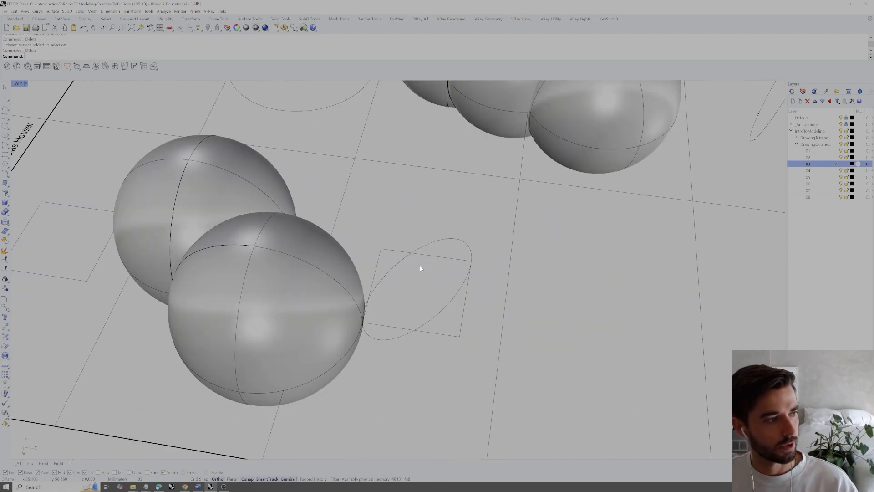
left_click_drag(480, 235, 453, 275)
left_click(474, 251)
right_click_drag(474, 250, 446, 255)
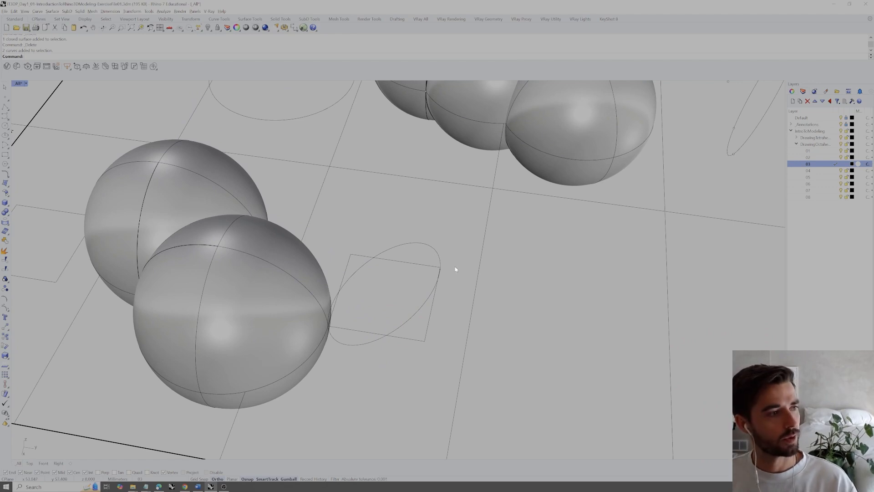
right_click_drag(452, 249, 421, 373)
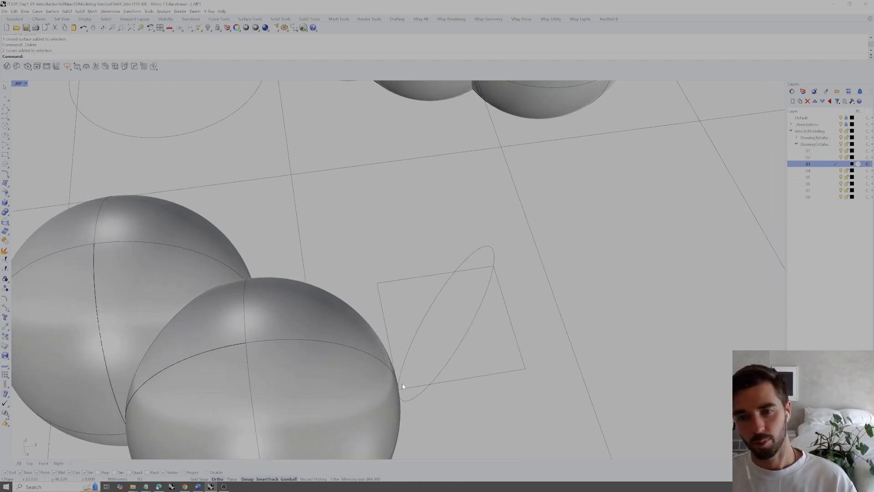
type("sphere")
key("Return")
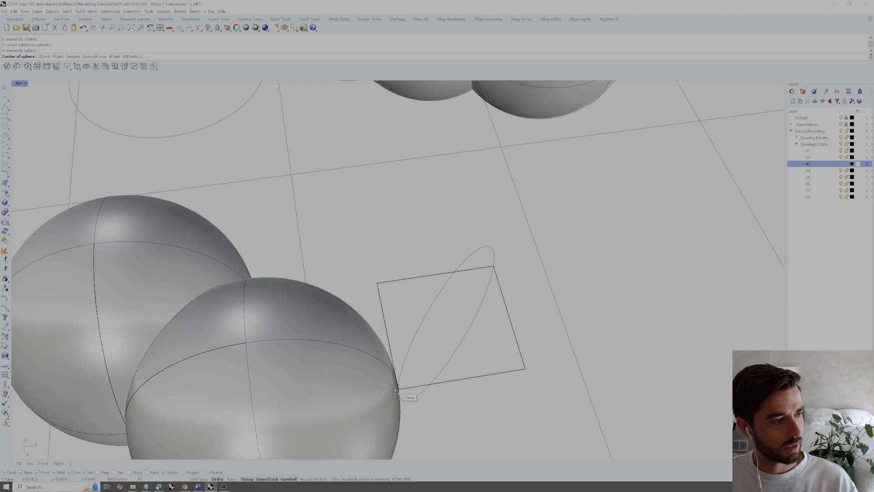
scroll(426, 344, "down", 2)
key("Escape")
- Move the layer 03 square and intersection circle slightly along the Y axis, away from the neighbouring spheres
right_click_drag(478, 341, 449, 330)
left_click_drag(468, 263, 448, 296)
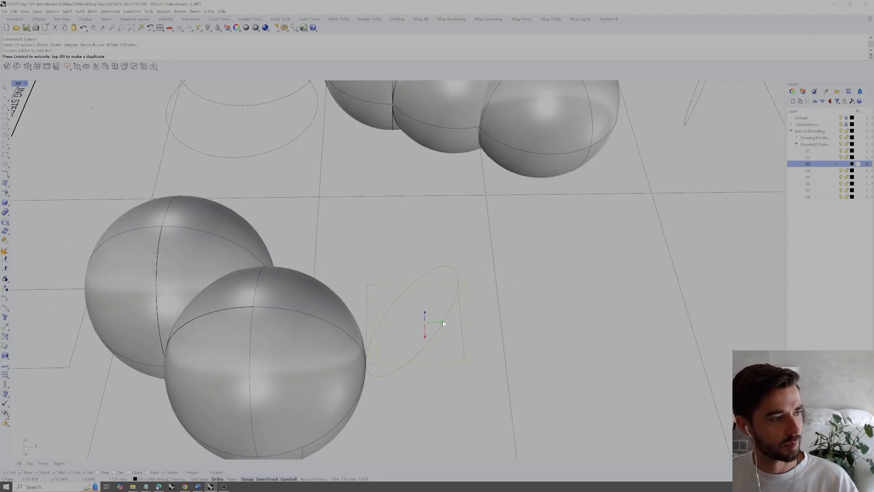
left_click(452, 259)
- Create a sphere centred on a layer 03 square corner touching the circle, with its radius reaching the adjacent corner
key("Return")
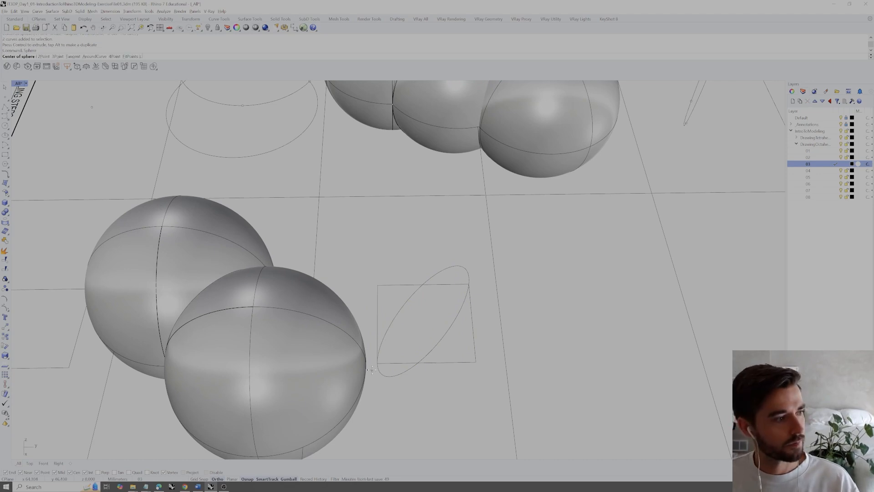
scroll(443, 319, "down", 3)
scroll(427, 324, "up", 3)
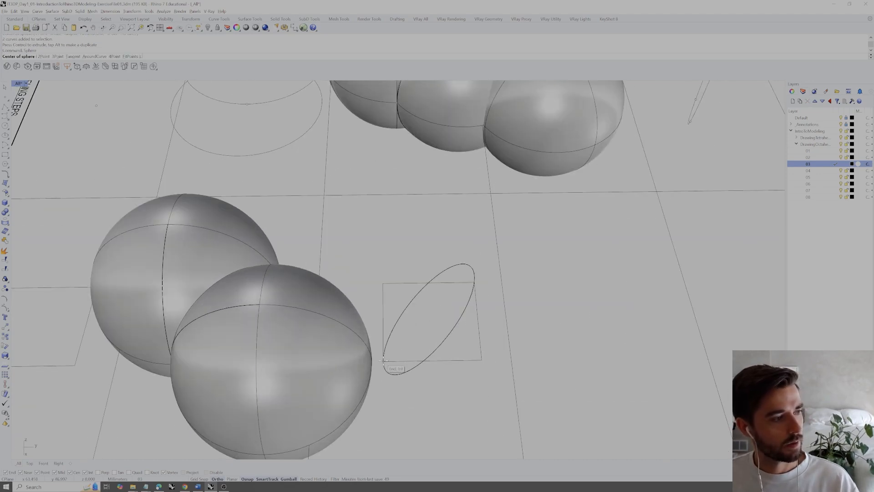
left_click(384, 361)
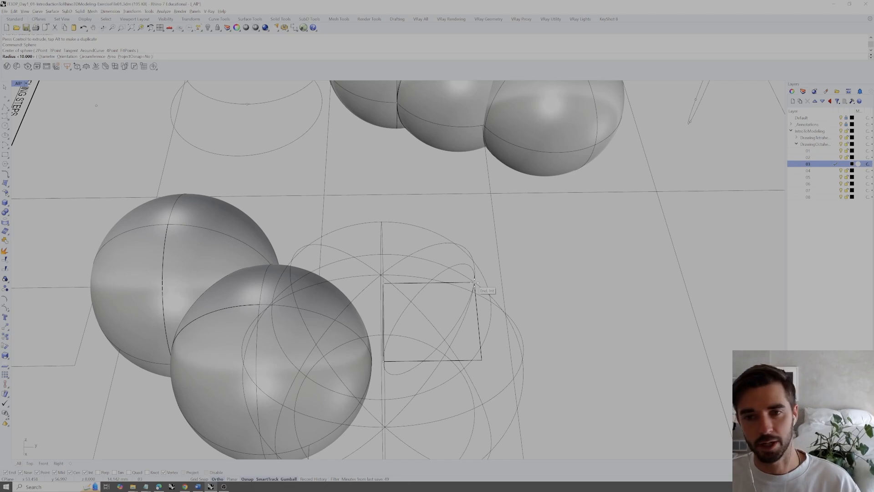
left_click(482, 361)
right_click_drag(462, 318, 434, 306)
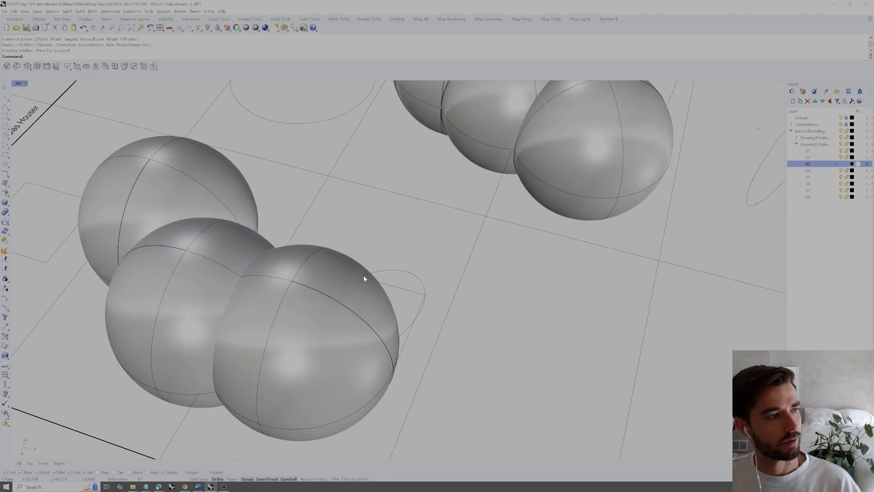
- Copy the layer 03 square, circle and new sphere along the Y axis into the next sheet cell
scroll(363, 277, "up", 3)
scroll(365, 280, "down", 6)
right_click_drag(364, 279, 452, 292)
left_click_drag(456, 283, 366, 419)
left_click(368, 362, "ctrl")
right_click_drag(367, 362, 335, 324)
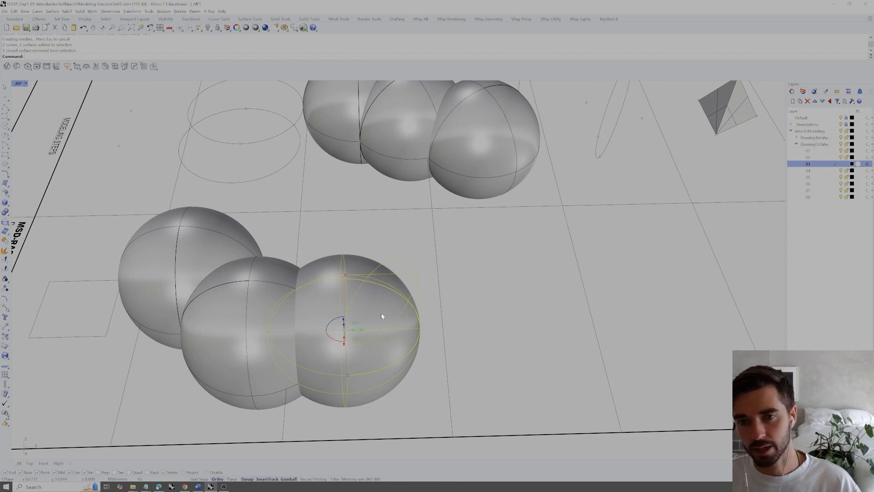
left_click(361, 329)
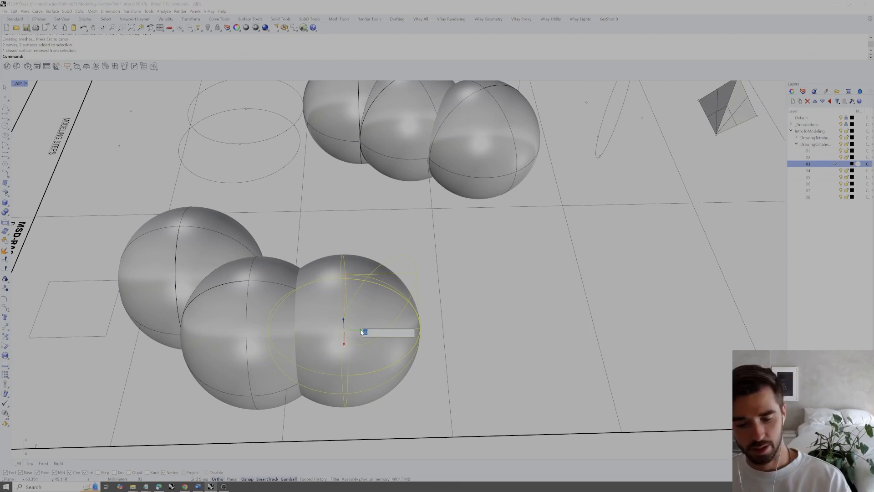
key("Return")
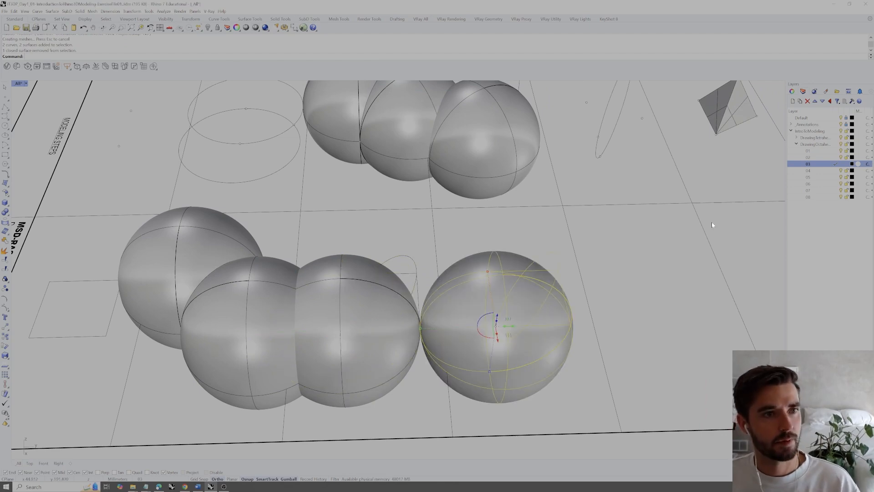
- Assign the copied square, circle and sphere to octahedron layer 04 and make that layer current
right_click(800, 170)
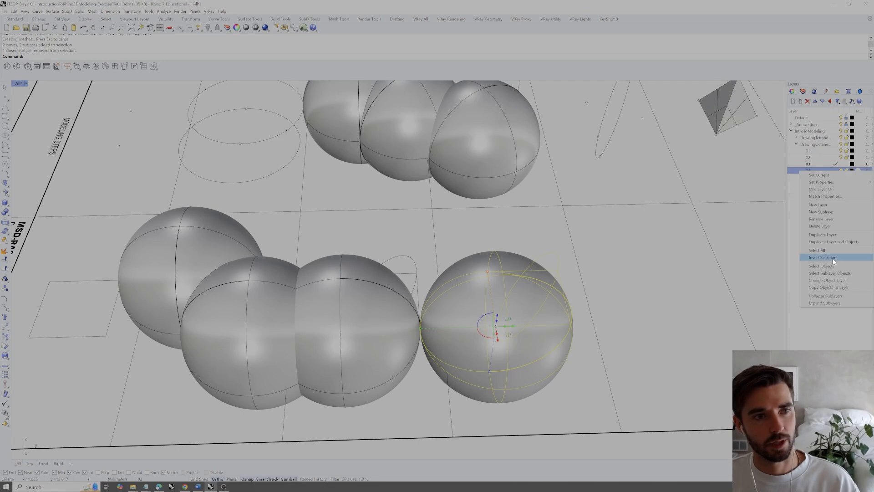
left_click(827, 280)
left_click(836, 170)
right_click_drag(611, 275, 561, 266, "shift")
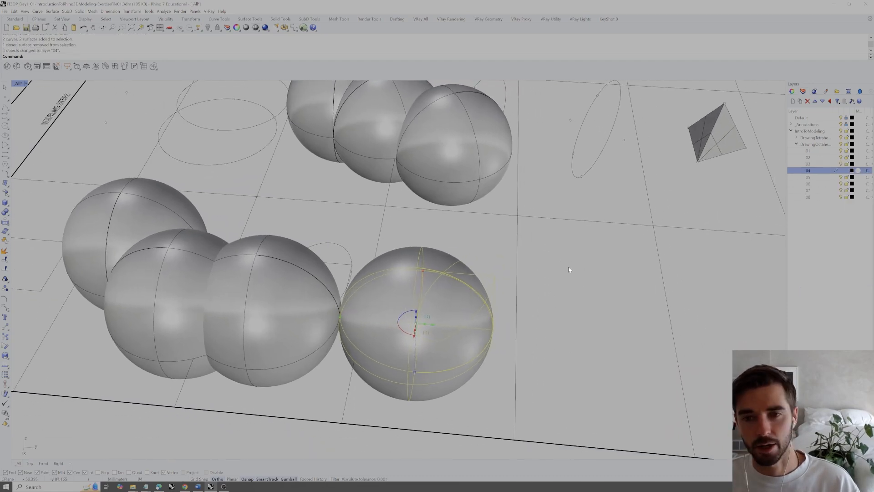
- Create the intersection points between the layer 04 sphere and circle, and delete the sphere
left_click(471, 246)
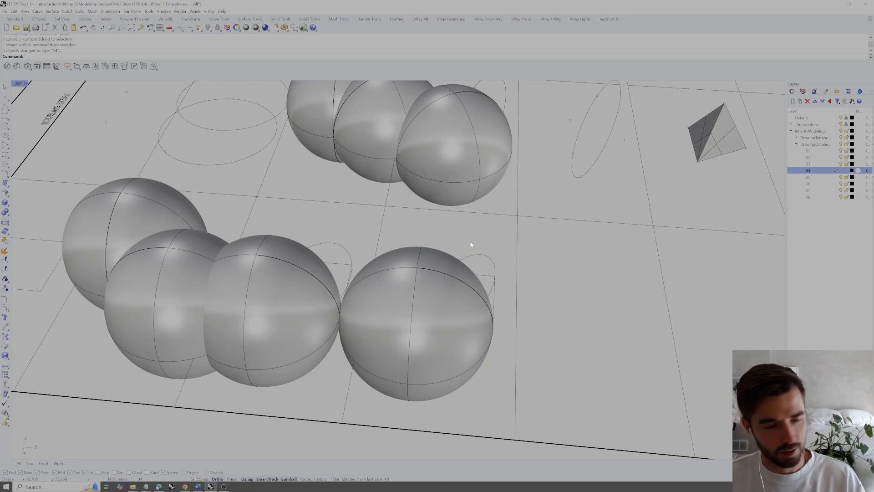
left_click(427, 270)
left_click(467, 256, "shift")
type("intersect")
key("Return")
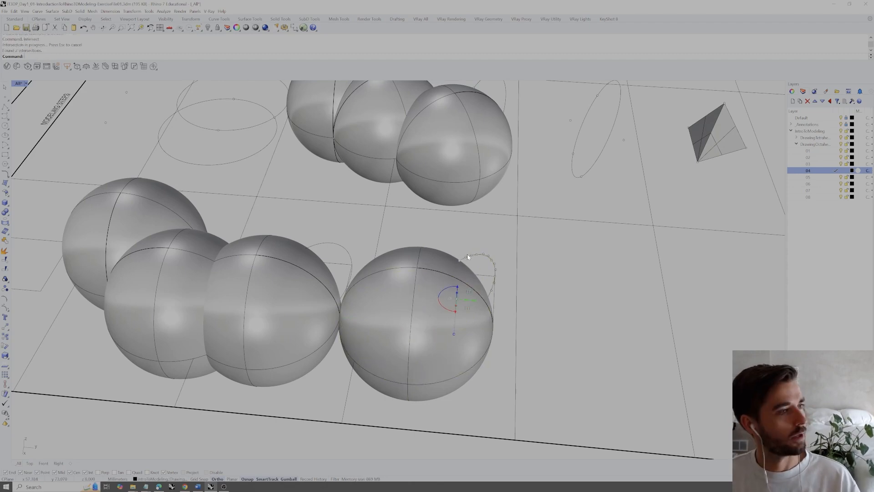
key("Delete")
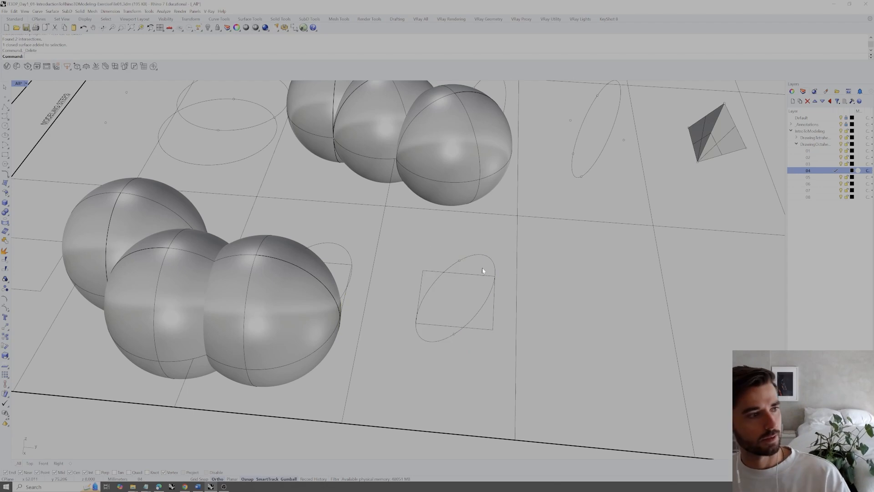
right_click_drag(481, 263, 464, 236)
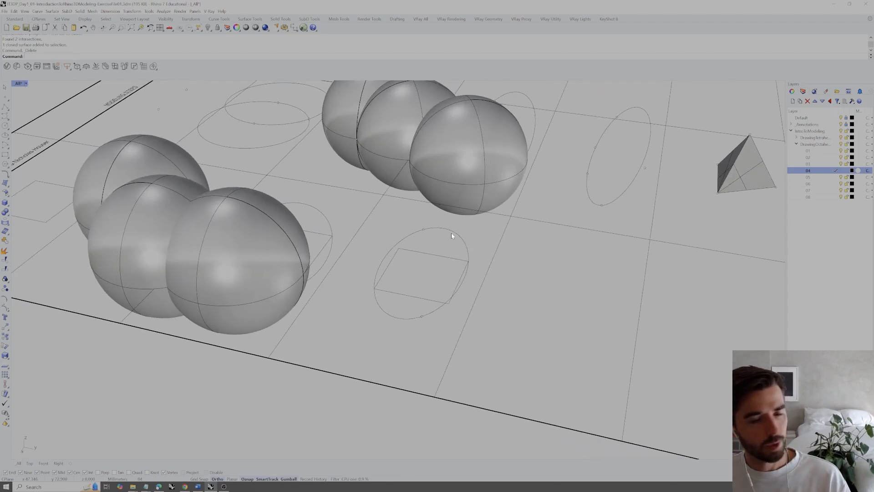
scroll(452, 234, "up", 4)
left_click(452, 234)
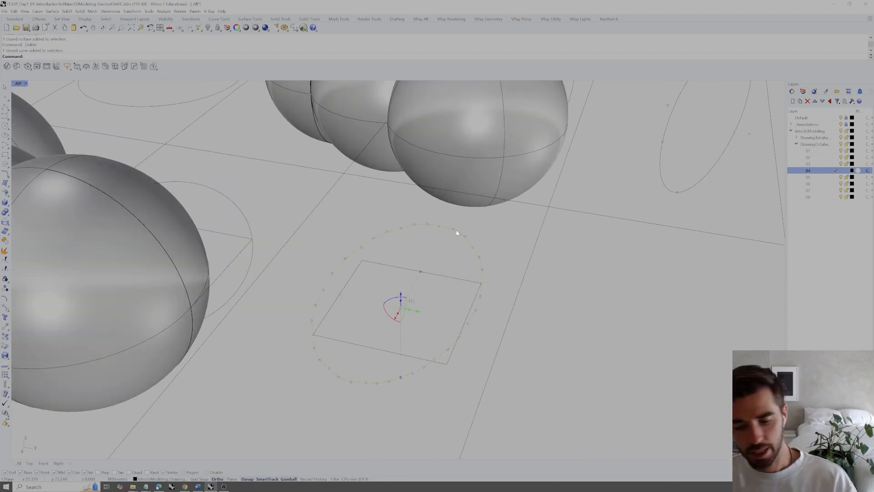
key("Delete")
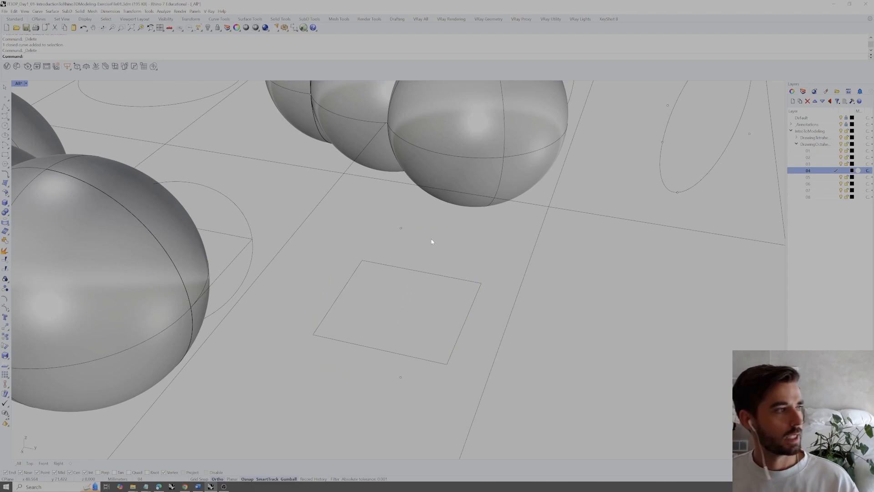
scroll(432, 242, "down", 2)
key("ctrl+z")
scroll(437, 239, "down", 6)
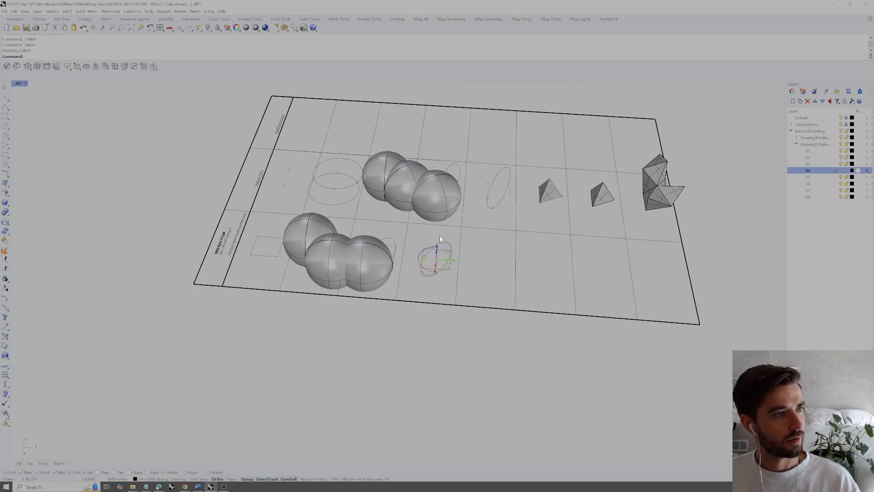
- Delete the circle from the layer 04 copy, keeping only the square and the two intersection points
scroll(440, 238, "up", 5)
left_click(457, 255)
key("Delete")
mouse_move(451, 253)
right_mouse_down()
mouse_move(460, 228)
mouse_move(457, 305)
mouse_move(456, 261)
right_mouse_up()
scroll(456, 261, "up", 5)
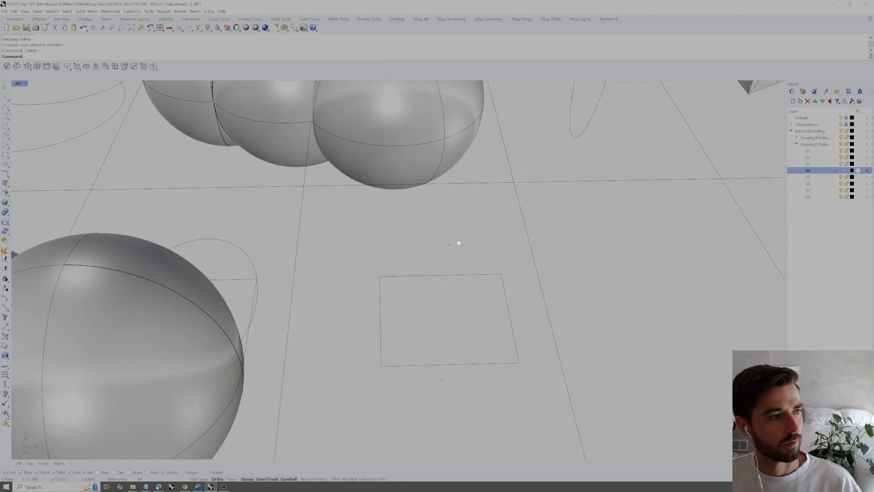
- Copy the layer 04 square and its two intersection points along the Y axis into the next sheet cell
left_click_drag(478, 226, 385, 421)
key("Escape")
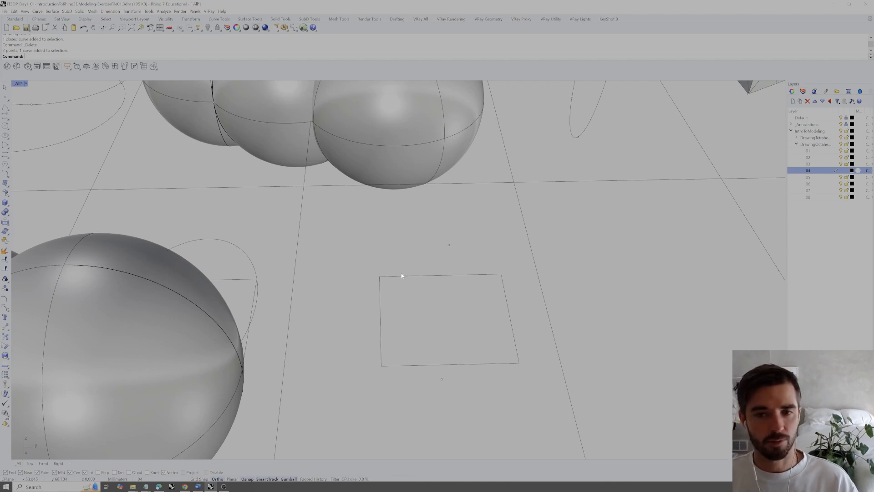
left_click_drag(476, 214, 395, 440)
left_click(464, 318)
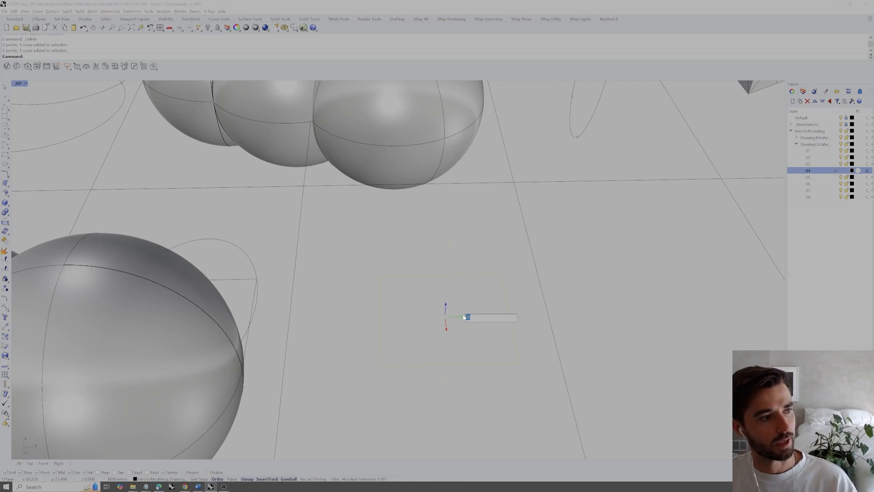
key("alt+Return")
right_click_drag(699, 307, 589, 314, "shift")
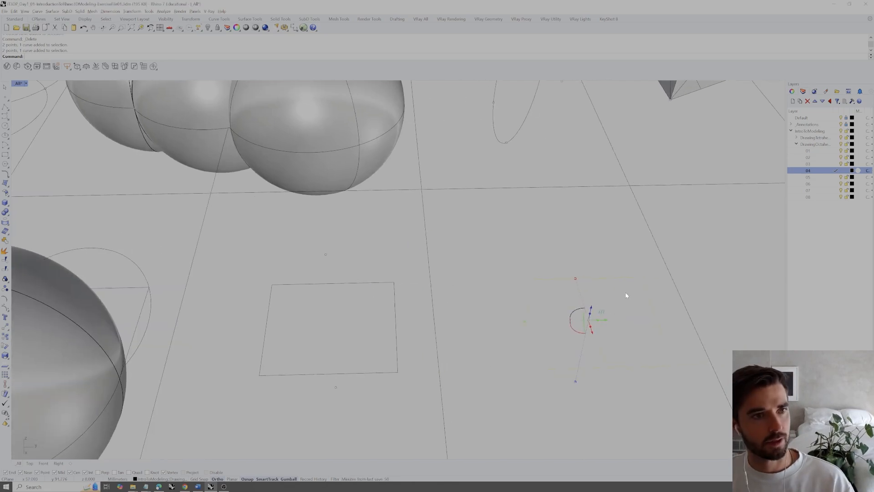
- Assign the copied square and points to octahedron layer 05 and make that layer current
right_click(812, 177)
left_click(820, 286)
double_click(825, 178)
- Start the Point command to add a point object to the layer 05 geometry
right_click_drag(751, 246, 553, 319)
left_click(596, 303)
type("Point")
key("Return")
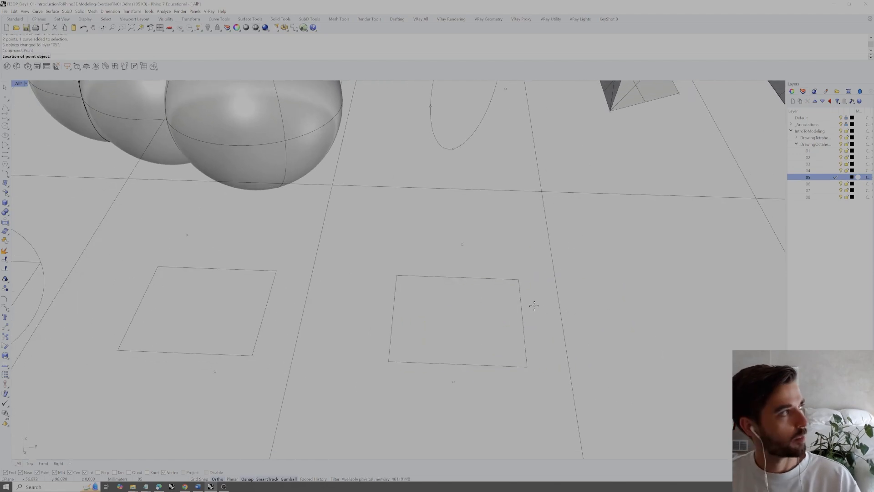
- Place point objects on the four corners of the square between the two existing points, and delete the square curve
left_click(397, 275)
right_click_drag(378, 360, 390, 364)
right_click(392, 362)
left_click(406, 363)
left_click(544, 364)
right_click(542, 337)
left_click(528, 277)
left_click(513, 279)
key("Delete")
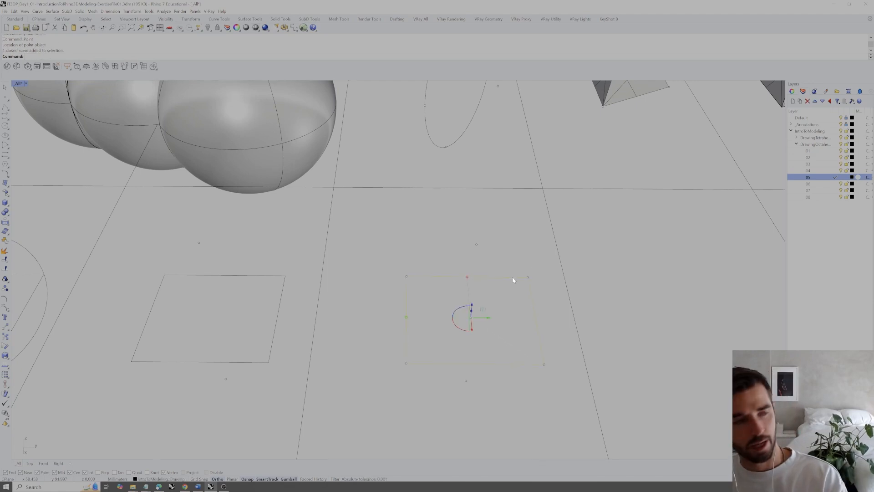
- Select the six octahedron corner points together
right_click_drag(507, 283, 463, 291)
scroll(463, 290, "down", 3)
left_click_drag(475, 244, 389, 364)
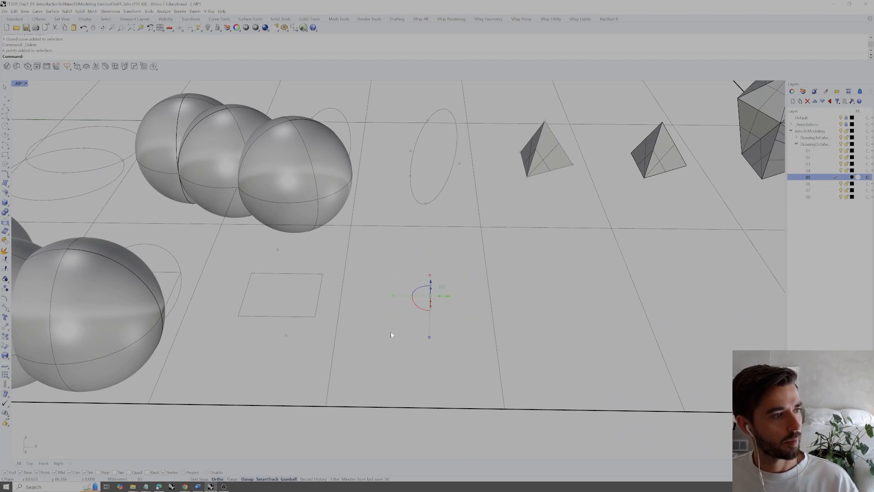
left_click(448, 298)
key("Return")
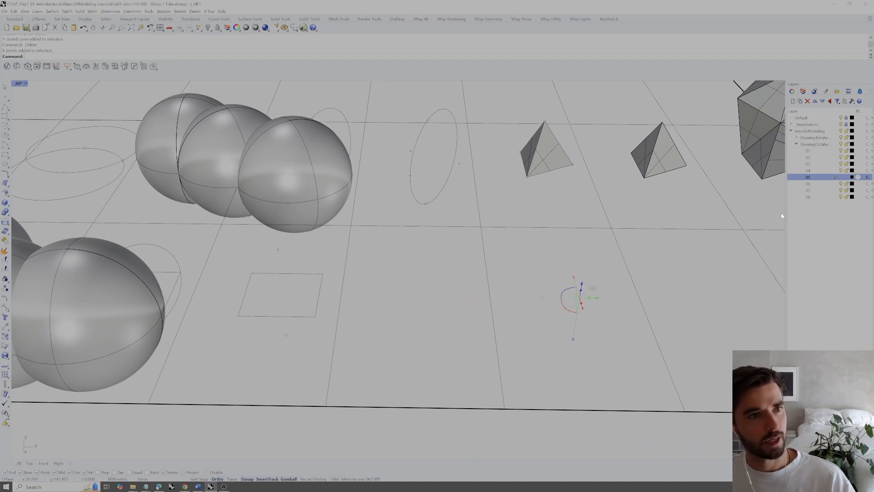
key("ctrl+z")
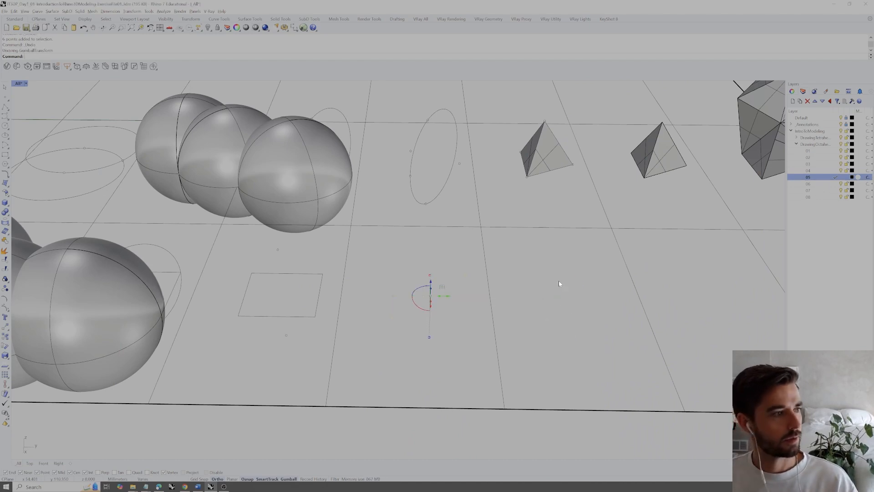
- Copy the six selected points 20 mm along the Y axis into the next grid cell
left_click(449, 299)
type("20")
key("Return")
- Move the copied points to layer 06 and make layer 06 current
right_click_drag(740, 221, 689, 230)
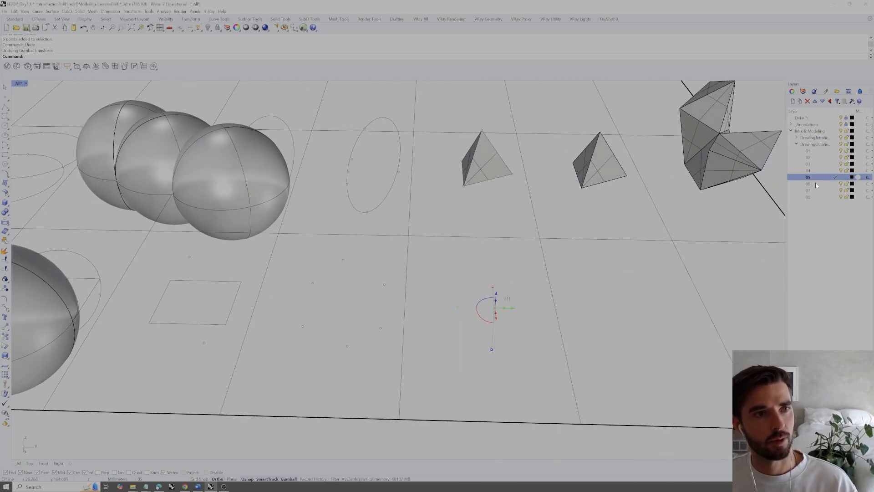
right_click(815, 184)
left_click(824, 286)
double_click(822, 186)
left_click(822, 185)
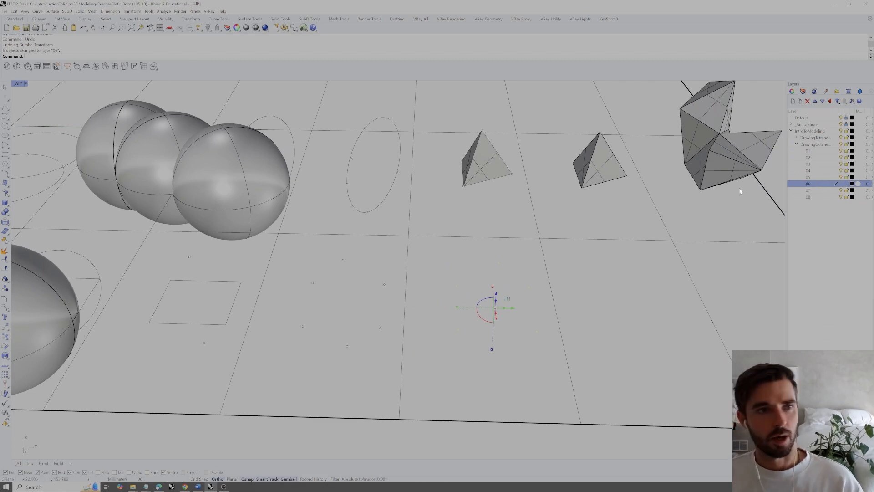
- Create a triangular corner-point surface (SrfPt) between the upper apex point and two adjacent base points of the copied set
left_click(497, 359)
scroll(507, 330, "up", 2)
right_click_drag(507, 330, 489, 344)
type("SrfPt")
key("Return")
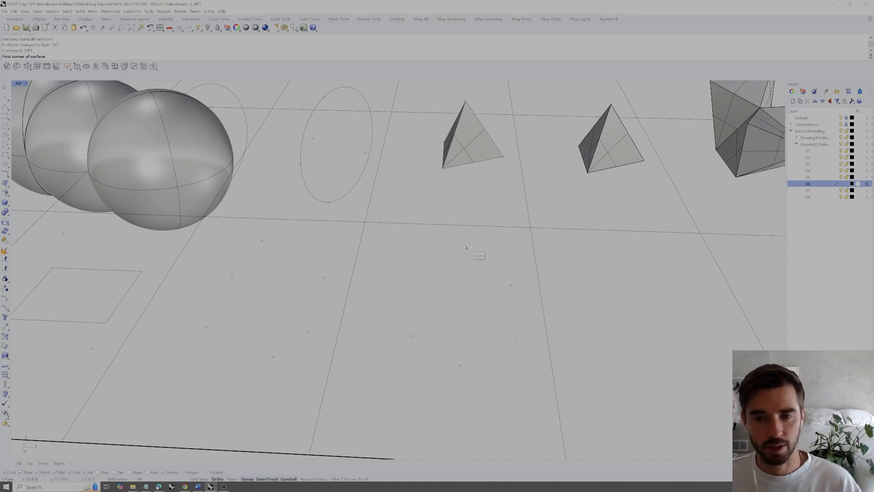
left_click(467, 248)
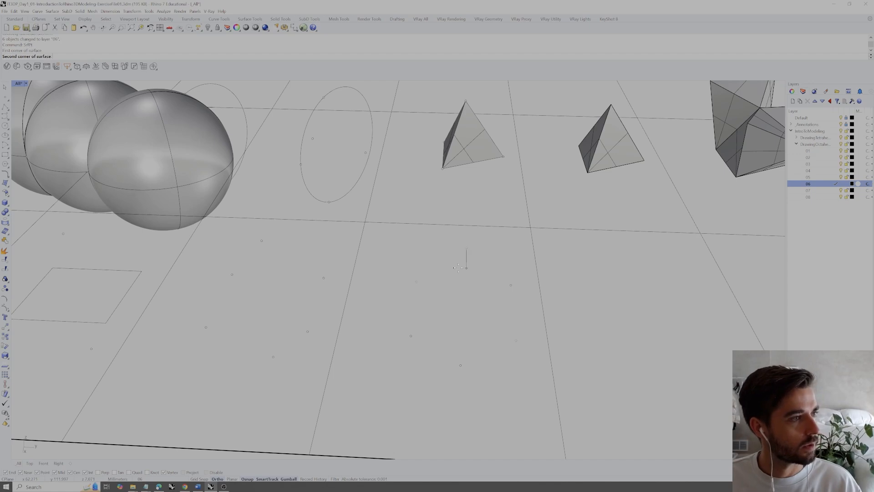
left_click(410, 335)
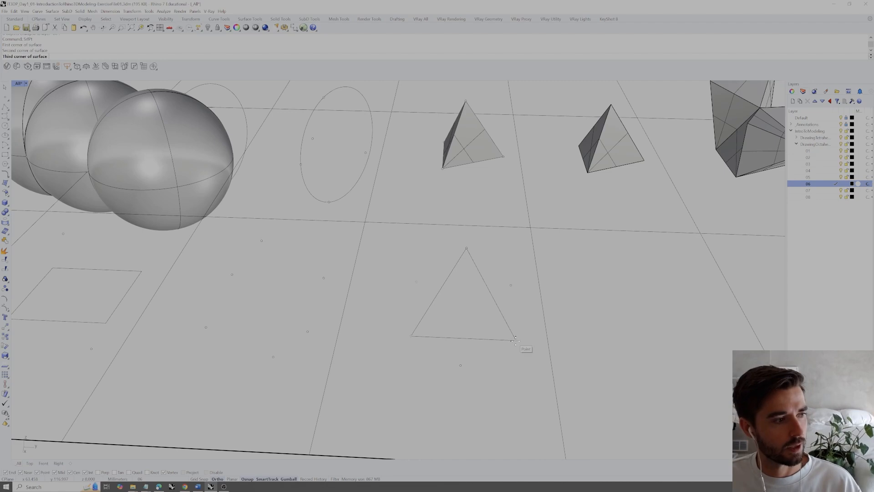
left_click(515, 339)
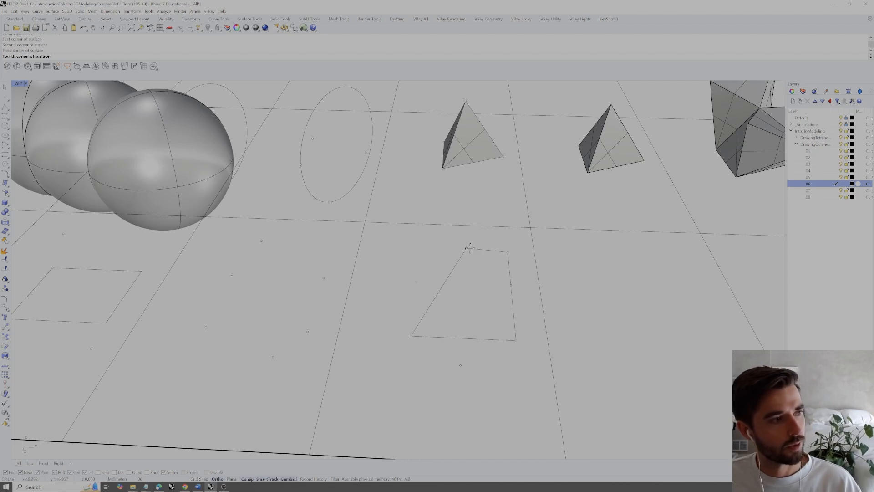
left_click(467, 249)
- Create a second triangular corner-point surface beside the first, sharing its apex and one base point
right_click_drag(468, 250, 445, 265)
right_click(445, 265)
left_click(301, 273)
right_click_drag(364, 314, 366, 349)
left_click(366, 348)
left_click(416, 299)
left_click(346, 247)
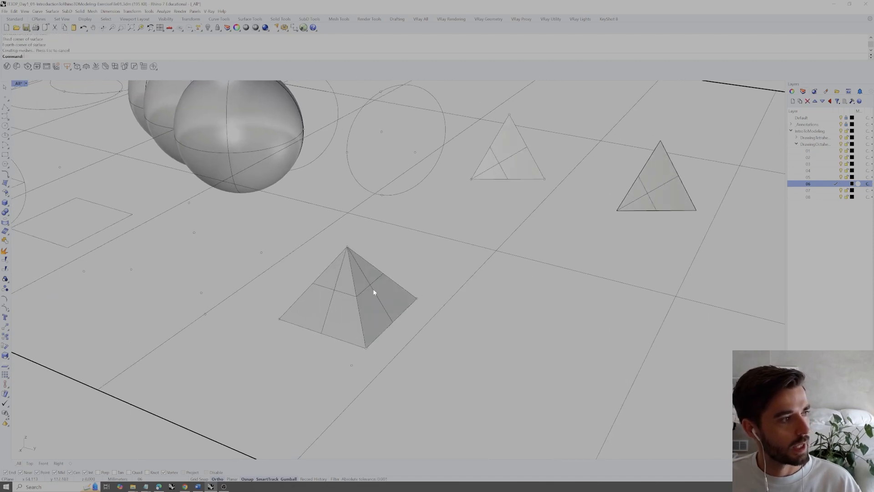
- Zoom to the selected pyramid face and examine the two faces and their open side from different directions
left_click(374, 287)
type("zs")
key("Return")
key("Escape")
scroll(433, 279, "down", 4)
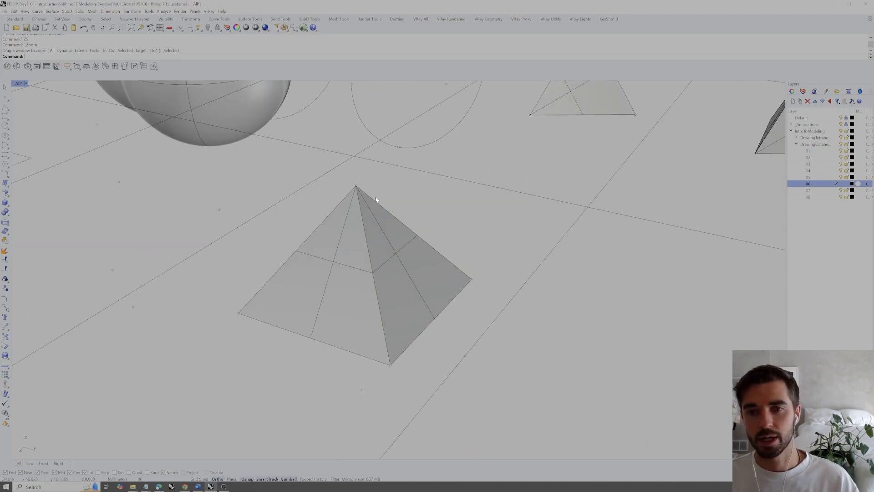
left_click(374, 229)
left_click(353, 236)
left_click(431, 216)
right_click_drag(431, 223, 325, 236)
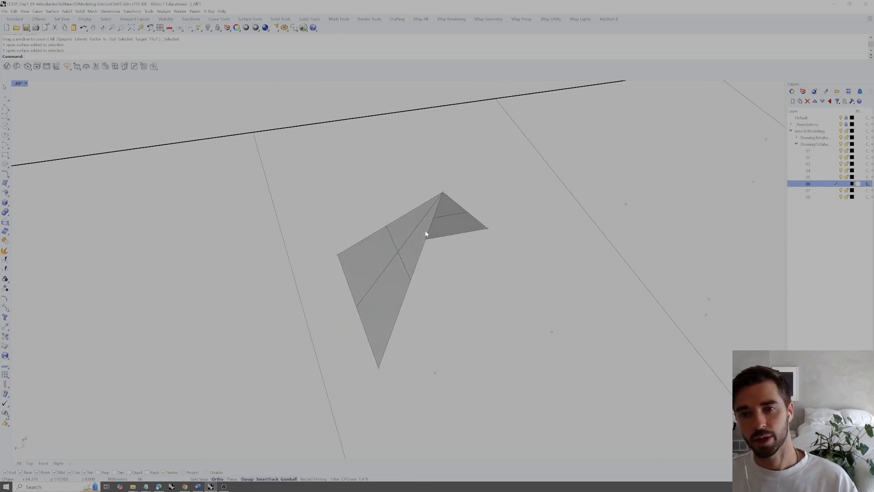
type("zs")
key("Return")
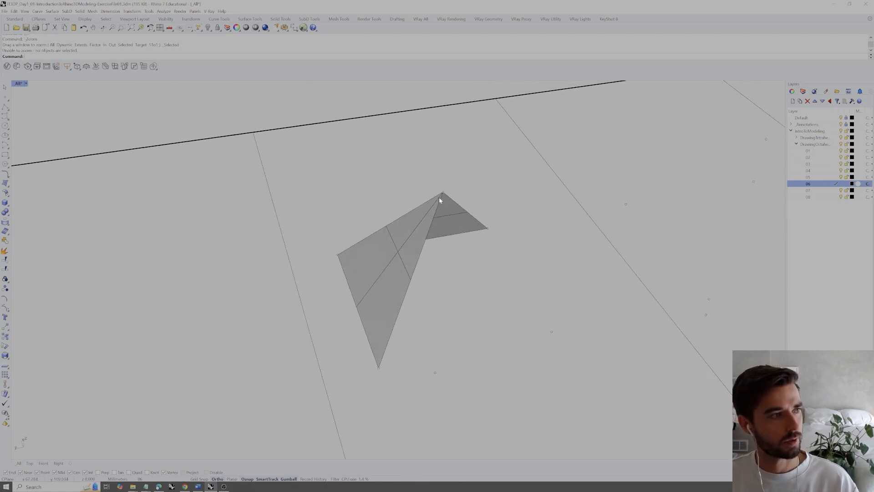
- Create a third triangular corner-point surface on the open side, from the apex to an existing base corner and the free base point
type("srfpt")
key("Return")
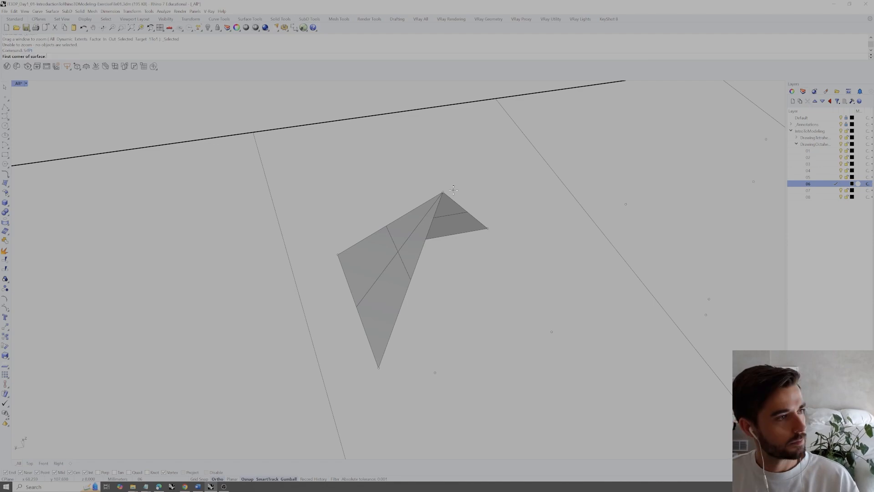
left_click(442, 193)
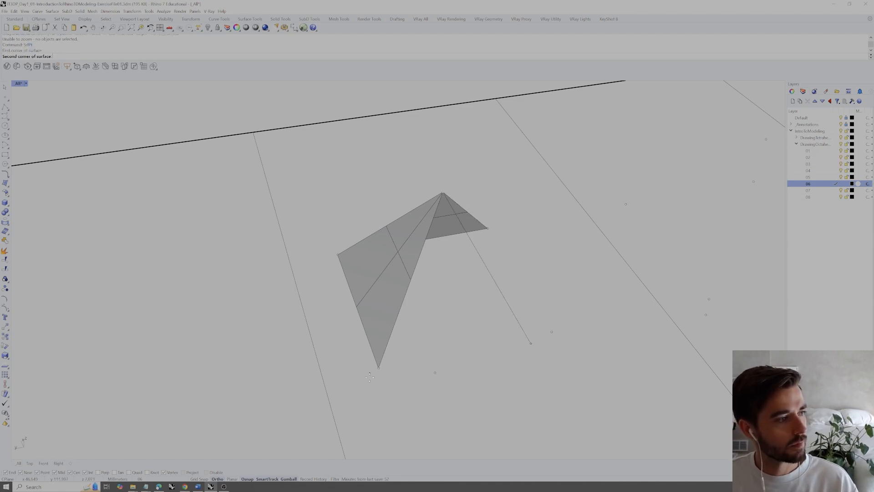
left_click(378, 368)
left_click(552, 331)
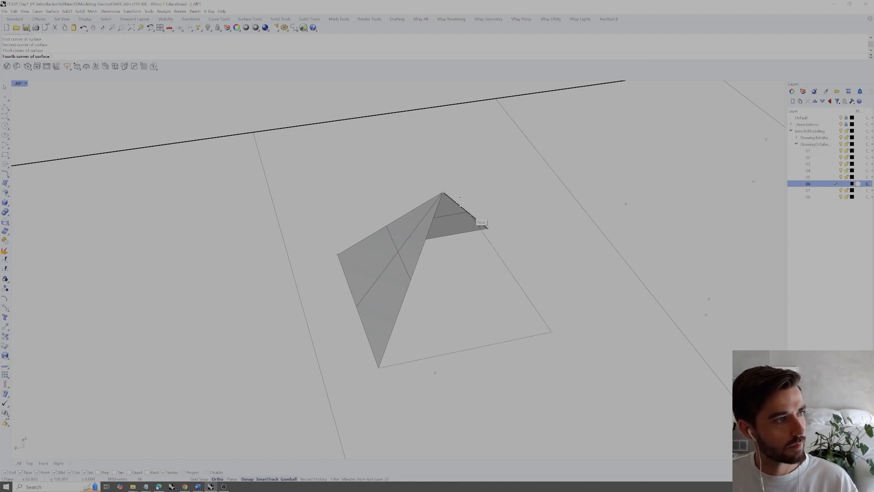
left_click(443, 192)
- Close the last open side of the upper pyramid with a fourth triangular corner-point surface
right_click_drag(447, 196, 416, 212)
key("Return")
left_click(436, 227)
left_click(434, 422)
left_click(556, 321)
- Mirror the upper pyramid faces downward with the 3Point option, using three base corners as the mirror plane
scroll(439, 227, "down", 4)
mouse_move(438, 228)
right_mouse_down()
mouse_move(469, 256)
mouse_move(449, 219)
mouse_move(455, 184)
mouse_move(449, 219)
right_mouse_up()
left_click(469, 255)
left_click(428, 272, "shift")
left_click(402, 255, "shift")
type("M")
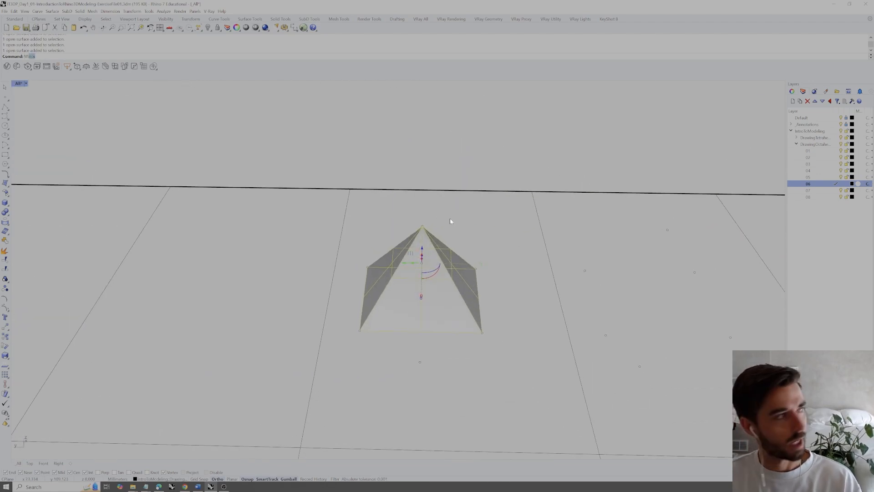
type("irror")
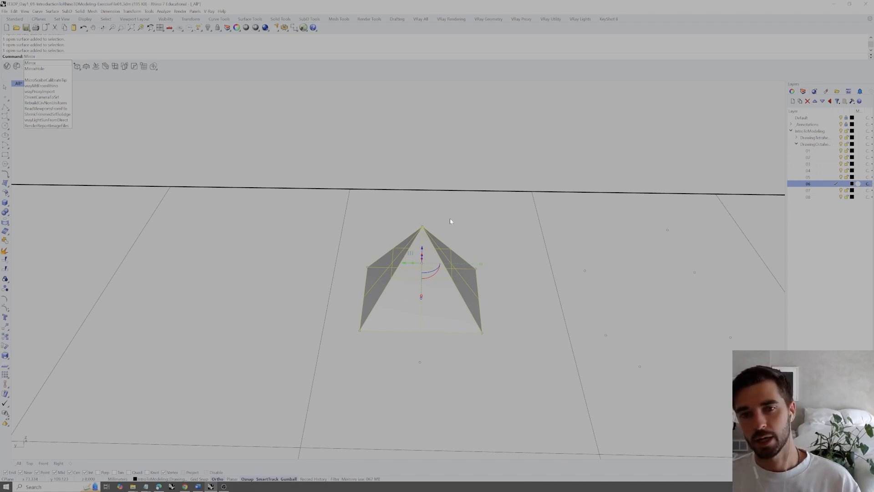
key("Return")
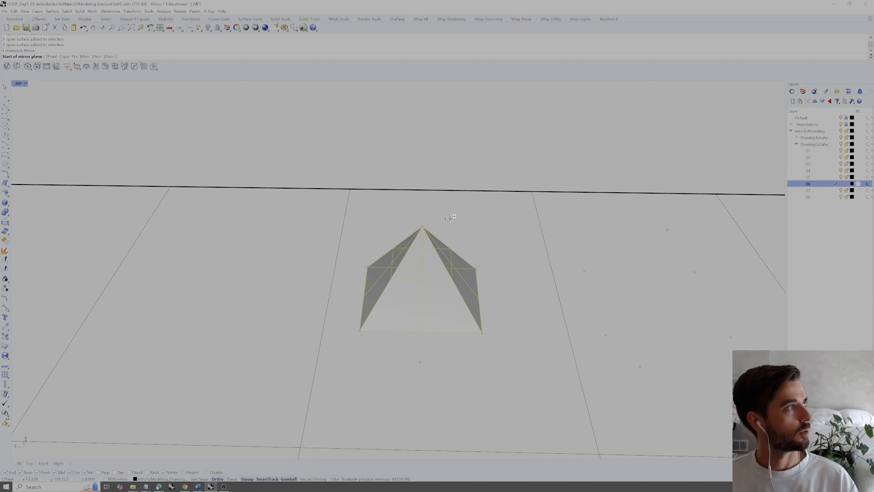
left_click(51, 56)
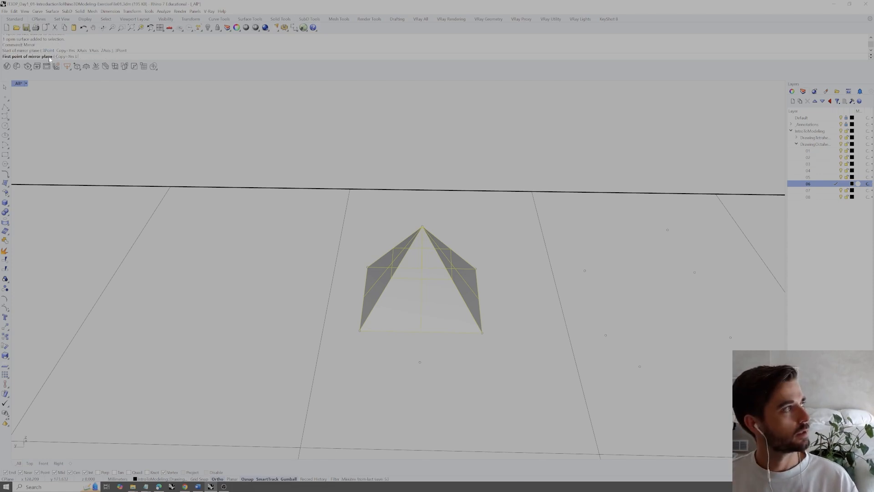
left_click(361, 329)
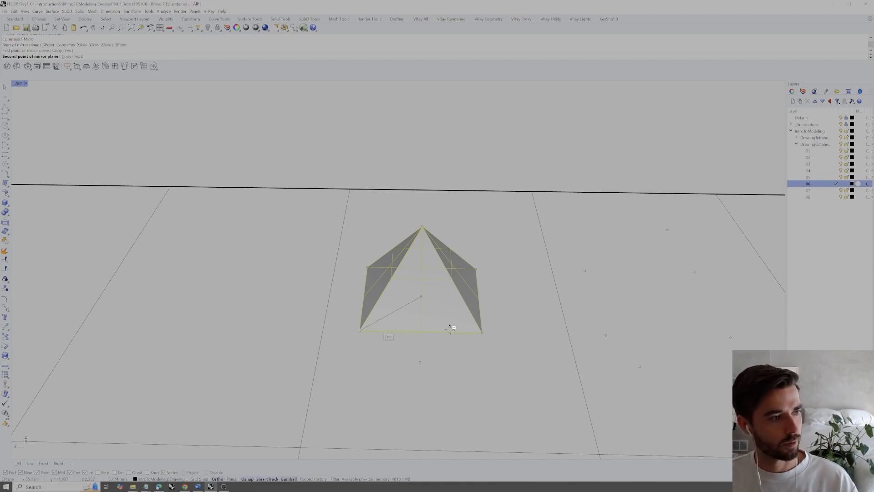
left_click(482, 332)
left_click(477, 270)
- Copy all upper and lower faces of the octahedron along the Y axis into the next grid cell
right_click_drag(477, 271, 396, 322)
left_click(420, 313)
left_click(452, 321, "shift")
left_click(402, 325, "shift")
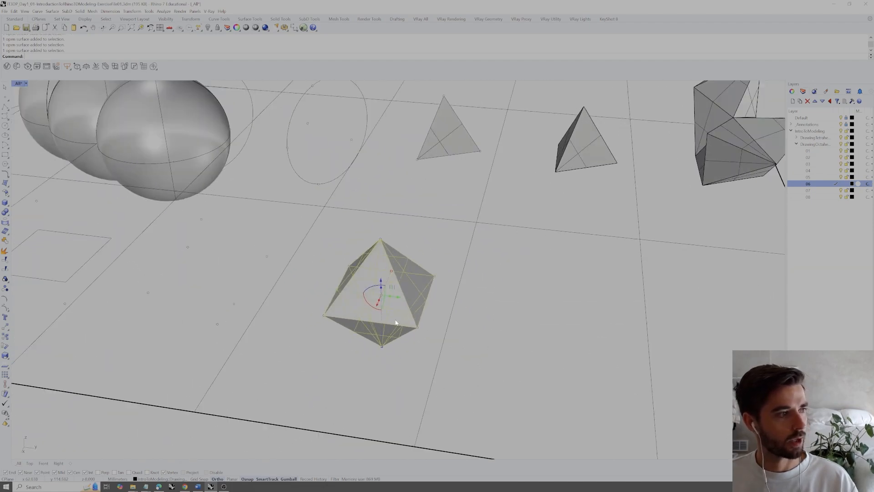
scroll(395, 322, "down", 5)
left_click(407, 305)
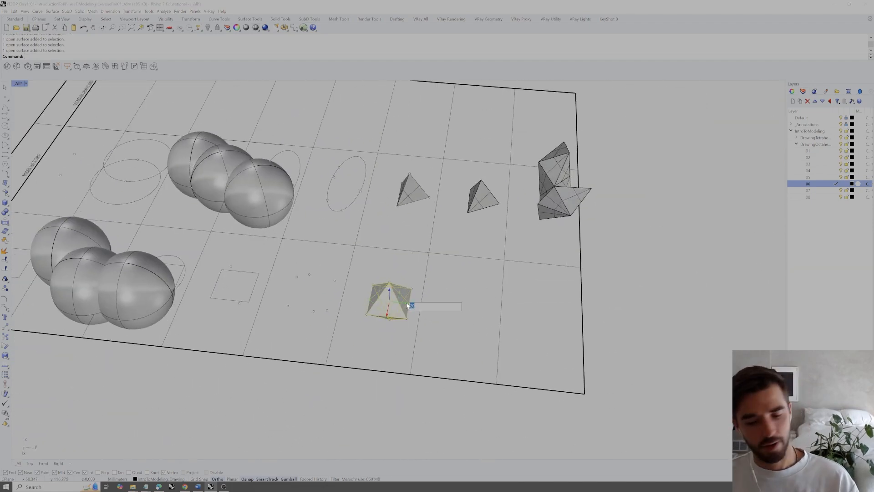
key("alt+Return")
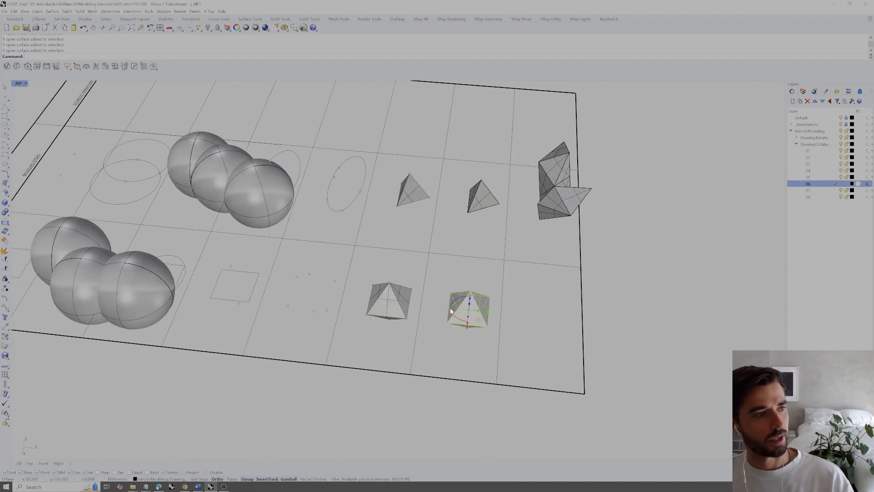
- Move the copied octahedron faces to layer 07 and make layer 07 current
right_click(817, 190)
left_click(833, 299)
double_click(818, 192)
- Join the copied octahedron faces into one closed polysurface and check the object type in its properties
right_click_drag(523, 311, 504, 308)
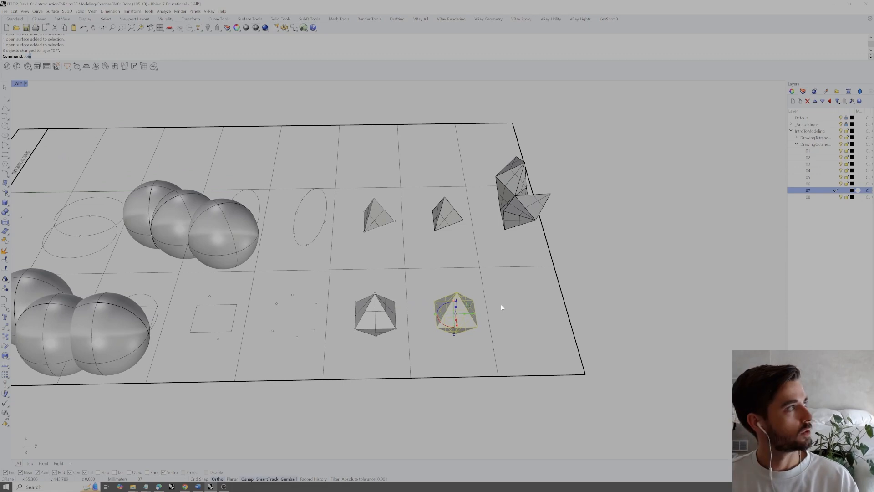
key("Return")
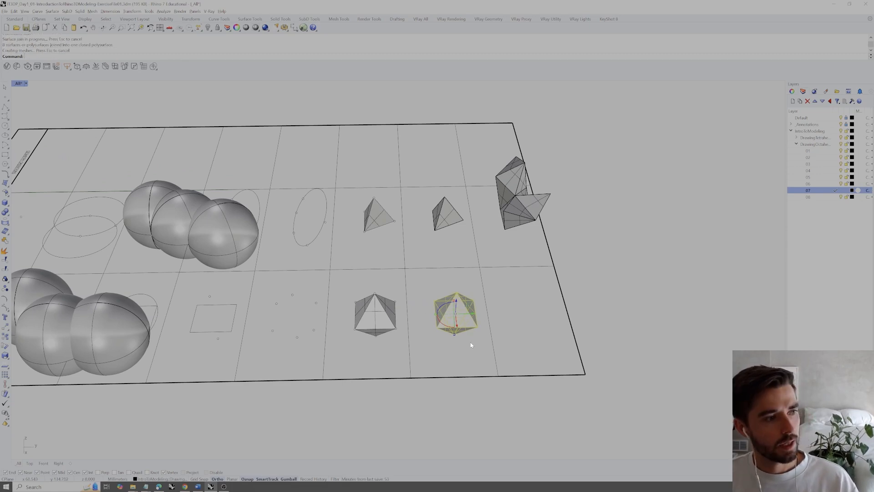
left_click(794, 91)
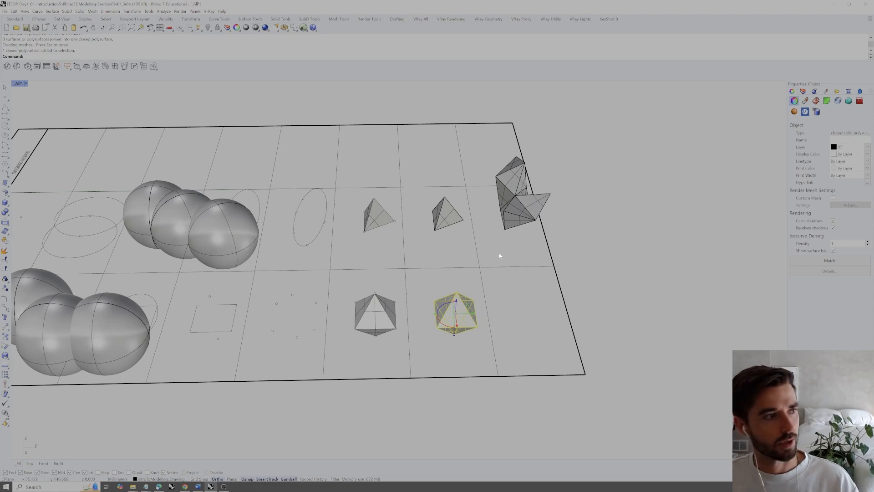
left_click(443, 220)
- Measure the distance between two adjacent base corners of the joined octahedron
scroll(473, 279, "up", 6)
left_click(474, 283)
right_click_drag(474, 282, 510, 296)
type("dist")
key("Return")
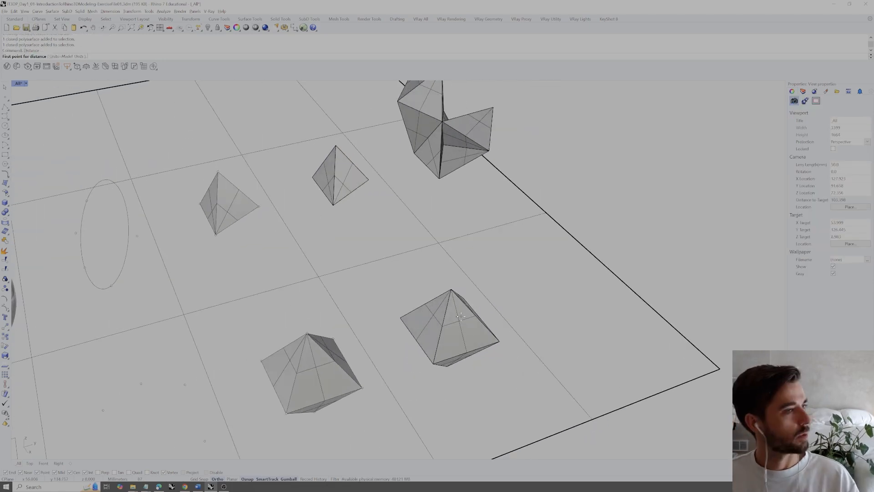
left_click(434, 364)
left_click(491, 339)
- Measure the edge from the joined octahedron's upper apex to one of its base corners
scroll(491, 337, "up", 2)
right_click(491, 338)
left_click(442, 278)
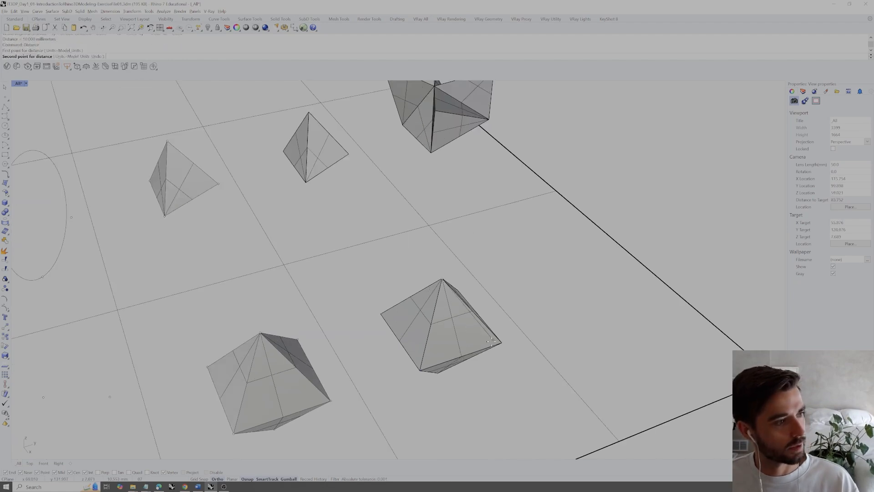
left_click(501, 343)
- Measure another upper edge of the joined octahedron and the lower edge running from its bottom apex to a base corner
right_click(501, 343)
left_click(442, 279)
right_click_drag(421, 373, 412, 362)
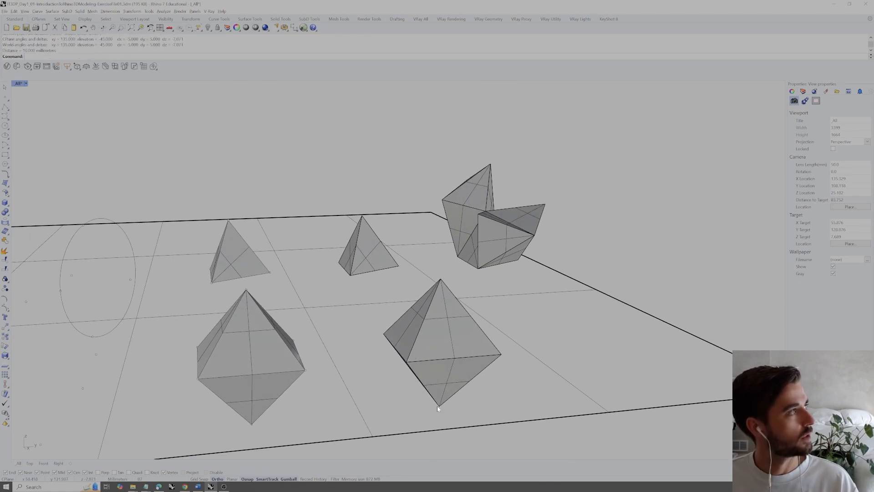
left_click(501, 355)
mouse_move(501, 355)
right_mouse_down()
mouse_move(485, 367)
mouse_move(492, 360)
right_mouse_up()
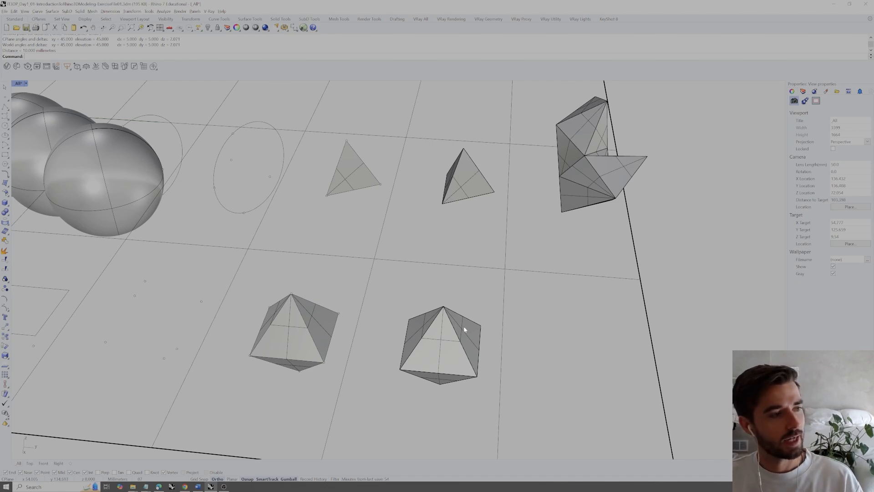
- Copy the joined octahedron 20 mm along the Y axis into the last grid cell of the row
right_click_drag(470, 330, 440, 328, "shift")
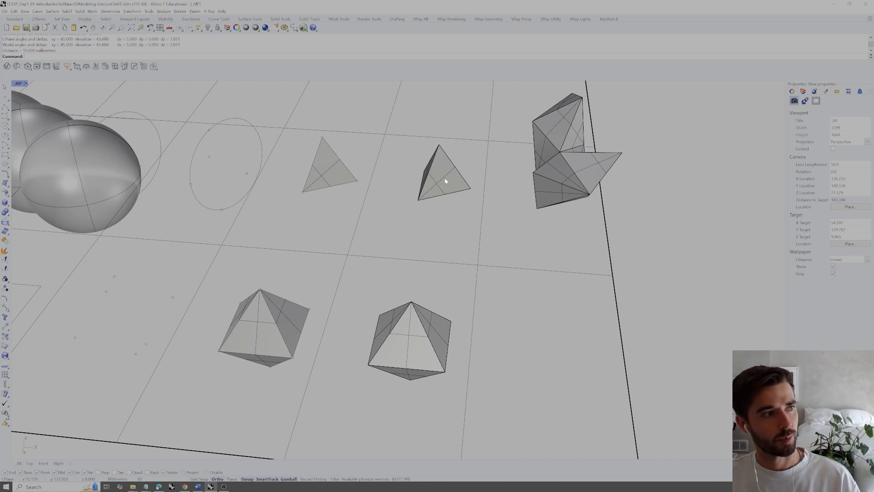
left_click(438, 323)
left_click(442, 278)
left_click(433, 334)
left_click(429, 343, "alt")
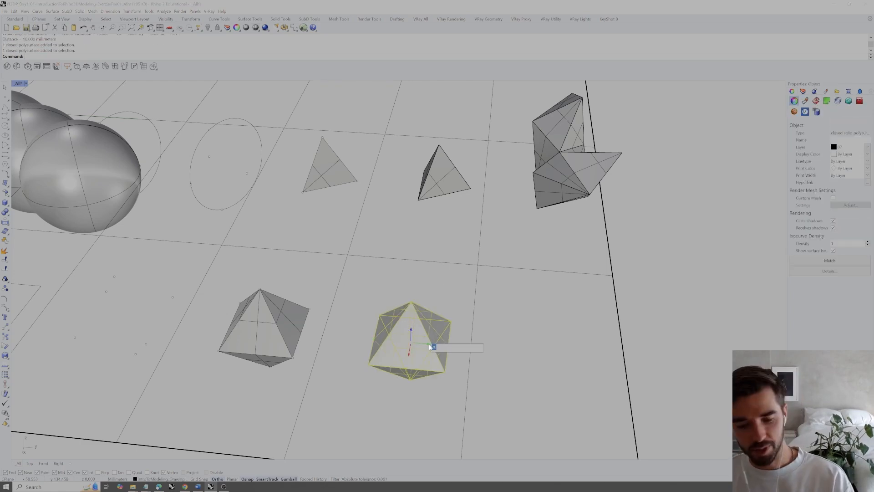
type("20")
key("Return")
- Move the new octahedron copy in the last grid cell to layer 08 and make that layer current
left_click(803, 91)
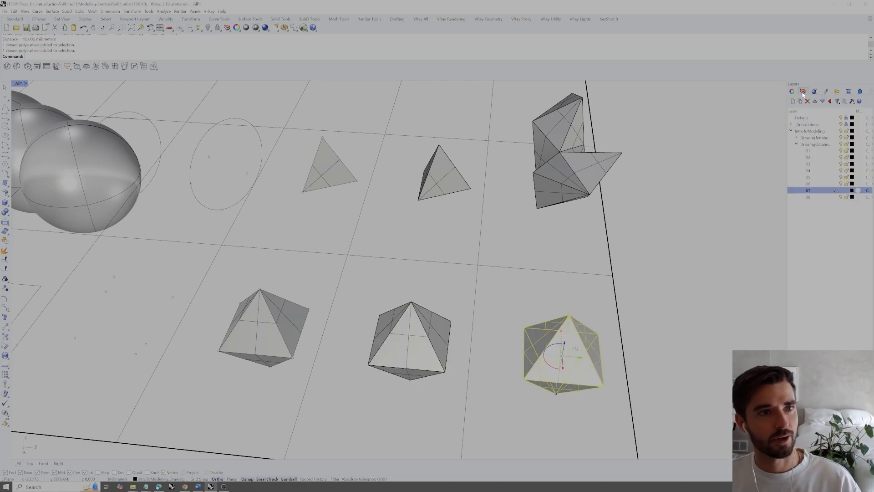
right_click(826, 196)
left_click(824, 305)
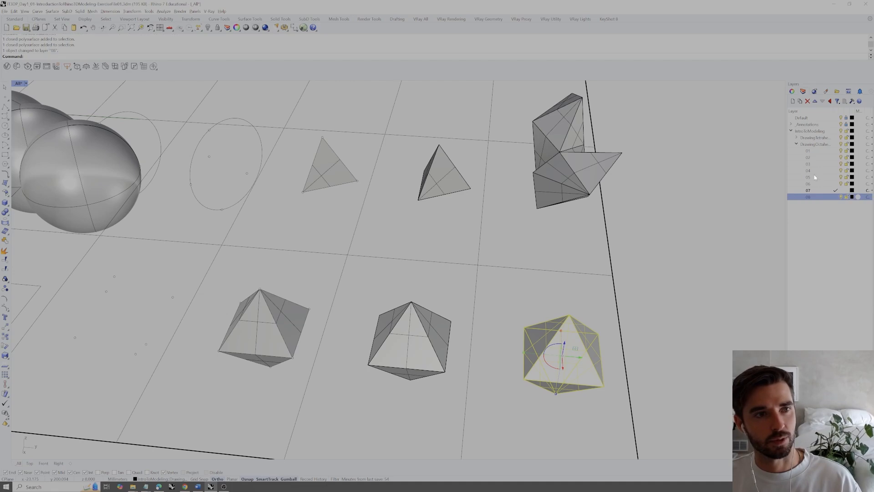
double_click(821, 199)
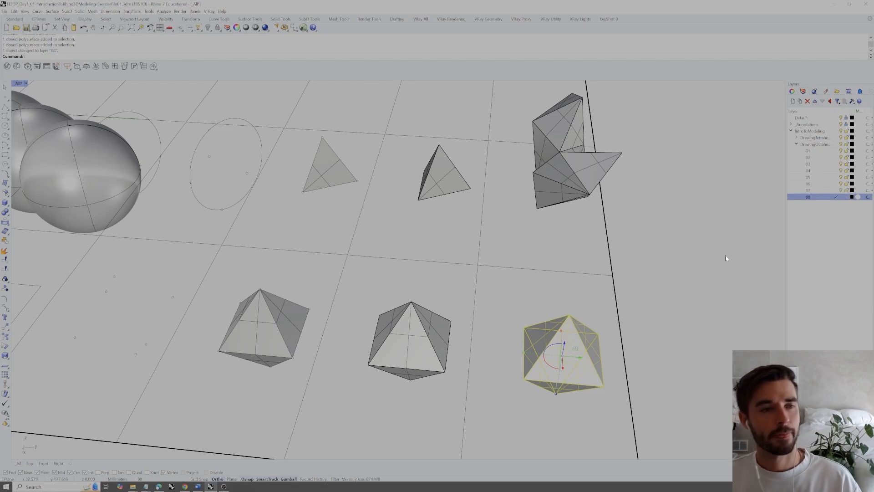
left_click(669, 256)
- Orient a copy of the last octahedron with Orient3Pt, swapping its apex and side corner as targets so both solids share a face
right_click_drag(661, 262, 635, 266, "shift")
left_click(533, 351)
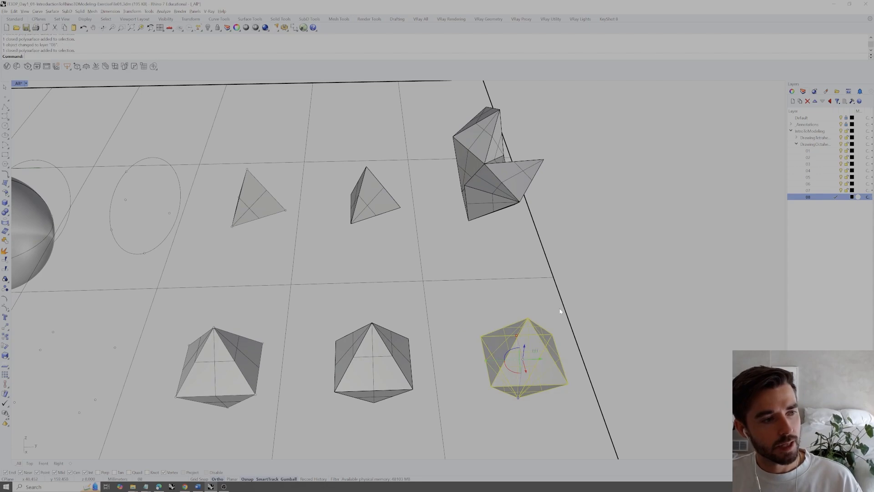
left_click(564, 301)
right_click_drag(603, 319, 501, 337, "shift")
left_click(494, 345)
type("Orient3Pt")
key("Return")
right_click_drag(495, 341, 447, 337)
left_click(434, 326)
left_click(438, 408)
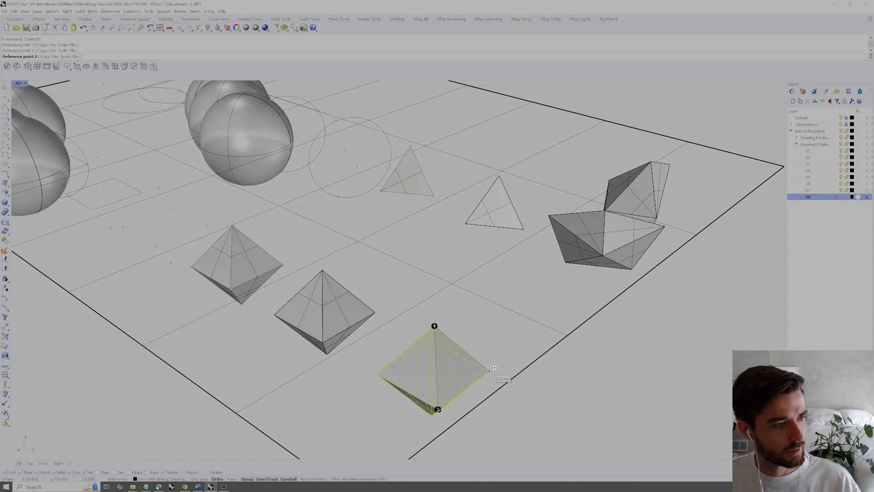
left_click(489, 371)
left_click(488, 371)
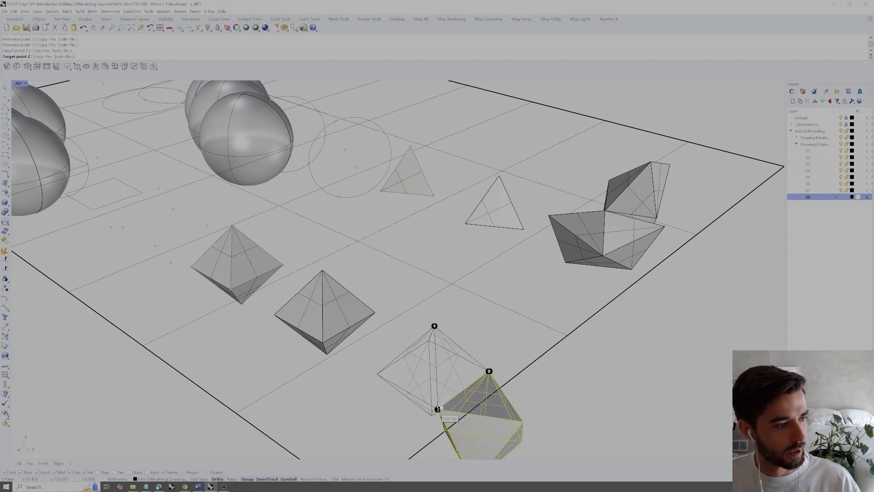
left_click(438, 408)
left_click(435, 326)
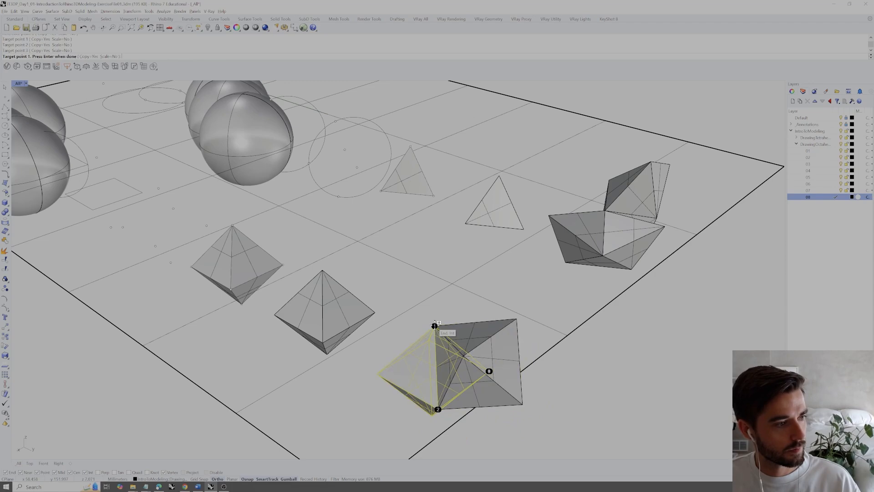
key("Return")
right_click_drag(435, 326, 534, 345)
key("Escape")
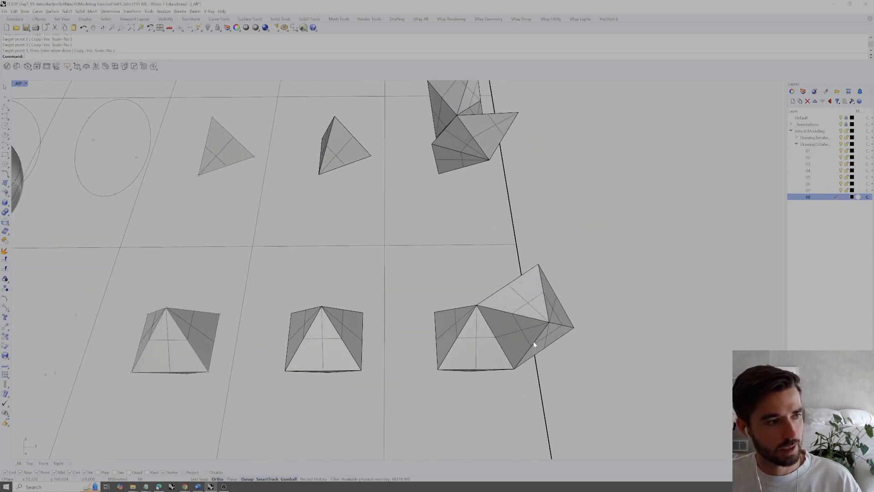
- Orient a copy of the closed tetrahedron by three points onto the upper face of the attached octahedron copy
right_click_drag(531, 311, 425, 219)
left_click(324, 201)
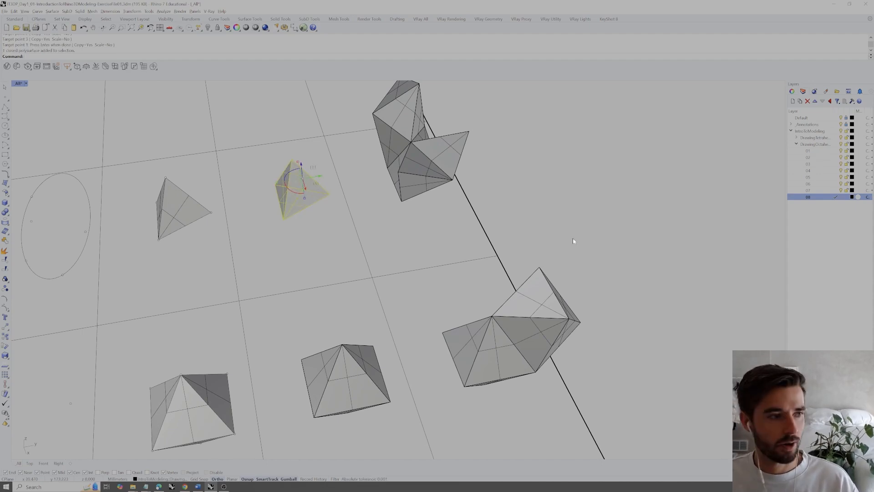
right_click_drag(379, 211, 359, 161)
left_click(359, 161)
left_click(359, 136)
right_click(361, 119)
left_click(354, 101)
left_click(336, 159)
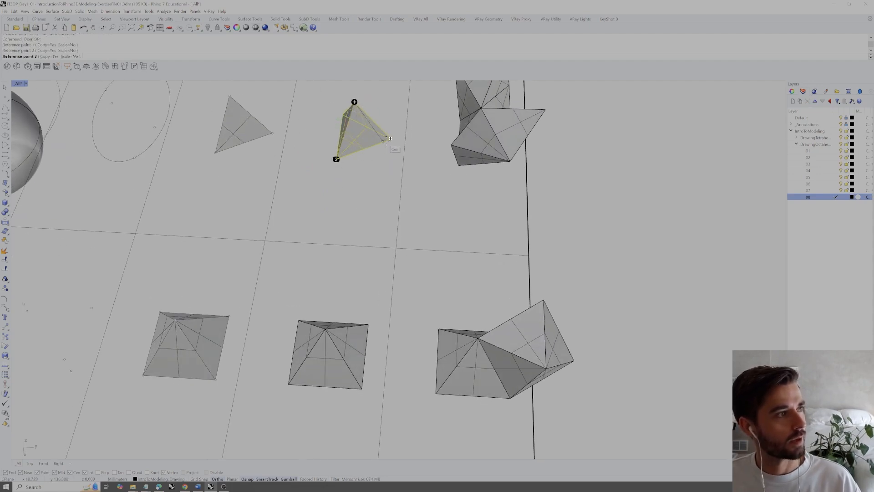
left_click(390, 139)
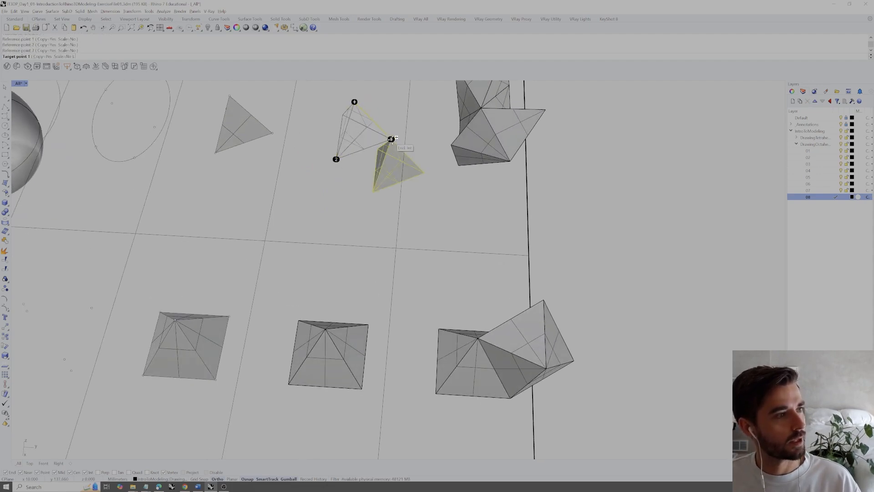
left_click(543, 299)
left_click(546, 368)
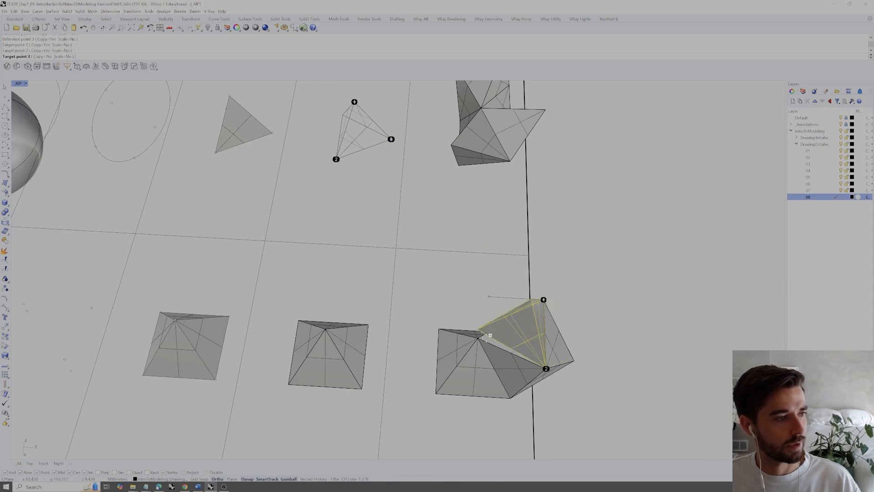
left_click(479, 338)
- Place a second oriented tetrahedron copy against a free face of the first tetrahedron copy and finish the orientation
right_click_drag(482, 339, 423, 295)
left_click(407, 285)
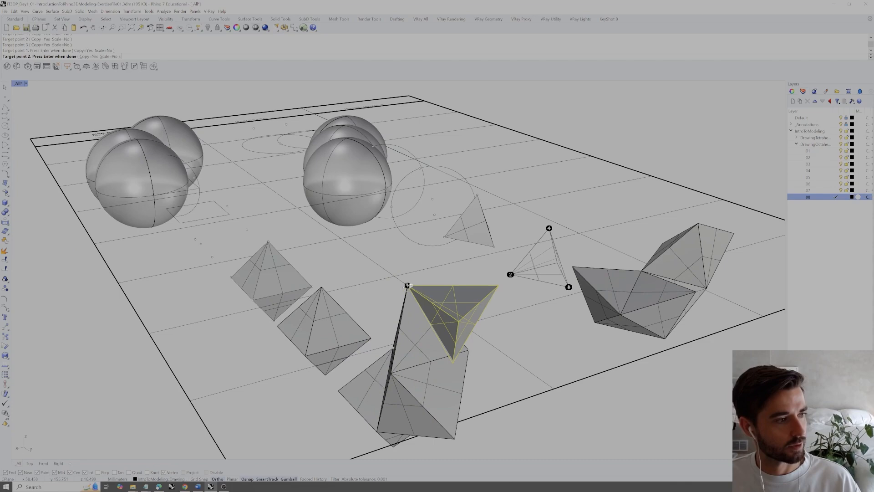
left_click(468, 351)
left_click(395, 366)
key("Return")
right_click_drag(443, 335, 478, 332)
right_click_drag(541, 296, 587, 326)
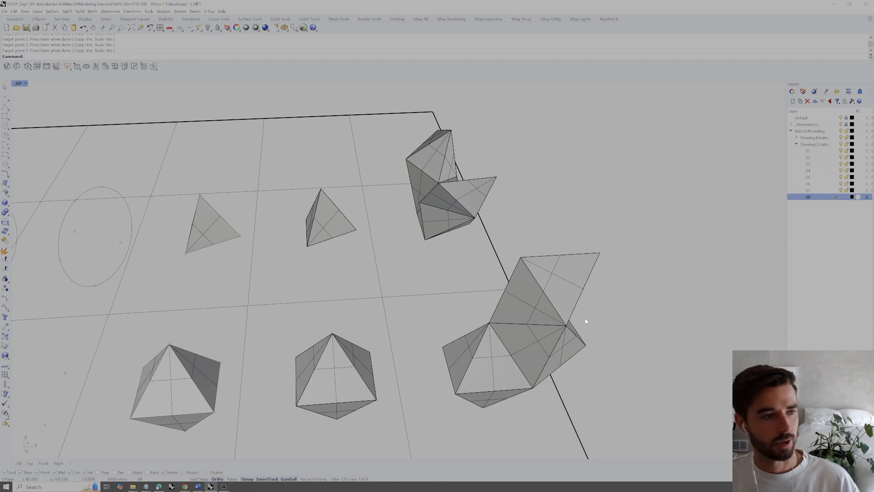
- Rotate the second tetrahedron copy with Rotate3D about its lower shared edge until its free corner meets the attached octahedron's outer corner
right_click_drag(575, 317, 539, 289)
left_click(549, 309)
left_click(507, 329)
left_click(549, 296)
right_click_drag(554, 260, 542, 271)
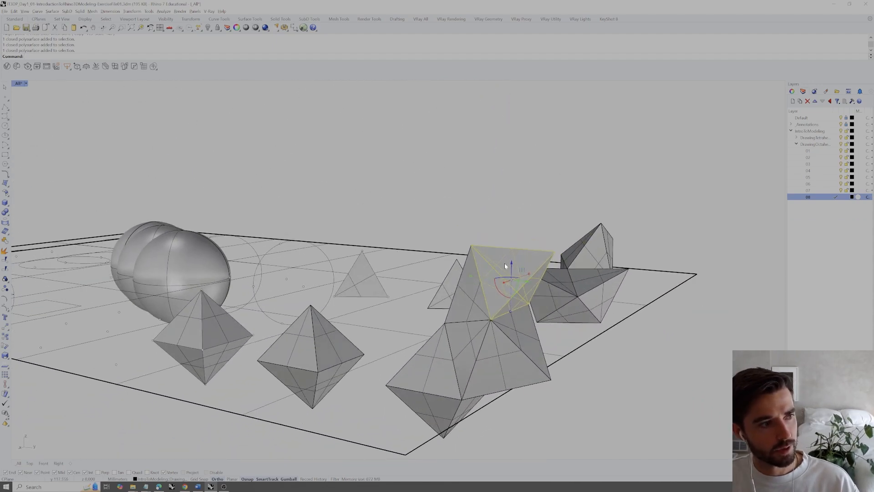
type("ro")
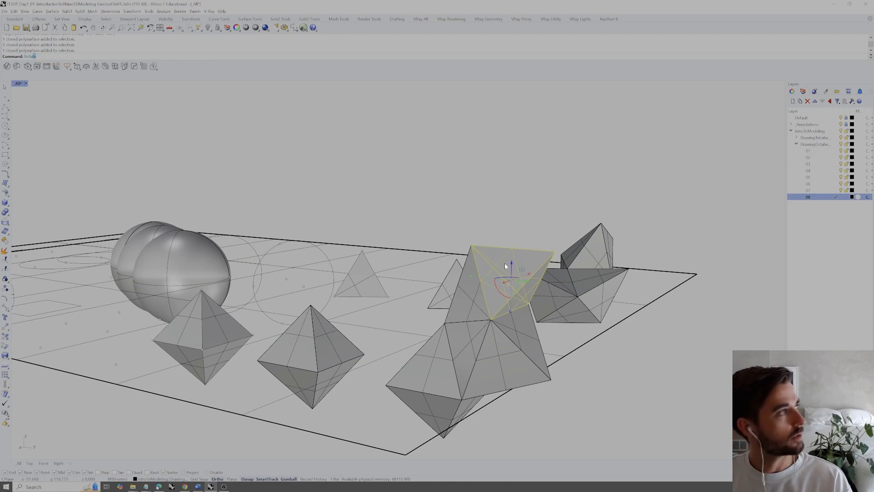
type("3D")
key("Return")
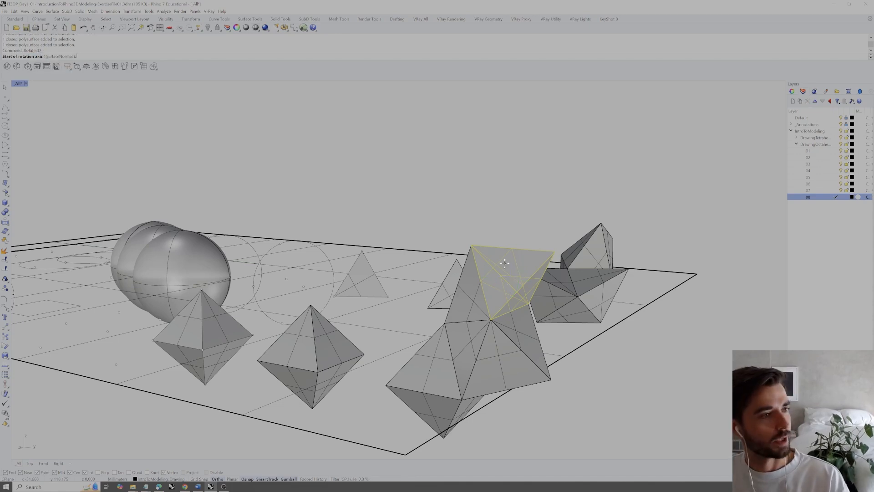
right_click_drag(525, 321, 494, 323)
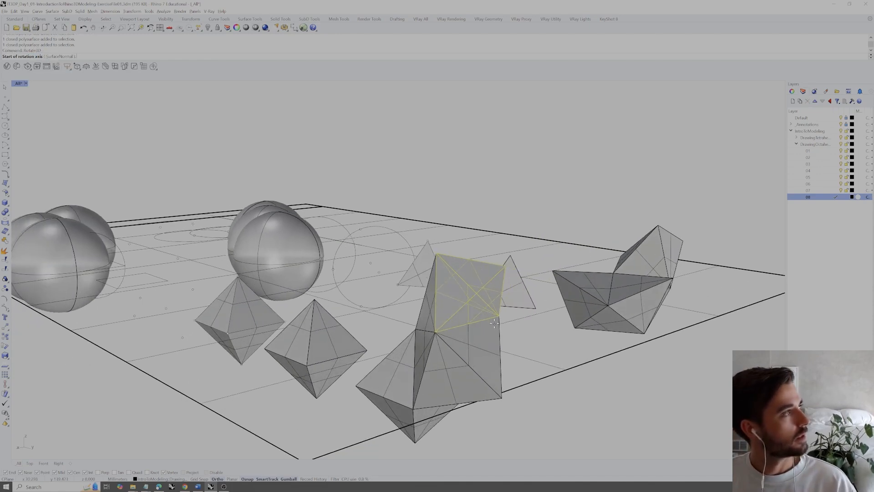
left_click(433, 332)
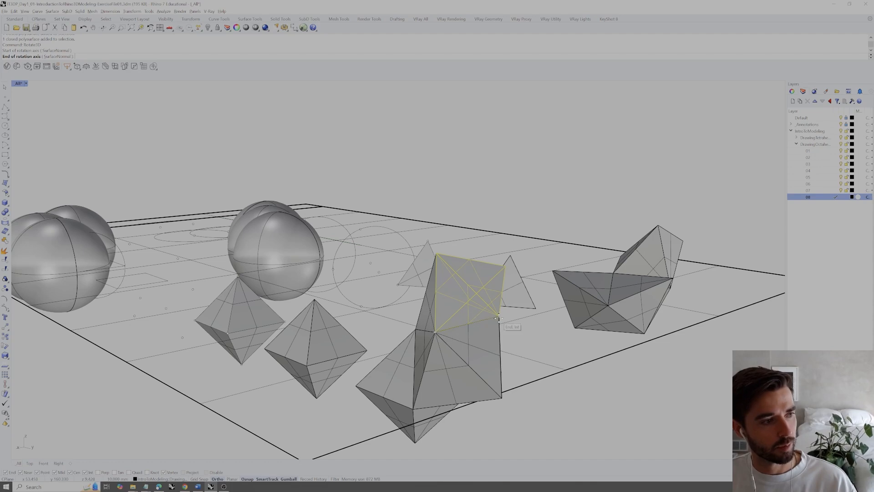
left_click(498, 315)
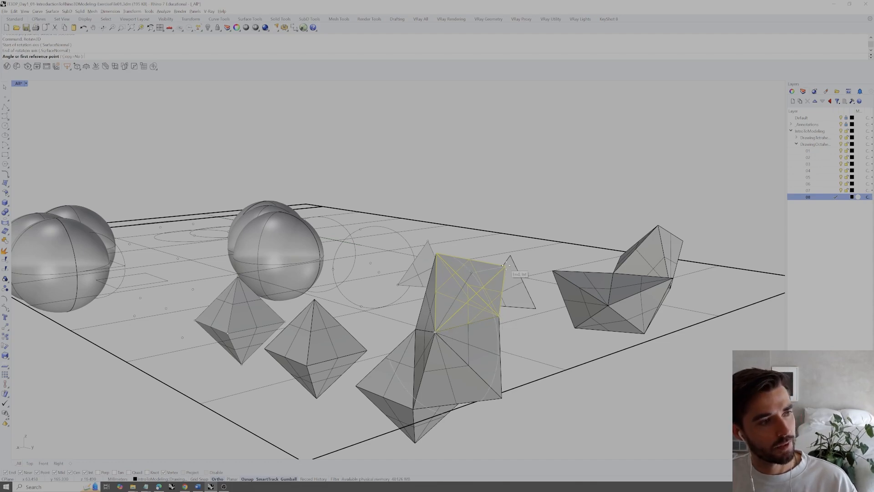
scroll(504, 266, "up", 5)
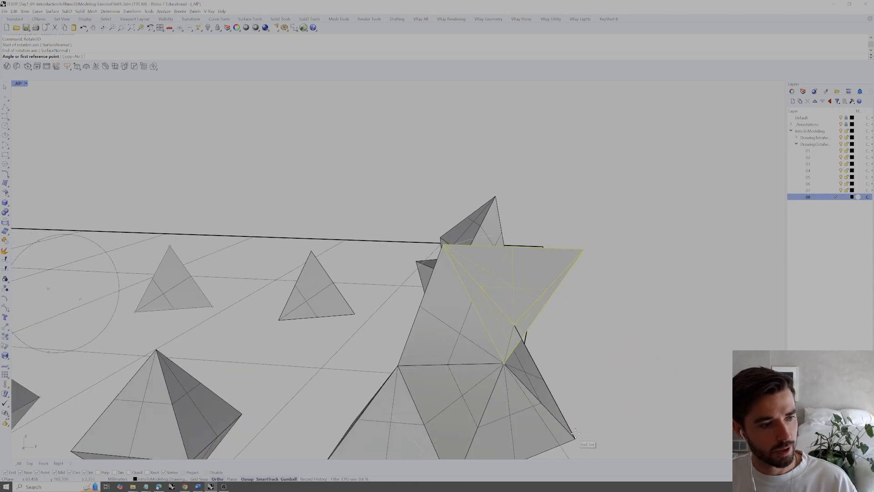
left_click(587, 249)
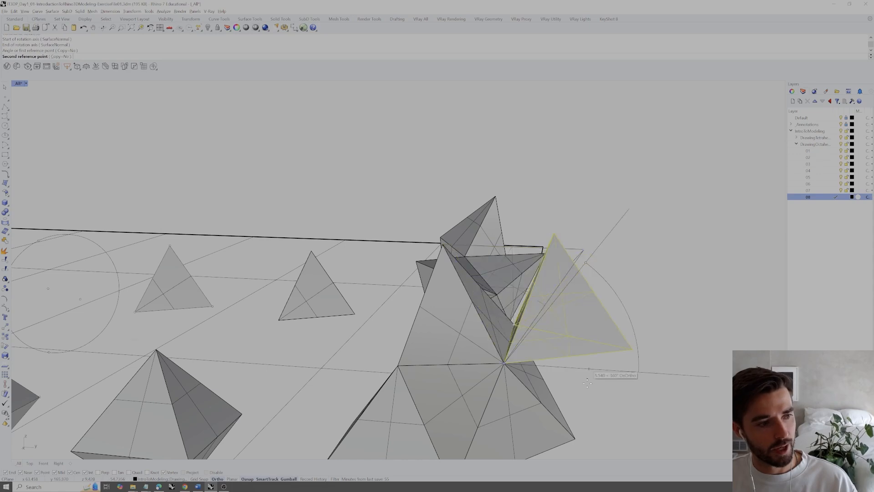
left_click(575, 437)
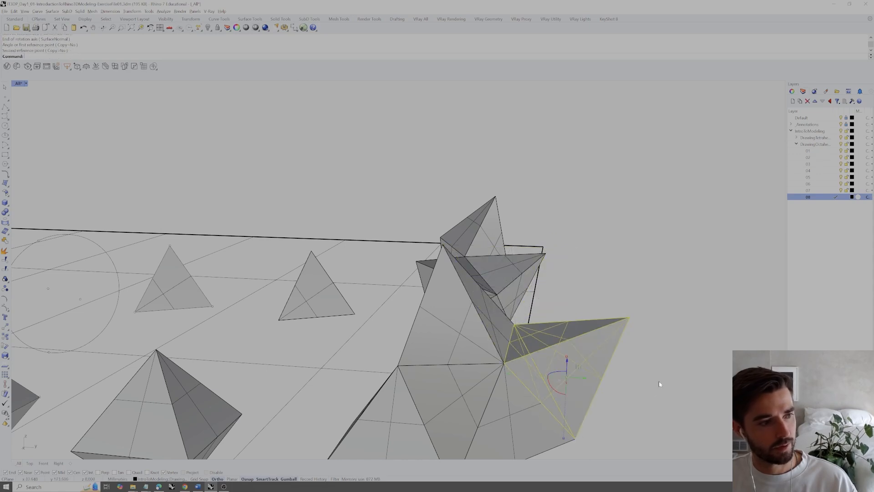
left_click(660, 384)
- Copy the attached octahedron and its two tetrahedra upward twice, stacking them corner to corner from the cluster's lowest corner
scroll(566, 331, "down", 6)
right_click_drag(564, 330, 560, 311)
left_click(562, 351)
scroll(560, 311, "up", 4)
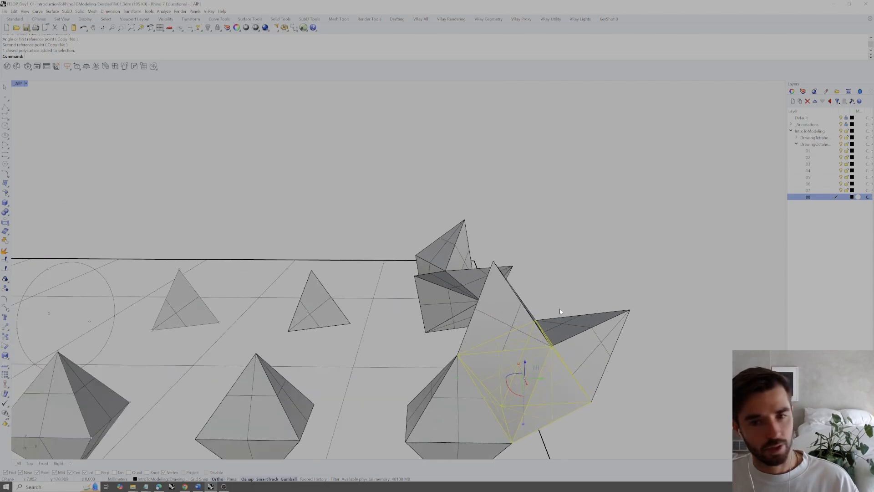
left_click(518, 308, "shift")
left_click(612, 335, "shift")
scroll(566, 307, "down", 4)
right_click_drag(566, 307, 525, 321)
scroll(527, 318, "up", 4)
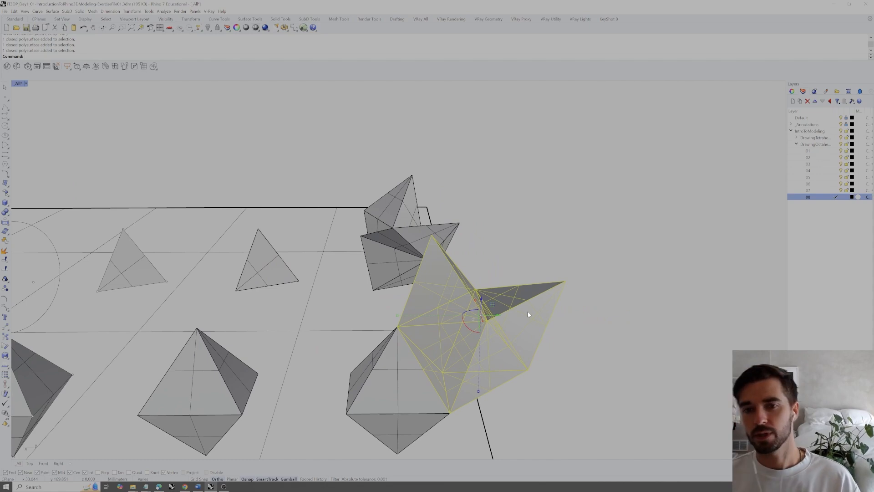
type("Co")
key("Return")
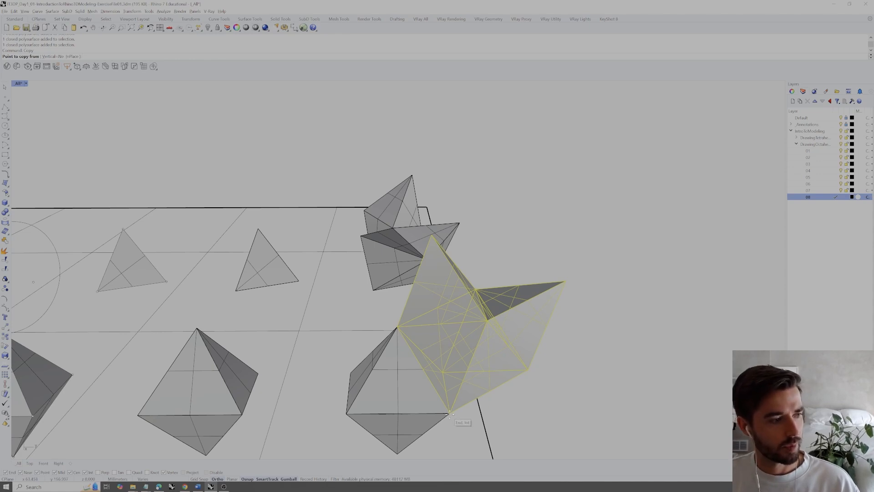
left_click(450, 413)
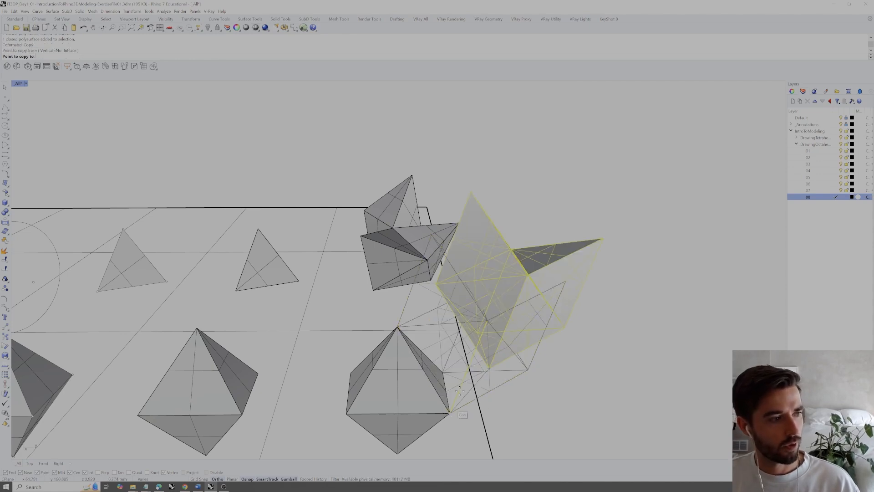
left_click(487, 317)
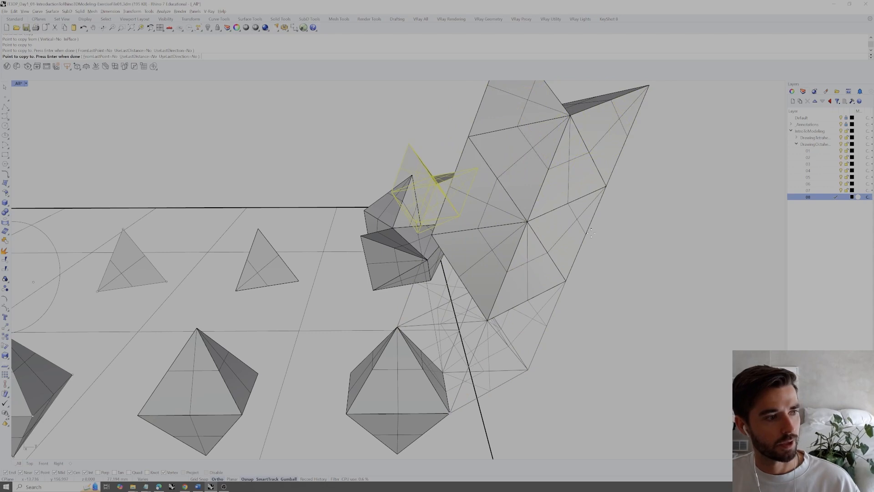
right_click(597, 248)
- Copy the same three-solid cluster from its upper tip to five corners of the stack, extending it sideways into a wall
right_click_drag(580, 258, 440, 264)
right_click(439, 262)
left_click(431, 255)
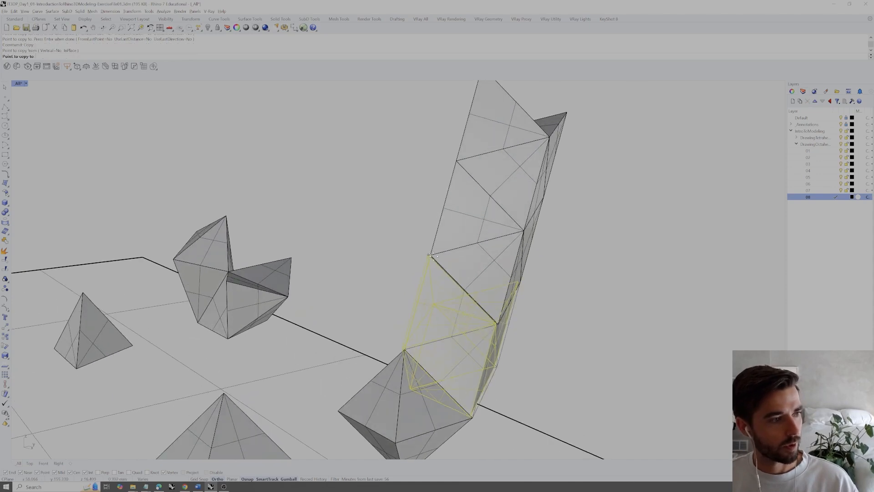
left_click(500, 324)
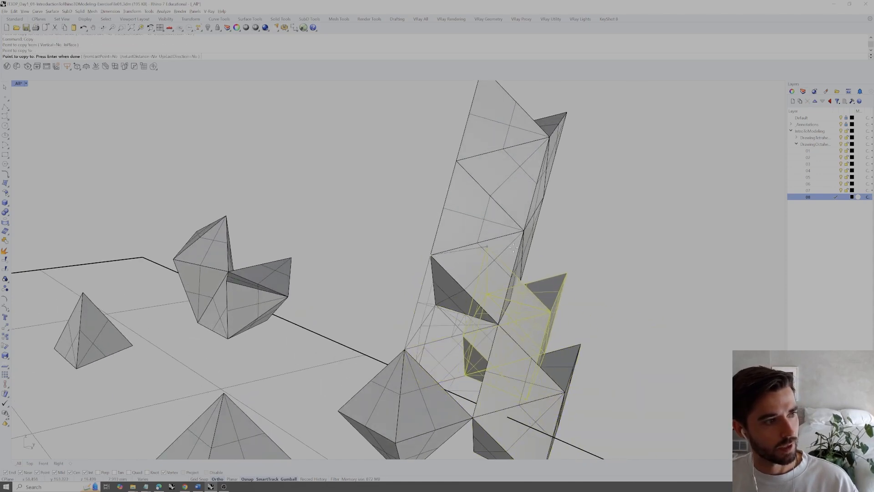
left_click(524, 229)
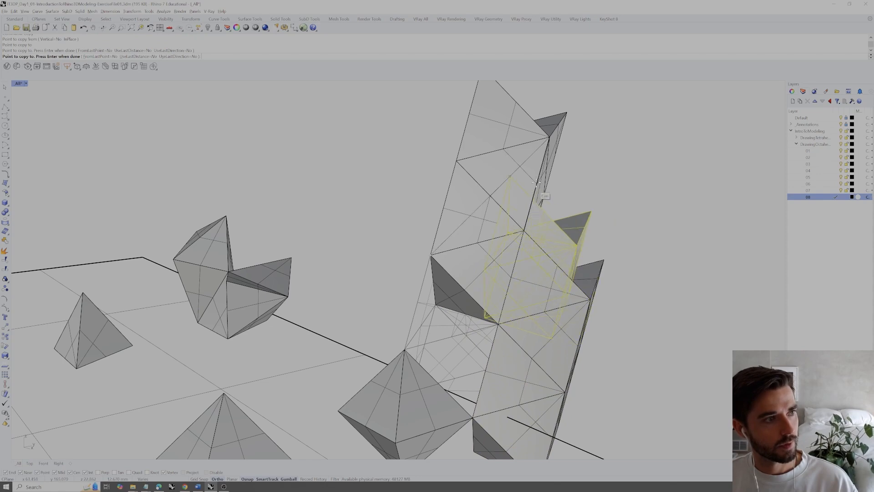
left_click(552, 137)
right_click_drag(583, 214, 587, 291)
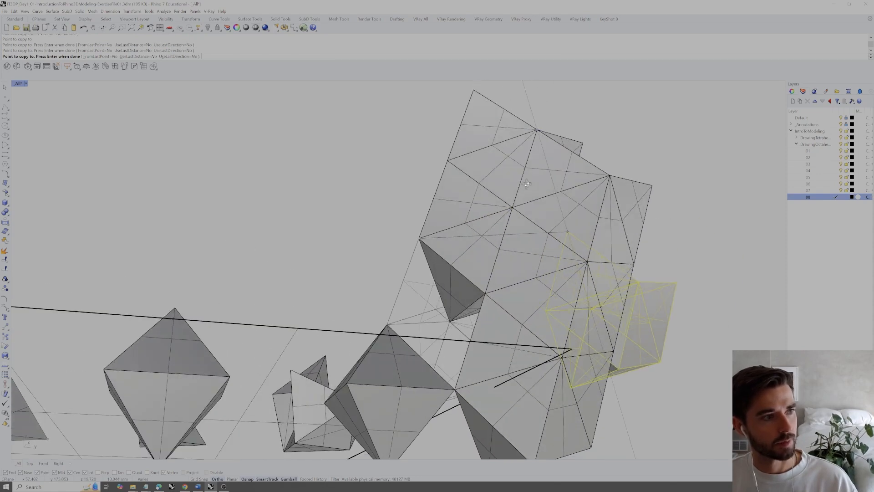
left_click(607, 175)
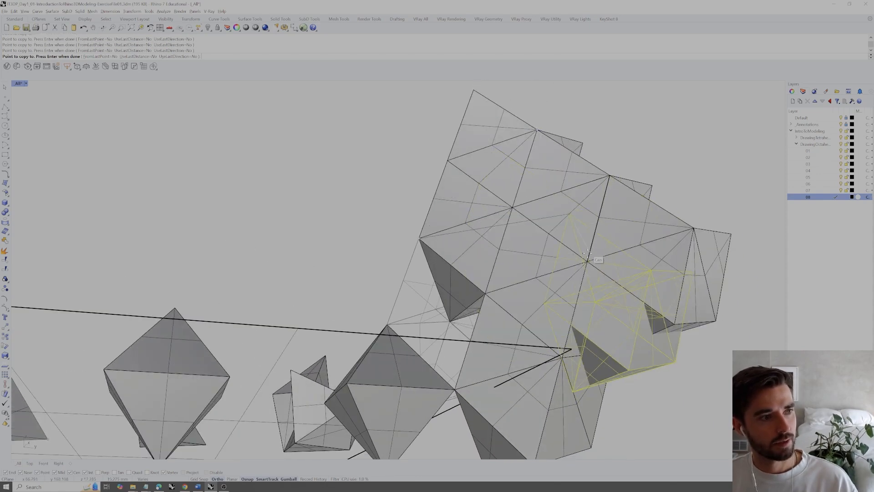
left_click(587, 262)
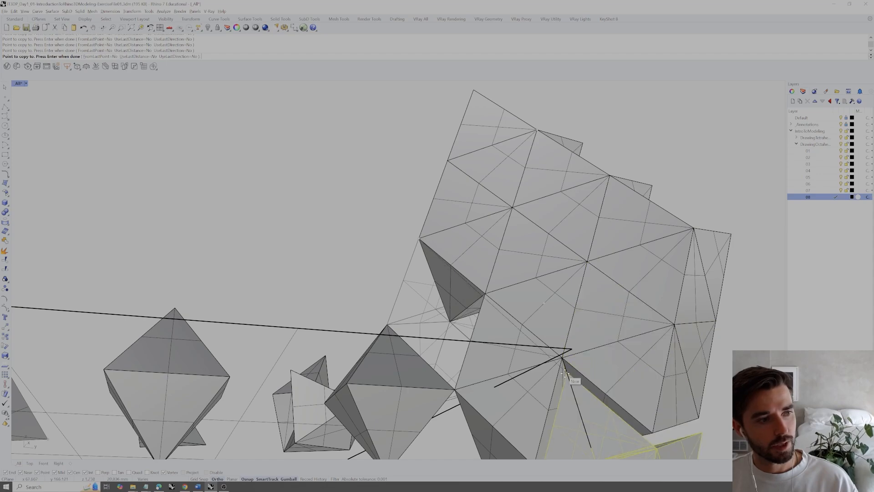
scroll(617, 277, "down", 6)
right_click_drag(633, 307, 595, 281)
right_click(581, 283)
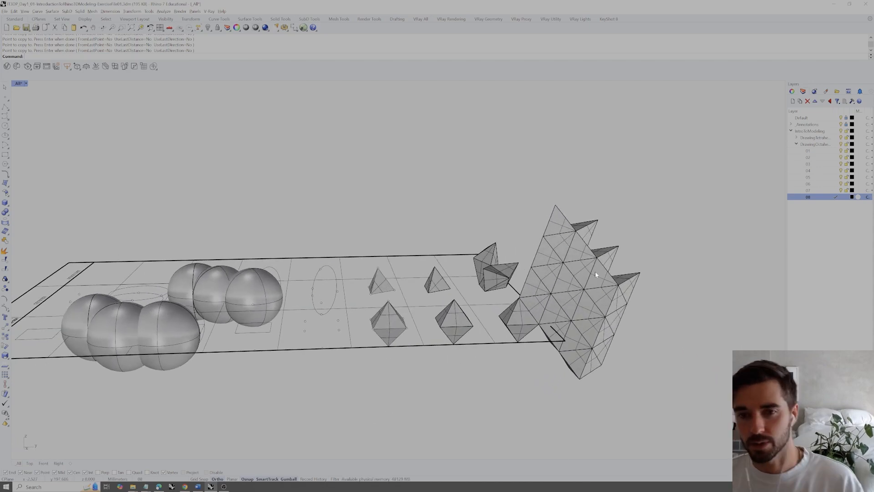
- Delete the upper and middle octahedron and tetrahedron copies from the stacked wall
right_click_drag(594, 271, 572, 248)
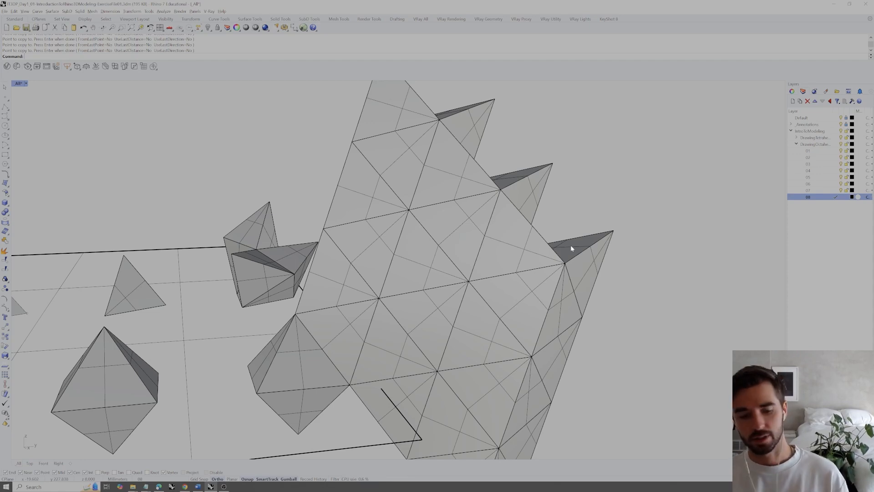
right_click_drag(572, 249, 449, 304)
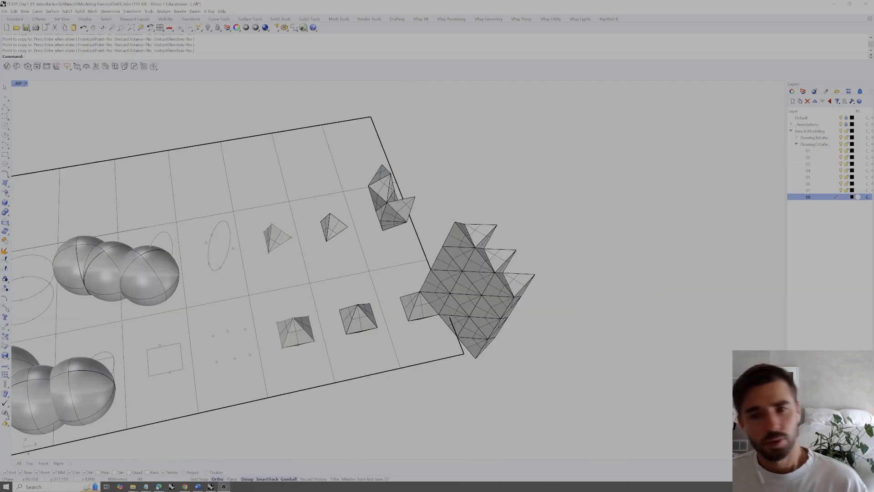
right_click_drag(664, 188, 461, 226)
left_click(455, 223)
left_click(465, 258, "shift")
left_click(499, 255, "shift")
left_click(490, 276, "shift")
left_click(527, 281, "shift")
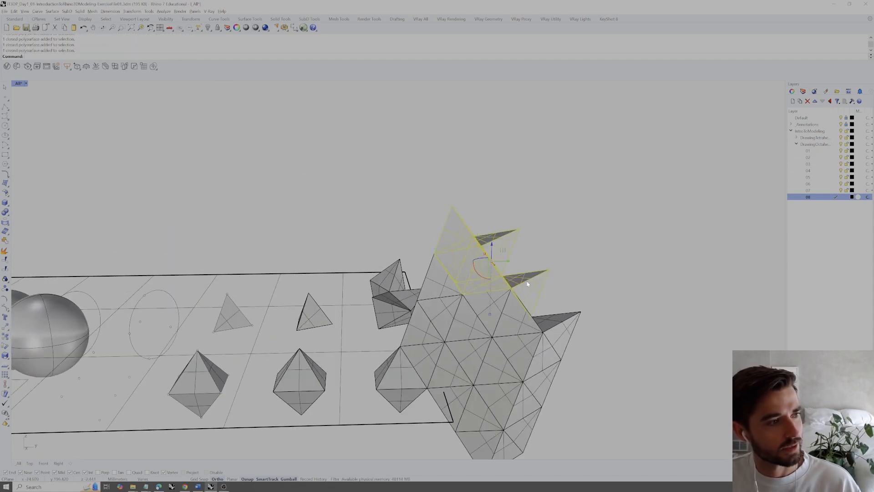
right_click_drag(535, 365, 547, 314)
left_click(548, 314, "shift")
left_click(499, 294, "shift")
left_click(531, 337, "shift")
left_click(522, 365, "shift")
left_click(478, 349, "shift")
left_click(478, 380, "shift")
key("Delete")
- Delete a further group of solids along the outer side of the reduced wall
right_click_drag(501, 353, 478, 254)
left_click(474, 251, "shift")
left_click(476, 298, "shift")
left_click(470, 337, "shift")
left_click(442, 319, "shift")
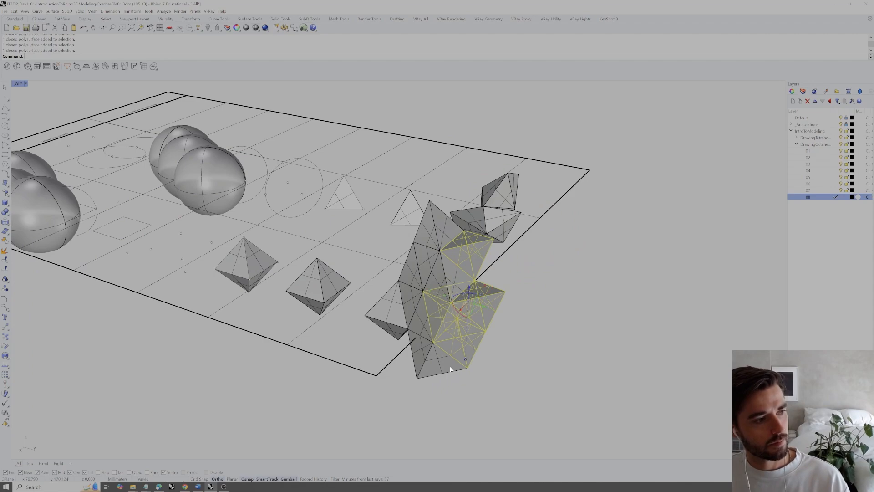
left_click(451, 368, "shift")
key("Delete")
- Move one octahedron with its attached tetrahedra away from the neighbouring leftover solids
right_click_drag(451, 364, 476, 308)
scroll(446, 268, "up", 4)
left_click(423, 262)
left_click_drag(404, 314, 336, 305)
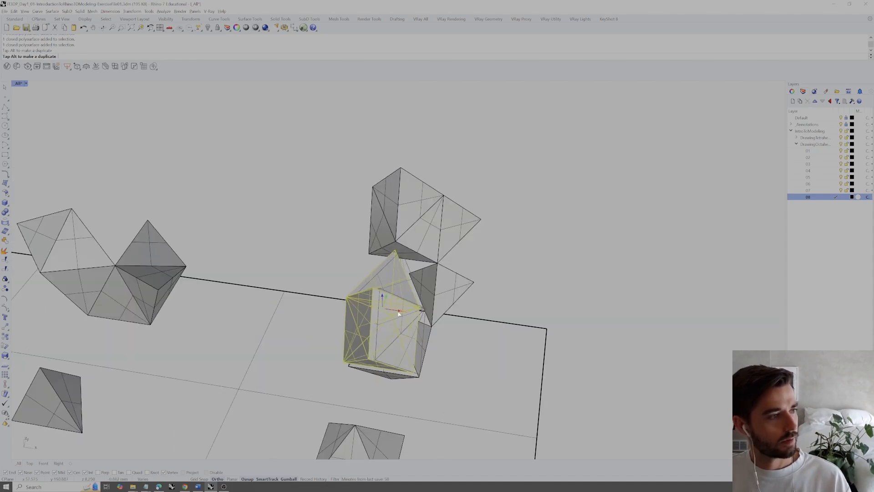
right_click_drag(368, 319, 408, 350)
- Delete the four leftover solids beside the separated octahedron and tetrahedra cluster
left_click(409, 346)
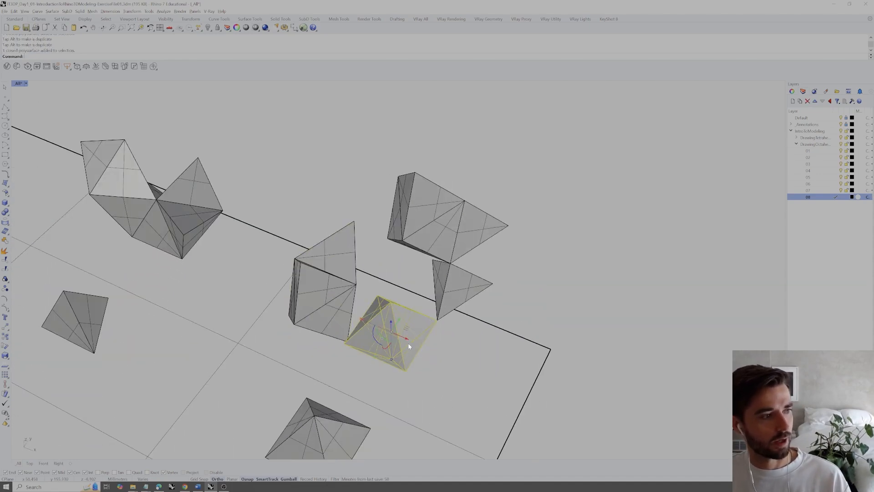
key("Delete")
left_click(455, 289)
key("Delete")
left_click(433, 210)
key("Delete")
left_click(468, 221)
key("Delete")
- Move the separated octahedron and tetrahedra cluster to the last cell of the octahedron row
left_click(333, 272)
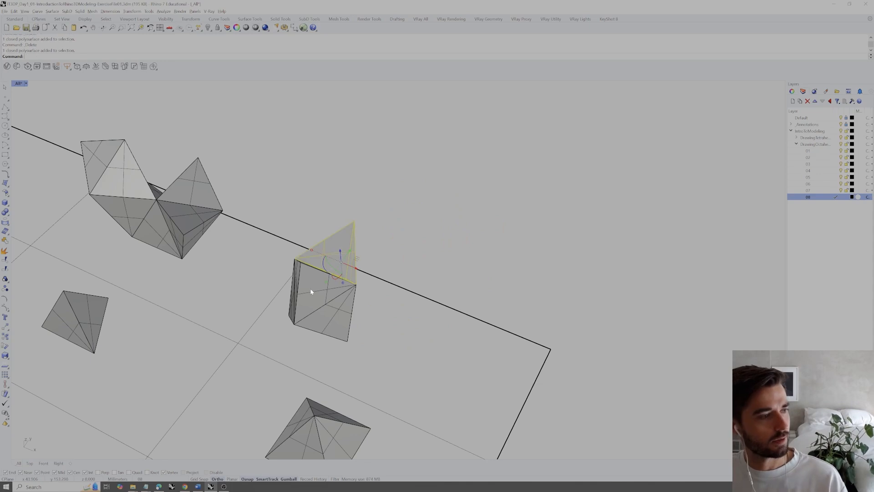
left_click(327, 296, "shift")
left_click_drag(335, 282, 420, 355)
left_click(511, 274)
right_click_drag(512, 273, 398, 332)
- Start Orient3Pt on the three-solid cluster and set three corners of its lower side as reference points
left_click(398, 343)
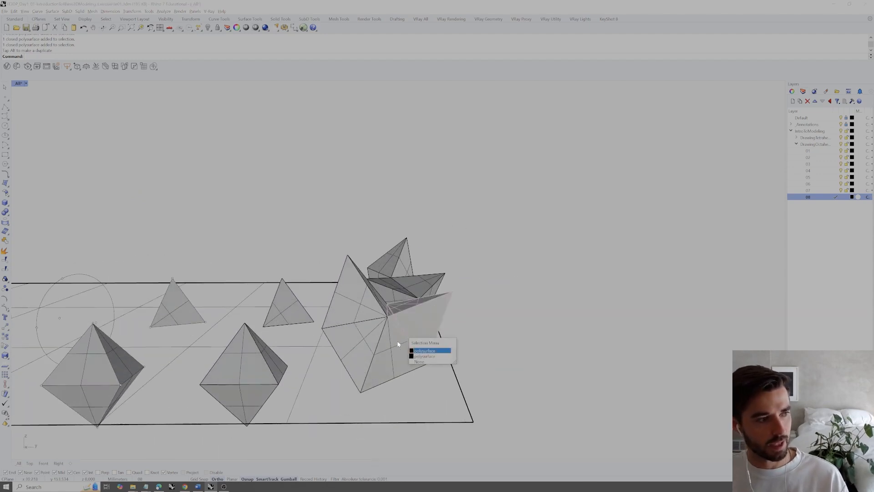
left_click(425, 351)
type("Orient3Pt")
key("Return")
left_click(360, 392)
left_click(426, 364)
mouse_move(371, 368)
right_mouse_down()
mouse_move(360, 364)
mouse_move(367, 378)
right_mouse_up()
left_click(367, 380)
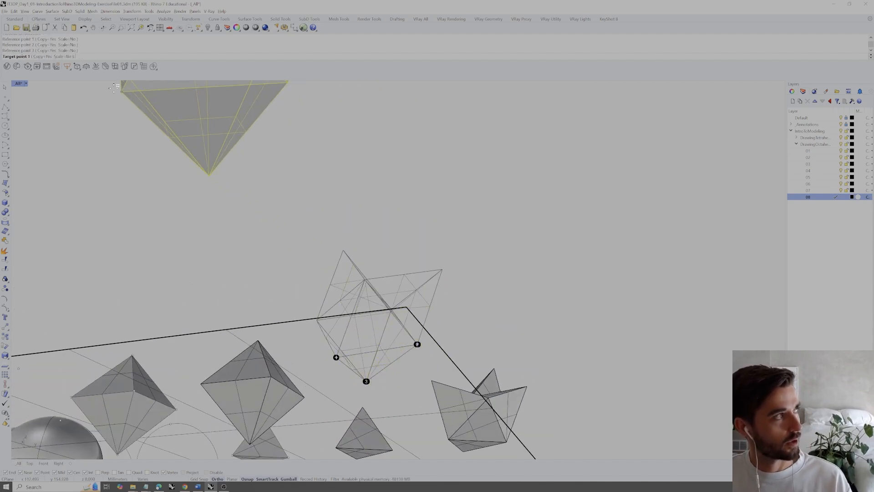
- Orient the cluster copy flat onto the ground plane with three target points and delete the tilted original
right_click_drag(378, 299, 388, 358)
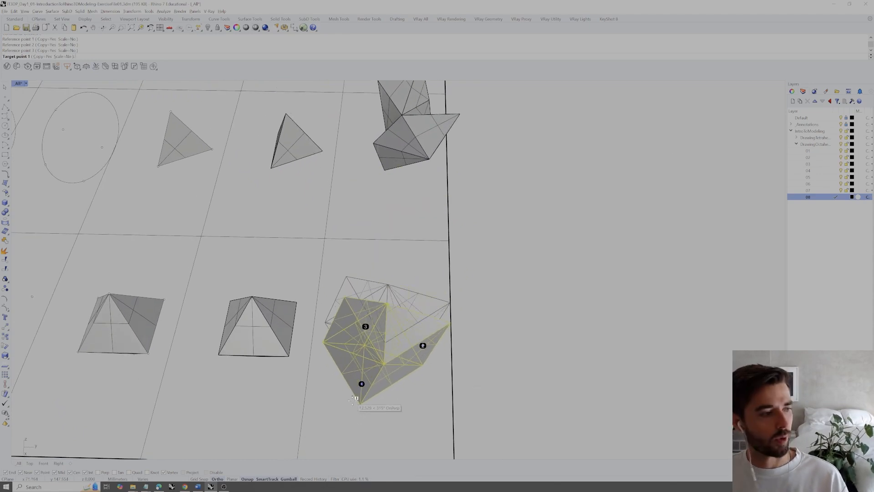
left_click(349, 415)
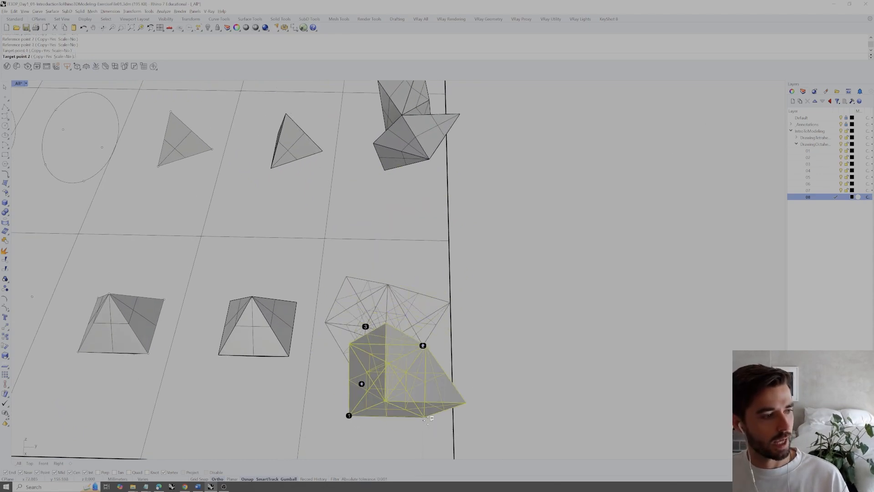
left_click(435, 417)
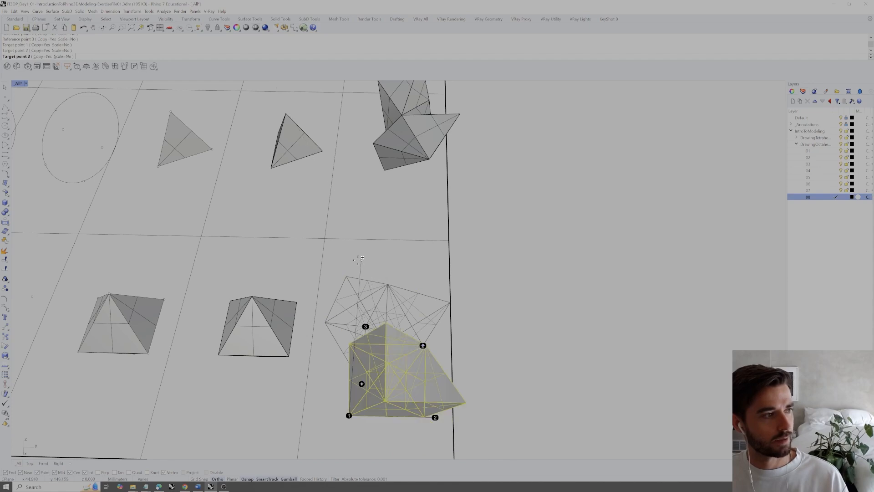
left_click(359, 259)
key("Return")
right_click_drag(456, 295, 557, 289)
key("Delete")
- Center the reoriented cluster within the last cell of the octahedron row
left_click(497, 324)
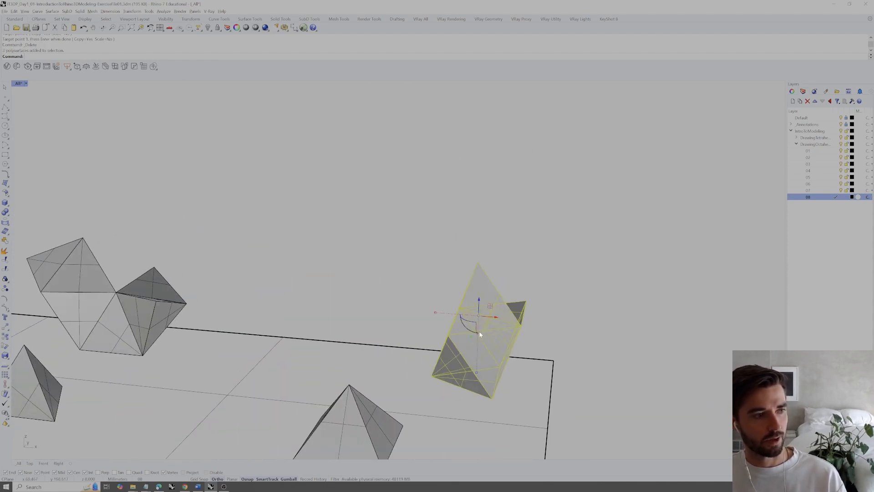
left_click_drag(497, 318, 426, 326)
right_click_drag(426, 326, 394, 331)
left_click_drag(423, 319, 408, 320)
left_click(544, 302)
right_click_drag(543, 301, 424, 294)
left_click(424, 294)
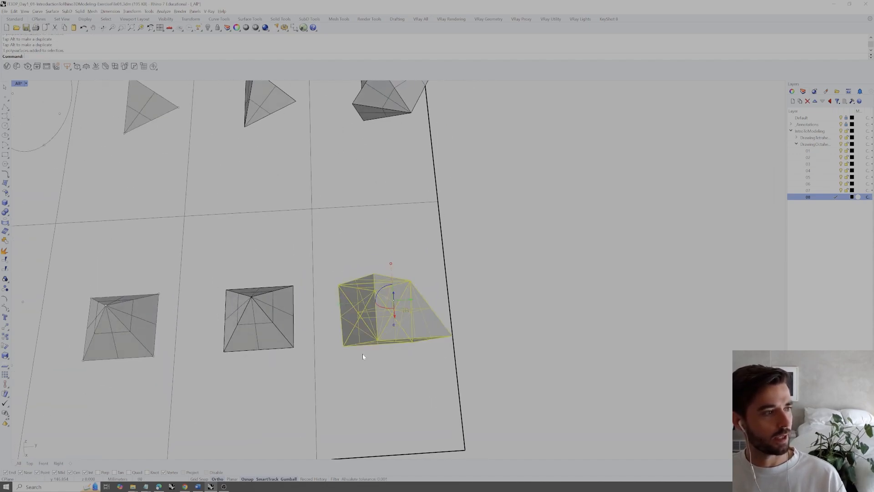
left_click_drag(392, 316, 394, 311)
left_click(465, 260)
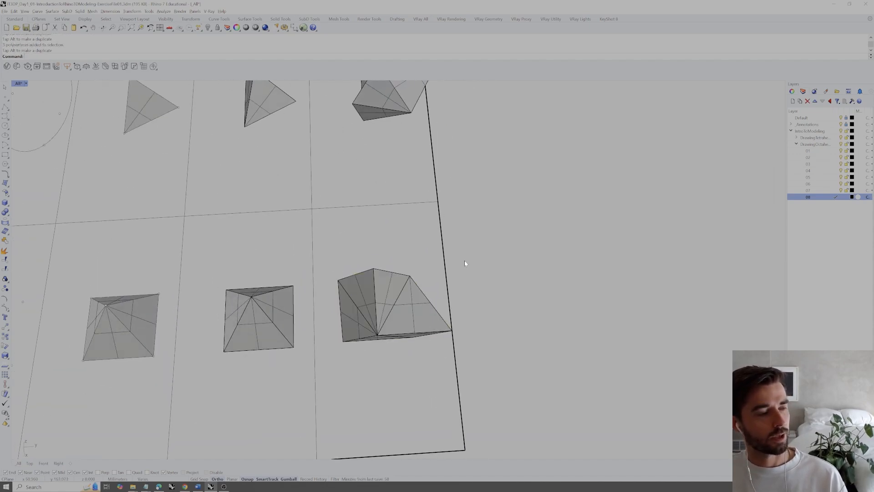
scroll(462, 257, "down", 9)
right_click_drag(462, 256, 431, 260, "shift")
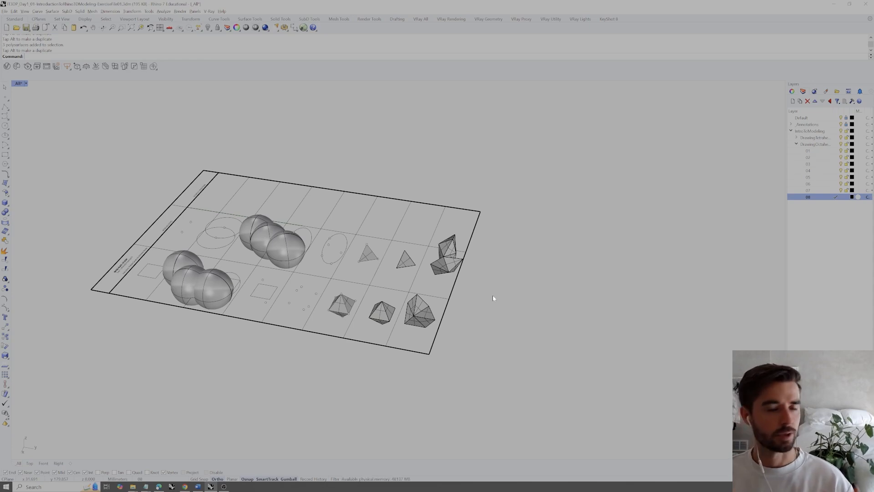
- Copy the flat three-solid cluster to the empty area outside the sheet frame
right_click_drag(492, 298, 445, 283)
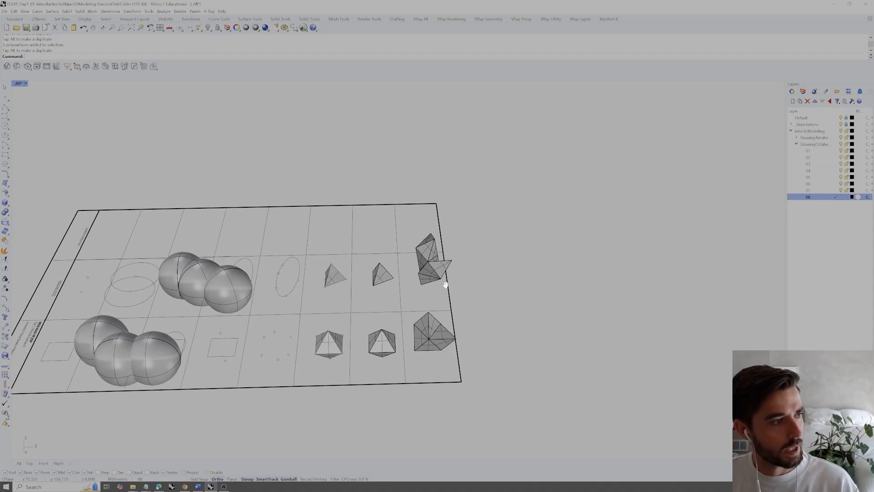
scroll(457, 308, "up", 5)
right_click_drag(445, 285, 454, 351, "shift")
left_click(454, 353)
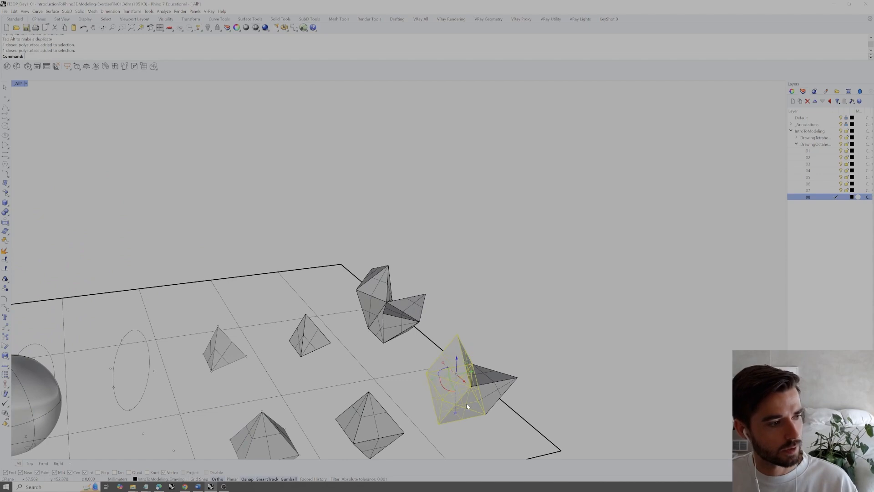
scroll(465, 380, "down", 3)
right_click_drag(465, 381, 432, 380)
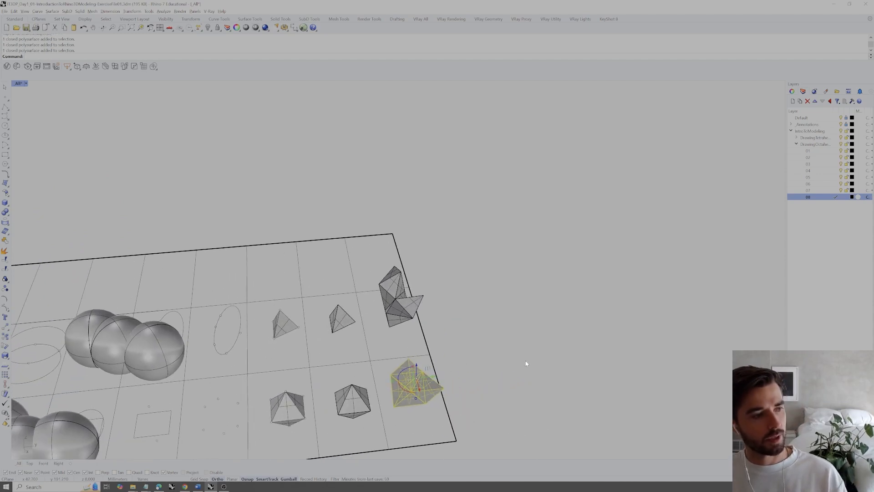
left_click_drag(434, 377, 564, 361)
key("ctrl+z")
right_click_drag(564, 361, 561, 373)
- Zoom to the copied cluster outside the frame and examine its upper tetrahedron and adjoining faces
left_click_drag(554, 362, 502, 271)
right_click_drag(553, 278, 506, 301)
type("zs")
key("Return")
key("Escape")
scroll(531, 321, "down", 8)
scroll(498, 268, "down", 4)
scroll(487, 274, "up", 2)
left_click(486, 277)
scroll(485, 277, "up", 2)
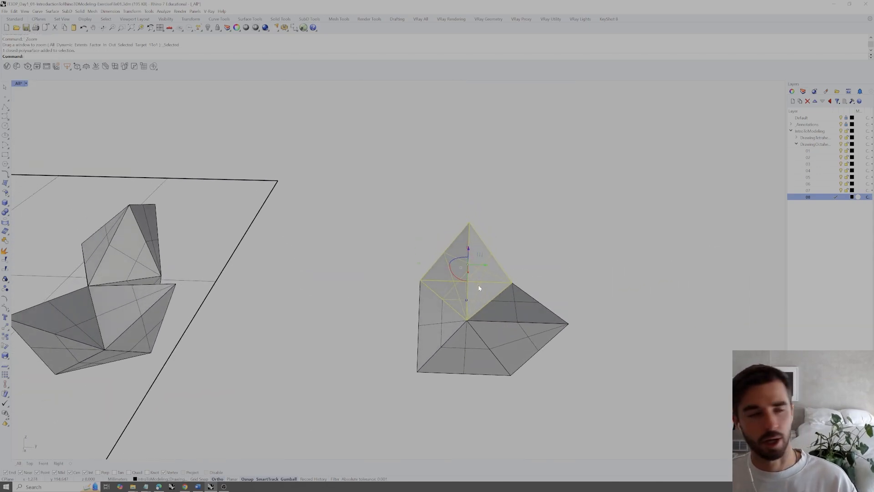
left_click(533, 240)
right_click_drag(534, 241, 503, 270)
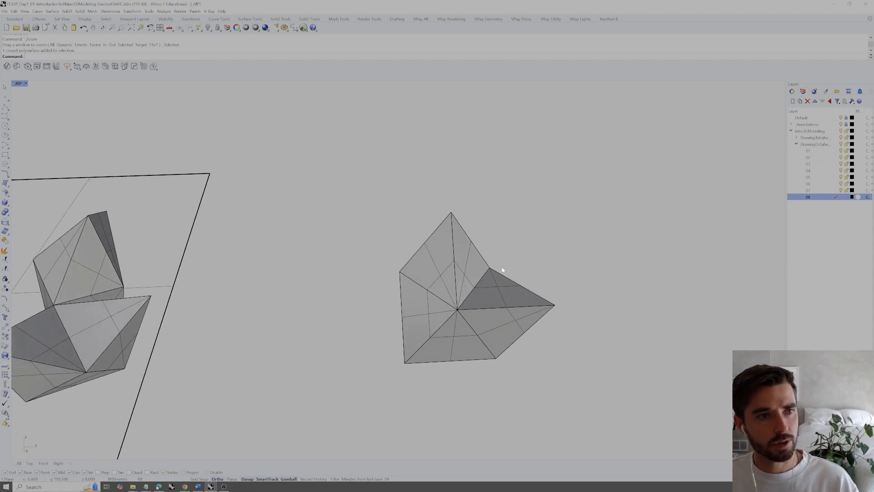
- Add a layer named Combinatorics at the same level as the octahedron drawing layer
left_click(797, 145)
left_click(792, 101)
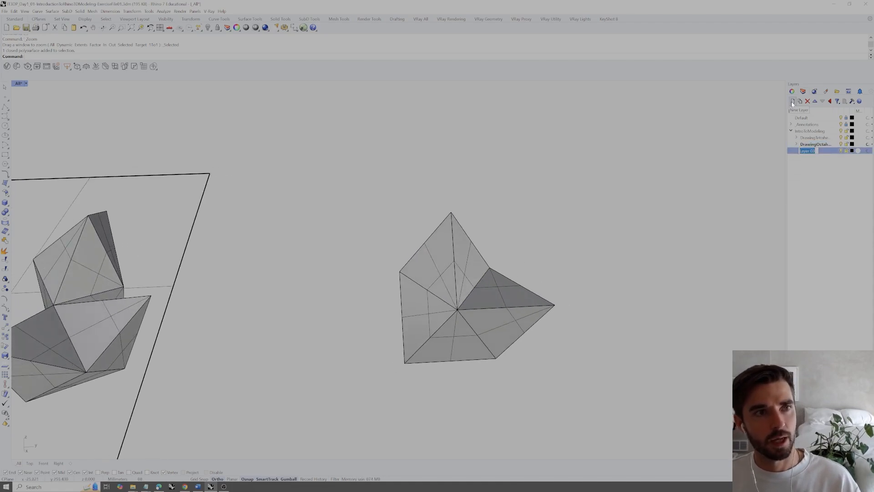
type("Combinatorics")
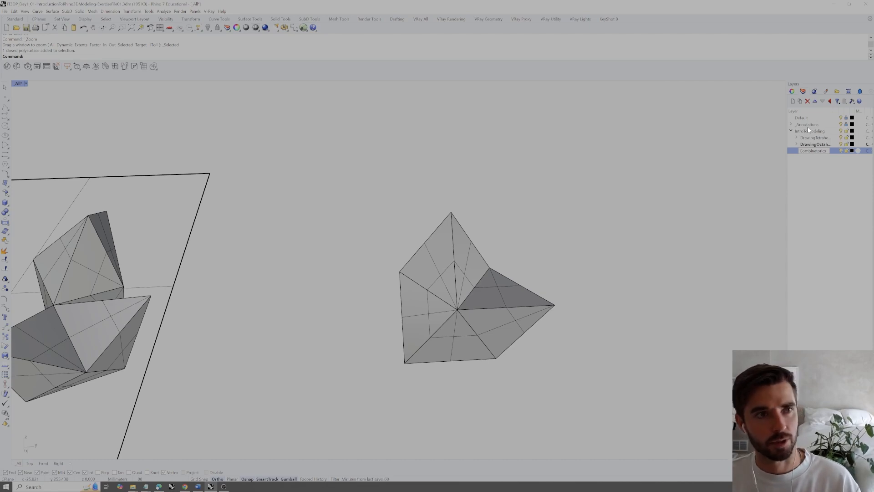
key("Return")
- Move the copied cluster's objects to the Combinatorics layer and make that layer current
right_click(800, 151)
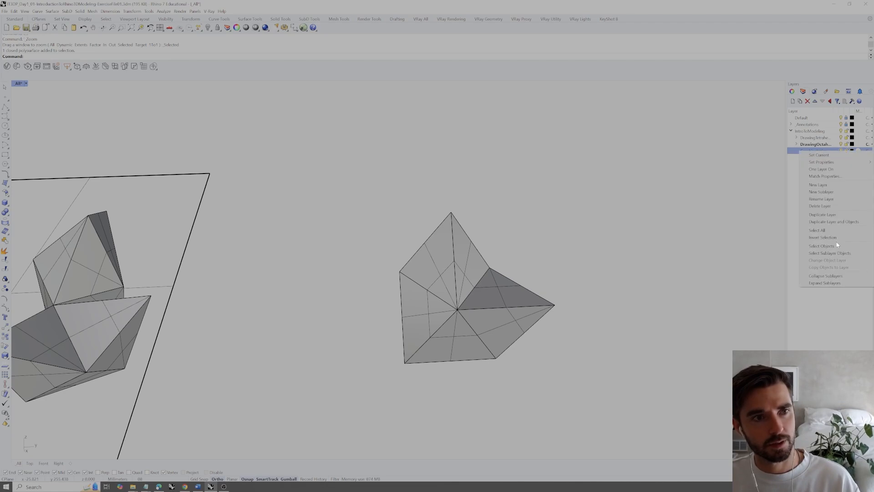
left_click_drag(558, 242, 478, 331)
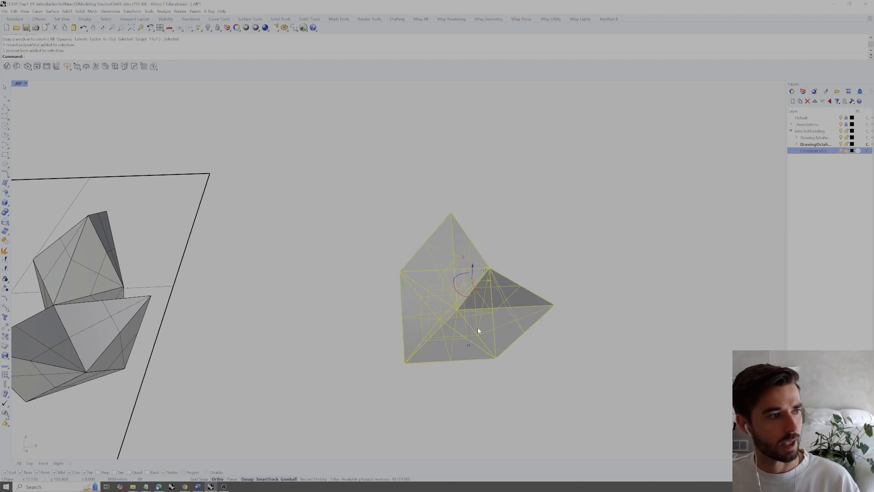
right_click(820, 154)
left_click(819, 262)
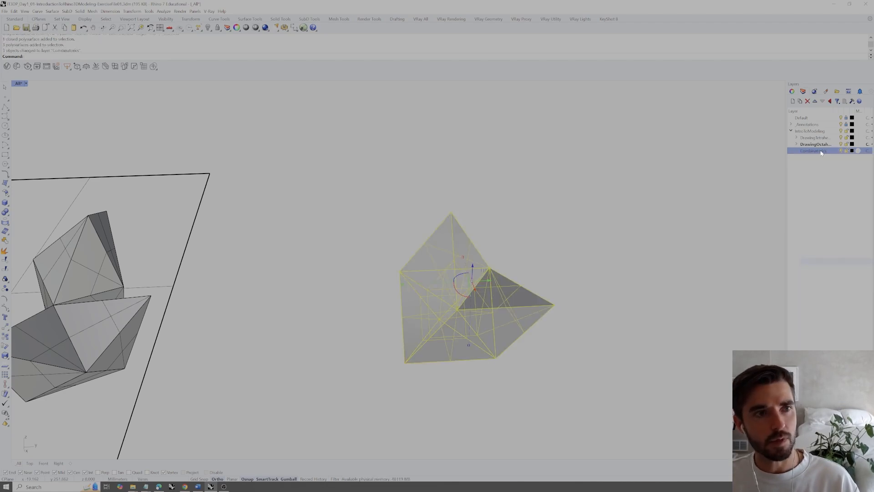
left_click(819, 152)
key("Escape")
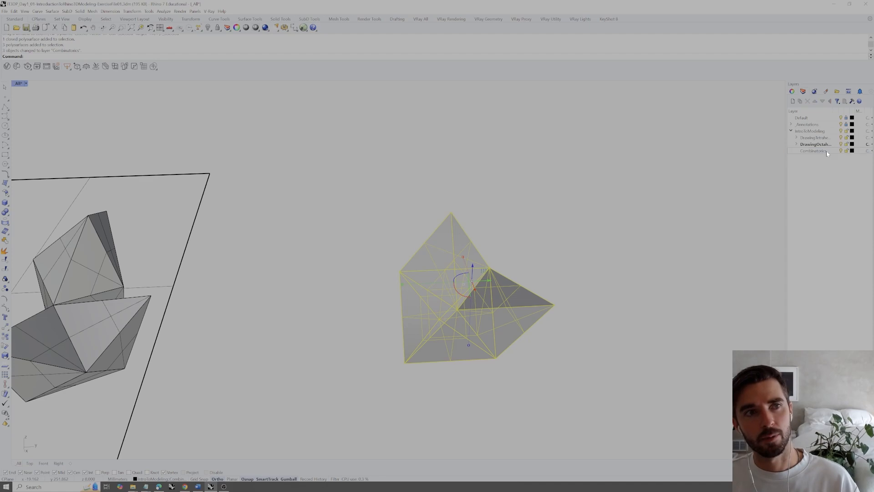
left_click(827, 153)
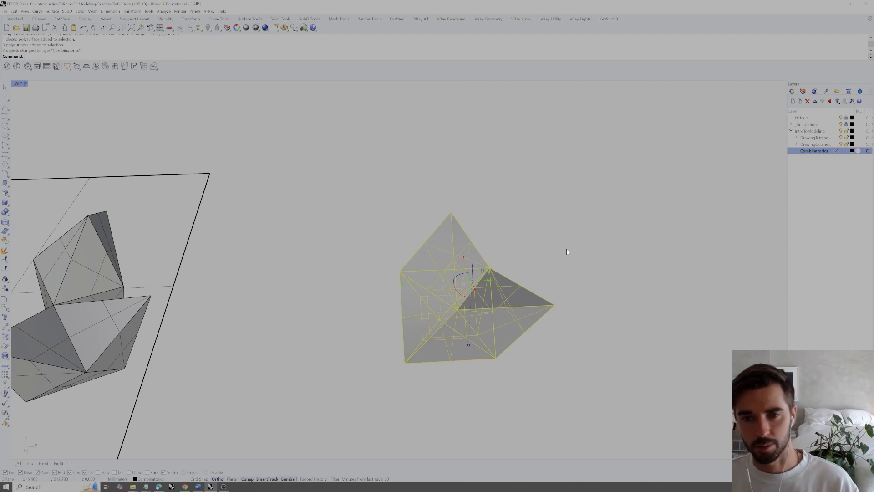
- Examine the individual solids of the copied cluster and its position relative to the sheet
left_click(551, 239)
right_click_drag(551, 239, 484, 283)
left_click(478, 285)
left_click(417, 321, "shift")
left_click(515, 334, "shift")
right_click_drag(515, 332, 522, 329)
scroll(518, 275, "down", 9)
right_click_drag(518, 275, 514, 305)
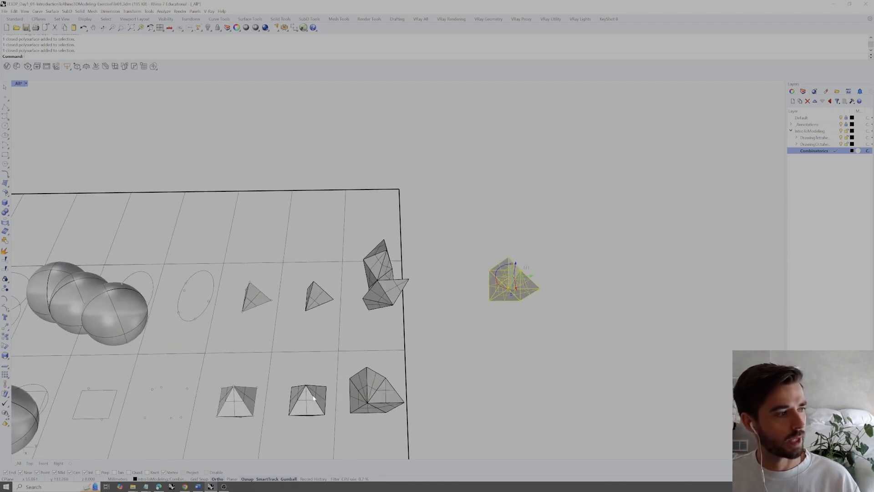
key("Escape")
- Join the copied cluster's octahedron and tetrahedra into one solid with BooleanUnion
left_click_drag(557, 248, 460, 326)
type("zs")
key("Return")
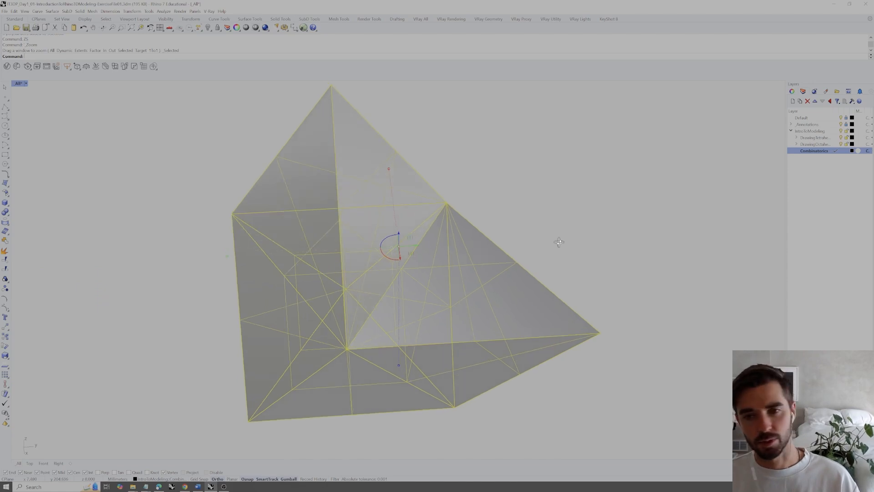
right_click_drag(559, 242, 567, 240)
type("booleanunion")
key("Return")
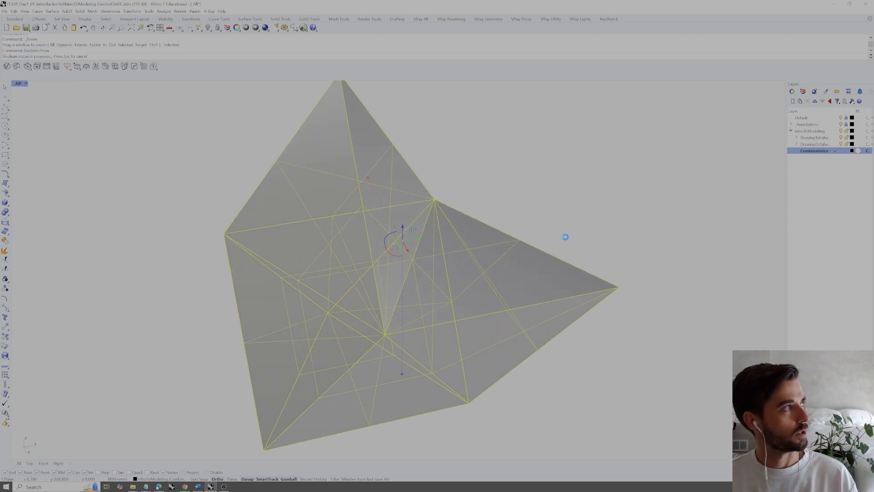
- Inspect the unioned solid from several sides, checking its selection and the edges between adjoining faces
right_click_drag(491, 274, 488, 254)
left_click(483, 245)
left_click(559, 176)
left_click(487, 241)
left_click(542, 182)
left_click(486, 242)
left_click(528, 225)
right_click_drag(529, 226, 386, 198)
left_click(498, 252)
key("Escape")
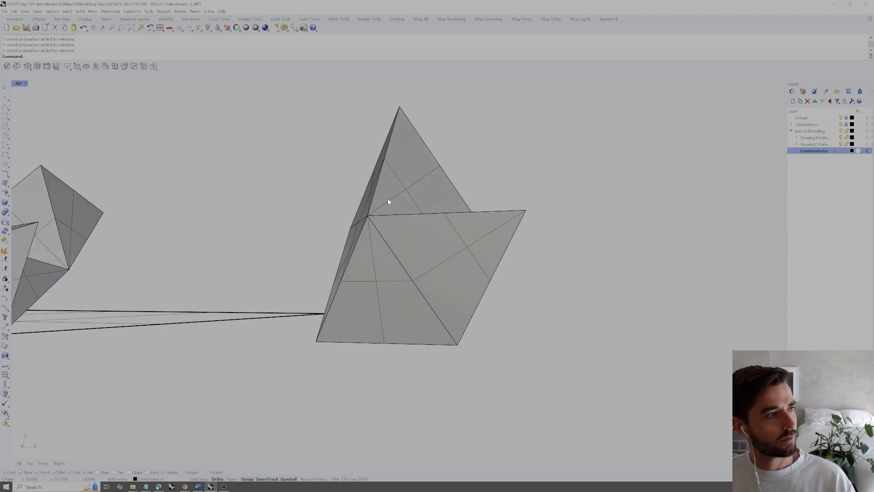
- Merge the unioned solid's coplanar faces with MergeAllCoplanarFaces
right_click_drag(441, 255, 480, 275)
left_click(480, 277)
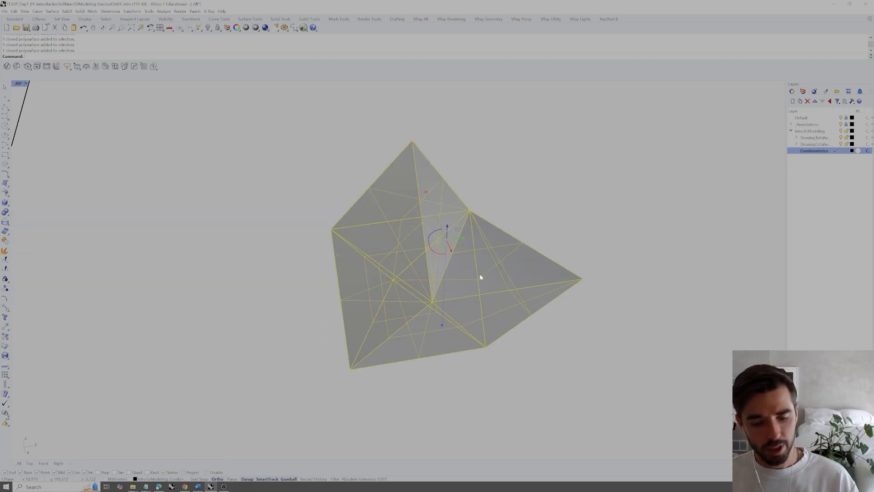
type("MergeAllCoplanarFaces")
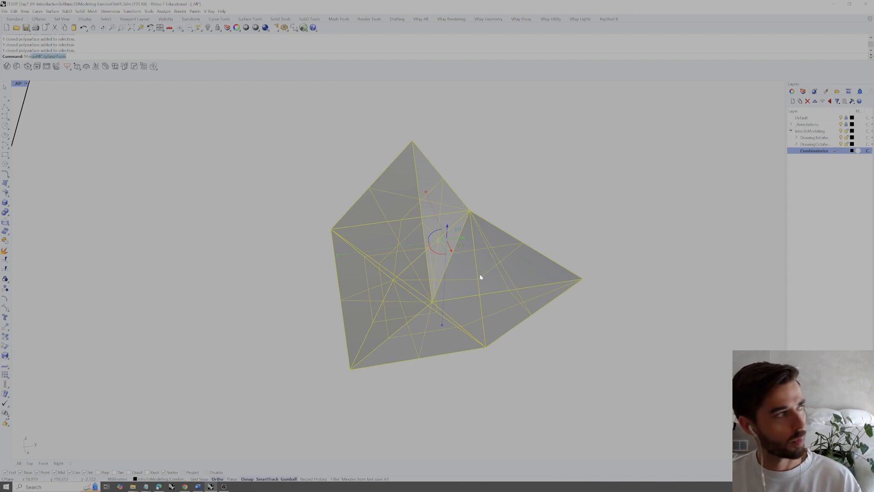
key("Return")
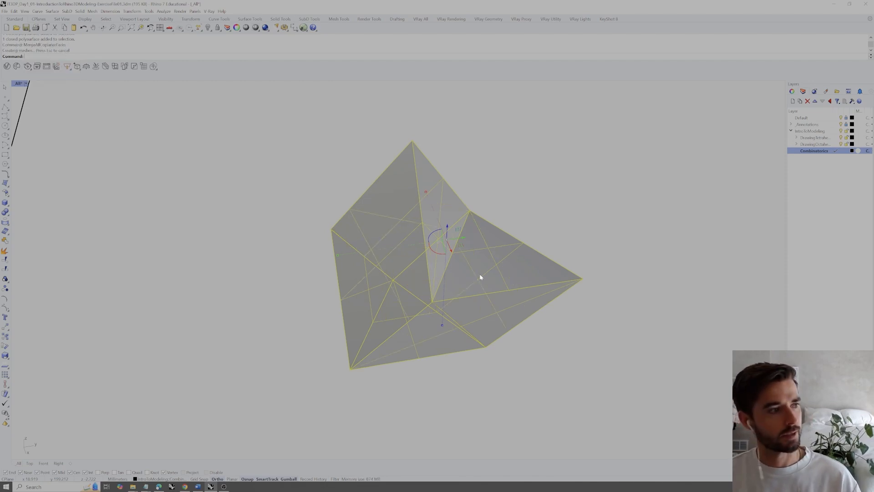
- Examine the merged solid's cleaned-up faces and its position relative to the sheet from several angles
right_click_drag(560, 220, 408, 242)
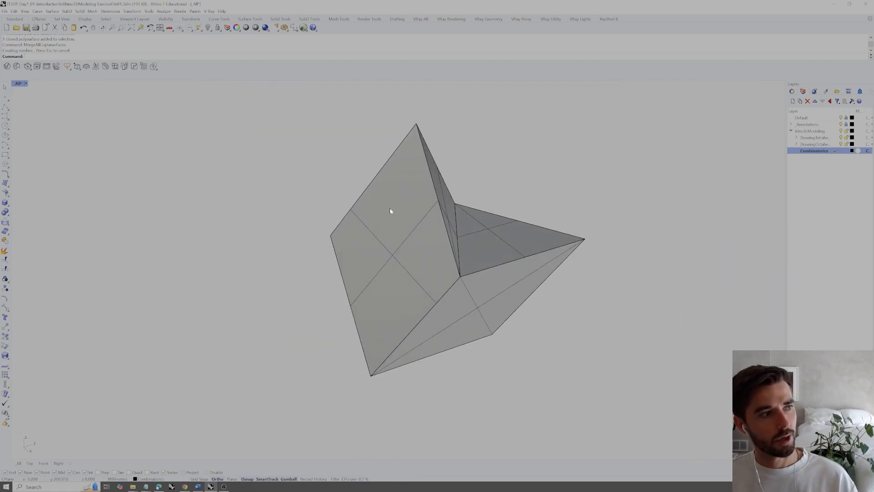
right_click_drag(441, 268, 432, 253)
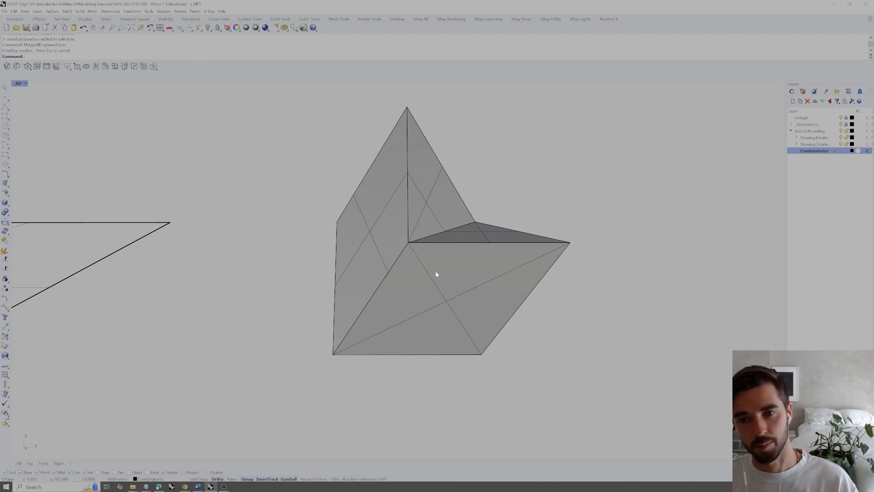
mouse_move(436, 274)
right_mouse_down()
mouse_move(445, 270)
mouse_move(416, 252)
mouse_move(507, 258)
mouse_move(511, 250)
mouse_move(498, 234)
mouse_move(424, 254)
mouse_move(444, 265)
right_mouse_up()
left_click(444, 266)
left_click(537, 220)
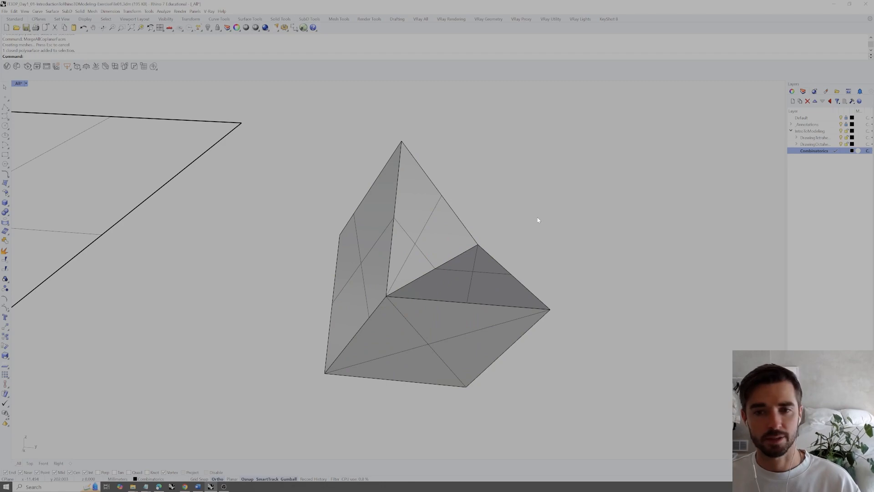
right_click_drag(537, 219, 444, 306)
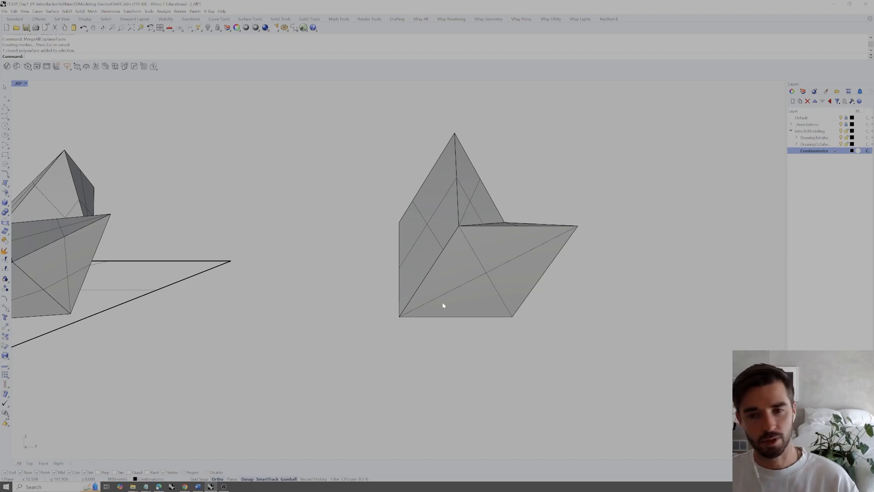
right_click_drag(460, 304, 469, 312)
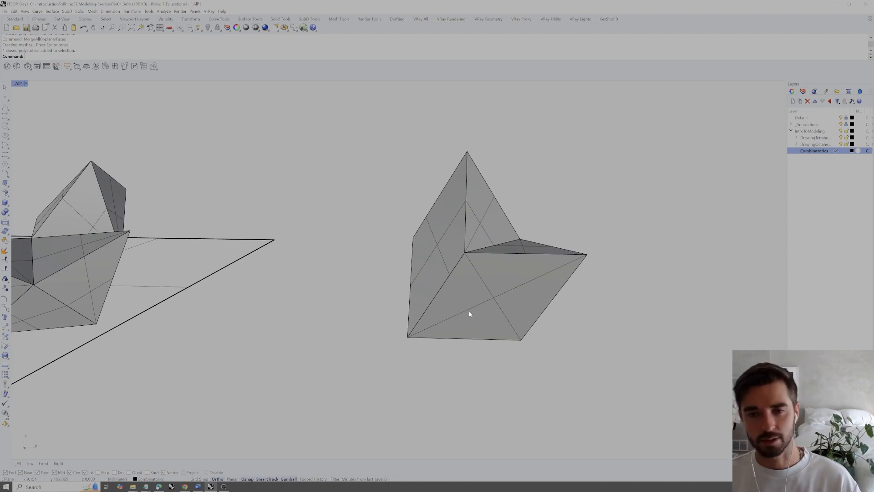
right_click_drag(474, 302, 508, 318)
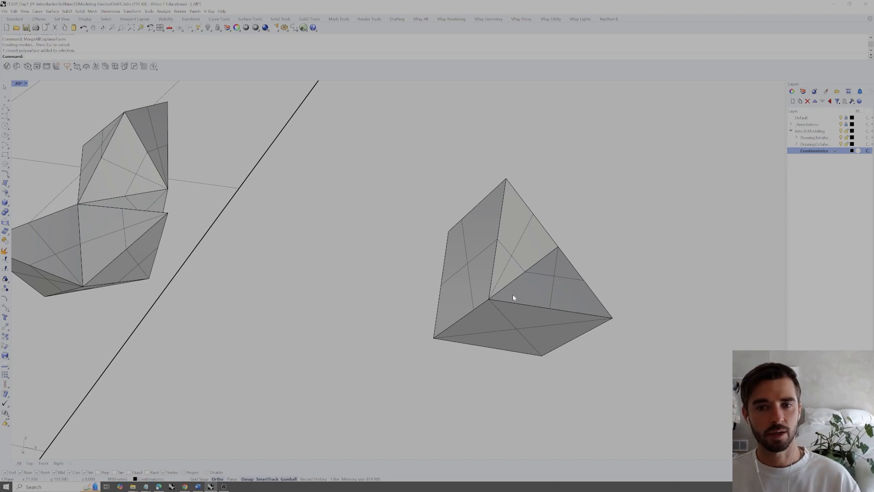
- Copy the single tetrahedron onto a face of the merged solid using Orient3Pt with Copy=Yes, matching three vertices of each
scroll(571, 281, "down", 6)
right_click_drag(537, 282, 540, 306, "shift")
right_click_drag(453, 276, 482, 253, "shift")
right_click_drag(258, 280, 299, 288, "shift")
left_click(299, 289)
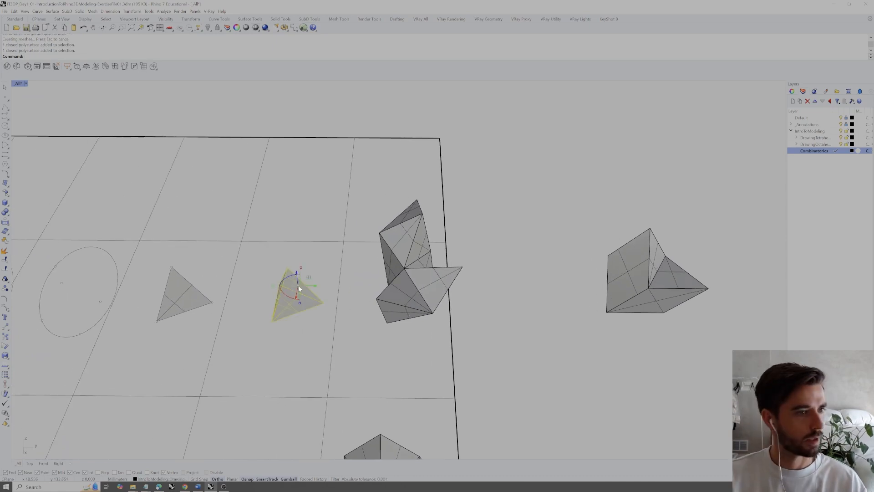
type("Orient3Pt")
key("Return")
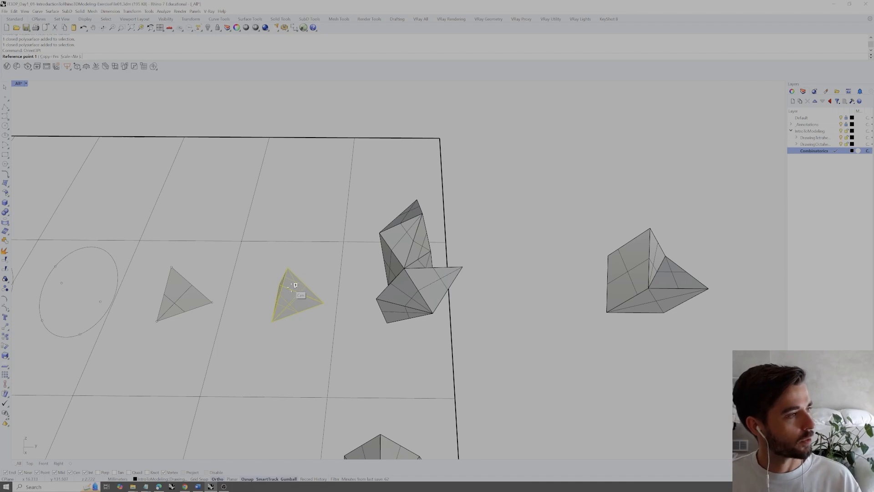
left_click(287, 268)
left_click(272, 322)
left_click(323, 303)
scroll(617, 226, "up", 2)
left_click(653, 233)
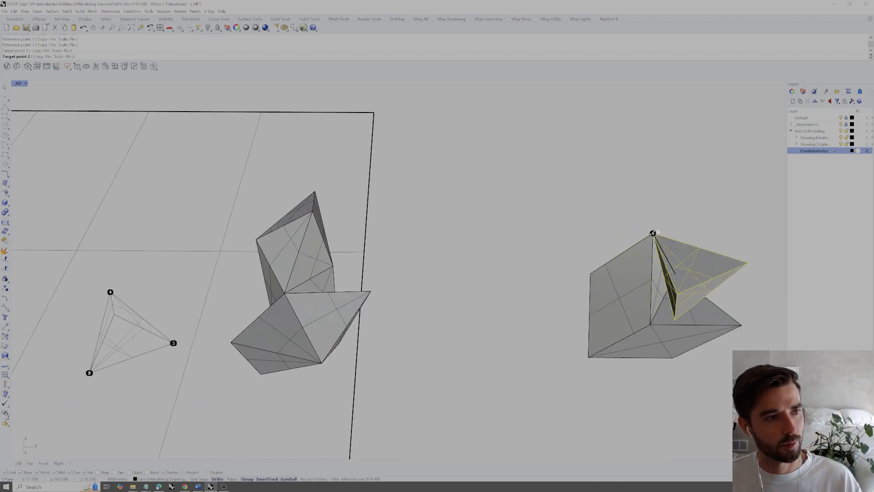
left_click(650, 323)
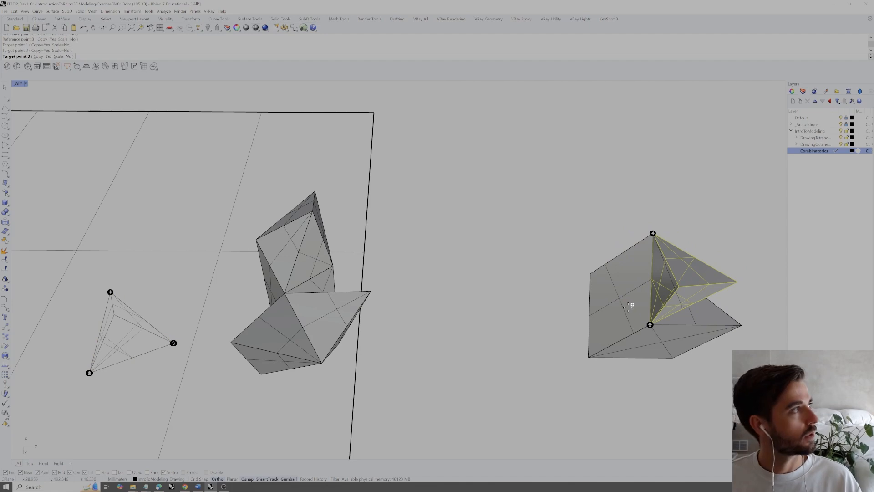
left_click(594, 271)
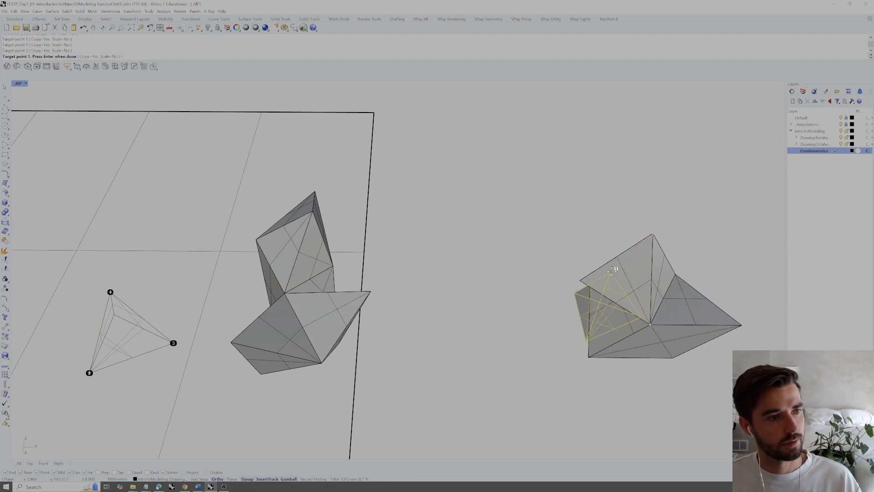
- Place two more oriented tetrahedron copies face to face above the first one on the merged solid
scroll(573, 278, "up", 2)
right_click_drag(558, 282, 589, 269)
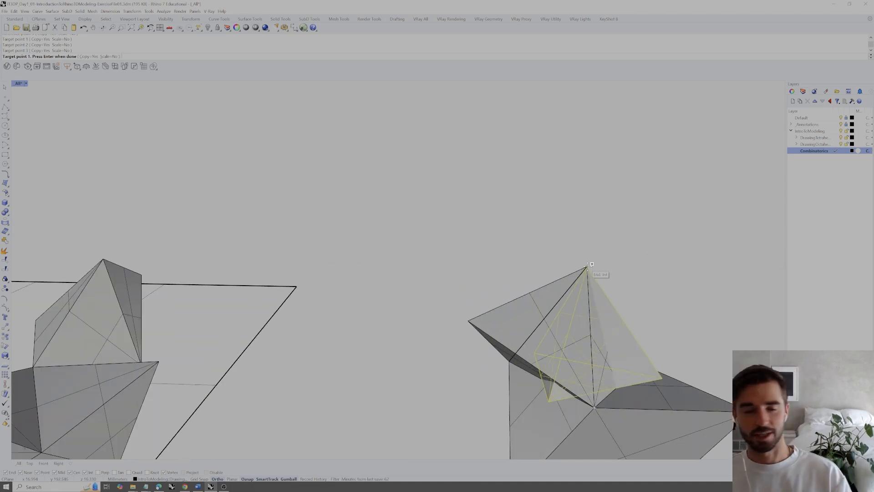
left_click(591, 265)
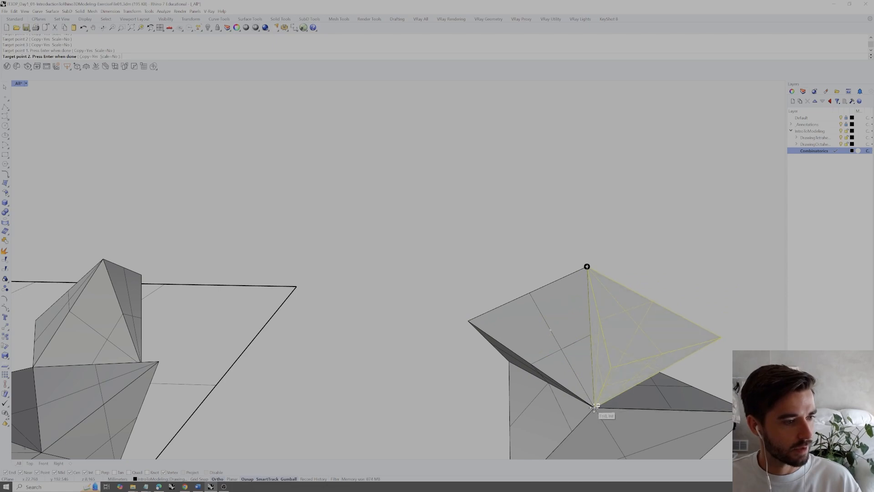
left_click(594, 407)
left_click(471, 322)
right_click_drag(583, 273, 585, 259)
left_click(583, 257)
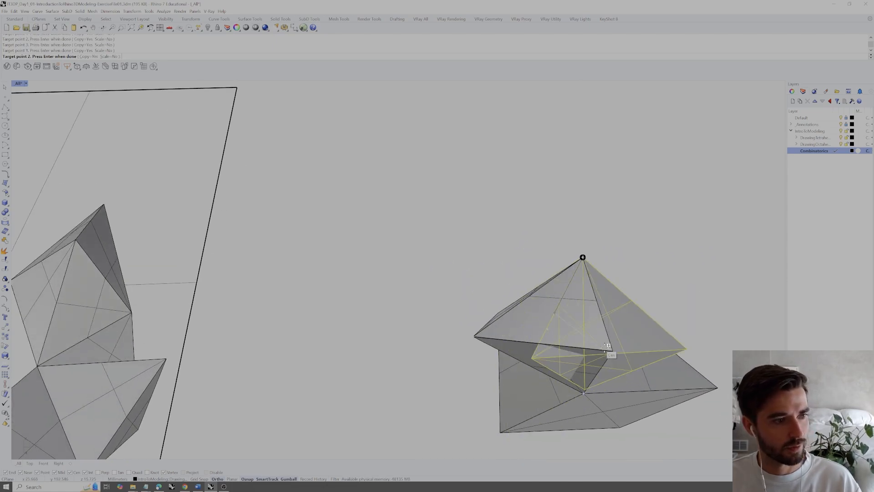
left_click(613, 351)
left_click(482, 337)
- Extend the growing tower with two further tetrahedron copies, each aligned to three vertices of an exposed upper face
right_click_drag(479, 336, 500, 296)
scroll(517, 258, "down", 5)
right_click_drag(521, 250, 496, 287)
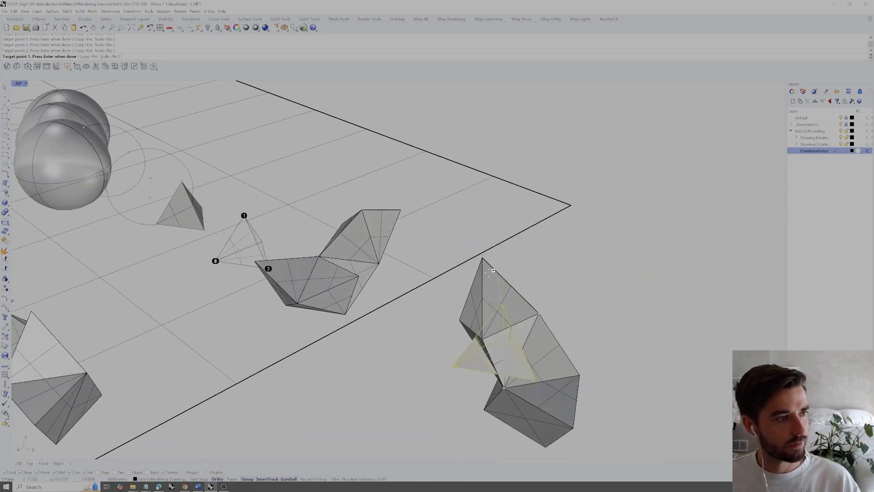
scroll(496, 287, "up", 1)
left_click(479, 252)
left_click(550, 323)
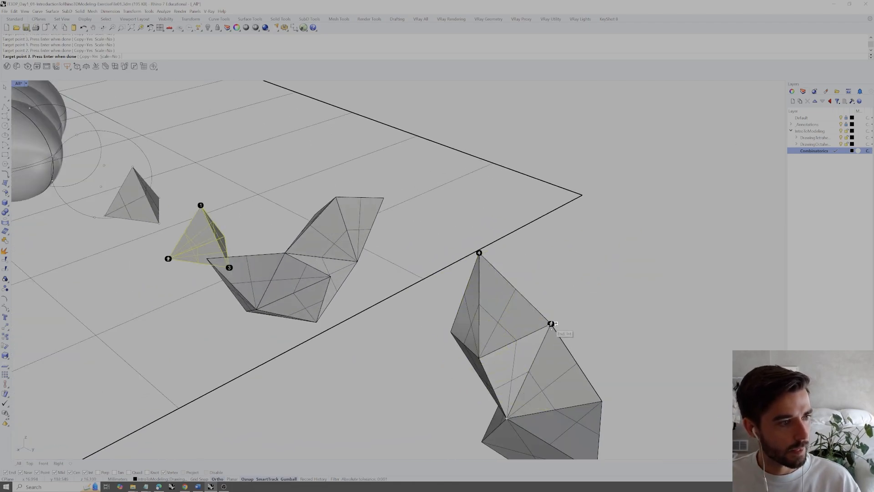
left_click(479, 355)
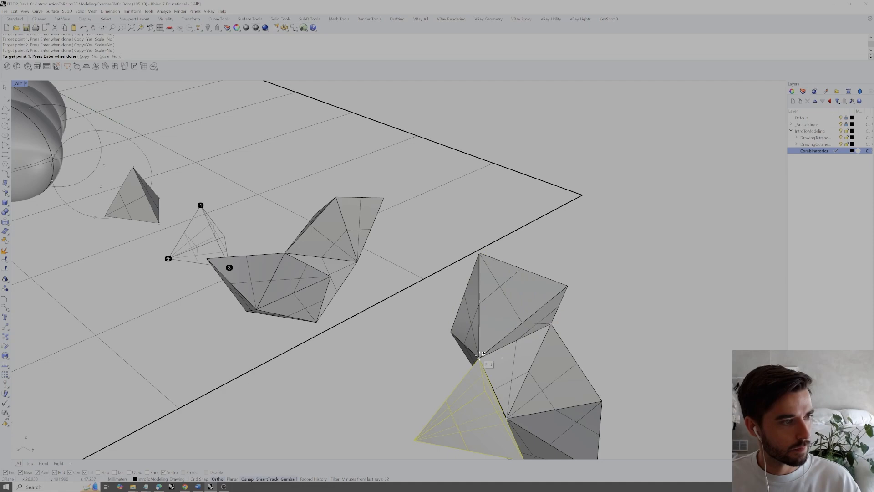
left_click(478, 252)
left_click(564, 286)
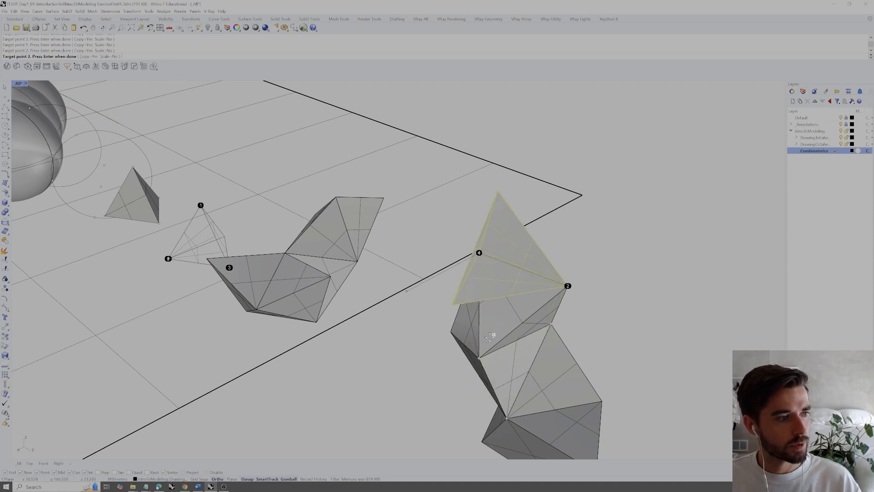
left_click(479, 355)
- Orient a final tetrahedron copy onto the exposed face at the tower's upper end and finish Orient3Pt
right_click_drag(503, 349, 432, 360)
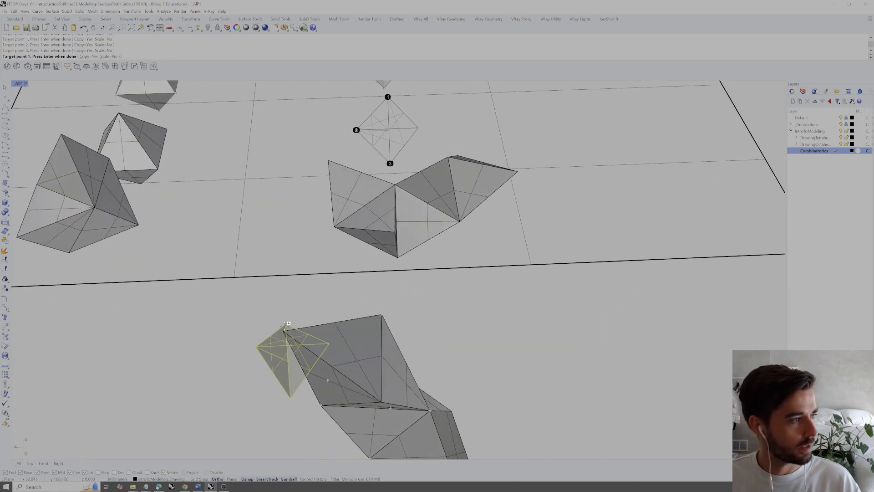
left_click(283, 331)
left_click(381, 314)
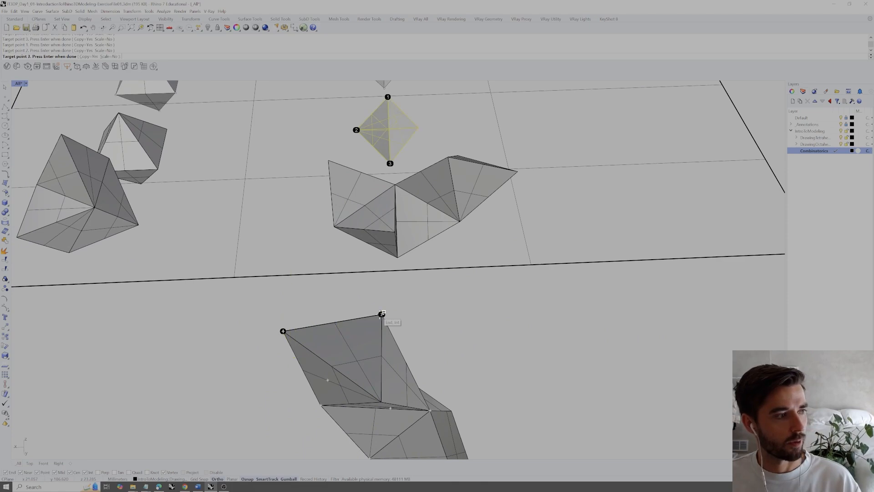
left_click(382, 399)
right_click_drag(389, 348, 591, 321)
key("Return")
key("Escape")
- Try copying the single octahedron onto a face of the tower's lower part with Orient3Pt
right_click_drag(535, 312, 423, 262, "shift")
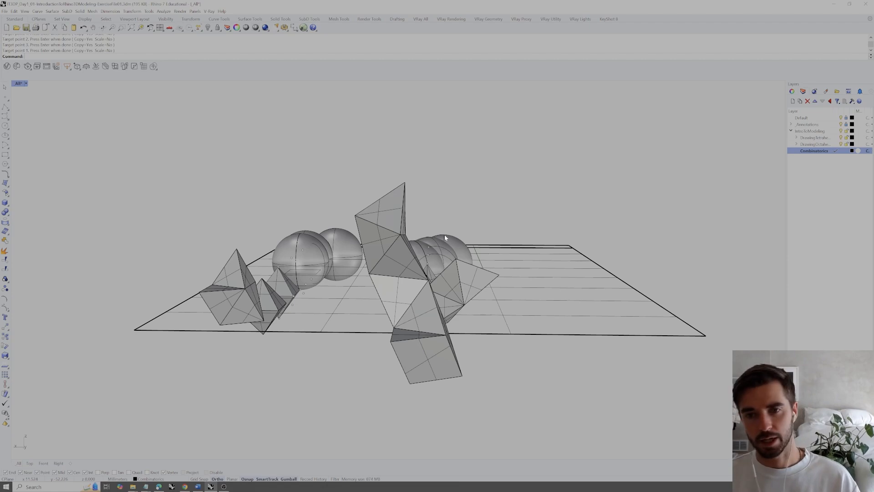
right_click_drag(444, 234, 430, 259)
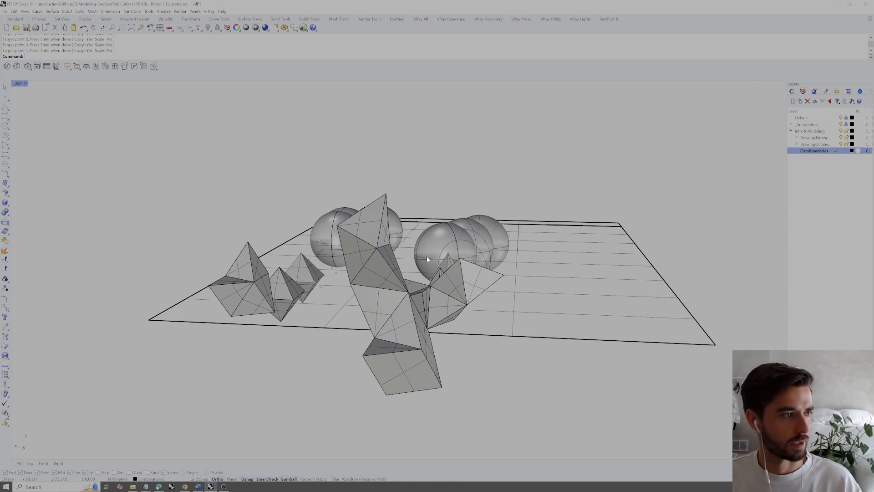
right_click_drag(381, 261, 437, 254)
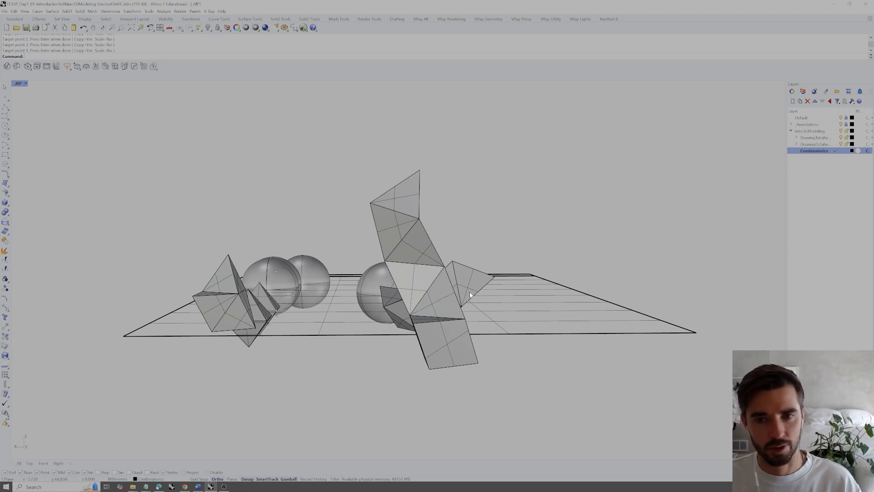
right_click_drag(468, 296, 458, 308)
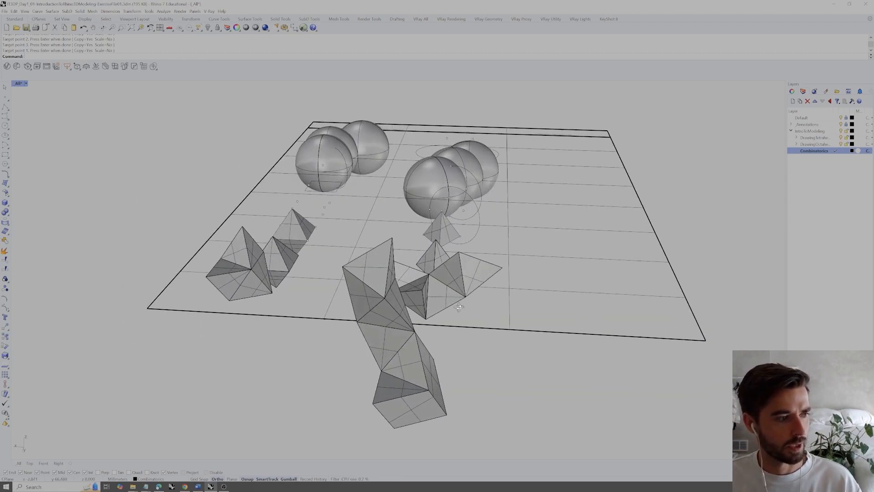
right_click_drag(491, 374, 401, 264)
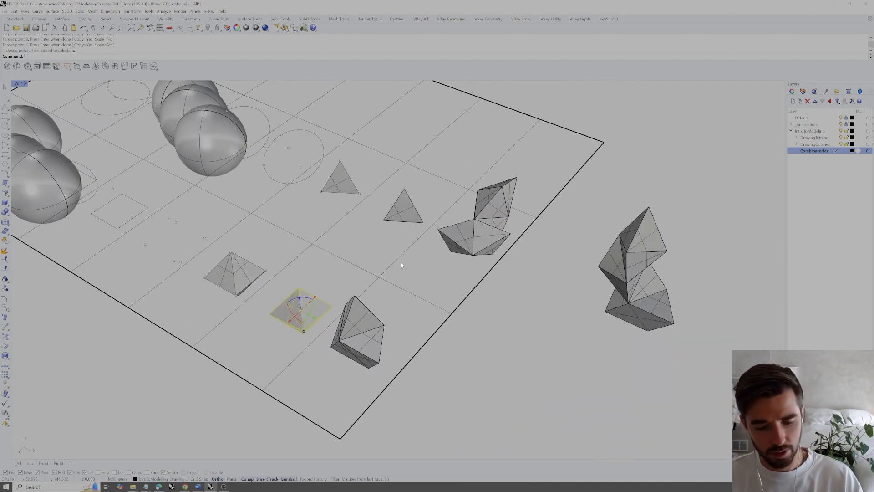
key("Return")
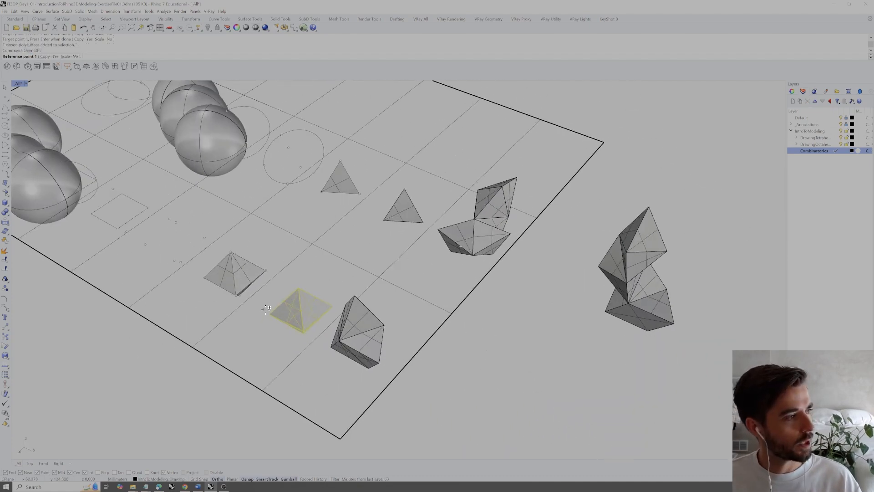
left_click(304, 329)
right_click_drag(304, 329, 367, 268)
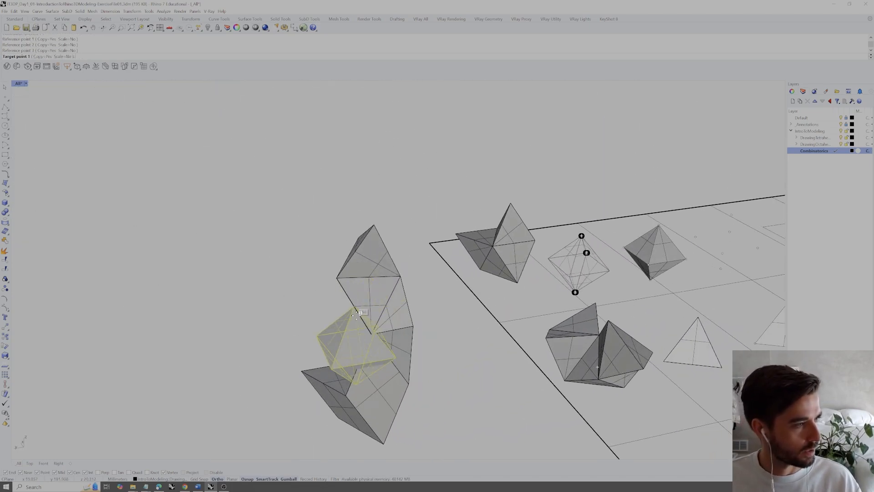
left_click(375, 333)
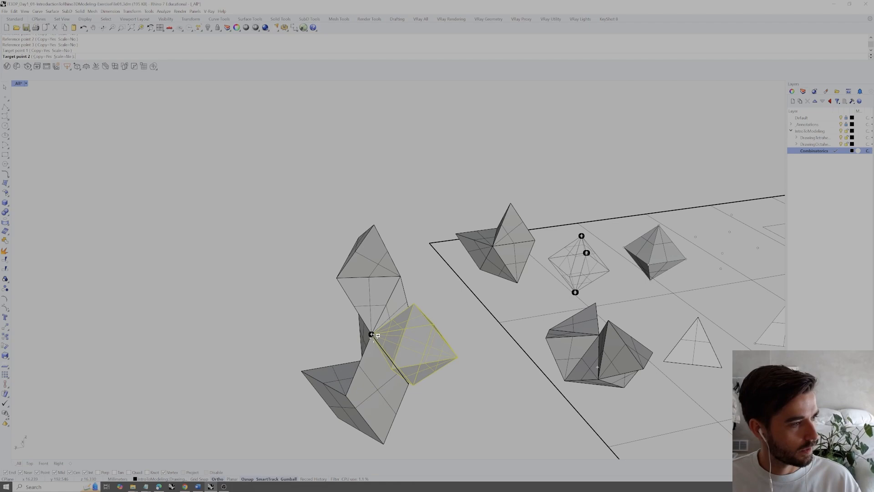
left_click(409, 383)
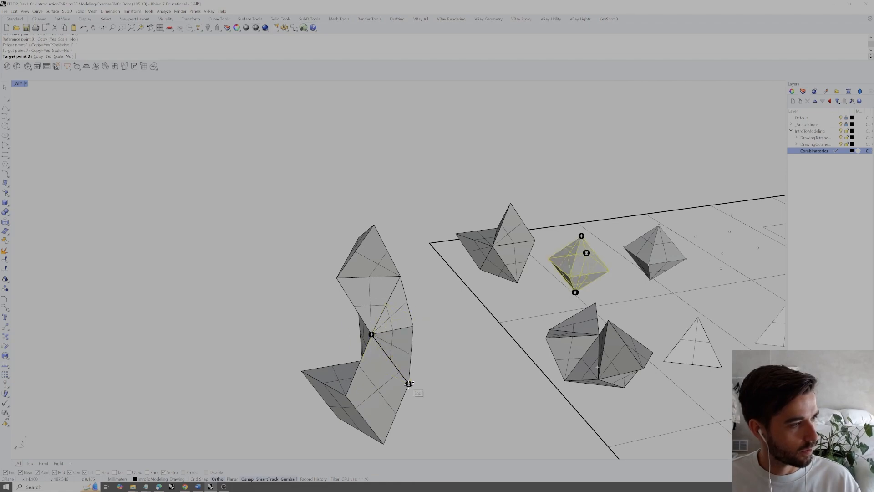
left_click(351, 393)
- Try a second octahedron copy on an upper tower face, and undo the octahedron orientation
left_click(337, 277)
left_click(403, 273)
left_click(371, 333)
right_click_drag(371, 333, 432, 302)
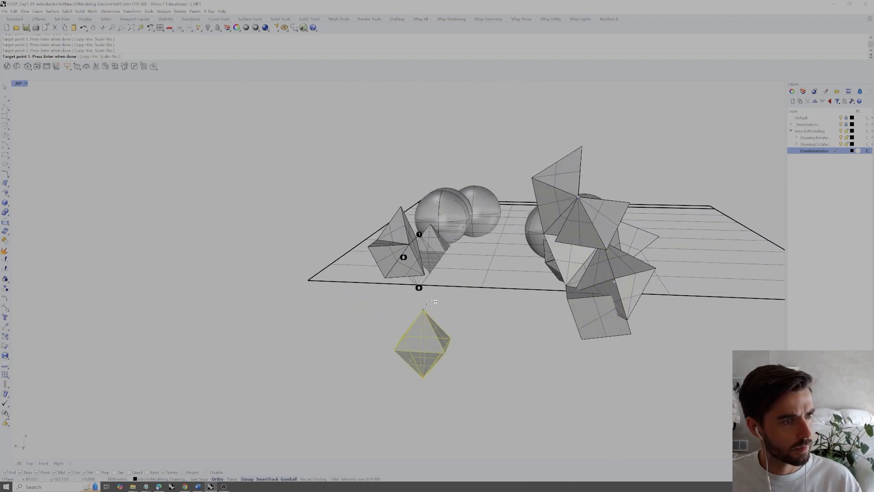
mouse_move(634, 267)
right_mouse_down()
mouse_move(650, 264)
mouse_move(644, 253)
right_mouse_up()
right_click_drag(679, 328, 217, 287)
key("ctrl+z")
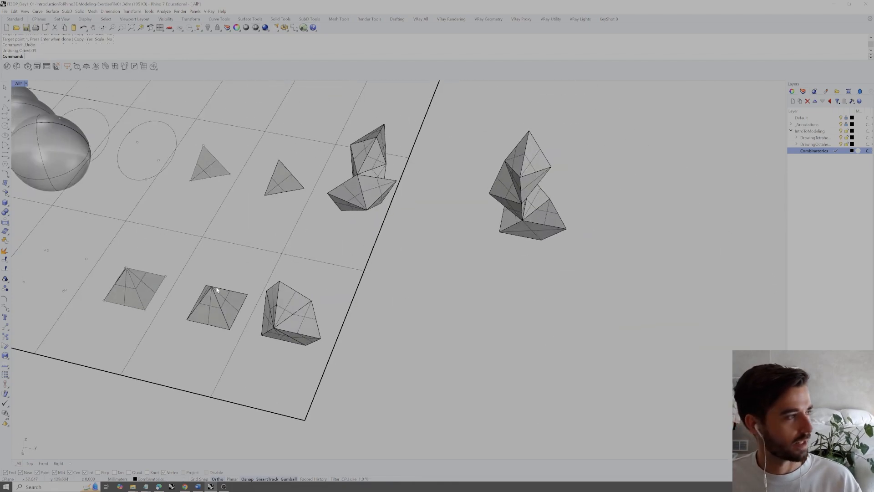
- Copy the single octahedron onto an exposed upper face of the tower with Orient3Pt, matching three vertices of one face
type("zs")
key("Return")
left_click(504, 107)
left_click(494, 184)
key("Return")
scroll(422, 144, "down", 2)
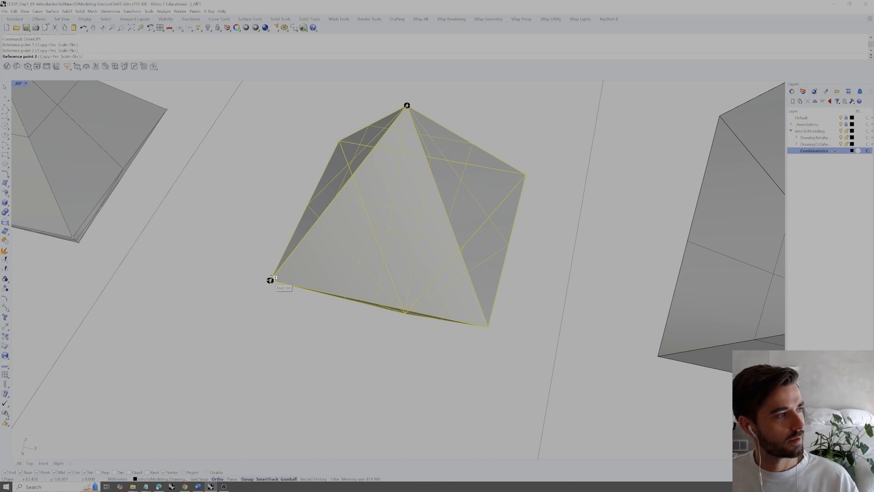
left_click(488, 327)
scroll(487, 328, "down", 4)
right_click_drag(430, 280, 374, 267)
right_click_drag(353, 230, 304, 200)
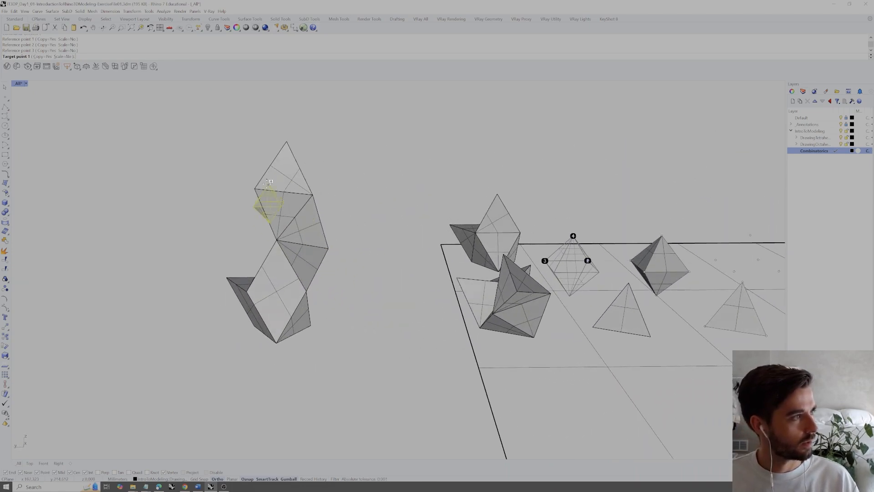
scroll(269, 182, "up", 3)
left_click(246, 193)
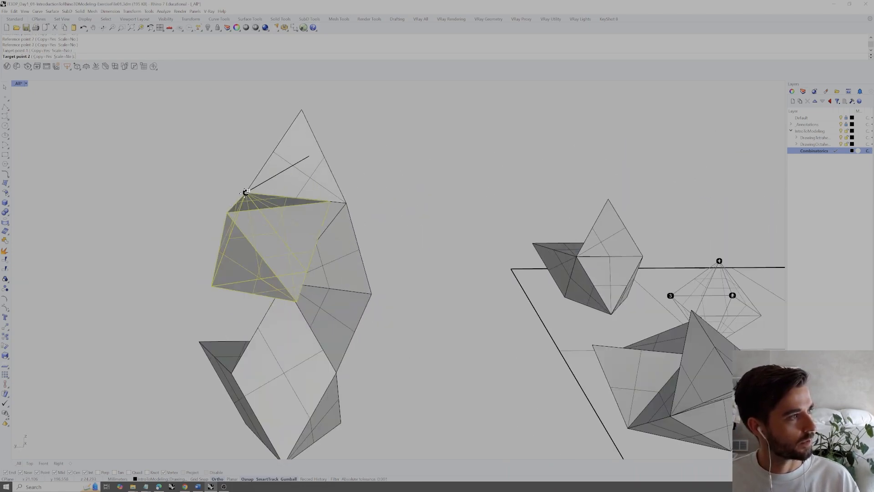
left_click(346, 203)
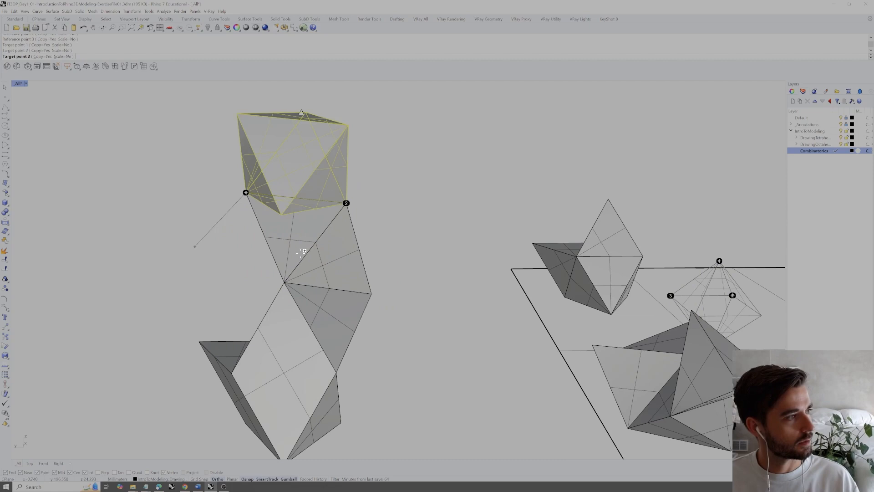
left_click(287, 279)
- Orient a second octahedron copy onto the exposed tower face just below the first and finish Orient3Pt
left_click(284, 282)
left_click(337, 372)
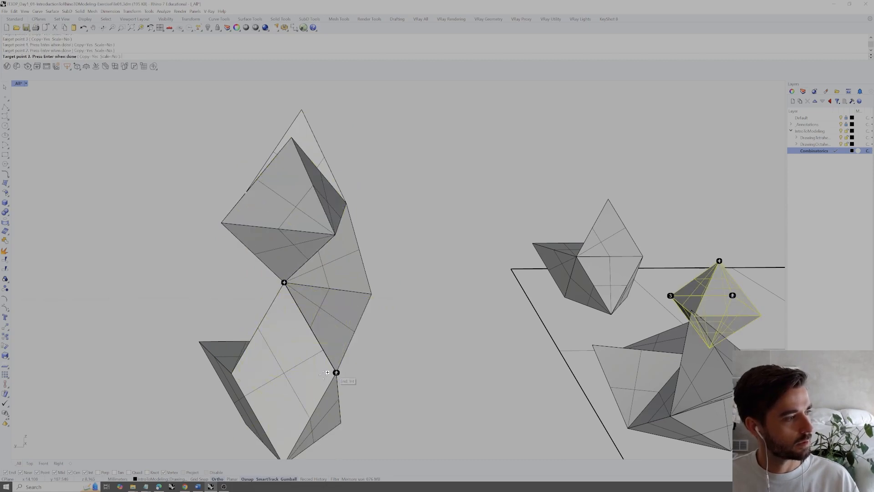
left_click(236, 371)
right_click_drag(255, 364, 435, 274)
key("Escape")
right_click_drag(498, 225, 522, 214)
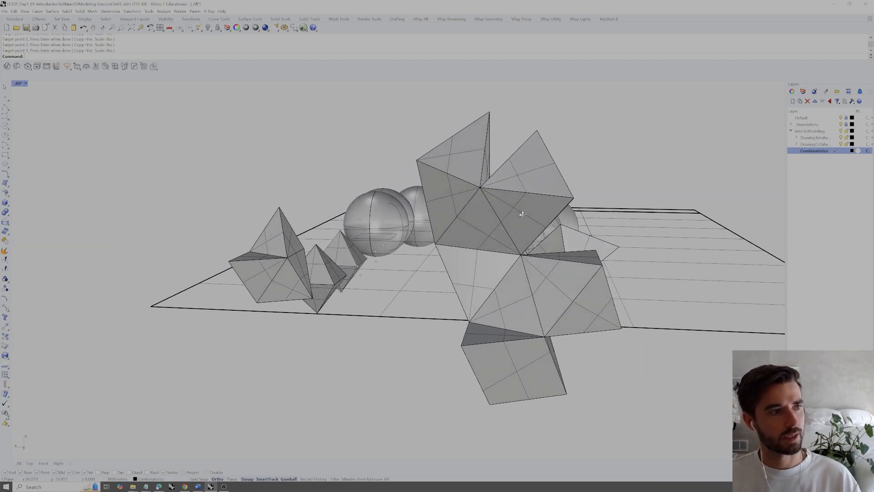
right_click_drag(576, 208, 426, 288)
left_click(575, 299)
right_click_drag(270, 286, 380, 268)
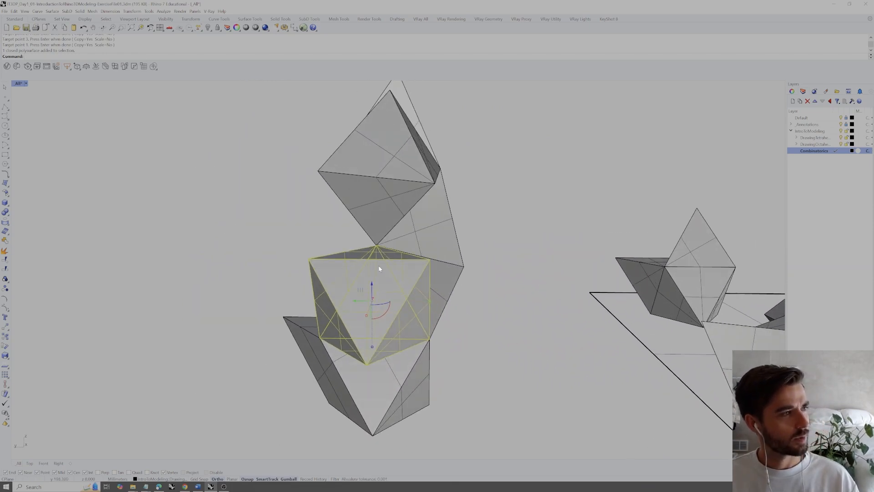
left_click(500, 206)
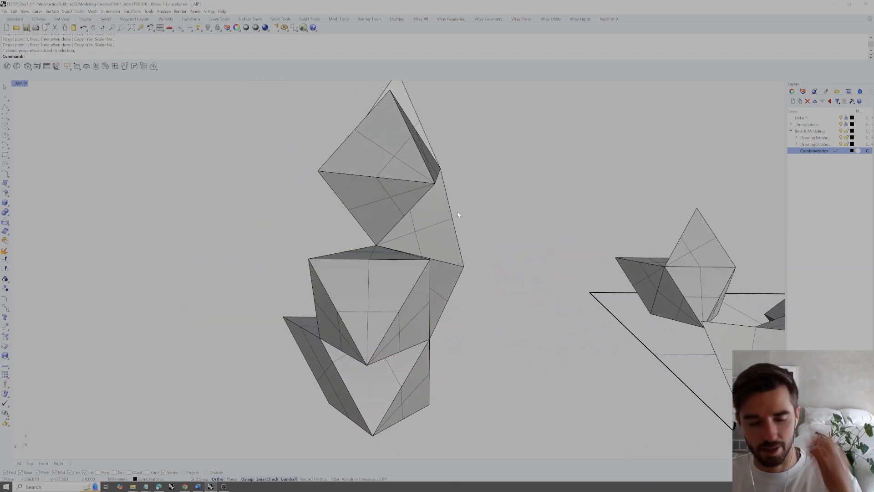
left_click(363, 254)
right_click_drag(364, 254, 365, 256)
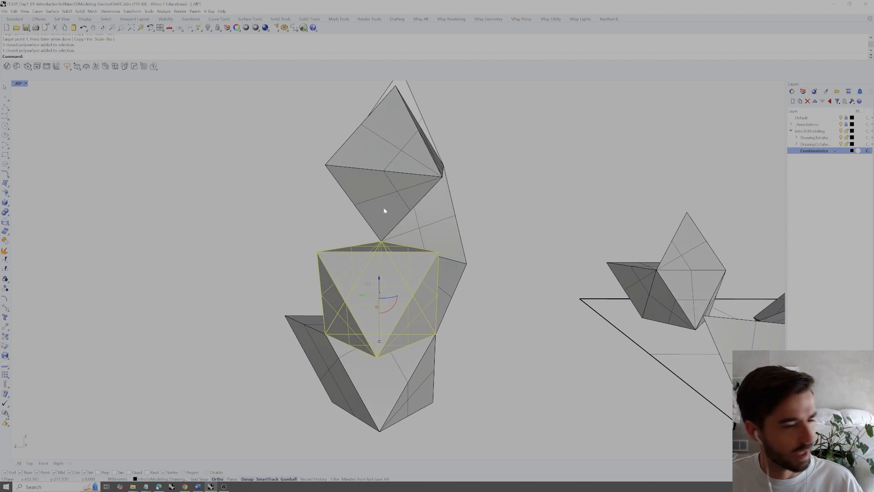
right_click_drag(406, 228, 474, 288)
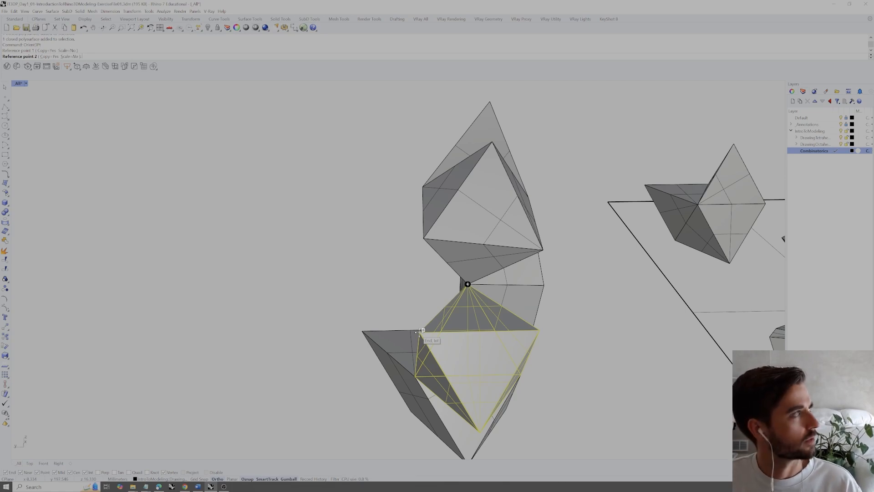
left_click(540, 330)
left_click(539, 330)
left_click(419, 332)
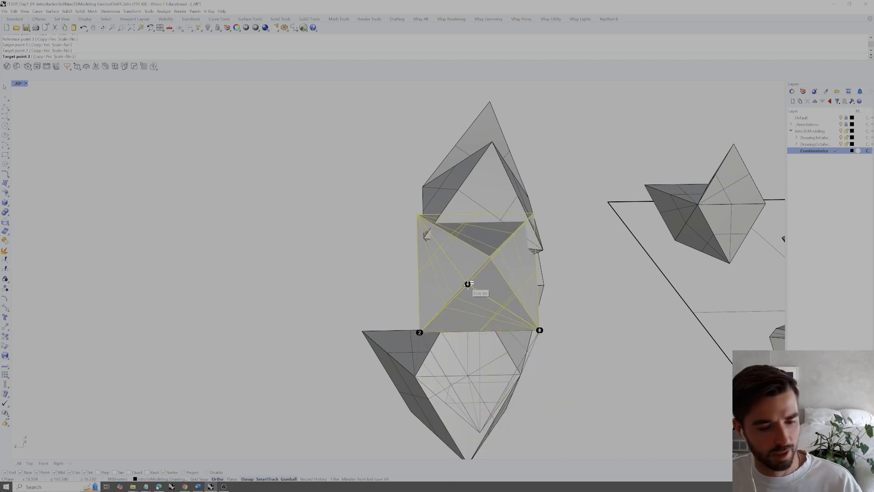
right_click_drag(467, 283, 525, 273)
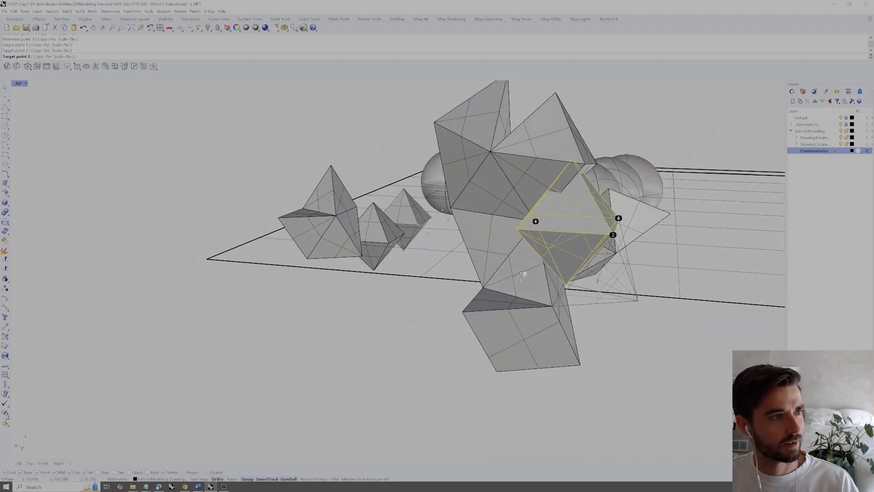
key("Escape")
- Try copying the tower's upper tetrahedron onto the top face of the lower octahedron with Orient3Pt, and undo that orientation
right_click_drag(465, 176, 410, 199)
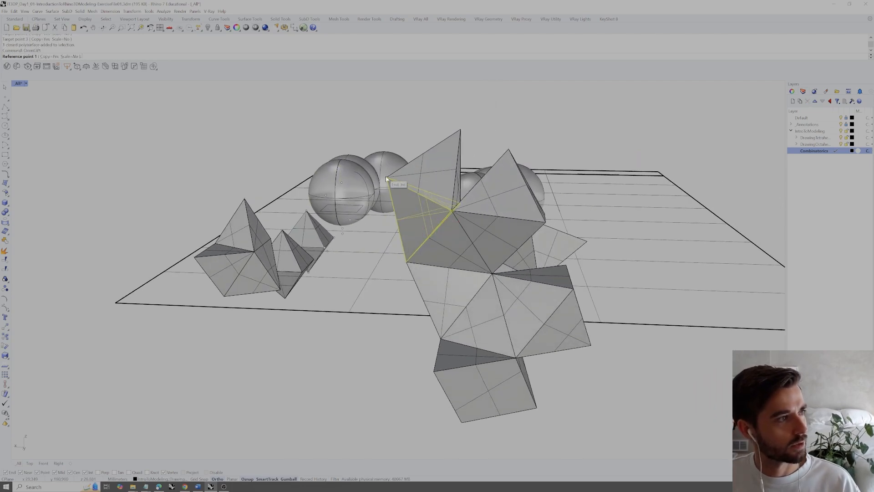
left_click(453, 209)
right_click_drag(453, 209, 447, 274)
left_click(478, 300)
left_click(573, 316)
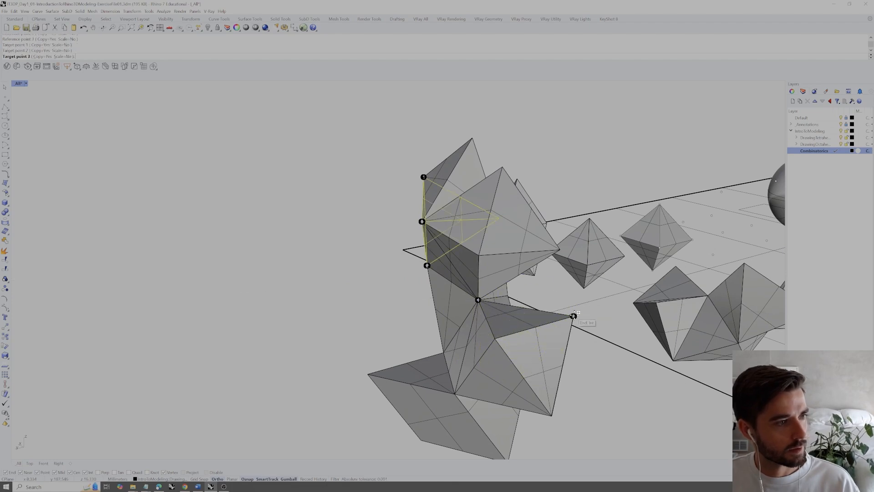
left_click(500, 333)
right_click_drag(500, 334, 550, 272)
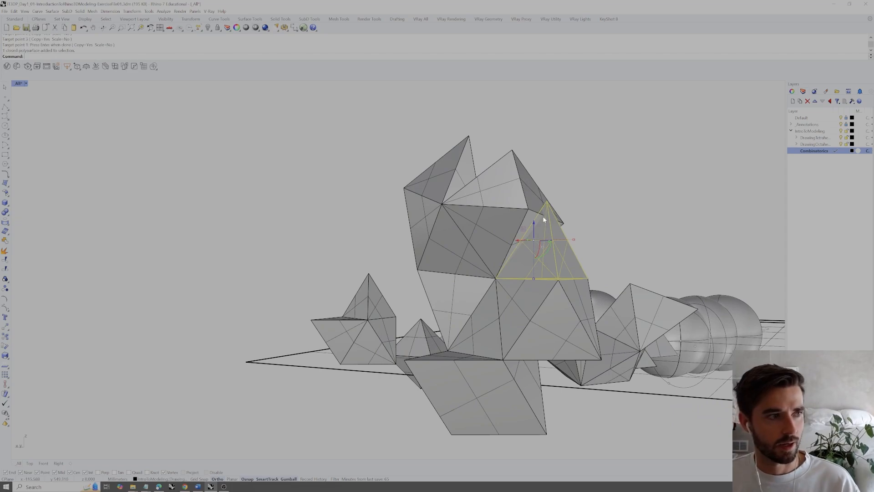
right_click_drag(547, 203, 523, 319)
key("ctrl+z")
- Copy the lower octahedron onto the neighbouring exposed tetrahedron face in the middle of the tower with Orient3Pt
left_click(526, 321)
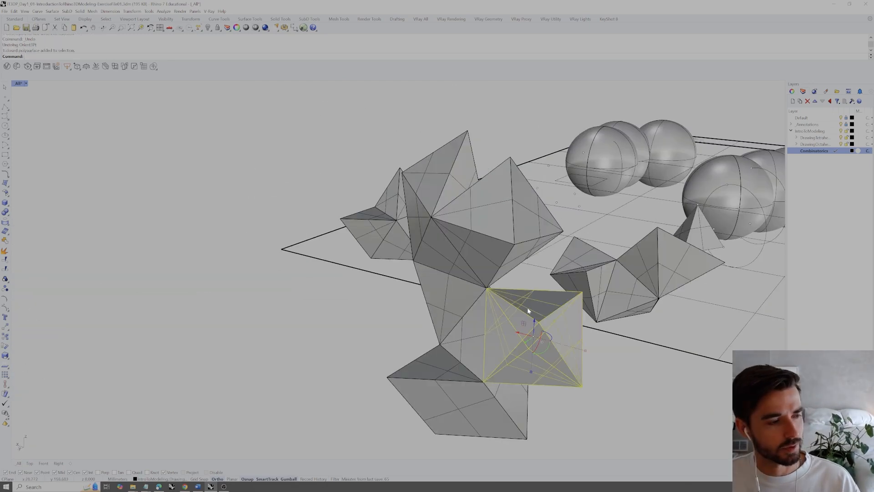
key("Return")
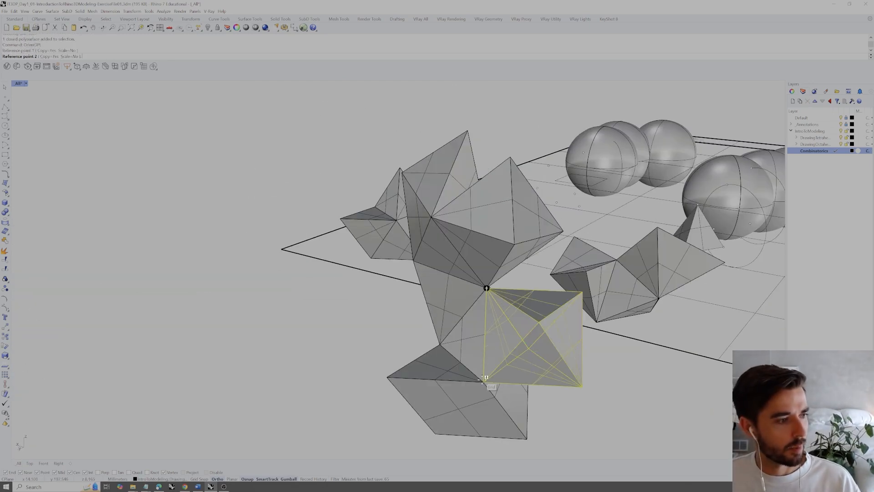
left_click(539, 321)
left_click(413, 260)
left_click(486, 287)
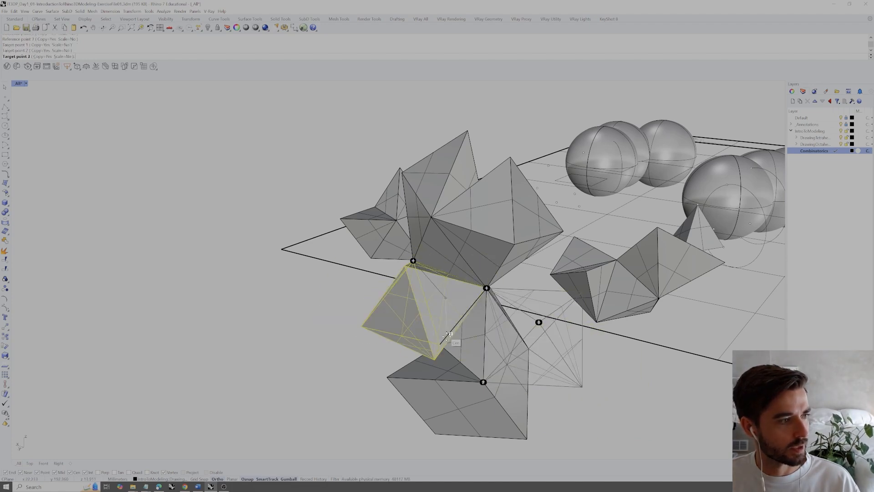
left_click(439, 342)
right_click_drag(439, 343, 481, 328)
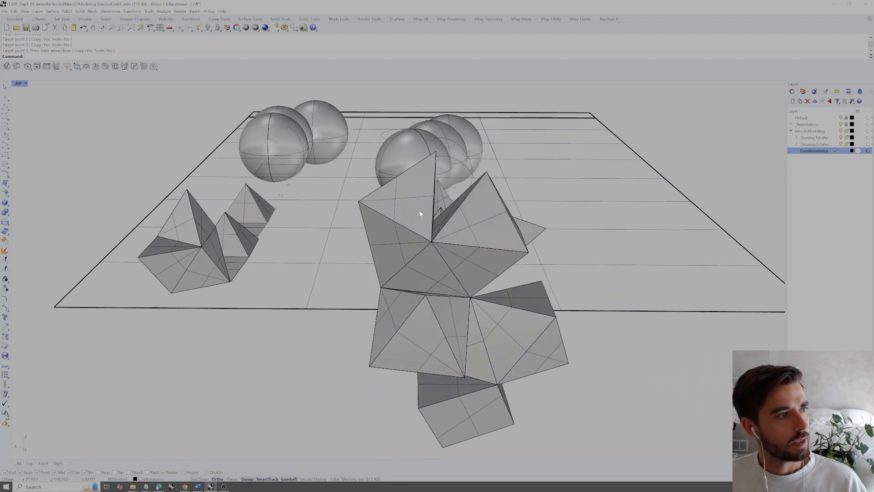
- Copy the tower's upper tetrahedron onto two exposed faces of the newly placed middle octahedron with Orient3Pt
left_click(394, 252)
right_click_drag(394, 251, 614, 416)
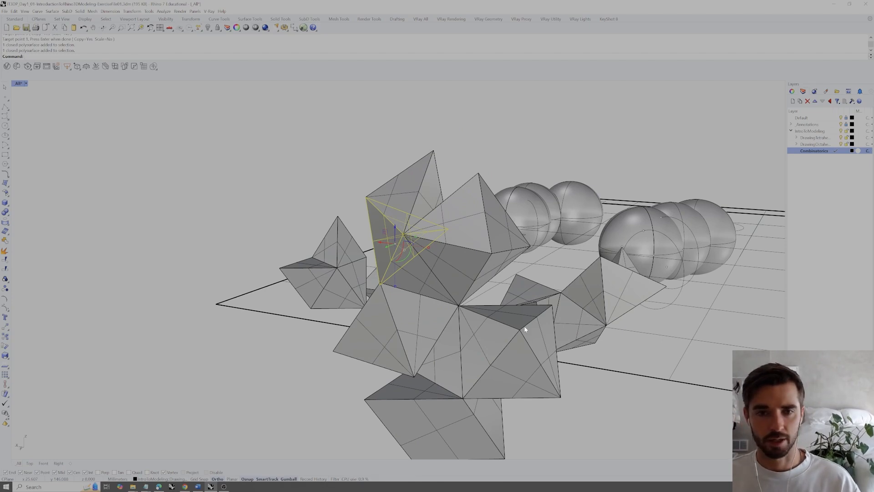
right_click_drag(479, 310, 485, 302)
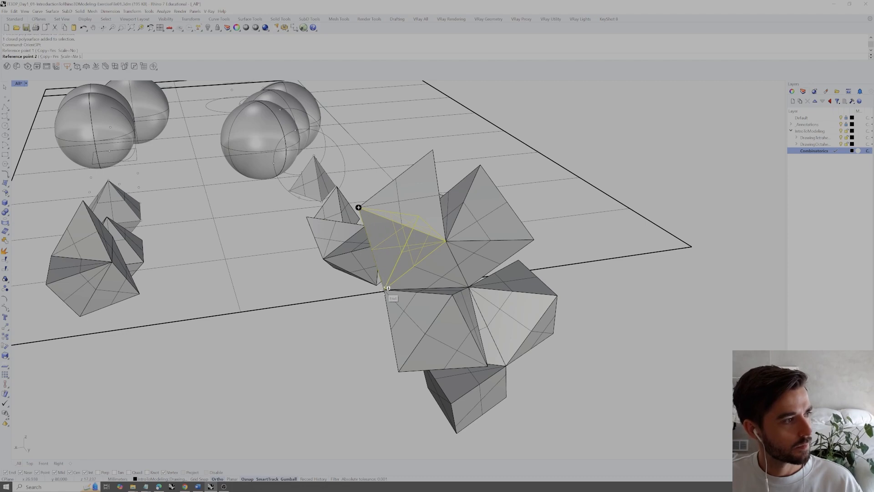
left_click(446, 240)
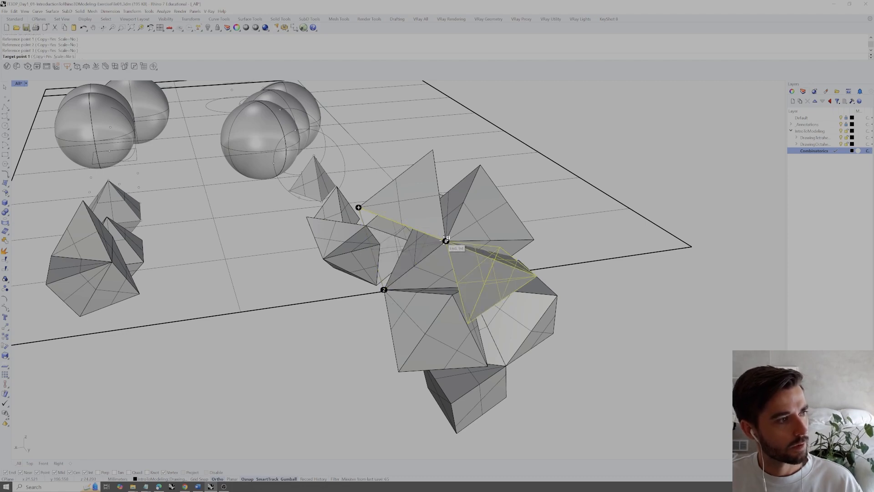
right_click_drag(436, 292, 406, 298)
right_click_drag(480, 329, 449, 313)
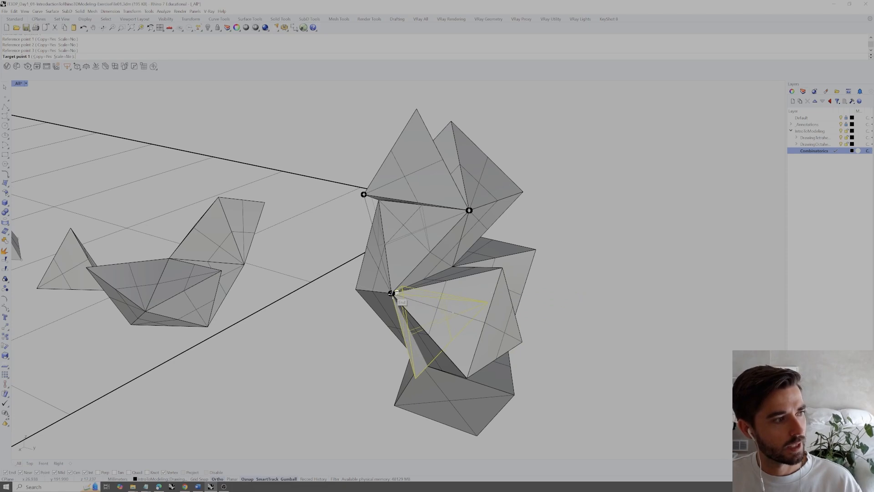
left_click(502, 266)
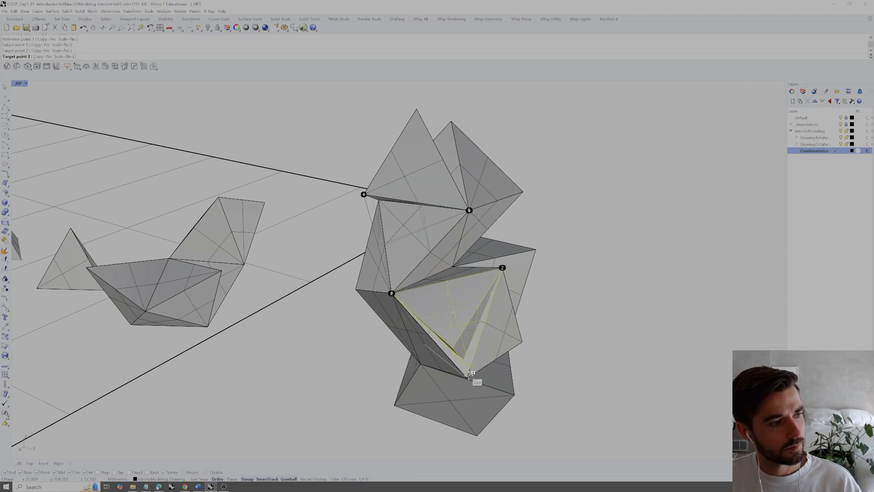
left_click(469, 376)
right_click_drag(468, 376, 441, 367)
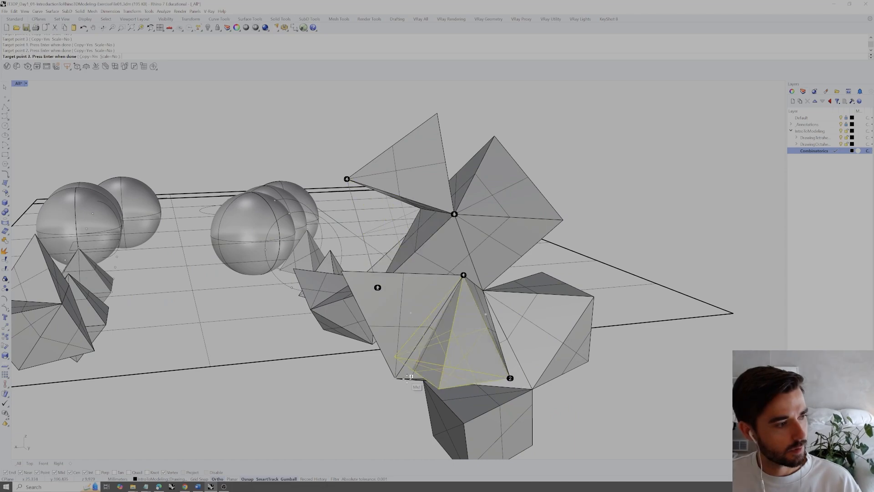
right_click_drag(398, 375, 371, 304)
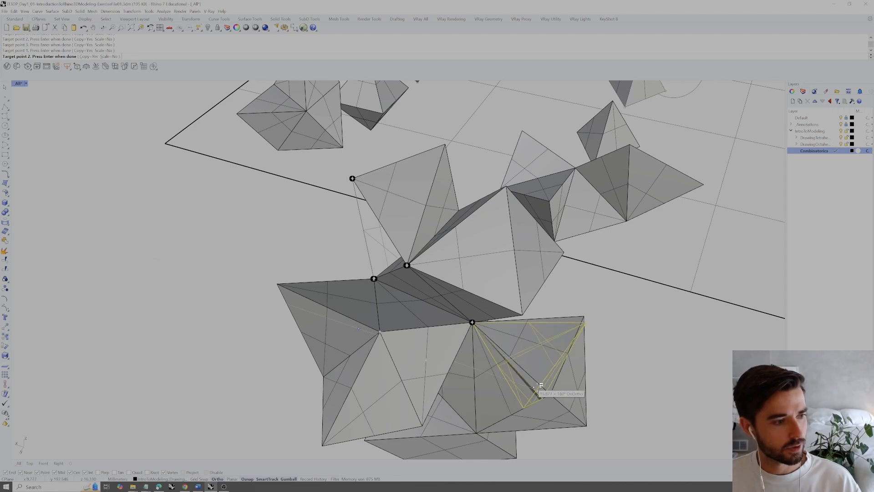
- Orient two more tetrahedron copies onto exposed side faces of the lower octahedron, matching three vertices each
left_click(552, 395)
left_click(481, 428)
right_click_drag(481, 429, 466, 387)
scroll(478, 328, "down", 5)
right_click_drag(484, 328, 511, 336)
scroll(517, 332, "up", 4)
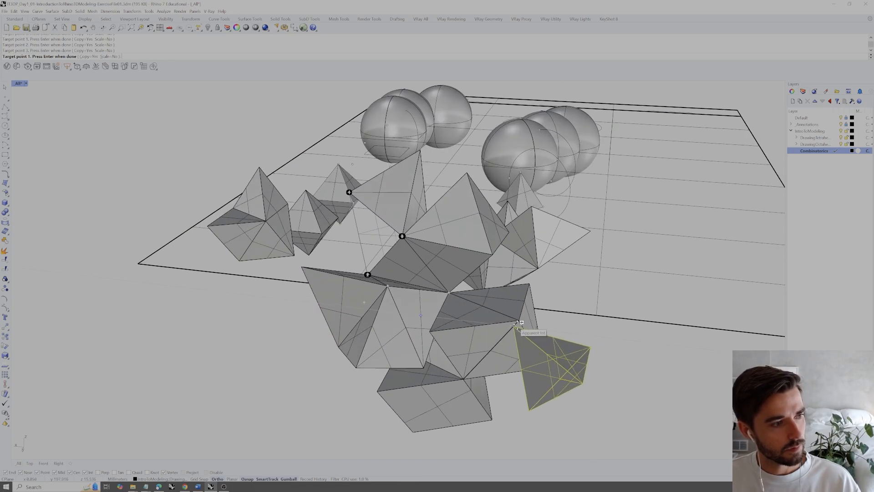
left_click(549, 364)
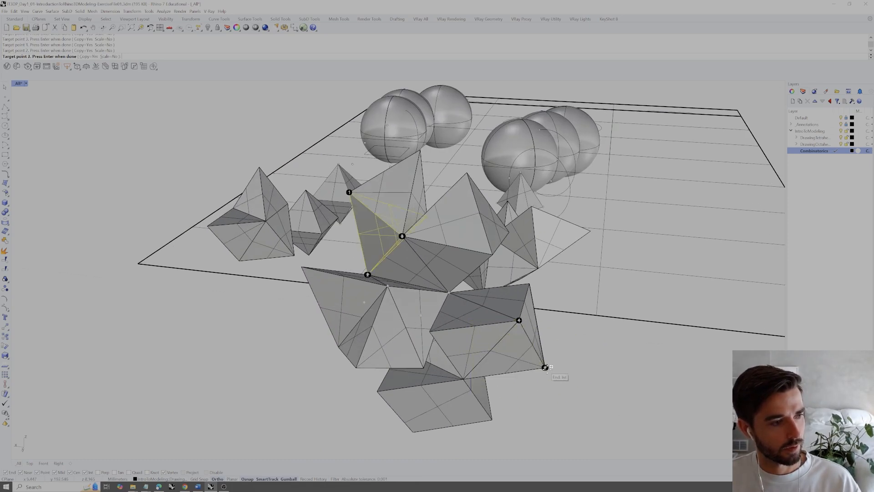
right_click_drag(464, 378, 434, 362)
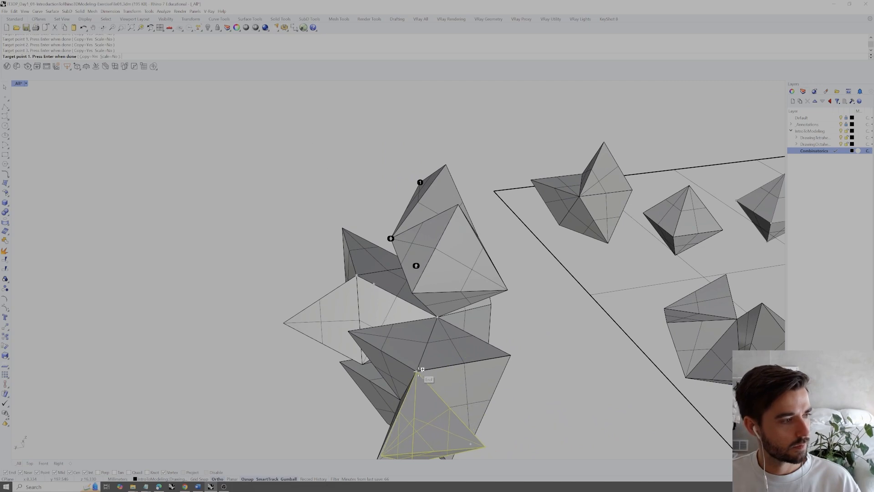
- Add two further tetrahedron copies around the lower octahedron, aligning each to three vertices of an exposed face
left_click(416, 371)
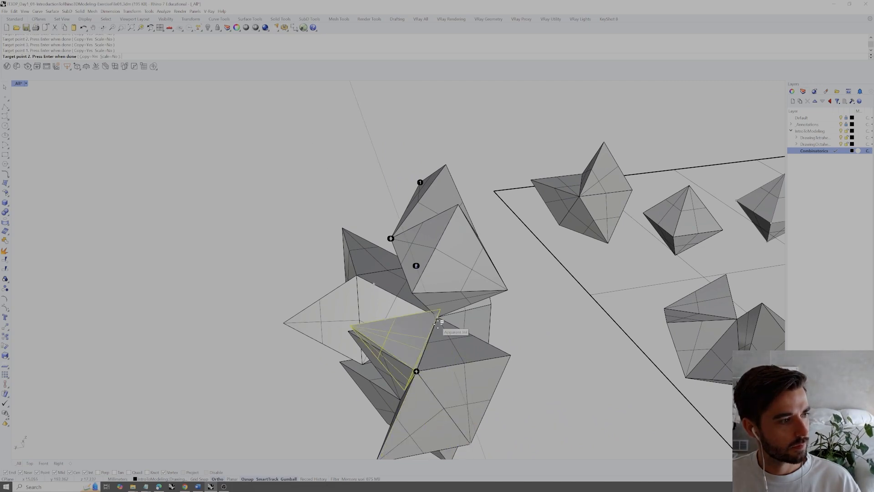
left_click(437, 317)
left_click(490, 342)
right_click_drag(490, 342, 506, 328)
right_click_drag(478, 268, 438, 272)
scroll(442, 270, "up", 2)
left_click(409, 337)
left_click(455, 255)
left_click(490, 323)
right_click_drag(394, 256, 432, 273)
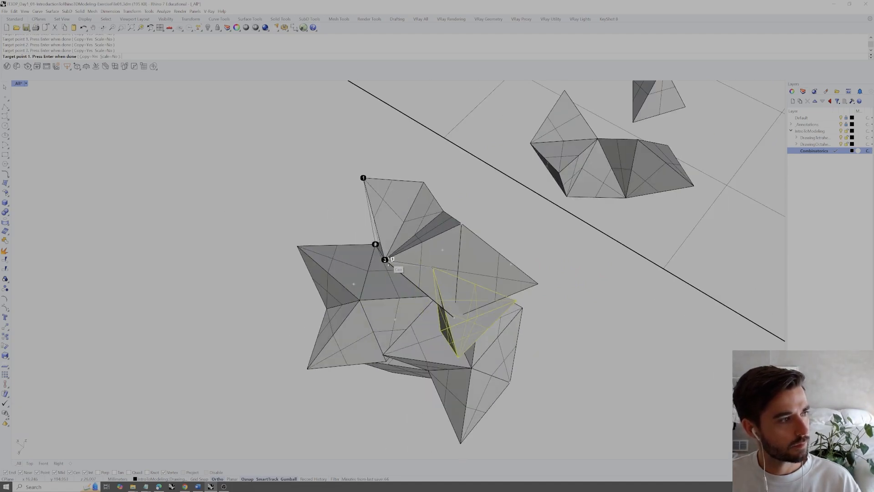
- Orient a last tetrahedron copy onto an exposed face of the upper octahedron and finish Orient3Pt
left_click(385, 260)
left_click(460, 224)
left_click(454, 317)
right_click_drag(456, 320, 458, 274)
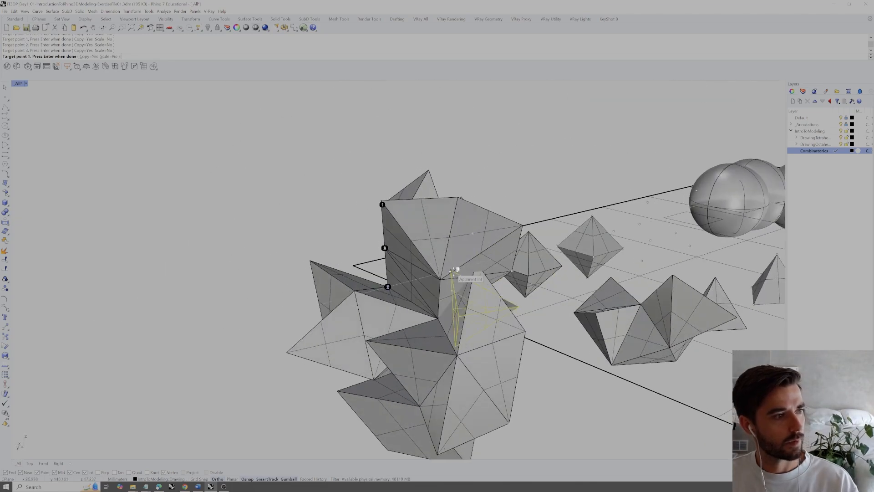
key("Return")
- Delete the tetrahedron copy sitting between the upper and lower octahedra
left_click(488, 305)
key("Delete")
right_click_drag(488, 305, 515, 305)
scroll(442, 326, "up", 5)
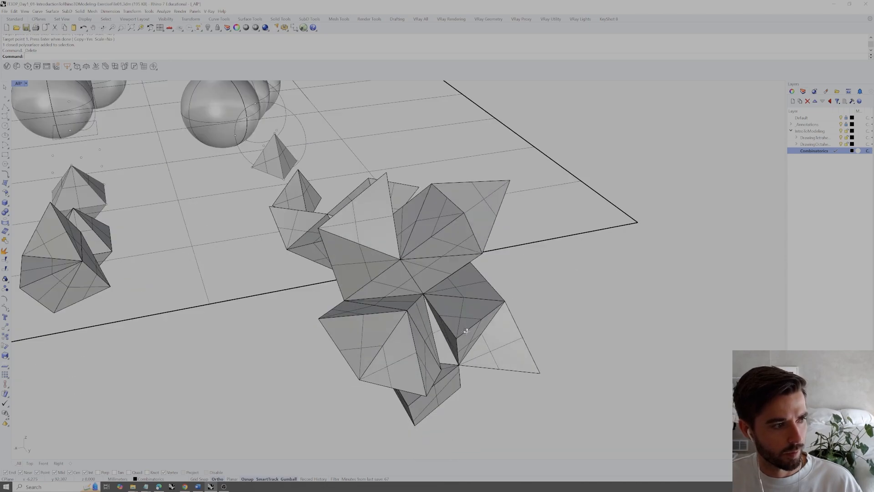
right_click_drag(444, 303, 499, 284)
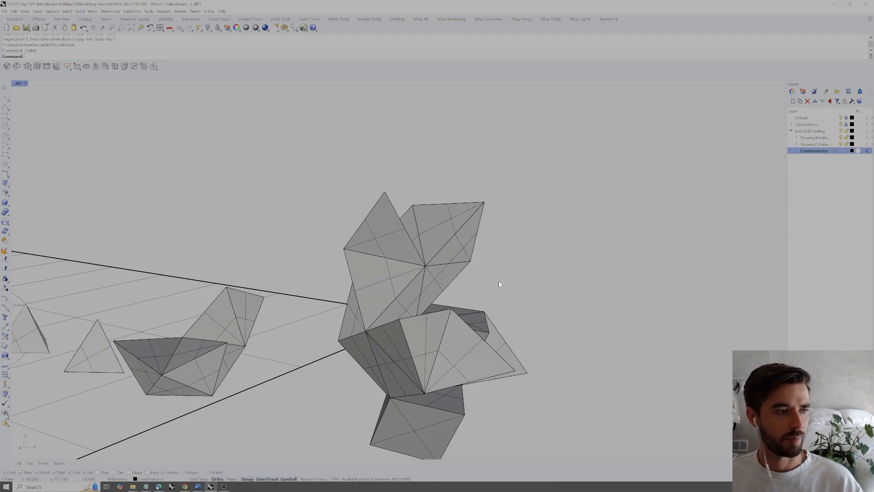
- Copy three adjoining solids at the lower octahedron as a group, from one corner vertex to the neighbouring corner of the same block
right_click_drag(498, 283, 451, 333)
scroll(453, 334, "up", 3)
left_click(469, 355)
left_click(532, 400, "shift")
left_click(528, 342, "shift")
right_click_drag(536, 344, 509, 299, "shift")
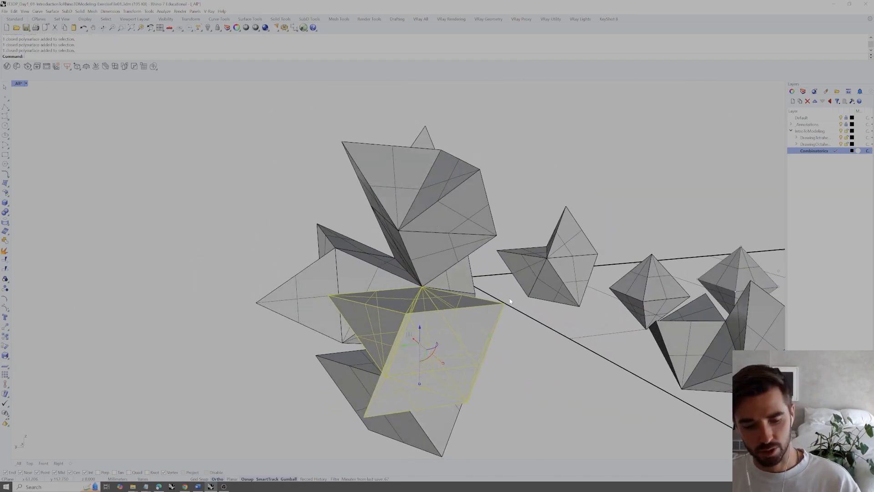
type("copy")
key("Return")
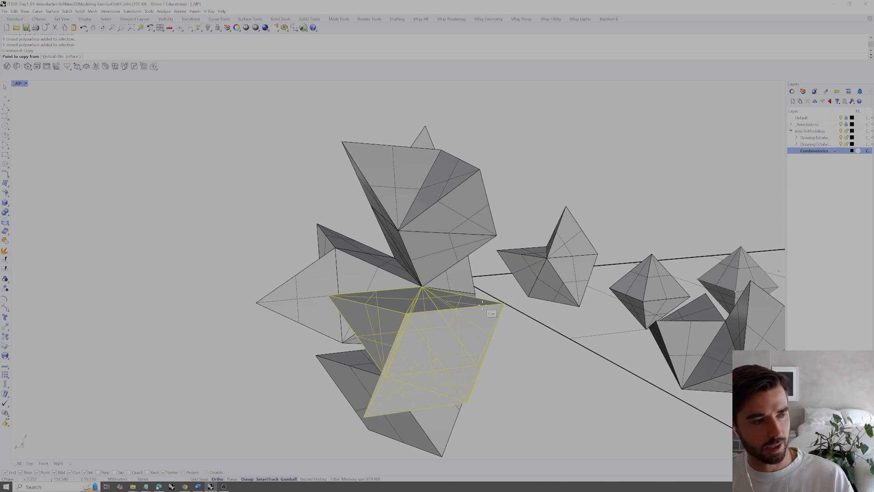
left_click(502, 304)
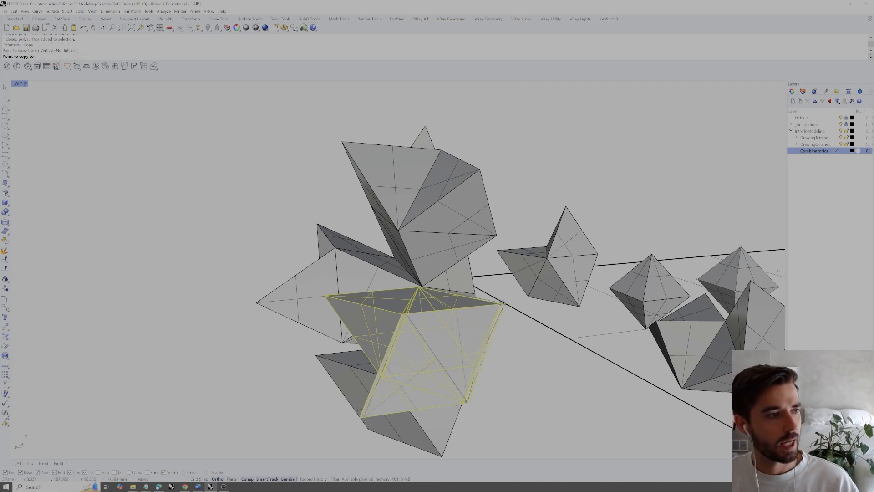
left_click(406, 313)
right_click_drag(391, 294, 356, 301)
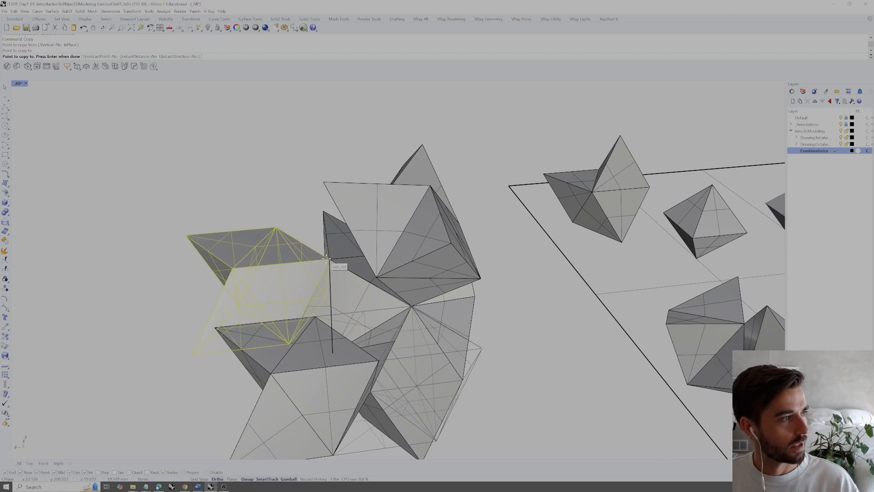
key("Escape")
- Copy another group of three adjoining solids from vertex to vertex to extend the cluster outward, and finish copying
right_click_drag(332, 269, 342, 299)
left_click(342, 299)
left_click(372, 283, "shift")
left_click(349, 262, "shift")
right_click_drag(410, 307, 454, 296)
right_click(454, 296)
left_click(454, 295)
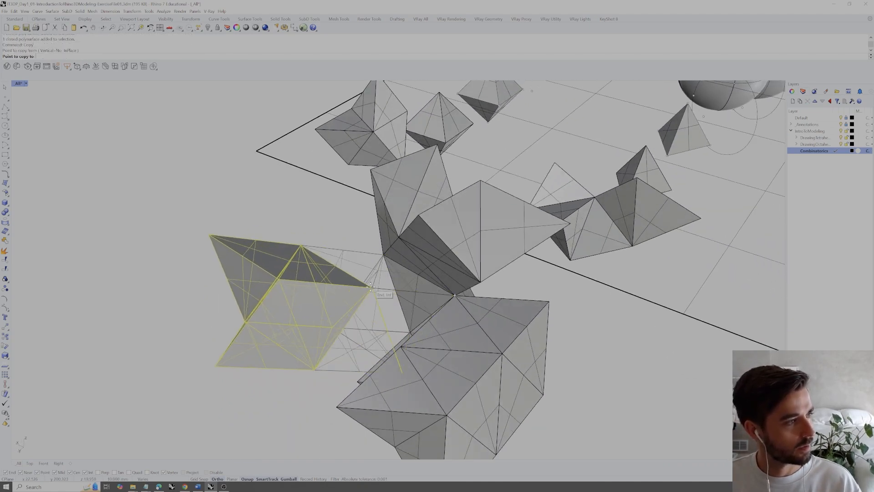
left_click(373, 288)
key("Escape")
scroll(419, 307, "down", 4)
right_click_drag(419, 306, 506, 293)
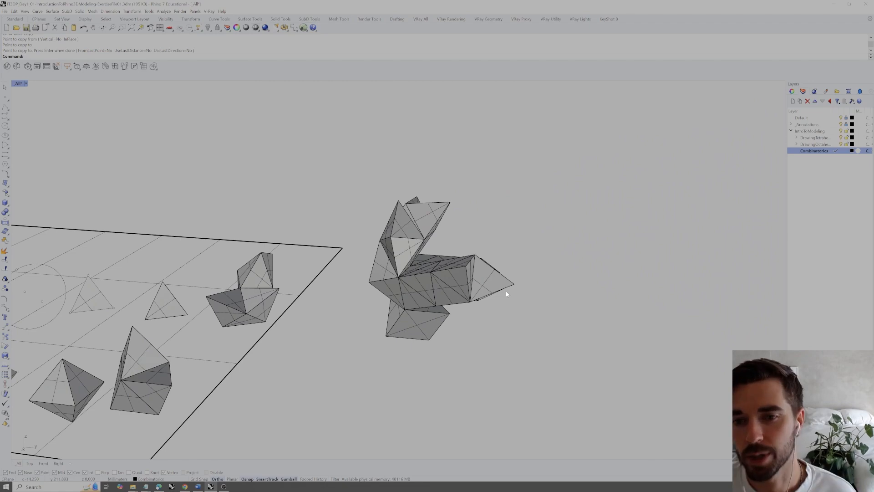
- Select all the tetrahedron and octahedron copies of the cluster and combine them with BooleanUnion
scroll(422, 274, "up", 2)
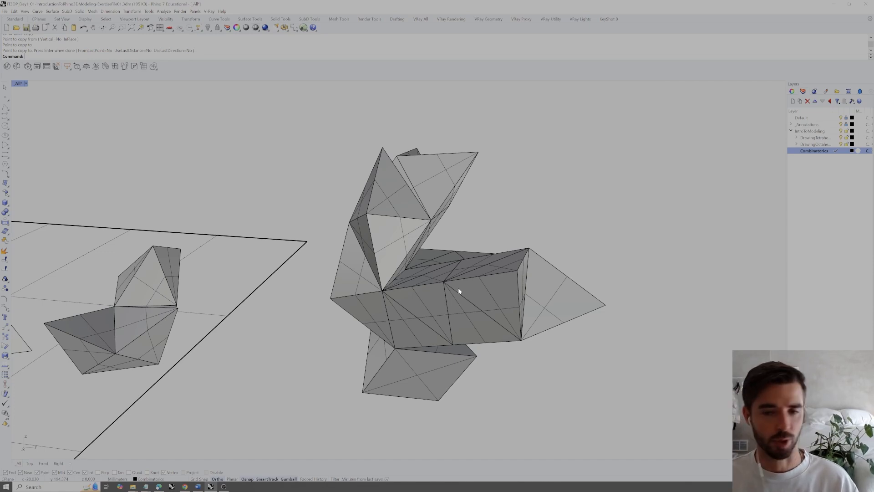
right_click_drag(459, 291, 489, 298)
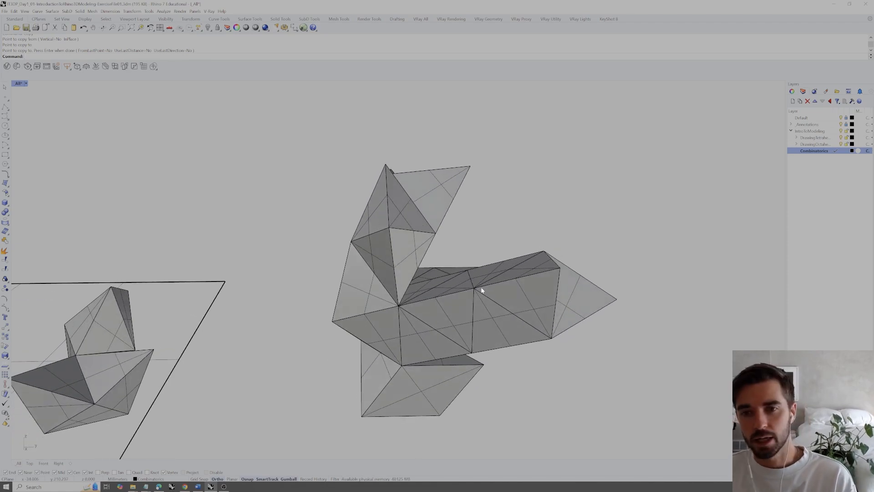
right_click_drag(520, 288, 628, 173)
left_click_drag(630, 170, 385, 407)
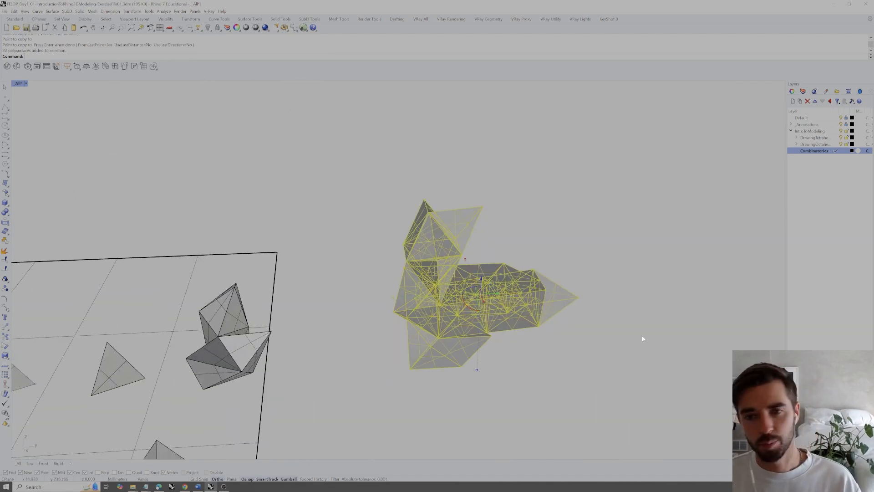
type("Boolean")
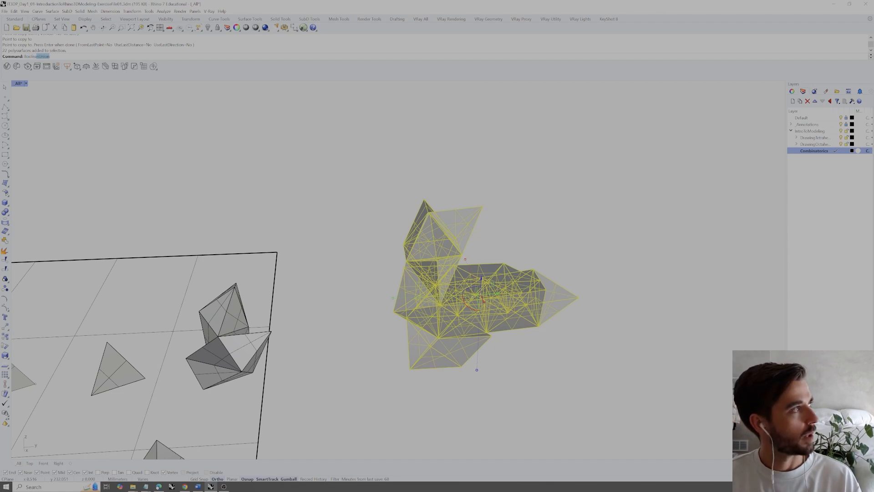
type("U")
key("Return")
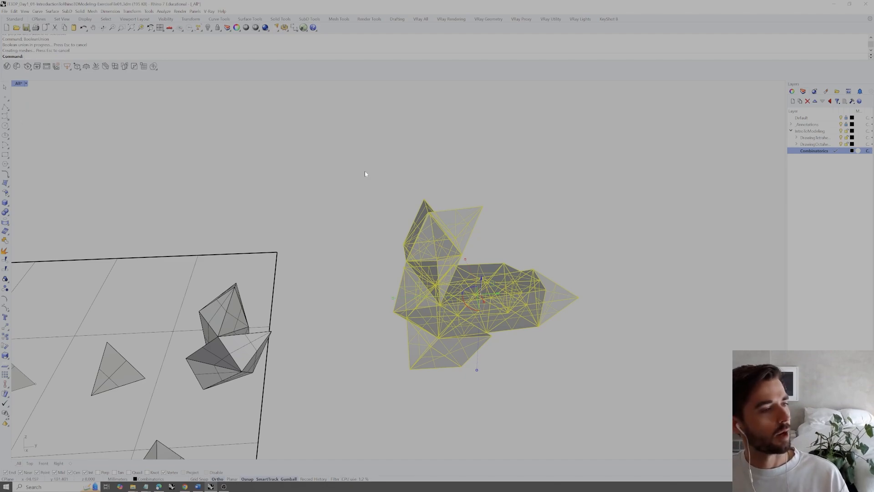
- Merge the coplanar faces of the united cluster with MergeAllCoplanarFaces
right_click_drag(440, 247, 500, 240)
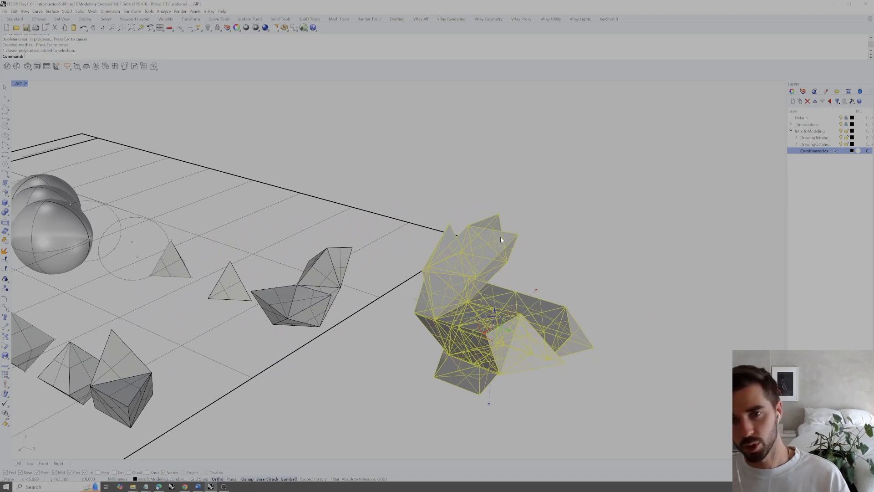
left_click(535, 240)
left_click(502, 246)
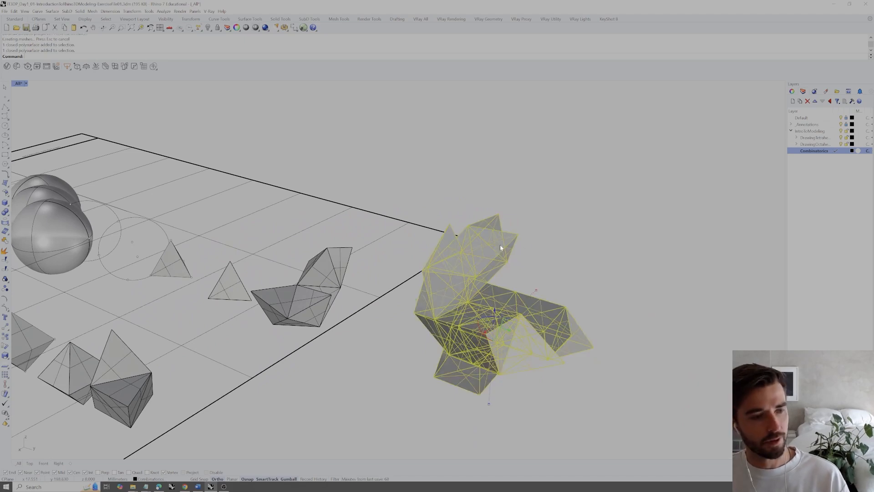
type("MergeAllCoplanarFaces")
key("Return")
- Examine the merged cluster from several sides, checking its faces and edges
right_click_drag(612, 217, 549, 248)
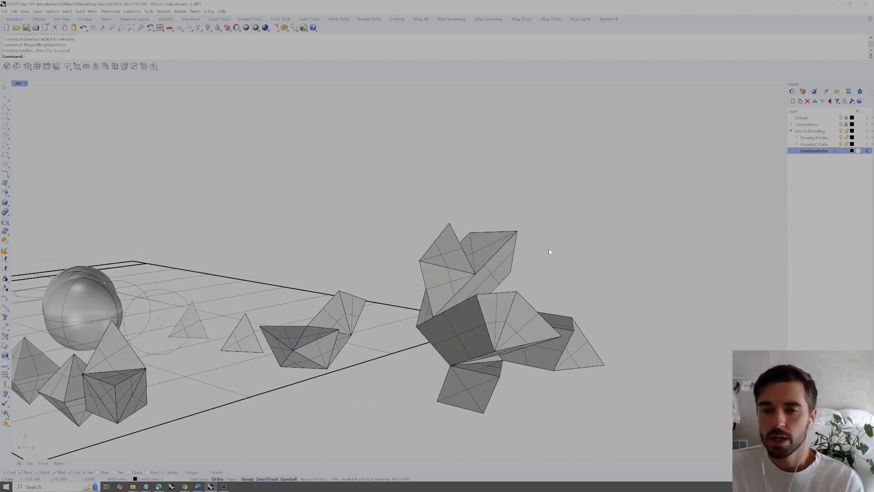
scroll(522, 295, "up", 4)
right_click_drag(525, 294, 547, 338)
scroll(420, 254, "up", 2)
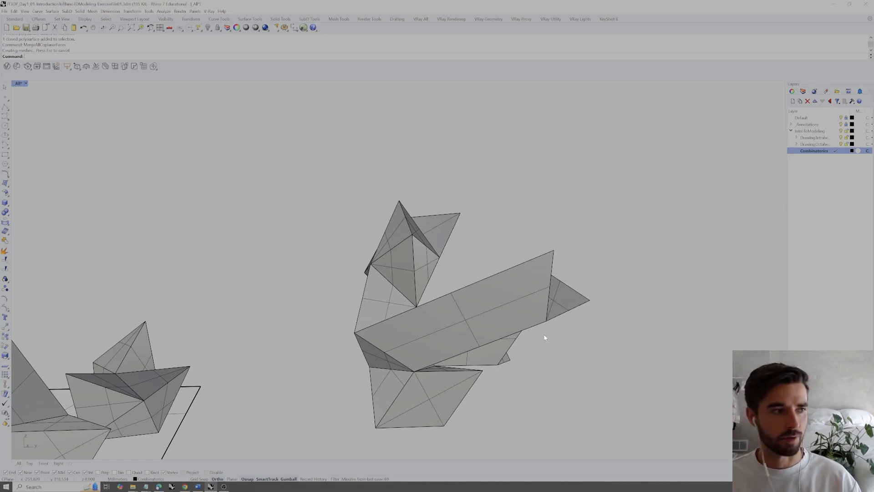
right_click_drag(544, 338, 509, 358)
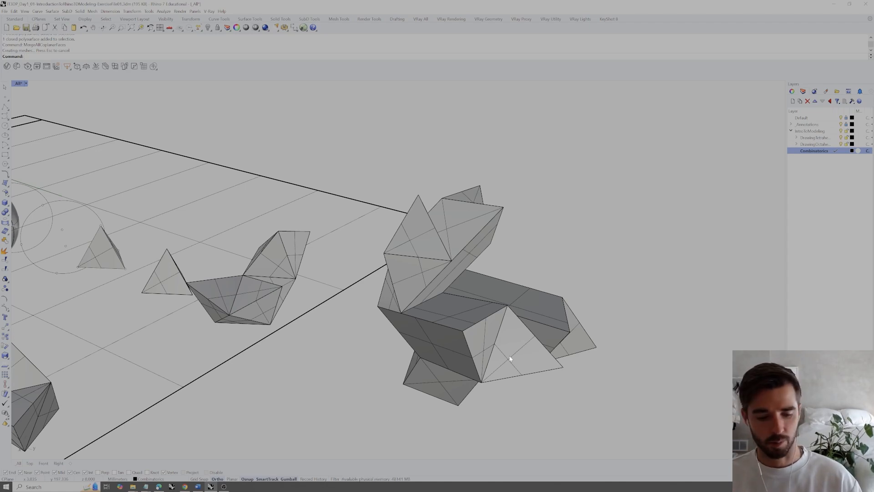
right_click_drag(509, 358, 523, 308)
left_click(522, 308)
left_click(564, 206)
right_click_drag(565, 206, 496, 265)
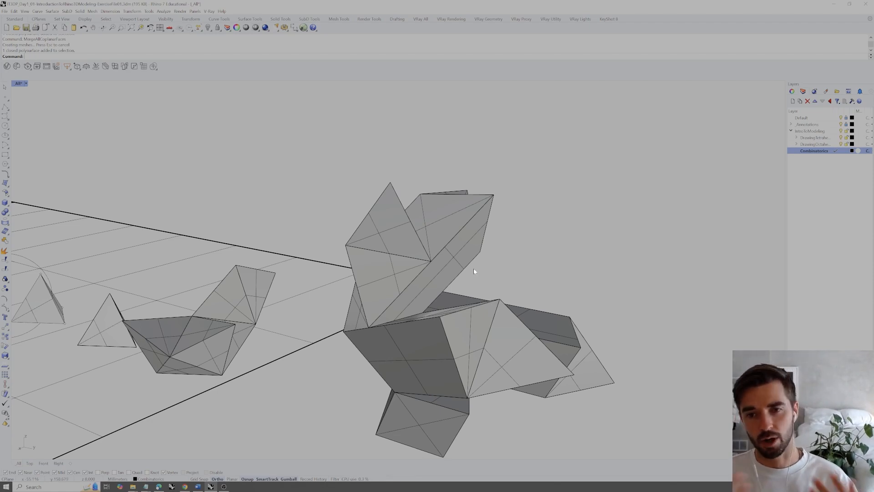
right_click_drag(473, 272, 447, 235)
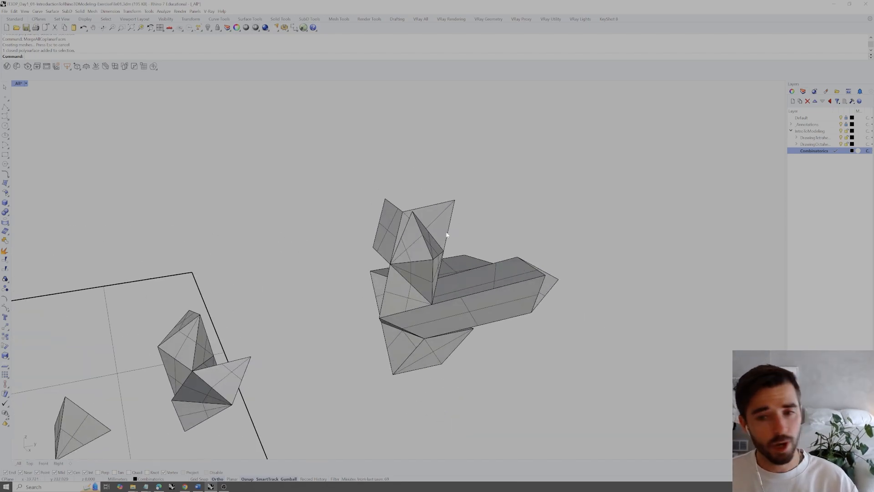
scroll(474, 281, "up", 2)
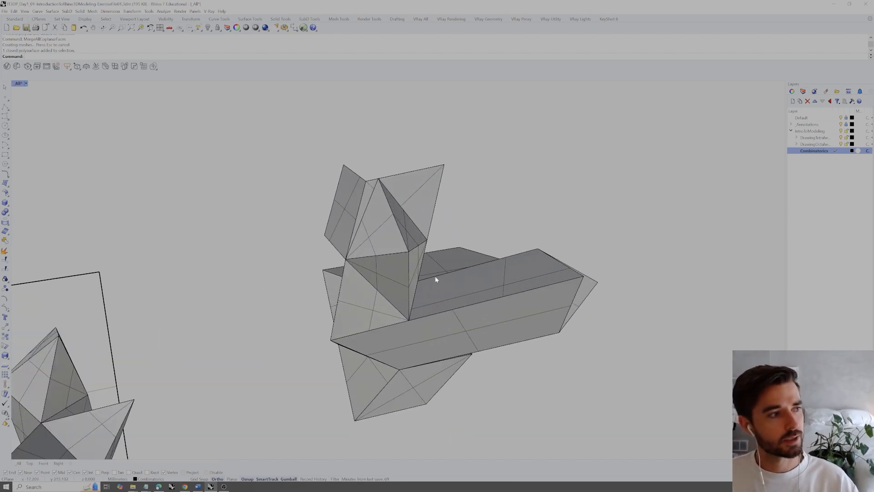
left_click(447, 273)
right_click_drag(448, 272, 570, 264)
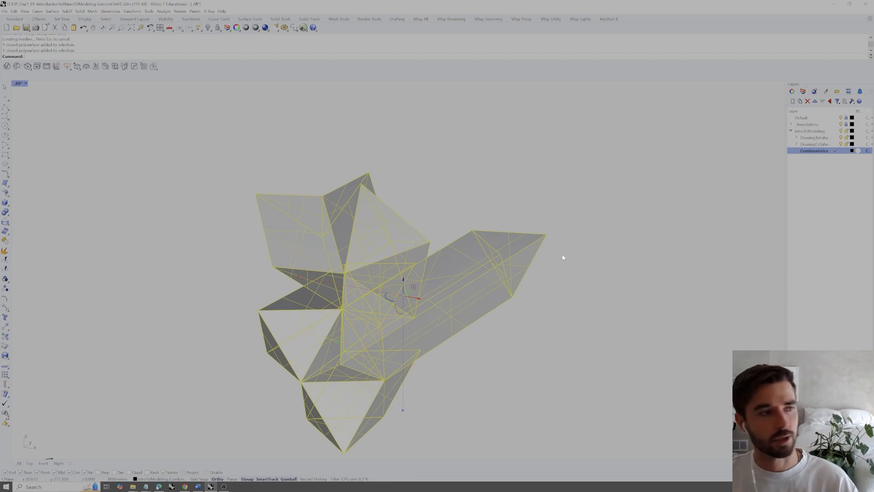
- Unroll the merged cluster with UnrollSrf, using Explode=Yes and Labels=No
left_click(559, 272)
right_click_drag(515, 283, 542, 265, "shift")
left_click(541, 265)
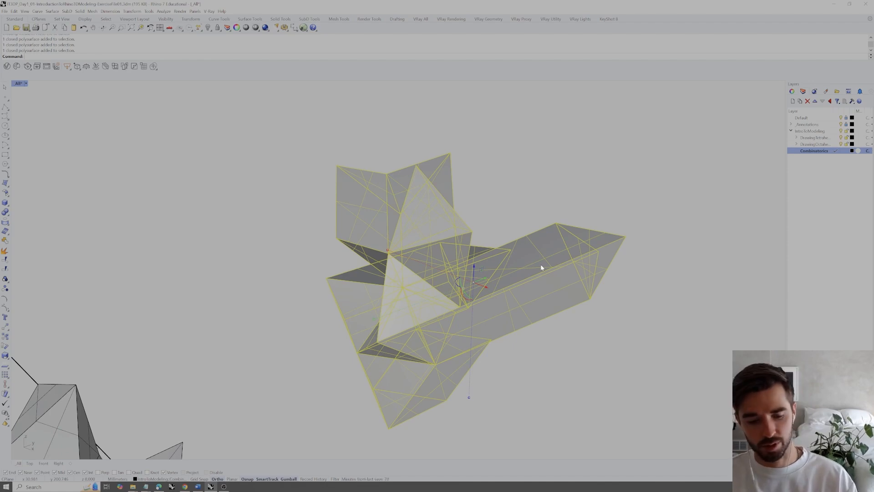
type("UnrollSrf")
key("Return")
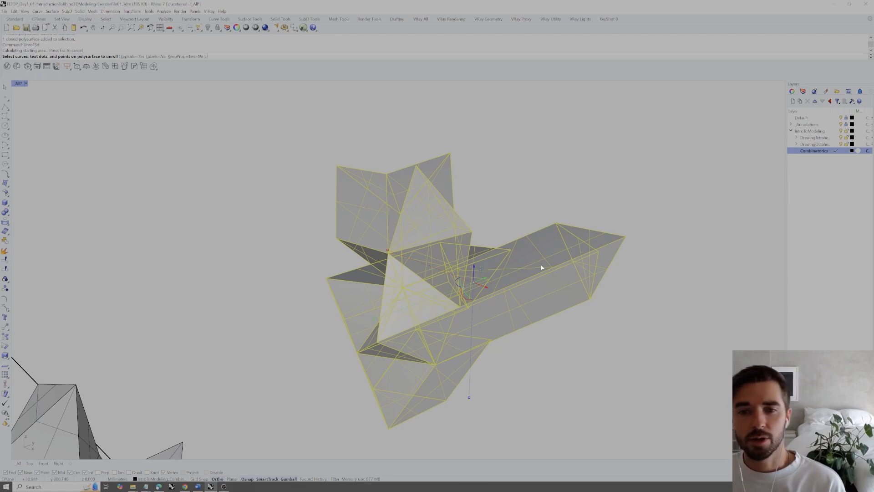
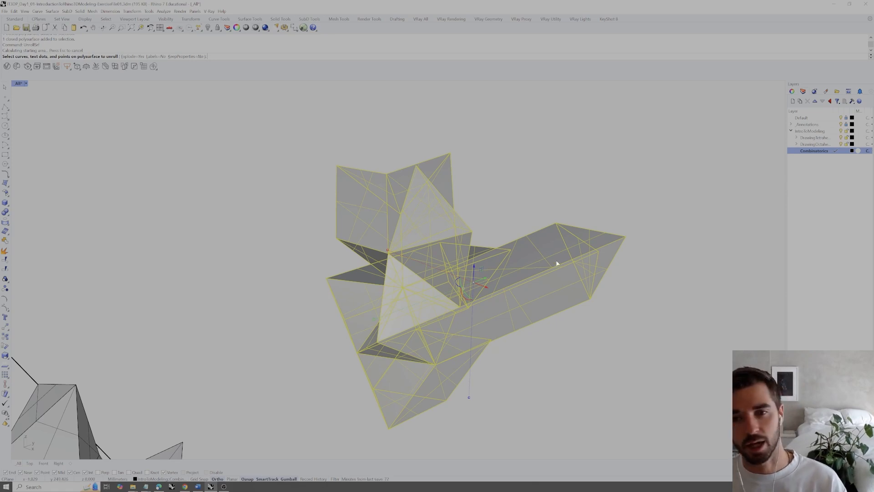
right_click_drag(541, 255, 505, 243)
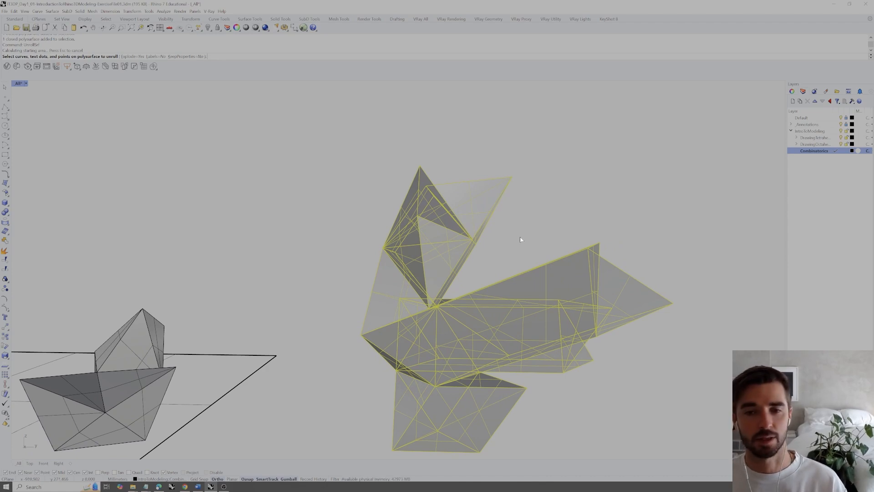
right_click_drag(530, 243, 515, 241)
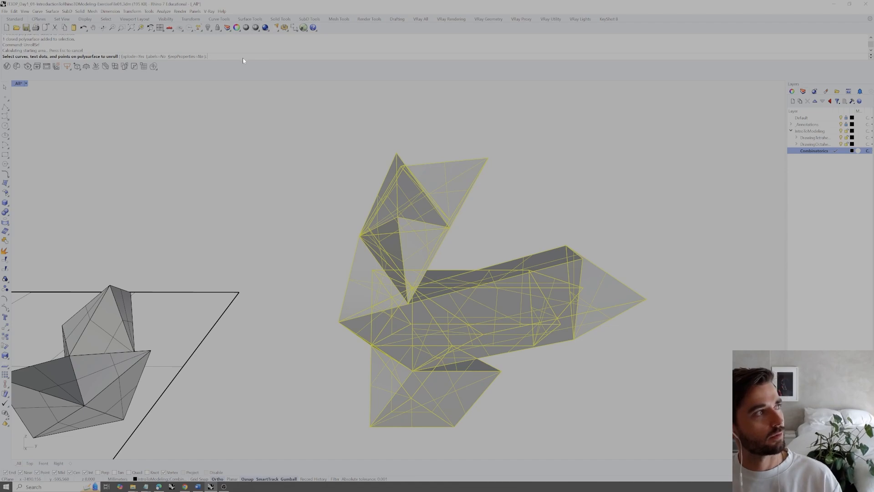
left_click(140, 56)
left_click(141, 56)
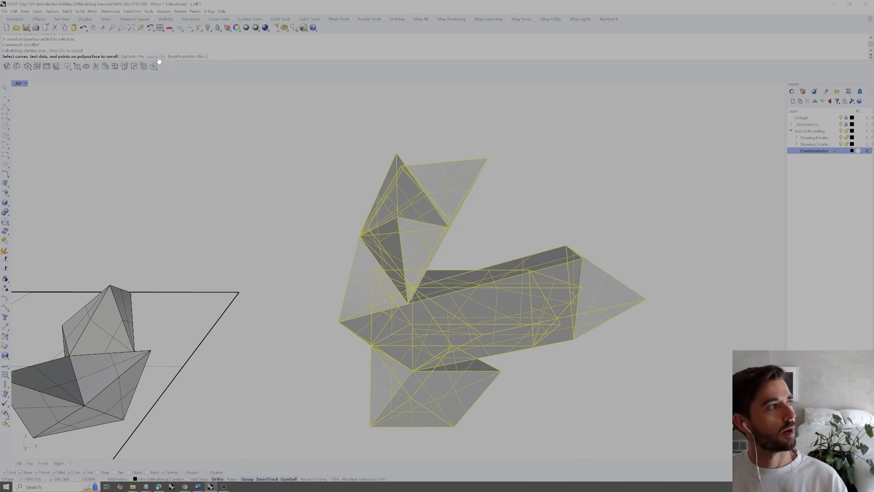
left_click(185, 57)
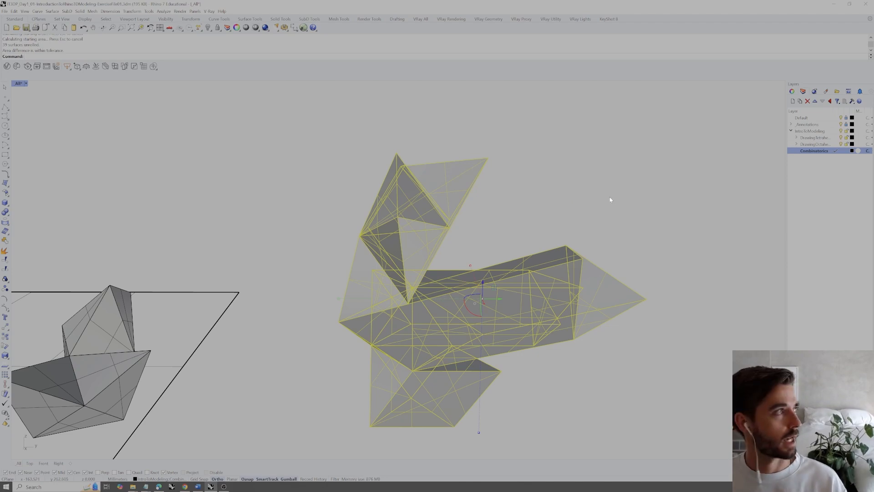
key("Escape")
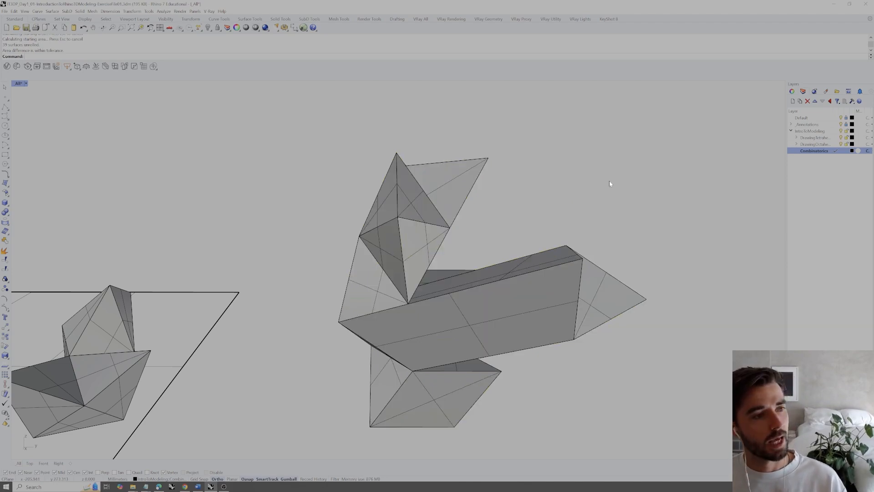
- Examine the long row of separate unrolled faces beside the drawing sheet, comparing the parallelograms with the small triangles
scroll(610, 183, "down", 6)
right_click_drag(552, 209, 530, 256)
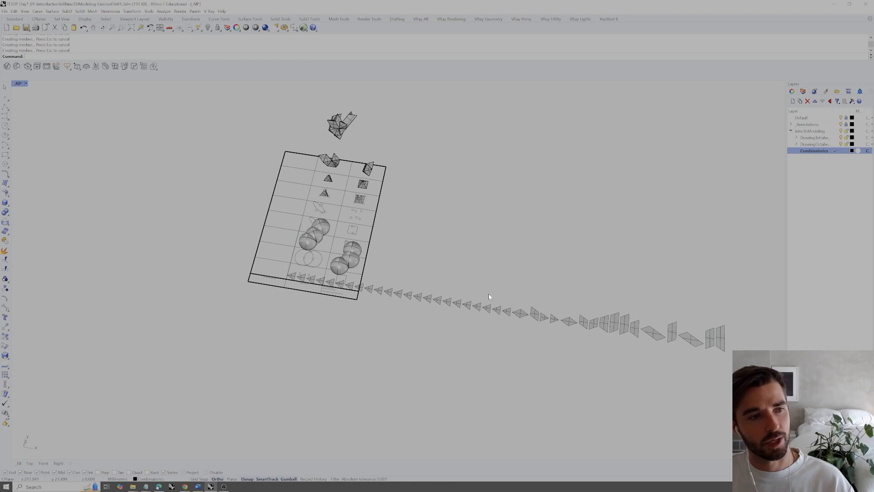
left_click_drag(747, 299, 517, 383)
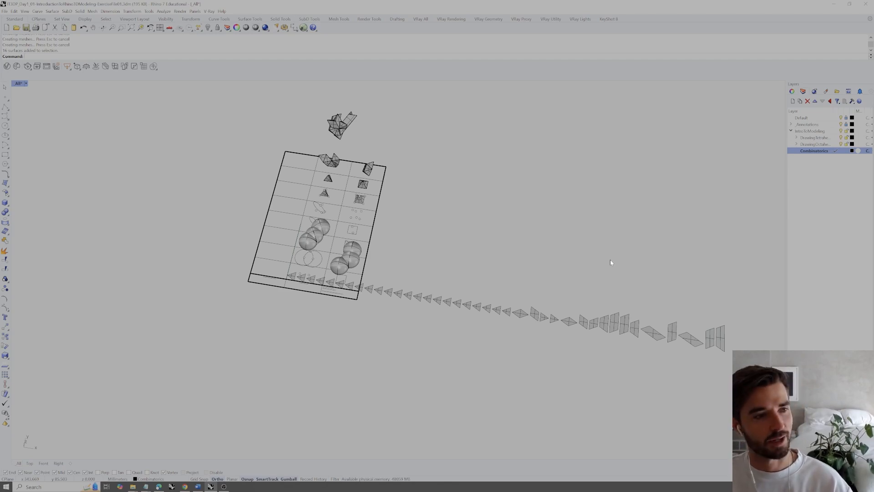
left_click_drag(742, 317, 712, 357)
left_click(692, 284)
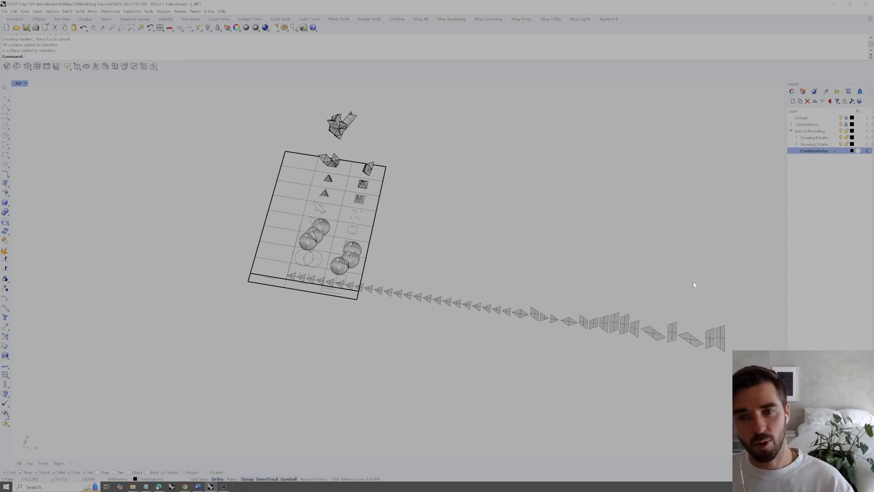
left_click_drag(731, 315, 720, 346)
left_click(712, 303)
left_click_drag(710, 307, 701, 345)
left_click(703, 292)
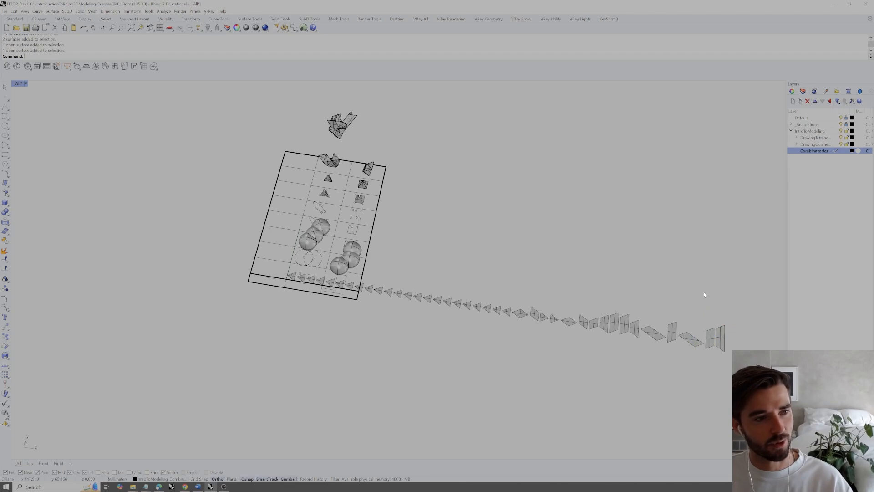
left_click_drag(513, 282, 394, 340)
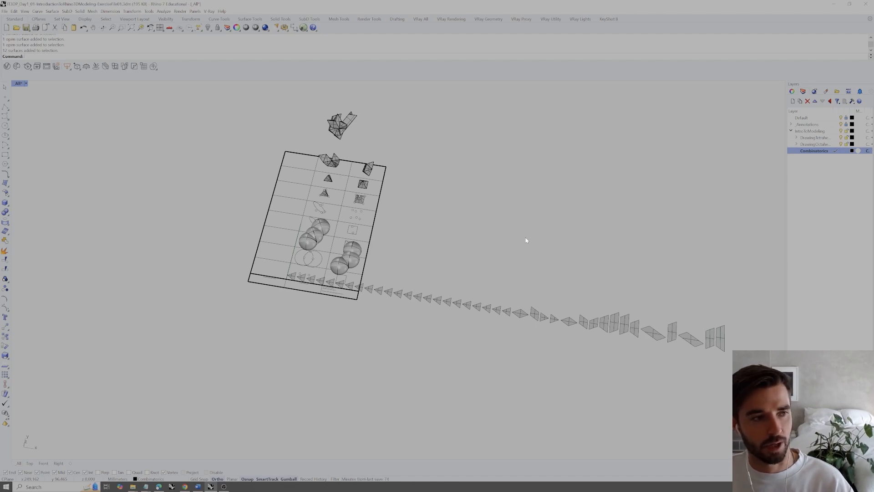
right_click_drag(525, 240, 527, 244)
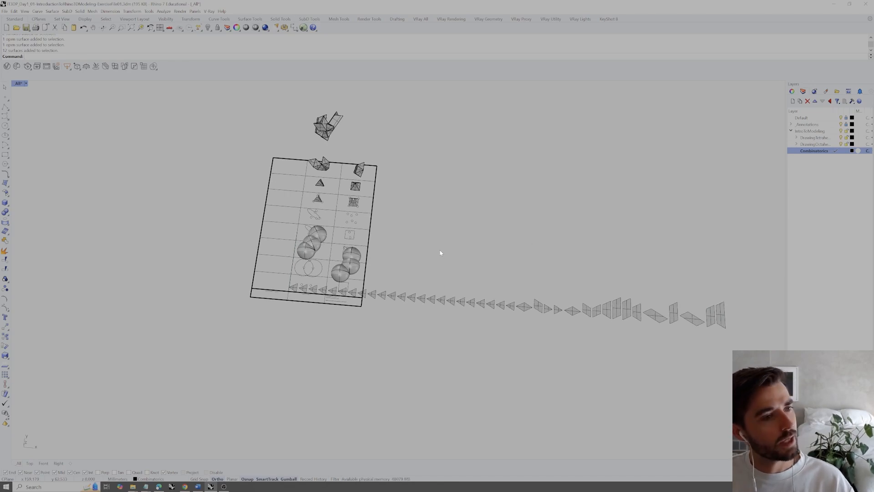
- Undo the exploded unroll and unroll the merged cluster again with UnrollSrf as one connected pattern, using Explode=No and Labels=No
key("ctrl+z")
left_click(326, 126)
type("zs")
key("Return")
key("Escape")
right_click_drag(505, 231, 491, 177)
left_click(454, 237)
type("unrollsrf")
key("Return")
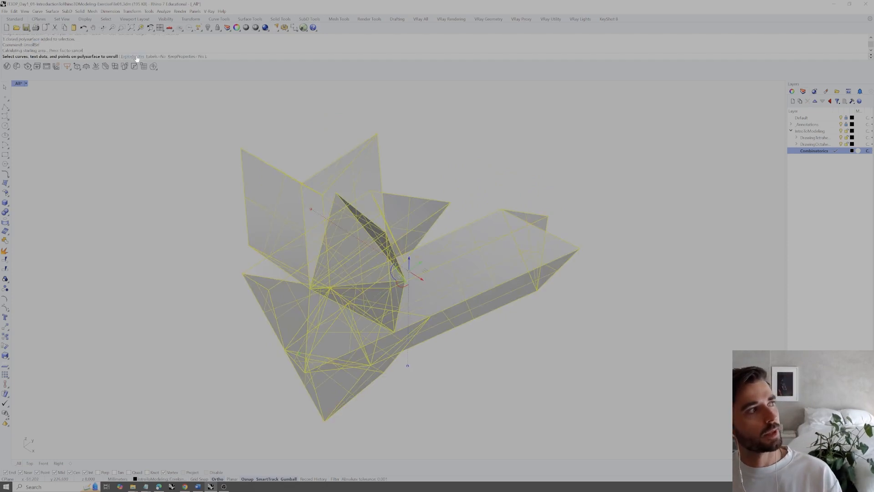
key("Return")
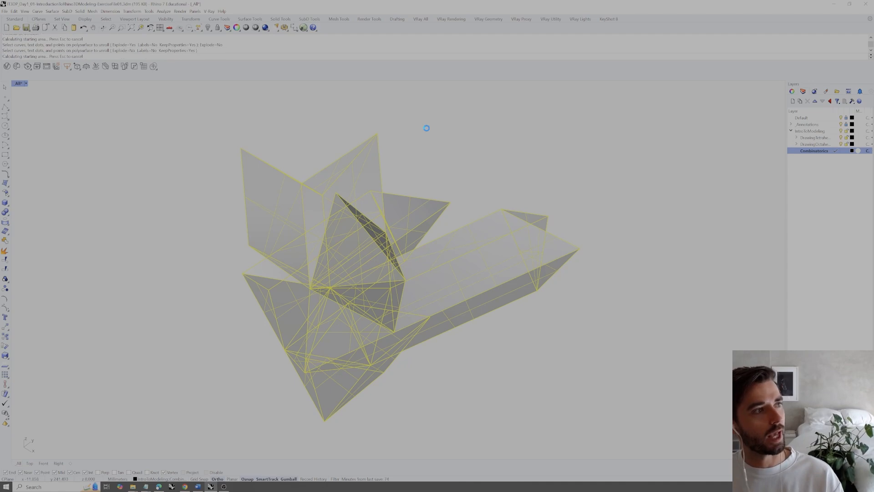
scroll(427, 128, "down", 15)
right_click_drag(427, 136, 380, 233)
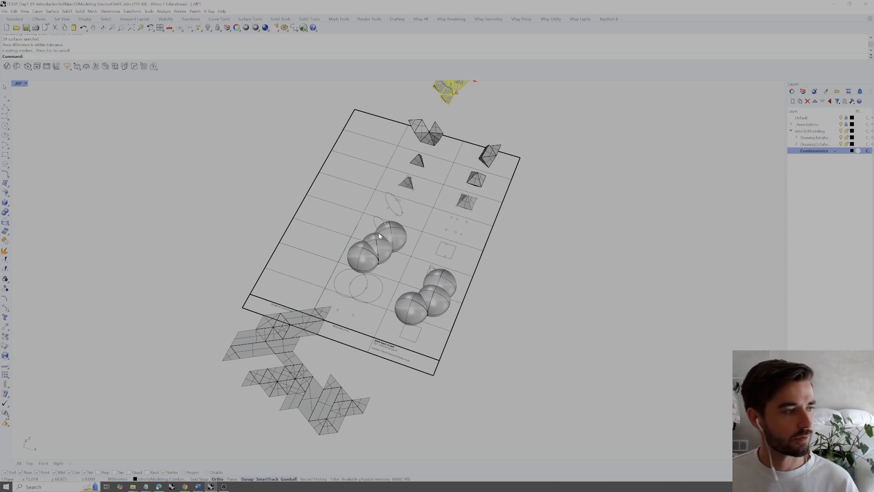
- Examine the connected flat pattern below the drawing sheet, checking how its faces join and whether any overlap
left_click(285, 369)
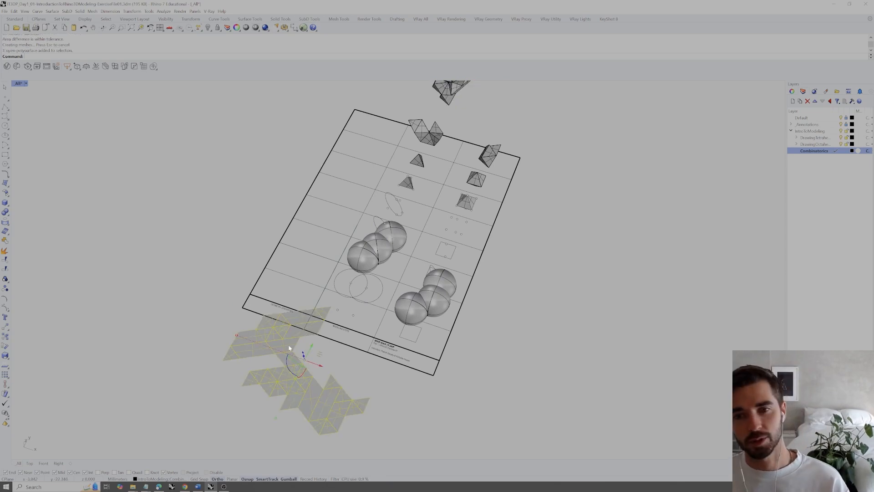
left_click(376, 379)
scroll(334, 384, "up", 8)
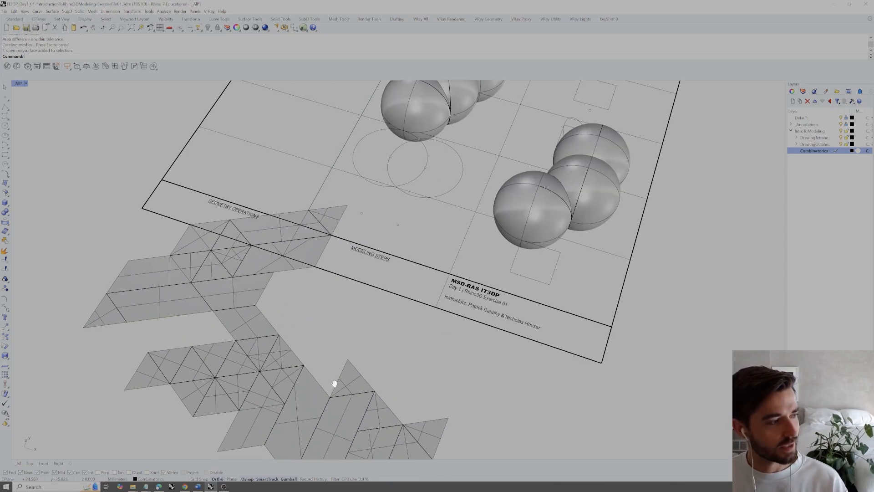
right_click_drag(334, 385, 415, 356, "shift")
left_click(415, 356)
left_click(468, 301)
left_click(418, 321)
left_click(532, 322)
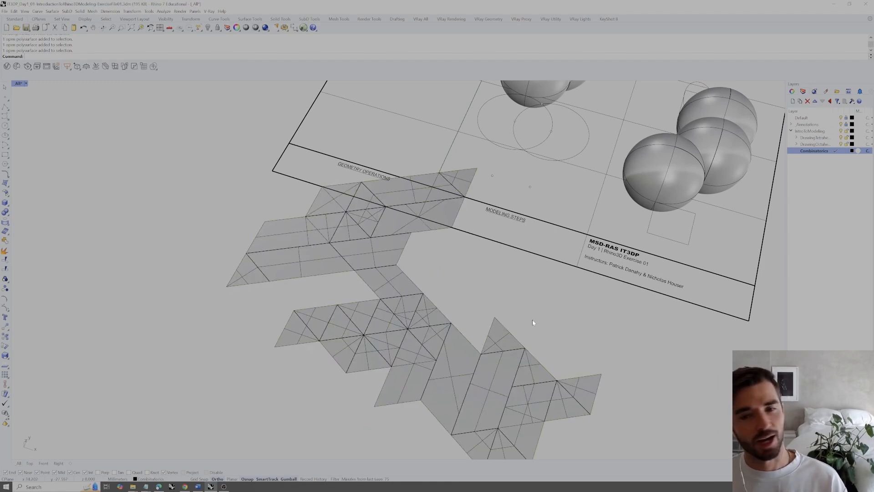
scroll(390, 330, "up", 5)
- Explode the connected flat pattern into separate surfaces
left_click(389, 318)
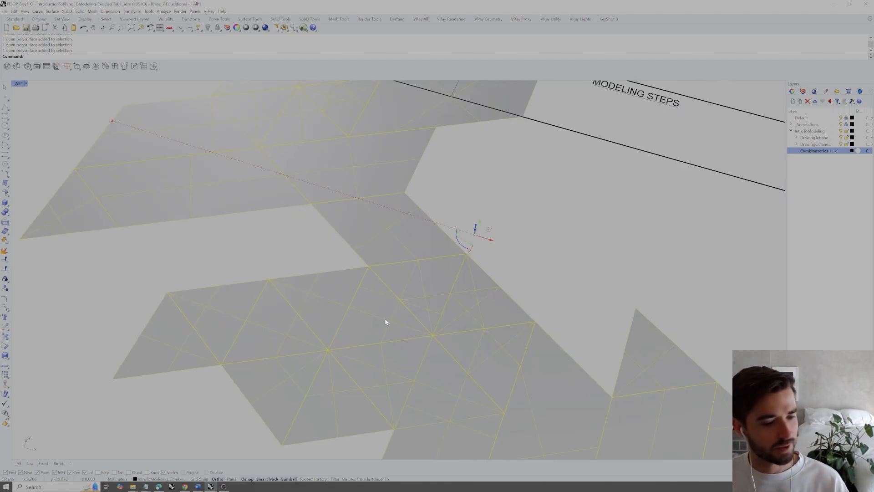
key("Return")
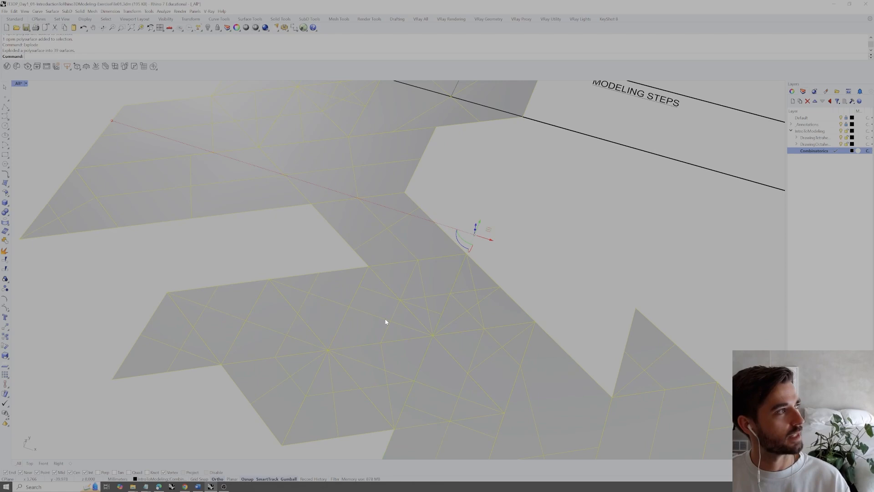
left_click(339, 341)
left_click(384, 344)
left_click(420, 277)
left_click(523, 244)
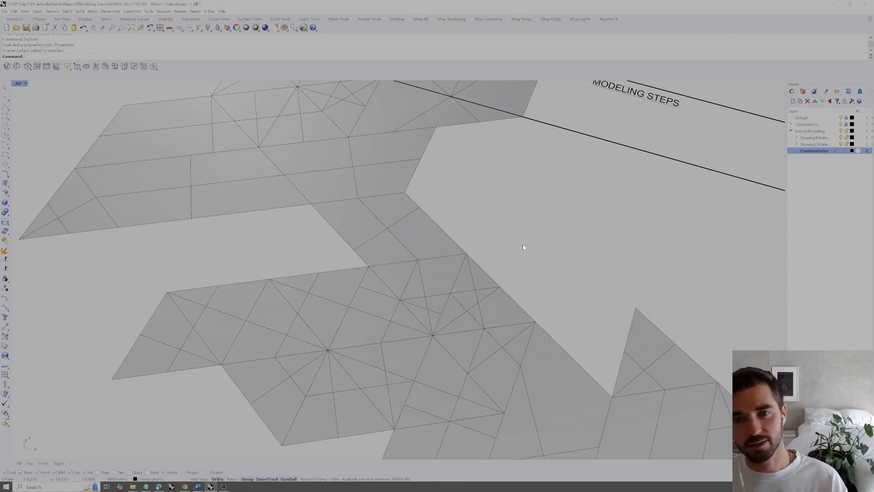
- Move one overlapping triangular face out of the flat pattern into the empty area beside it
left_click(451, 267)
left_click(468, 280)
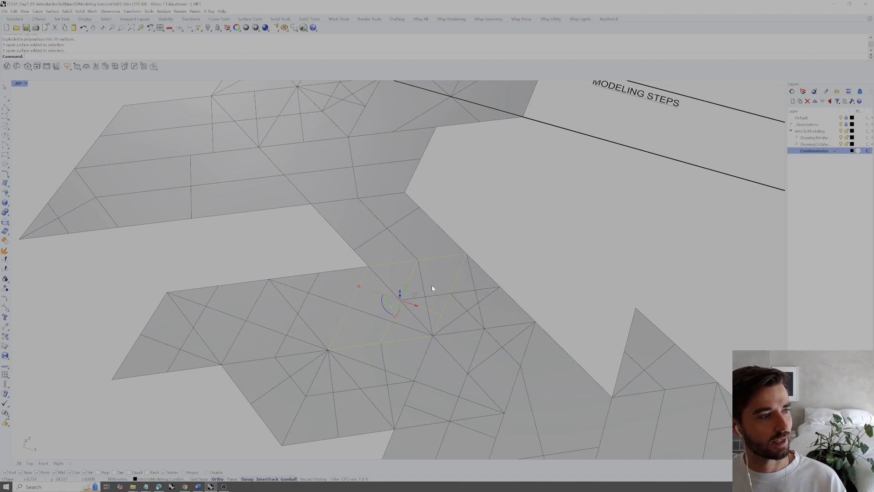
left_click(454, 268)
left_click(454, 269)
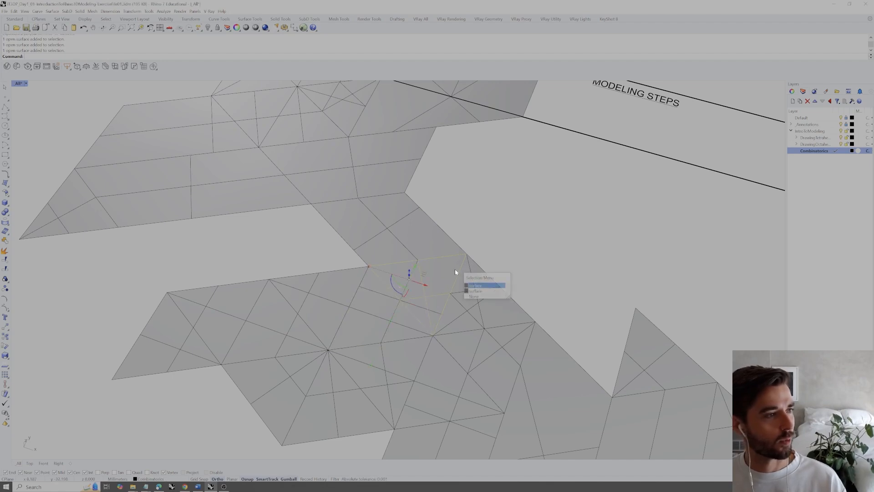
left_click_drag(422, 284, 567, 241)
left_click_drag(529, 304, 553, 231)
- Move a second overlapping triangle out of the flat pattern to its opposite side
left_click(388, 312)
left_click(421, 330)
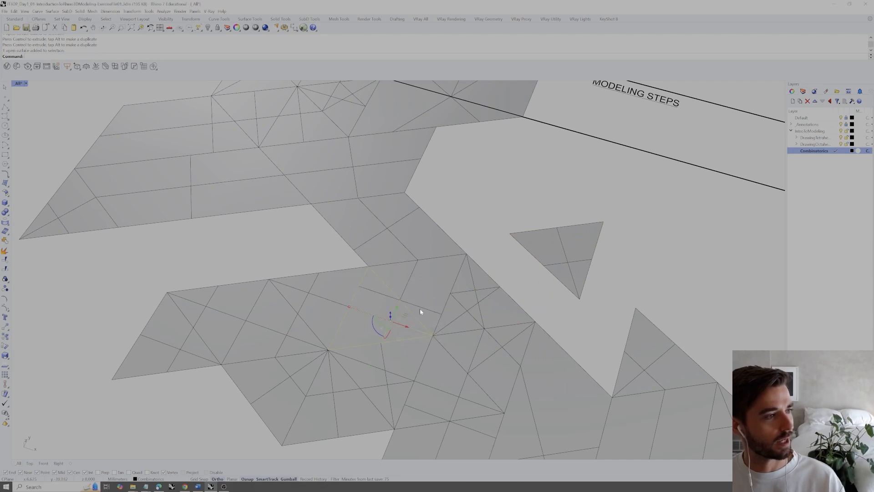
scroll(420, 308, "down", 10)
left_click_drag(351, 294, 325, 305)
scroll(437, 314, "up", 2)
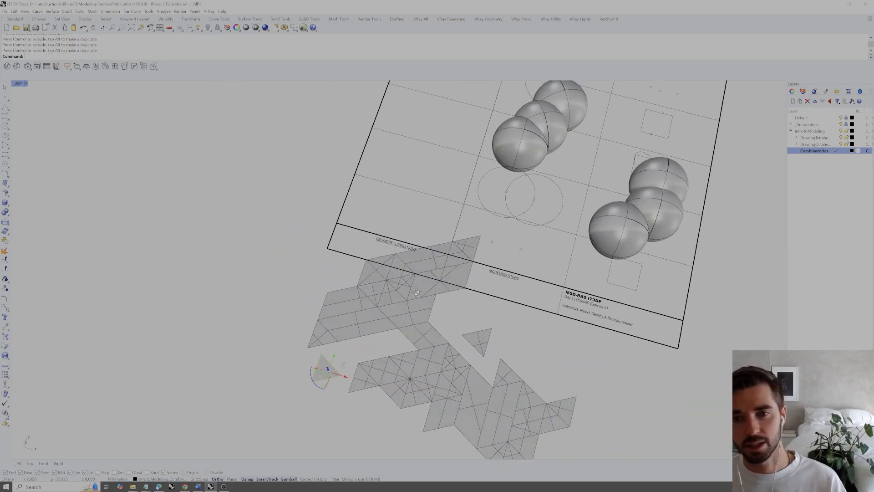
- Undo the triangle moves, the explode and the unroll of the whole cluster
key("ctrl+z")
key("ctrl+z")
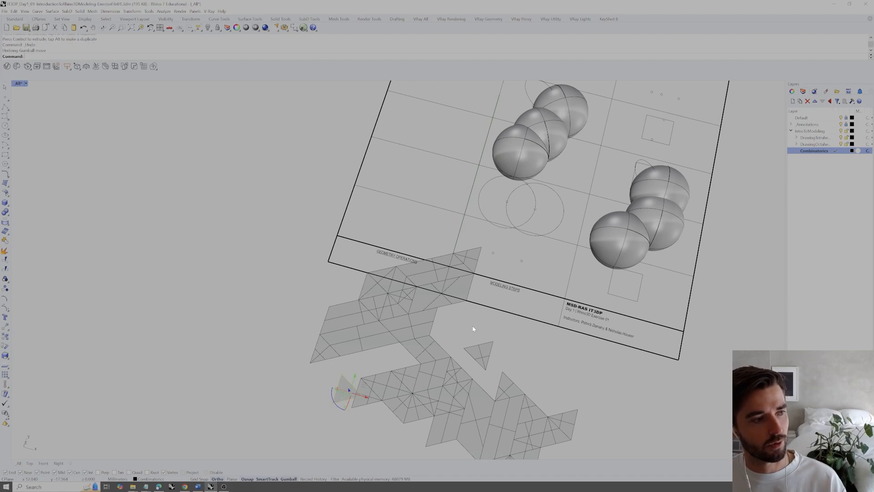
key("ctrl+z")
key("ctrl+z")
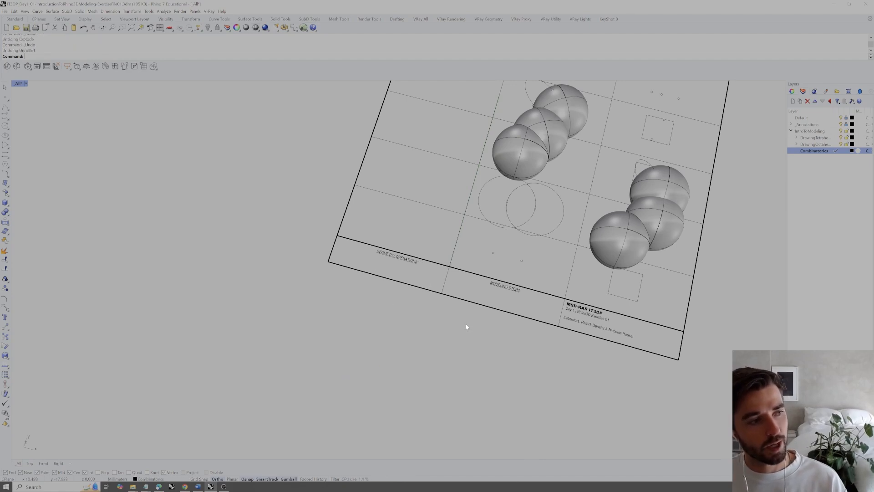
- Extract the faces of the long projecting block, including its end triangle, from the merged cluster with ExtractSrf
scroll(456, 273, "down", 5)
left_click(477, 225)
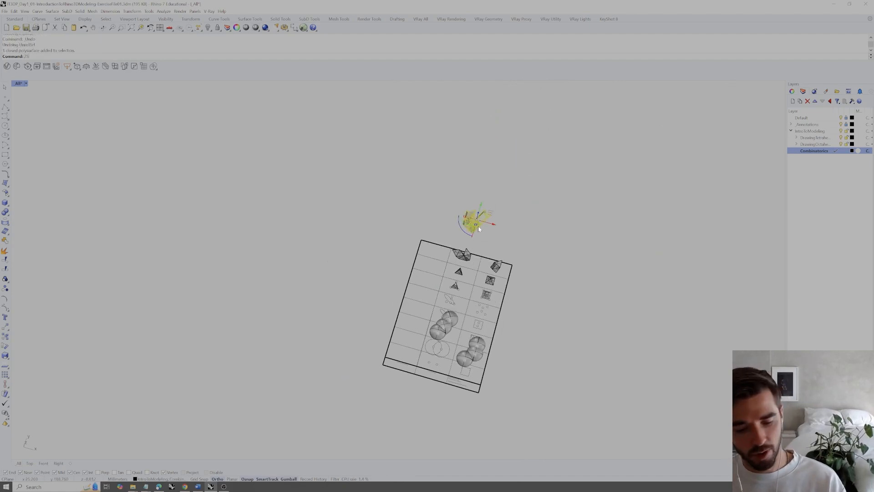
type("ZS")
key("Return")
right_click_drag(537, 252, 461, 255)
left_click(486, 166)
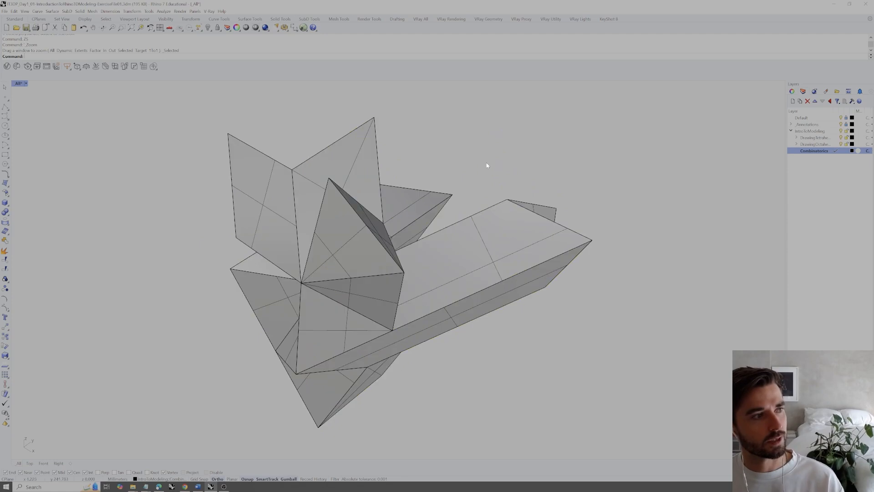
right_click_drag(486, 165, 460, 218)
type("Extract")
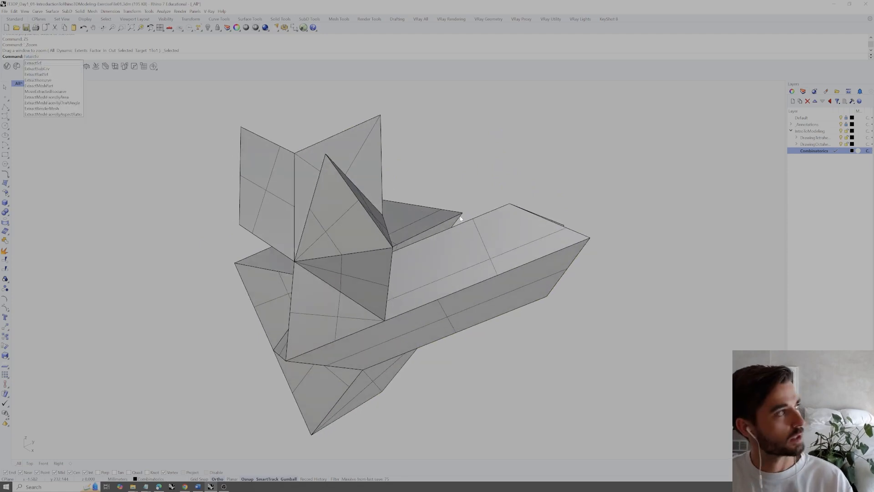
key("Down")
key("Return")
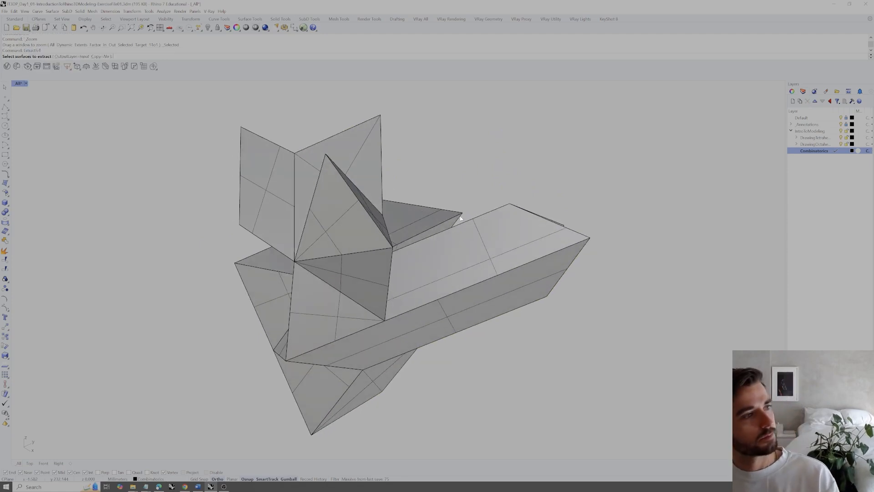
right_click_drag(460, 220, 459, 244)
left_click(458, 258)
left_click(458, 287)
right_click_drag(457, 288, 471, 262)
left_click(416, 279)
left_click(481, 276)
key("Return")
- Join the extracted block faces into one polysurface and unroll it flat with UnrollSrf
type("join")
key("Return")
type("unrollsrf")
key("Return")
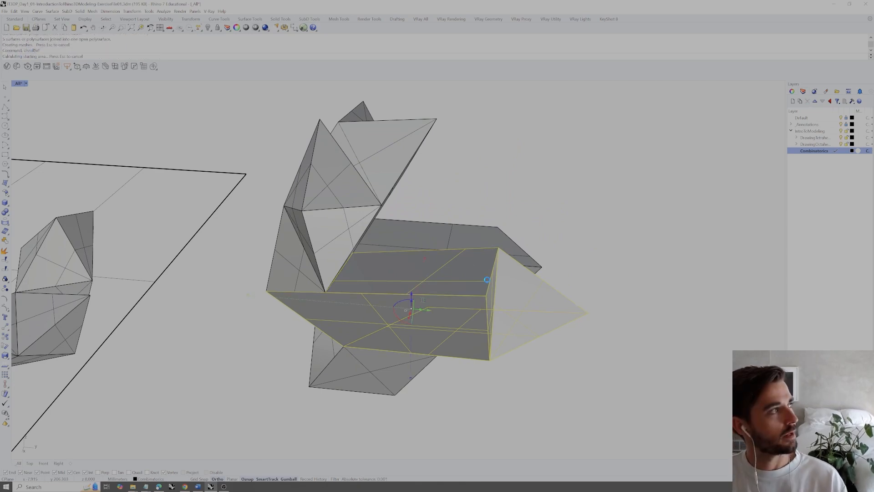
key("Return")
scroll(488, 281, "down", 10)
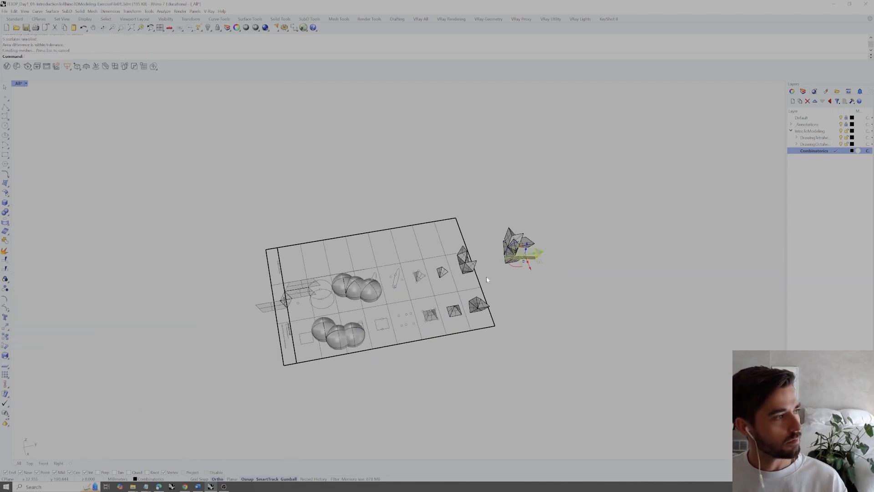
- Move the unrolled block pattern off the drawing sheet into the empty area beside its title strip
scroll(292, 296, "up", 4)
left_click(289, 296)
scroll(293, 298, "up", 5)
scroll(366, 294, "down", 2)
left_click_drag(367, 294, 246, 313)
right_click_drag(224, 246, 337, 236, "shift")
left_click(337, 236)
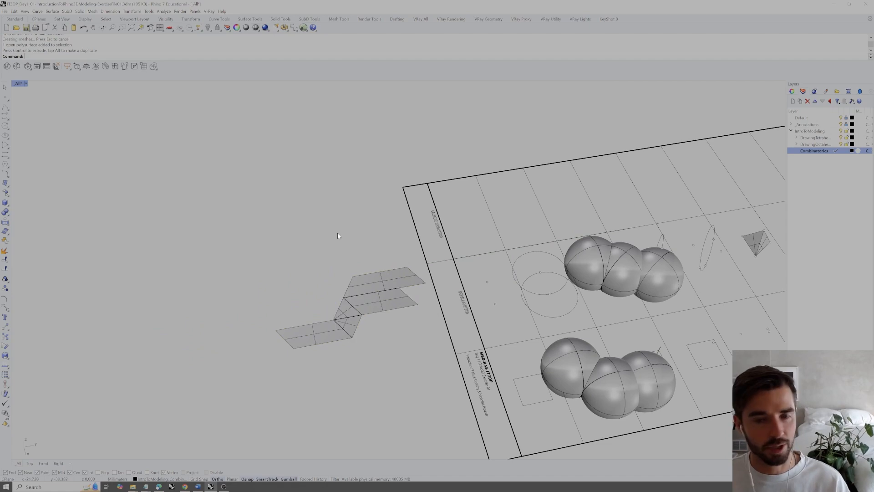
- Check the small unrolled pattern for overlapping faces and delete it
scroll(340, 251, "up", 3)
left_click(374, 349)
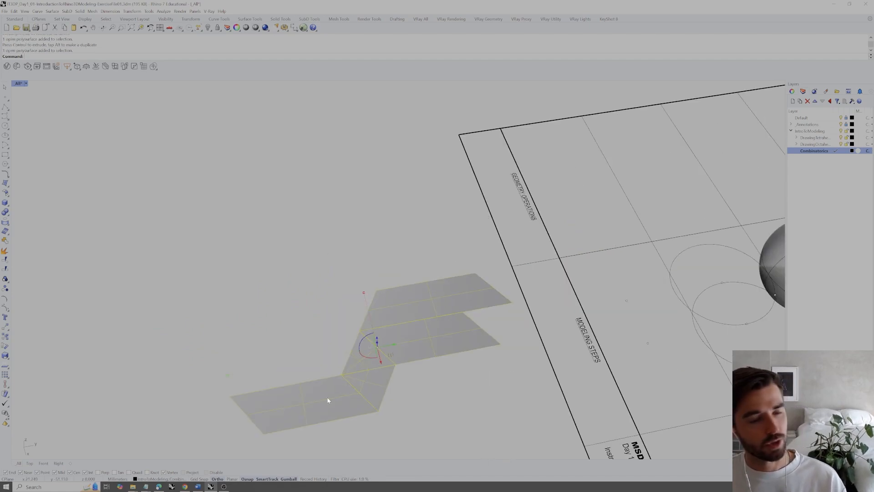
key("Escape")
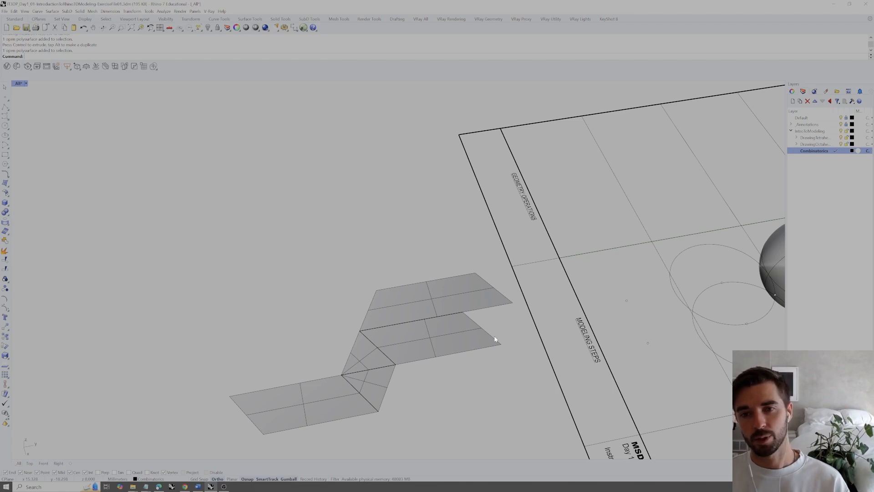
left_click(443, 336)
key("Delete")
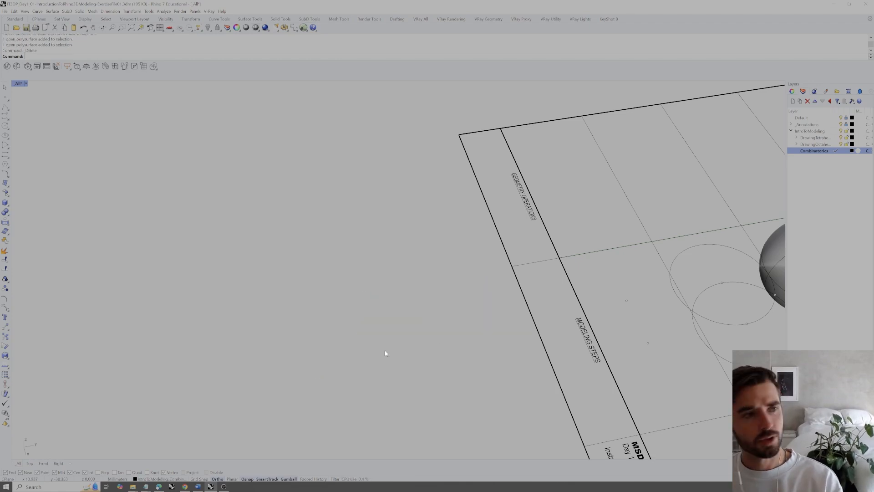
- Join the extracted block polysurface back to the rest of the cluster as one polysurface
scroll(330, 329, "down", 12)
scroll(525, 291, "up", 5)
left_click_drag(492, 322, 494, 323)
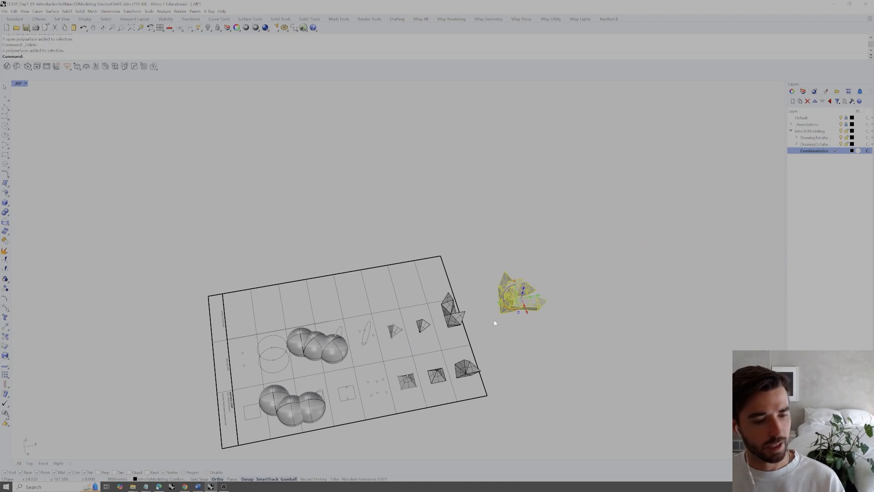
key("Return")
key("Escape")
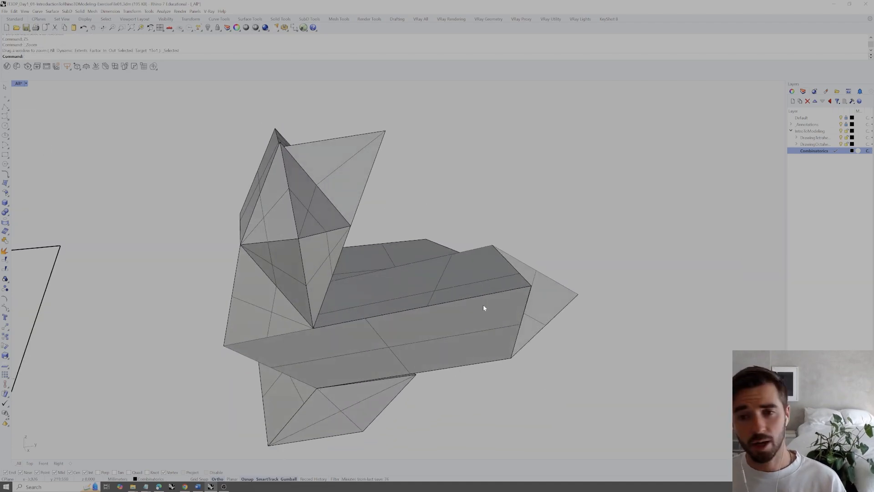
left_click(471, 277)
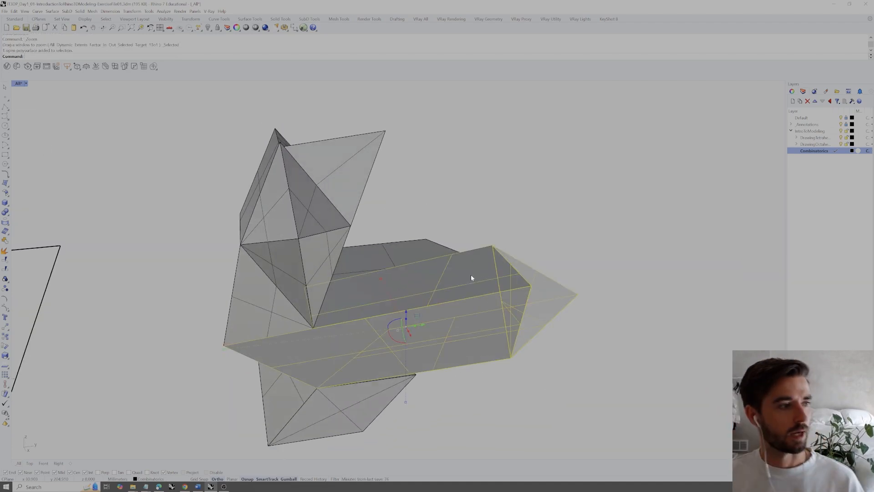
left_click(339, 258, "shift")
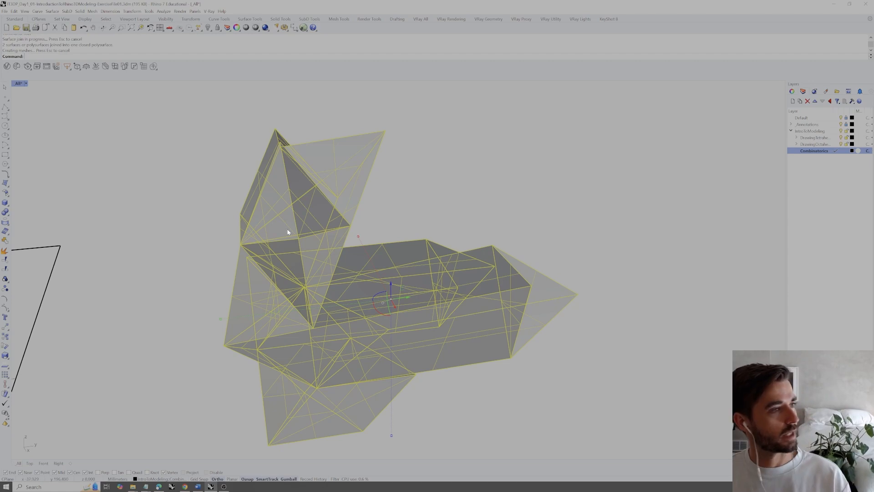
left_click(481, 285)
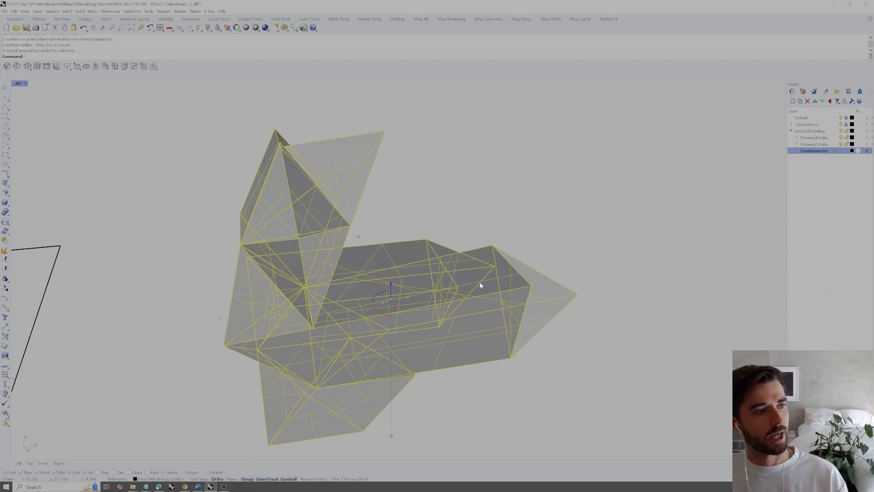
left_click(796, 93)
left_click(802, 91)
left_click(586, 235)
right_click_drag(586, 235, 521, 253)
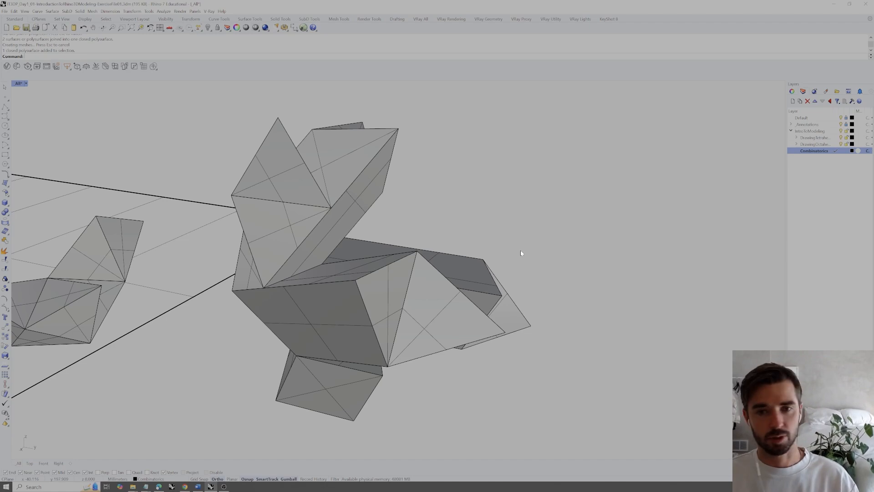
- Draw a vertical solid cone at the underside of the merged cluster, its apex reaching up into the blocks
right_click_drag(521, 253, 588, 293)
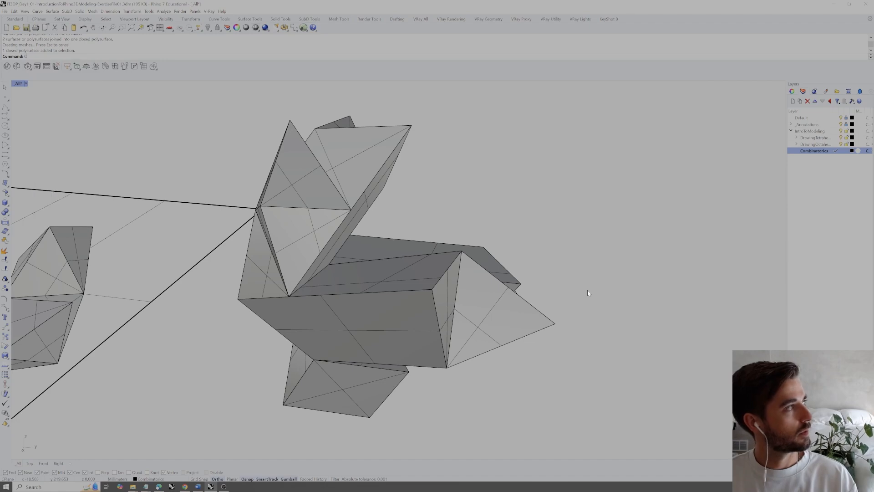
key("Return")
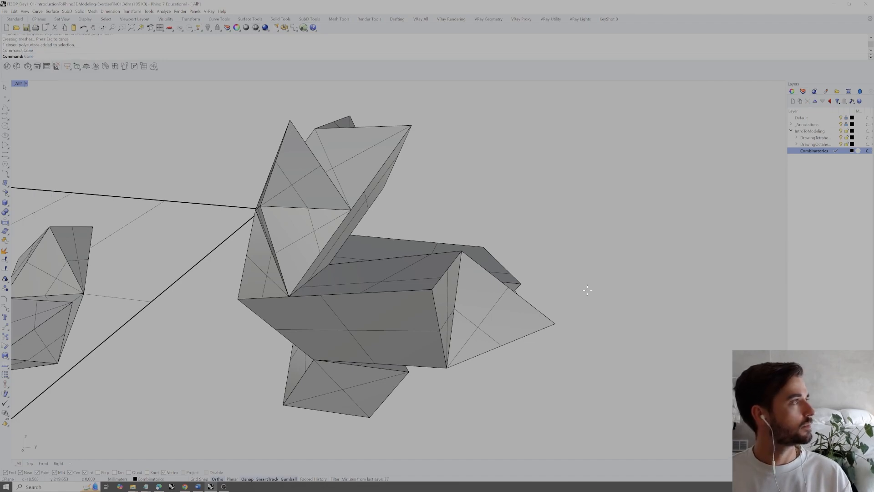
right_click_drag(589, 289, 567, 306)
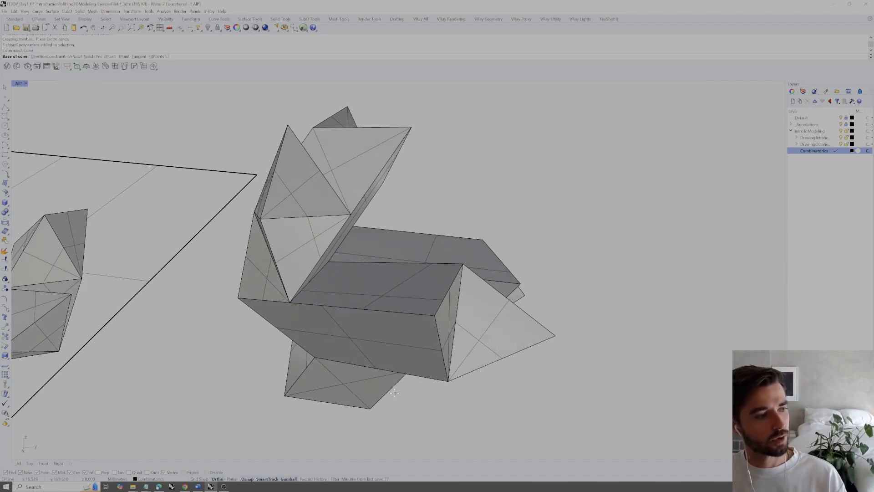
left_click(487, 409)
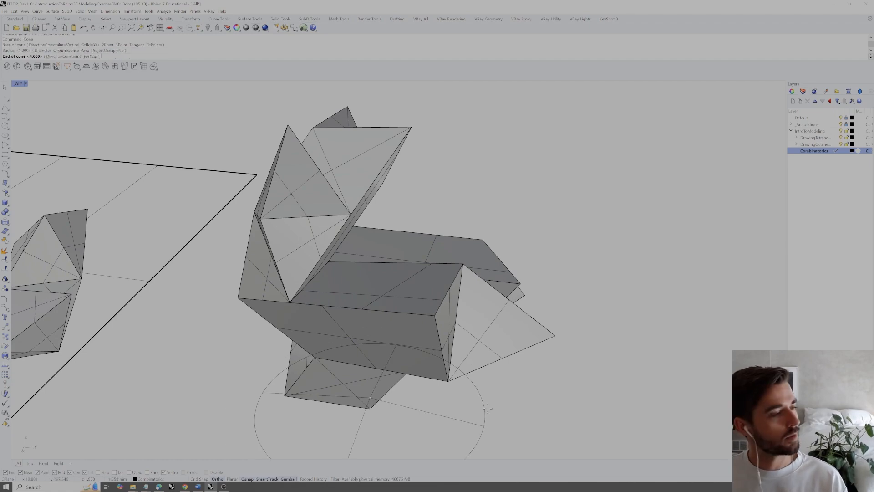
left_click(360, 236)
- Shift the cone sideways within the cluster and scale it down uniformly
right_click_drag(365, 255, 410, 351)
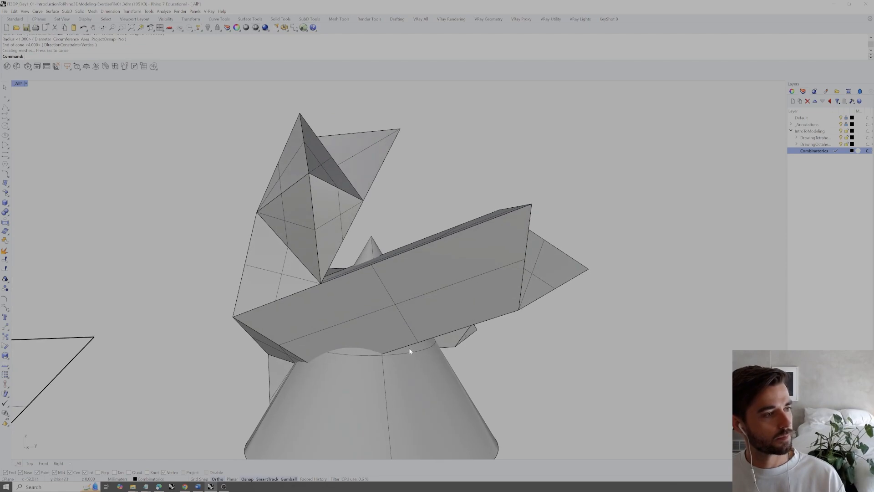
left_click(409, 351)
scroll(434, 319, "down", 6)
right_click_drag(433, 320, 365, 330)
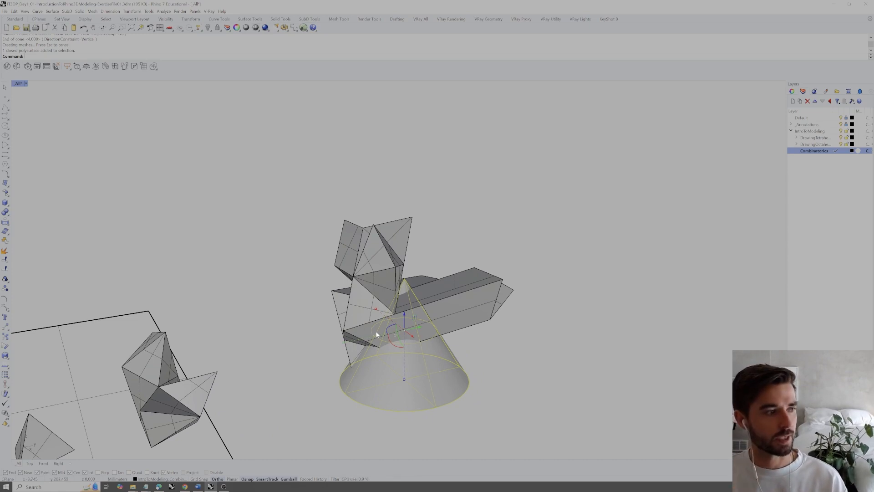
scroll(376, 335, "up", 4)
right_click_drag(359, 209, 388, 308)
left_click_drag(428, 336, 396, 336)
mouse_move(428, 335)
right_mouse_down()
mouse_move(389, 337)
mouse_move(417, 334)
right_mouse_up()
left_click_drag(432, 310, 414, 318, "shift")
right_click_drag(414, 318, 427, 311)
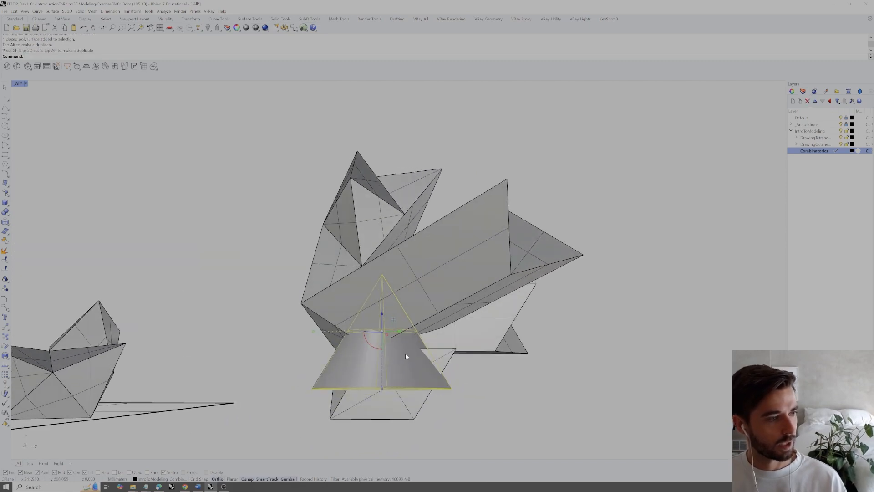
- Move the cone by its base centre to the lowest corner of the cluster
right_click_drag(405, 353, 421, 368)
key("Return")
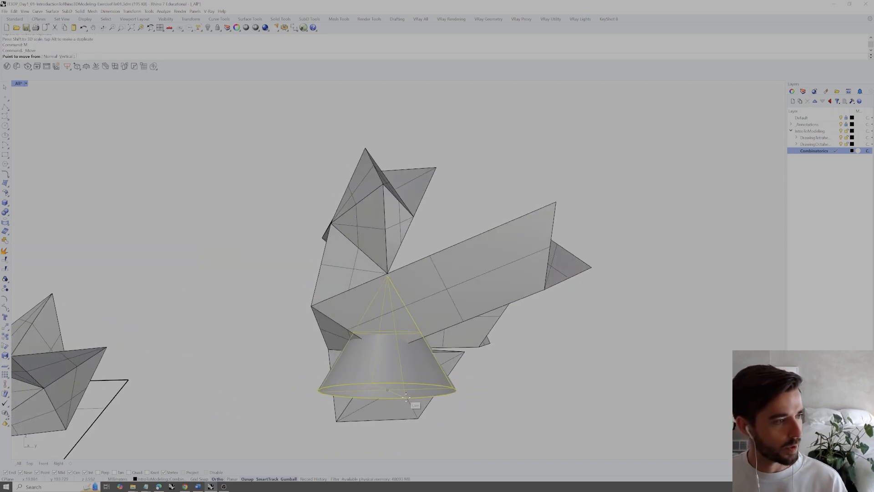
left_click(390, 391)
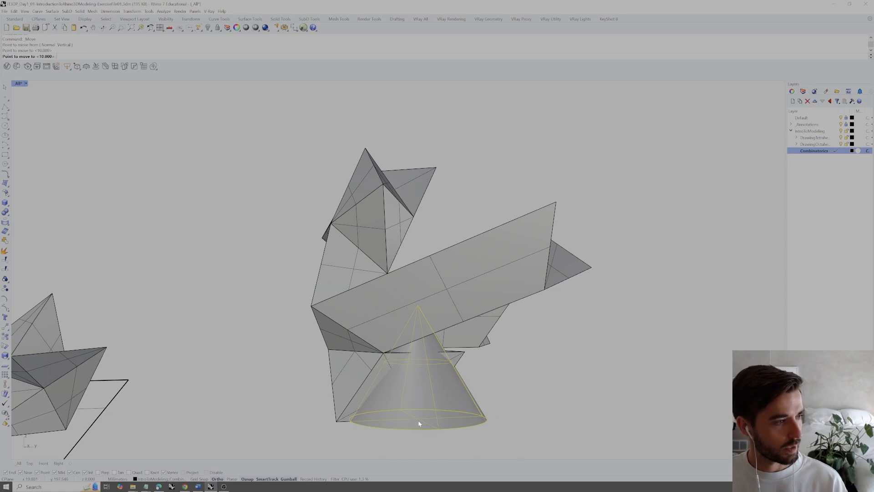
left_click(419, 422)
- Nudge the cone horizontally so it sits under the middle of the cluster
scroll(421, 373, "down", 2)
right_click_drag(421, 373, 452, 379)
scroll(441, 366, "up", 4)
left_click_drag(428, 364, 394, 359)
right_click_drag(395, 360, 354, 362)
left_click_drag(360, 363, 390, 351)
right_click_drag(390, 351, 424, 368)
- Duplicate the cone upward, turn the copy upside down and enlarge it around the cluster
left_click_drag(407, 339, 407, 287)
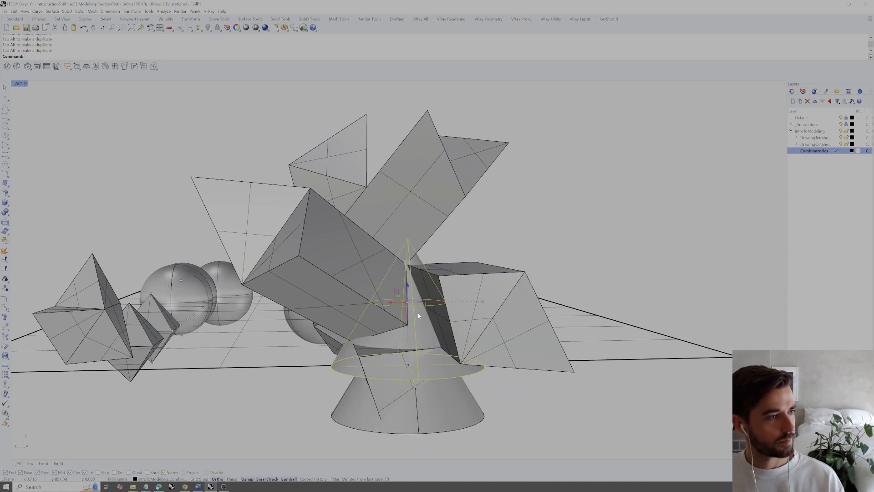
left_click_drag(413, 327, 377, 274)
left_click(538, 207)
right_click_drag(538, 208, 508, 207)
left_click(472, 249)
left_click_drag(493, 304, 595, 286)
left_click(595, 286)
right_click_drag(510, 251, 517, 234)
- Delete the enlarged inverted cone copy
left_click(479, 220)
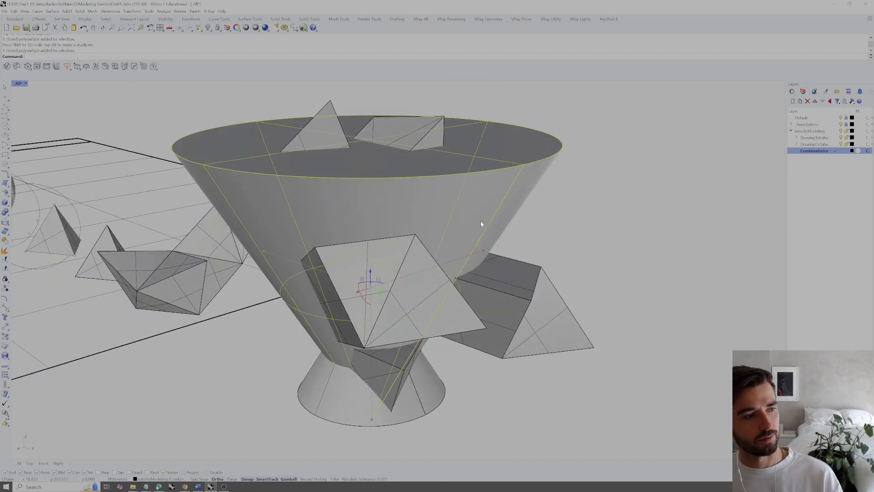
key("Delete")
right_click_drag(480, 220, 449, 221)
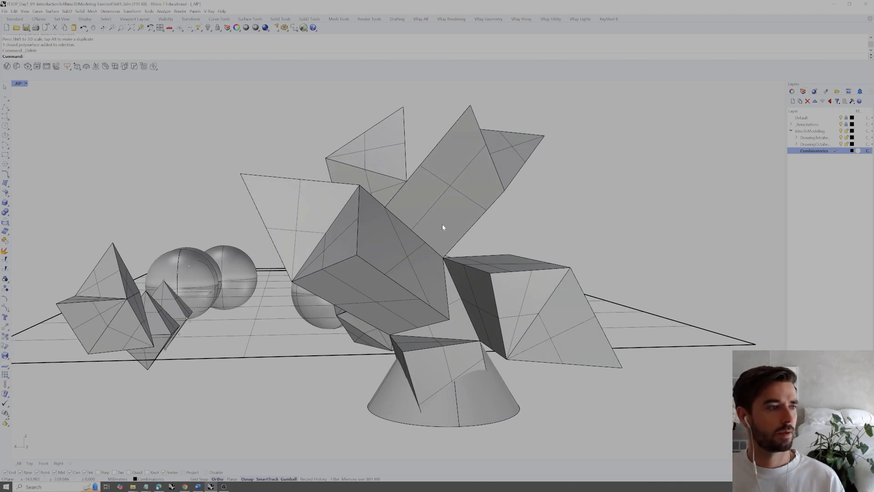
- Scale the remaining cone up uniformly and raise it into the cluster
right_click_drag(452, 341, 449, 363)
left_click(457, 389)
left_click(460, 376)
left_click(443, 379)
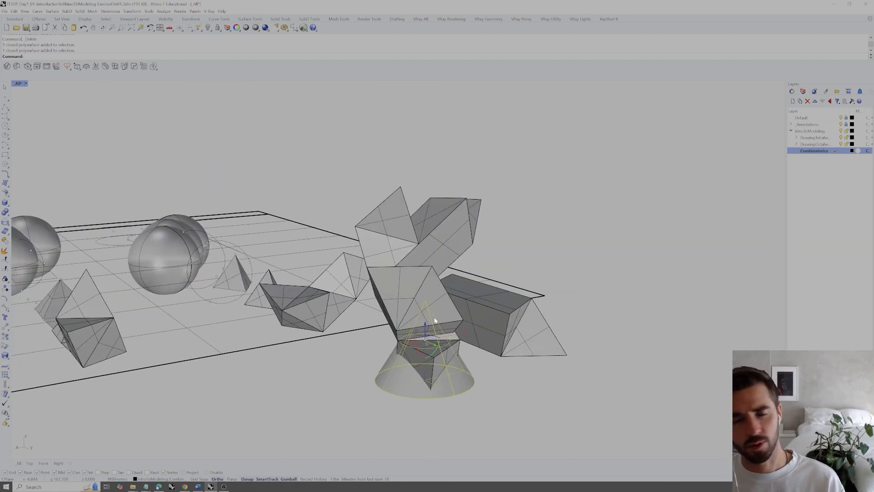
right_click_drag(435, 320, 453, 328)
left_click_drag(425, 332, 445, 320, "shift")
right_click_drag(444, 320, 413, 337)
left_click_drag(414, 337, 420, 233)
- Tilt the enlarged cone so its axis runs diagonally through the cluster
right_click_drag(419, 233, 445, 273)
left_click_drag(441, 274, 438, 280)
right_click_drag(438, 281, 467, 265)
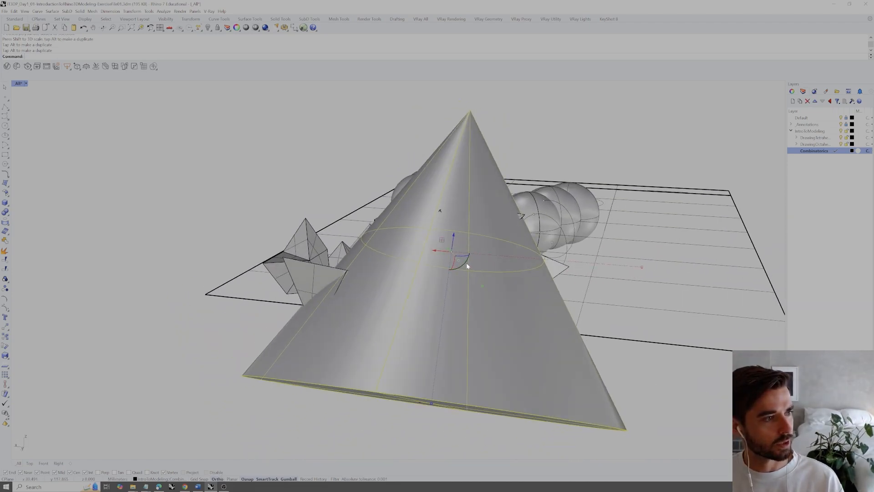
left_click_drag(465, 266, 474, 260)
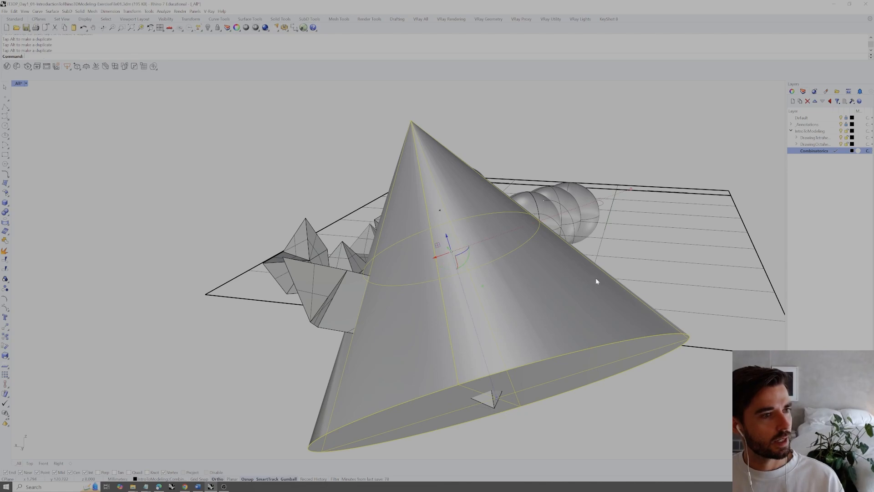
right_click_drag(595, 279, 536, 272)
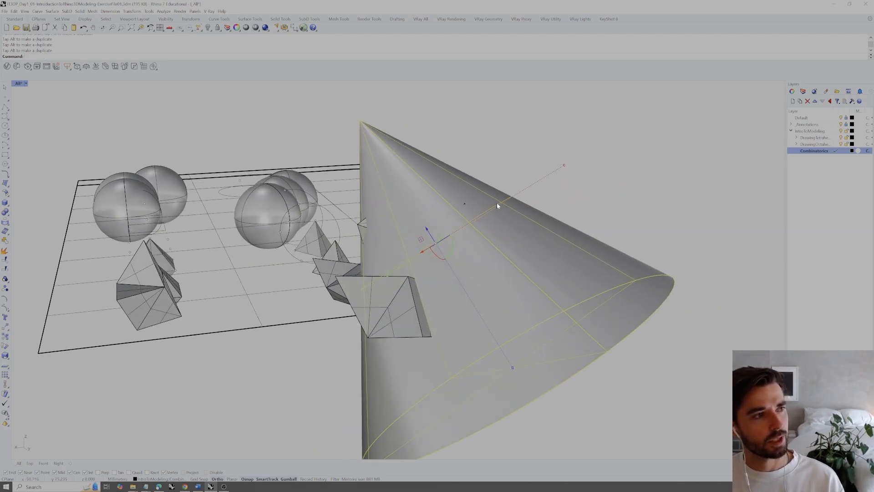
right_click_drag(458, 254, 514, 228)
- Scale the tilted cone down slightly and shift it so several cluster blocks protrude from its surface
left_click_drag(611, 176, 571, 196)
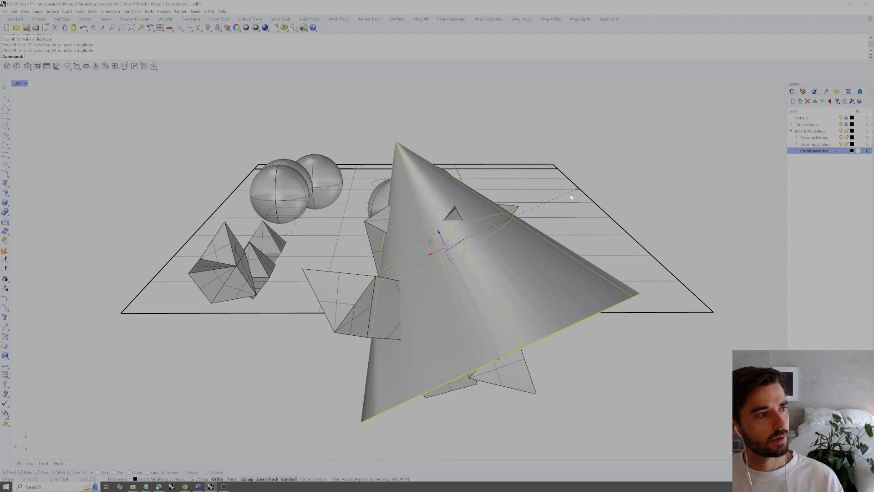
left_click_drag(437, 234, 454, 275)
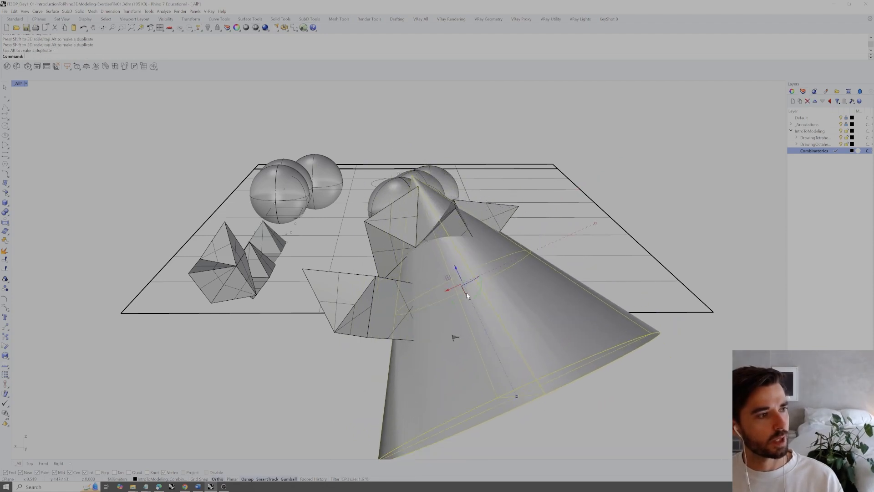
right_click_drag(466, 295, 478, 290)
left_click_drag(456, 310, 458, 289)
right_click_drag(459, 290, 417, 327)
left_click_drag(444, 321, 428, 313)
right_click_drag(427, 314, 588, 331)
scroll(522, 286, "up", 5)
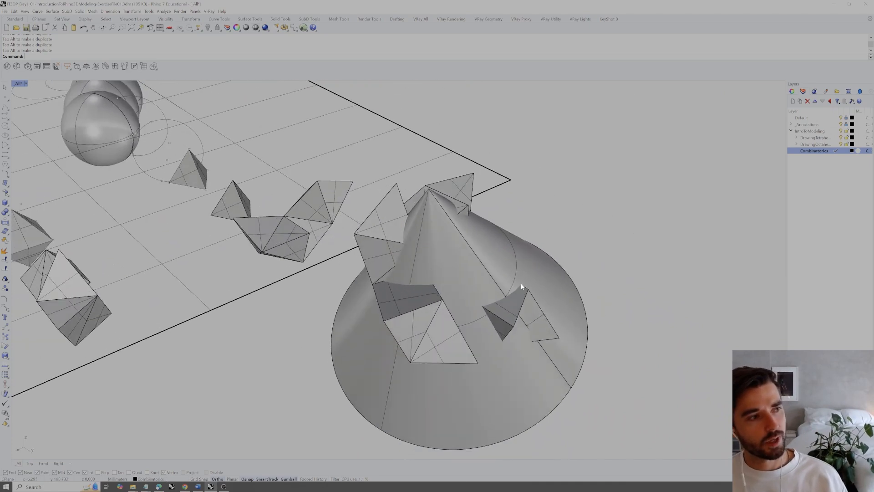
- Try a BooleanIntersection of the cone and the cluster as a single set, and undo it
right_click_drag(556, 288, 566, 285)
left_click_drag(573, 230, 490, 321)
right_click_drag(491, 321, 566, 307)
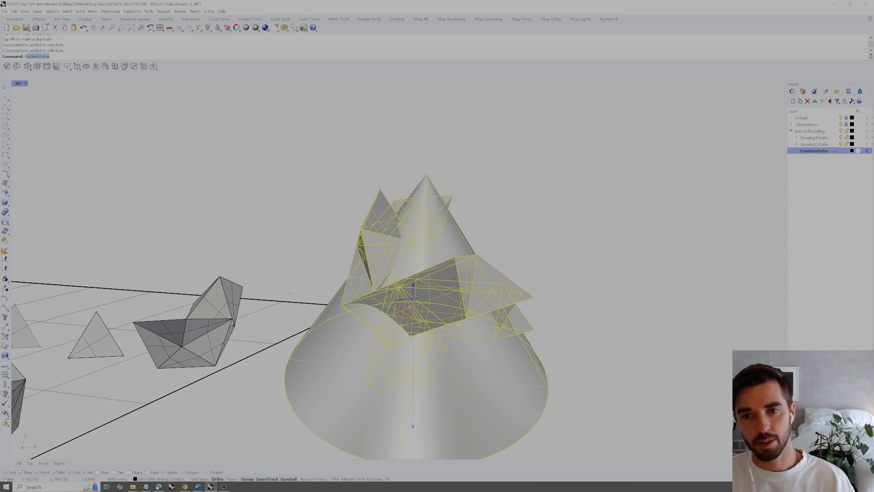
type("ion")
key("Return")
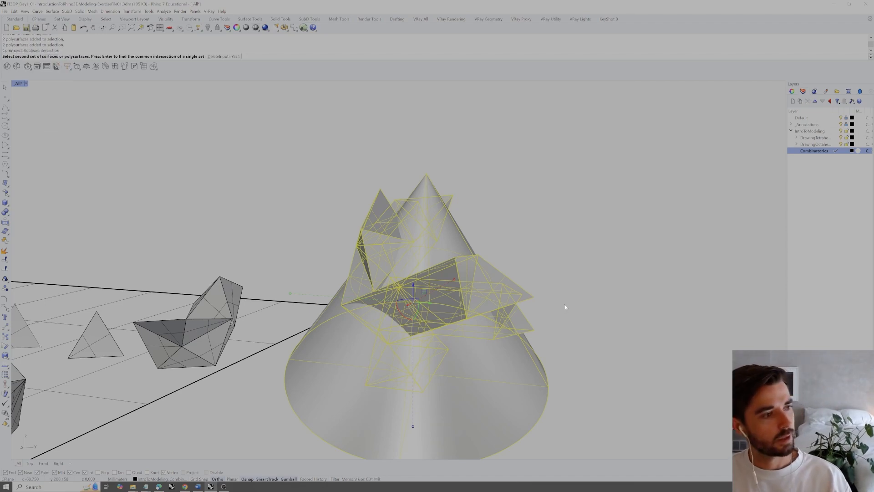
key("Return")
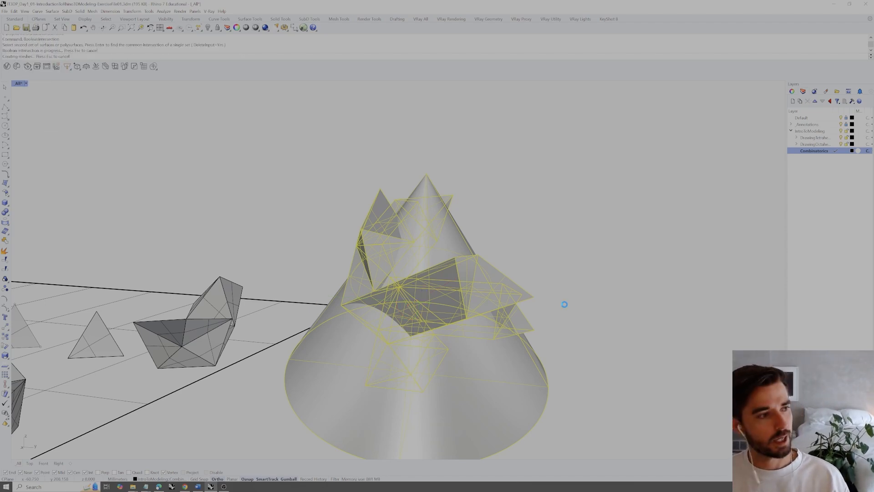
right_click_drag(564, 308, 673, 325)
key("ctrl+z")
left_click(673, 326)
- Reposition the cone within the cluster and hide it
left_click(592, 342)
right_click_drag(593, 344, 554, 290)
left_click_drag(551, 287, 463, 310)
mouse_move(464, 310)
right_mouse_down()
mouse_move(410, 301)
mouse_move(453, 312)
right_mouse_up()
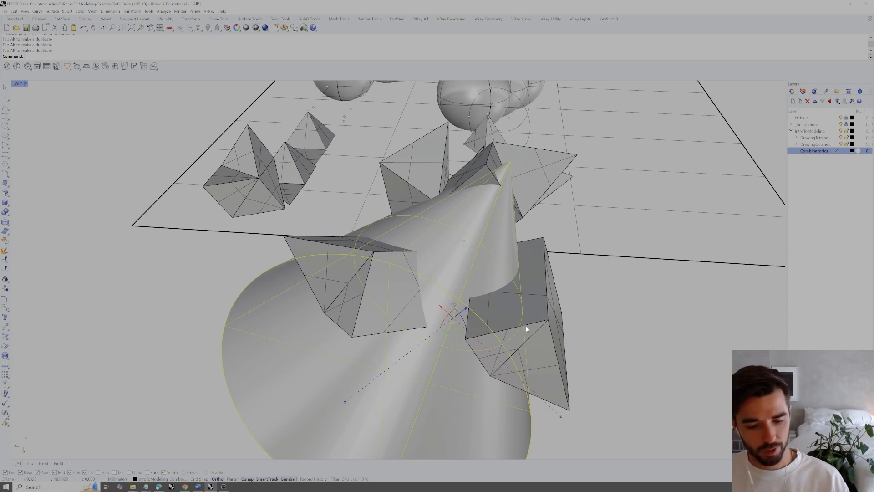
key("ctrl+h")
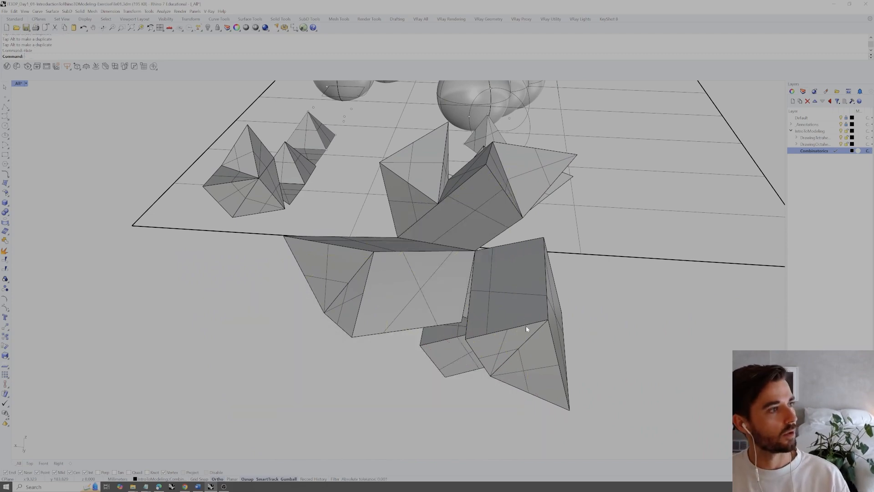
- Duplicate the cluster solid and place the copy beside the original so they overlap
mouse_move(474, 291)
right_mouse_down()
mouse_move(487, 303)
mouse_move(481, 306)
right_mouse_up()
right_click_drag(486, 275, 429, 278)
left_click(466, 294)
right_click_drag(466, 294, 453, 263)
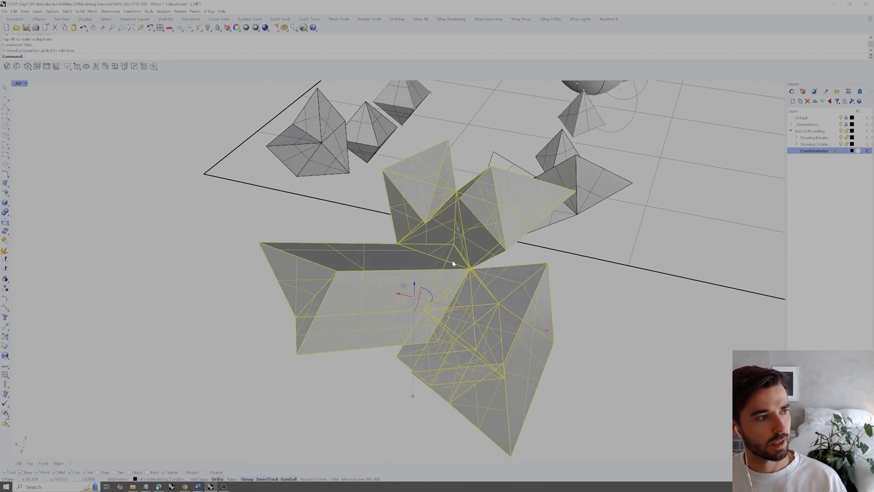
left_click_drag(435, 287, 544, 339)
key("alt")
left_click(651, 351)
right_click_drag(701, 348, 629, 334)
- Adjust the position and rotation of one cluster relative to the other
left_click(366, 254)
right_click_drag(366, 254, 376, 271)
left_click_drag(338, 323, 376, 329)
right_click_drag(376, 330, 461, 321)
left_click_drag(505, 314, 534, 328)
right_click_drag(512, 314, 549, 298)
left_click(664, 376)
left_click(513, 288)
key("Delete")
key("ctrl+z")
- Align the selected cluster's end face to a face of the other cluster with Orient3Pt, with Copy set to No
type("orient3pt")
key("Return")
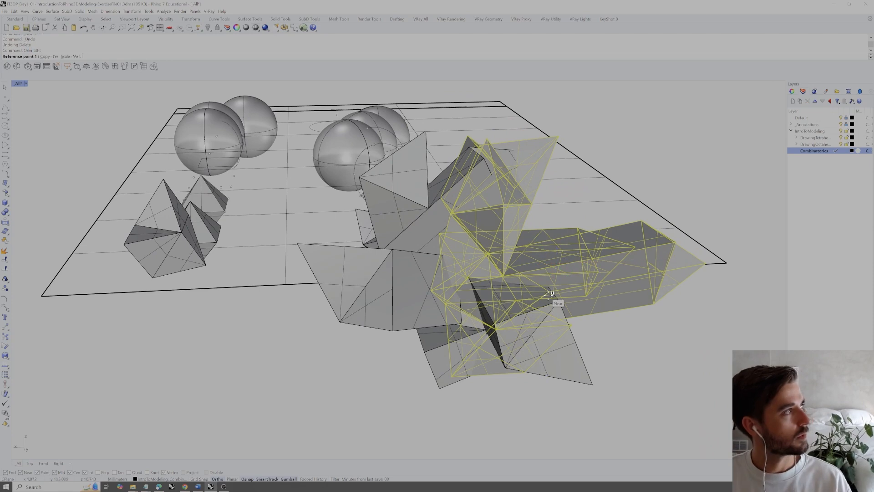
scroll(621, 235, "up", 1)
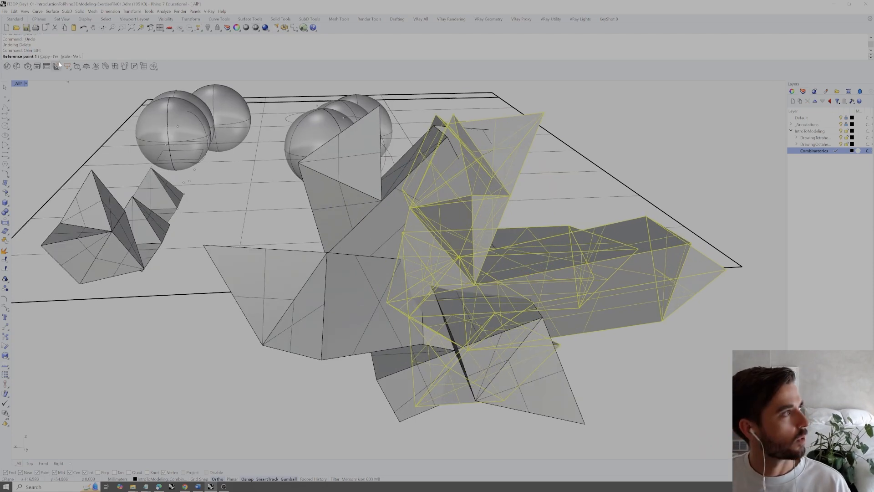
right_click_drag(694, 245, 689, 219)
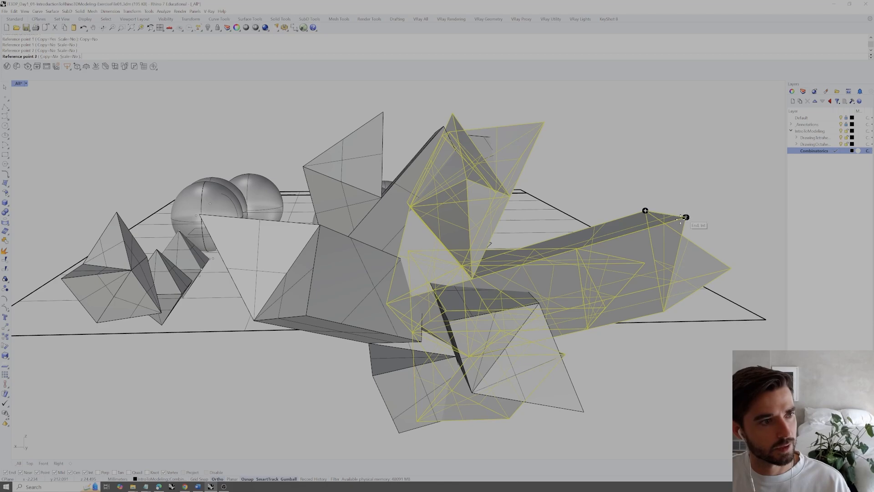
left_click(614, 239)
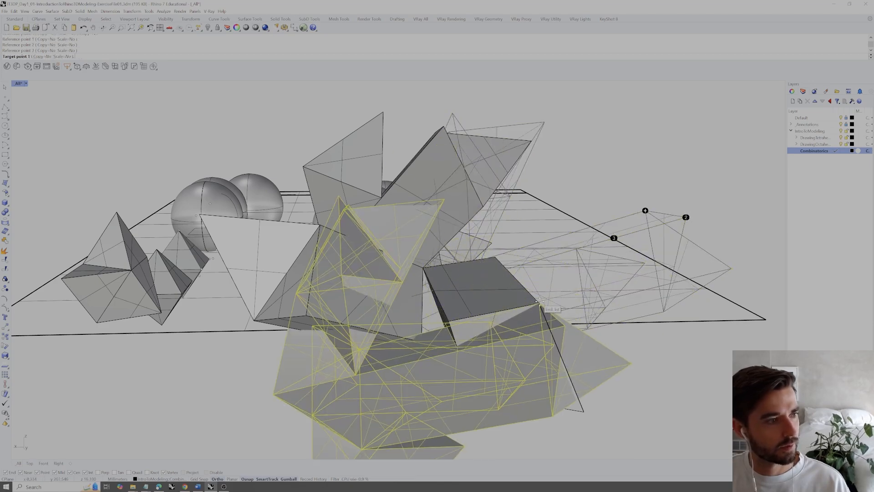
left_click(539, 301)
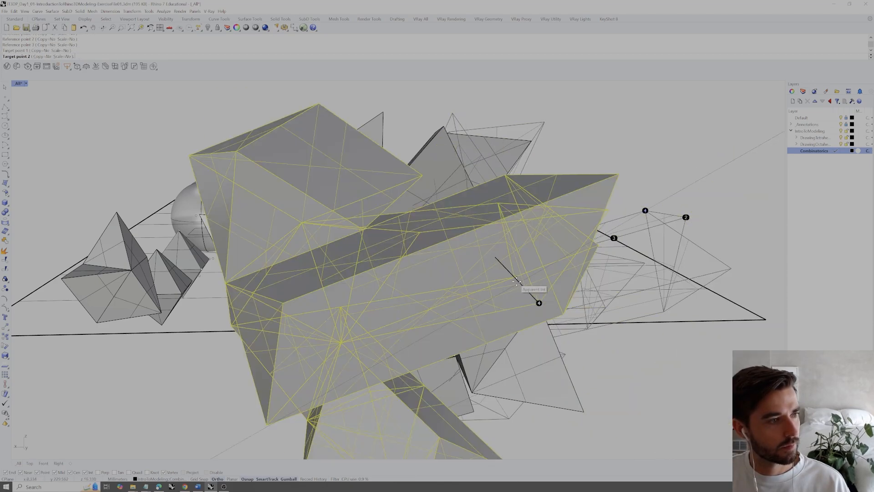
left_click(518, 283)
left_click(450, 323)
right_click_drag(450, 322, 532, 296)
key("Escape")
- Shift one cluster against the other and merge both into a single solid with BooleanUnion
left_click(538, 261)
right_click_drag(538, 261, 529, 271)
left_click_drag(525, 261, 471, 258)
left_click(629, 259)
right_click_drag(629, 259, 490, 238)
left_click(436, 234)
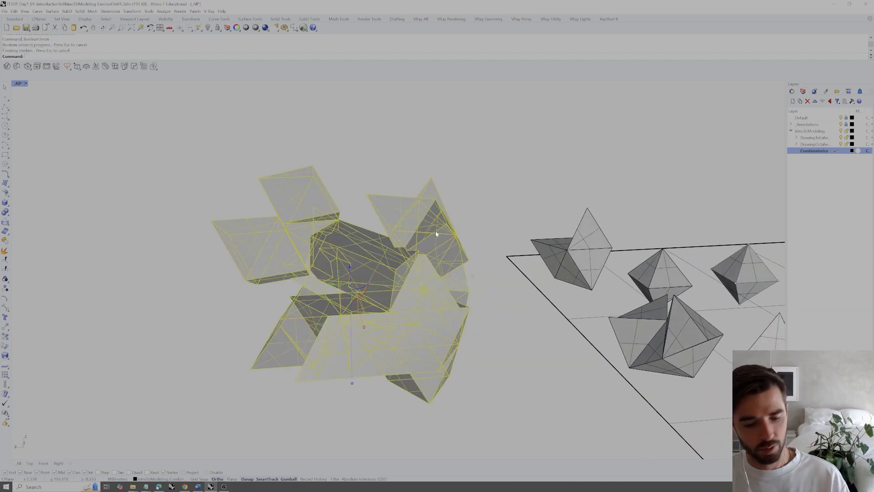
left_click(514, 162)
right_click_drag(515, 162, 513, 266)
left_click(513, 267)
key("Escape")
- Create a BoundingBox solid around the merged double cluster
left_click(511, 277)
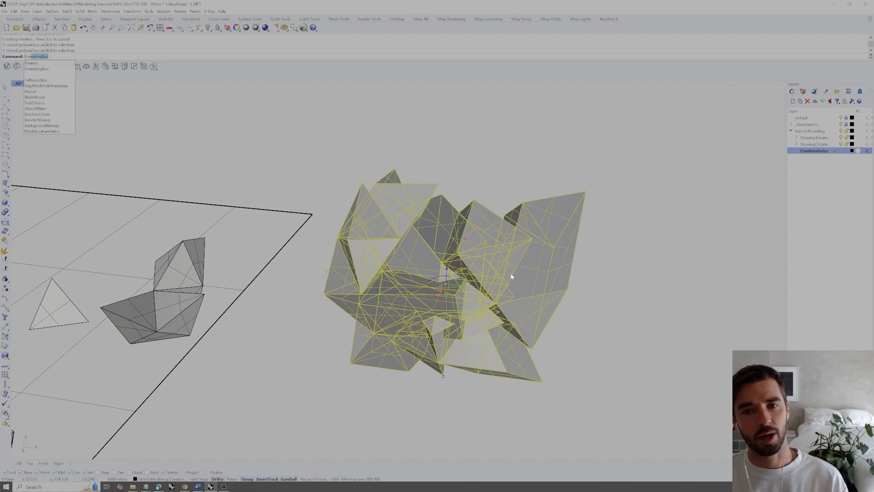
key("Return")
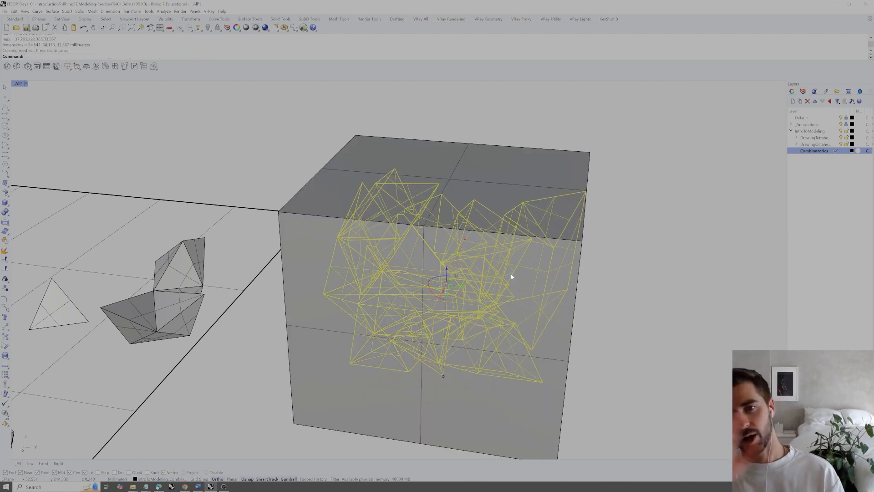
left_click(638, 320)
- Scale the bounding box down uniformly so parts of the cluster protrude through its faces
right_click_drag(638, 320, 457, 283)
left_click(592, 282)
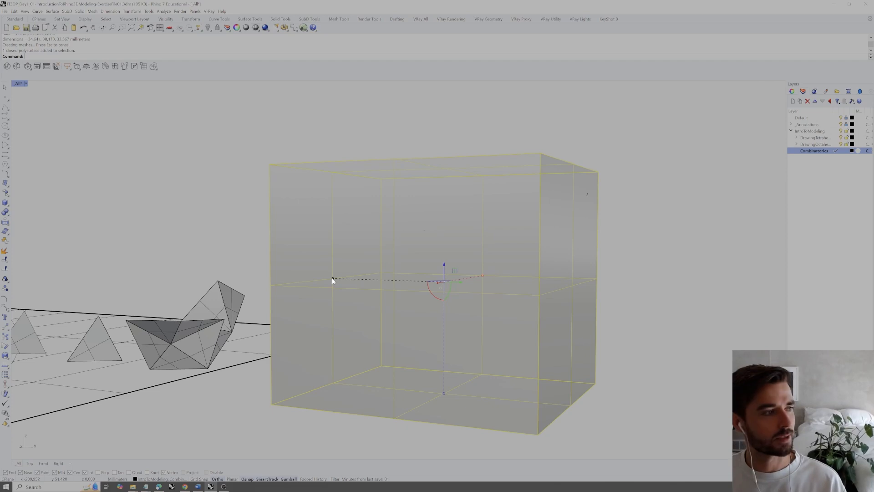
left_click_drag(333, 279, 362, 286)
right_click_drag(409, 262, 600, 309)
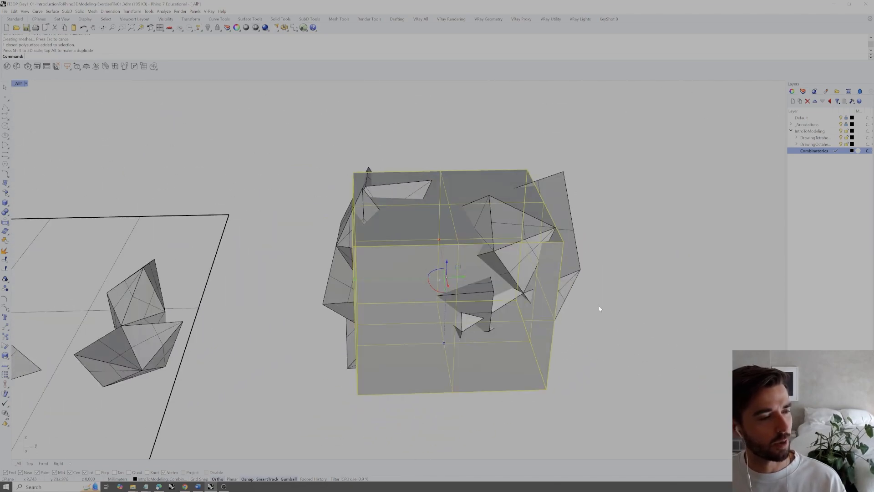
- Intersect the scaled bounding box with the double cluster using BooleanIntersection
left_click(578, 275, "shift")
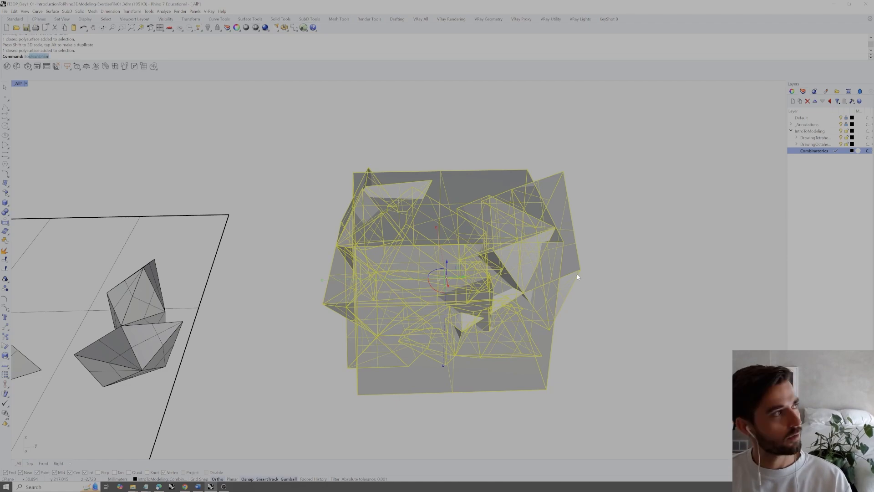
key("Return")
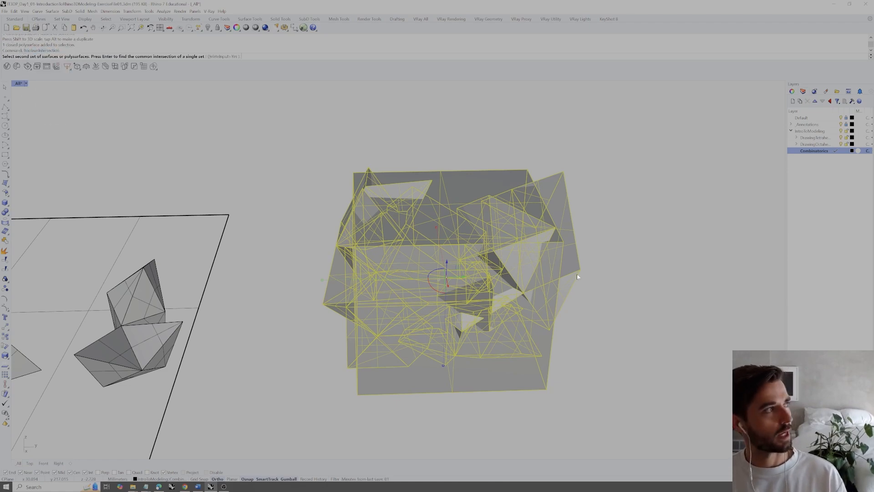
key("Return")
right_click_drag(581, 281, 453, 300)
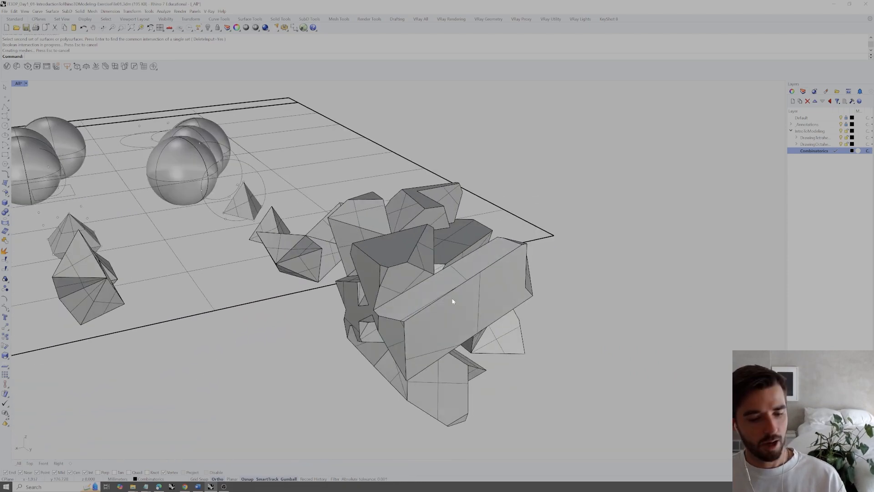
- Bring the hidden cone back into the scene with ShowSelected
key("Return")
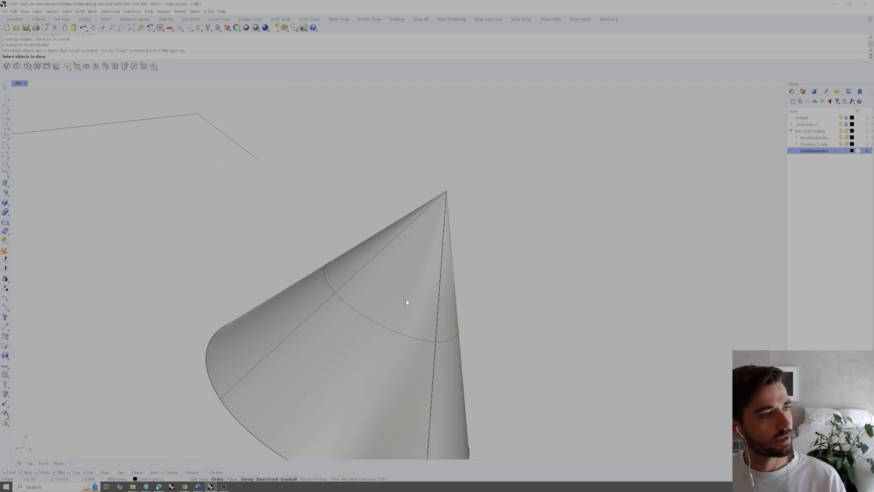
key("Return")
right_click_drag(406, 302, 375, 342)
- Scale the cone uniformly and move it so it envelops most of the trimmed cluster
left_click(439, 303)
left_click_drag(373, 312, 339, 304, "shift")
scroll(425, 294, "down", 5)
right_click_drag(424, 294, 422, 313)
left_click_drag(429, 322, 419, 291)
right_click_drag(416, 289, 384, 298)
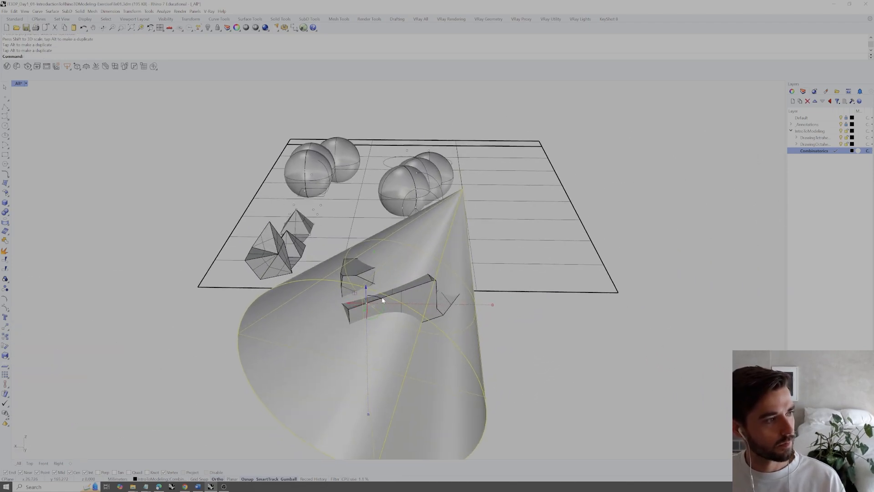
- Try to intersect the cone with the trimmed cluster using BooleanIntersection
right_click_drag(495, 331, 526, 319, "shift")
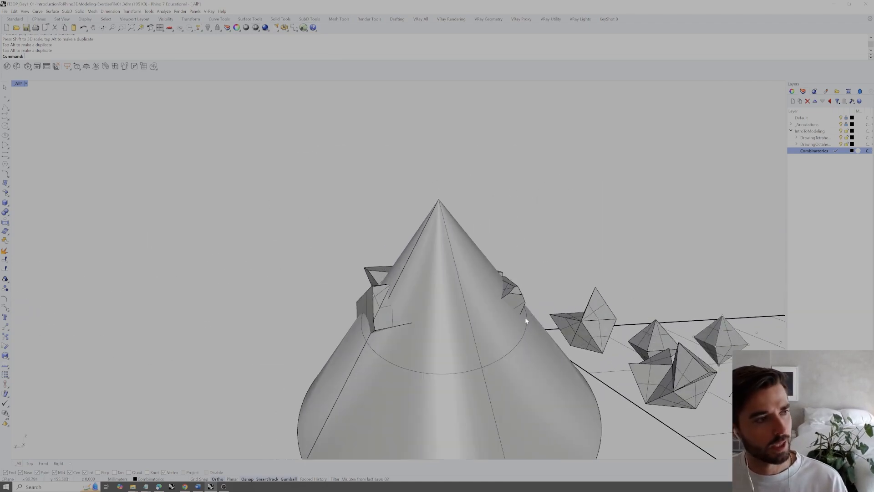
left_click(480, 263)
left_click(510, 289, "shift")
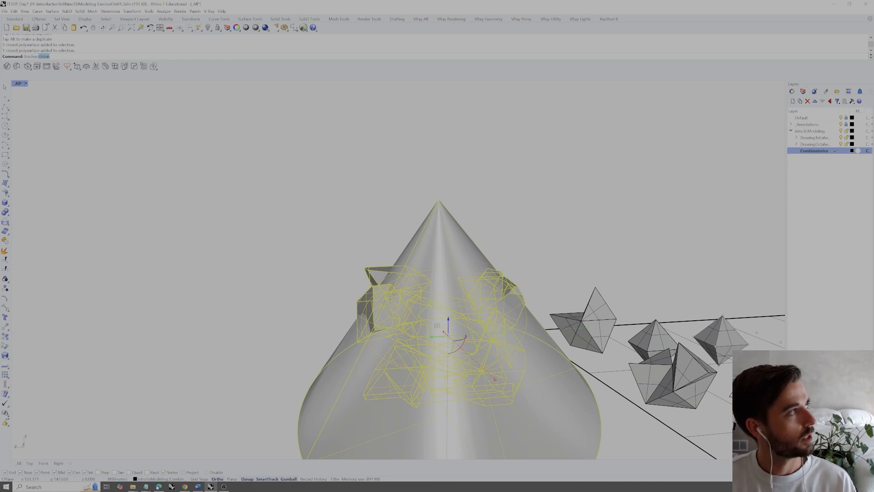
key("Return")
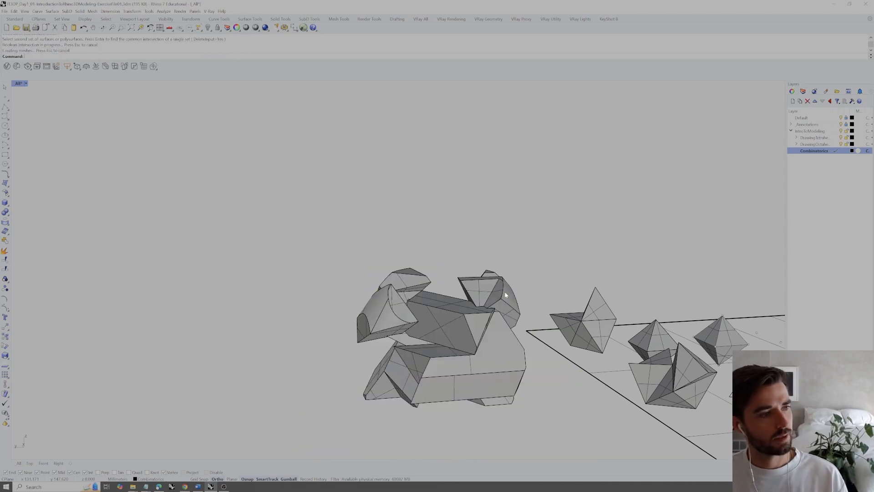
right_click_drag(504, 291, 377, 267)
key("ctrl+z")
- Shift the cone sideways and vertically to change how much of the cluster sticks out of it
right_click_drag(377, 346, 453, 381)
left_click_drag(455, 377, 405, 361)
right_click_drag(406, 361, 425, 308)
left_click_drag(427, 306, 431, 289)
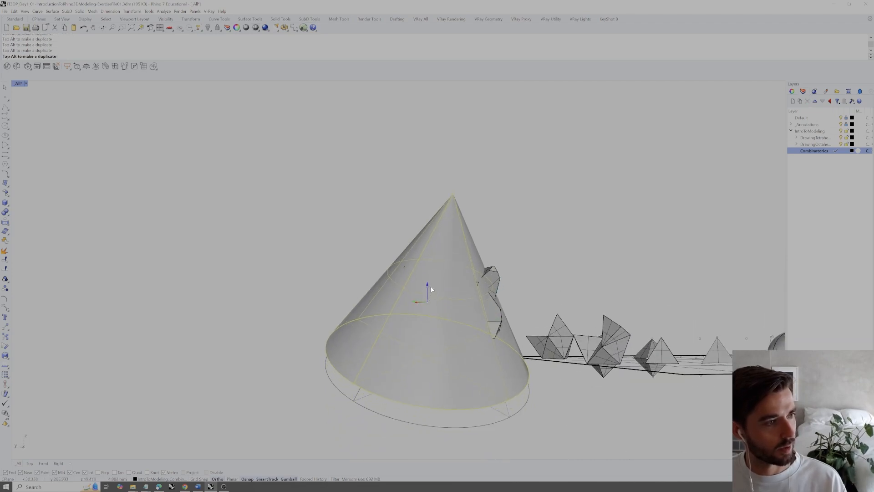
right_click_drag(415, 306, 409, 330)
left_click_drag(408, 330, 416, 331)
scroll(396, 311, "up", 2)
- Try a BooleanIntersection of the repositioned cone and the cluster
right_click_drag(396, 310, 505, 323)
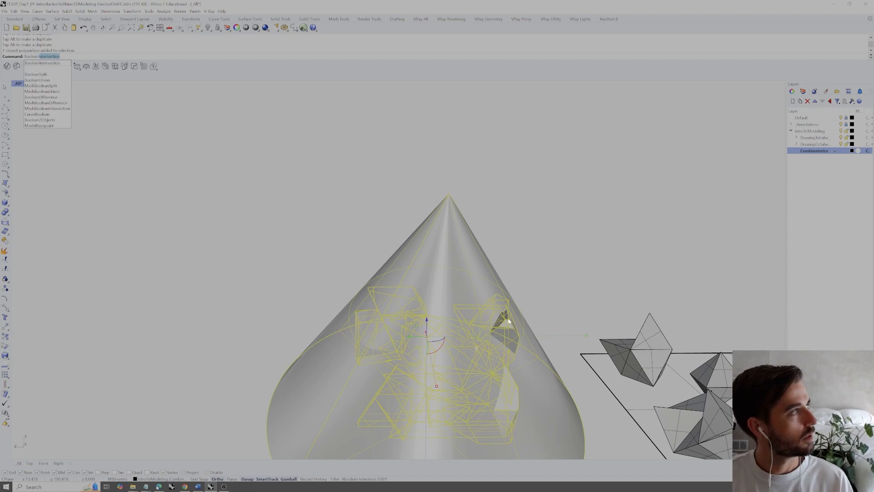
key("Return")
key("Return")
mouse_move(509, 323)
right_mouse_down()
mouse_move(566, 259)
mouse_move(598, 253)
mouse_move(433, 254)
mouse_move(441, 304)
mouse_move(518, 303)
mouse_move(463, 260)
mouse_move(494, 279)
mouse_move(426, 306)
mouse_move(437, 273)
mouse_move(400, 301)
mouse_move(437, 328)
mouse_move(447, 349)
mouse_move(515, 318)
mouse_move(498, 355)
mouse_move(469, 377)
mouse_move(469, 342)
right_mouse_up()
key("ctrl+z")
key("ctrl+z")
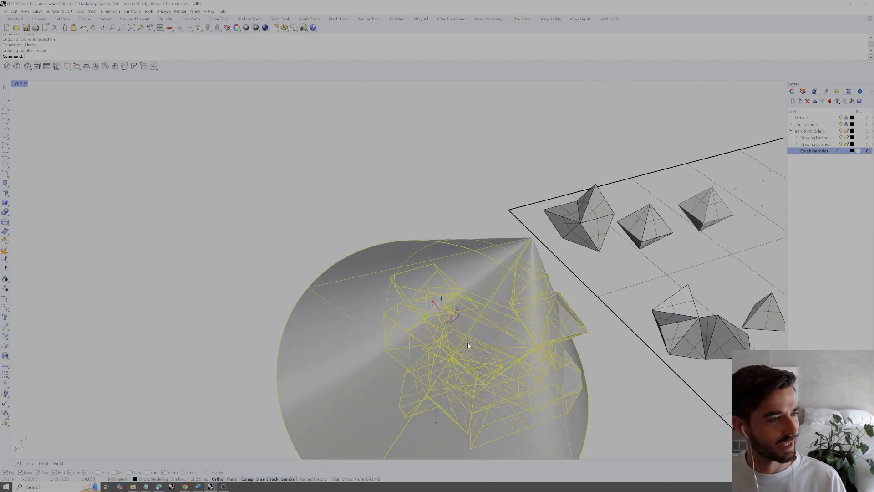
key("ctrl+y")
- Move the cone further over the cluster in small shifts
right_click_drag(473, 348, 476, 319)
left_click_drag(461, 317, 473, 293)
mouse_move(473, 293)
right_mouse_down()
mouse_move(470, 308)
mouse_move(471, 294)
right_mouse_up()
mouse_move(470, 293)
left_mouse_down()
mouse_move(474, 277)
mouse_move(474, 286)
left_mouse_up()
right_click_drag(474, 286, 523, 276)
left_click(699, 300)
right_click_drag(699, 300, 523, 291)
- Tilt the cone and shift it so its slanted side cuts across the cluster
left_click(521, 293)
left_click_drag(500, 297, 563, 322)
right_click_drag(540, 319, 534, 285)
left_click_drag(527, 282, 512, 283)
right_click_drag(521, 292, 556, 267)
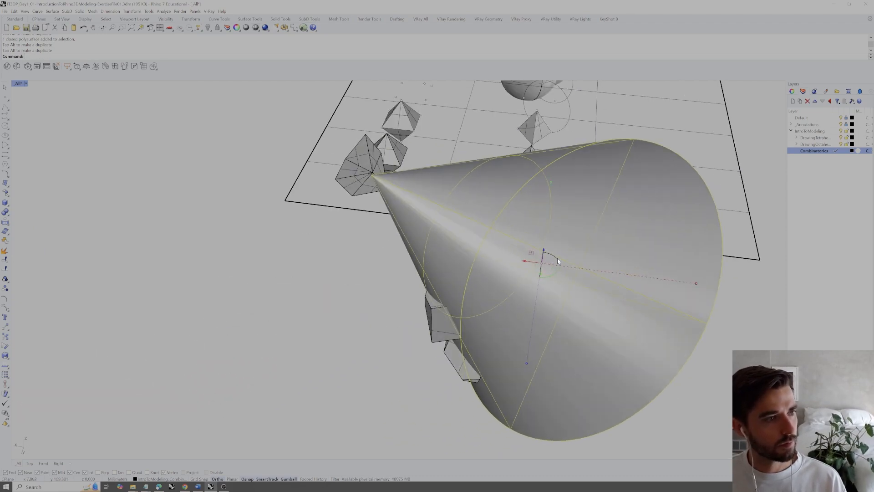
left_click_drag(558, 261, 556, 255)
left_click_drag(547, 274, 515, 260)
right_click_drag(516, 259, 571, 278)
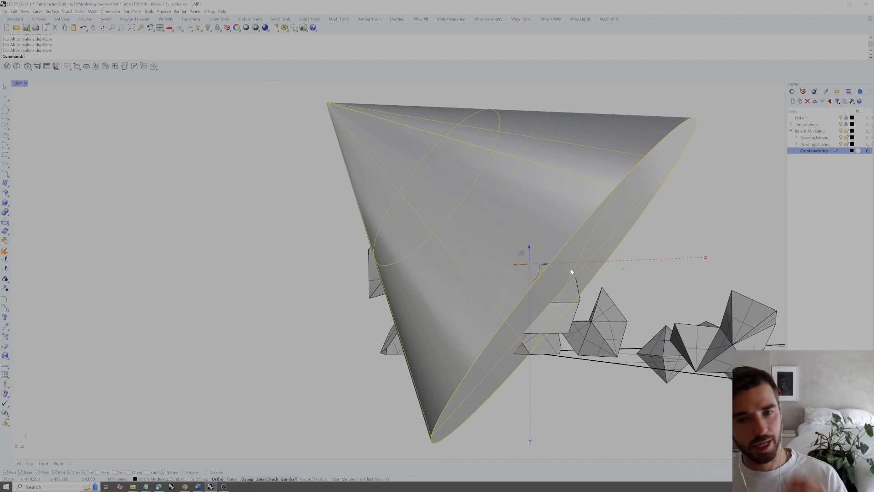
- Scale the tilted cone up uniformly and move it over the cluster
right_click_drag(574, 276, 646, 292)
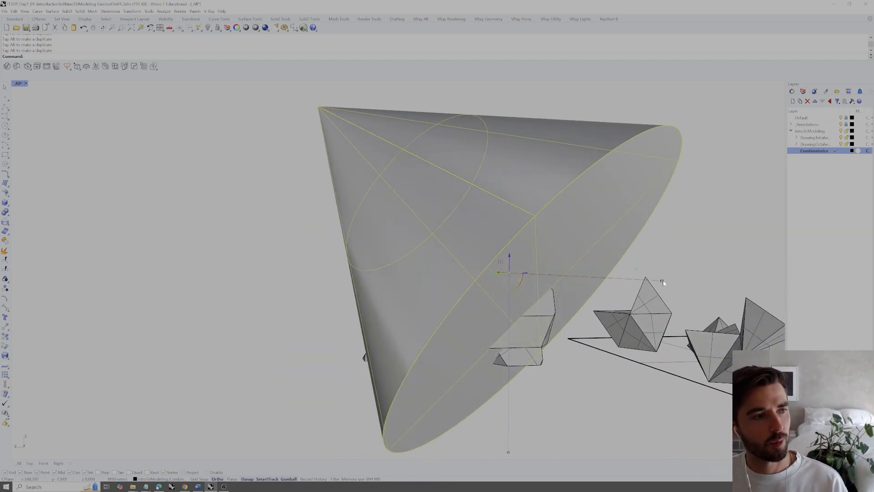
left_click_drag(662, 282, 689, 278)
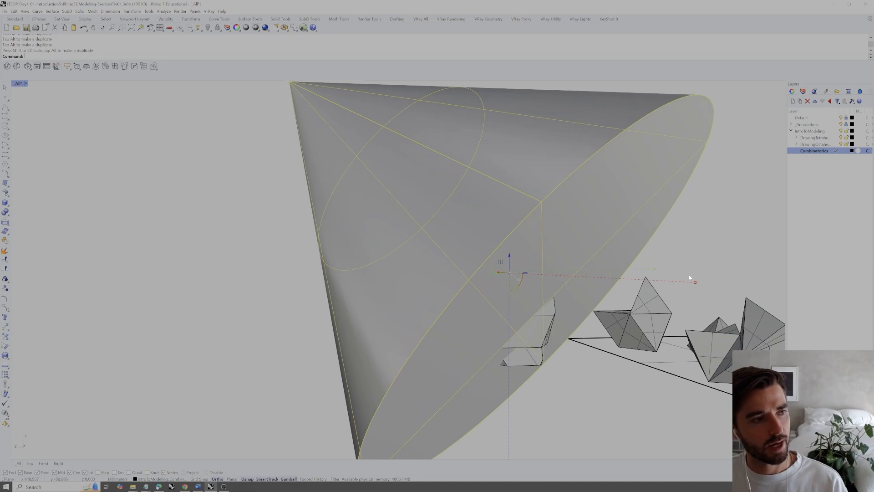
right_click_drag(503, 280, 591, 294)
left_click_drag(601, 281, 549, 262)
right_click_drag(545, 265, 472, 270)
- Adjust the enlarged cone's placement around the cluster and intersect both solids with BooleanIntersection
left_click(556, 337)
left_click(518, 288)
left_click_drag(464, 233, 448, 327)
right_click_drag(448, 327, 560, 328)
left_click(560, 328)
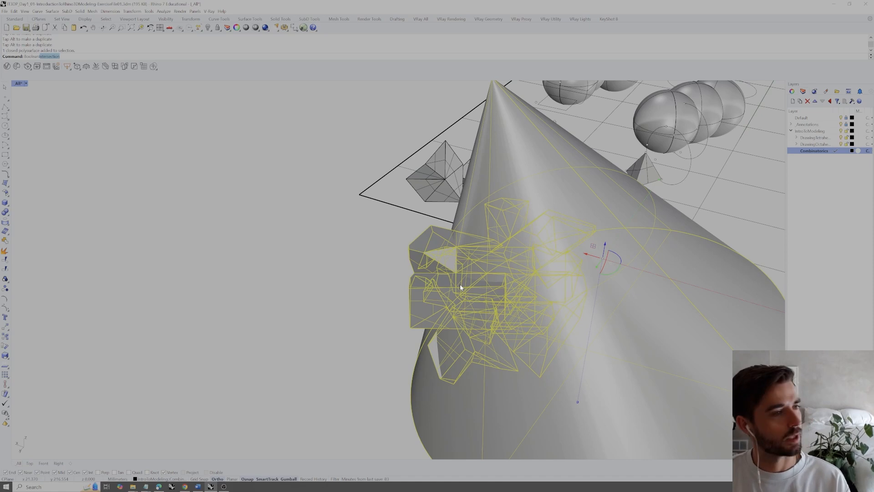
key("Return")
right_click_drag(459, 284, 411, 321)
- Select the intersected solid and frame it with Zoom Selected to check its cut faces
left_click(411, 320)
left_click(389, 269)
right_click_drag(389, 269, 435, 281)
left_click(434, 279)
type("ZS")
key("Return")
key("Escape")
scroll(523, 253, "up", 5)
right_click_drag(514, 253, 490, 260)
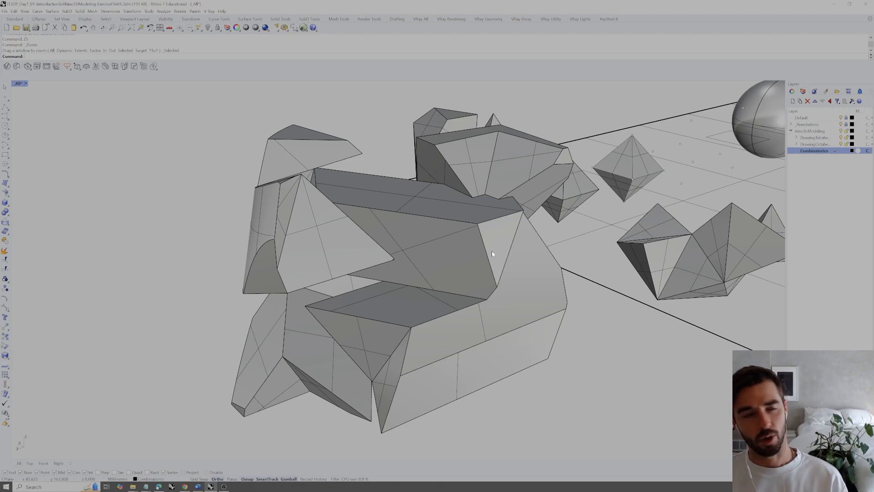
- Inspect the overall form of the intersected solid from several sides
right_click_drag(491, 253, 440, 304)
scroll(451, 282, "down", 4)
left_click(441, 284)
key("Escape")
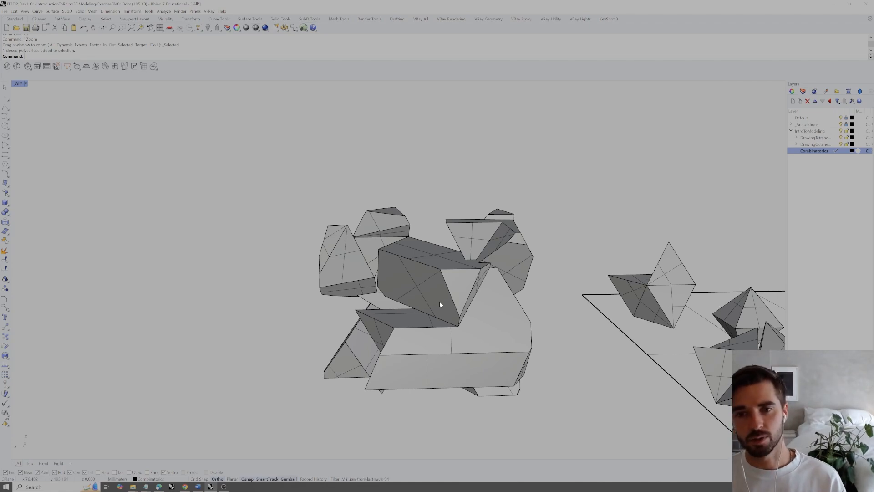
mouse_move(440, 304)
right_mouse_down()
mouse_move(454, 311)
mouse_move(446, 316)
right_mouse_up()
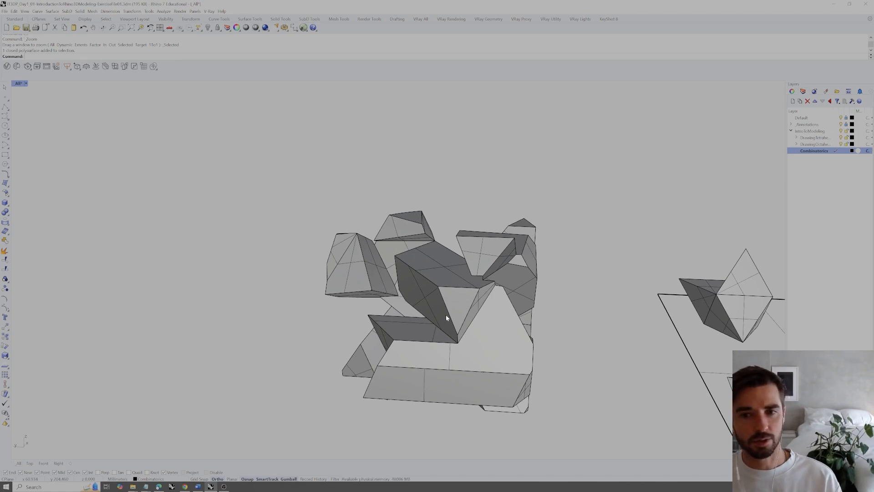
right_click_drag(446, 315, 429, 306)
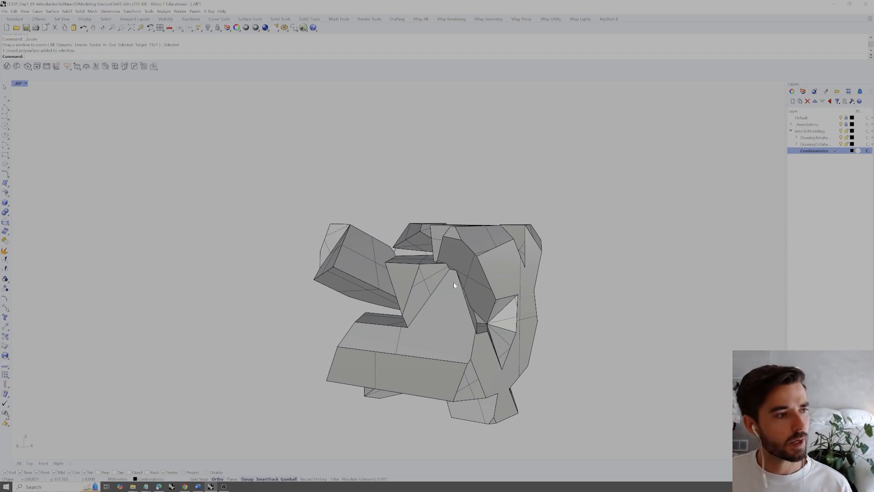
right_click_drag(494, 308, 653, 266)
scroll(429, 334, "up", 4)
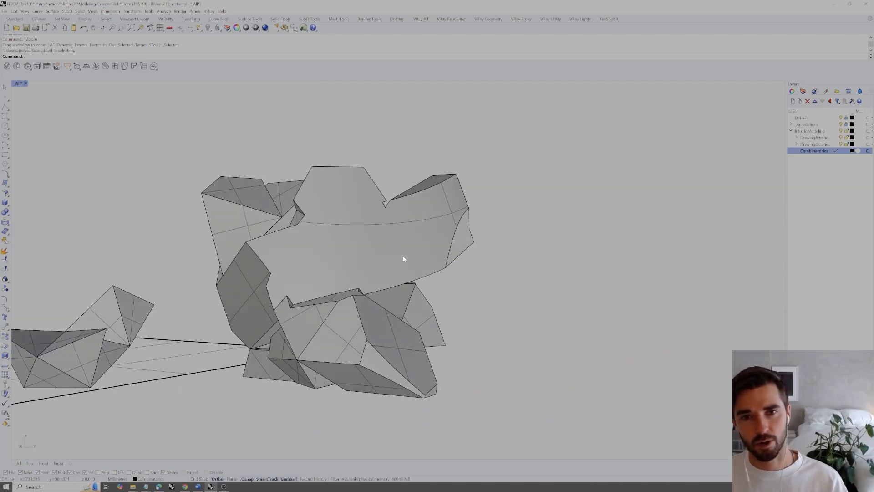
- Examine the curved surface cut by the cone and the narrow gaps between the solid's faces
mouse_move(381, 240)
right_mouse_down()
mouse_move(415, 231)
mouse_move(398, 234)
right_mouse_up()
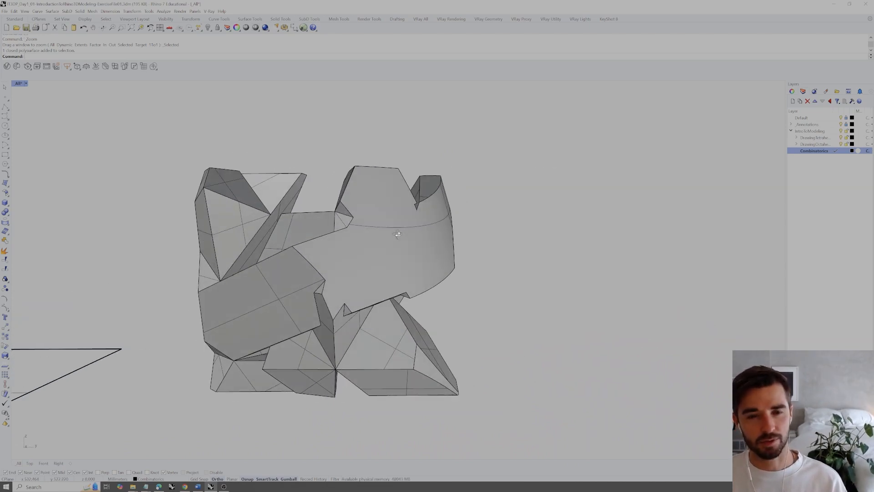
scroll(332, 294, "up", 5)
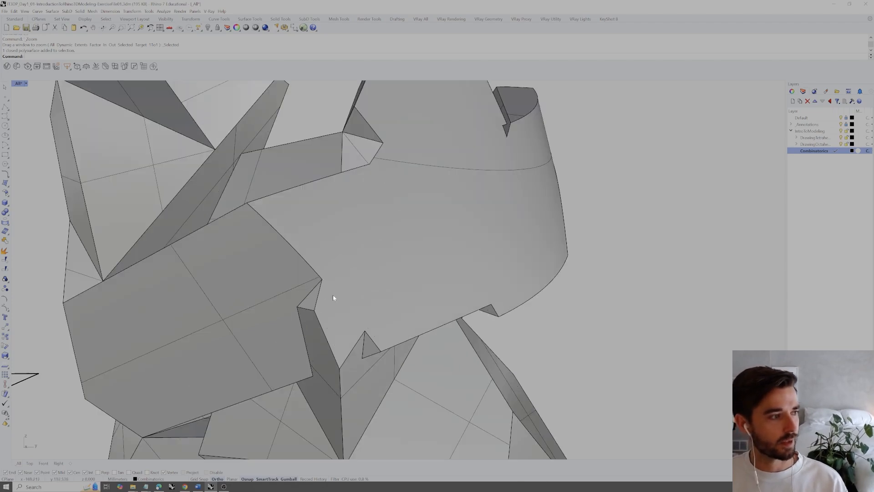
scroll(375, 359, "down", 5)
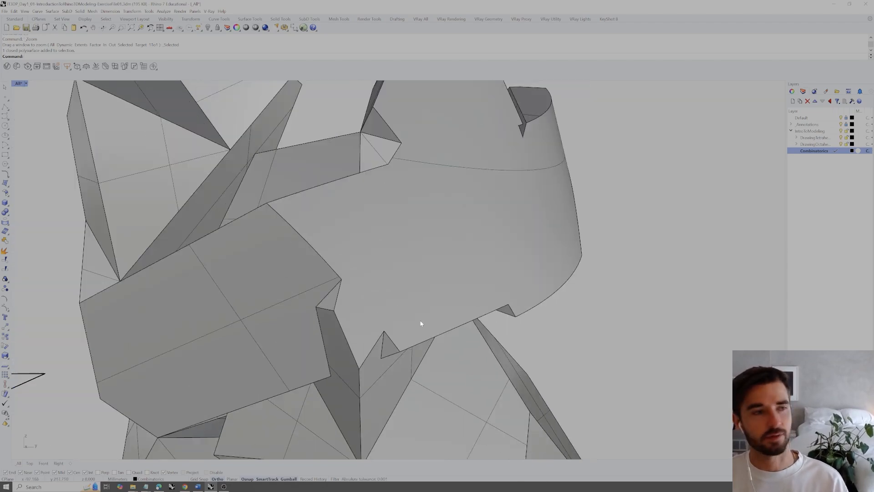
right_click_drag(460, 295, 401, 300)
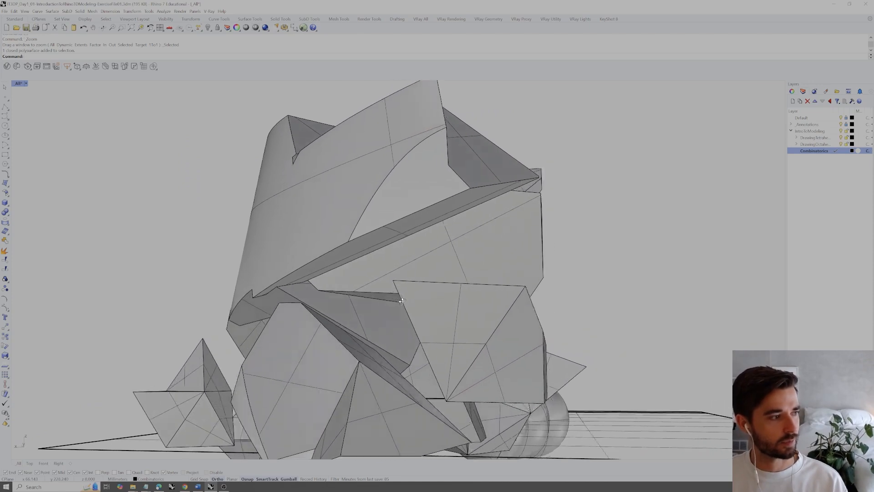
scroll(401, 301, "up", 6)
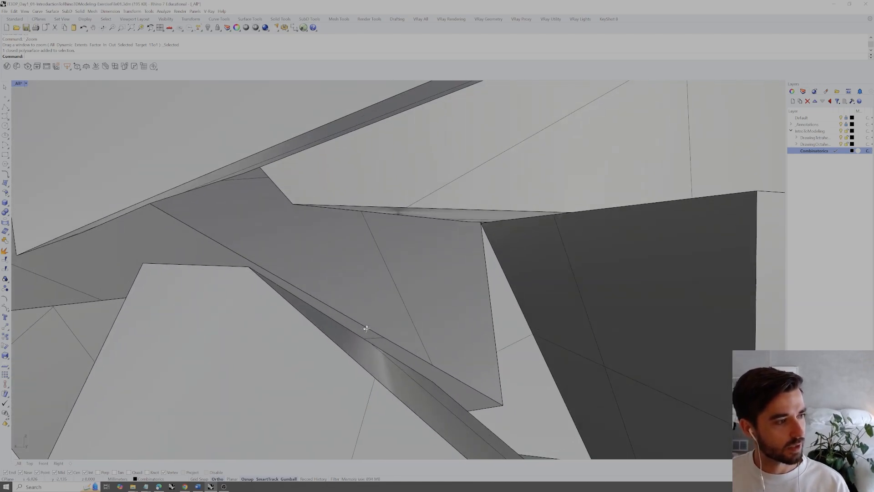
right_click_drag(366, 328, 368, 332)
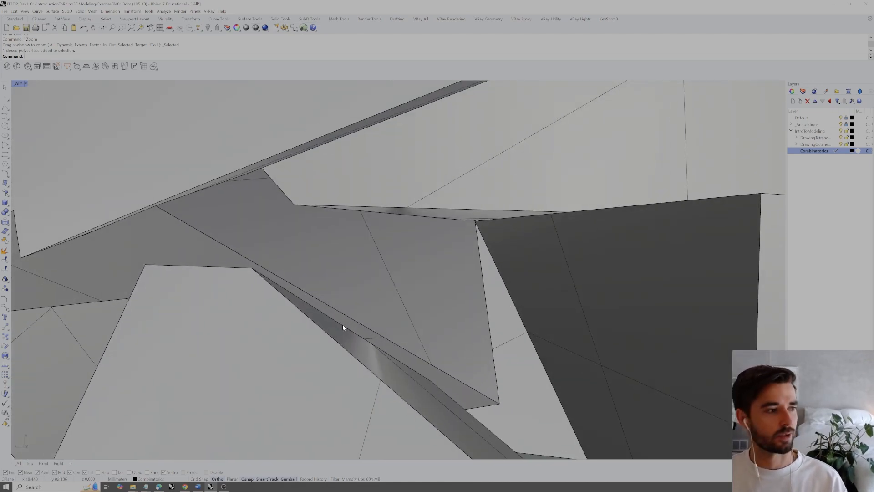
right_click_drag(348, 326, 432, 310)
scroll(387, 304, "down", 5)
scroll(441, 319, "down", 5)
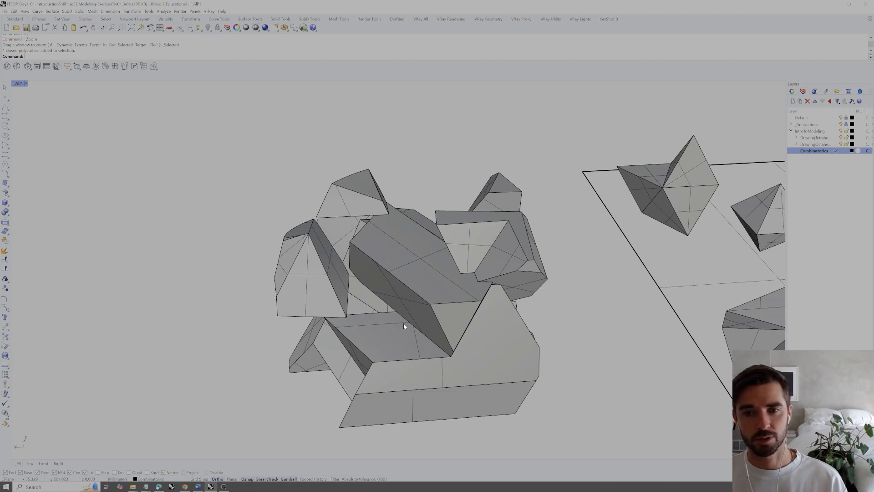
right_click_drag(403, 323, 445, 305)
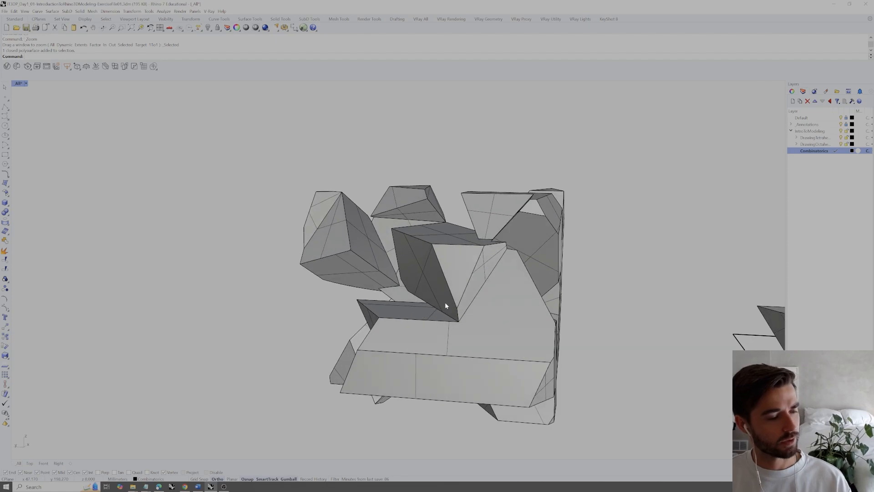
- Try FilletEdge with radius 1 on the concave edge where the overhanging block meets the ledge of the intersected solid
key("Return")
right_click_drag(445, 303, 465, 305)
scroll(466, 305, "up", 6)
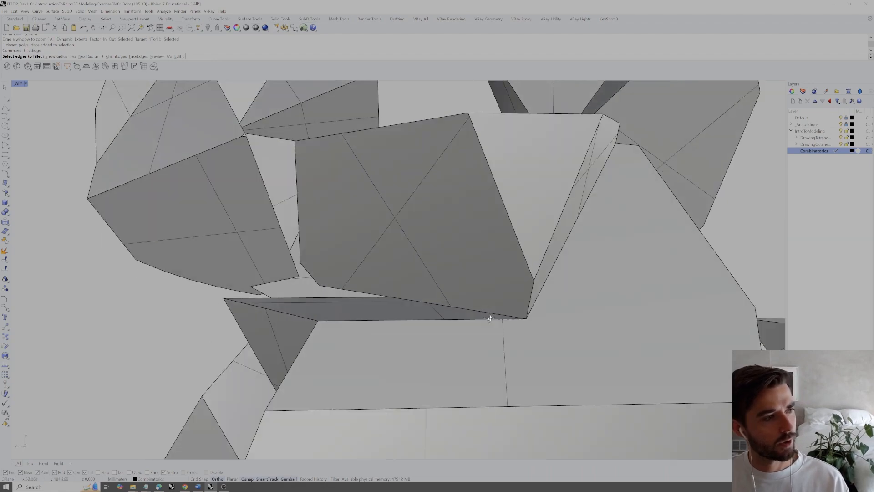
scroll(456, 316, "down", 10)
right_click_drag(455, 316, 365, 276)
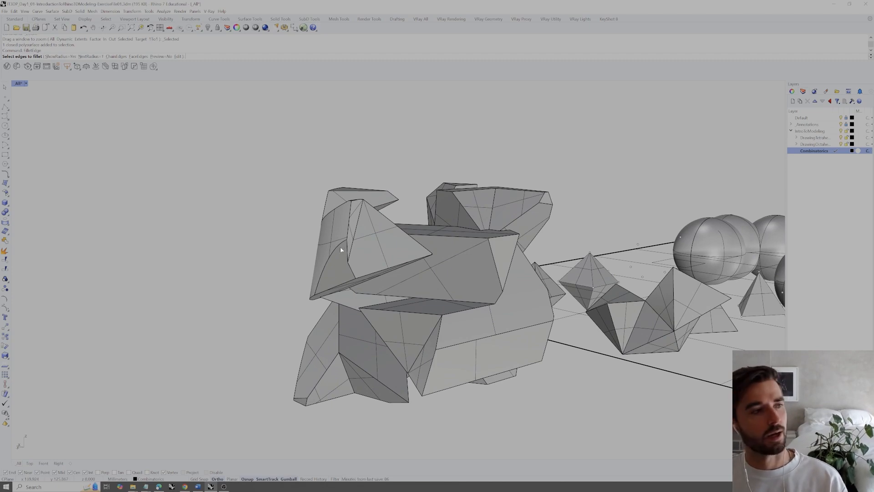
scroll(451, 298, "up", 3)
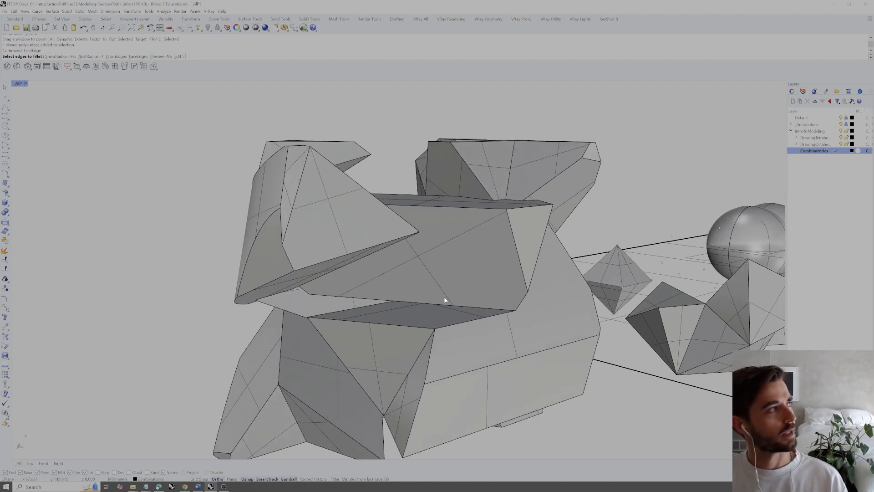
right_click_drag(446, 300, 382, 314)
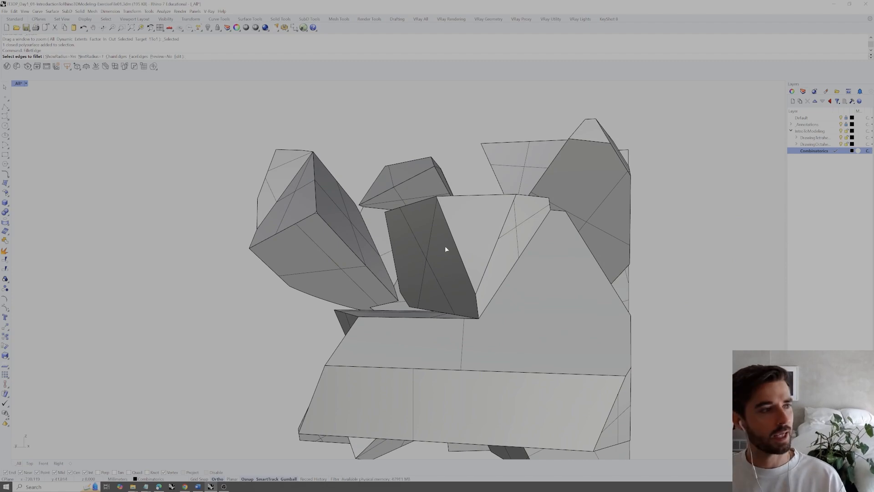
right_click_drag(449, 248, 450, 276)
left_click(450, 311)
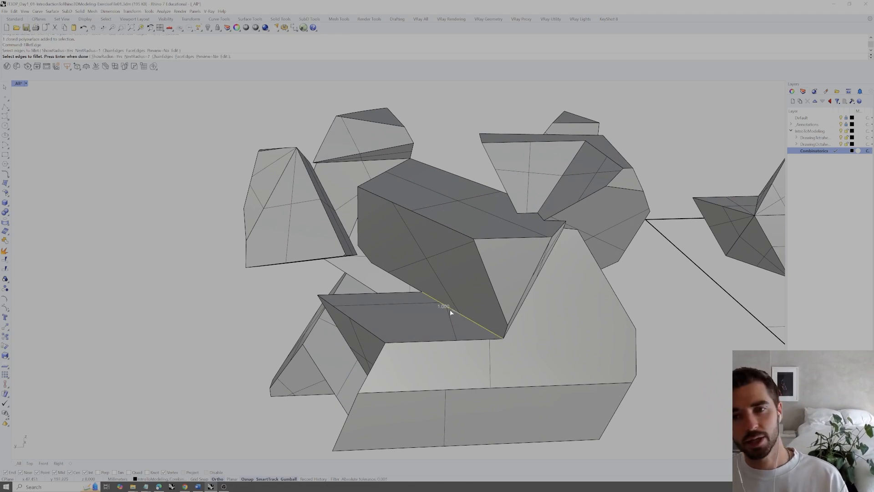
key("Return")
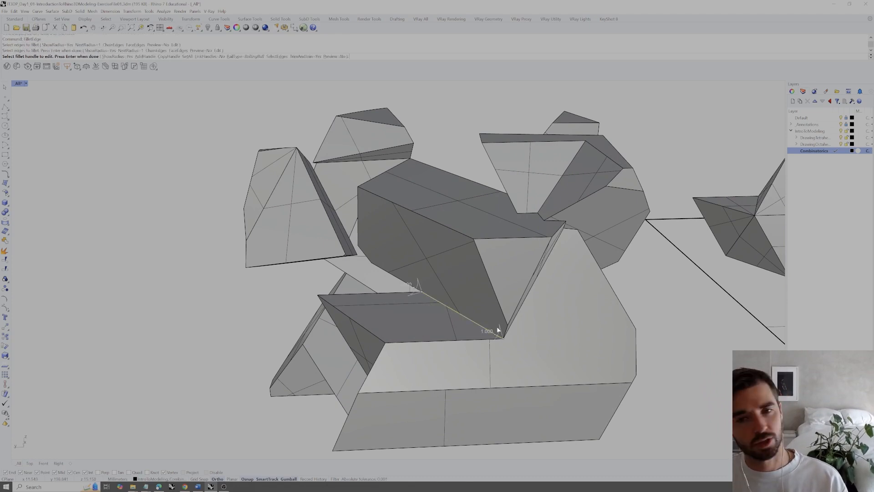
key("Return")
- Examine the ends of the fillet at the notch corner from close up, and undo the fillet
mouse_move(496, 327)
right_mouse_down()
mouse_move(474, 310)
mouse_move(540, 317)
mouse_move(501, 318)
right_mouse_up()
scroll(505, 320, "up", 7)
scroll(455, 310, "down", 5)
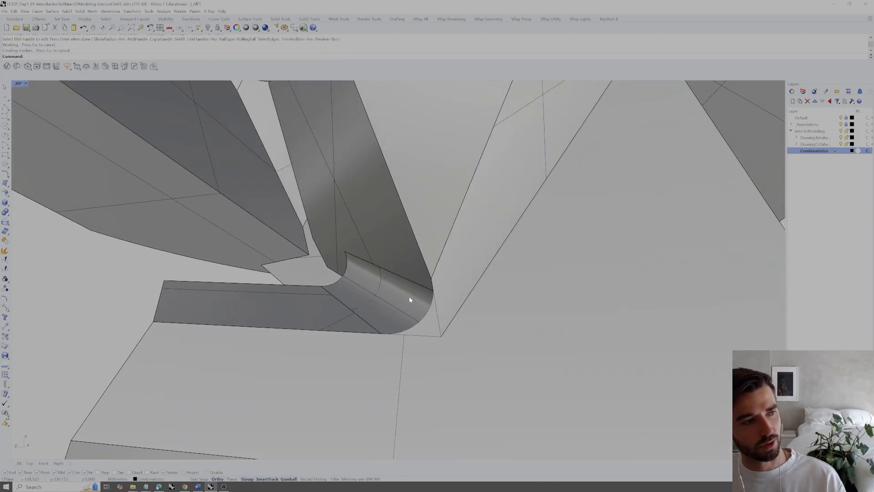
scroll(428, 296, "down", 3)
right_click_drag(432, 296, 445, 312)
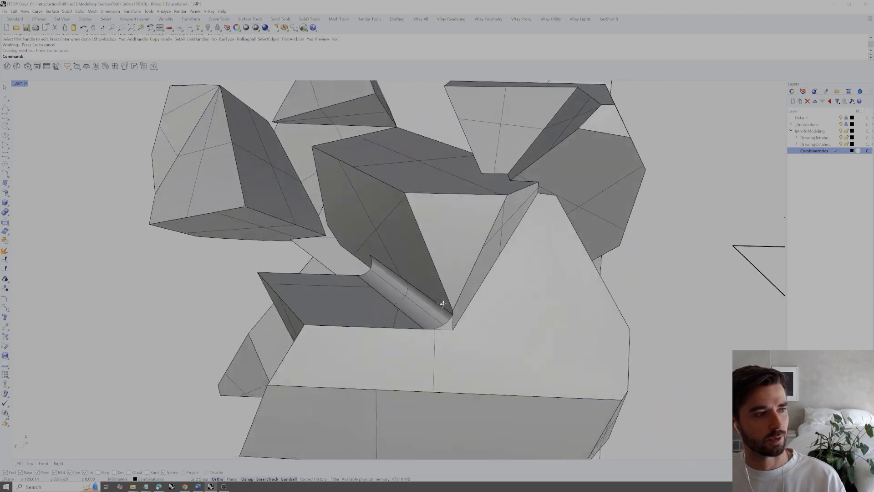
scroll(449, 310, "up", 5)
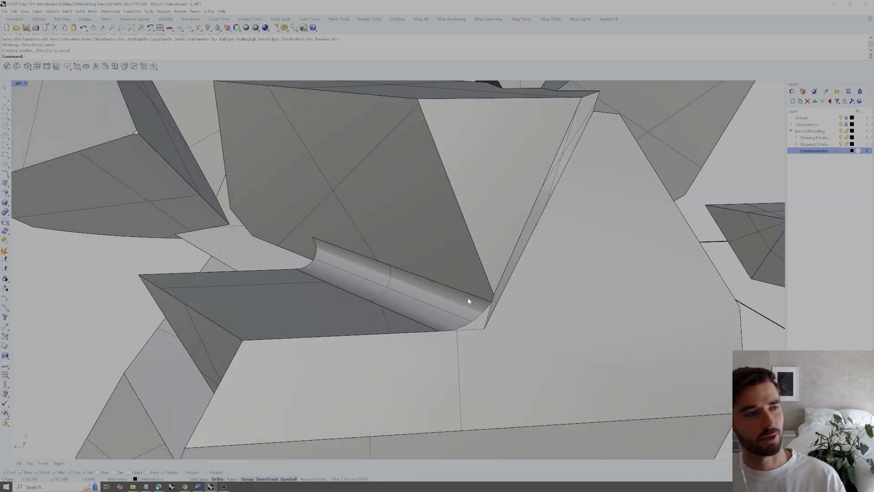
scroll(474, 299, "down", 1)
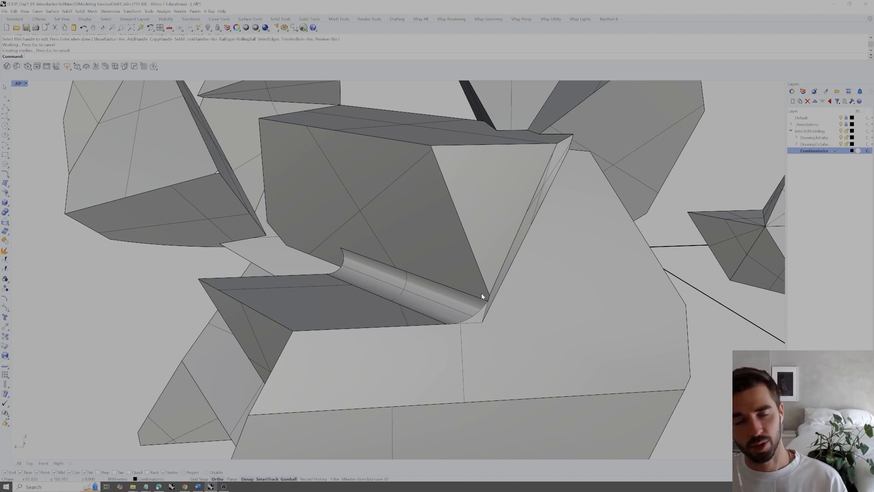
mouse_move(479, 293)
right_mouse_down()
mouse_move(456, 306)
mouse_move(488, 297)
right_mouse_up()
scroll(427, 306, "up", 2)
key("ctrl+z")
- Fillet the same concave edge above the ledge with a smaller radius of 0.2
key("Return")
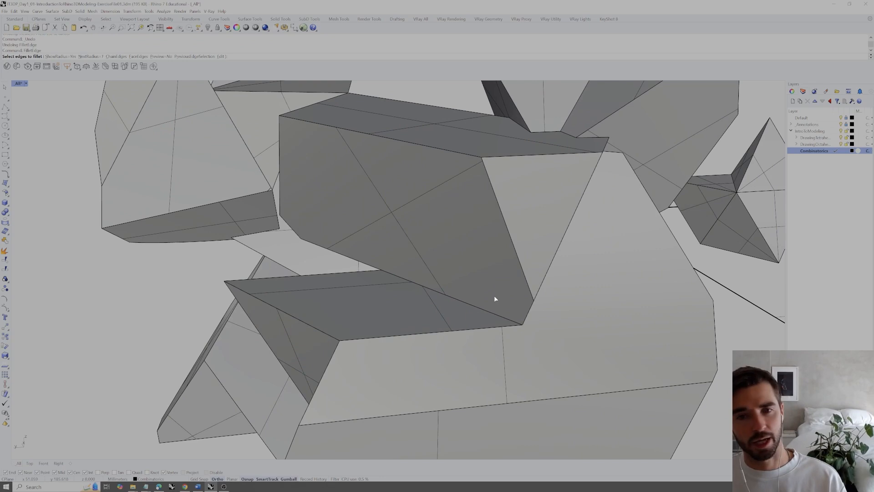
left_click(85, 57)
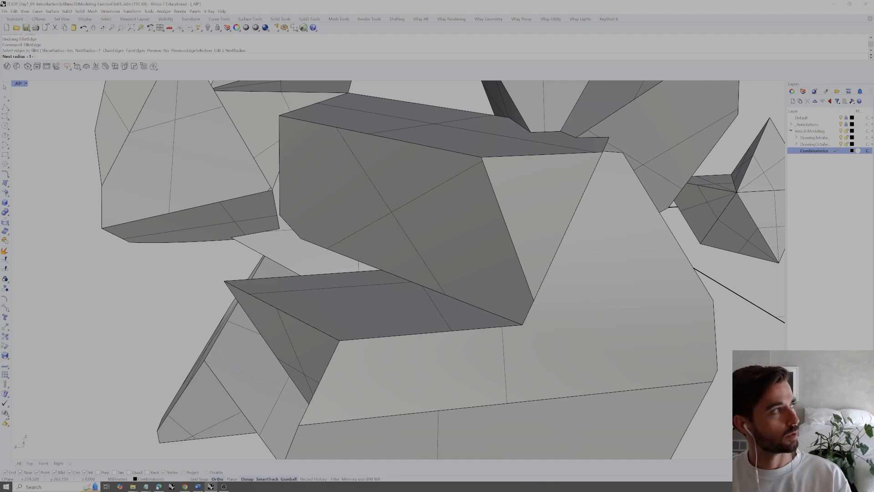
key("Return")
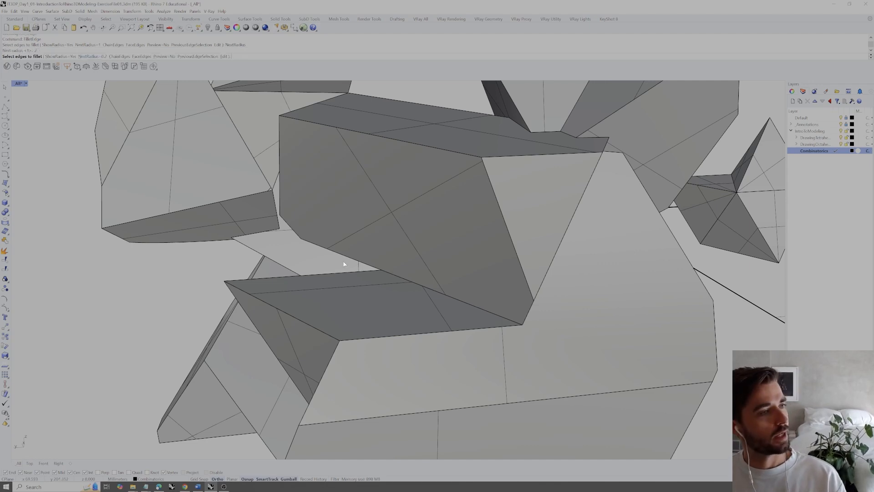
left_click(419, 286)
key("Return")
key("Return")
mouse_move(415, 285)
right_mouse_down()
mouse_move(381, 260)
mouse_move(410, 274)
mouse_move(402, 280)
right_mouse_up()
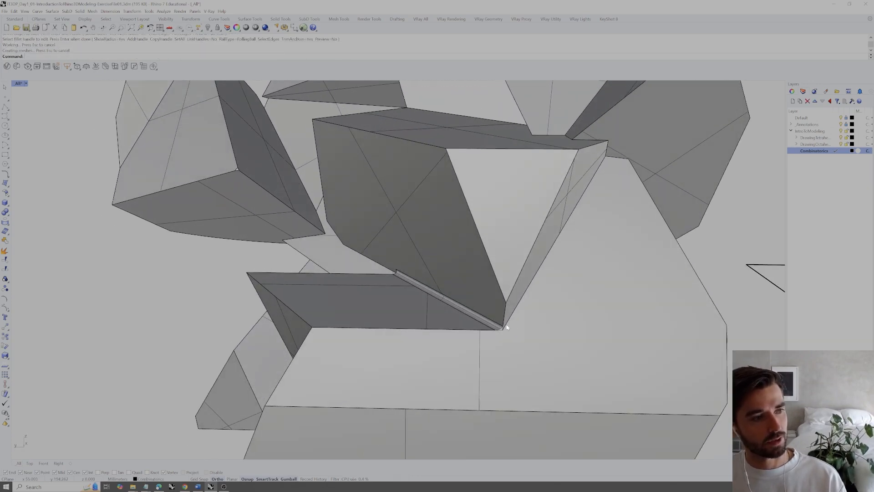
- Inspect the narrow fillet along the notch and undo it
scroll(507, 326, "up", 4)
right_click_drag(498, 328, 563, 299)
scroll(562, 296, "down", 8)
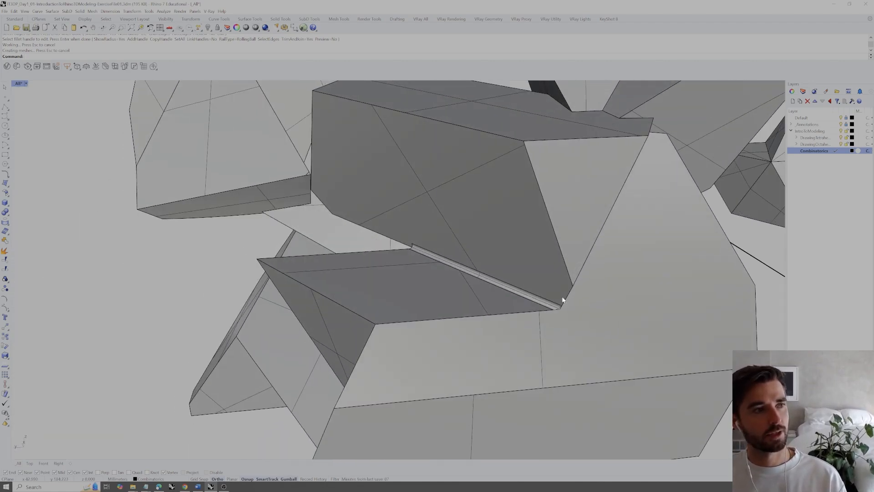
scroll(563, 299, "down", 5)
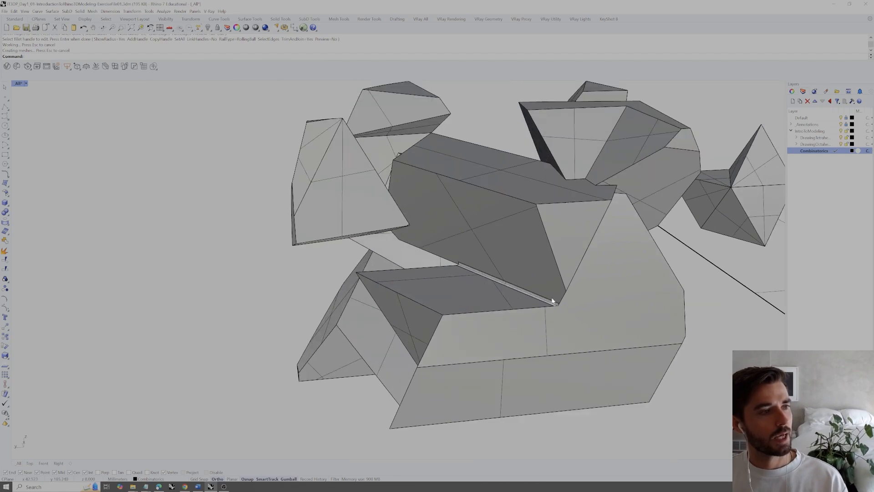
right_click_drag(550, 288, 481, 279)
key("ctrl+z")
- Try a larger fillet of radius 2 on the concave edge above the ledge
key("Return")
type("2")
key("Return")
left_click(495, 299)
key("Return")
key("Return")
right_click_drag(497, 301, 570, 329)
scroll(553, 286, "down", 3)
- Delete the detached fillet surfaces extending out from the notch
left_click(548, 317)
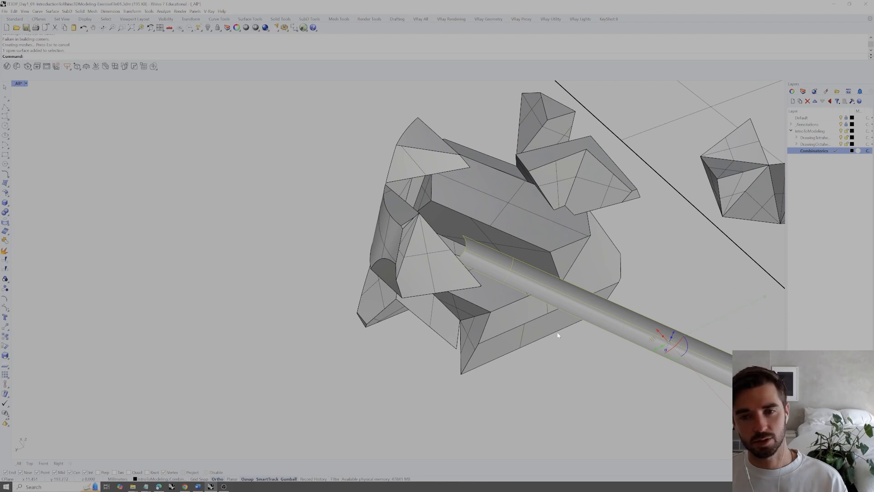
left_click(560, 374)
left_click(590, 300)
key("Delete")
- Fillet the slanted edge rising from the notch corner towards the solid's upper block with radius 1
right_click_drag(590, 300, 527, 292)
type("filletedge")
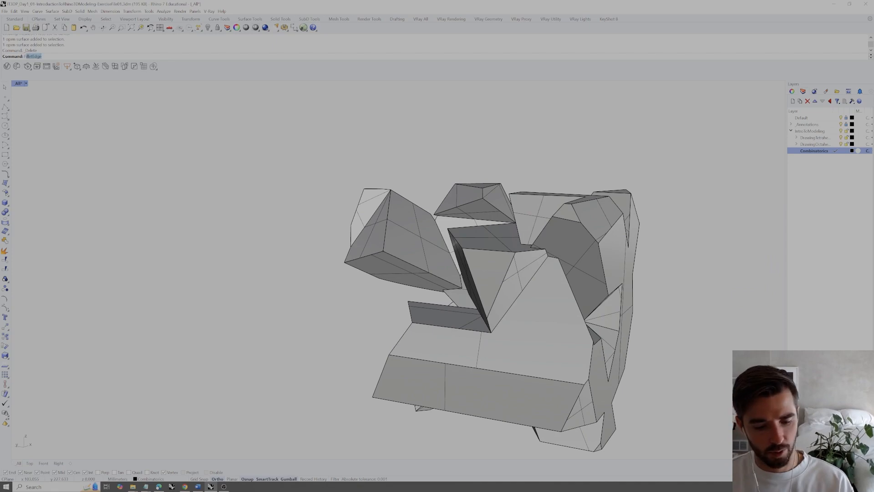
key("Return")
type("1")
key("Return")
scroll(531, 266, "up", 3)
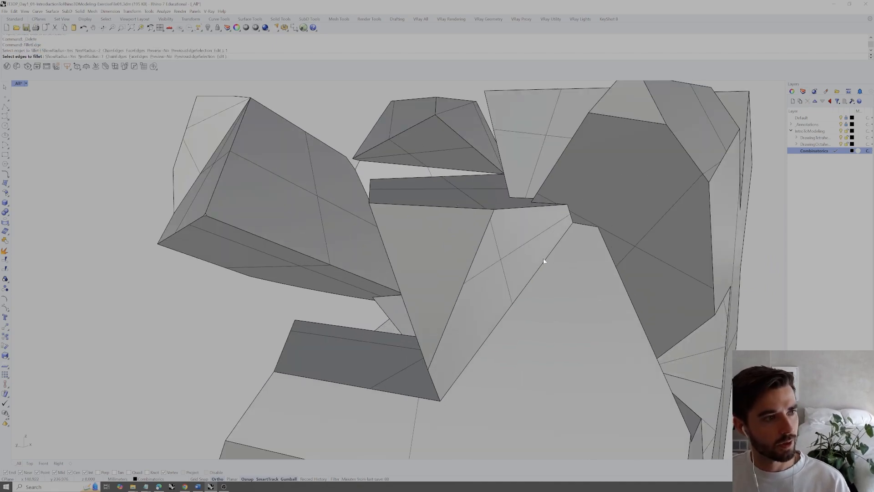
scroll(524, 262, "up", 5)
left_click(380, 273)
right_click_drag(380, 273, 416, 264)
key("Return")
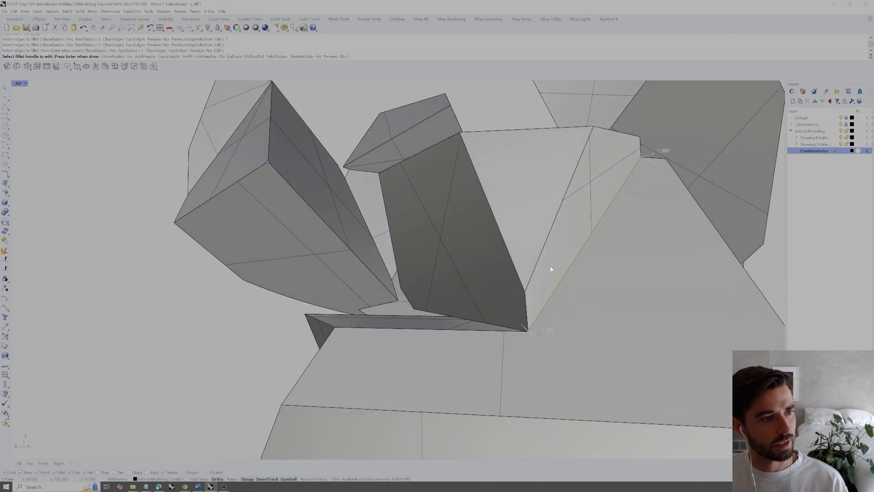
key("Return")
- Check the filleted object's type in its properties and undo the fillet on the slanted edge
right_click_drag(551, 268, 618, 239)
left_click(618, 239)
scroll(613, 238, "down", 3)
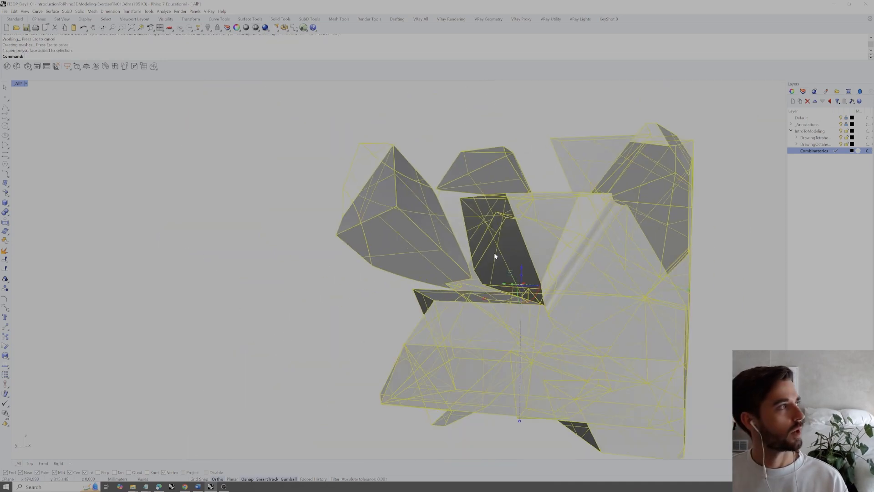
left_click(792, 91)
left_click(706, 206)
key("ctrl+z")
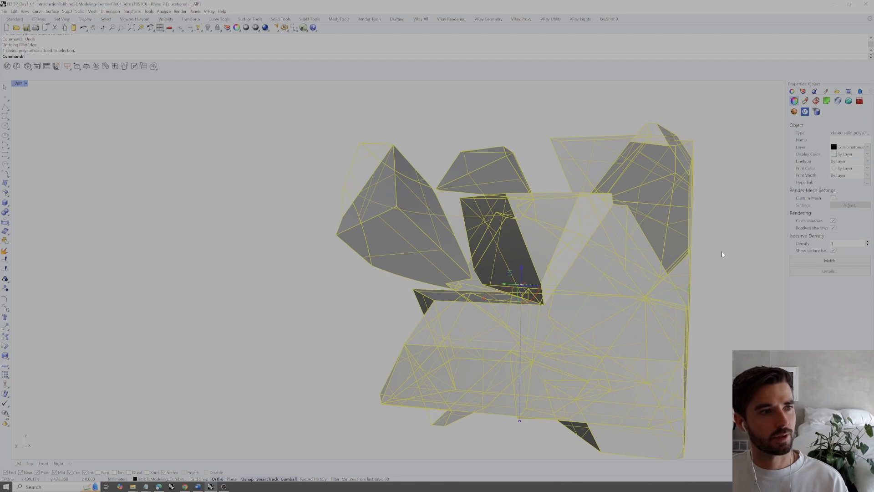
- Repeat the radius 1 FilletEdge on the slanted edge rising from the notch corner
left_click(722, 253)
type("FilletEdge")
key("Return")
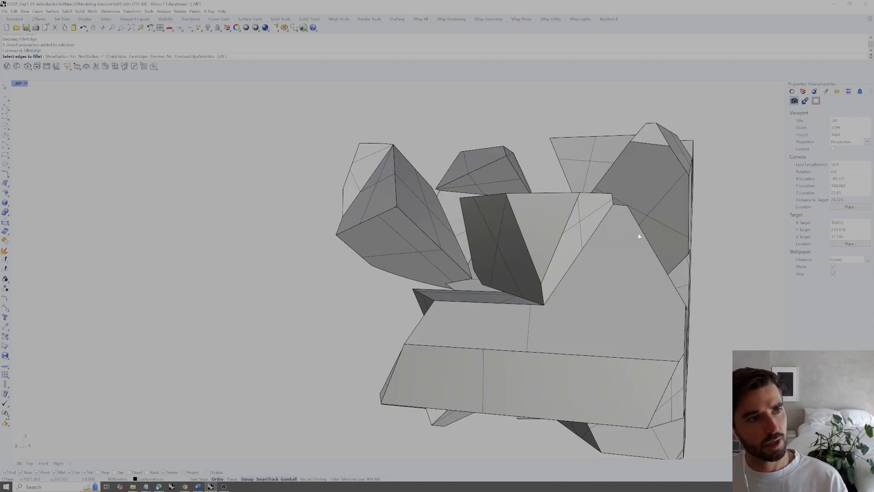
left_click(608, 209)
key("Return")
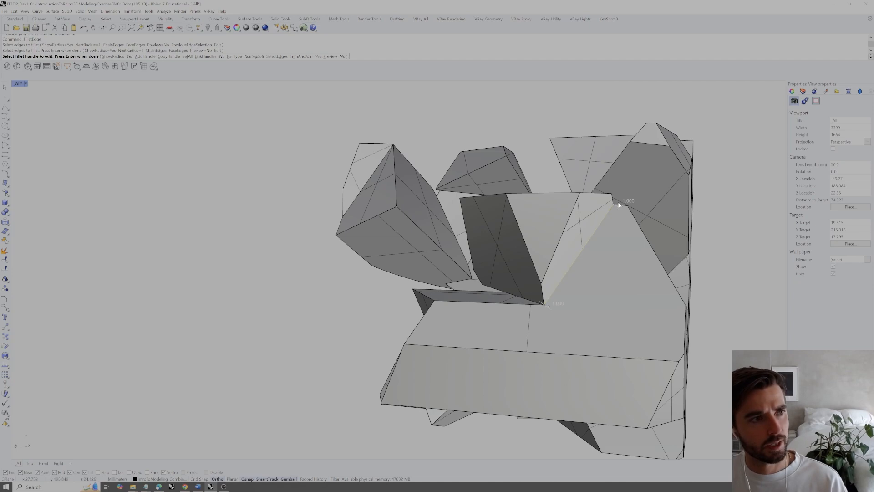
key("Return")
- Examine both ends of the slanted edge's fillet for gaps, select the object to check it, and undo the fillet
scroll(615, 204, "up", 6)
right_click_drag(614, 203, 435, 314)
scroll(583, 159, "up", 8)
right_click_drag(583, 159, 546, 174)
scroll(558, 179, "down", 2)
scroll(535, 178, "up", 3)
scroll(535, 176, "down", 3)
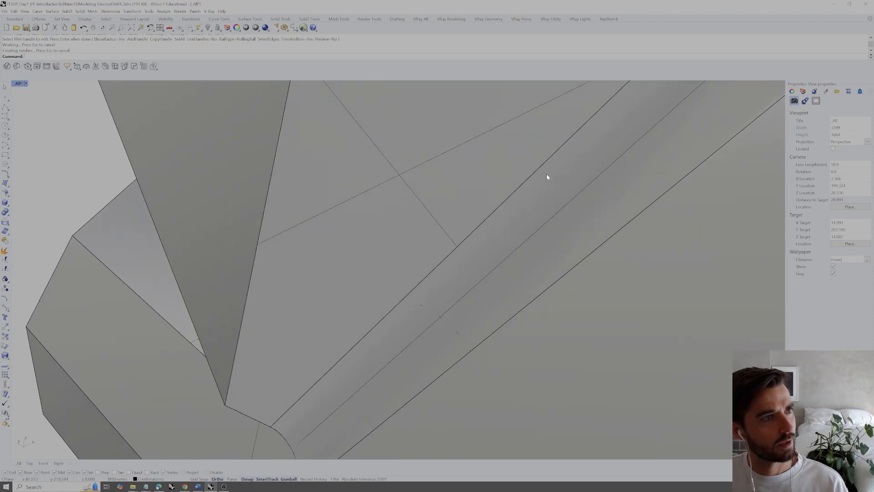
left_click(547, 174)
scroll(599, 181, "down", 6)
right_click_drag(599, 181, 534, 241)
key("ctrl+z")
- Fillet the concave edge where the upper block meets the sloping top face with radius 1
scroll(576, 197, "down", 6)
right_click_drag(533, 242, 515, 155)
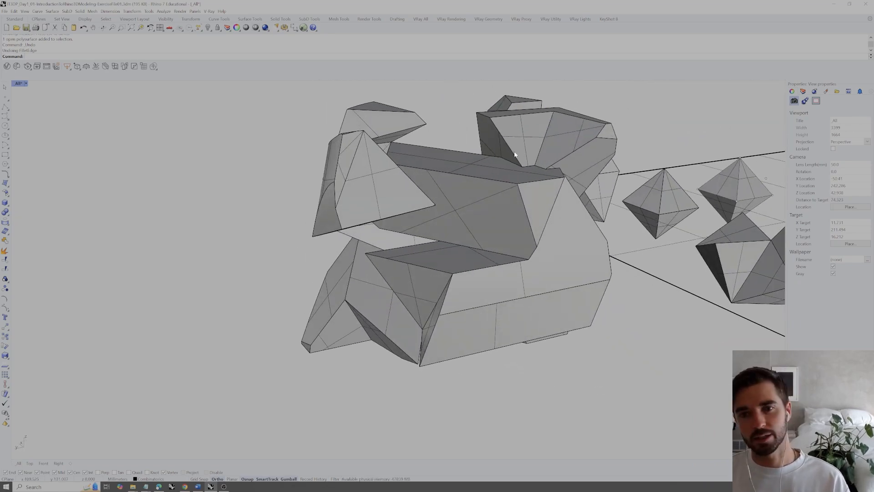
scroll(515, 154, "up", 6)
key("Return")
left_click(511, 174)
key("Return")
key("Return")
right_click_drag(511, 172, 650, 156)
- Check in the properties whether the filleted object is a closed solid, inspect the fillet, and undo it
left_click(322, 232)
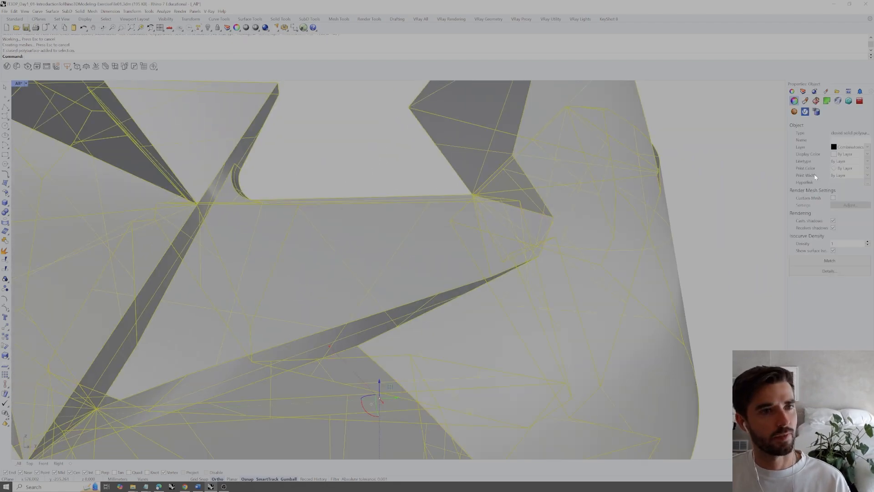
left_click(429, 164)
right_click_drag(429, 164, 399, 176)
scroll(457, 180, "down", 4)
right_click_drag(458, 180, 484, 168)
scroll(485, 168, "up", 5)
key("ctrl+z")
- Try a radius 3 fillet on the concave edge at the upper block's base and undo it
key("Return")
type("3")
key("Return")
left_click(477, 186)
key("Return")
key("Return")
right_click_drag(474, 183, 428, 196)
key("ctrl+z")
- Fillet the concave edge between the upper block and the sloping top face with radius 2
key("Return")
type("2")
key("Return")
right_click_drag(559, 181, 276, 212)
left_click(520, 168)
key("Return")
key("Return")
key("Return")
key("Escape")
right_click_drag(394, 197, 471, 175)
right_click_drag(489, 238, 413, 231)
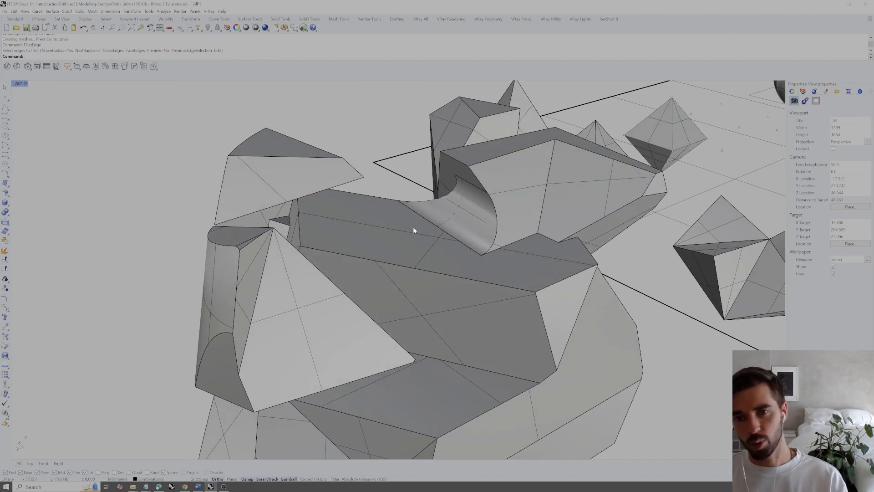
- Try a radius 1 fillet on the edge between two side faces of the upper block and undo it
key("Return")
type("1")
key("Return")
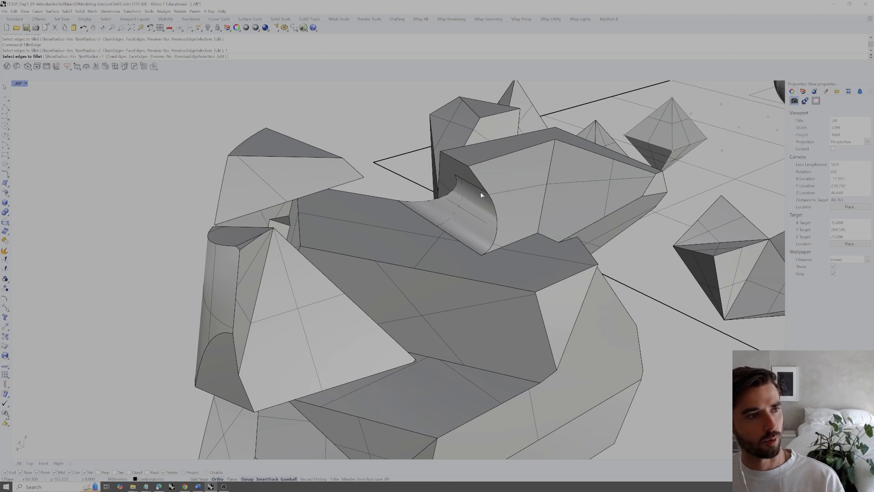
left_click(544, 199)
key("Return")
key("Return")
key("ctrl+z")
- Start another FilletEdge operation with radius 1 on the upper block
right_click_drag(542, 196, 555, 208)
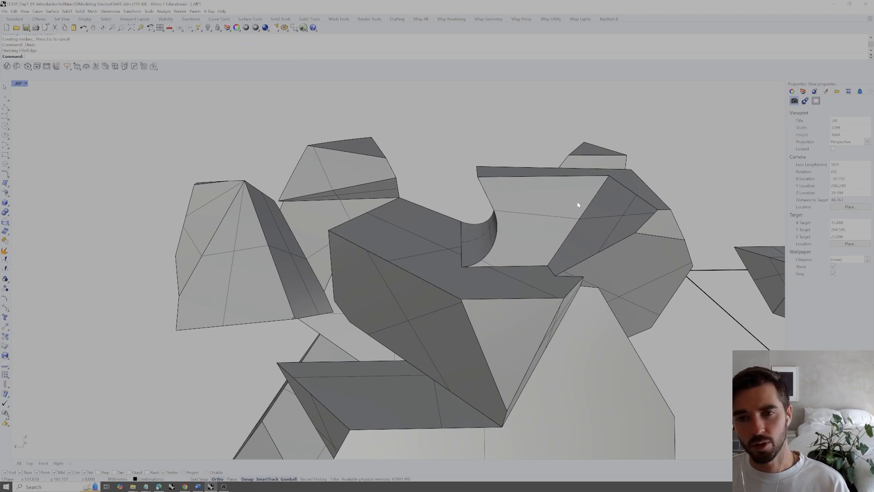
key("Return")
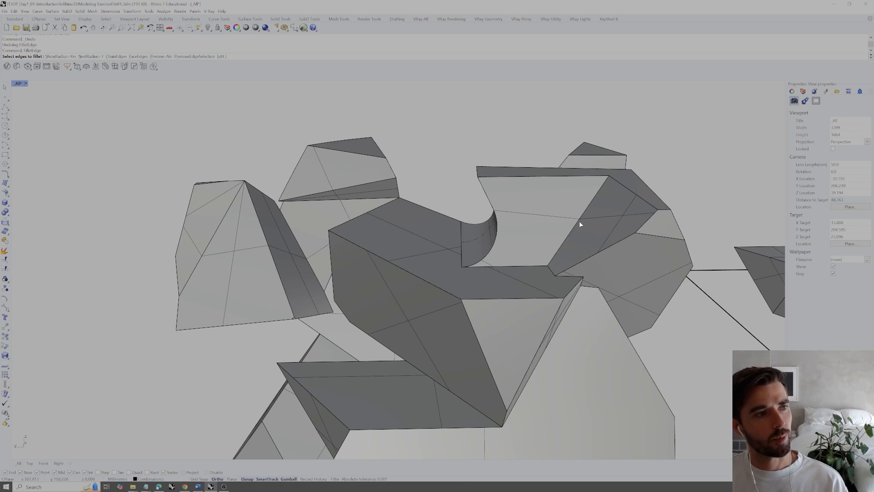
- Fillet the slanted edge beside the curved cutout with radius 4 at its upper end and 1 at its lower end
left_click(579, 222)
key("Return")
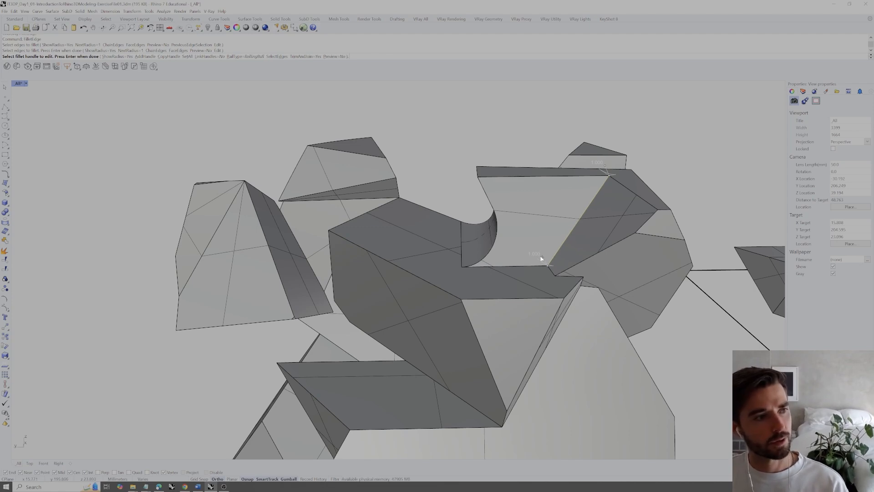
right_click_drag(541, 259, 538, 277)
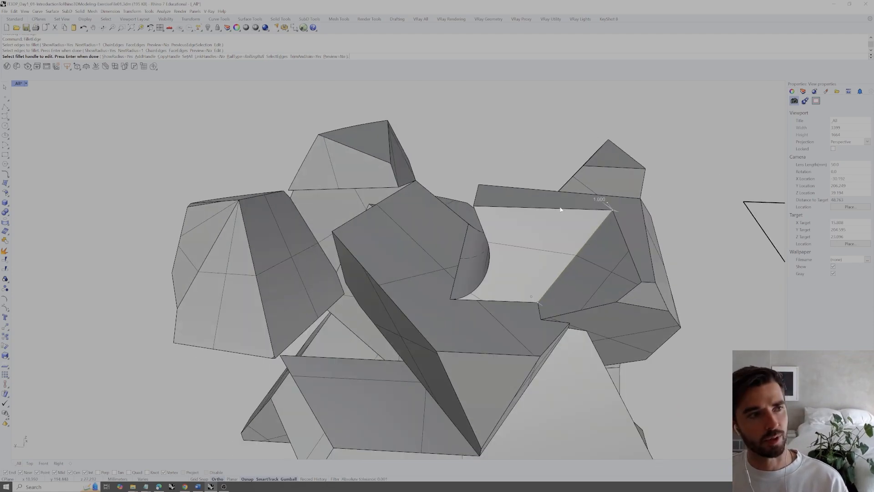
left_click(608, 208)
type("4")
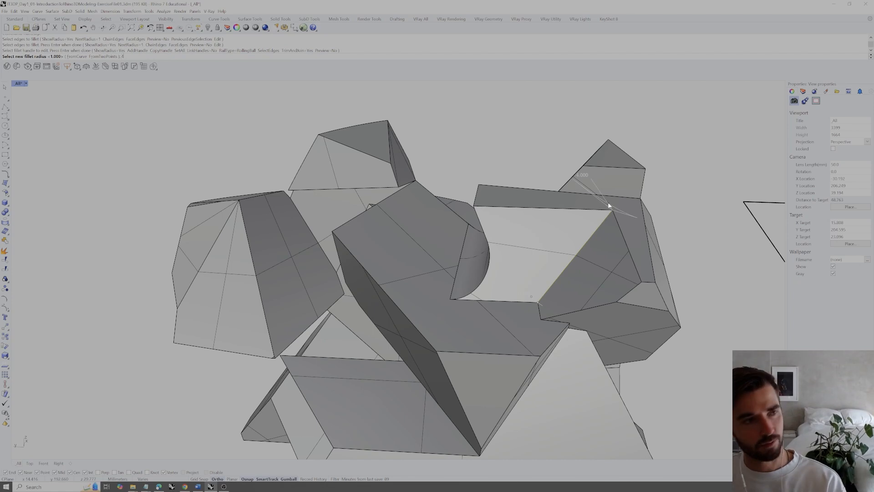
key("Return")
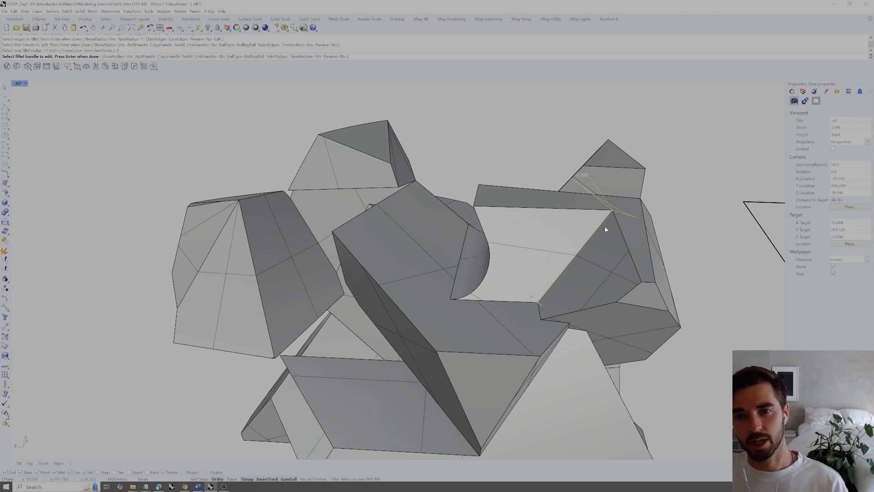
right_click_drag(605, 229, 617, 219)
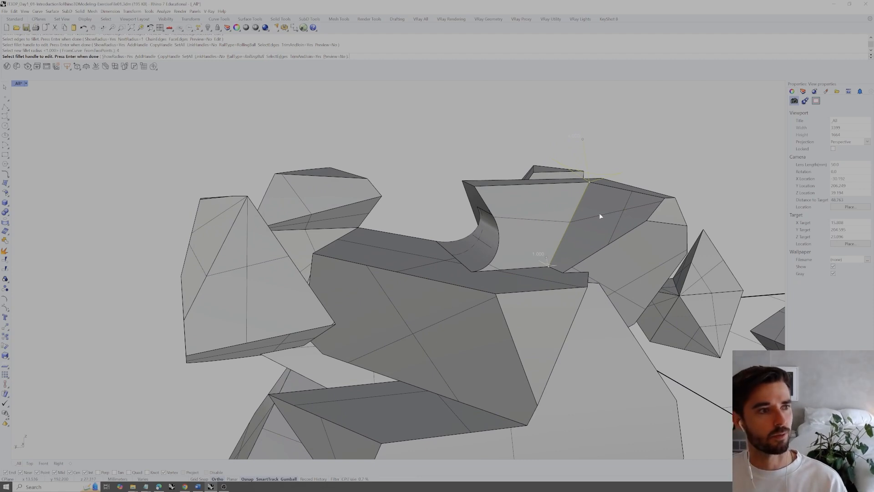
key("Return")
- Try a variable fillet of radius 0 to 4 on the edge between the dark faceted block and the ledge below, and undo it
right_click_drag(599, 213, 530, 264)
scroll(467, 270, "up", 6)
scroll(459, 267, "down", 4)
right_click_drag(404, 275, 525, 308)
scroll(566, 257, "up", 6)
left_click(467, 286)
key("Return")
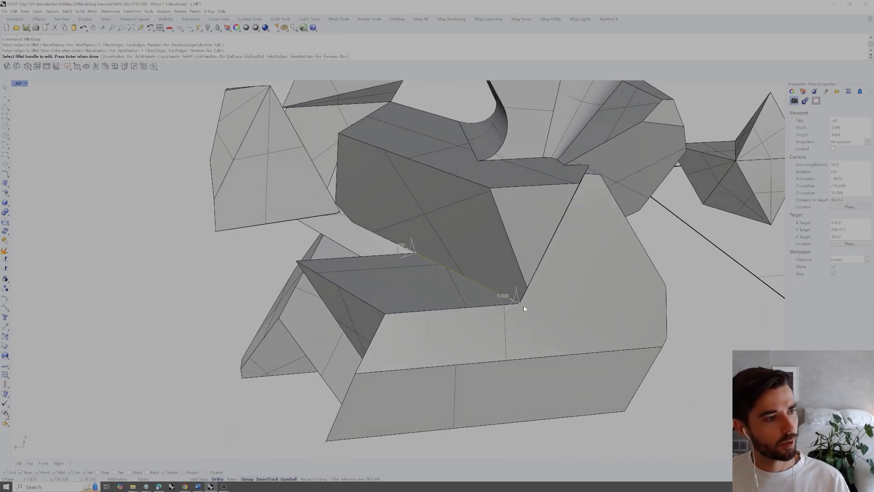
left_click(512, 301)
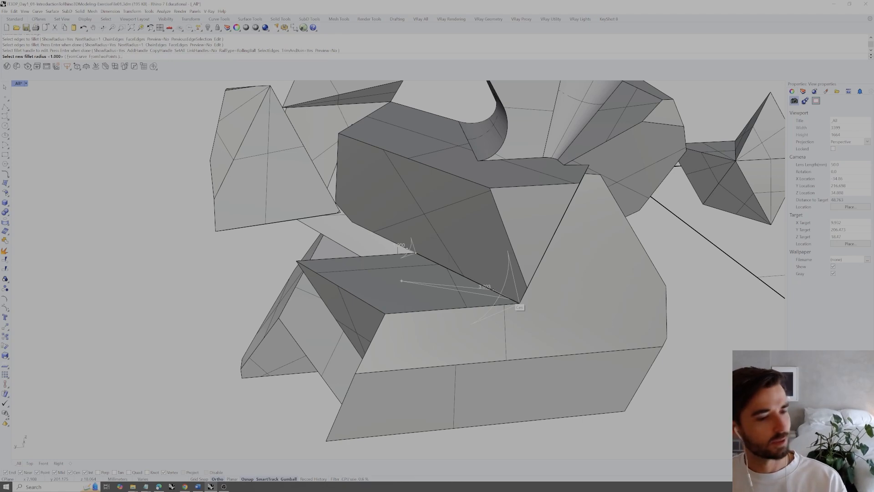
type("0")
key("Return")
left_click(408, 251)
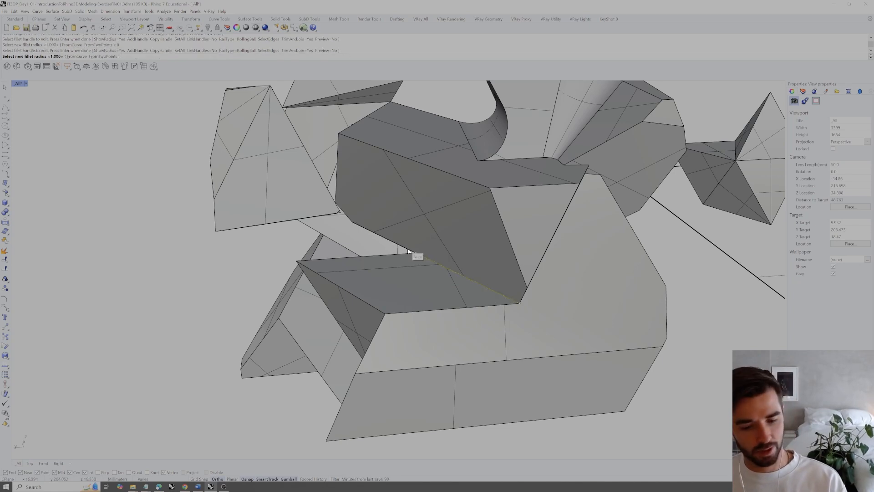
type("4")
key("Return")
key("Return")
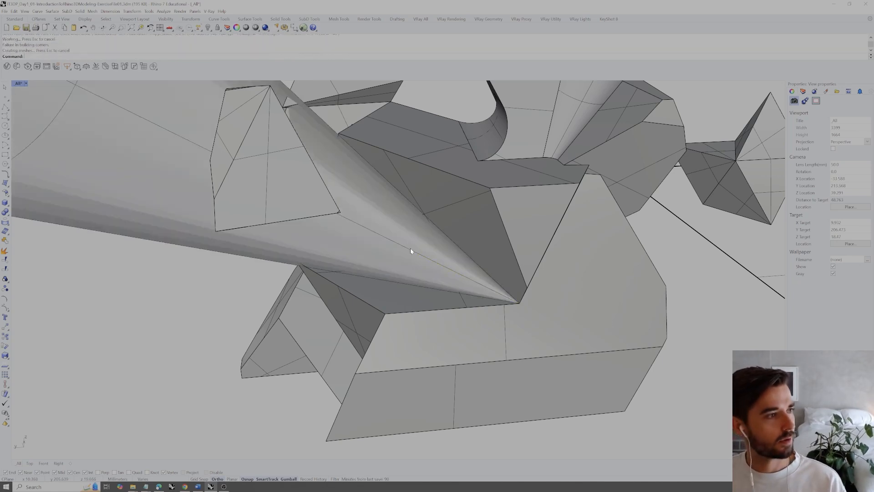
key("ctrl+z")
- Try to fillet the edge above the ledge again with radius 2 at its far end and 0 at the pointed corner
key("Return")
left_click(431, 261)
key("Return")
left_click(408, 254)
type("2")
key("Return")
left_click(512, 299)
type("0")
key("Return")
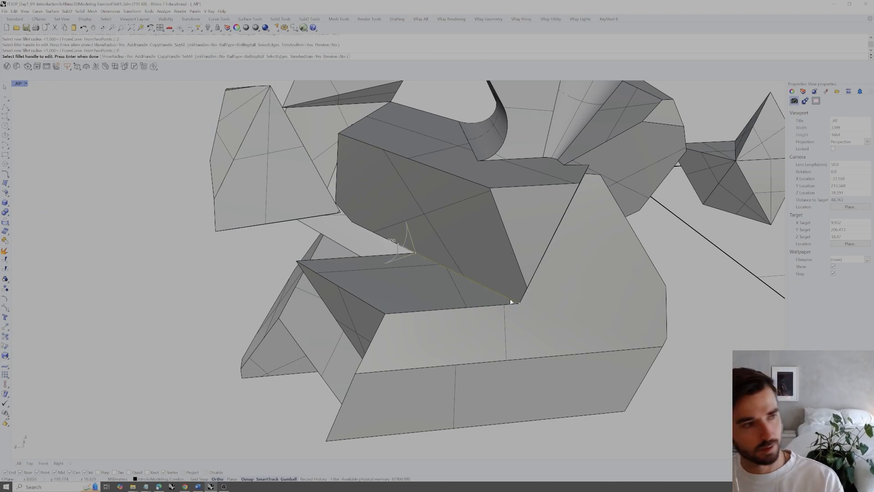
mouse_move(463, 303)
right_mouse_down()
mouse_move(558, 269)
mouse_move(462, 298)
right_mouse_up()
left_click(462, 298)
- Check whether the filleted body is a closed polysurface, undo the ledge fillet and check the restored body
left_click(701, 390)
right_click_drag(559, 314, 446, 319)
scroll(479, 281, "down", 10)
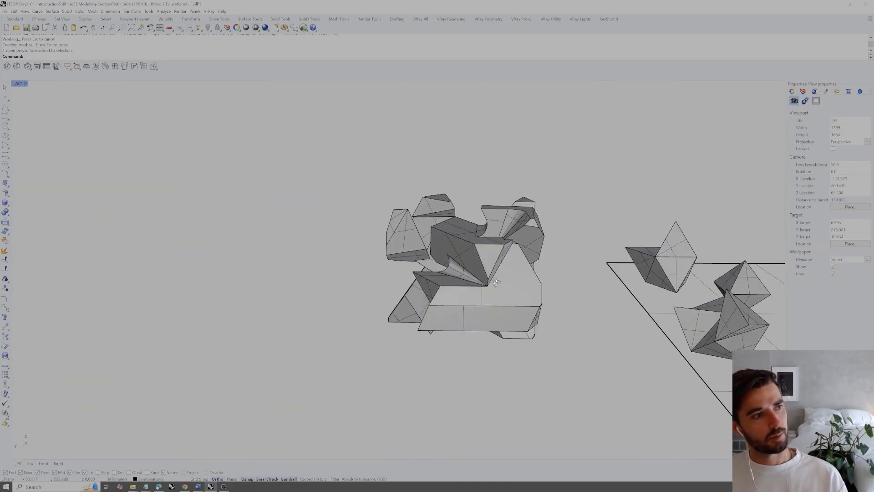
scroll(463, 278, "up", 5)
left_click(471, 287)
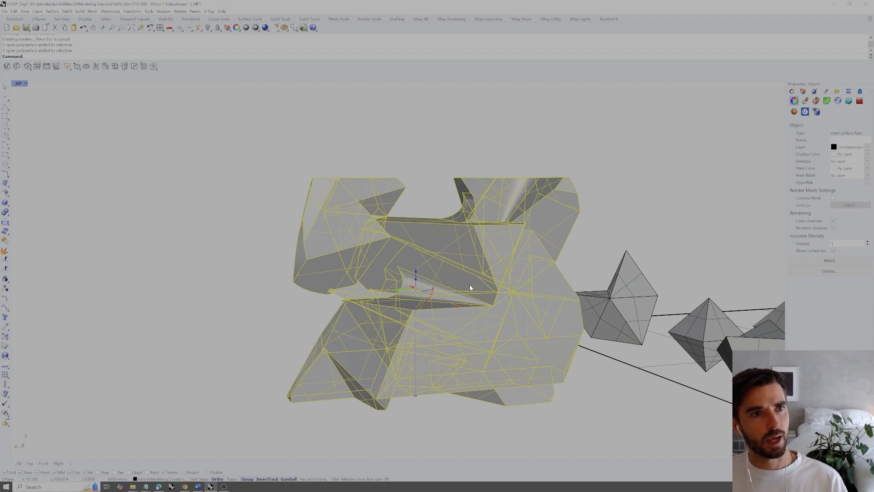
key("ctrl+z")
left_click(469, 280)
left_click(431, 165)
- Try to fillet the short edge between the narrow sliver face and the dark facet near the underside, and undo it
right_click_drag(431, 165, 532, 256)
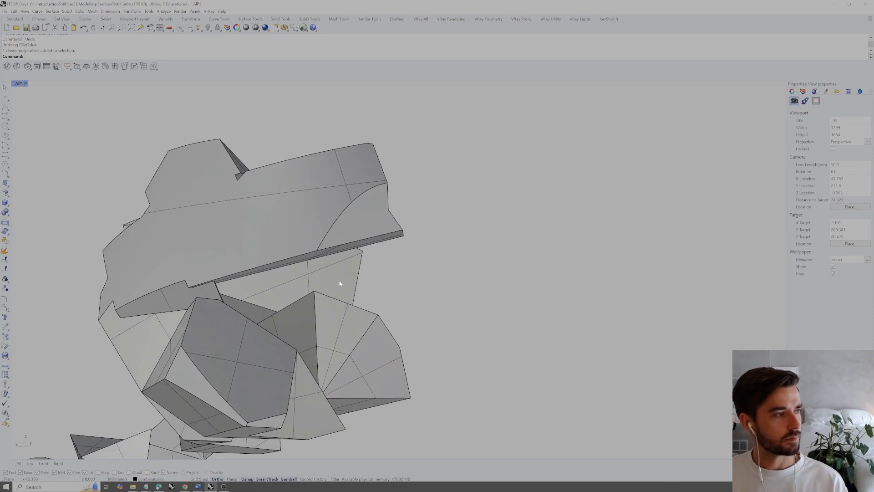
scroll(337, 284, "up", 10)
left_click(281, 320)
key("Escape")
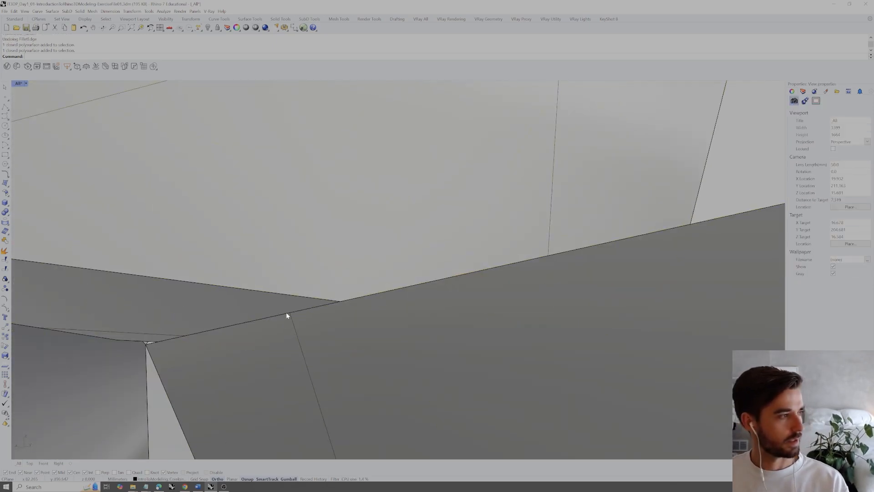
right_click_drag(286, 312, 280, 316)
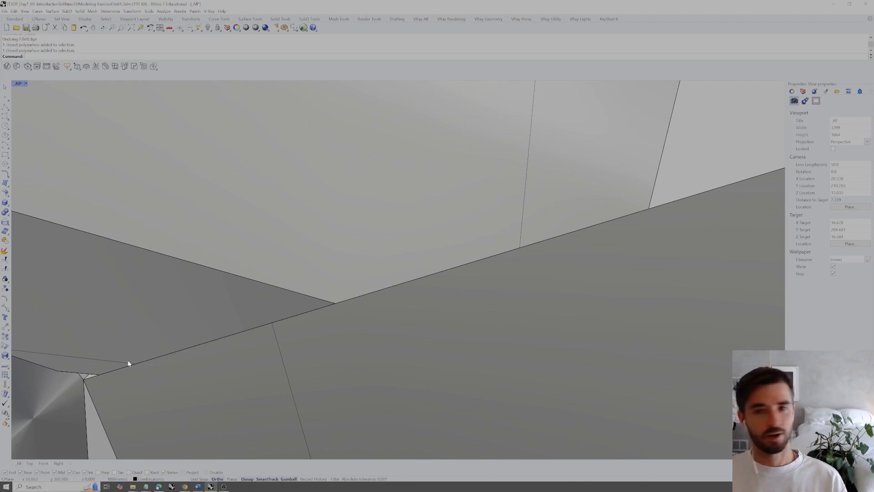
scroll(199, 323, "down", 10)
right_click_drag(199, 323, 229, 323)
key("Return")
left_click(227, 319)
key("Return")
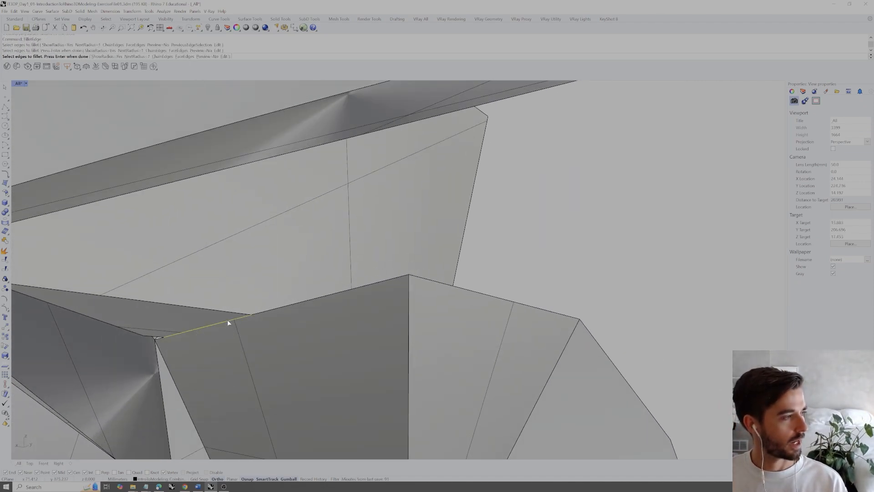
key("Return")
right_click_drag(227, 319, 245, 309)
key("Escape")
scroll(273, 303, "down", 8)
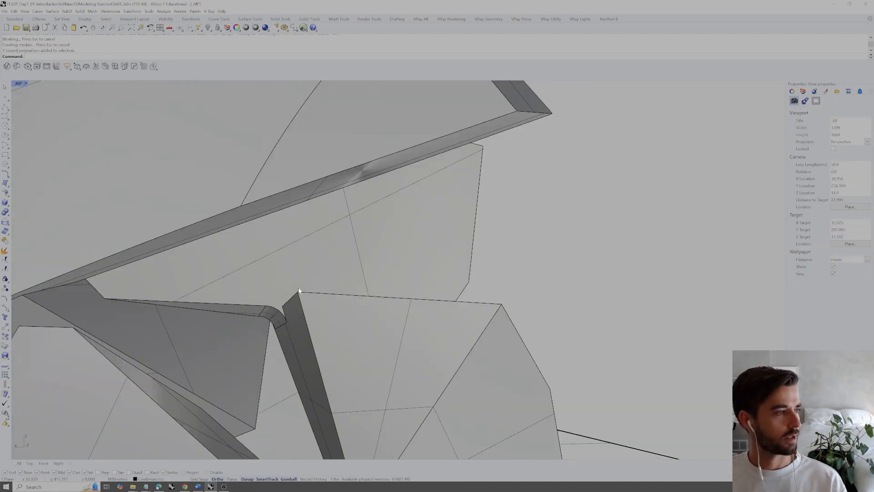
key("ctrl+z")
- Try another fillet on the short underside edge, check whether the body is still a closed solid, and undo the fillet
scroll(264, 300, "up", 8)
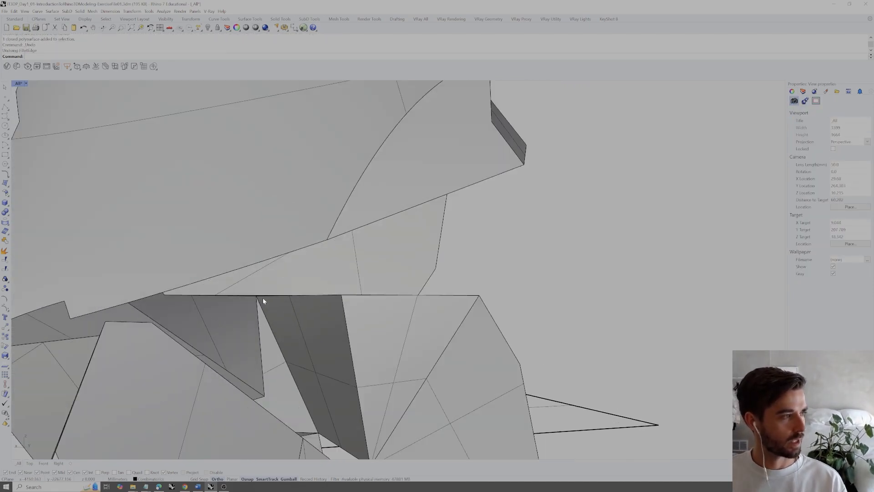
left_click(267, 306)
key("Return")
key("Return")
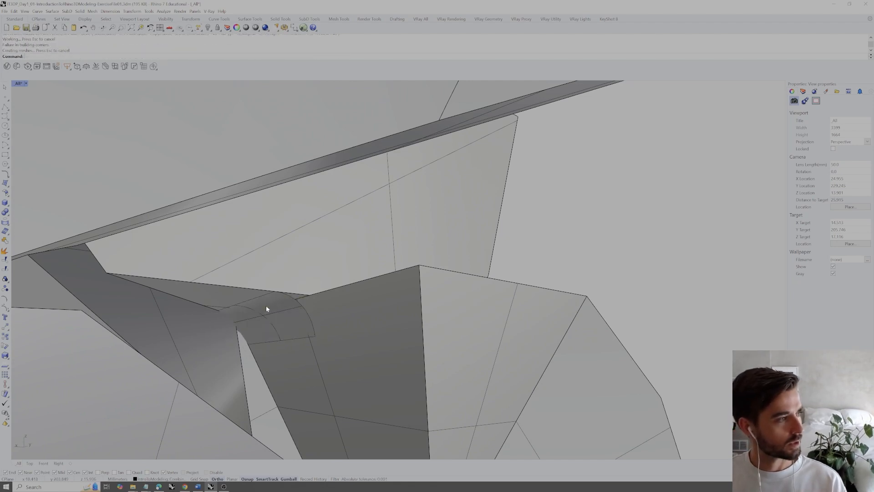
scroll(265, 305, "down", 4)
left_click(265, 304)
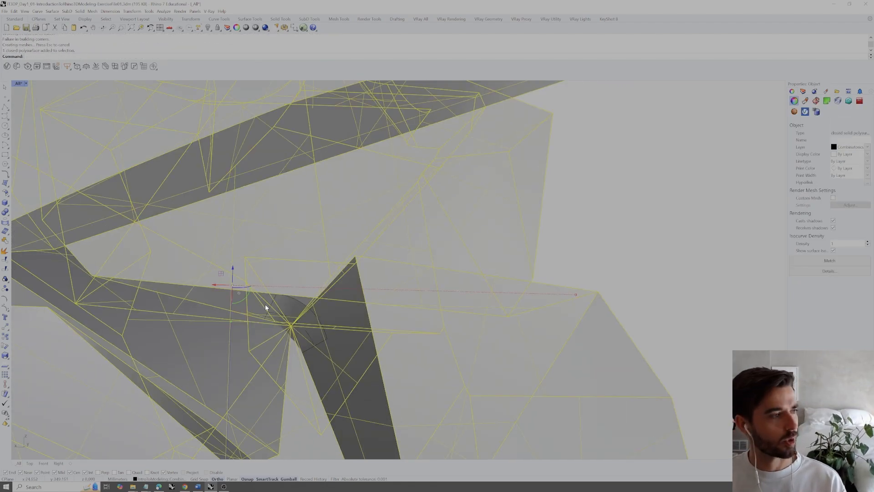
key("Escape")
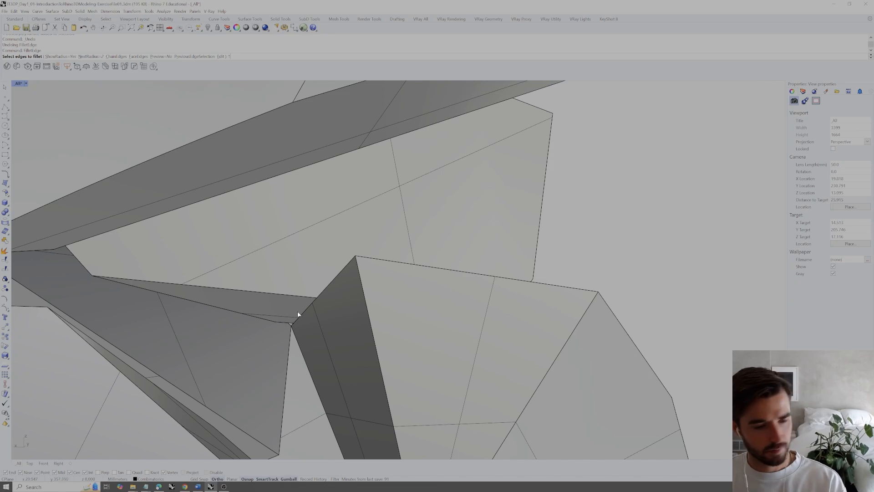
- Fillet the short edge joining the sliver face and dark facet near the underside, and select the body to check it
key("Return")
key("Return")
scroll(291, 321, "up", 5)
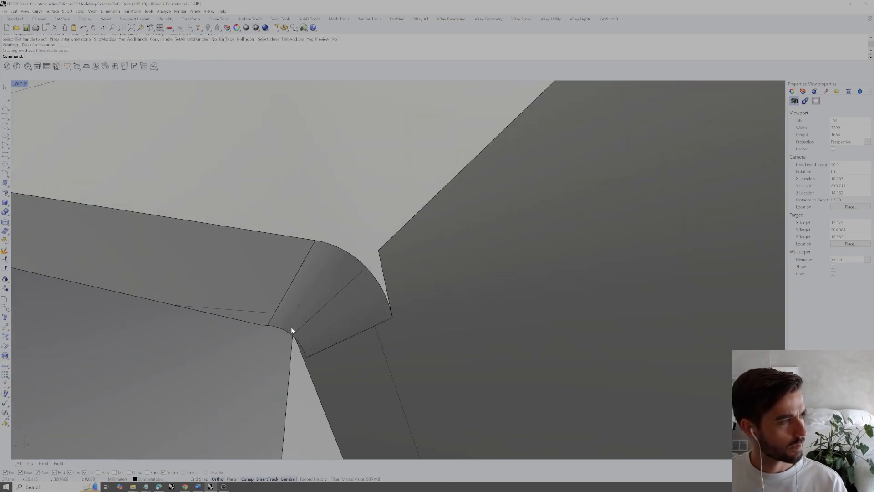
left_click(308, 323)
scroll(332, 288, "down", 10)
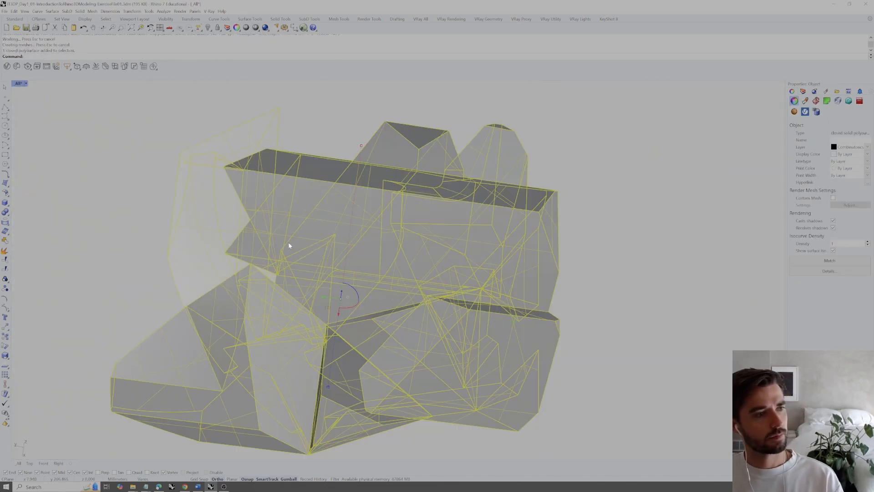
- Examine the new fillet and the body's other sides up close, and check whether the polysurface is closed
right_click_drag(289, 246, 437, 260)
scroll(436, 264, "up", 6)
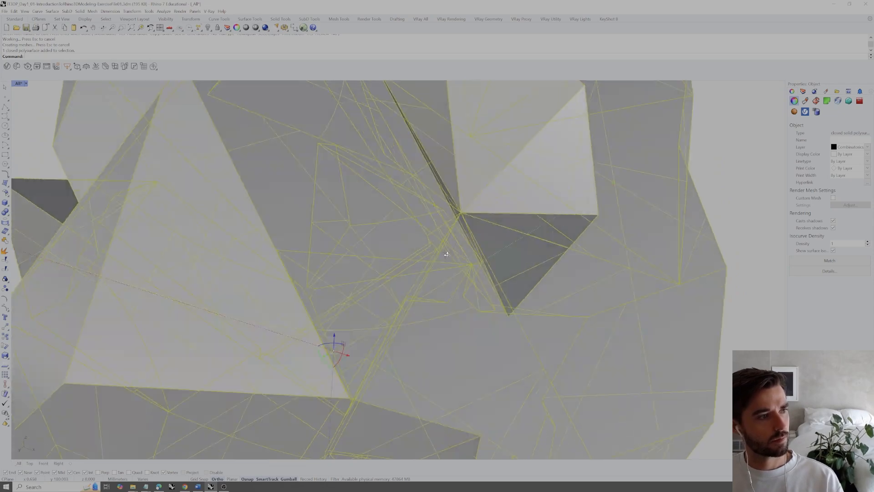
scroll(434, 272, "up", 8)
key("Escape")
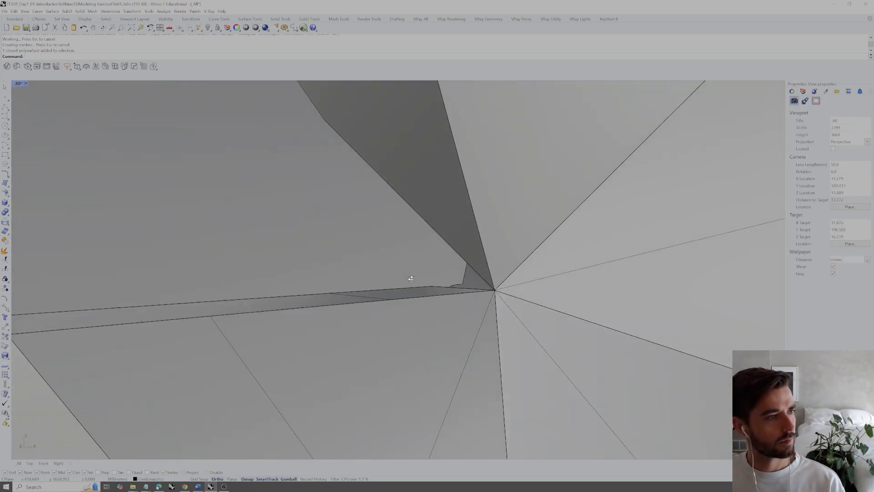
mouse_move(411, 287)
right_mouse_down()
mouse_move(428, 288)
mouse_move(420, 292)
right_mouse_up()
scroll(490, 303, "up", 8)
right_click_drag(457, 316, 558, 323)
scroll(557, 322, "down", 1)
scroll(508, 308, "down", 3)
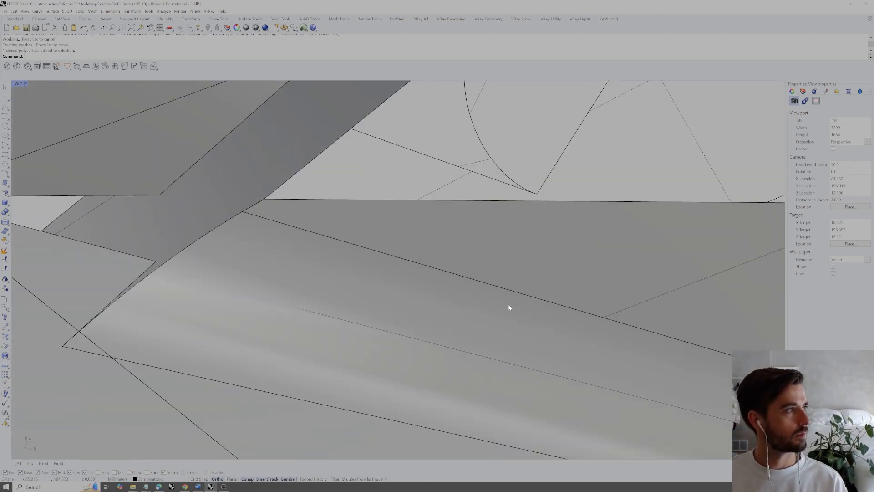
right_click_drag(508, 307, 458, 308)
scroll(460, 292, "down", 20)
left_click(504, 252)
key("Escape")
- Try to fillet the slanted edge above the large front face with radius 0 at its upper end and 4 below, and undo it
right_click_drag(479, 343, 435, 337)
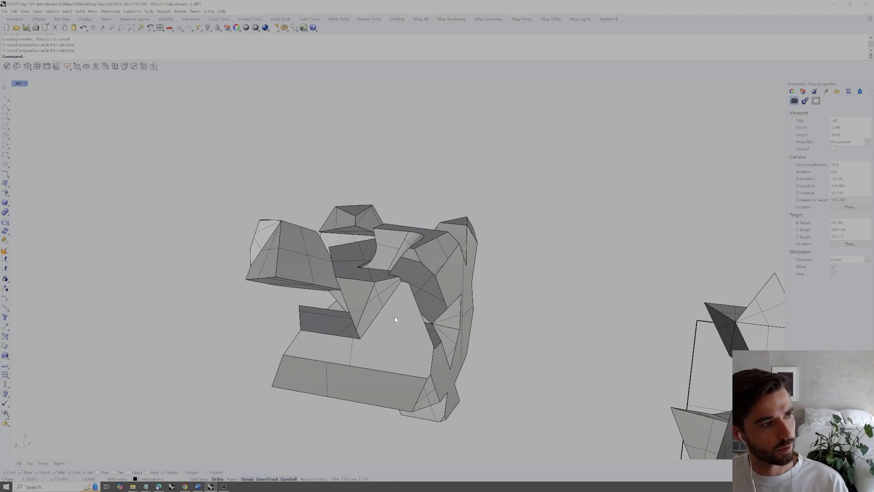
scroll(394, 316, "up", 5)
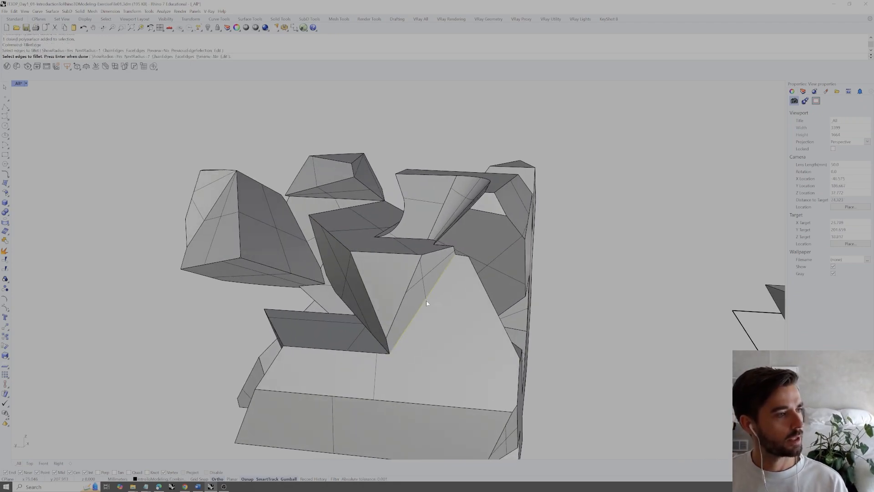
key("Return")
left_click(459, 261)
type("0")
key("Return")
left_click(392, 363)
type("4")
key("Return")
key("Return")
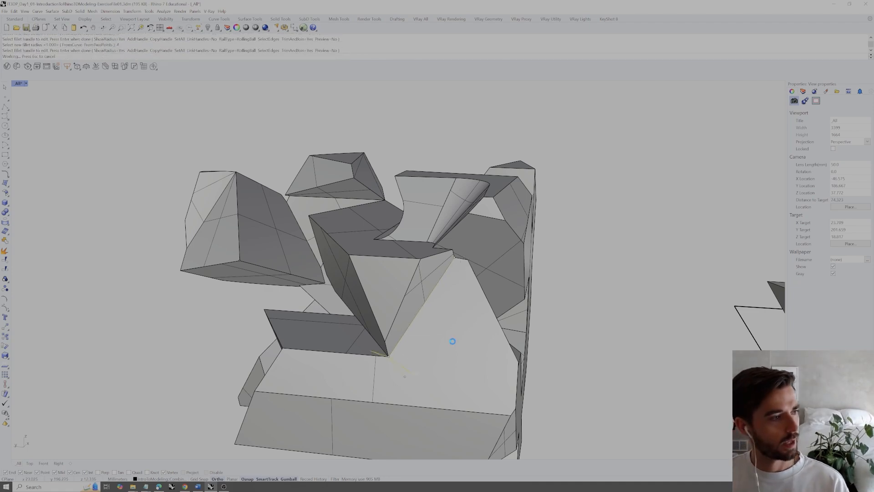
key("ctrl+z")
- Fillet the slanted edge above the large front face with radius 2 at its lower end and 1 at its upper end, and check the body
scroll(442, 303, "up", 5)
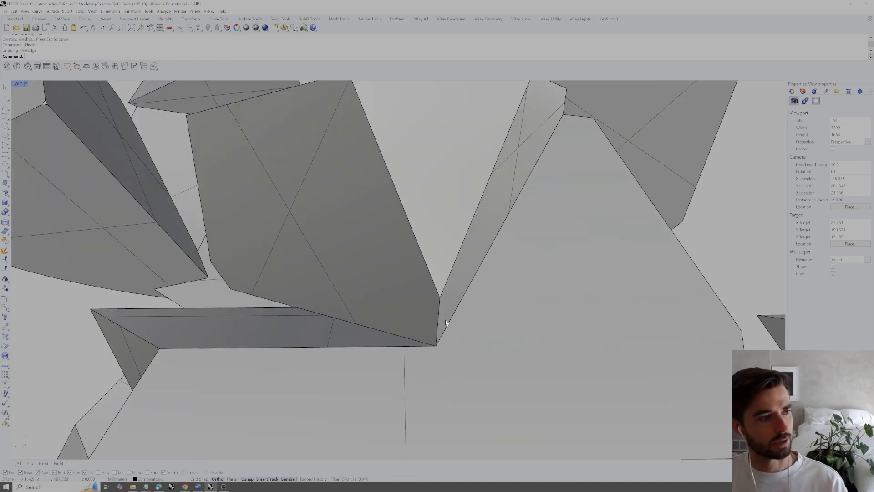
key("Return")
right_click_drag(452, 352, 468, 340)
left_click(549, 284)
type("2")
key("Return")
scroll(543, 283, "down", 5)
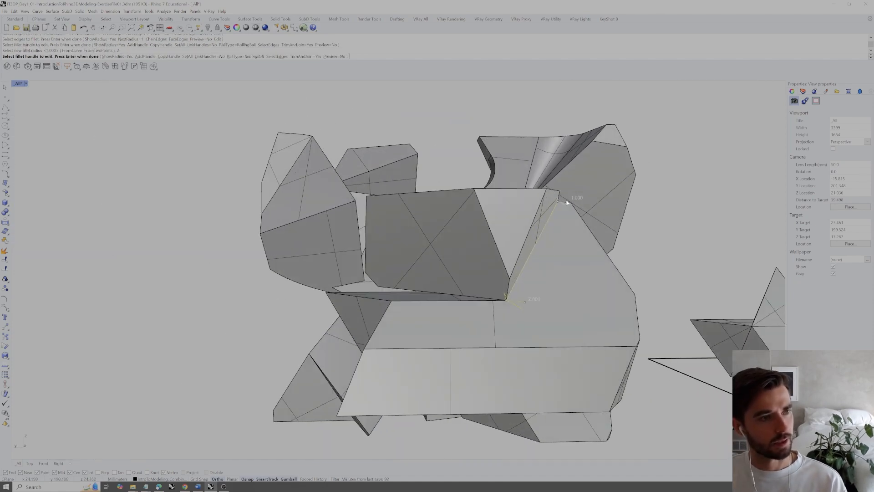
key("Return")
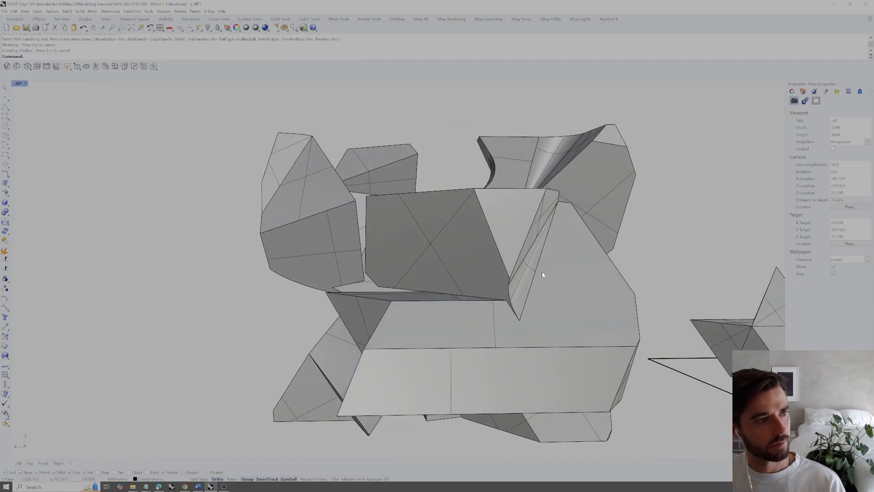
left_click(522, 255)
key("Escape")
- Try to fillet an edge in the notch beside the pointed facets, and undo it
right_click_drag(504, 230, 429, 277)
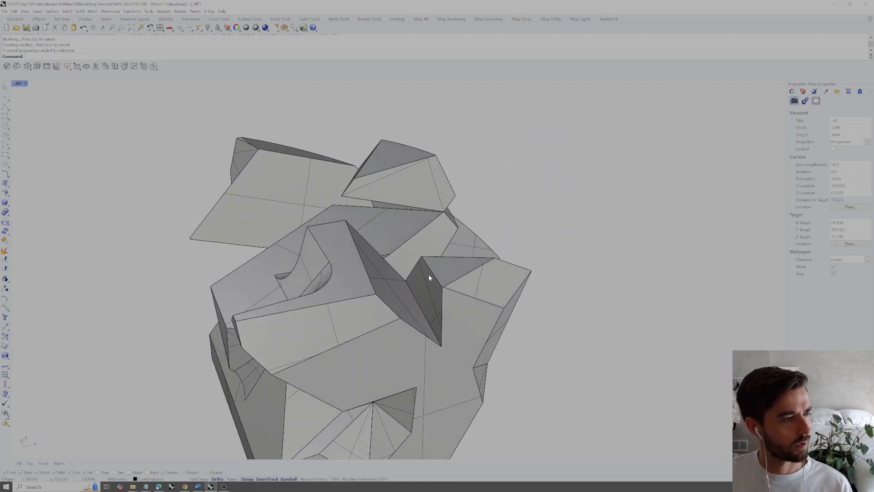
key("Return")
right_click_drag(413, 298, 410, 299)
key("Return")
key("ctrl+z")
- Try a fillet of radius 1 on the notch edge, inspect the resulting body and undo the fillet
key("Return")
type("1")
key("Return")
left_click(410, 299)
key("Return")
key("Return")
right_click_drag(409, 299, 523, 232)
left_click(525, 248)
left_click(536, 192)
scroll(509, 202, "up", 4)
key("ctrl+z")
- Try filleting the notch edge between the pointed facet and the sloping wall with an edited radius, check the body and undo it
right_click_drag(471, 276, 463, 316)
scroll(464, 315, "up", 3)
key("Return")
left_click(441, 303)
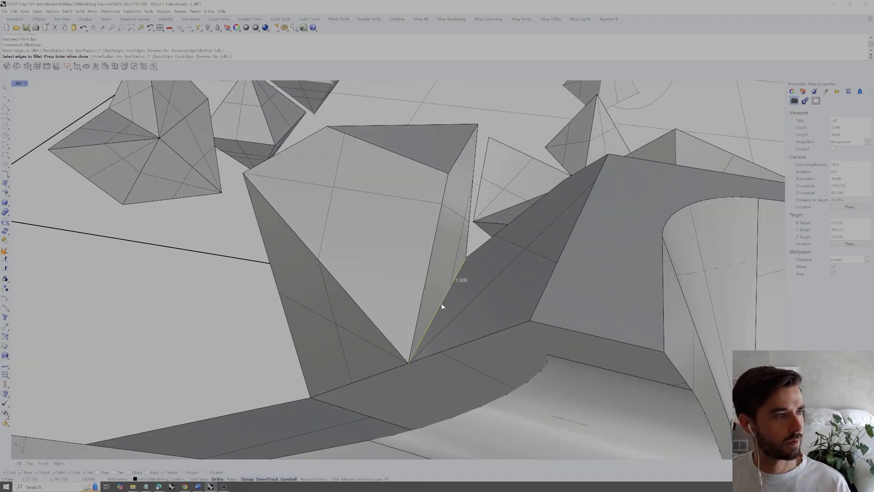
key("Return")
key("Return")
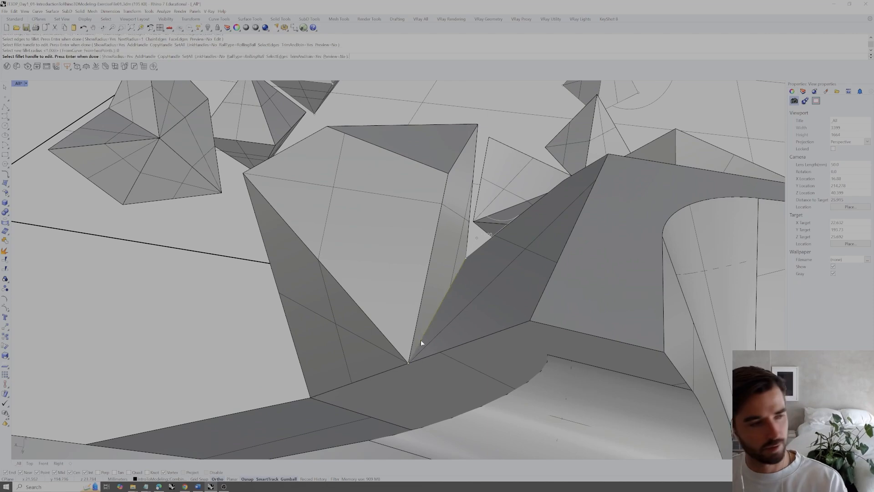
right_click_drag(422, 342, 433, 313)
scroll(461, 301, "down", 8)
left_click(432, 294)
key("ctrl+z")
scroll(463, 304, "up", 4)
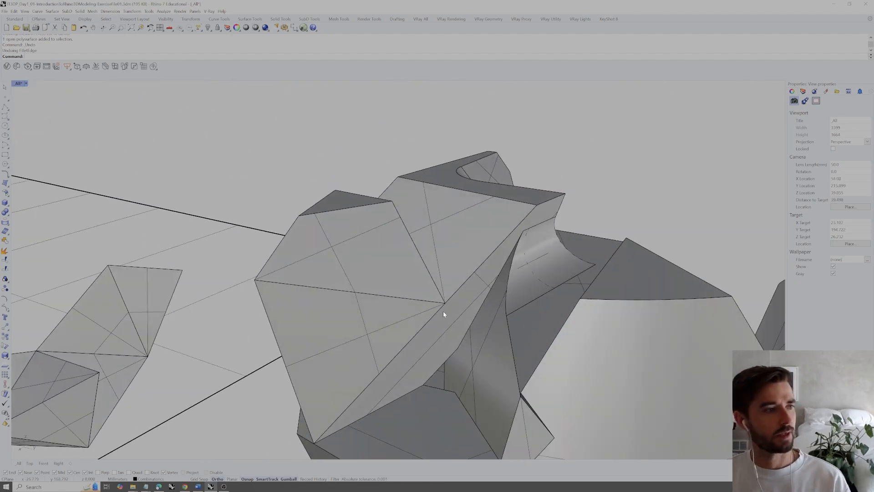
- Fillet the same notch edge with radius 1 and check the body
right_click_drag(461, 314, 417, 335)
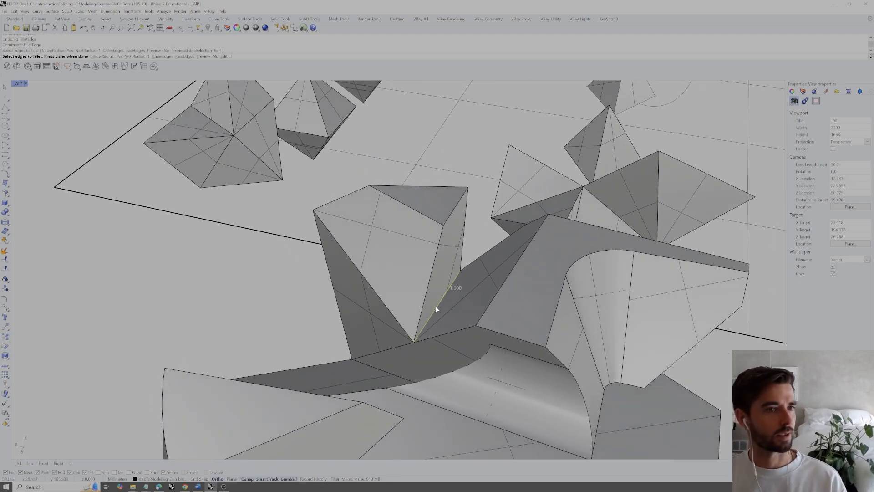
key("Return")
key("Return")
right_click_drag(435, 307, 384, 326)
left_click(465, 307)
- Extract the rounded fillet surface in the notch from the polysurface and check the separated pieces
left_click(505, 315)
right_click_drag(515, 316, 540, 311, "shift")
right_click_drag(541, 311, 534, 325)
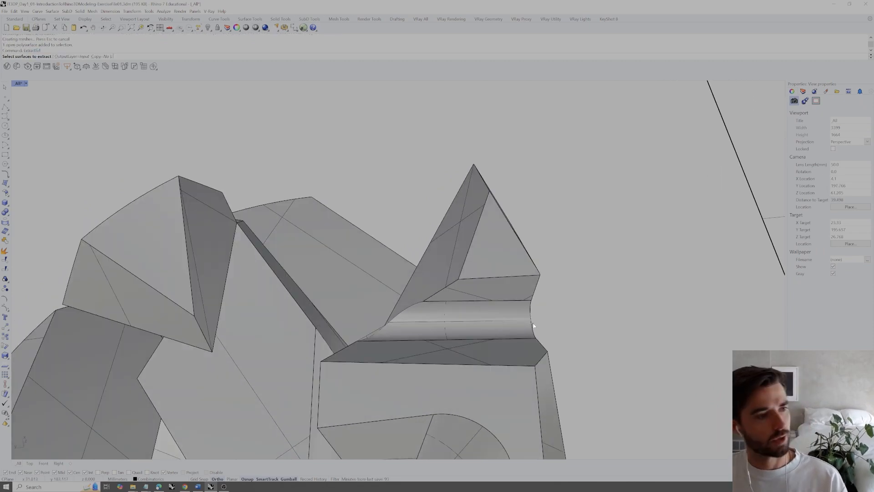
key("Return")
right_click_drag(519, 319, 463, 246)
key("Escape")
left_click(431, 348)
left_click(480, 324)
key("Escape")
left_click(462, 246)
left_click(552, 260)
- Examine where the ends of the extracted fillet surface meet the neighbouring notch faces and the base
right_click_drag(521, 294, 524, 292)
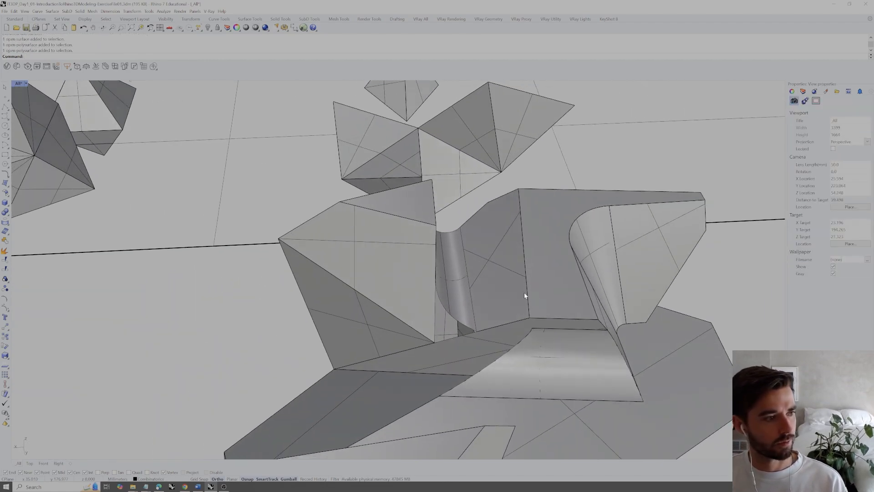
scroll(433, 302, "up", 6)
right_click_drag(428, 302, 448, 335)
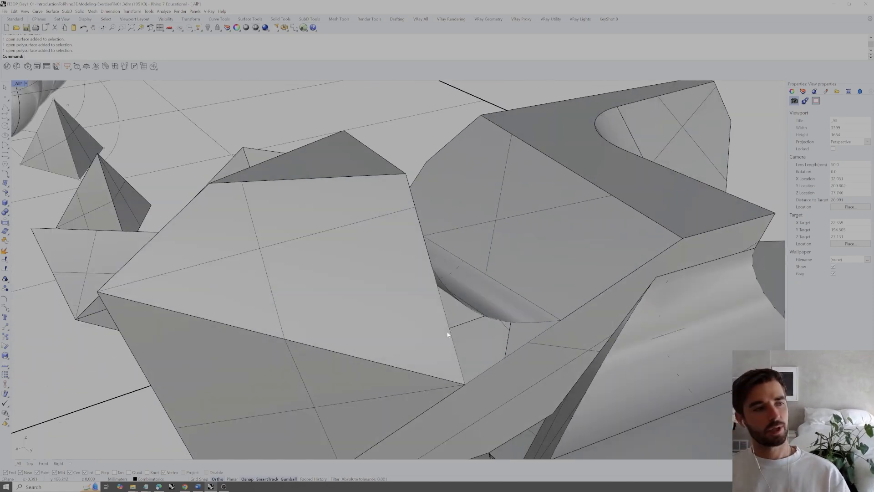
right_click_drag(457, 329, 433, 353)
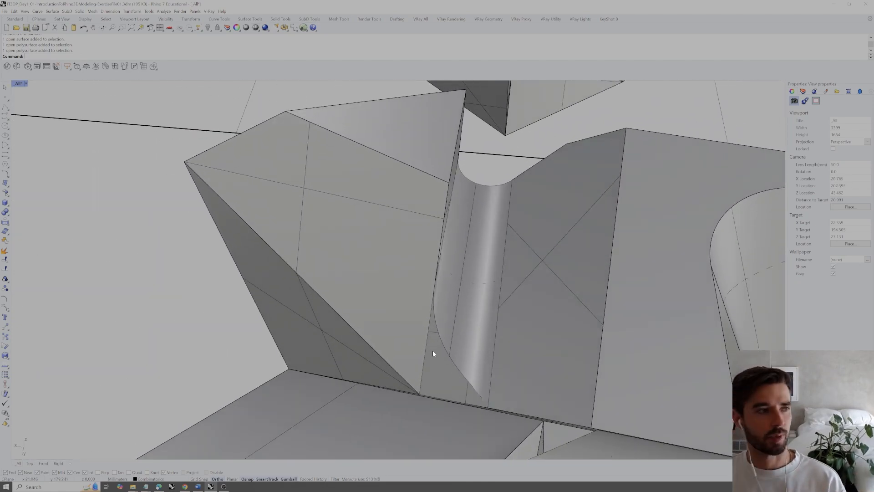
left_click(446, 311)
right_click_drag(447, 311, 424, 334)
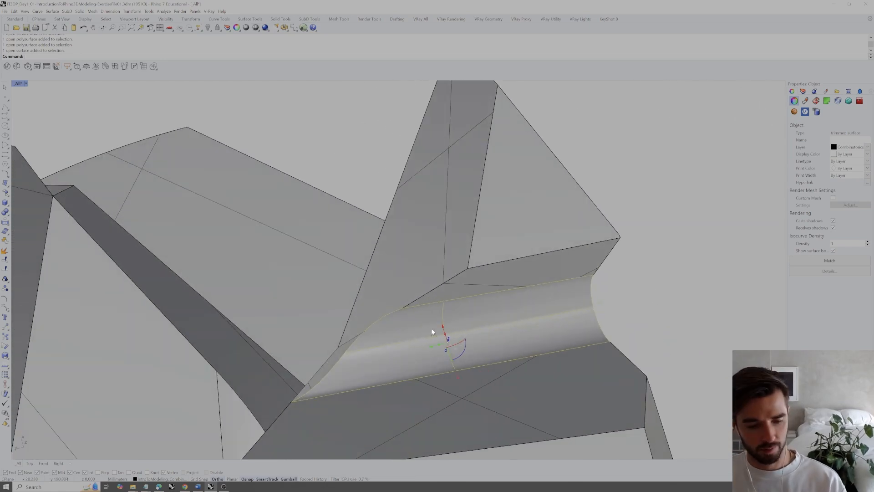
key("Escape")
right_click_drag(415, 336, 471, 310)
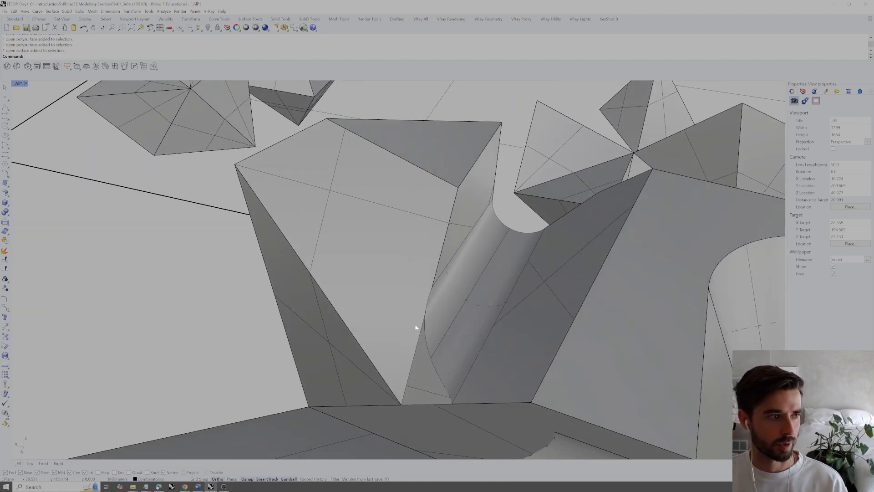
right_click_drag(485, 314, 463, 328)
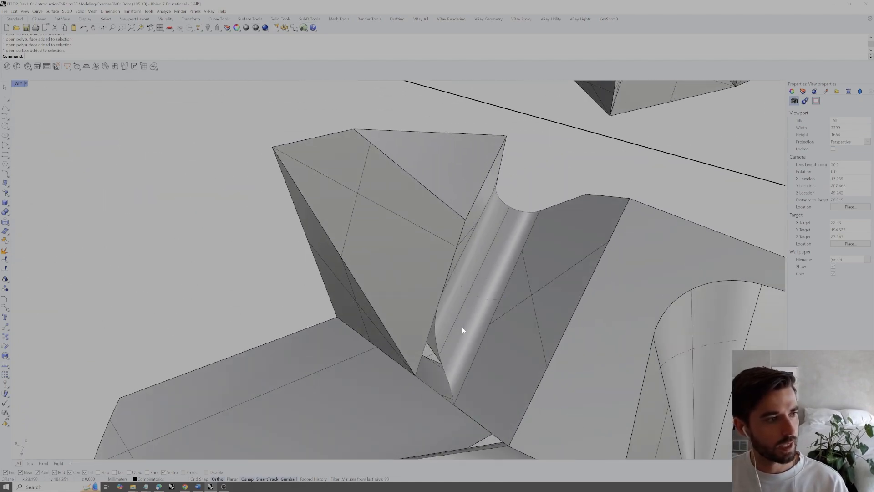
- Untrim the extracted fillet surface at its lower end so that it extends past the notch faces
left_click(463, 328)
key("Return")
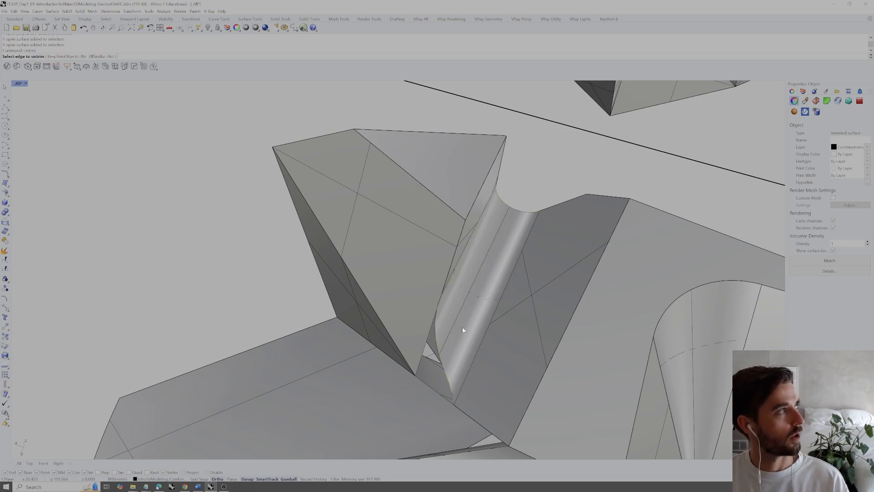
left_click(446, 378)
right_click_drag(446, 378, 450, 314)
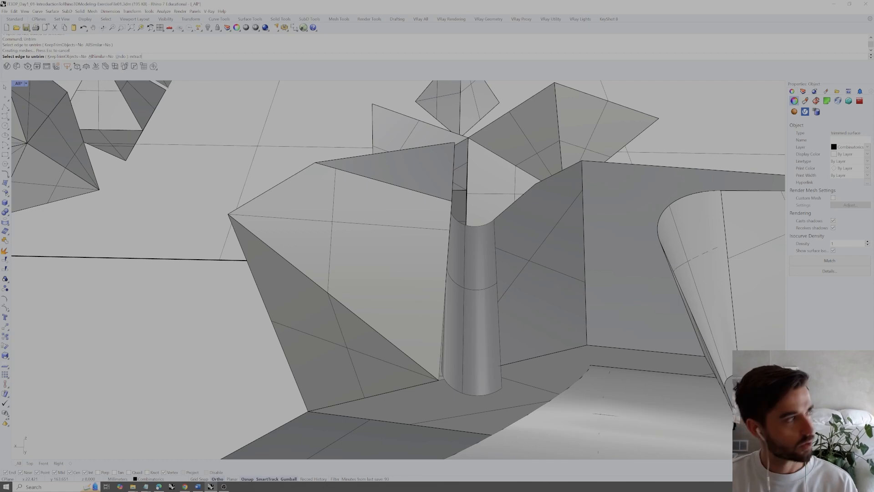
key("Escape")
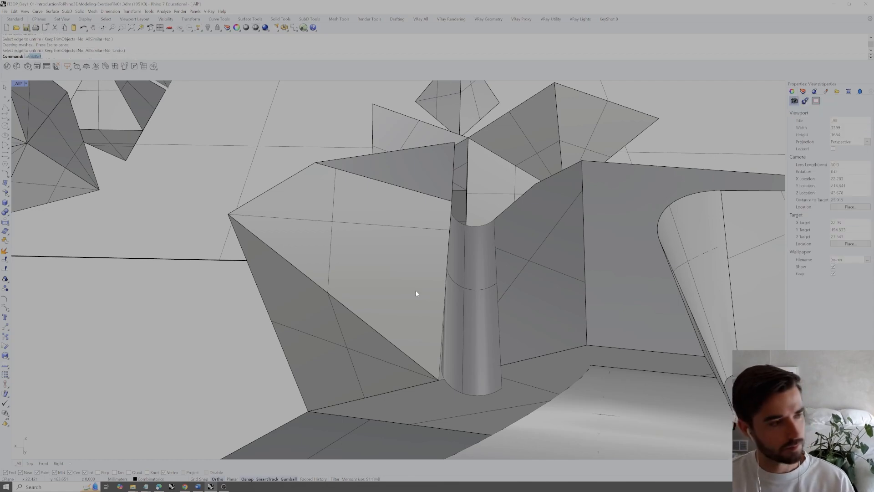
- Extract the large pointed face beside the untrimmed fillet surface and copy it in place
left_click(414, 291)
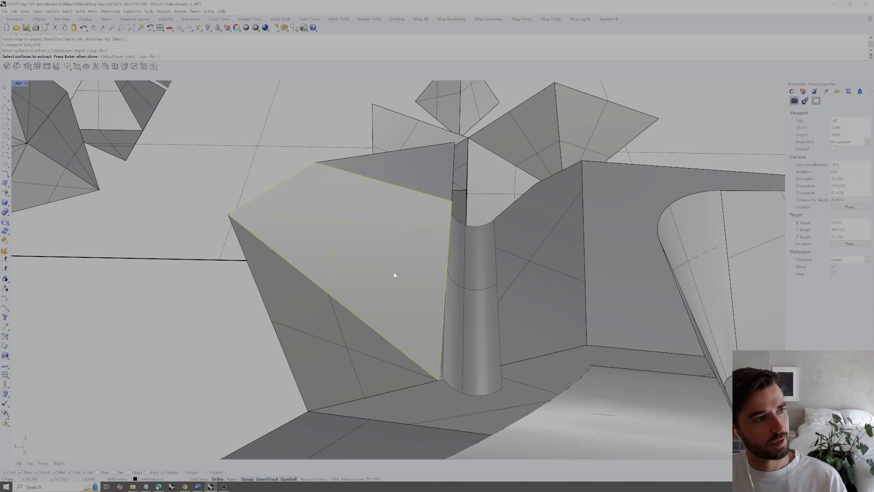
key("Return")
right_click_drag(400, 278, 406, 306)
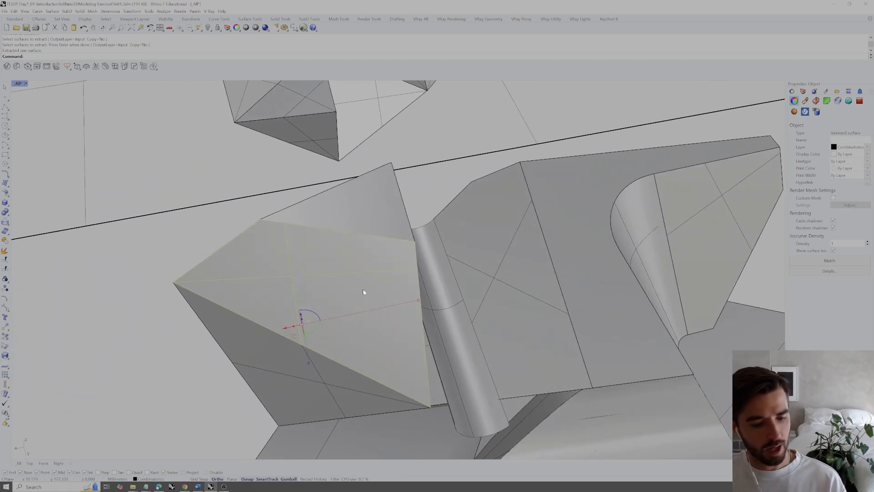
key("Return")
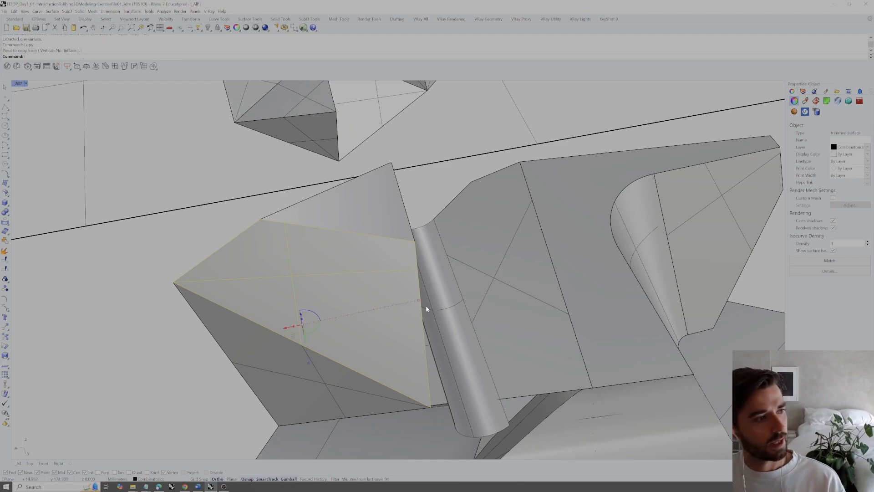
- Try to stretch the copied face in one direction with the gumball, and undo it
left_click_drag(418, 300, 549, 295)
right_click_drag(549, 295, 414, 291)
key("ctrl+z")
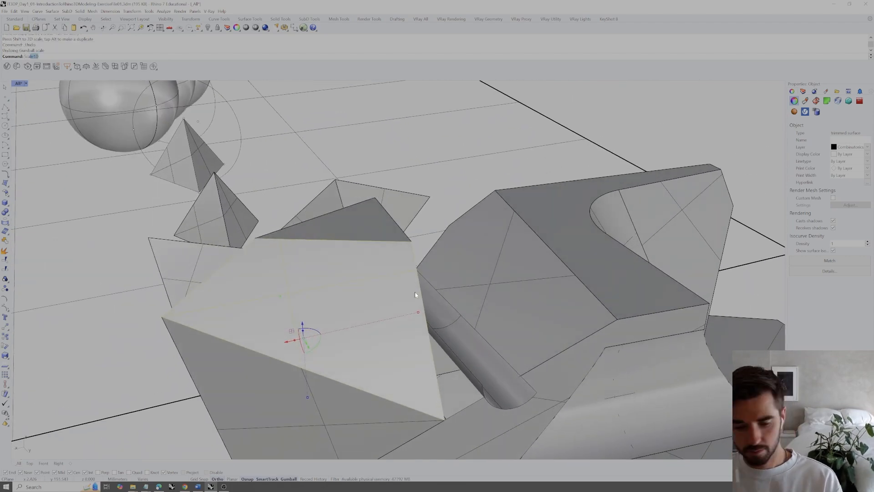
- Scale up the copied face from its upper corner next to the notch and move it along the original face's edge
key("Return")
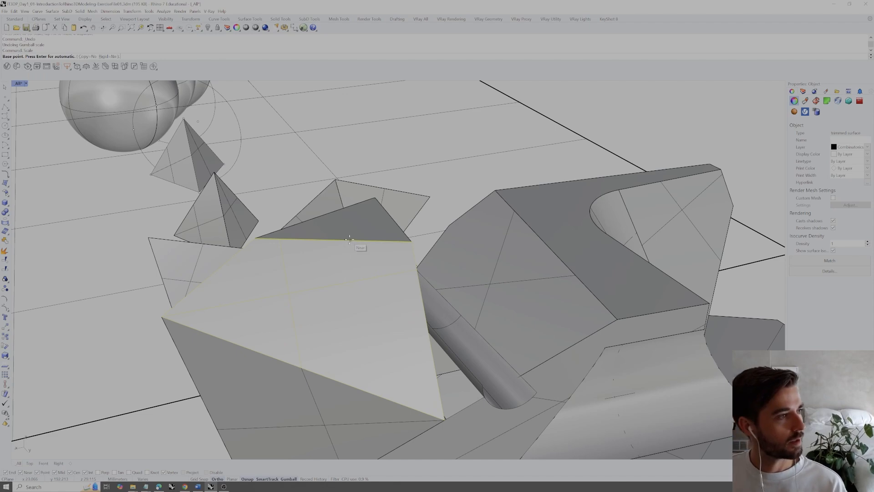
left_click(412, 240)
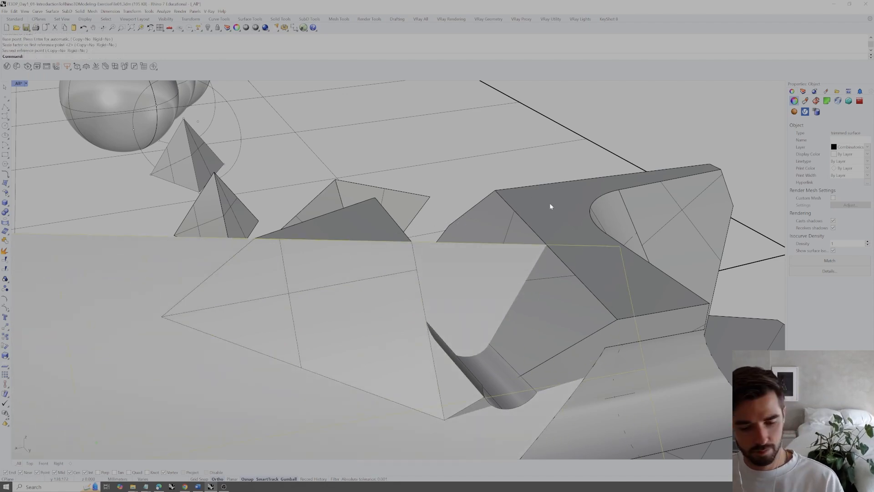
left_click(161, 316)
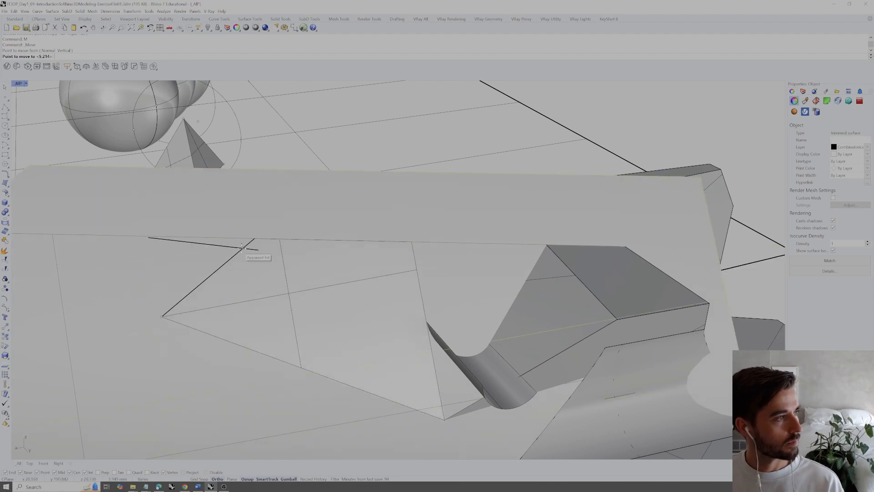
left_click(248, 240)
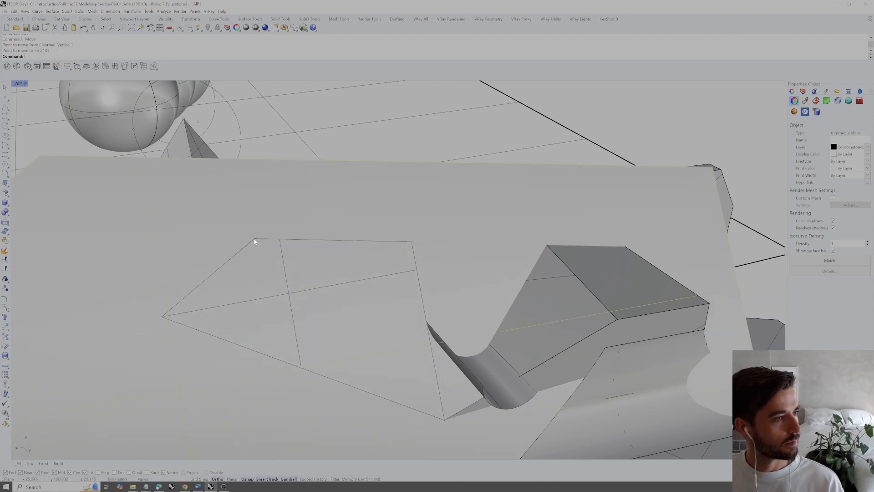
key("Escape")
- Examine how the enlarged face crosses the untrimmed fillet surface and the opposite notch wall
right_click_drag(317, 277, 376, 366)
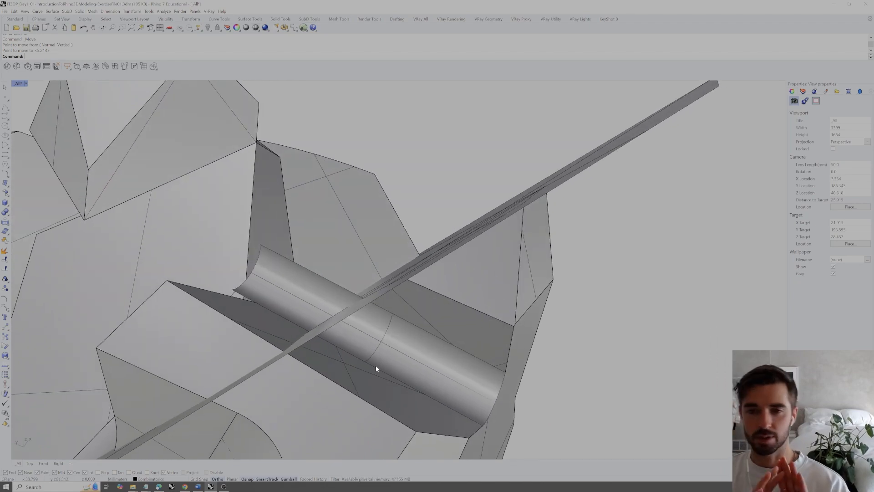
right_click_drag(401, 328, 534, 289)
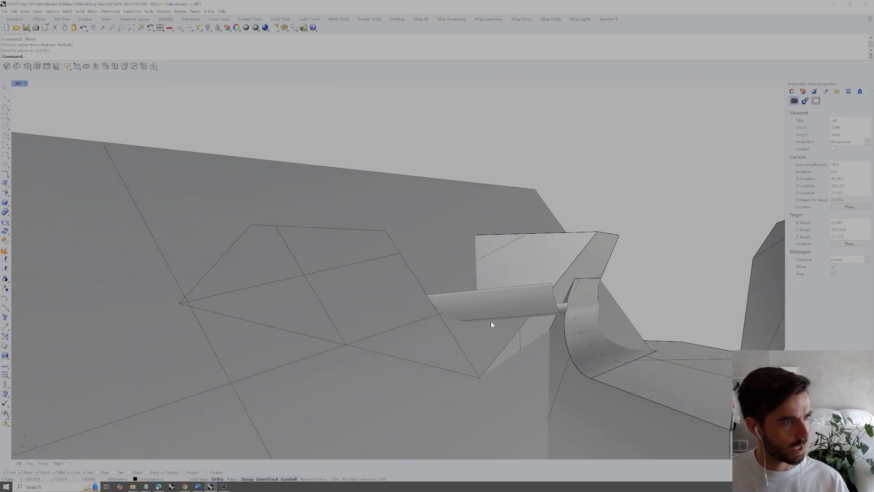
right_click_drag(471, 324, 427, 345)
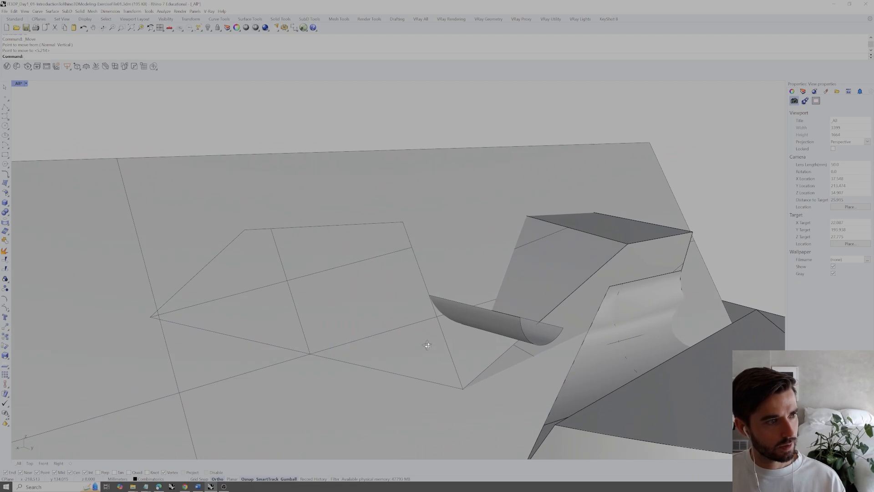
scroll(495, 290, "up", 2)
right_click_drag(496, 290, 453, 365)
scroll(519, 263, "up", 2)
scroll(395, 326, "up", 5)
left_click(522, 217)
left_click(662, 151)
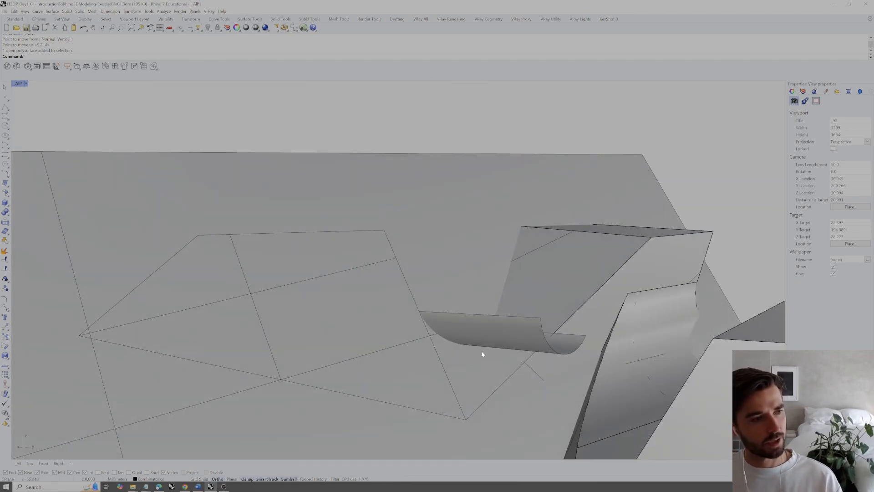
right_click_drag(502, 329, 492, 344)
left_click(536, 298)
key("Escape")
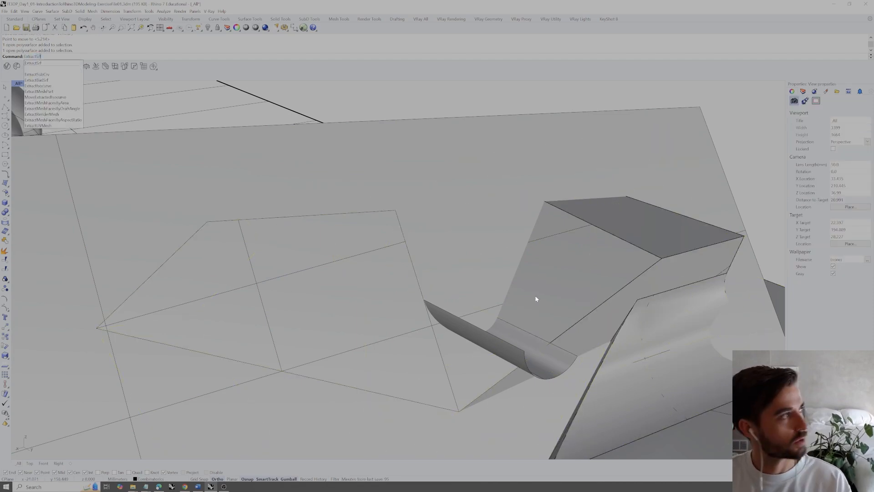
- Try to extract the notch wall face opposite the enlarged face, and undo the extraction
key("Return")
left_click(548, 286)
key("Return")
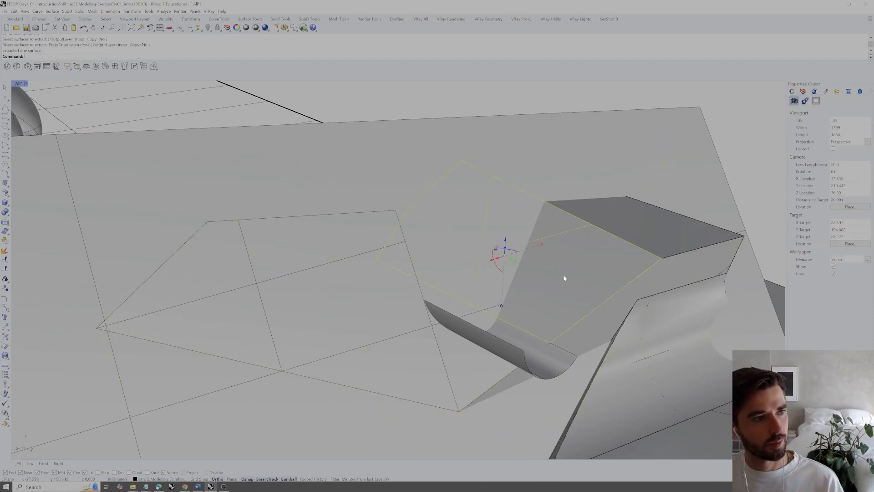
right_click_drag(568, 277, 532, 292)
key("Escape")
key("ctrl+z")
key("Escape")
- Create a three-point plane on the opposite notch wall, using the wall's corners as the plane's edge points
type("Plane")
key("Return")
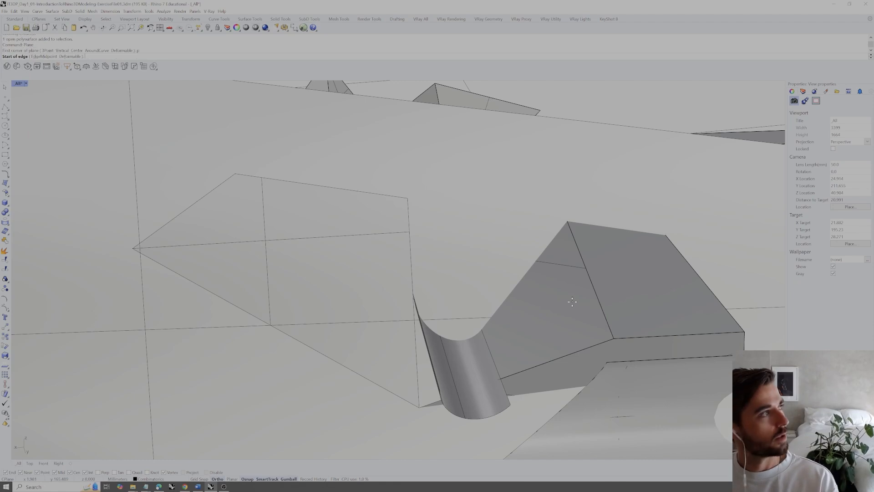
left_click(616, 336)
right_click_drag(619, 335, 580, 116)
left_click(569, 101)
right_click_drag(556, 145, 504, 132)
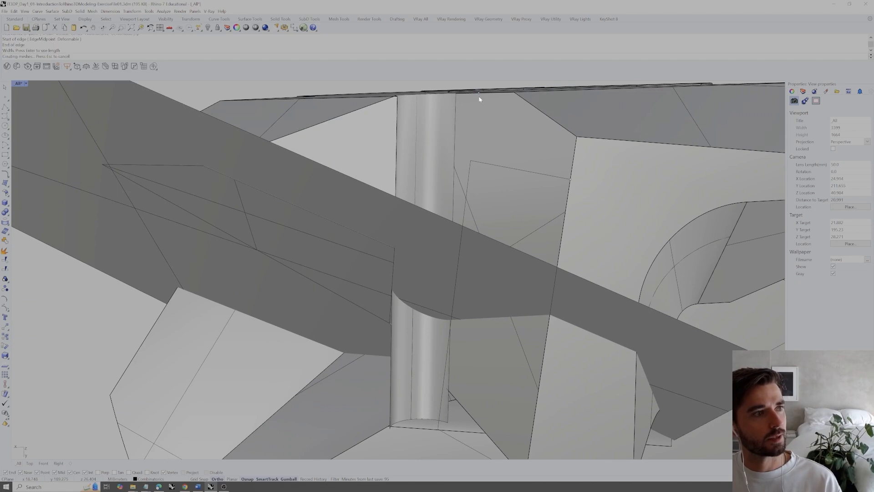
- Enlarge the new plane with the gumball so that it extends well beyond the notch and across the enlarged face
left_click(508, 245)
scroll(511, 251, "down", 8)
right_click_drag(513, 252, 523, 263)
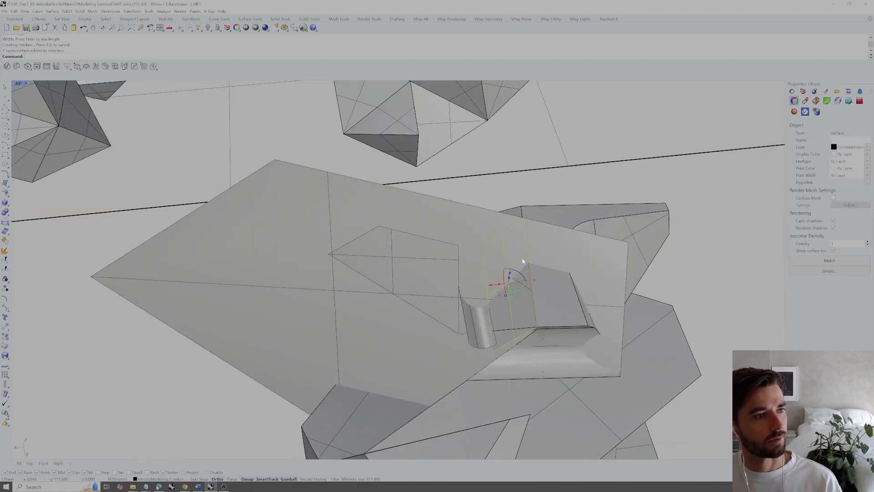
scroll(522, 264, "up", 4)
left_click_drag(538, 285, 681, 274)
right_click_drag(614, 286, 654, 262)
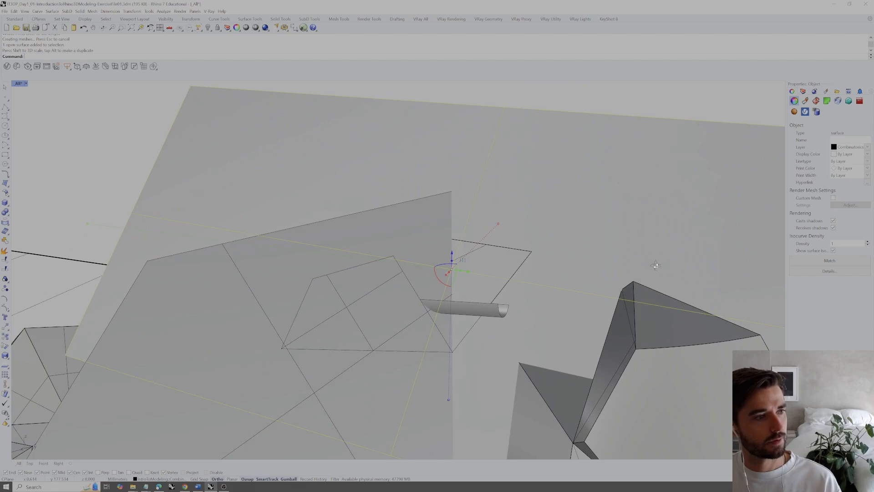
- Intersect the enlarged plane with the enlarged face and inspect where they cross near the untrimmed fillet surface
left_click(603, 100)
right_click_drag(562, 188, 538, 193)
left_click(538, 193)
left_click(497, 220, "shift")
scroll(482, 236, "up", 2)
right_click_drag(483, 237, 522, 231)
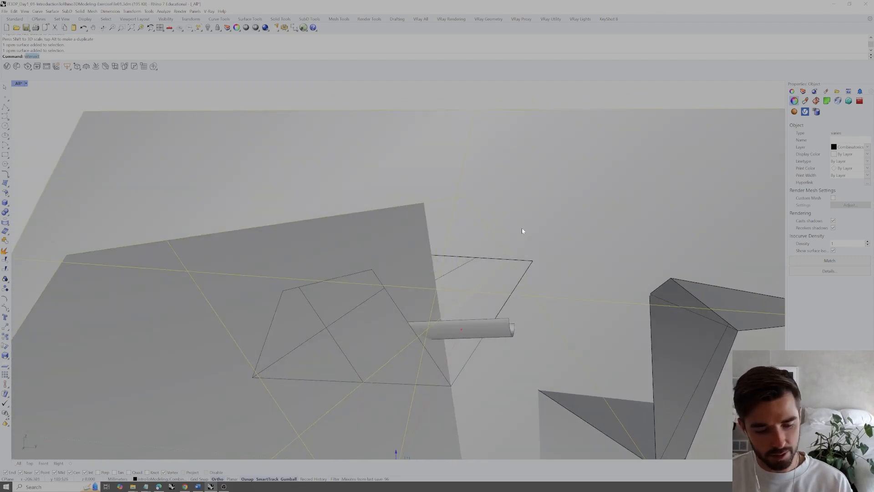
type("Inter")
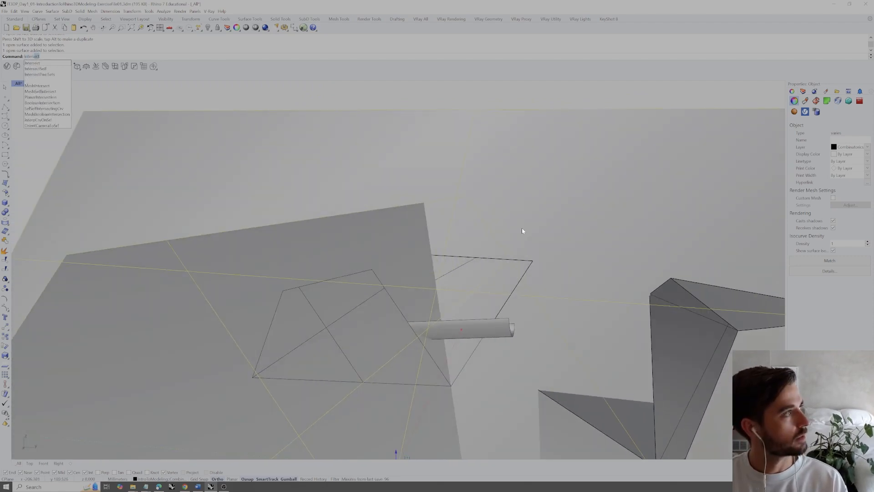
key("Return")
right_click_drag(522, 229, 443, 227)
scroll(462, 284, "up", 9)
right_click_drag(473, 268, 455, 286)
key("Escape")
left_click(457, 304)
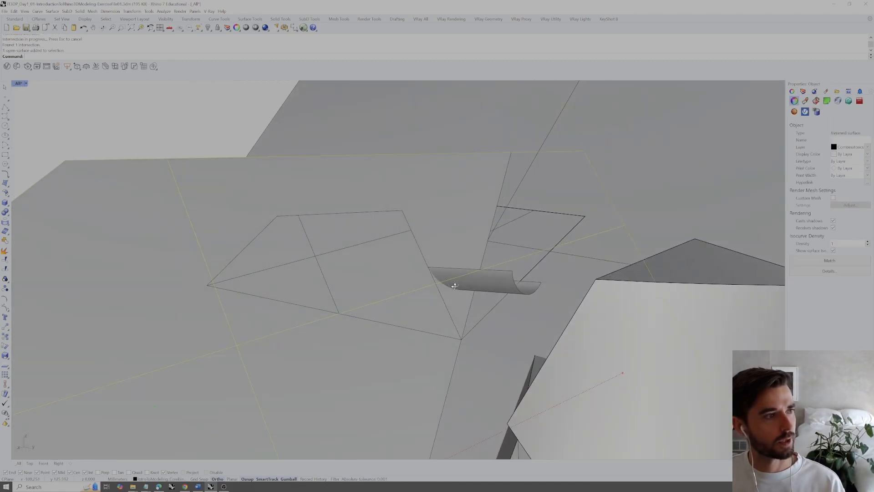
- Try to split the enlarged plane using the combined solid and the untrimmed fillet surface as cutting objects
scroll(478, 206, "down", 3)
type("lit")
key("Return")
scroll(433, 214, "up", 3)
left_click(430, 218)
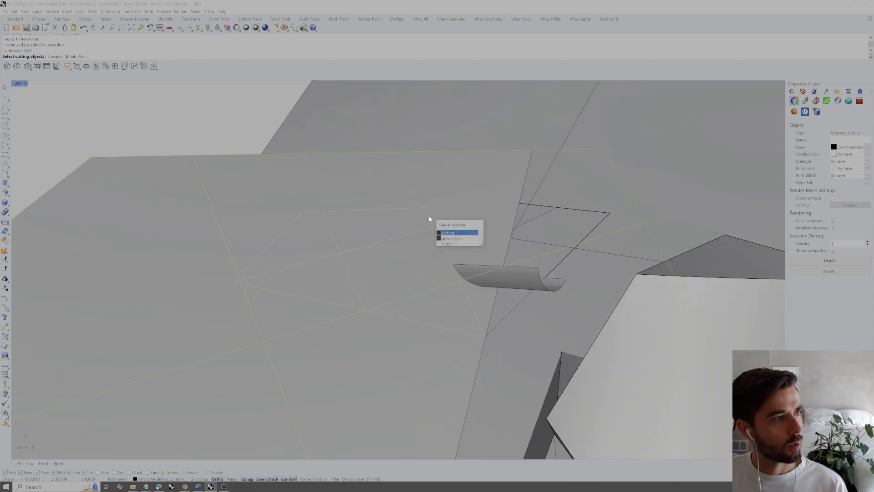
left_click(451, 238)
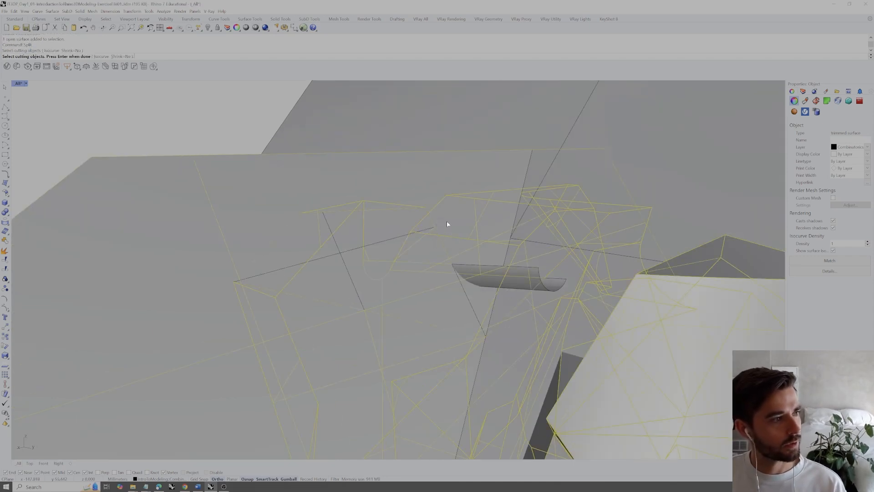
scroll(446, 221, "up", 3)
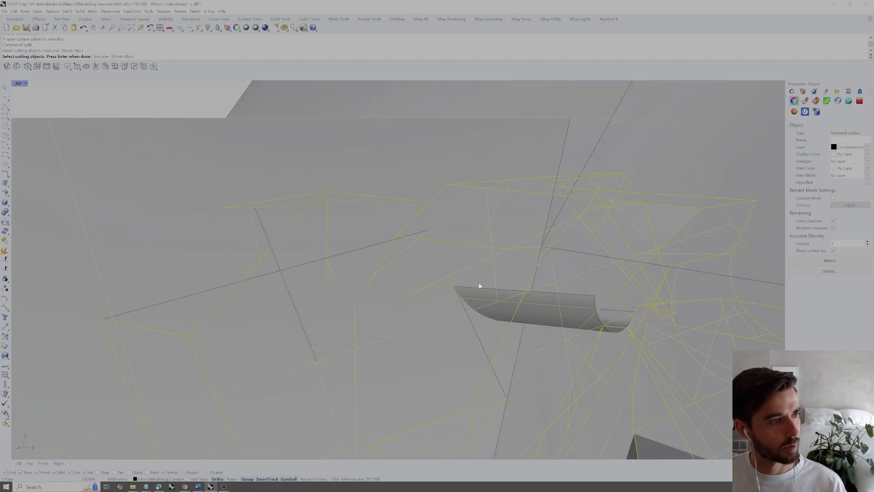
left_click(519, 348)
left_click(539, 361)
scroll(524, 302, "down", 5)
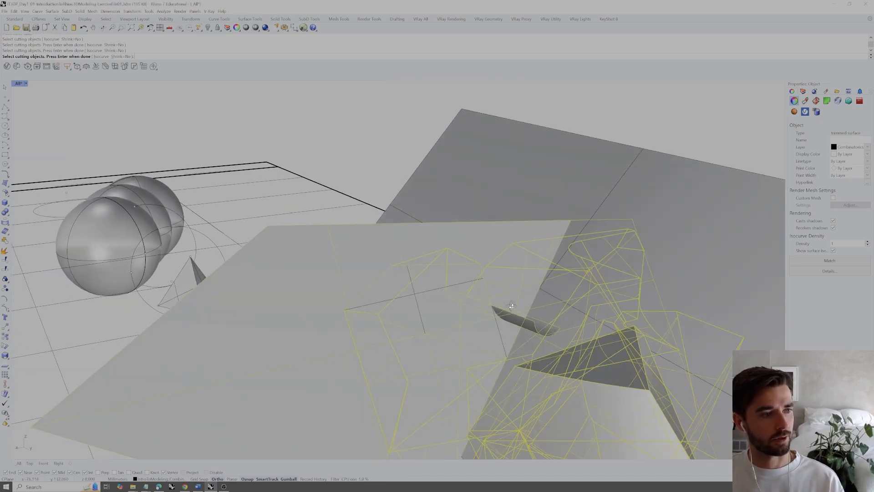
scroll(512, 306, "up", 5)
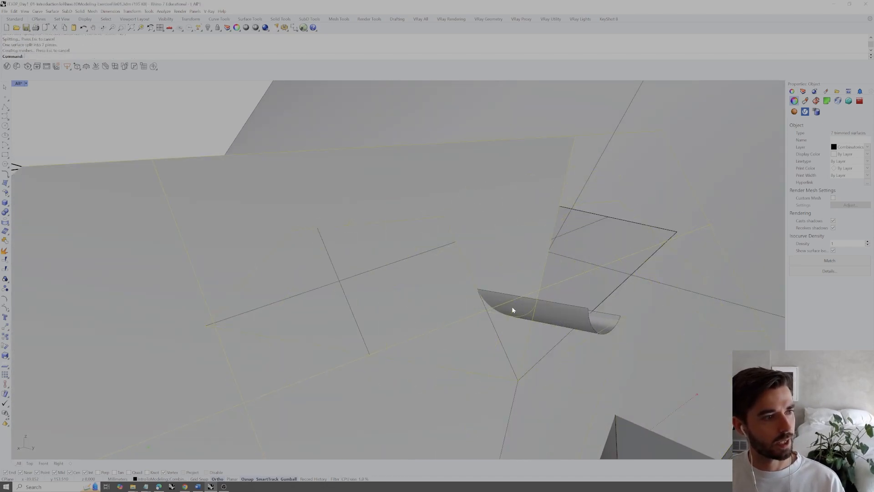
- Delete the large outer piece of the split plane that extends beyond the notch wall
scroll(512, 314, "down", 3)
left_click(509, 222)
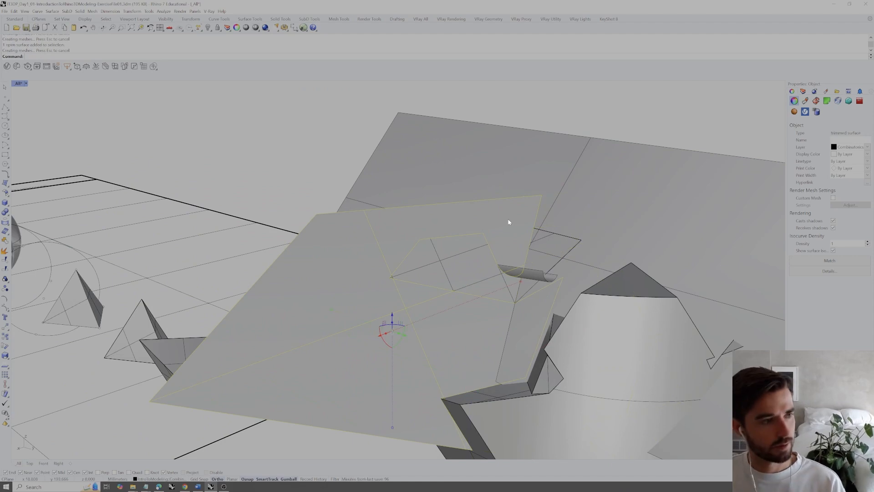
key("ctrl+z")
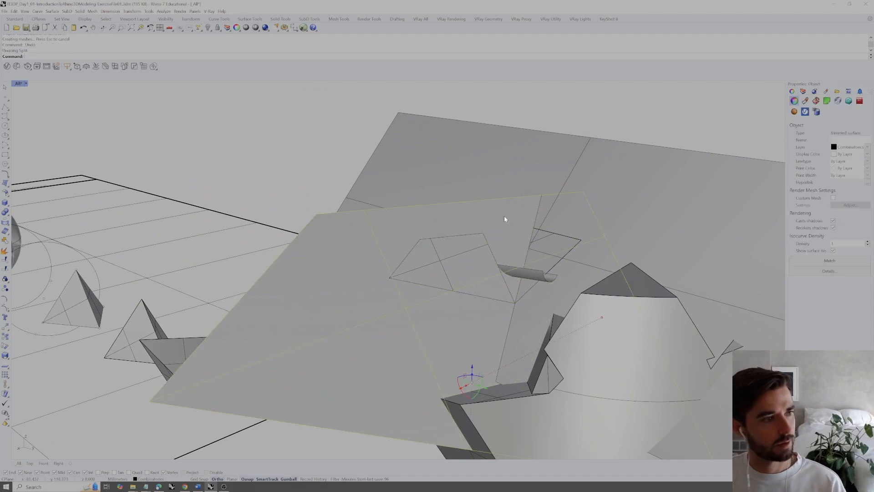
key("ctrl+y")
left_click(499, 235)
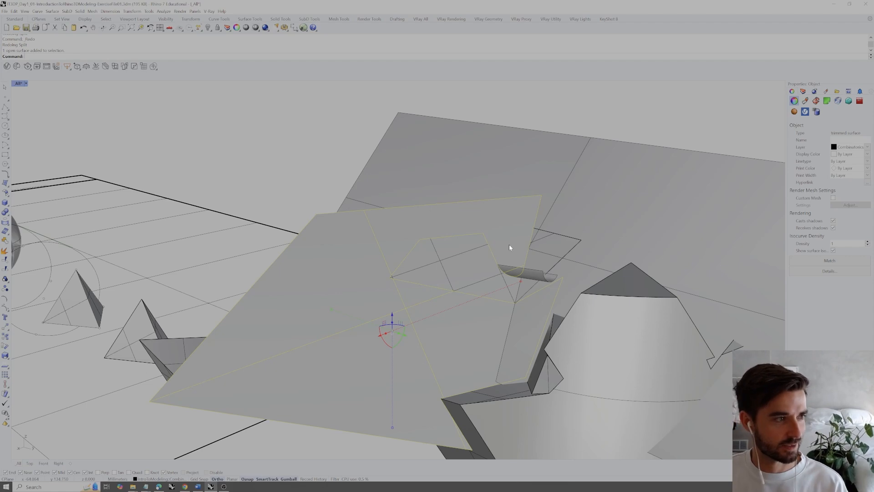
key("Escape")
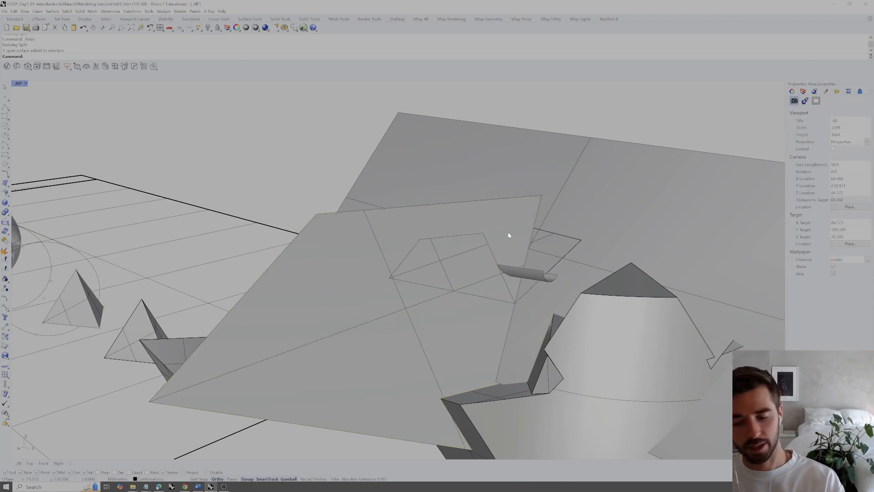
left_click(508, 233)
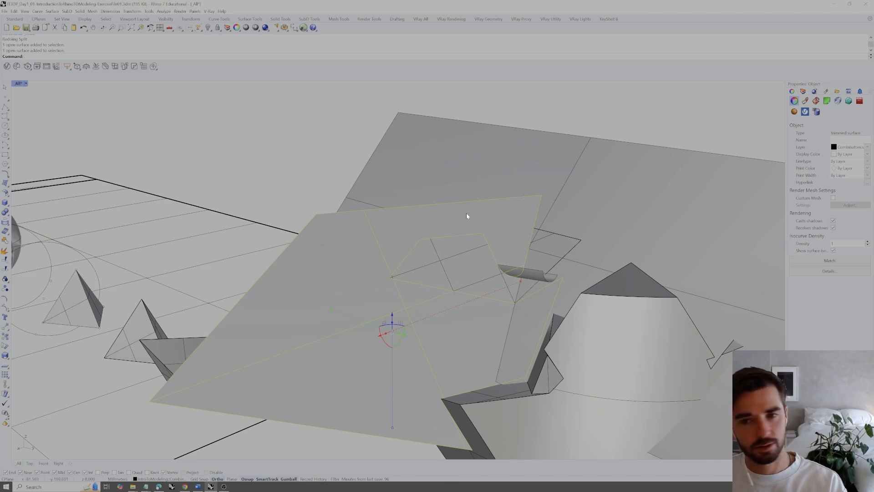
key("Delete")
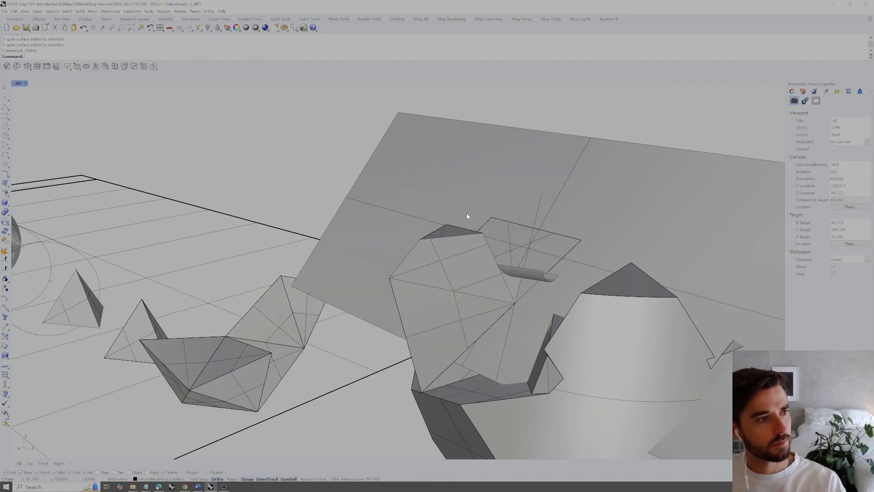
- Delete the leftover plane piece beside the notch fillet and select another remaining piece to check its extent
right_click_drag(485, 220, 443, 225)
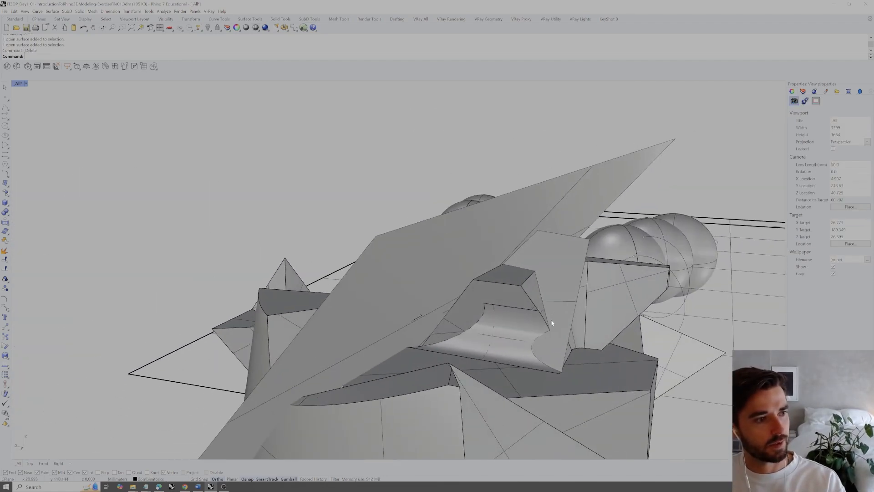
left_click(540, 335)
scroll(558, 313, "down", 5)
right_click_drag(558, 306, 551, 315)
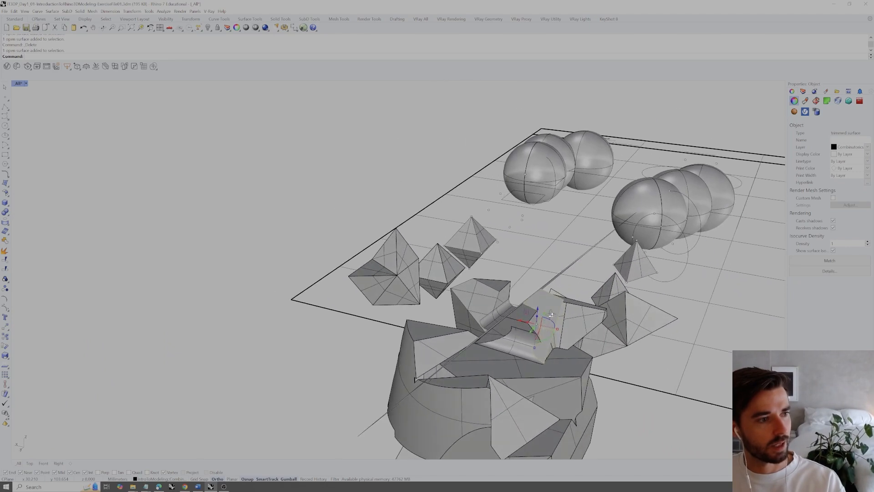
scroll(548, 336, "up", 4)
key("Delete")
left_click(528, 354)
left_click(529, 353)
scroll(528, 351, "down", 5)
right_click_drag(528, 351, 496, 327)
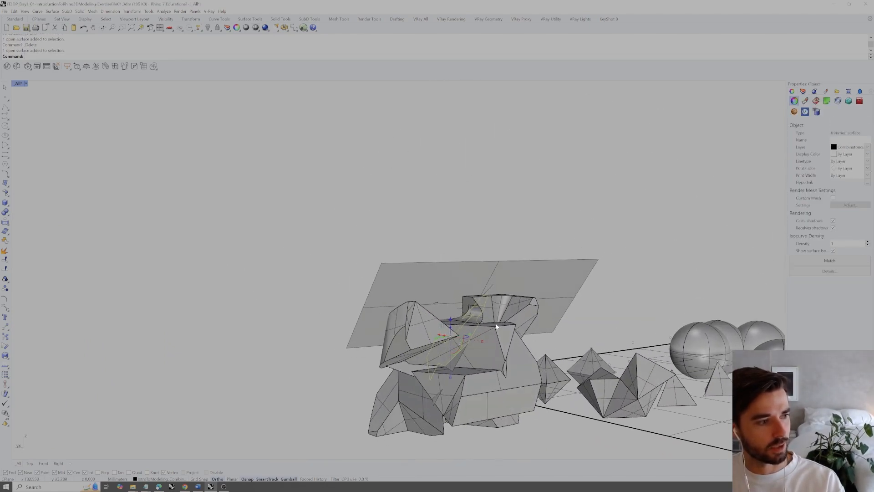
right_click_drag(455, 361, 505, 370)
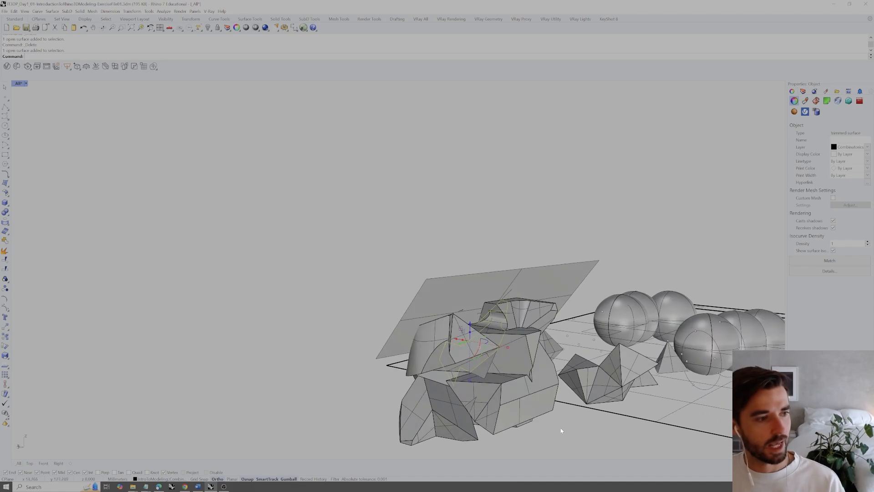
- Undo the deletions of the plane pieces and the plane's split
left_click(562, 430)
key("ctrl+z")
key("ctrl+z")
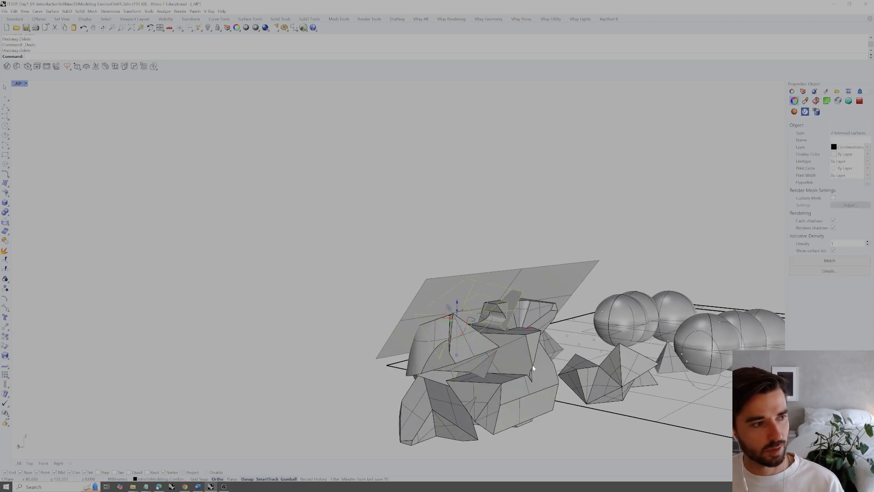
right_click_drag(532, 364, 570, 386)
left_click(624, 387)
- Split the enlarged plane with the combined solid and the untrimmed fillet surface as cutting objects
left_click(461, 299)
type("Split")
key("Return")
scroll(466, 264, "up", 5)
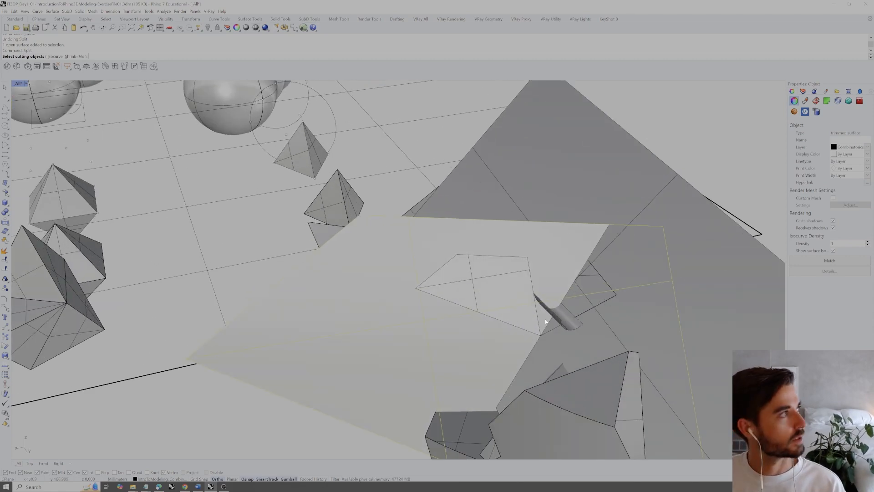
left_click(528, 261)
left_click(551, 282)
scroll(539, 310, "up", 3)
right_click_drag(539, 310, 487, 340)
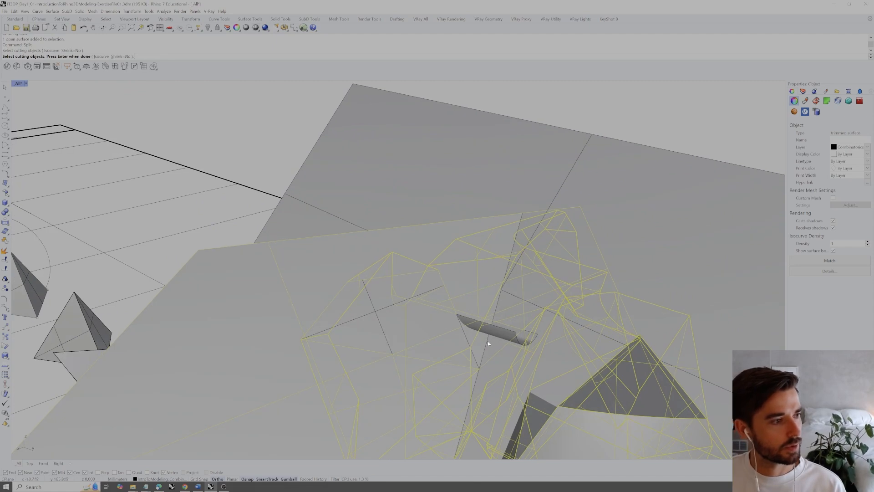
left_click(498, 334)
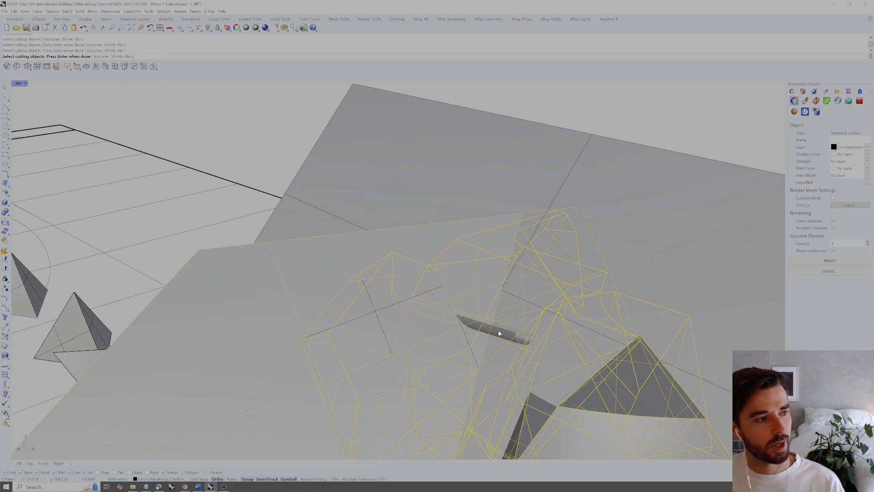
scroll(493, 319, "down", 3)
key("Return")
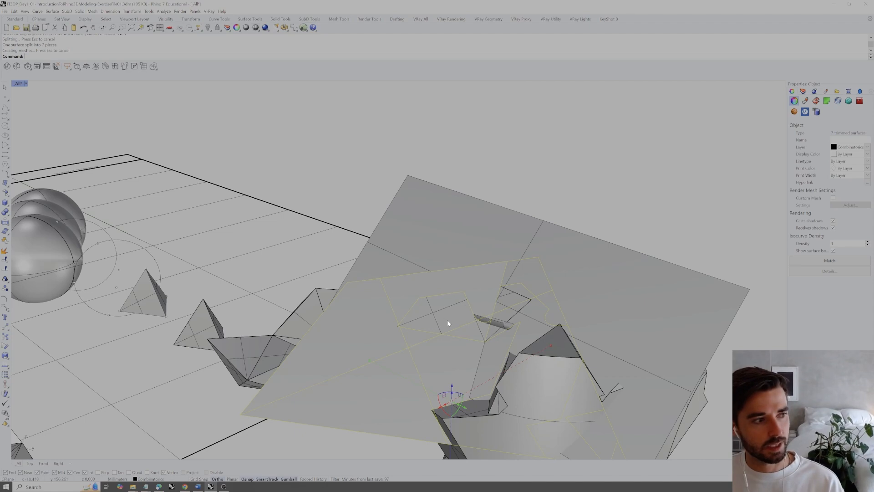
- Delete the split plane's surplus pieces and the overlapping duplicate surface, keeping only the notch wall piece that follows the fillet's end
scroll(458, 327, "up", 2)
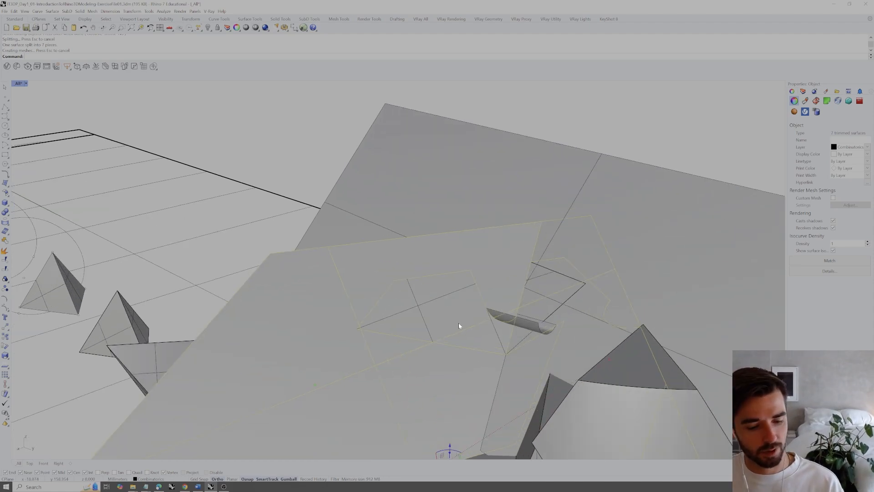
left_click(459, 326, "ctrl")
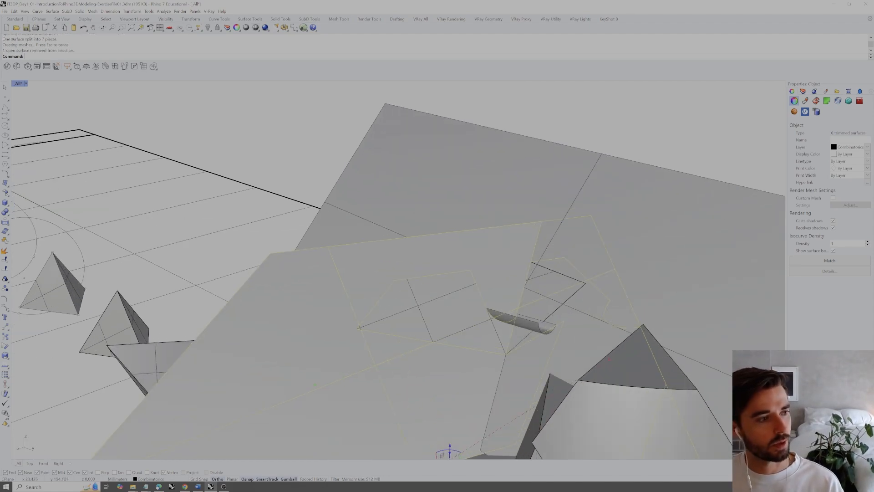
key("Delete")
left_click(469, 322)
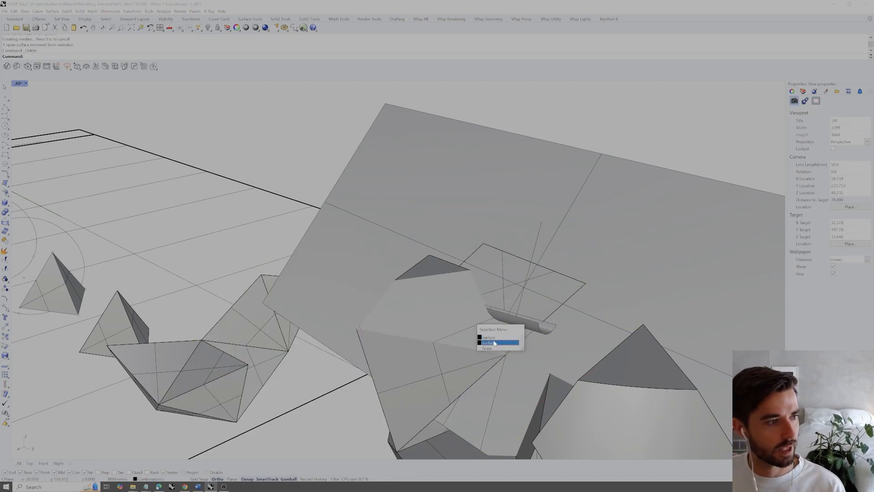
left_click(494, 343)
key("Delete")
left_click(473, 316)
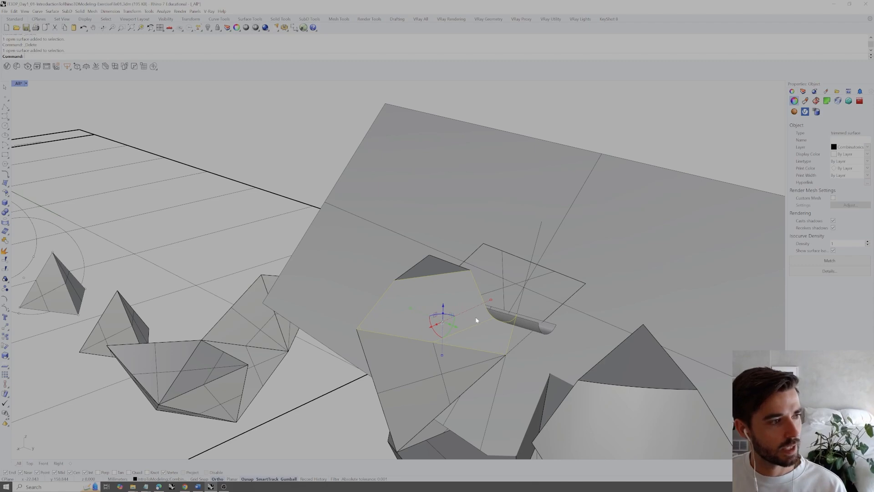
- Split the enlarged face with the intersection curve, the combined solid, the new notch wall piece and the fillet surface
right_click_drag(483, 322, 498, 338)
type("zs")
key("Return")
scroll(524, 279, "down", 8)
right_click_drag(531, 282, 581, 330)
left_click(581, 330)
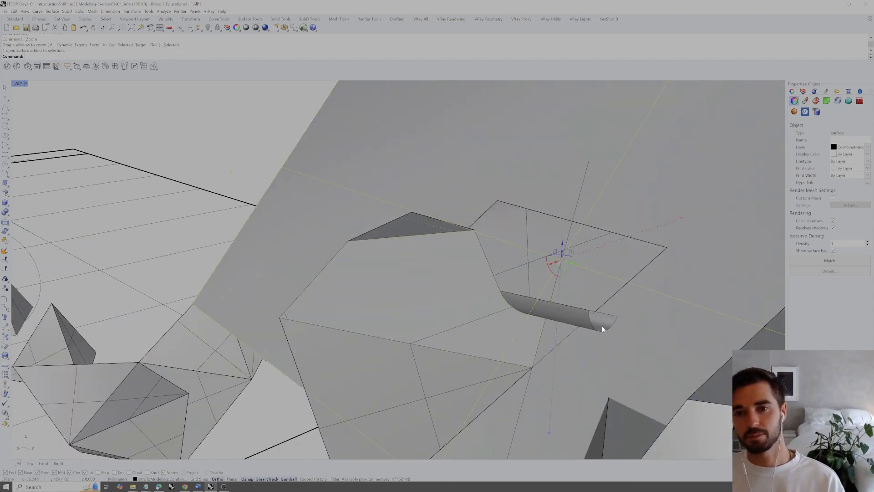
right_click_drag(603, 329, 541, 279)
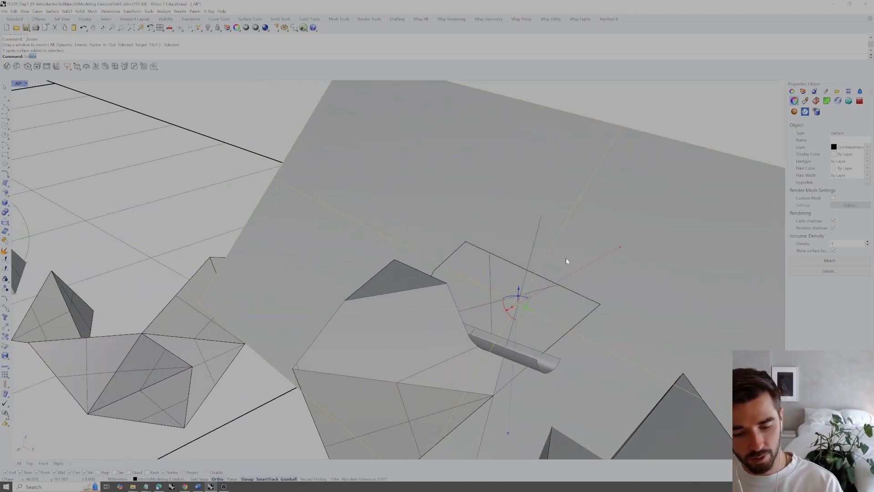
key("Return")
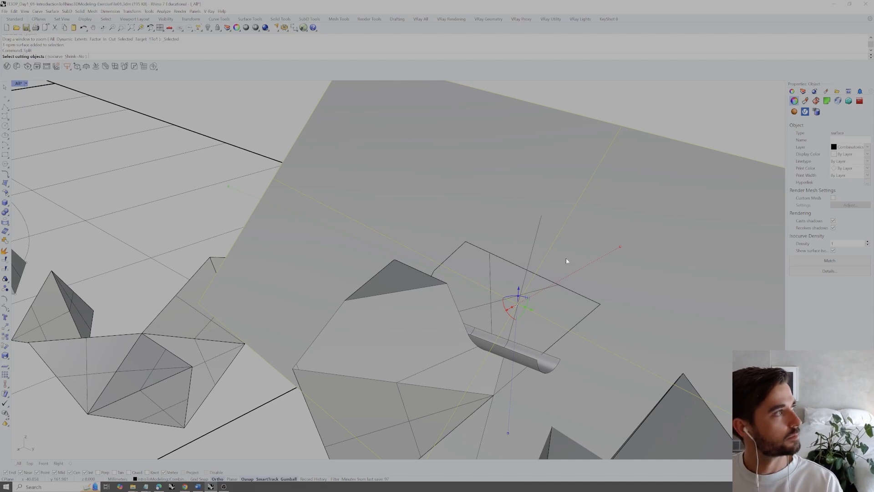
left_click(500, 375)
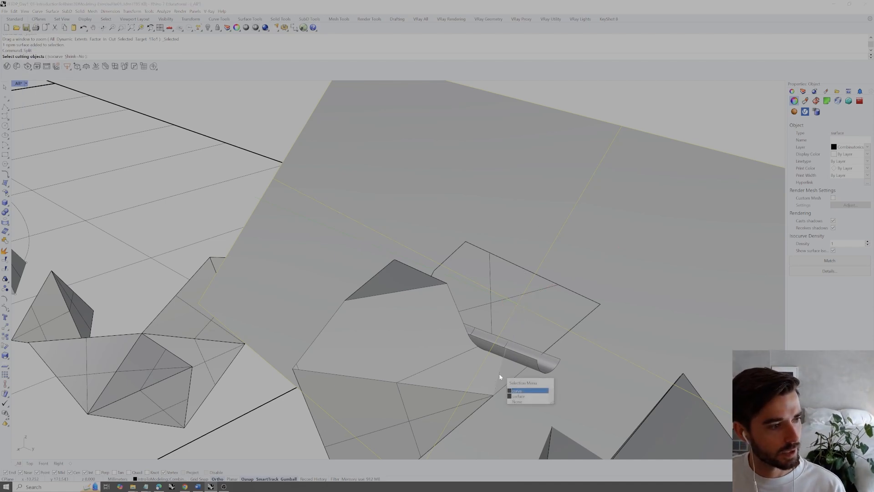
key("Return")
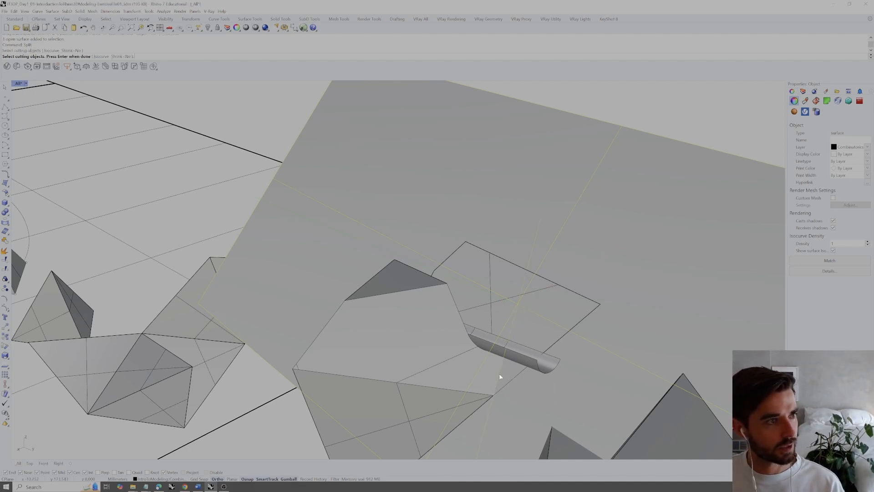
left_click(447, 329)
left_click(412, 284)
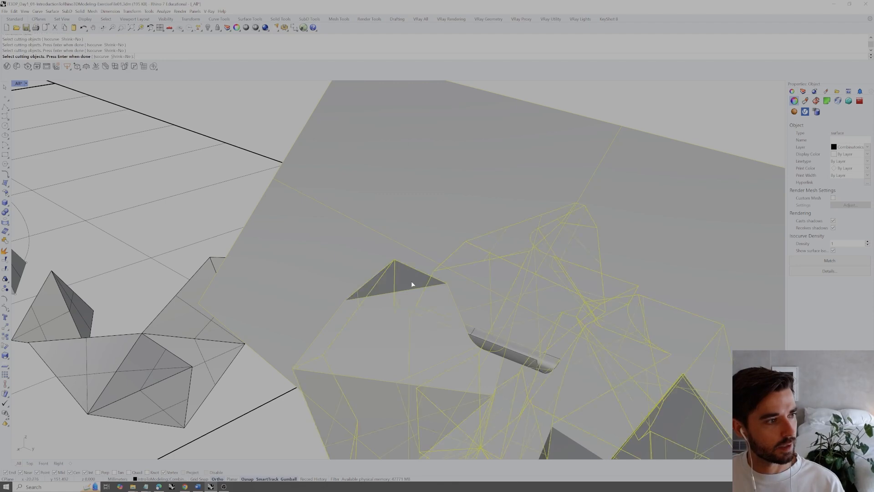
right_click_drag(445, 332, 524, 376)
left_click(518, 384)
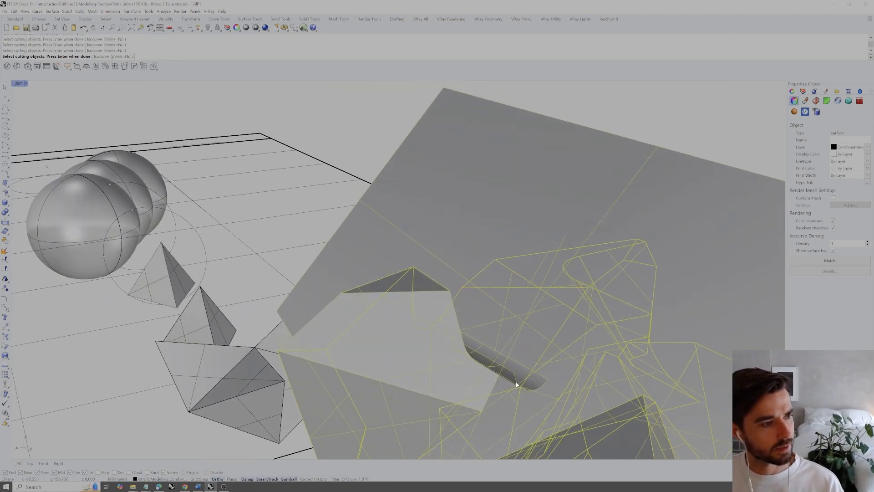
key("Return")
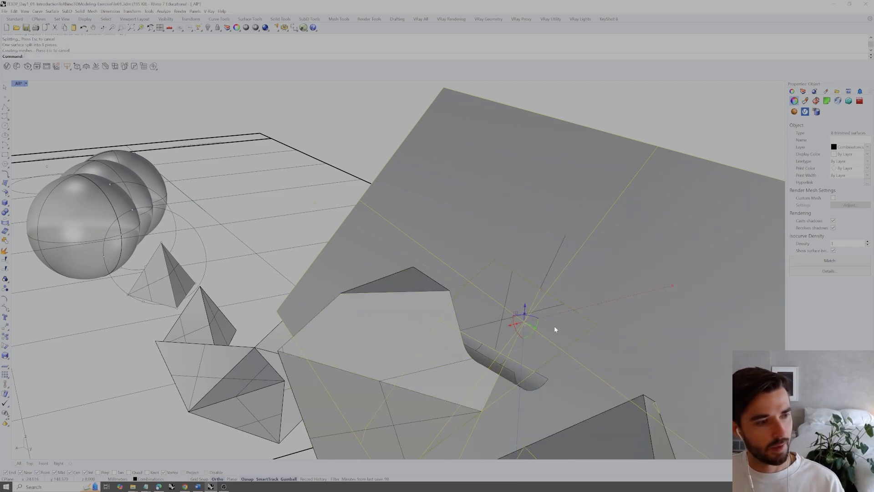
- Delete the surplus pieces of the split enlarged face, keeping the two pieces beside the fillet surface
left_click(518, 373, "ctrl")
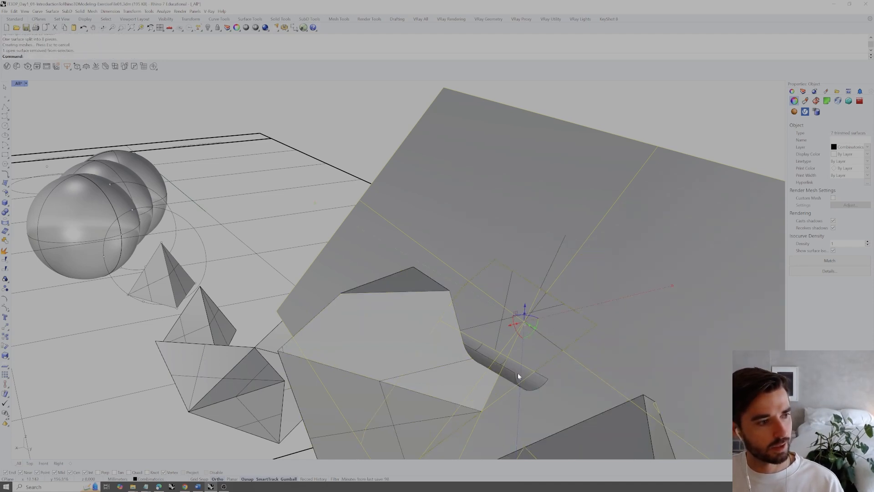
left_click(502, 386, "ctrl")
right_click_drag(507, 373, 495, 340)
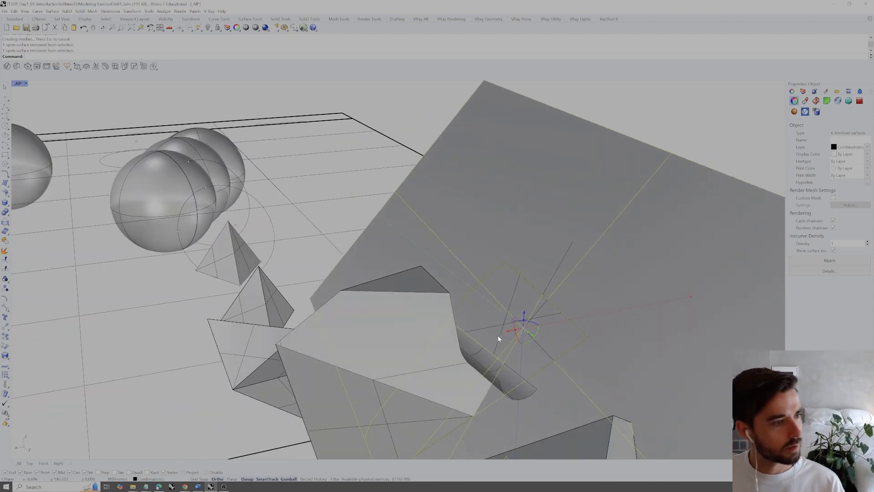
key("Delete")
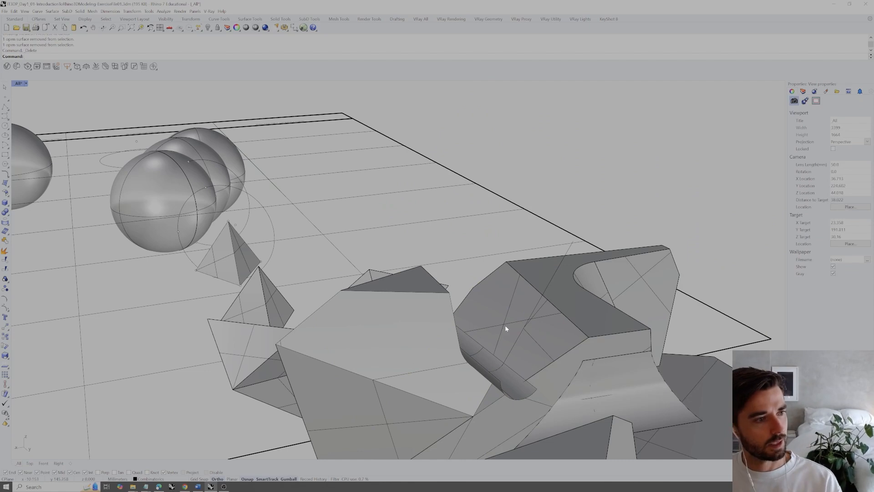
- Delete the surplus surface piece overlapping the solid's face beside the notch fillet
left_click(505, 324)
left_click(536, 338)
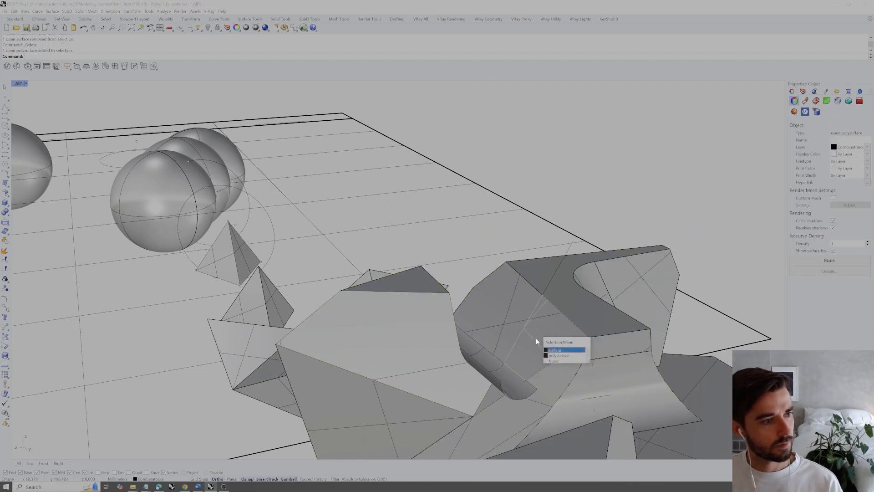
left_click(559, 349)
key("Delete")
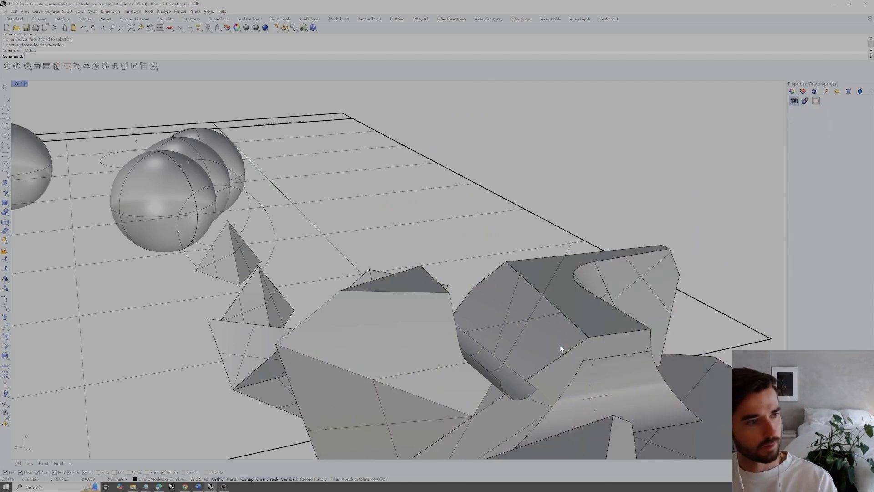
- Join the two trimmed surface pieces at the fillet's end into one open polysurface
scroll(534, 322, "up", 2)
left_click(537, 329)
scroll(536, 332, "down", 1)
mouse_move(536, 333)
right_mouse_down()
mouse_move(519, 326)
mouse_move(551, 325)
right_mouse_up()
left_click(513, 402)
right_click_drag(510, 388, 559, 349, "shift")
scroll(521, 363, "down", 10)
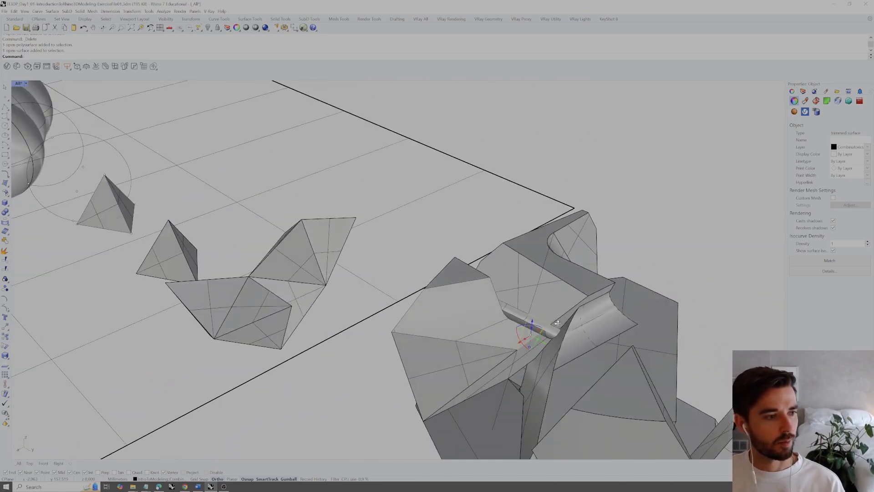
right_click_drag(558, 323, 515, 343)
left_click(493, 359)
scroll(496, 362, "up", 4)
left_click(533, 382, "shift")
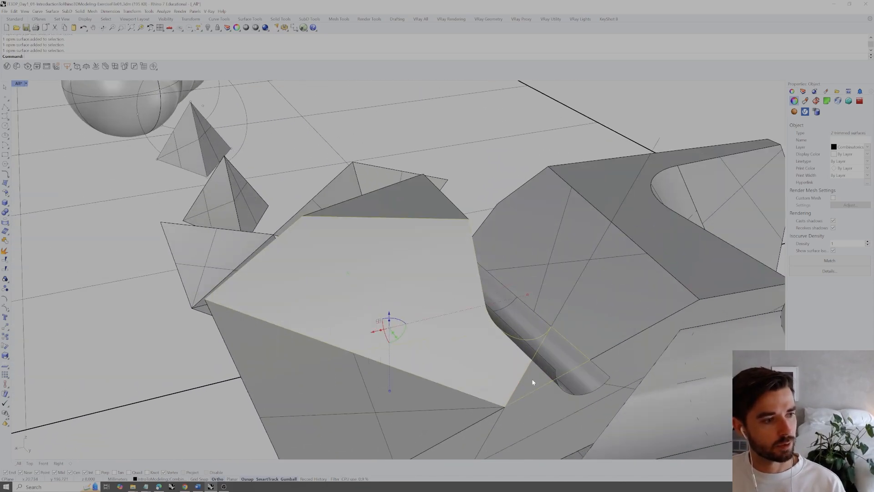
key("Return")
- Try to split the untrimmed fillet surface with the joined wall pieces and the adjacent solid as cutting objects
right_click_drag(530, 374, 519, 333)
left_click(516, 333)
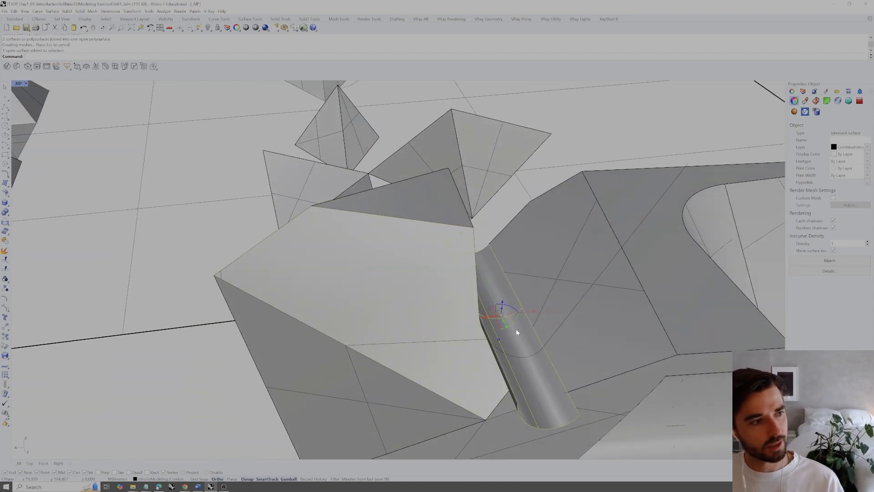
type("Split")
key("Return")
left_click(464, 349)
key("Return")
left_click(495, 351)
key("Return")
left_click(564, 332)
left_click(510, 358)
key("Return")
key("Escape")
- Create the intersection curves between the fillet surface and the adjoining notch wall pieces
right_click_drag(523, 372, 493, 361)
scroll(538, 335, "up", 8)
scroll(493, 361, "down", 6)
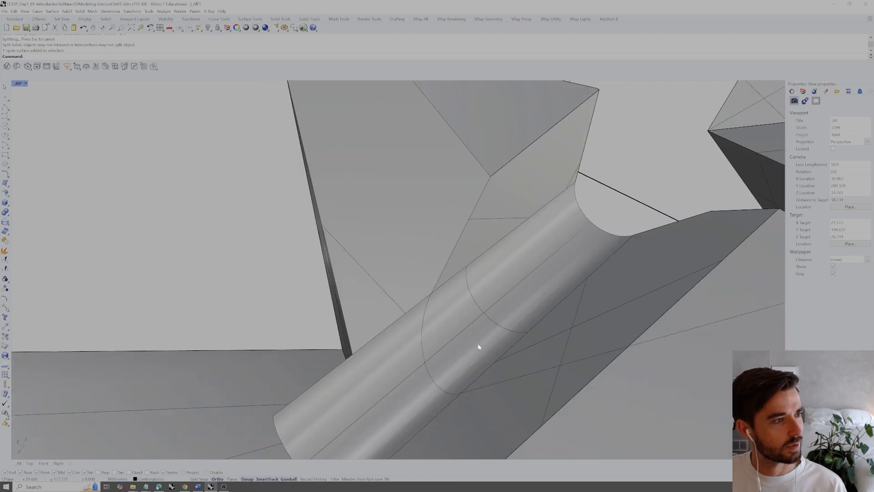
left_click(411, 365)
mouse_move(424, 350)
right_mouse_down()
mouse_move(415, 329)
mouse_move(422, 346)
right_mouse_up()
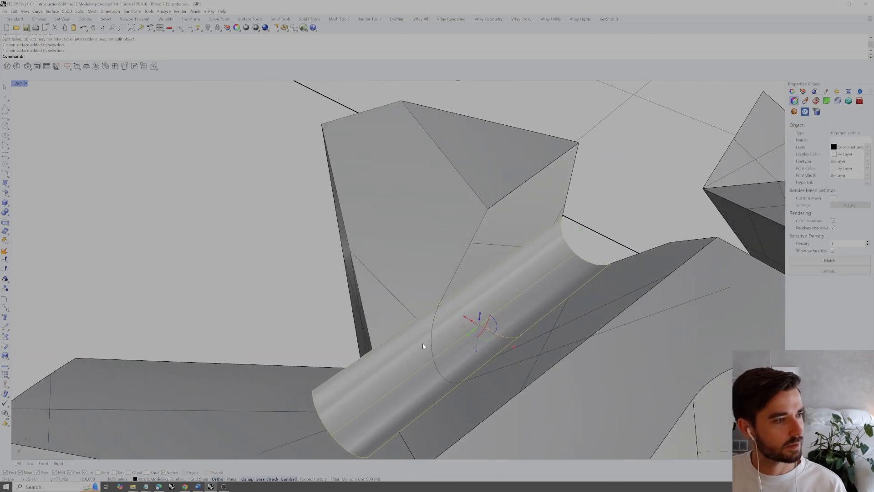
left_click(414, 308, "shift")
type("Intersect")
key("Return")
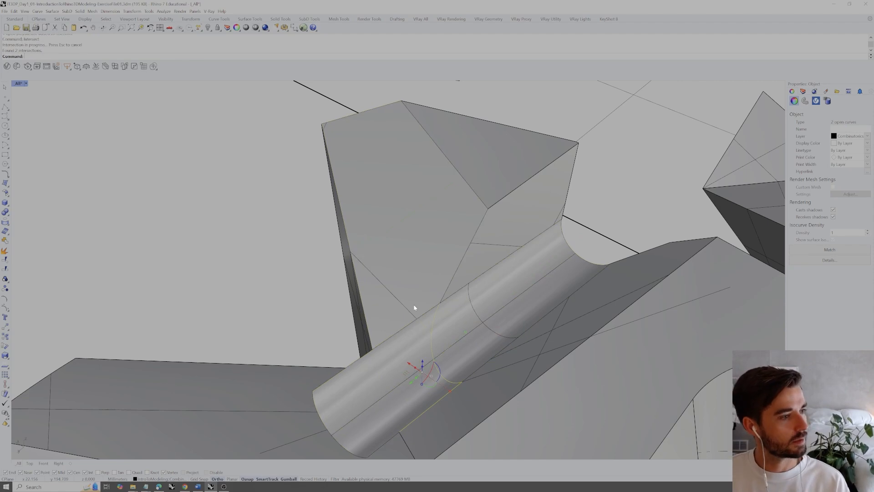
right_click_drag(414, 308, 483, 326)
key("Escape")
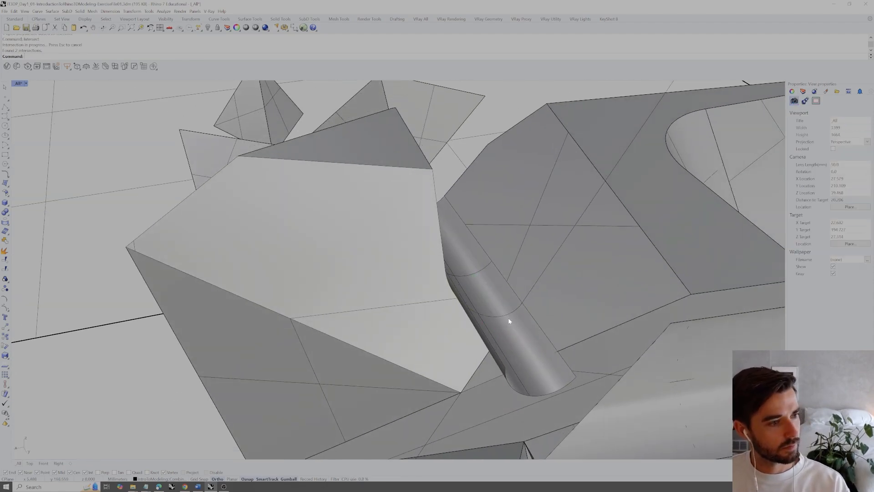
- Try again to split the fillet surface along its crossing with the notch wall, using single cutting objects
left_click(517, 306)
left_click(517, 320, "shift")
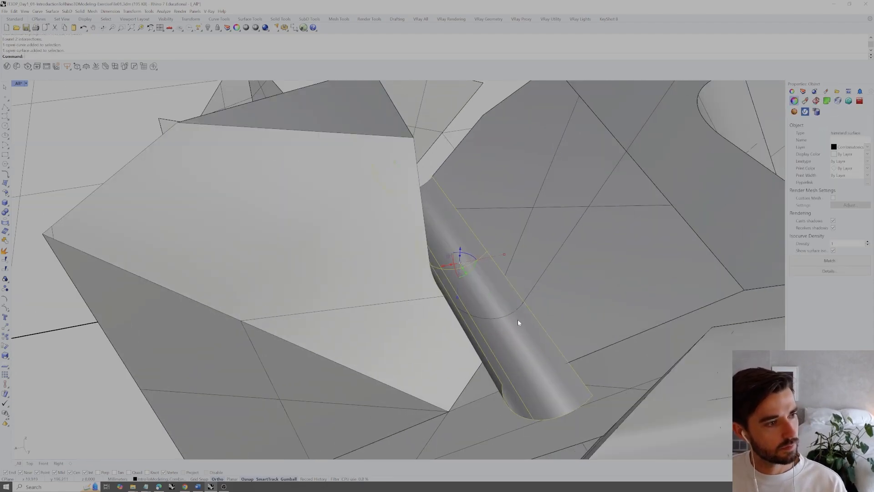
right_click_drag(518, 320, 507, 319)
key("Return")
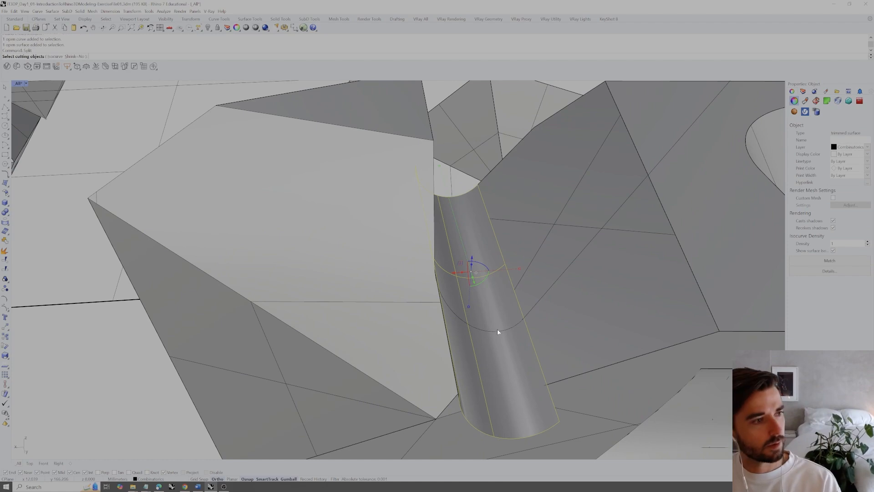
key("Return")
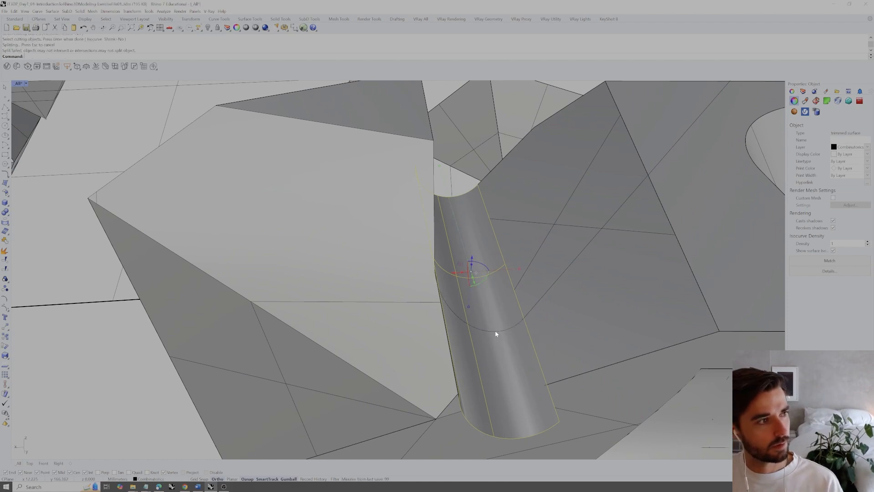
right_click_drag(490, 353, 447, 332)
key("Return")
left_click(442, 328)
key("Return")
key("Return")
scroll(438, 276, "up", 3)
scroll(436, 276, "up", 3)
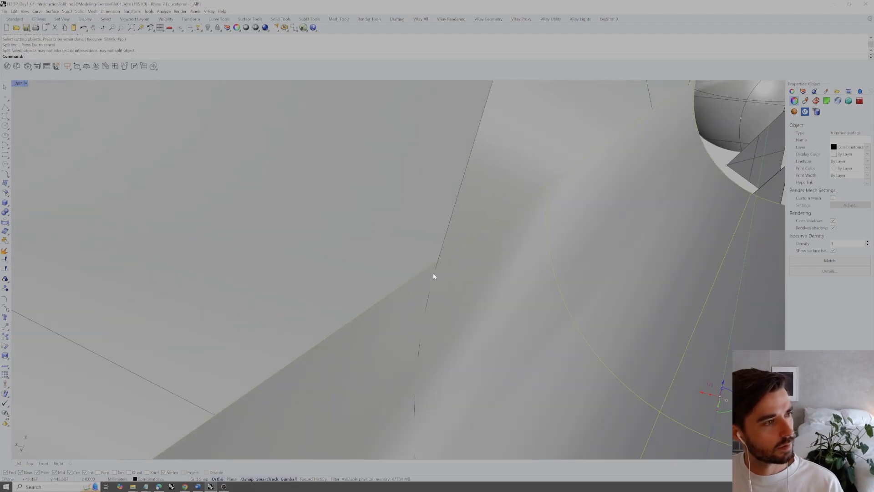
- Split the fillet surface using the edge geometry on both sides of the notch as cutting objects
key("Return")
left_click(437, 272)
scroll(439, 263, "down", 15)
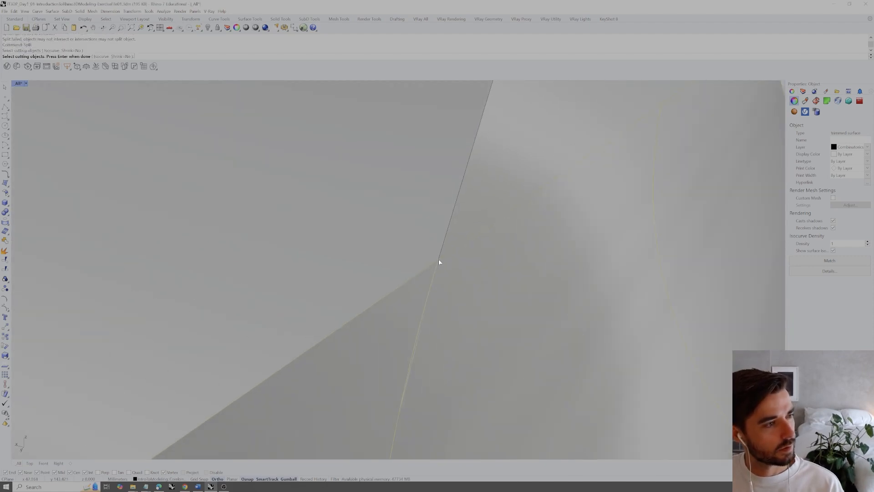
scroll(496, 341, "up", 10)
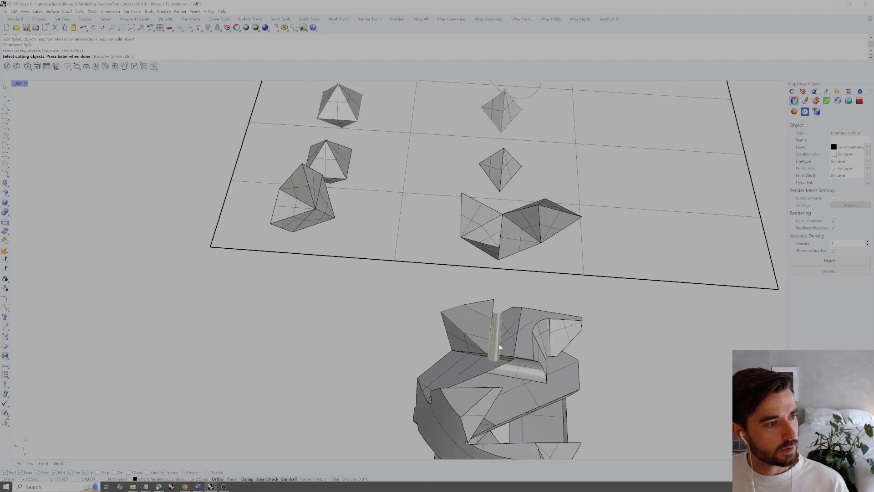
scroll(473, 322, "up", 5)
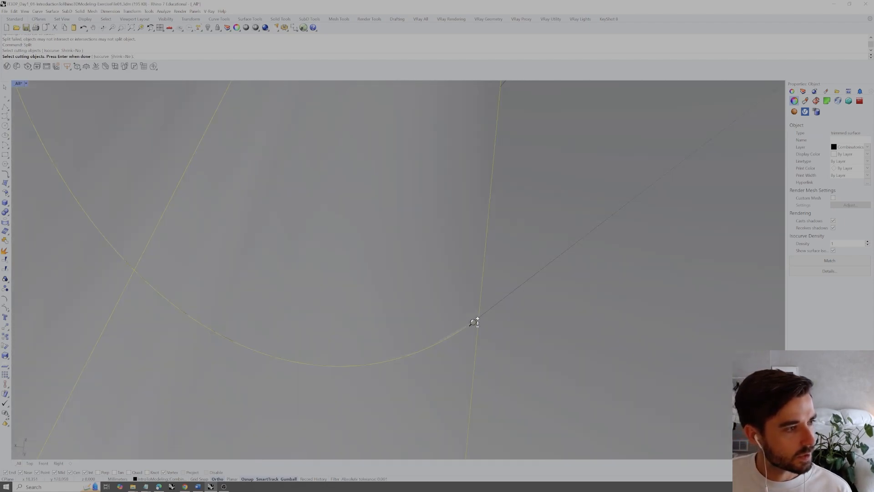
scroll(483, 324, "down", 5)
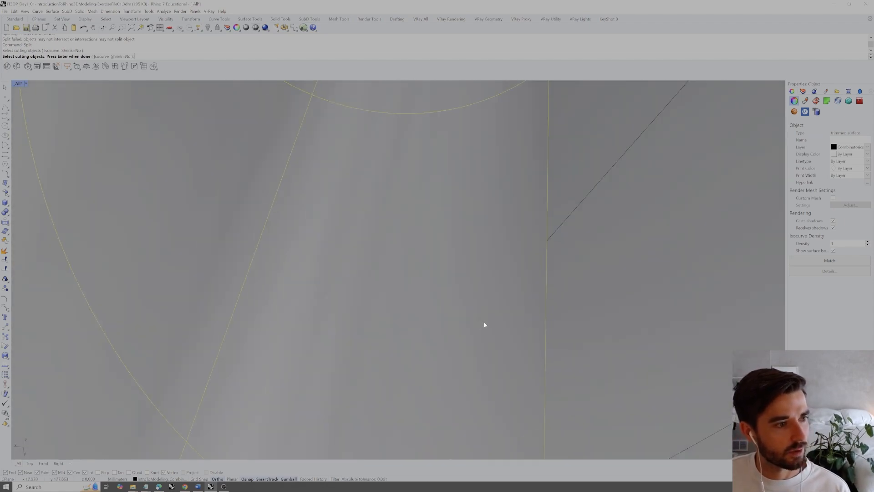
left_click(510, 370)
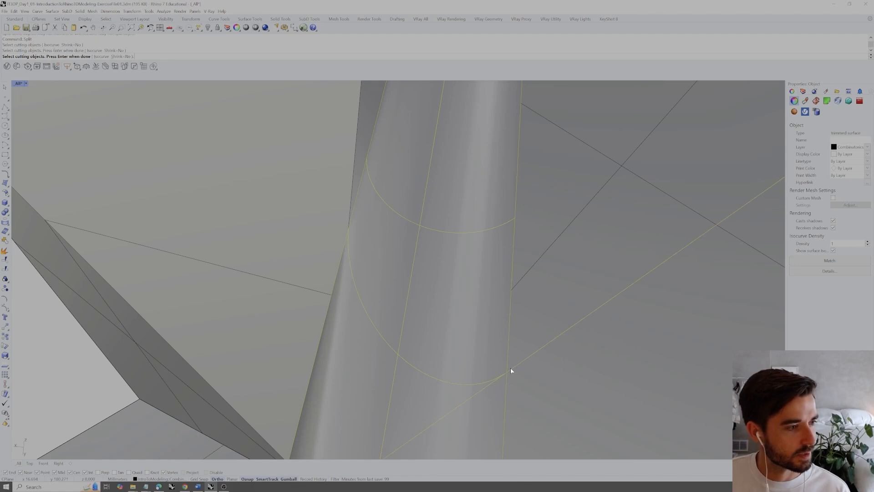
key("Return")
- Delete the surplus pieces of the split fillet surface that run past the notch wall, keeping the part inside the notch
scroll(453, 351, "down", 8)
scroll(474, 322, "up", 5)
left_click(473, 322)
type("zs")
key("Return")
right_click_drag(484, 302, 442, 258)
left_click(360, 208)
right_click_drag(362, 217, 412, 225)
left_click(407, 237)
left_click(313, 252)
left_click(404, 247)
left_click(319, 255)
left_click(399, 249)
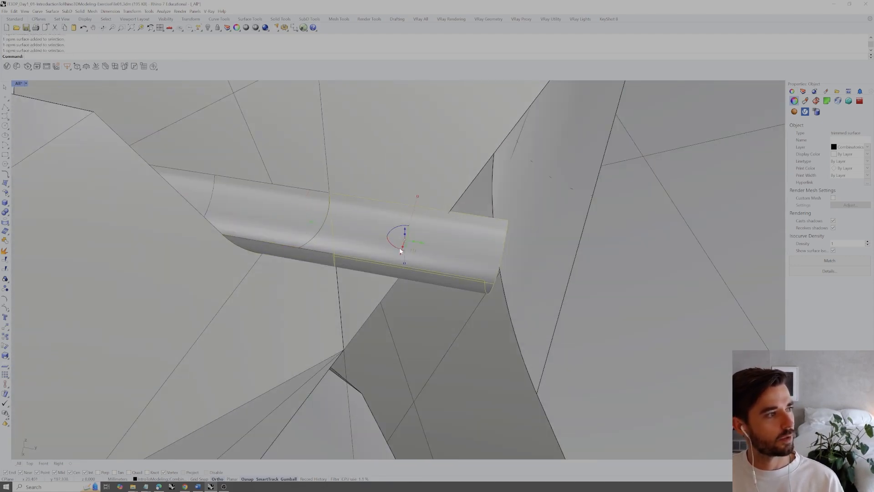
left_click(324, 257)
key("Delete")
left_click(361, 254)
key("Delete")
- Join the trimmed fillet surface with the polysurface of wall pieces at its end
right_click_drag(380, 250, 441, 275)
left_click(444, 251)
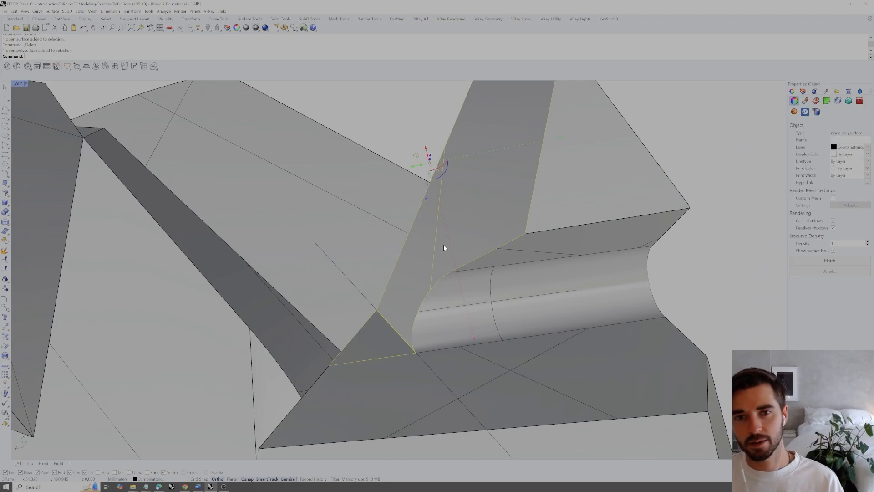
scroll(394, 324, "up", 11)
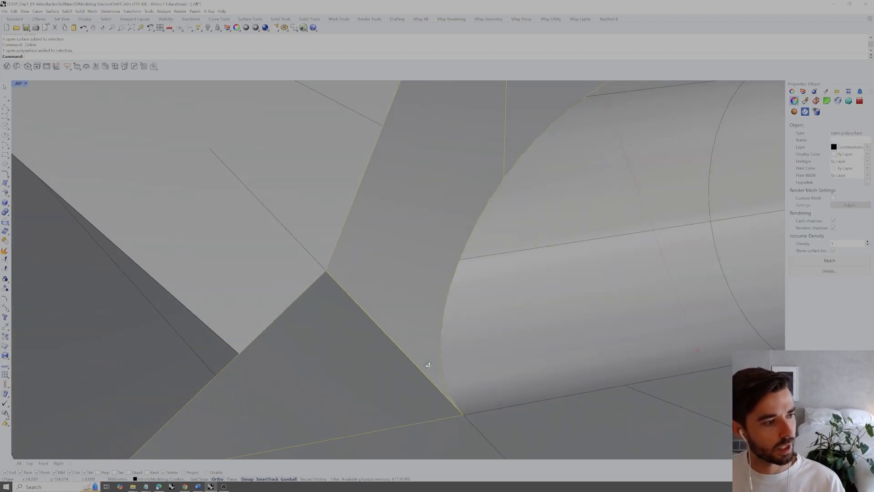
right_click_drag(427, 365, 486, 320)
left_click(487, 320, "shift")
scroll(487, 320, "down", 3)
key("Return")
- Join the fillet and wall polysurface with the open combined solid to close it
left_click(405, 304)
scroll(408, 300, "down", 6)
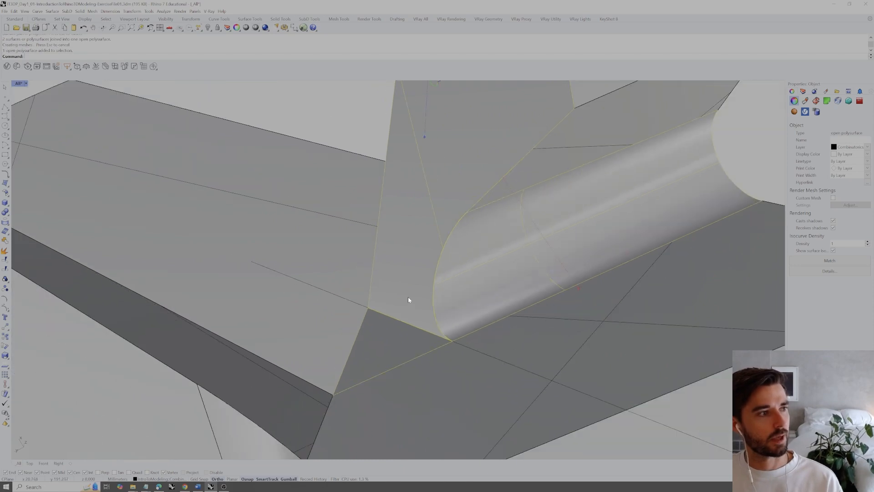
left_click(368, 127)
left_click(433, 183)
right_click_drag(433, 184, 451, 288)
left_click(517, 293)
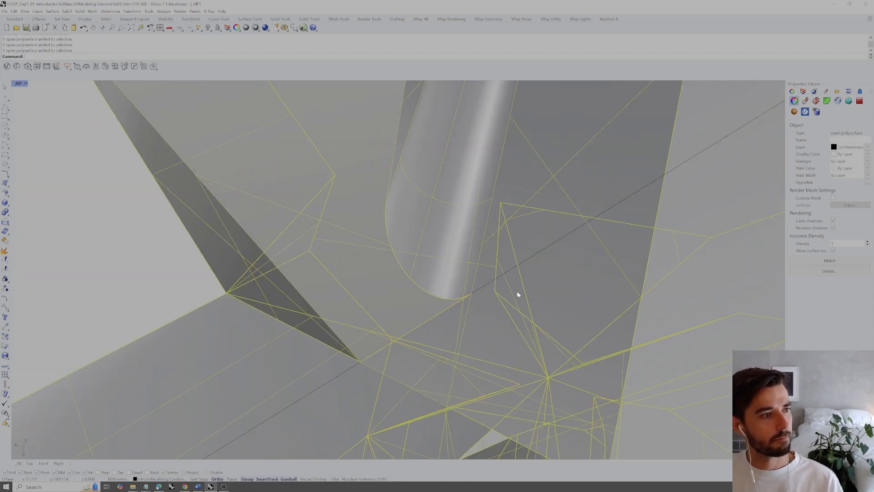
scroll(499, 311, "down", 5)
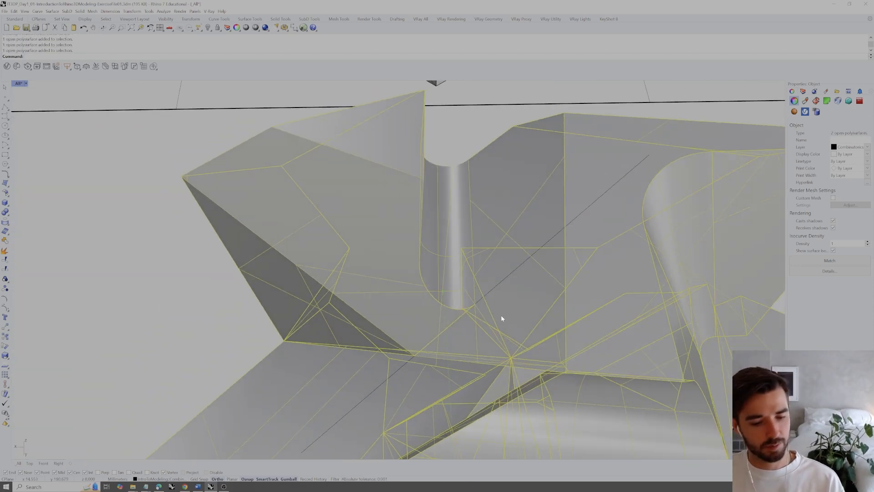
key("Return")
key("Escape")
left_click(519, 327)
key("Escape")
- Merge all coplanar faces of the closed combined solid around the repaired notch
right_click_drag(489, 346, 551, 296)
scroll(501, 305, "up", 5)
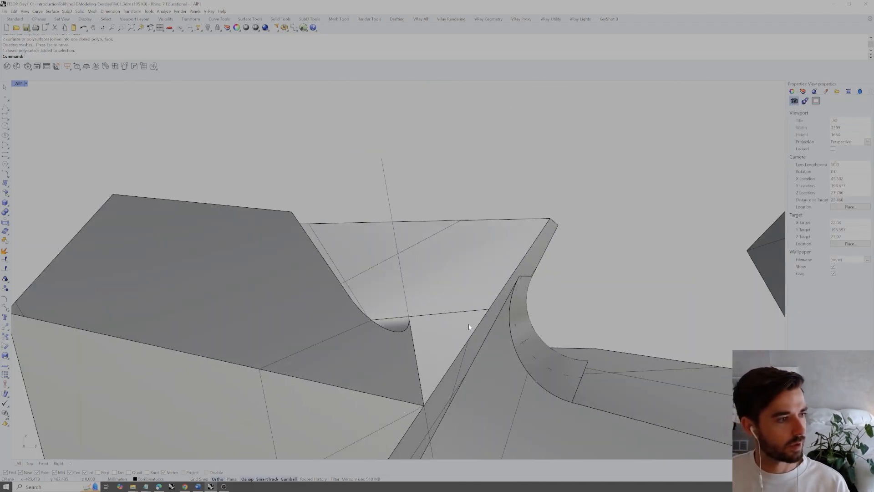
left_click(449, 321)
key("Escape")
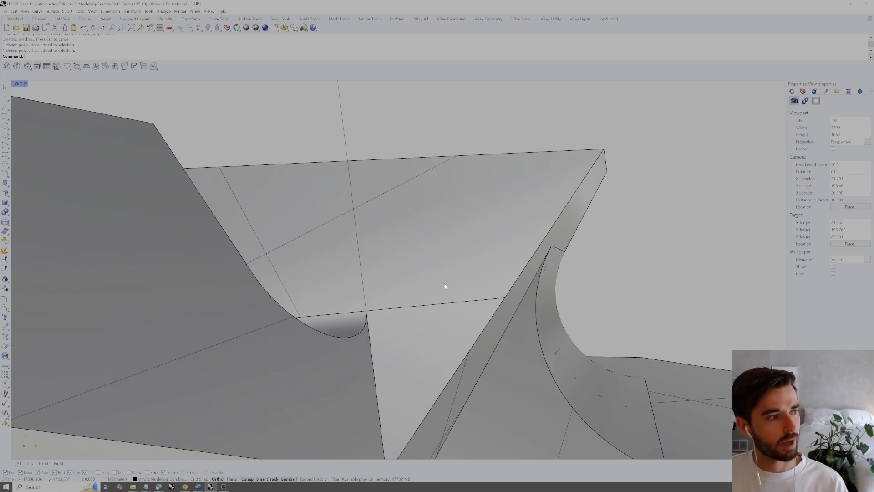
right_click_drag(451, 254, 452, 267)
left_click(513, 248)
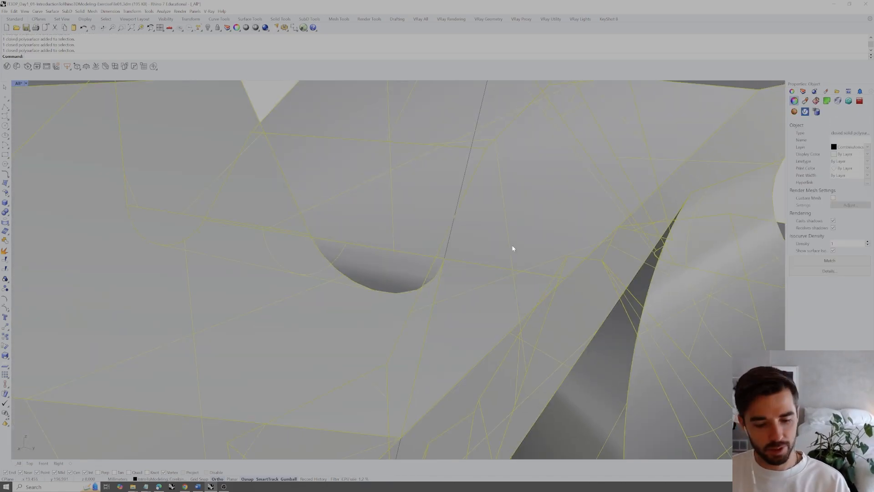
key("Return")
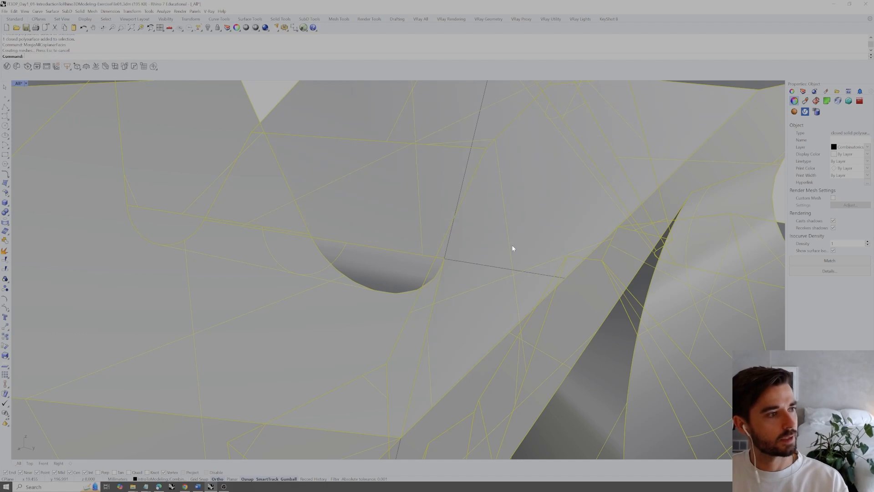
key("Escape")
- Delete the leftover construction curve crossing the notch wall
left_click(523, 274)
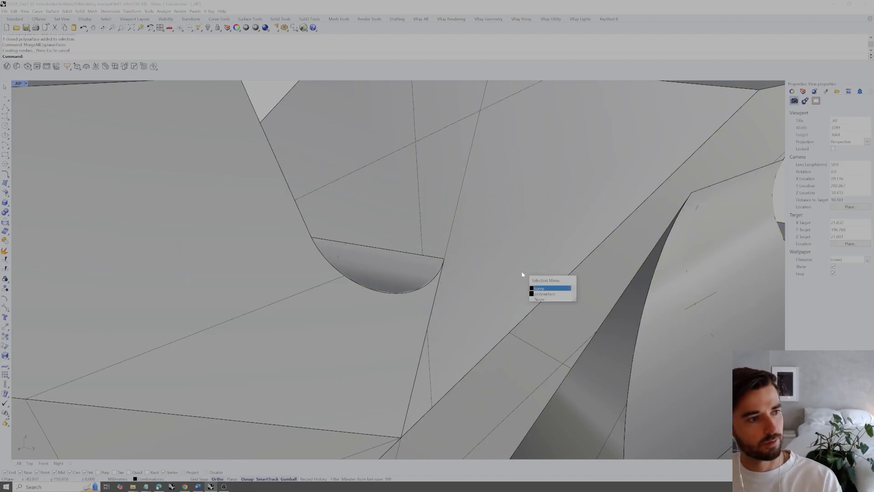
left_click(448, 239)
left_click(449, 239)
key("Delete")
- Examine the closed combined solid and its rebuilt notch fillet from several sides, fitting the whole solid in view
left_click(338, 259)
scroll(355, 250, "down", 5)
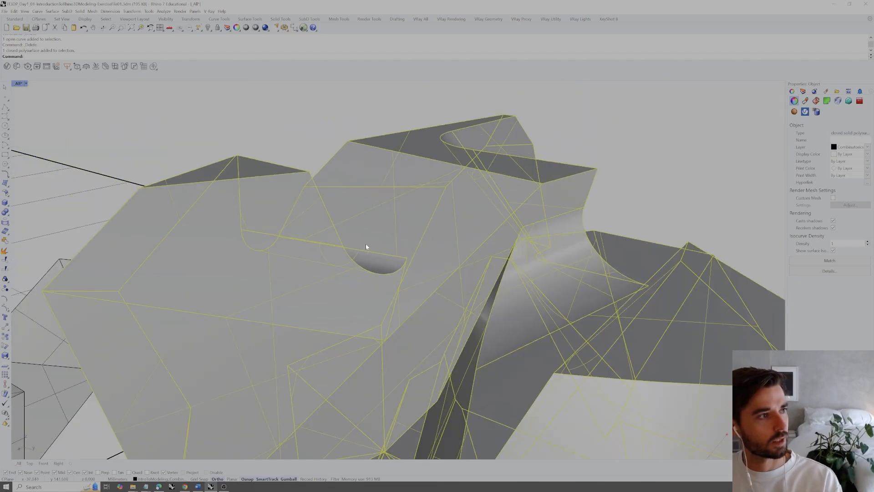
left_click(617, 148)
scroll(543, 180, "up", 10)
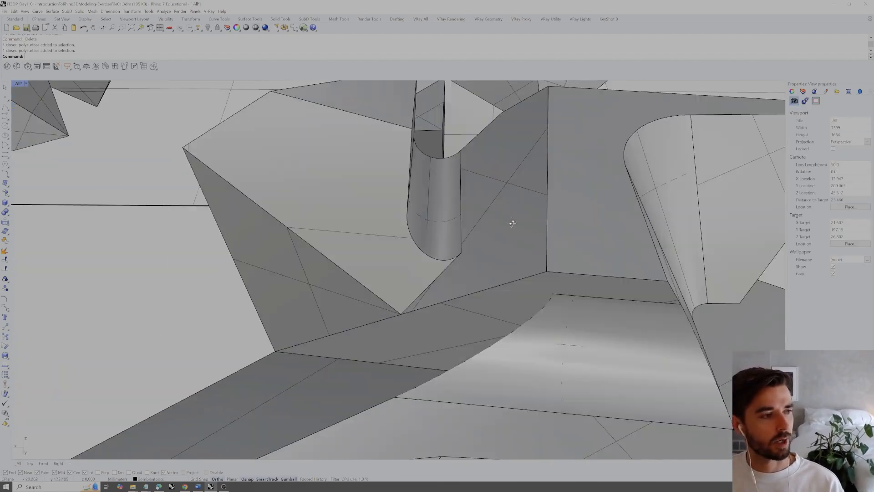
right_click_drag(512, 223, 460, 261)
scroll(388, 244, "down", 8)
right_click_drag(389, 244, 516, 222)
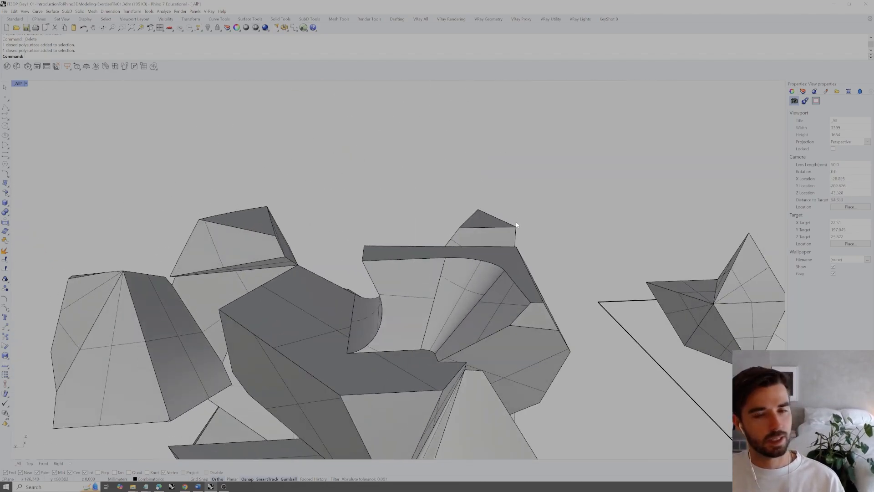
scroll(517, 223, "down", 4)
right_click_drag(466, 255, 490, 228, "shift")
right_click_drag(490, 228, 488, 245)
left_click(490, 253)
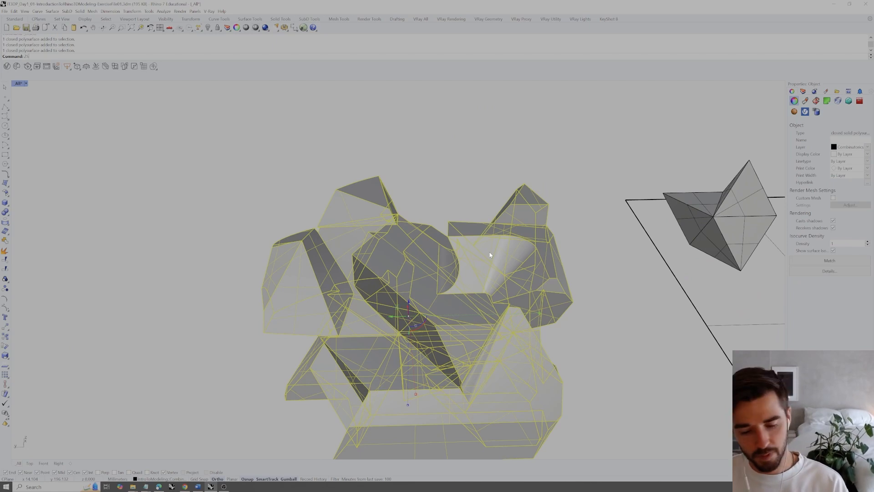
type("ZS")
key("Return")
key("Escape")
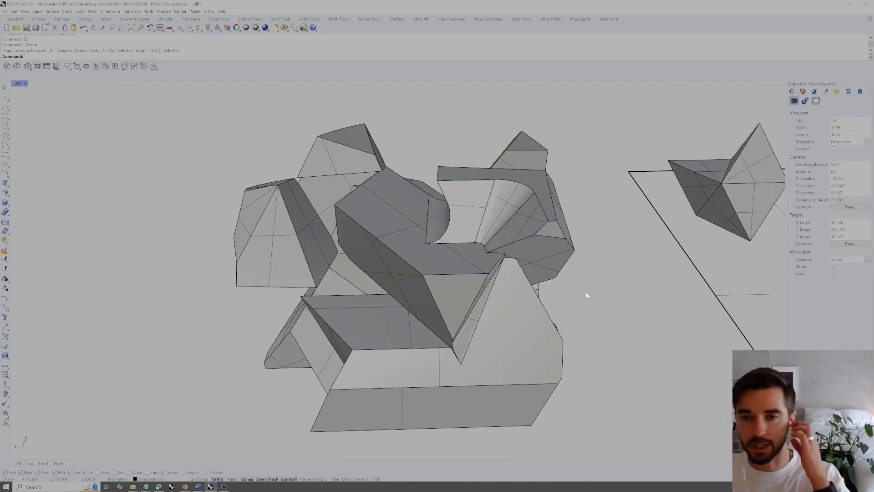
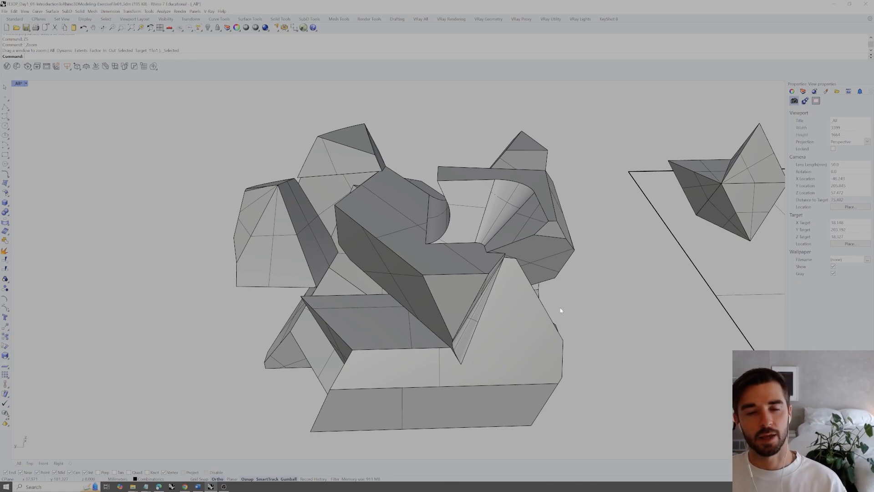
- Try to fillet an edge beside the rebuilt notch on the closed combined solid, and undo the attempt
right_click_drag(552, 292, 372, 234)
scroll(372, 234, "up", 7)
scroll(490, 304, "up", 3)
right_click_drag(369, 275, 483, 253, "shift")
left_click(503, 269)
key("Escape")
left_click(499, 261)
key("Escape")
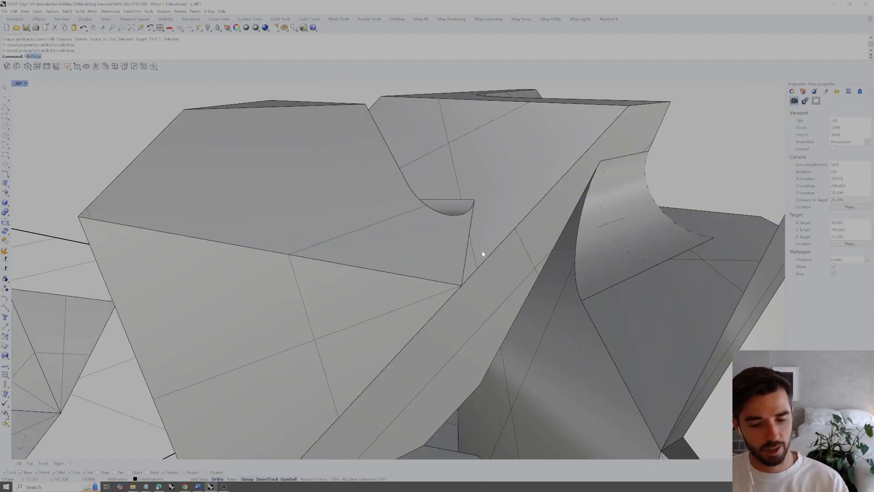
type("Edge")
key("Return")
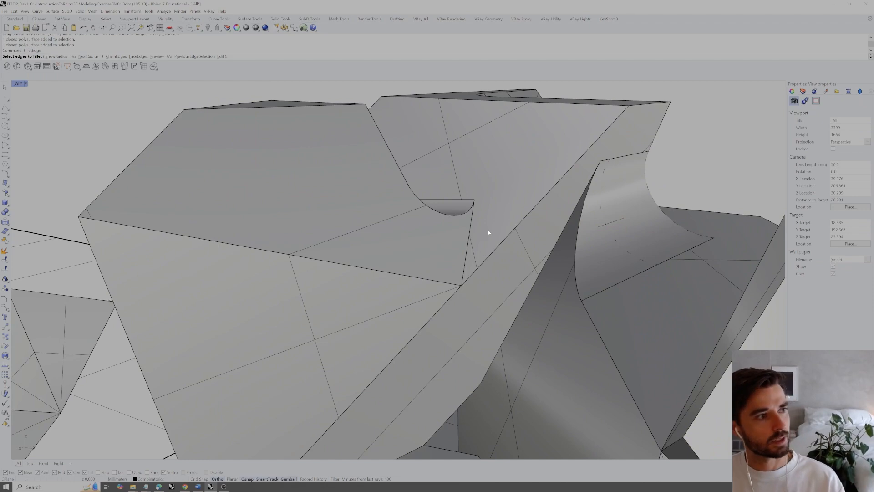
key("Return")
key("Return")
mouse_move(470, 231)
right_mouse_down()
mouse_move(493, 242)
mouse_move(497, 286)
mouse_move(485, 250)
right_mouse_up()
key("ctrl+z")
- Try to fillet the short edge running down from the end of the notch fillet
scroll(479, 277, "up", 4)
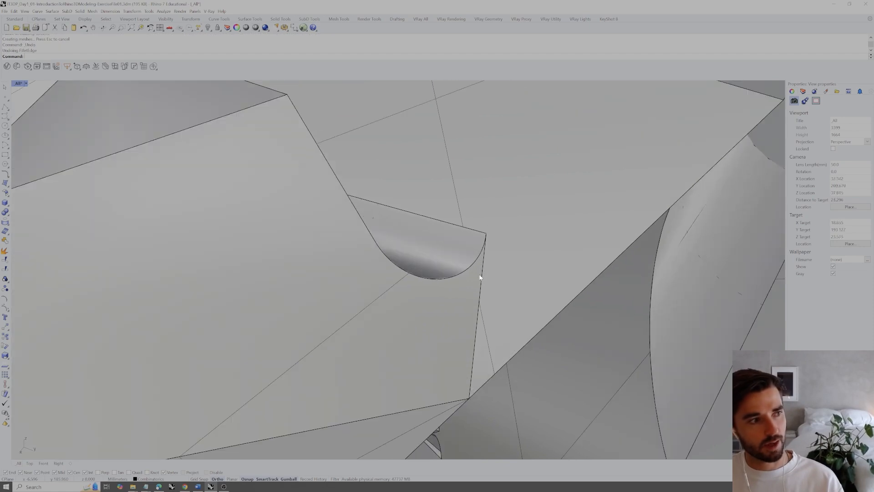
left_click(481, 283)
key("Return")
right_click_drag(481, 283, 533, 301)
left_click(541, 297)
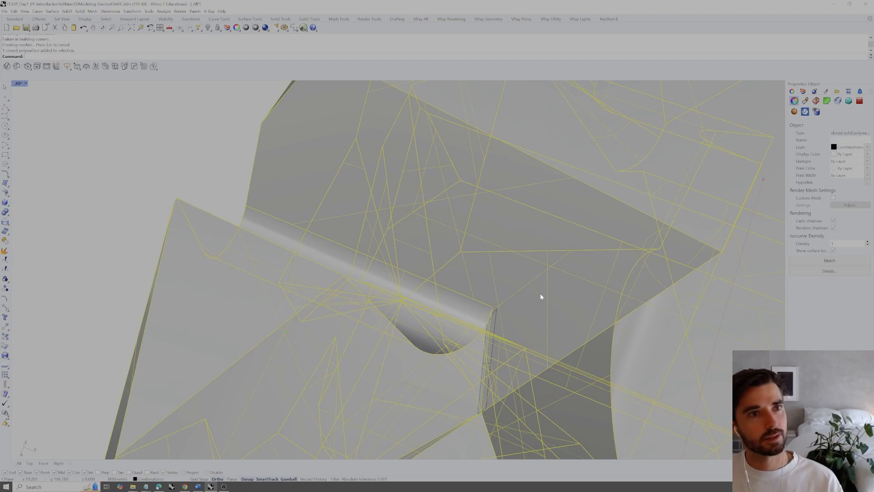
left_click(491, 322)
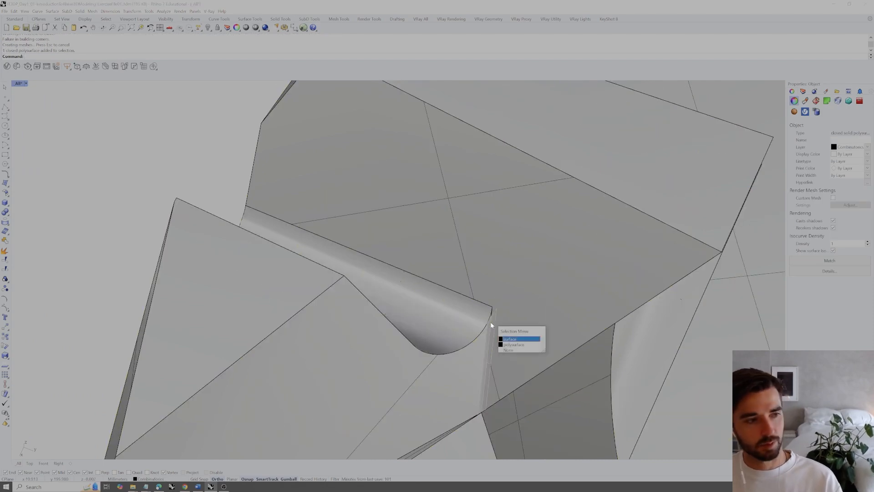
key("Escape")
scroll(495, 317, "down", 9)
left_click(502, 303)
left_click(665, 184)
- Try to fillet the long sloping edge of the wall next to the notch, and undo it
right_click_drag(569, 296, 500, 302)
right_click(499, 287)
left_click(499, 286)
right_click(500, 286)
right_click(499, 285)
scroll(506, 266, "up", 3)
right_click_drag(505, 266, 536, 246)
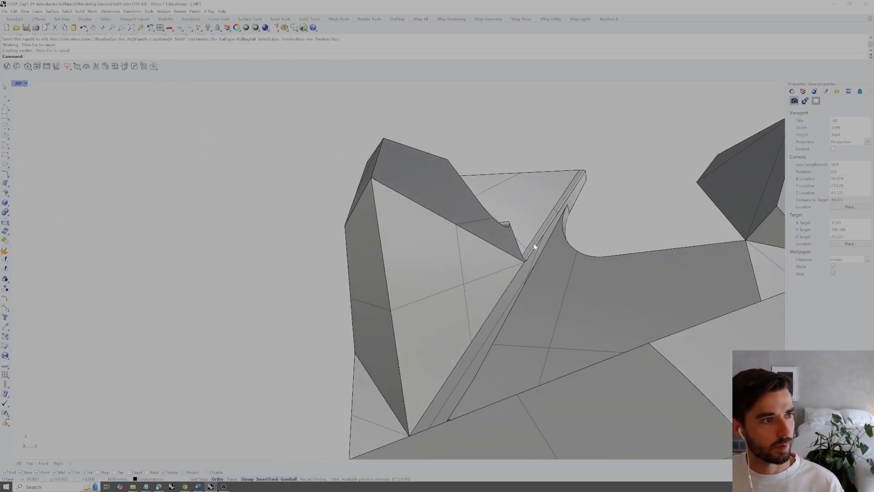
left_click(535, 246)
left_click(618, 190)
right_click_drag(617, 190, 521, 256)
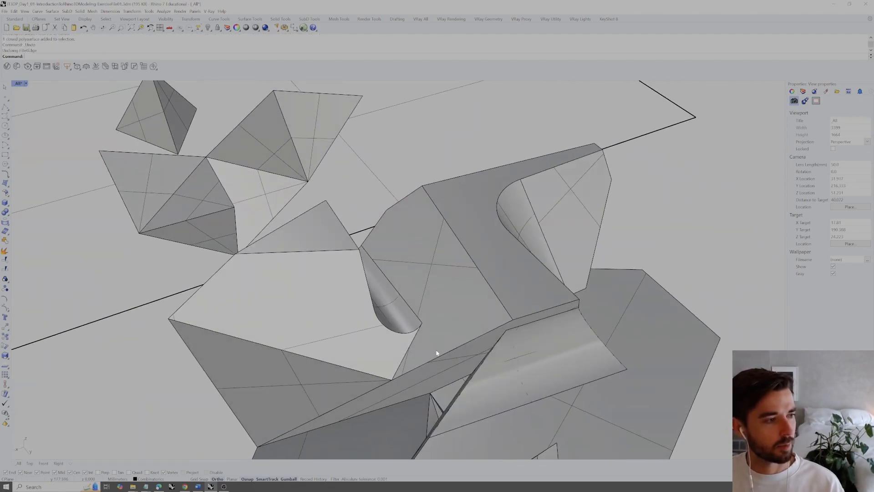
- Repeat the fillet attempt on the long sloping wall edge from a closer view, and undo it
scroll(436, 353, "up", 3)
key("Return")
left_click(438, 363)
key("Return")
key("Return")
key("ctrl+z")
- Try the fillet on the long sloping wall edge with a radius of 1, and undo it
key("Return")
type("1")
key("Return")
left_click(439, 362)
key("Return")
key("Return")
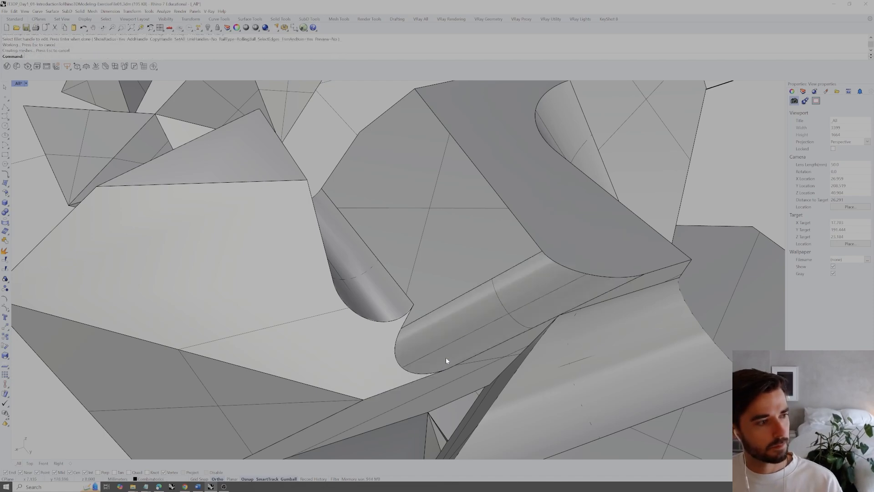
right_click_drag(446, 357, 424, 326)
key("ctrl+z")
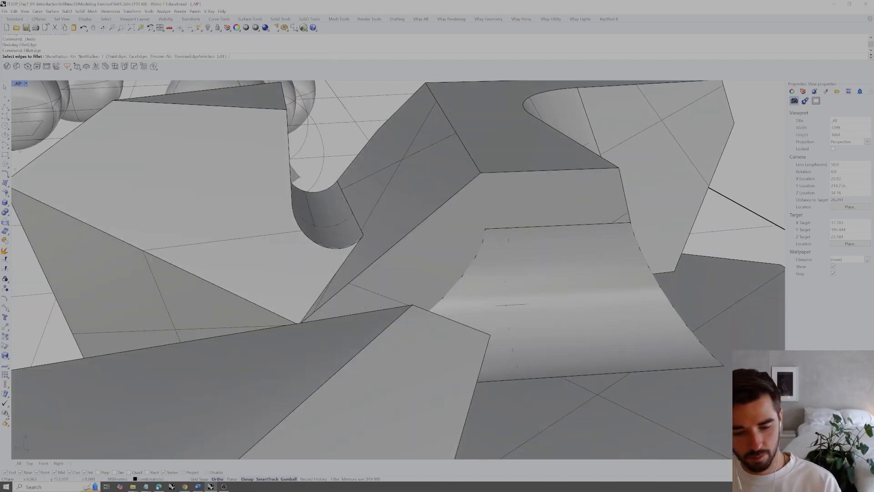
- Fillet the long sloping edge of the wall next to the notch
right_click_drag(416, 297, 486, 273)
left_click(420, 291)
key("Return")
key("Return")
scroll(420, 291, "down", 6)
right_click_drag(390, 272, 537, 269)
scroll(422, 255, "down", 4)
right_click_drag(538, 268, 454, 330, "shift")
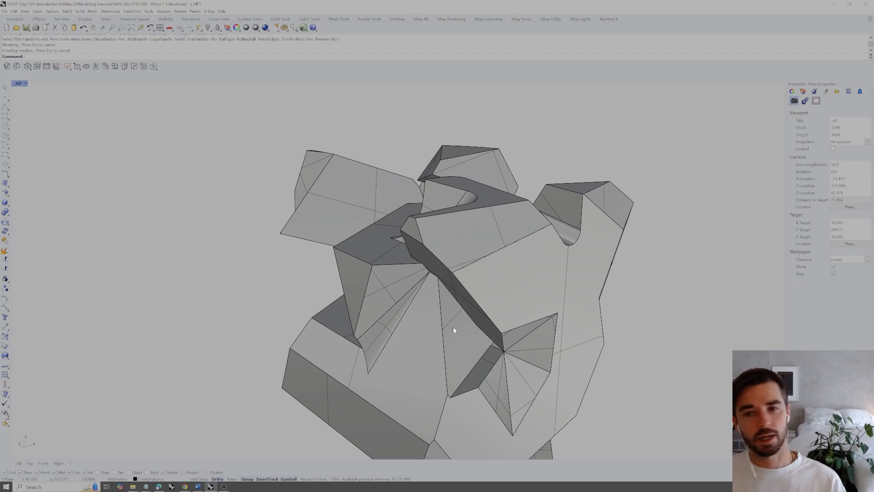
- Extract the two small faces at the corner beside the large curved face and delete them
right_click_drag(453, 329, 414, 311)
scroll(455, 273, "up", 5)
left_click(453, 292)
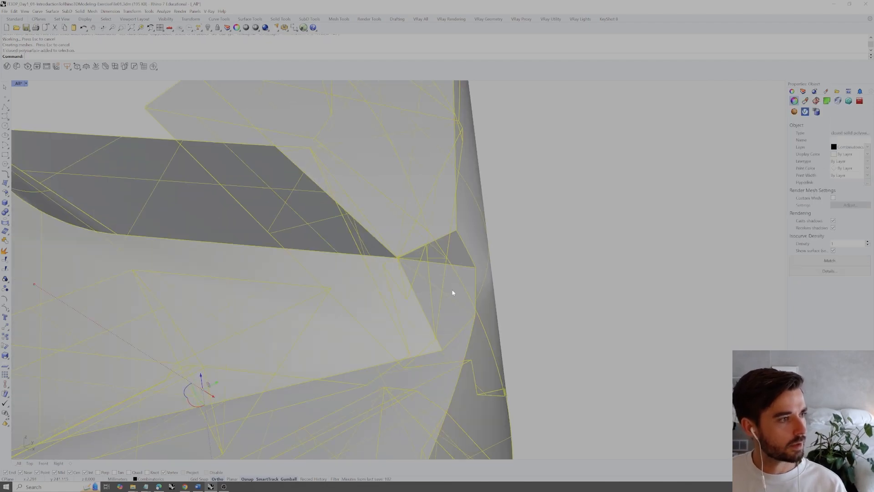
left_click(539, 280)
right_click_drag(539, 280, 436, 251)
scroll(410, 293, "down", 5)
scroll(436, 251, "up", 5)
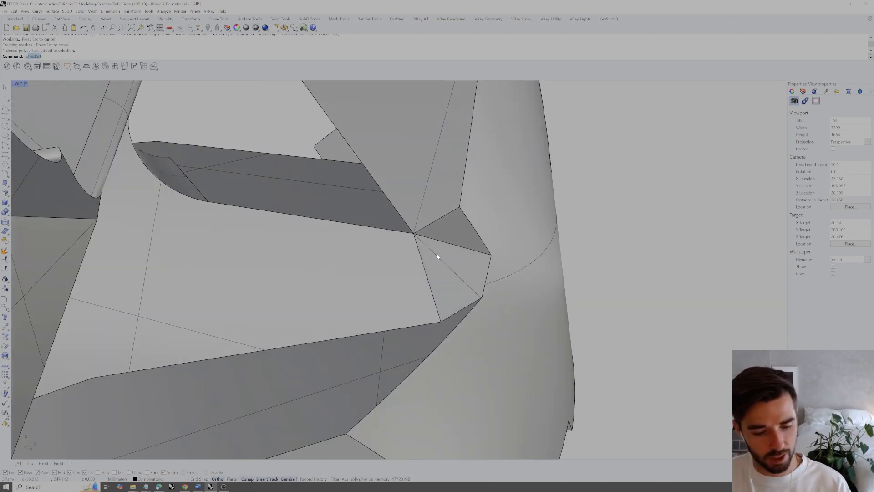
type("Extract")
key("Return")
left_click(436, 276)
left_click(455, 234)
key("Return")
key("Delete")
- Extract the large flat wall and the face below it, both bordering the opened corner, from the solid
scroll(455, 236, "down", 4)
right_click_drag(455, 237, 484, 323)
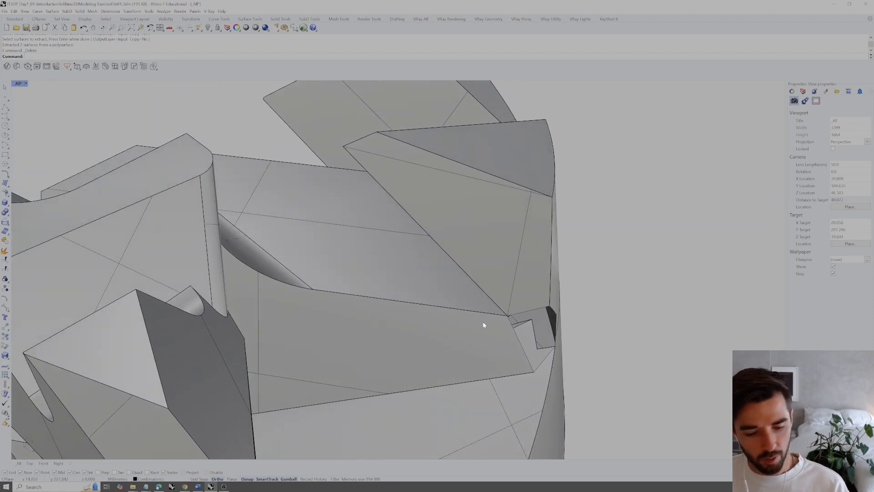
left_click(487, 338)
right_click(487, 338)
right_click_drag(487, 337, 469, 312)
right_click(450, 363)
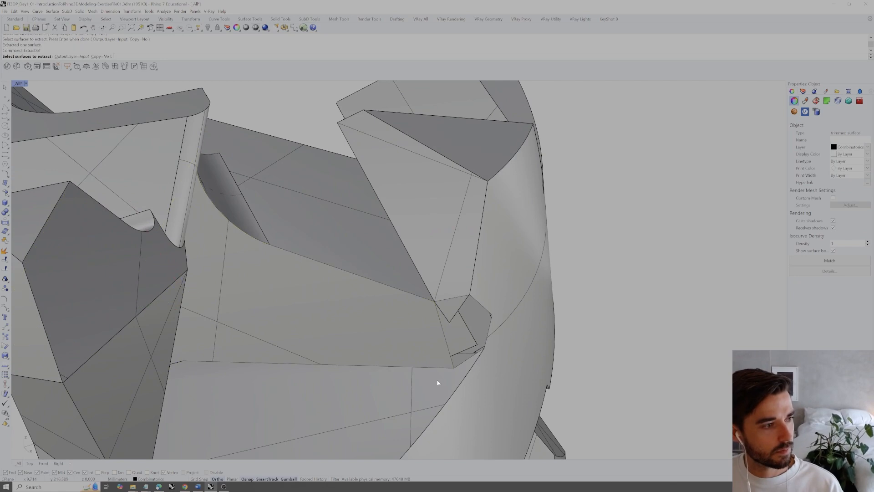
left_click(438, 383)
right_click(438, 383)
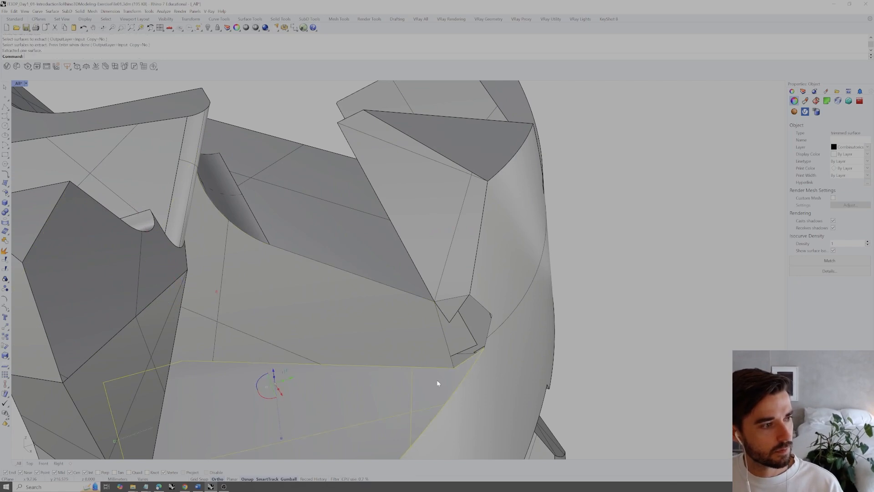
right_click_drag(484, 295, 504, 287)
- Extract two more faces adjoining the opened corner as separate surfaces
left_click(622, 254)
right_click_drag(622, 254, 530, 250)
right_click(530, 250)
left_click(517, 247)
right_click(517, 247)
key("Escape")
right_click(448, 233)
left_click(444, 230)
right_click(444, 231)
key("Escape")
- Untrim the outer edges of the extracted flat and curved surfaces around the opened corner
right_click_drag(609, 244, 581, 275)
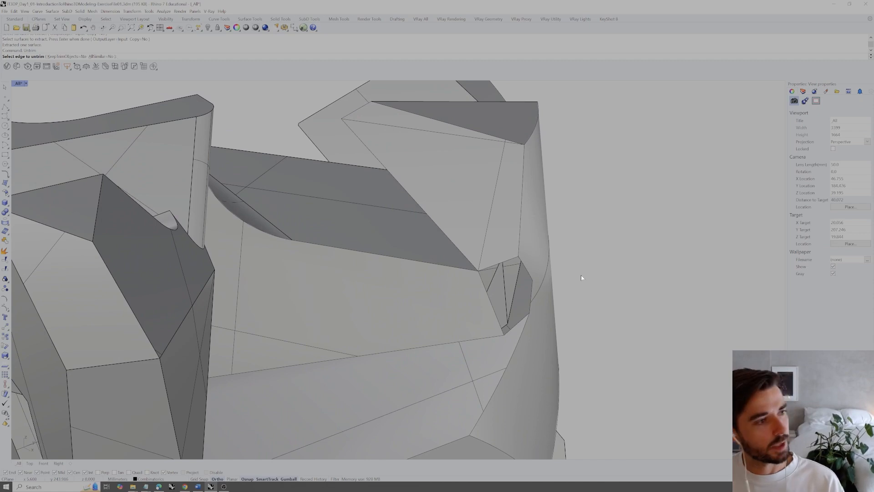
left_click(489, 305)
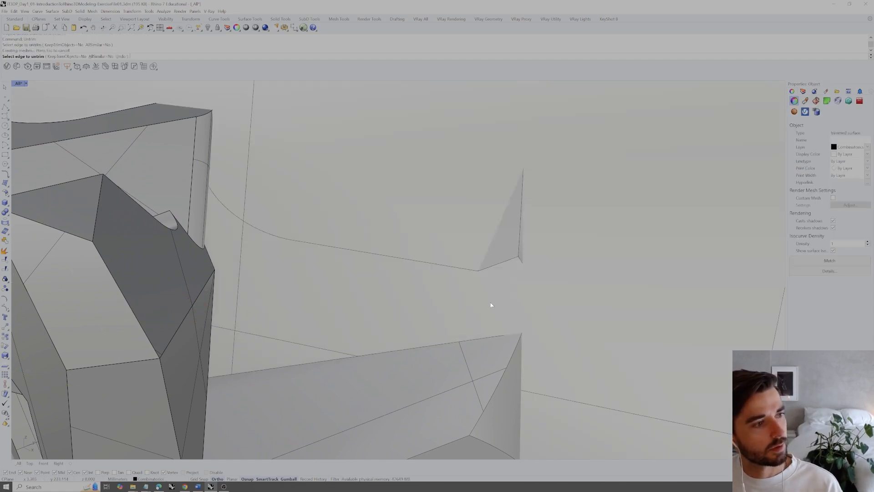
scroll(491, 305, "down", 9)
mouse_move(491, 305)
right_mouse_down()
mouse_move(444, 293)
mouse_move(506, 310)
right_mouse_up()
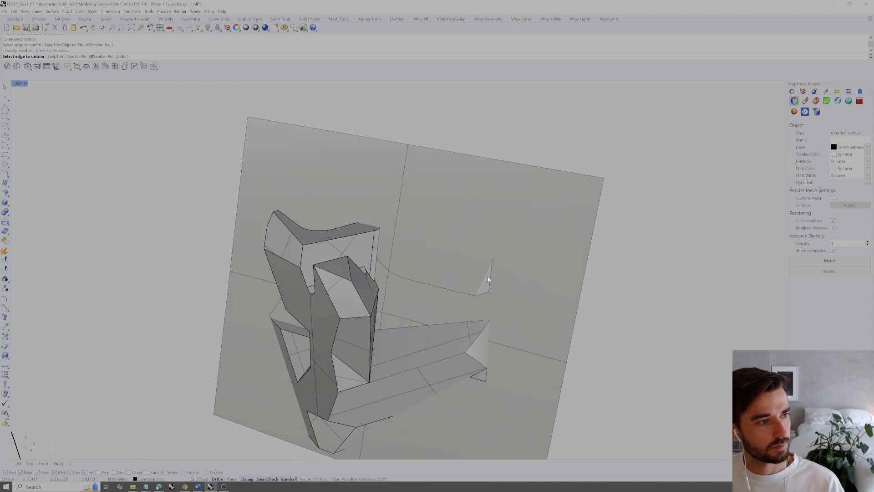
scroll(488, 278, "up", 2)
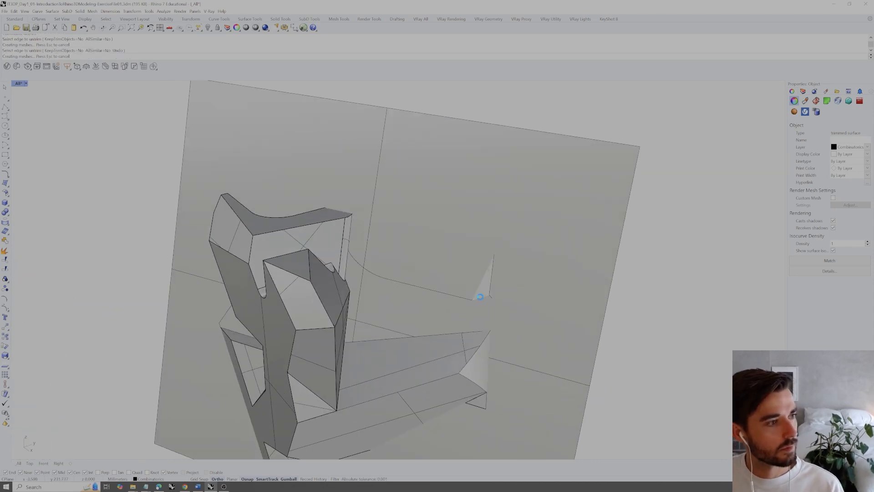
right_click_drag(494, 297, 380, 259)
left_click(329, 234)
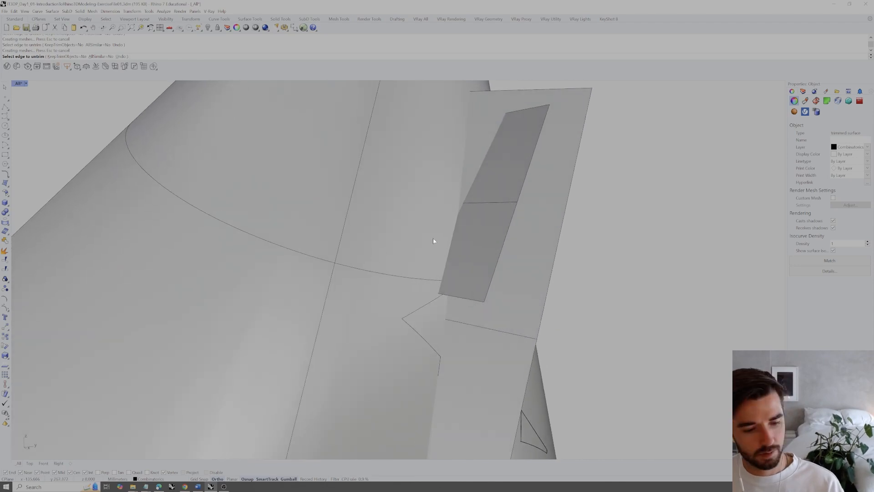
key("Escape")
- Split the untrimmed curved surface using the intersecting flat surfaces as cutting objects
right_click_drag(449, 231, 395, 245)
scroll(499, 223, "down", 6)
left_click(445, 222)
key("Return")
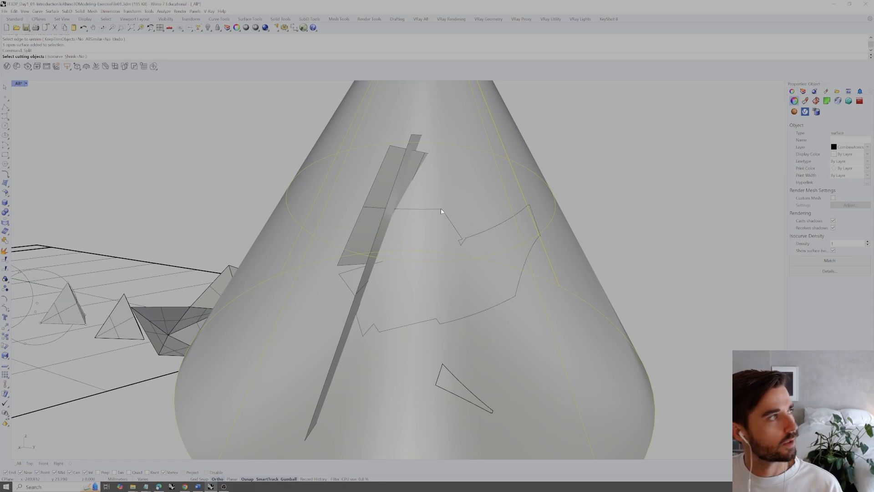
left_click(441, 210)
right_click_drag(442, 214, 350, 233)
left_click(355, 190)
right_click_drag(355, 188, 366, 182)
left_click(397, 167)
key("Return")
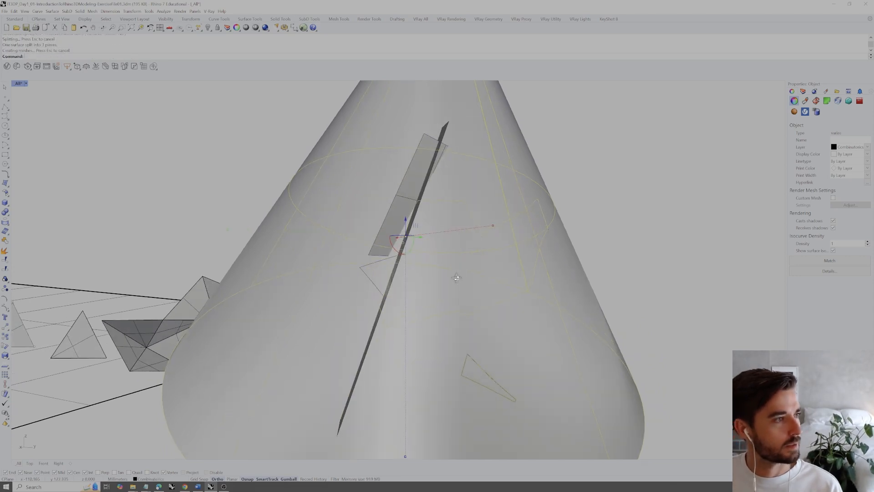
- Split the small flat surface using the curved surface and the neighbouring flat surface as cutting objects
left_click(431, 266, "ctrl")
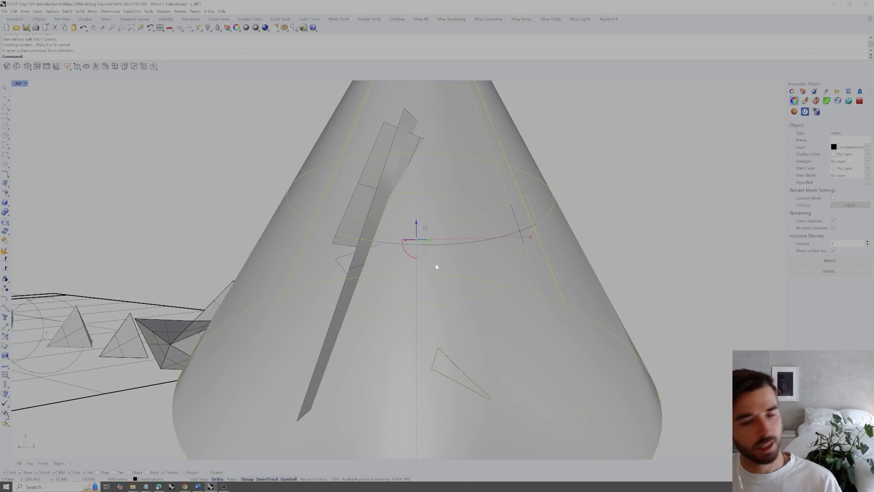
right_click_drag(436, 267, 437, 258)
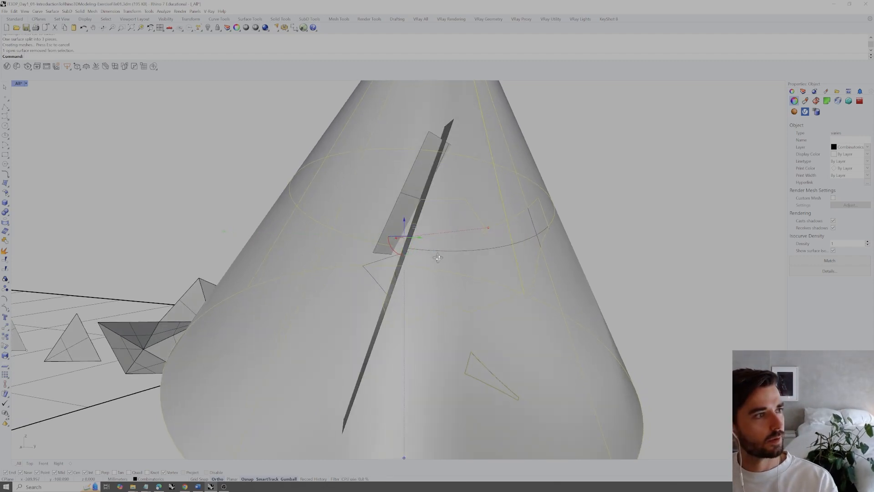
scroll(406, 234, "up", 4)
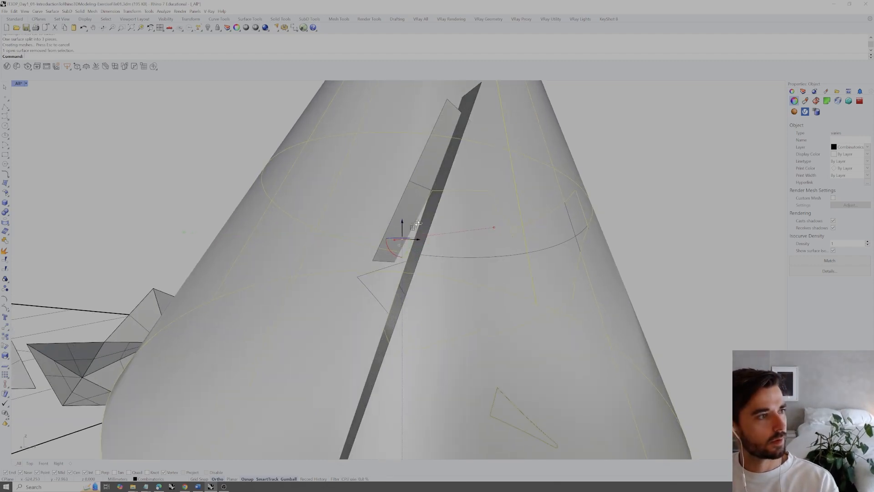
right_click_drag(626, 217, 600, 233)
right_click_drag(548, 247, 651, 195)
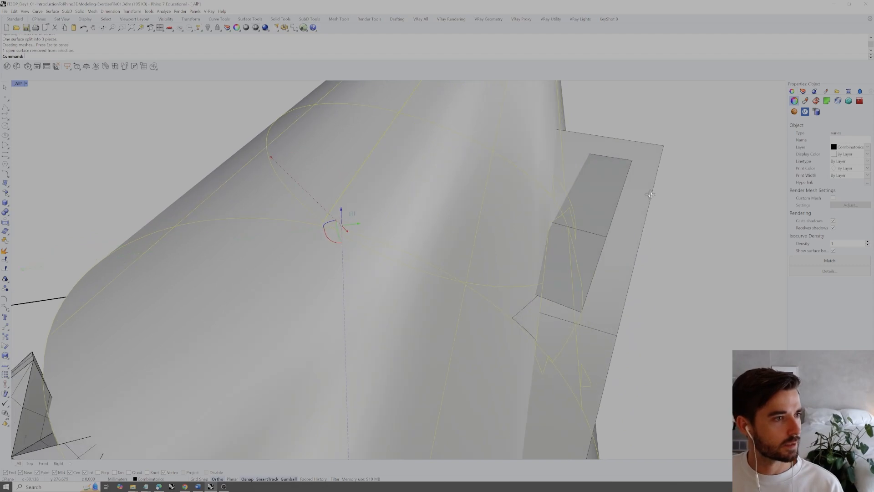
left_click(672, 200)
left_click(598, 215)
right_click_drag(598, 215, 591, 216)
type("Split")
key("Return")
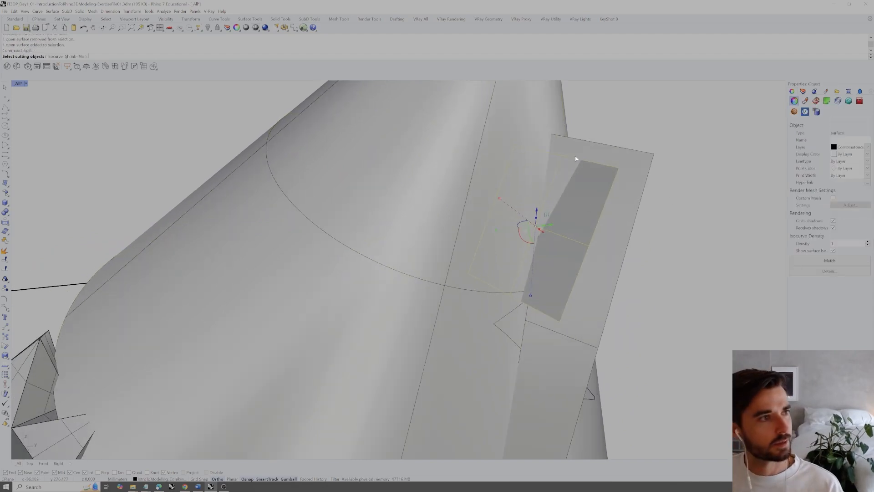
left_click(563, 123)
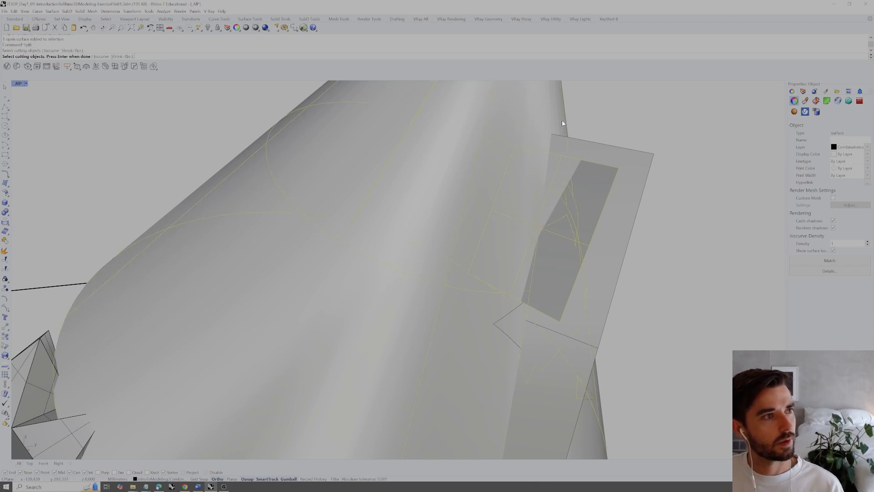
left_click(583, 149)
key("Return")
- Delete the surplus flat and curved surface pieces extending beyond the corner
left_click(625, 169)
scroll(626, 170, "down", 4)
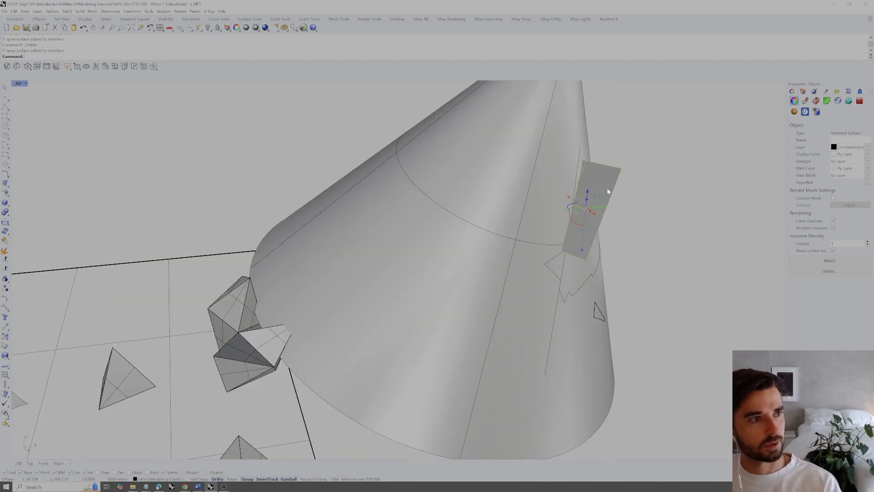
key("Delete")
left_click(595, 181)
scroll(596, 181, "up", 4)
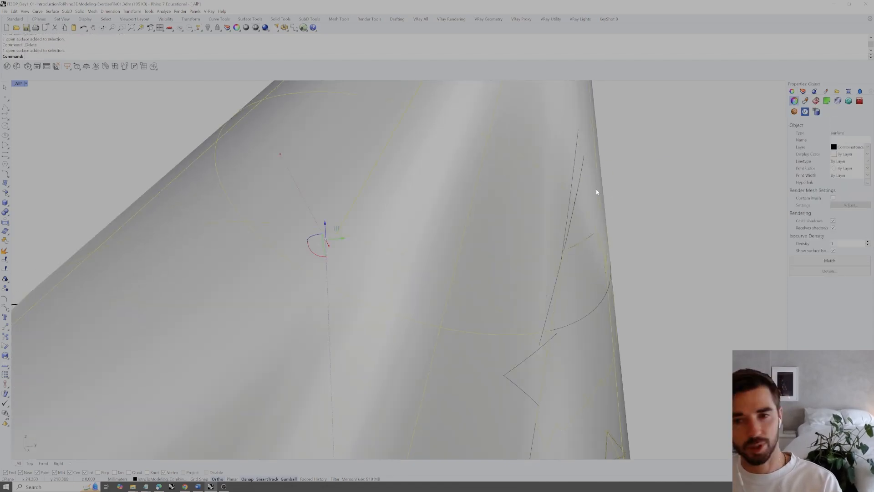
key("Delete")
- Examine the remaining surfaces around the corner and how they meet the open solid
scroll(596, 189, "down", 5)
right_click_drag(587, 203, 510, 239)
left_click(606, 326)
right_click_drag(606, 326, 533, 275)
left_click(507, 285)
left_click(435, 270)
left_click(513, 287)
scroll(496, 321, "down", 7)
left_click(677, 327)
scroll(506, 355, "up", 4)
right_click_drag(506, 355, 476, 333)
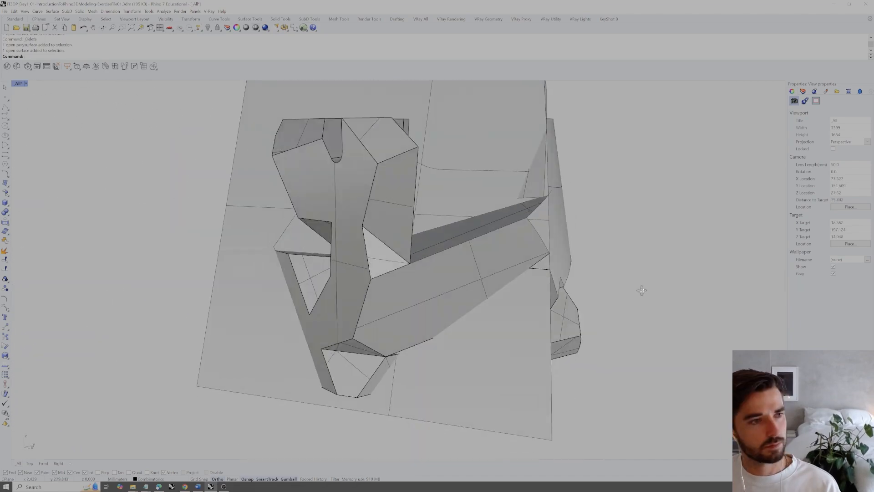
- Undo the deletions, splits and untrims made to the extracted corner surfaces
right_click_drag(641, 290, 463, 238)
key("ctrl+z")
key("ctrl+z")
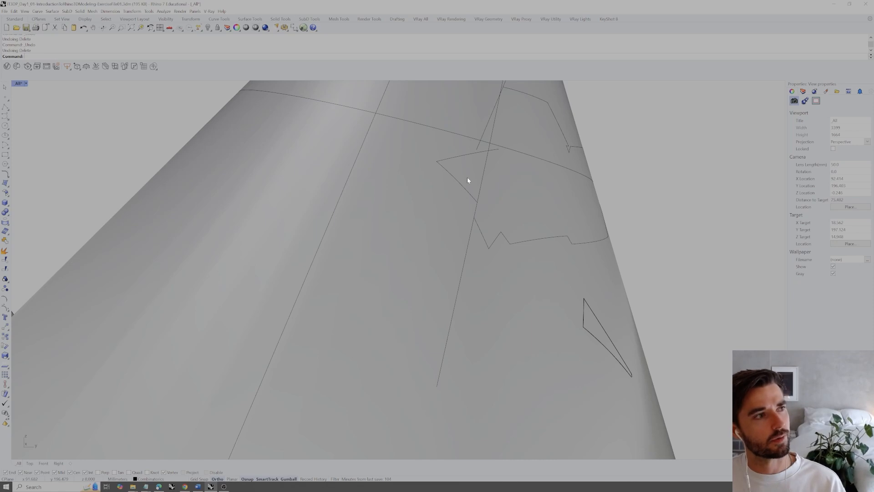
key("ctrl+z")
key("ctrl+z")
key("ctrl+z")
key("ctrl+z")
- Check which faces around the opened corner are separate surfaces
right_click_drag(468, 180, 627, 279)
left_click(491, 203)
left_click(627, 279)
right_click_drag(549, 233, 551, 254)
left_click(519, 252)
left_click(628, 250)
scroll(526, 220, "up", 2)
right_click_drag(526, 220, 503, 265, "shift")
scroll(513, 241, "up", 6)
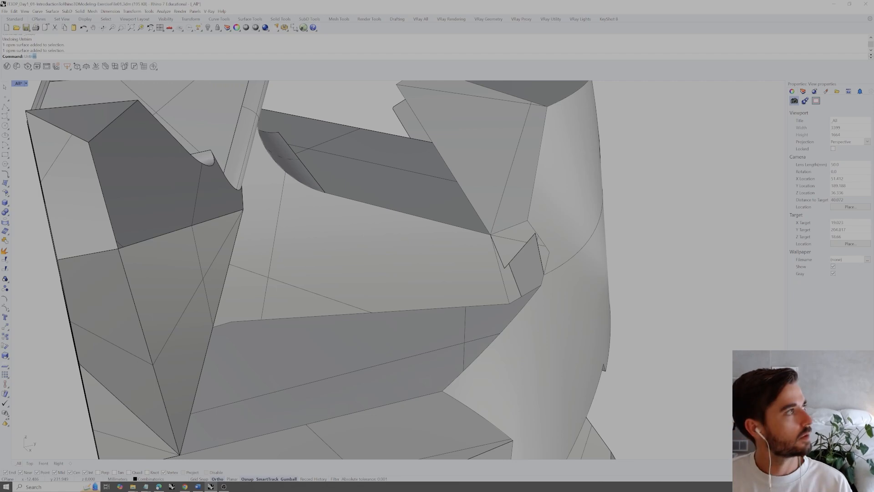
- Untrim the lower edge of the flat facet above the opened corner
key("Return")
right_click_drag(528, 257, 540, 254)
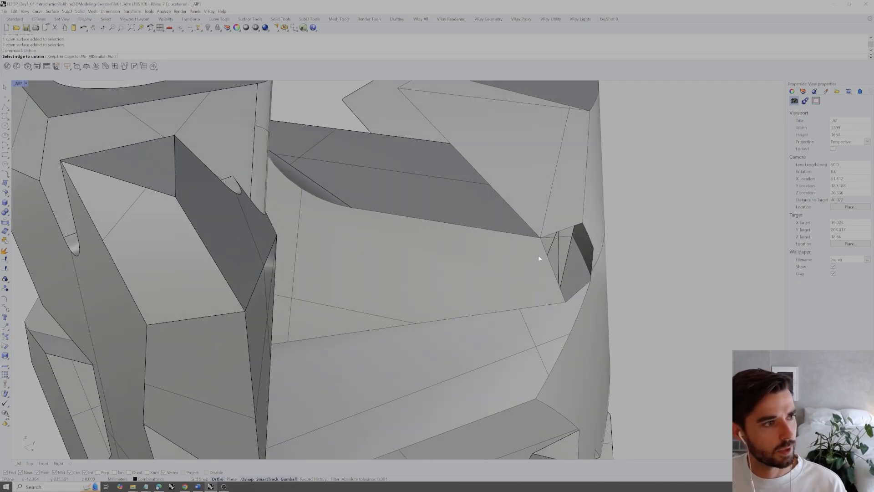
left_click(578, 226)
right_click_drag(577, 226, 454, 237)
mouse_move(376, 172)
right_mouse_down()
mouse_move(413, 197)
mouse_move(403, 212)
mouse_move(412, 209)
mouse_move(403, 209)
mouse_move(388, 175)
right_mouse_up()
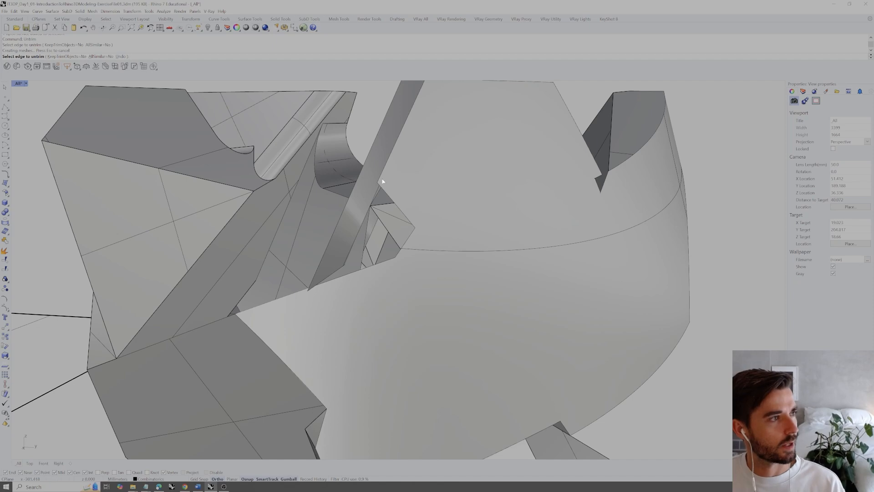
key("Escape")
left_click(455, 219)
key("Return")
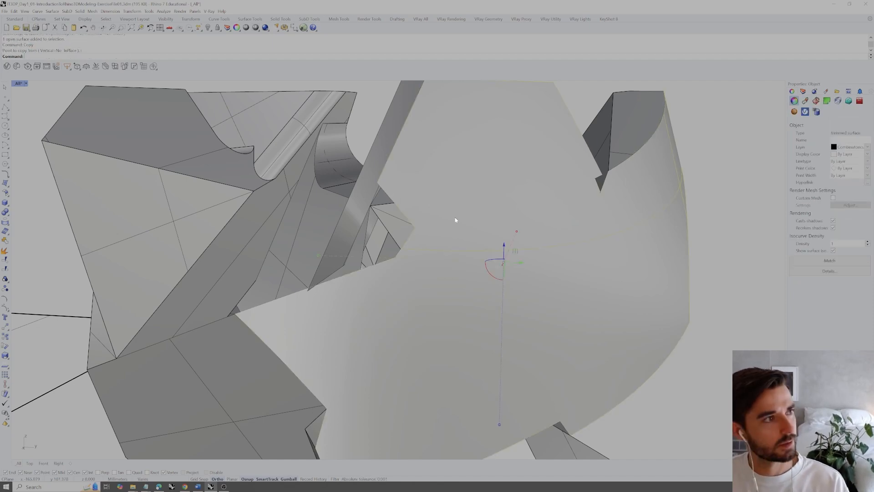
key("Escape")
key("Escape")
- Untrim the curved outer surface along its notched edge at the corner
type("un")
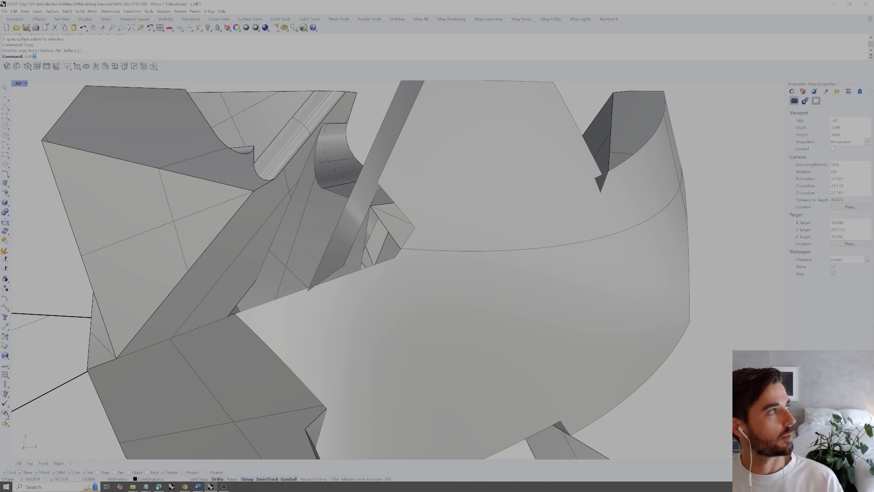
key("Return")
left_click(388, 197)
left_click(388, 197)
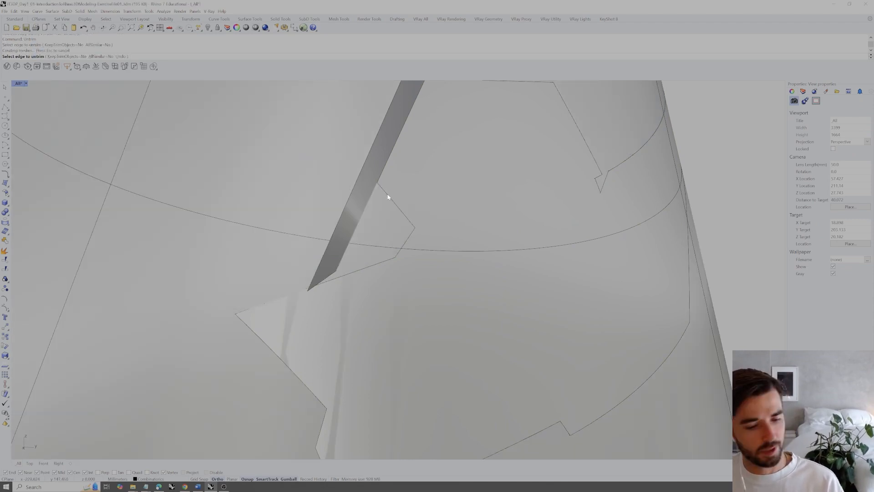
right_click_drag(387, 196, 404, 198)
key("Return")
type("trim")
key("Return")
key("Escape")
- Split the untrimmed curved outer surface with the extended flat facet and delete the surplus piece
type("sp")
key("Return")
left_click(484, 208)
key("Return")
left_click(379, 224)
key("Return")
left_click(379, 224)
key("Delete")
- Split the extended flat facet where it meets the curved outer surface and delete everything except the piece at the corner
right_click_drag(384, 227, 548, 178)
left_click(604, 255)
scroll(604, 254, "down", 2)
type("Split")
key("Return")
left_click(538, 179)
key("Return")
right_click_drag(522, 168, 513, 208)
left_click(526, 239, "ctrl")
right_click_drag(527, 240, 554, 198)
key("Delete")
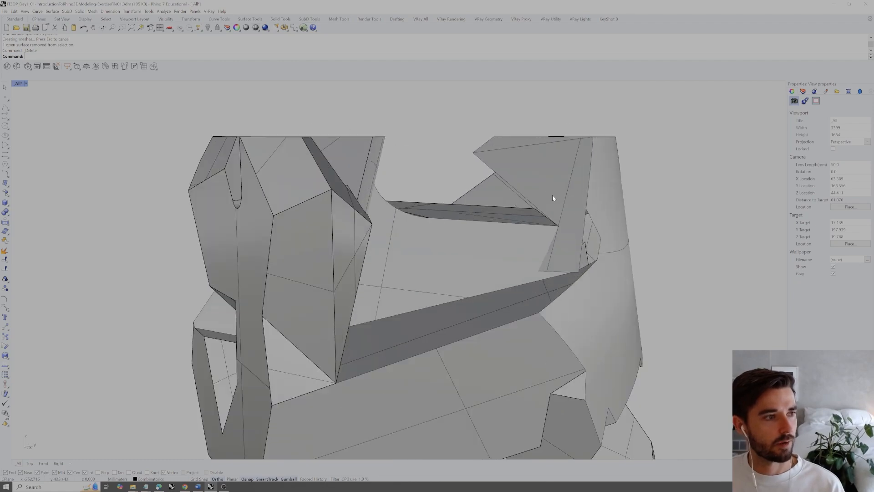
- Examine how the extended facet, curved outer surface and large inner surface meet around the corner
scroll(553, 198, "up", 5)
left_click(586, 315)
right_click_drag(580, 332, 583, 315)
left_click(694, 240)
right_click_drag(637, 255, 561, 282)
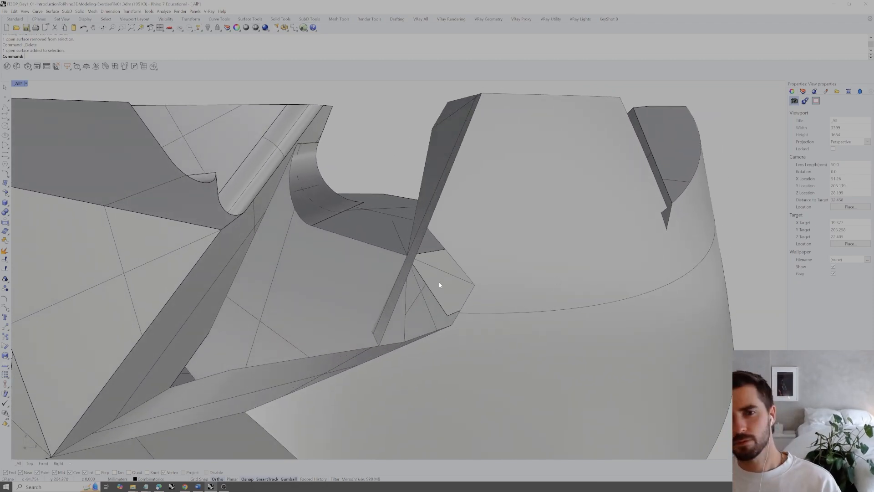
right_click_drag(402, 332, 309, 311)
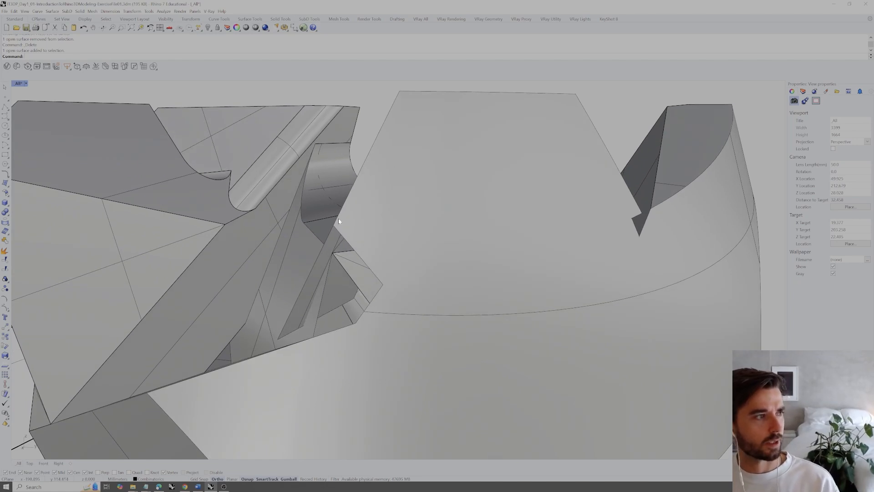
right_click_drag(338, 221, 353, 258)
right_click_drag(374, 338, 384, 343)
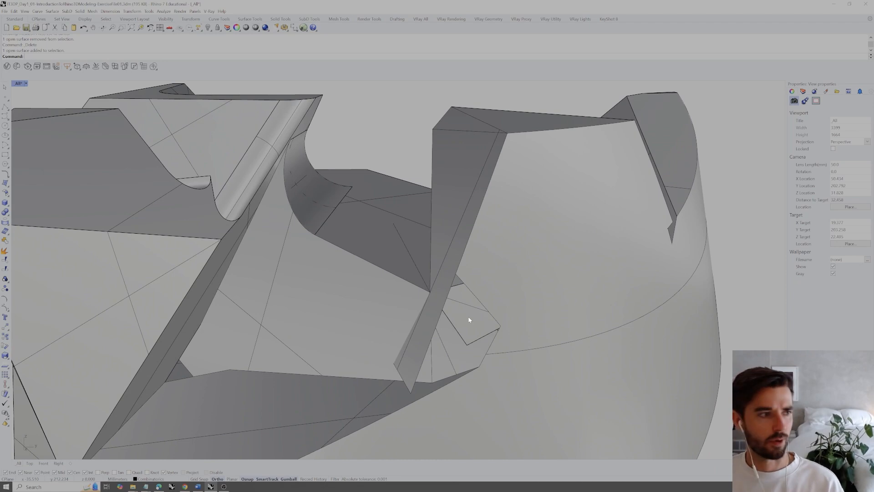
scroll(489, 297, "down", 3)
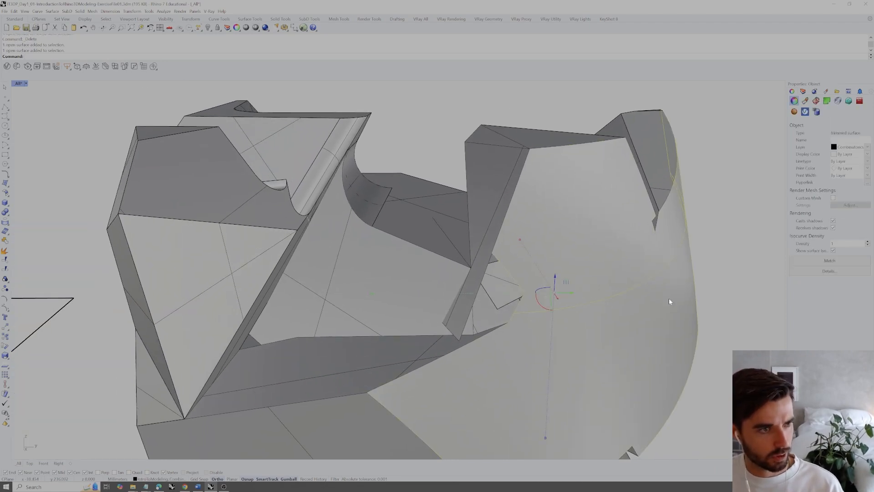
right_click_drag(625, 265, 539, 286)
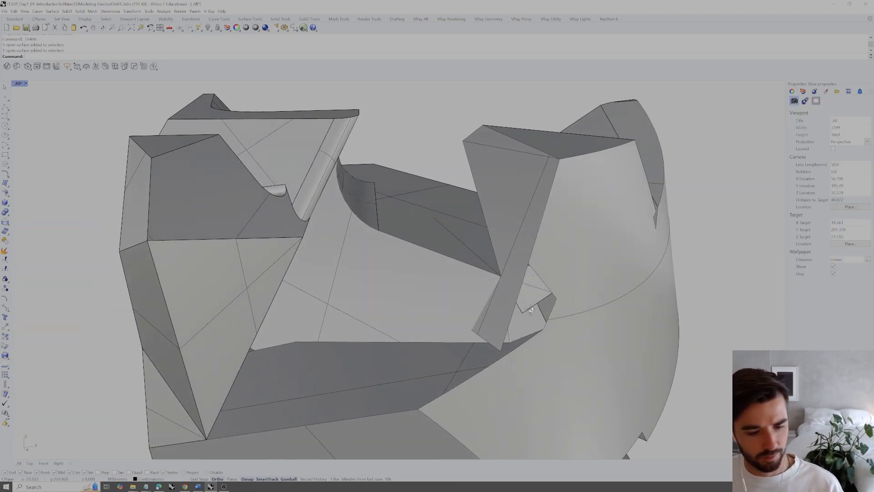
- Untrim the large sloping inner surface at its edge beside the corner
left_click(461, 316)
key("Return")
right_click_drag(634, 345, 585, 337)
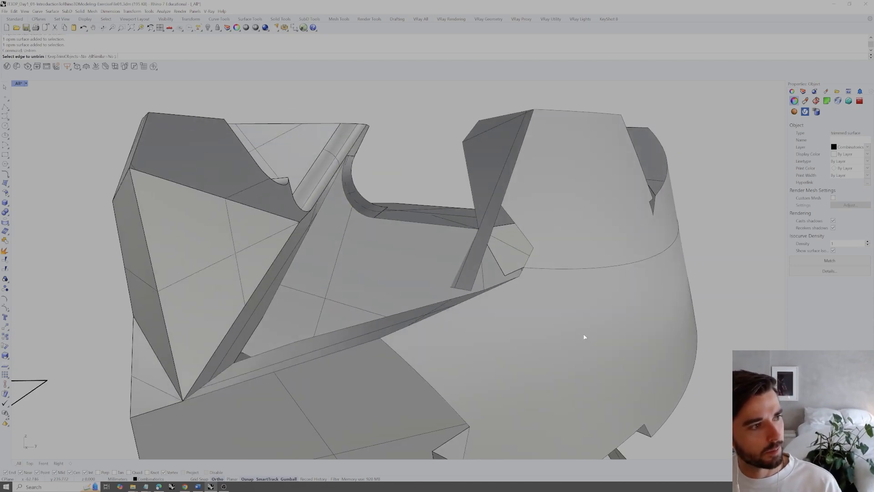
left_click(483, 278)
right_click_drag(484, 277, 559, 260)
key("Return")
left_click(572, 255)
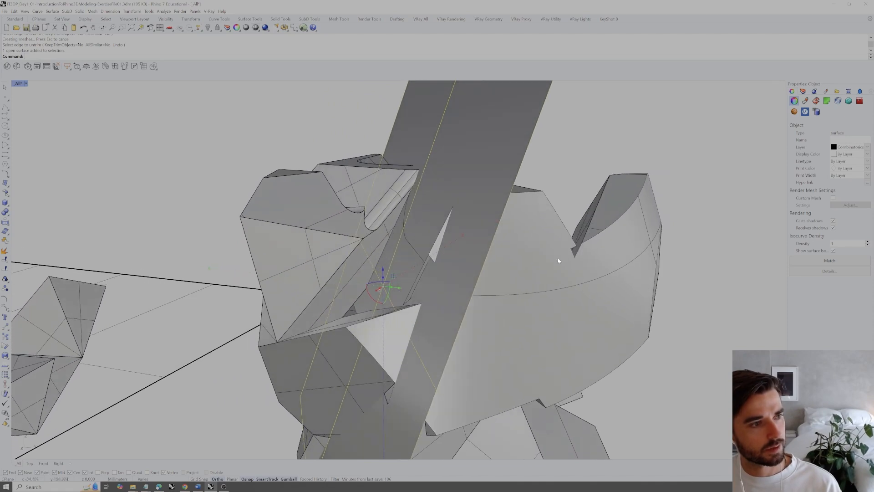
- Untrim the remaining notched corner edge of the curved outer surface
left_click(605, 172)
right_click_drag(605, 172, 522, 231)
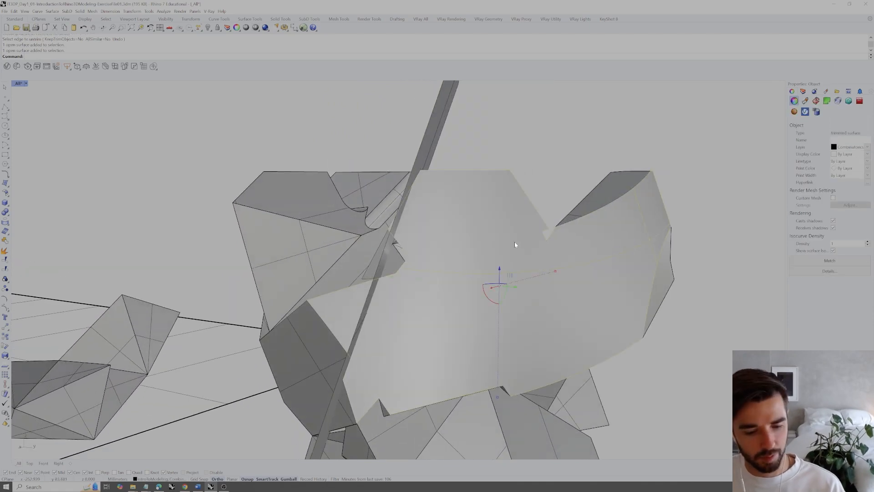
key("Return")
type("Unt")
key("Return")
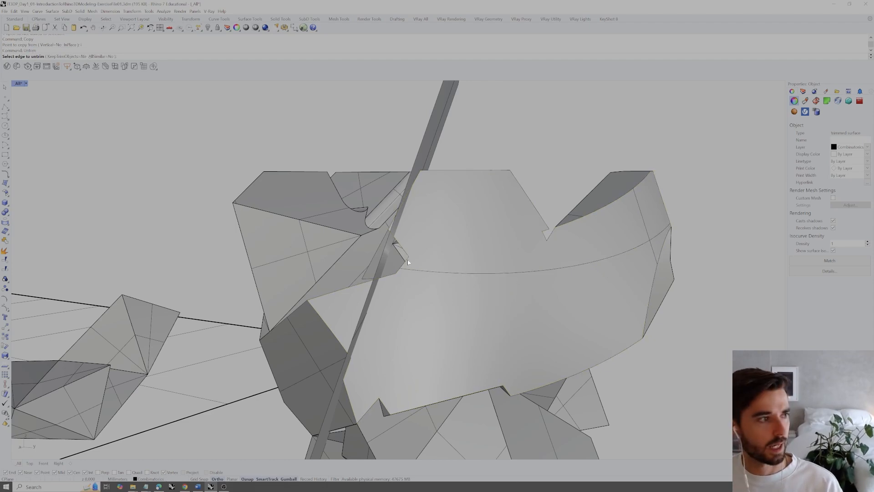
scroll(409, 259, "up", 5)
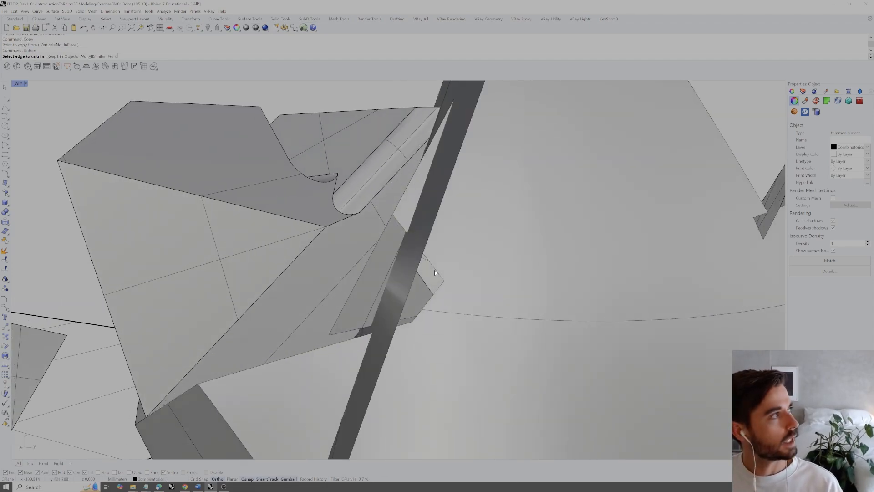
left_click(435, 271)
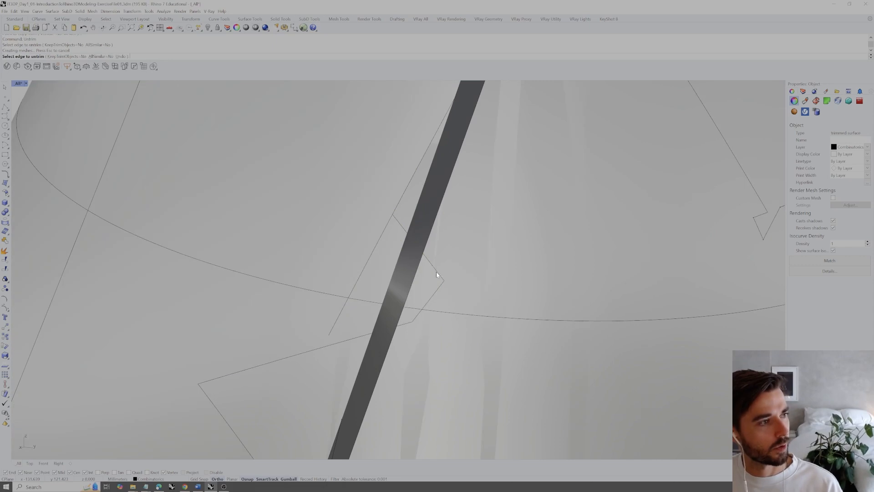
scroll(437, 275, "up", 5)
key("Return")
- Split the curved outer surface with the untrimmed inner surface and delete the surplus curved pieces
type("Split")
key("Return")
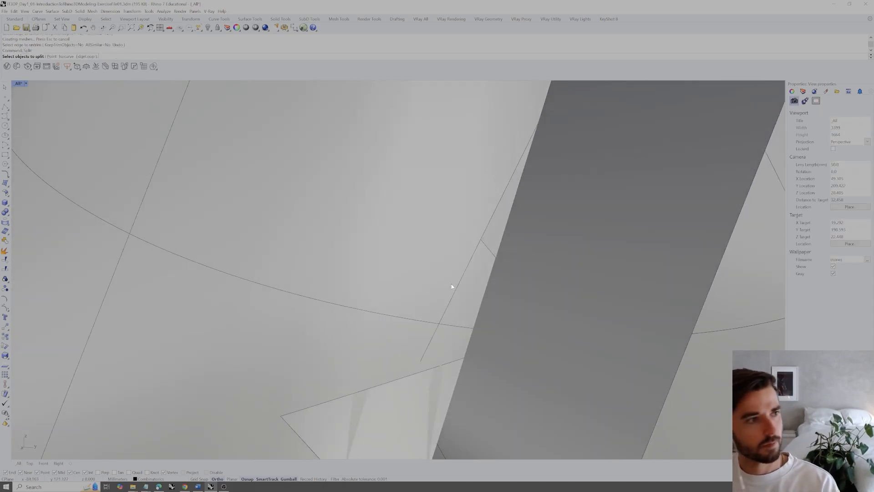
scroll(451, 287, "down", 5)
left_click(495, 281)
key("Return")
key("Escape")
left_click(527, 211)
key("Delete")
left_click(564, 202)
key("Delete")
- Split the untrimmed inner surface with the surrounding open solid and corner surfaces, and delete the surplus pieces
right_click_drag(535, 236, 519, 308)
left_click(526, 306)
type("Split")
key("Return")
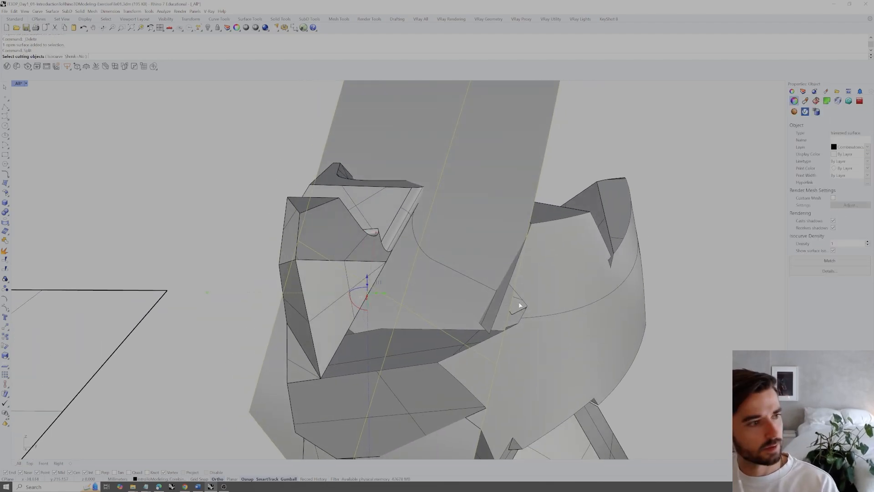
left_click(354, 259)
key("Return")
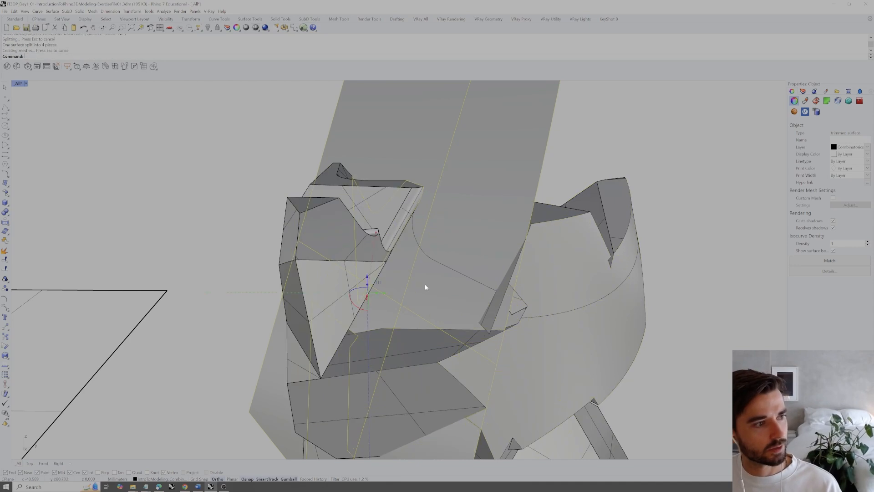
key("Return")
left_click(350, 274)
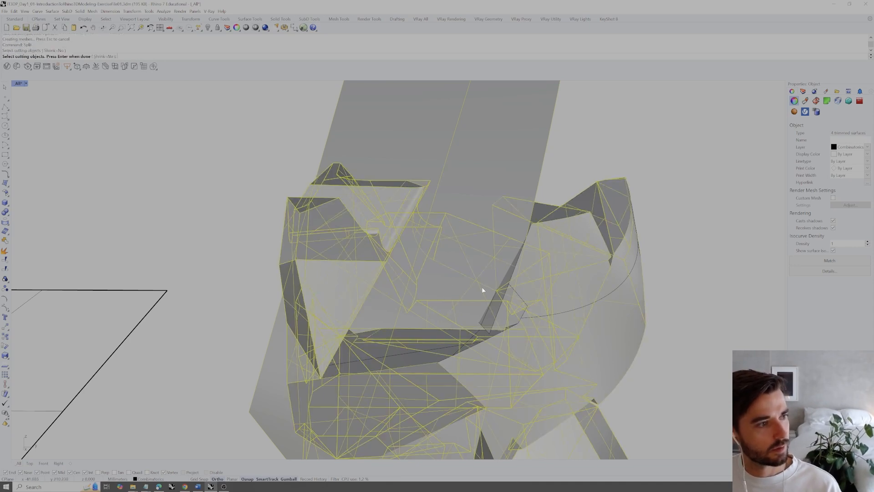
left_click(496, 302)
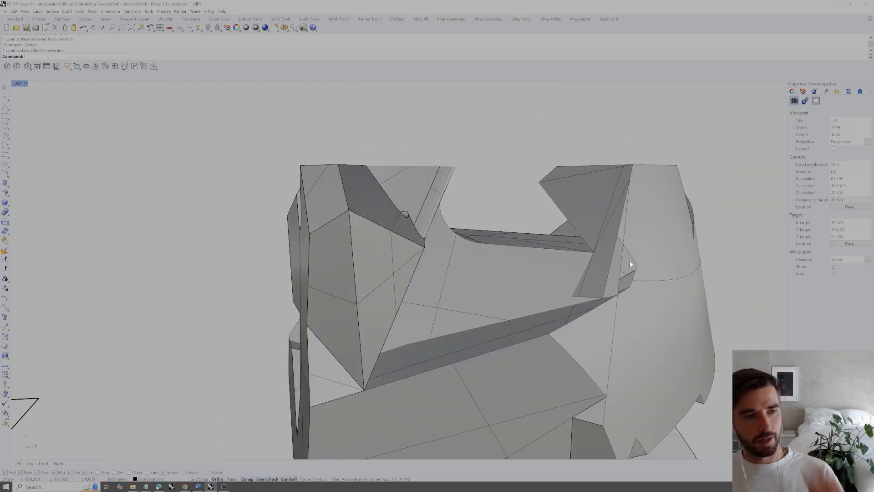
- Check the extents of the separate curved and inner surfaces around the corner
scroll(630, 264, "up", 4)
right_click_drag(621, 277, 605, 272)
left_click(535, 311)
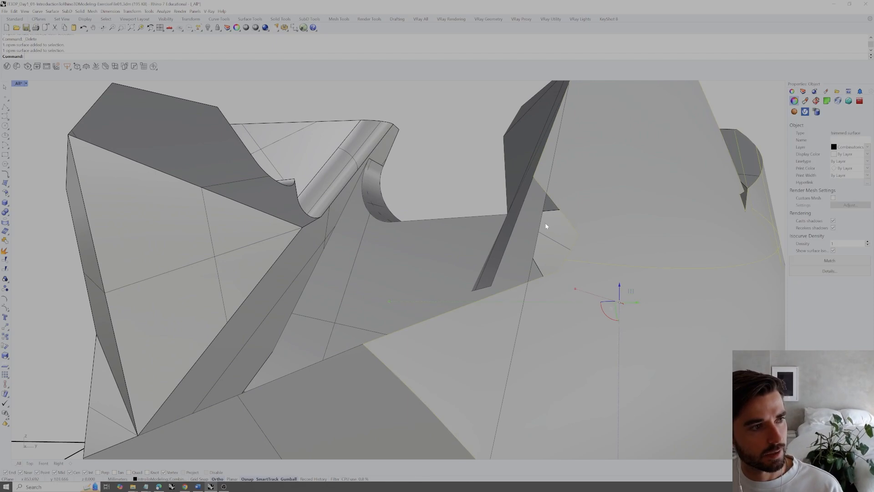
left_click(533, 265)
right_click_drag(532, 265, 442, 321)
scroll(548, 263, "down", 5)
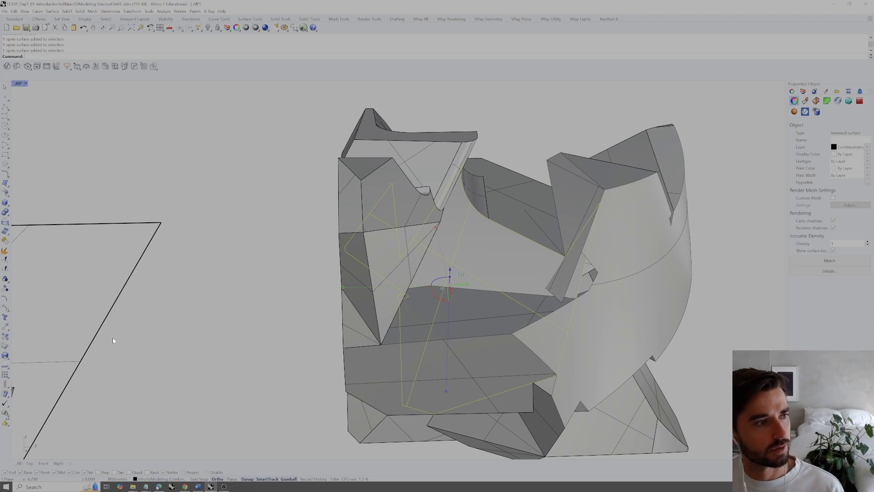
right_click_drag(431, 271, 418, 288)
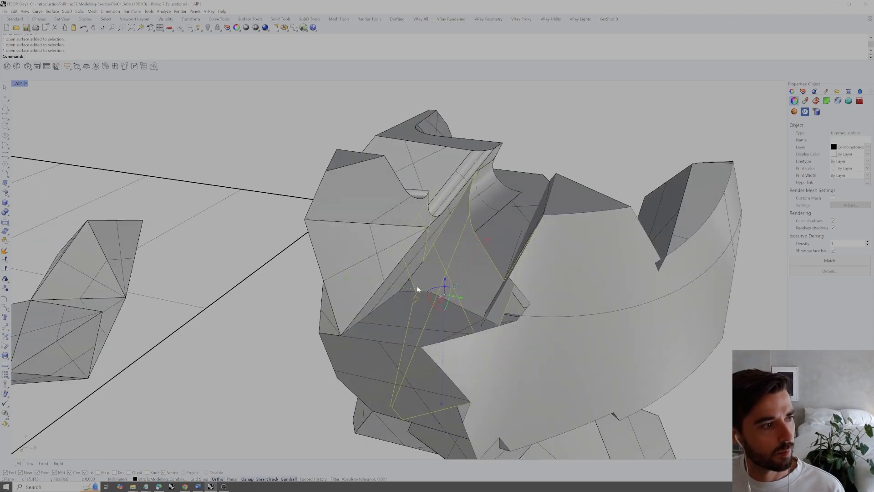
right_click_drag(486, 305, 480, 298)
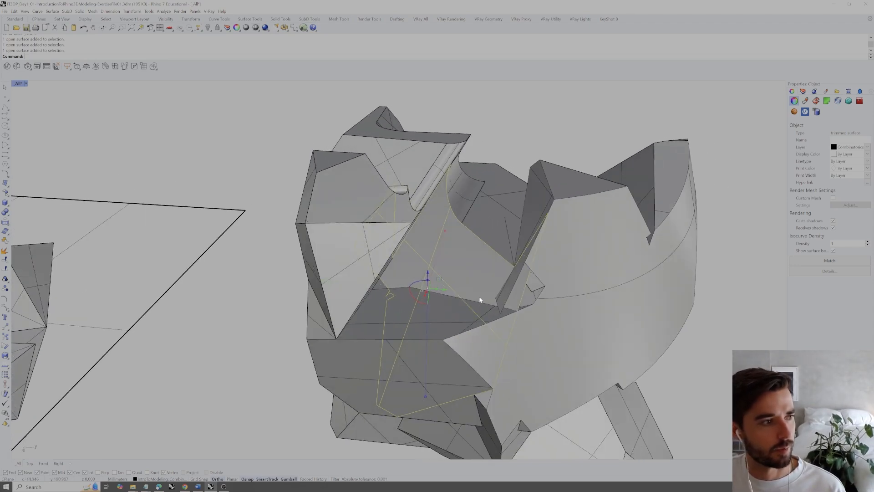
- Split the extended flat facet with the large inner surface and delete the pieces below the intersection
scroll(517, 272, "up", 5)
right_click_drag(517, 272, 529, 281)
mouse_move(581, 255)
right_mouse_down()
mouse_move(566, 263)
mouse_move(593, 258)
mouse_move(581, 260)
right_mouse_up()
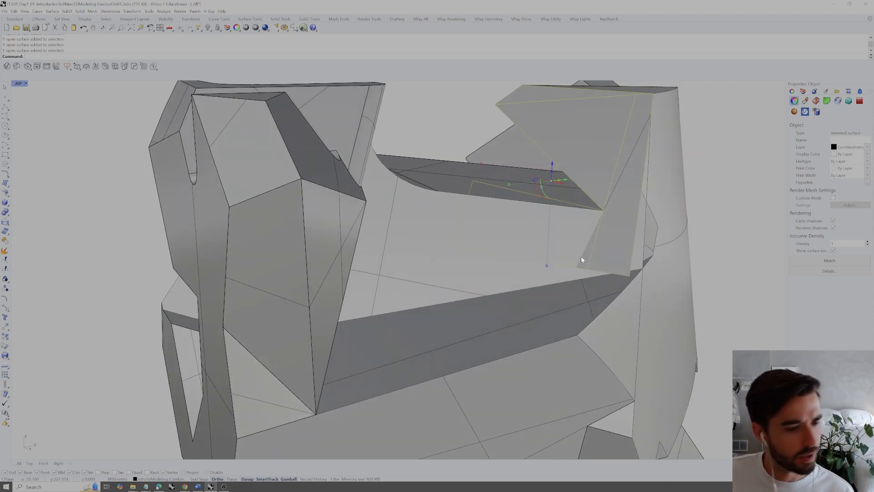
type("Split")
key("Return")
left_click(497, 269)
key("Return")
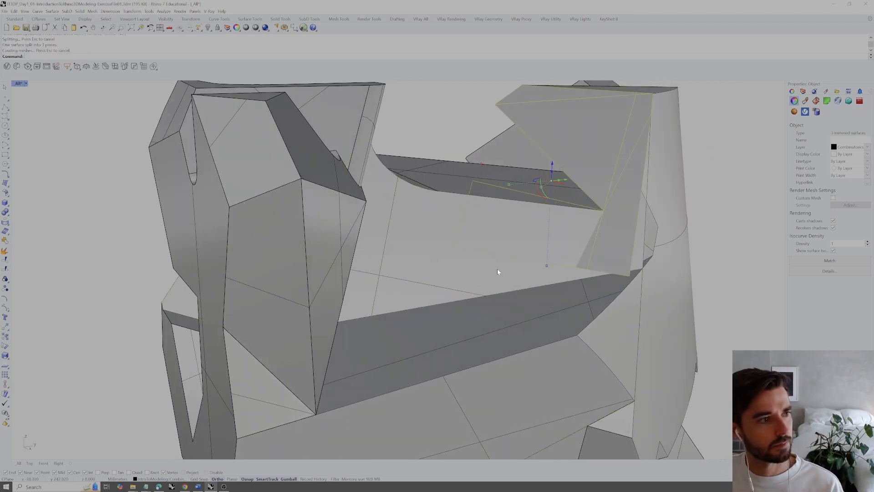
left_click(597, 211, "ctrl")
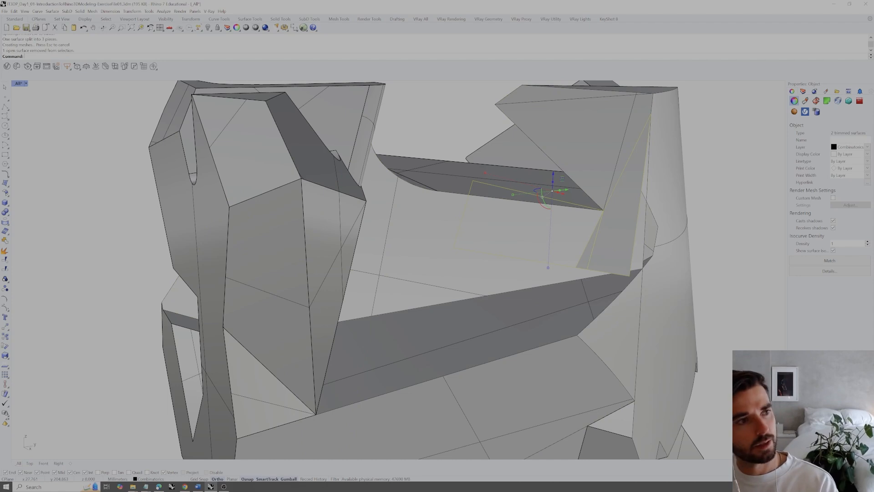
key("Delete")
- Try to split the large inner surface with the curved outer surface, and inspect where the two meet beside the facet
right_click_drag(616, 164, 599, 178)
left_click(601, 278)
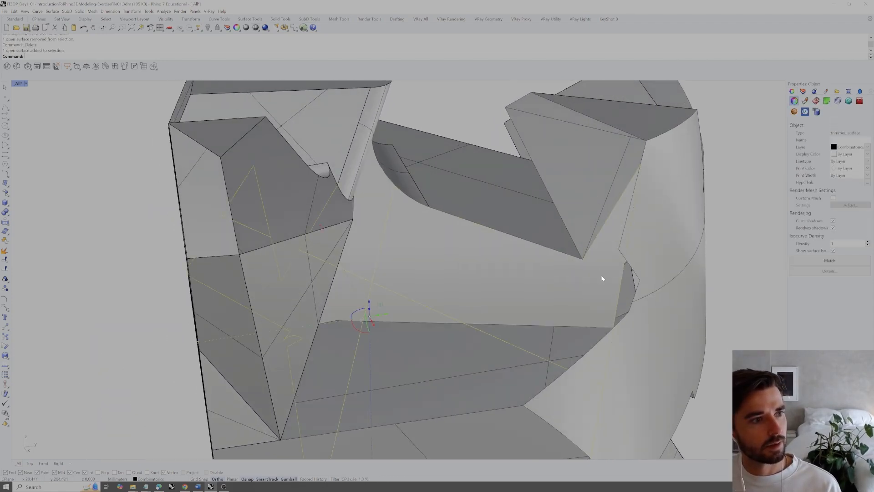
type("plit")
key("Return")
right_click_drag(603, 260, 589, 253)
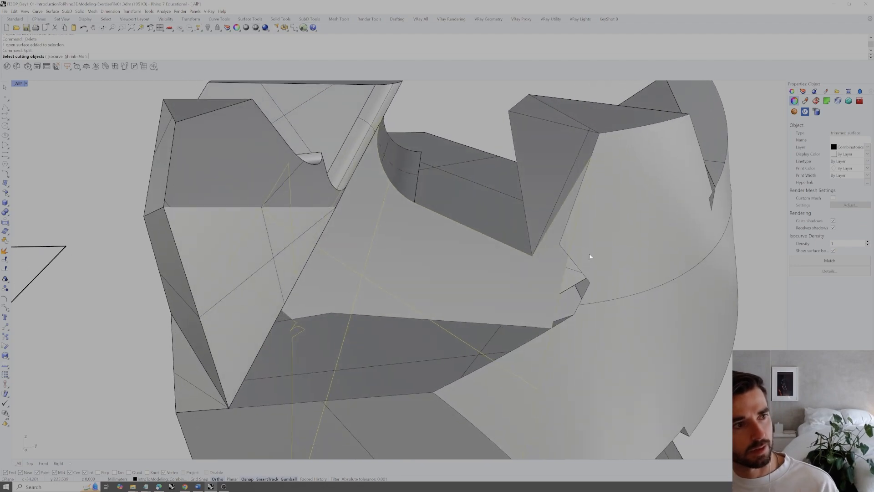
left_click(591, 246)
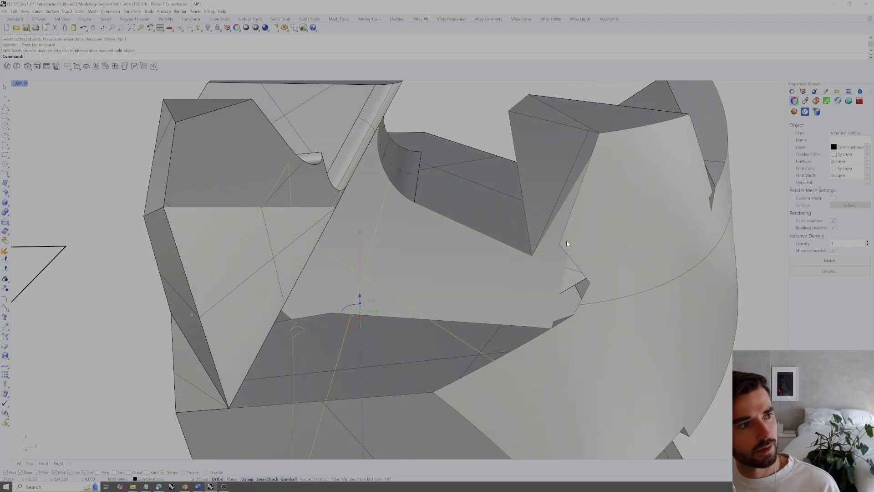
right_click_drag(590, 248, 545, 145)
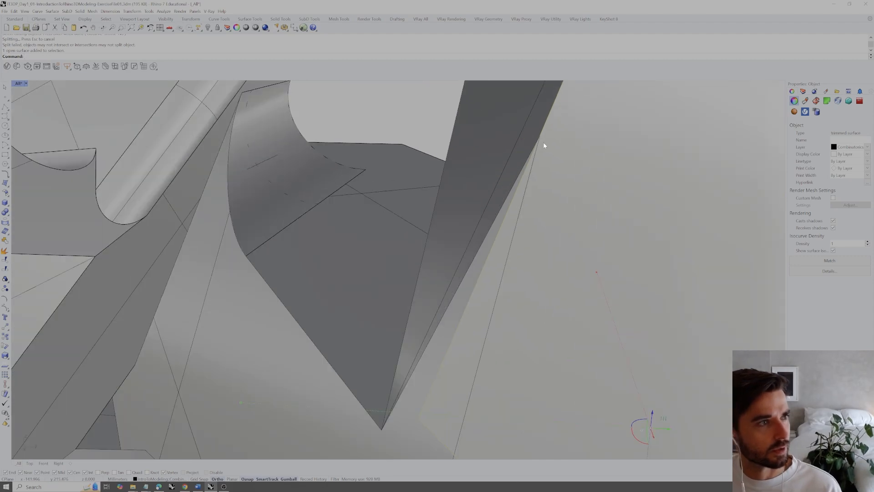
scroll(542, 141, "up", 3)
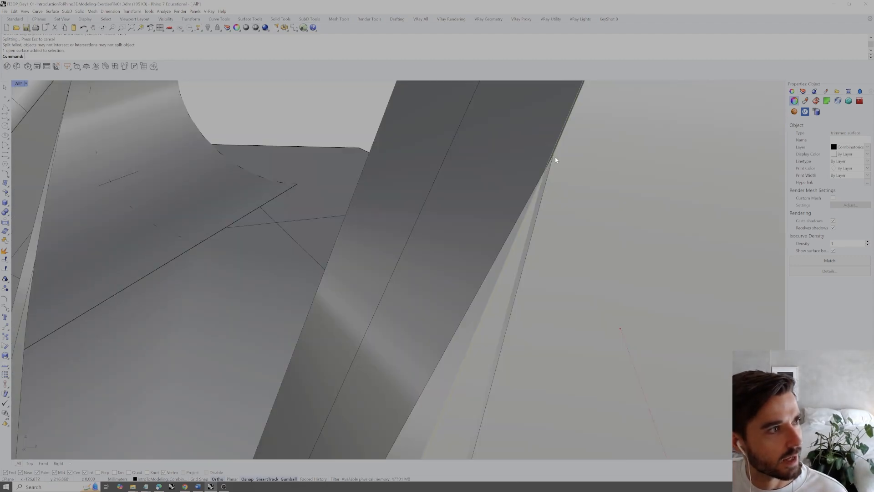
scroll(554, 159, "down", 4)
right_click_drag(533, 281, 601, 307)
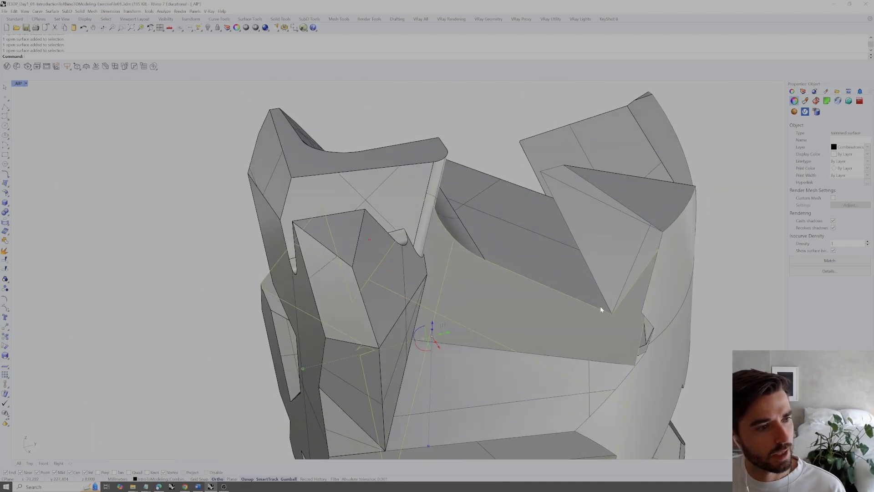
- Try to split the large inner surface with a single adjoining surface at the corner
scroll(644, 365, "up", 5)
right_click_drag(650, 376, 562, 345)
scroll(647, 374, "down", 6)
type("Sp")
left_click(322, 348)
key("Return")
scroll(399, 325, "down", 2)
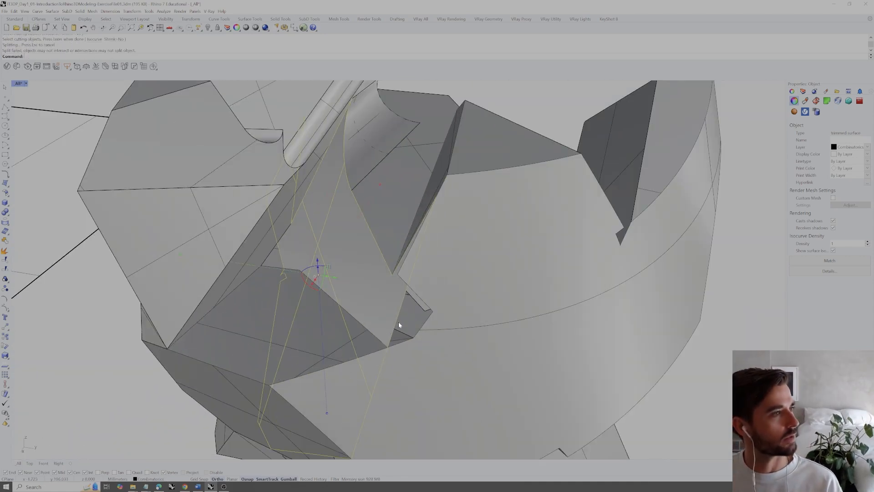
- Split the large inner surface with all surrounding objects as cutters and delete the surplus pieces
left_click(376, 347)
left_click(444, 351)
key("ctrl+a")
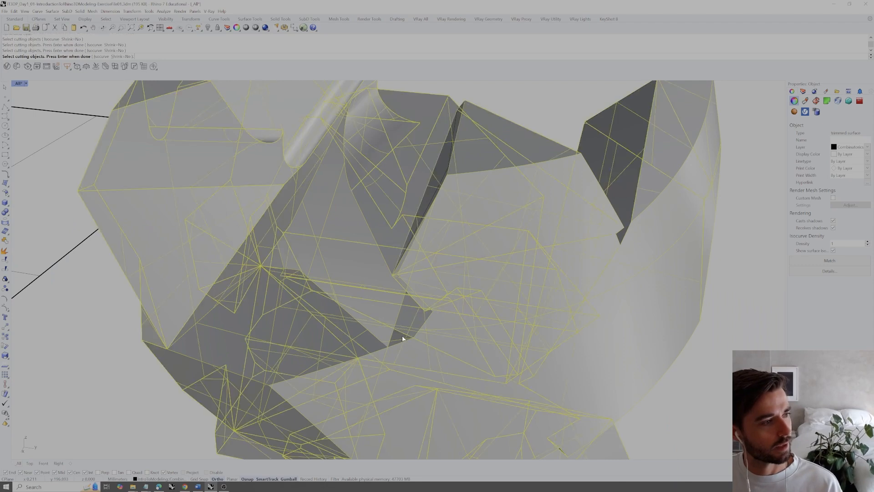
key("Return")
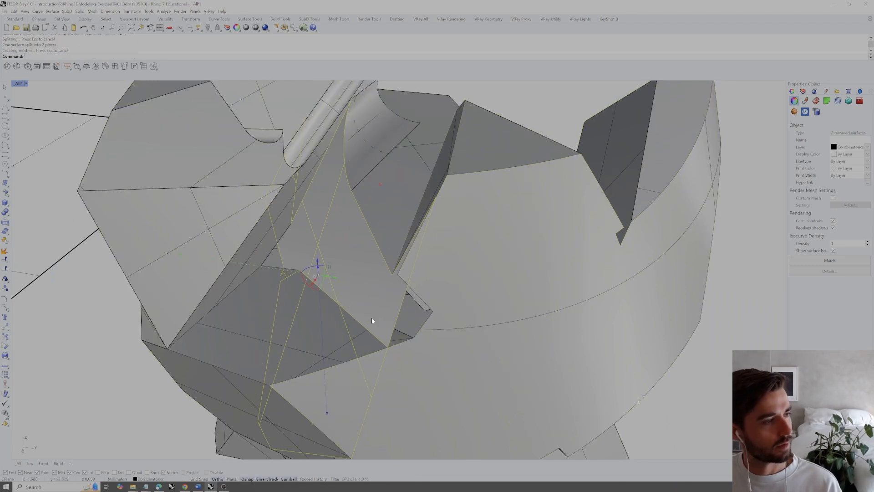
left_click(377, 314, "ctrl")
right_click_drag(385, 312, 442, 321)
key("Delete")
- Split the flat facet below the inner surface with the surrounding geometry and delete its surplus piece
scroll(392, 301, "down", 5)
left_click(399, 282)
key("Escape")
scroll(422, 234, "up", 4)
left_click(490, 288)
key("Return")
left_click(436, 332)
key("Return")
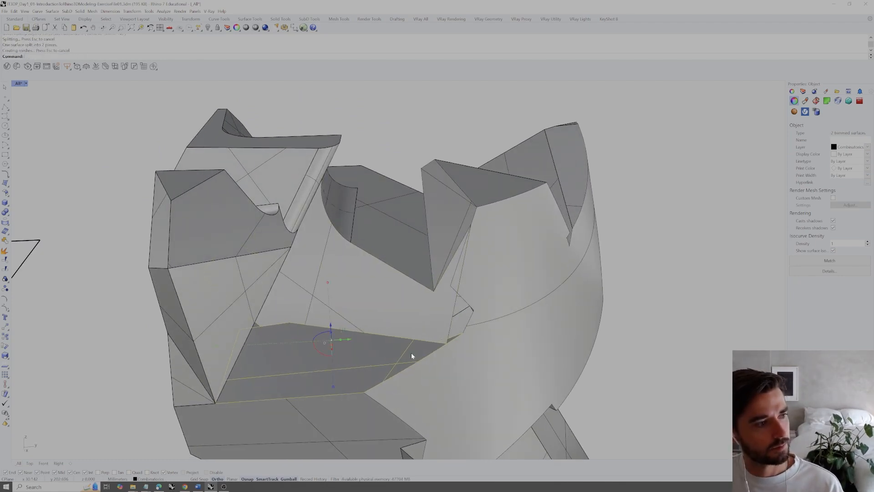
key("Delete")
- Untrim the notched edge of the curved outer surface beside the corner
right_click_drag(430, 341, 376, 334)
right_click_drag(556, 255, 442, 303)
left_click(490, 241)
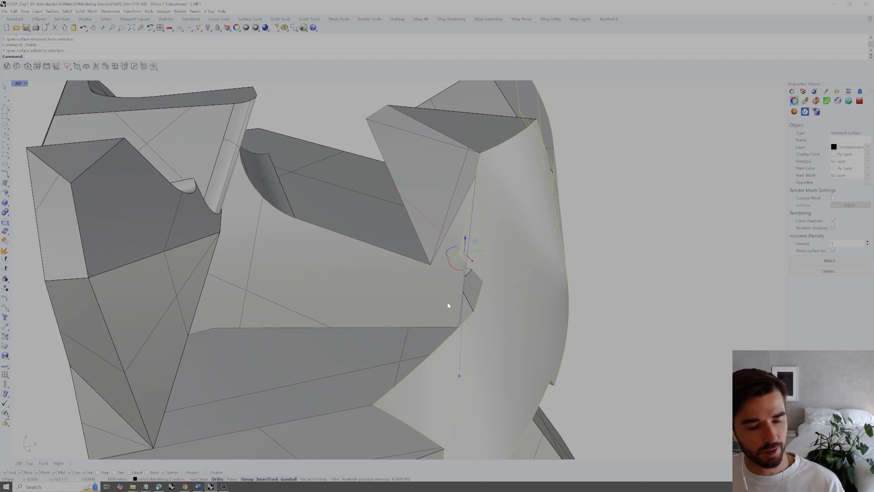
scroll(449, 305, "down", 4)
right_click_drag(449, 301, 448, 305)
key("Escape")
left_click(491, 311)
key("Return")
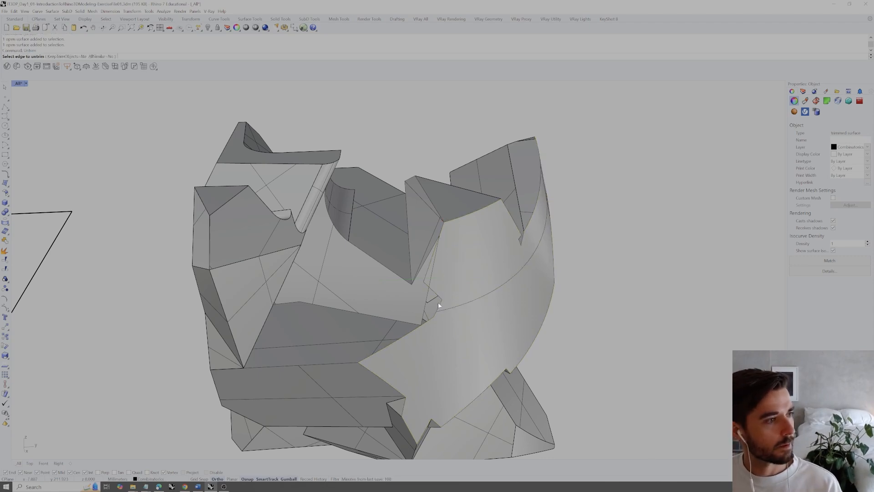
left_click(439, 305)
key("Return")
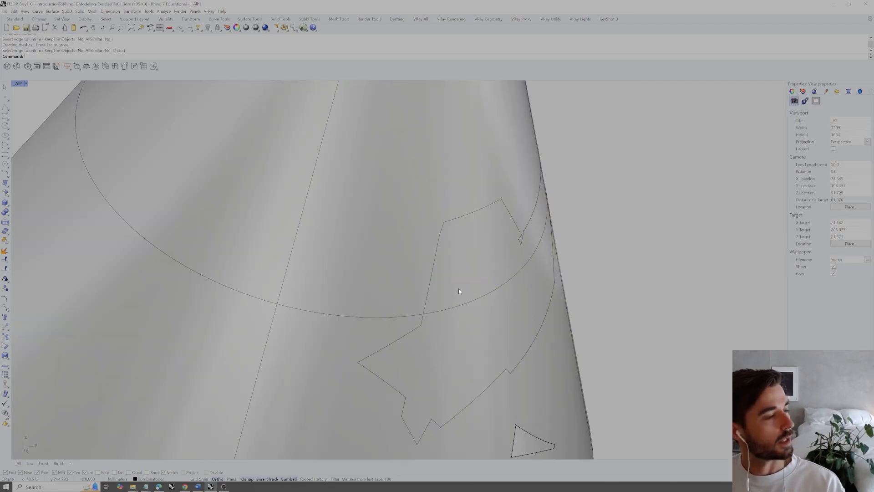
- Split the untrimmed curved outer surface with the surrounding objects and delete the excess pieces
left_click(461, 286)
right_click_drag(463, 286, 436, 279)
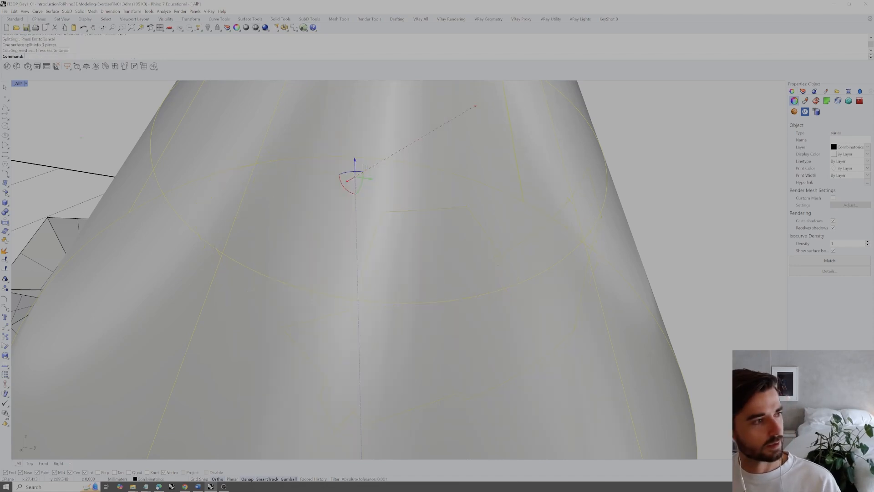
key("Delete")
- Join the repaired inner, flat, corner and curved outer surfaces into one polysurface
right_click_drag(438, 291, 409, 303)
left_click(461, 249)
left_click(381, 309)
scroll(381, 308, "up", 5)
left_click(471, 248, "shift")
scroll(523, 266, "down", 5)
left_click(528, 261, "shift")
left_click(444, 339, "shift")
key("ctrl+j")
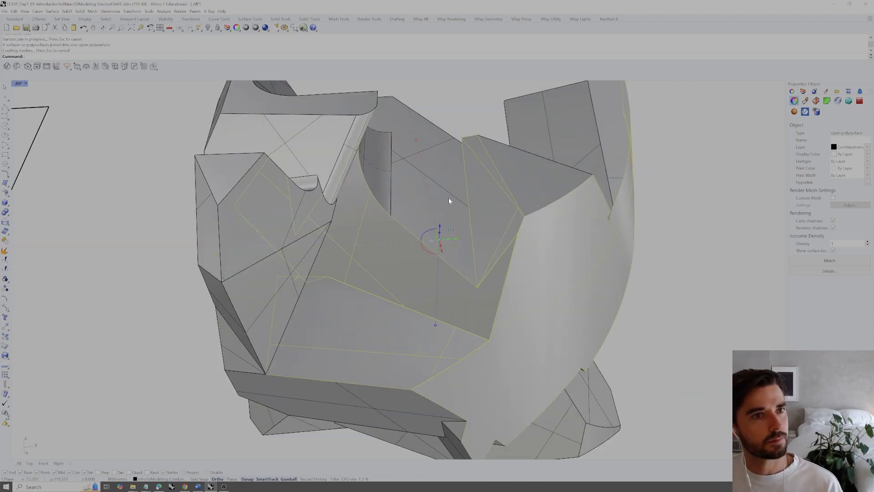
- Join the repaired polysurface with the rest of the body into a closed solid and merge all coplanar faces
left_click(449, 198, "shift")
left_click(664, 316)
left_click(523, 256)
left_click(690, 302)
right_click_drag(621, 300, 602, 277)
left_click(603, 280)
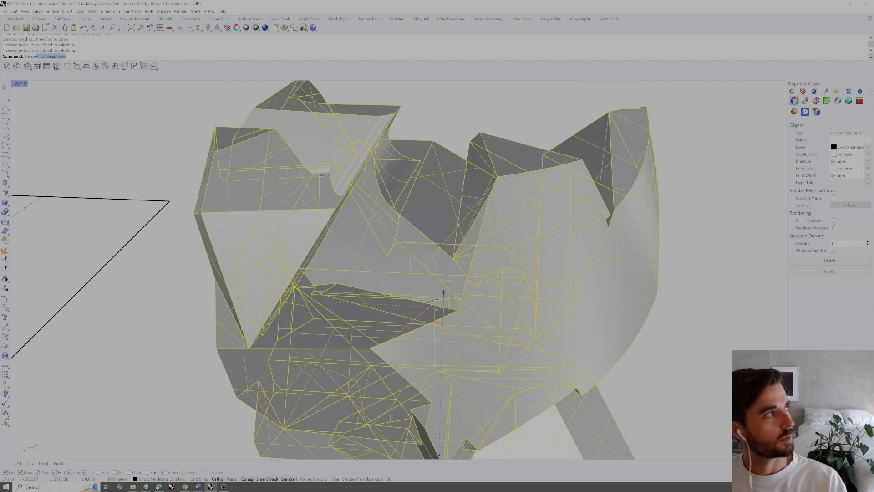
left_click(678, 352)
- Extract a copy of the narrow bottom facet beneath the overhanging block of the solid
right_click_drag(684, 357, 487, 310)
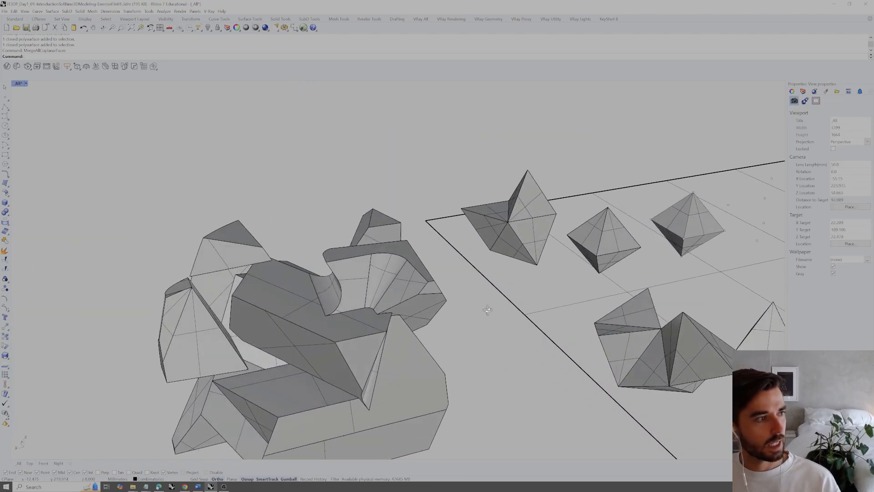
right_click_drag(440, 340, 382, 305)
scroll(382, 306, "up", 2)
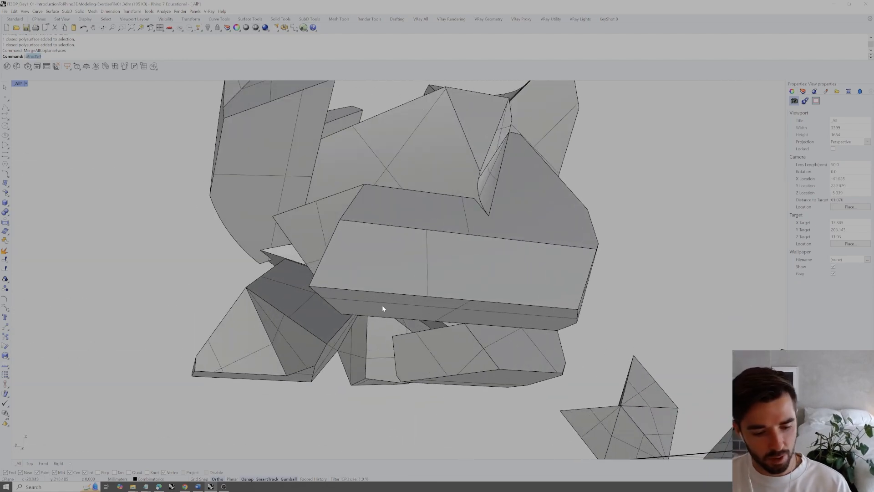
type("Exttrca=")
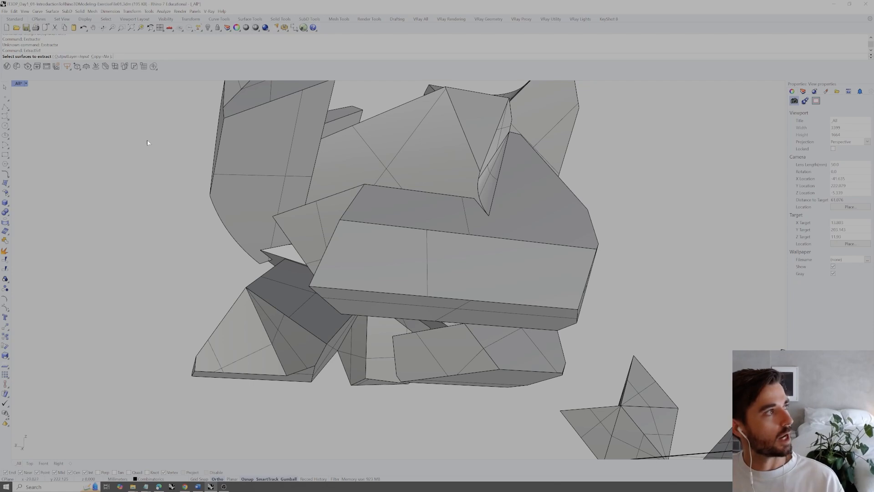
left_click(392, 308)
key("Return")
right_click_drag(389, 301, 422, 316)
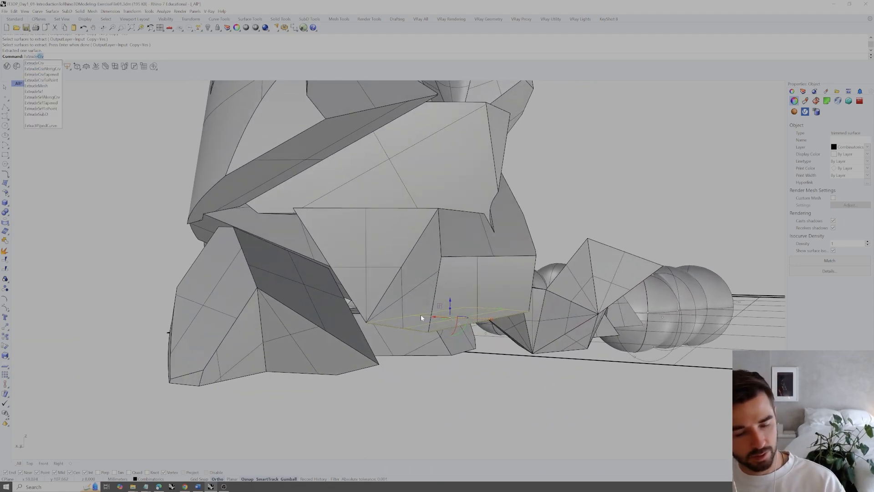
- Try extruding the extracted bottom facet into a solid with ExtrudeSrf, and delete the resulting extrusion
type("ExtrudeSrf")
key("Return")
right_click_drag(412, 350, 471, 329)
left_click(370, 382)
scroll(313, 344, "down", 8)
scroll(472, 318, "up", 5)
left_click(419, 390)
key("Delete")
scroll(431, 366, "down", 5)
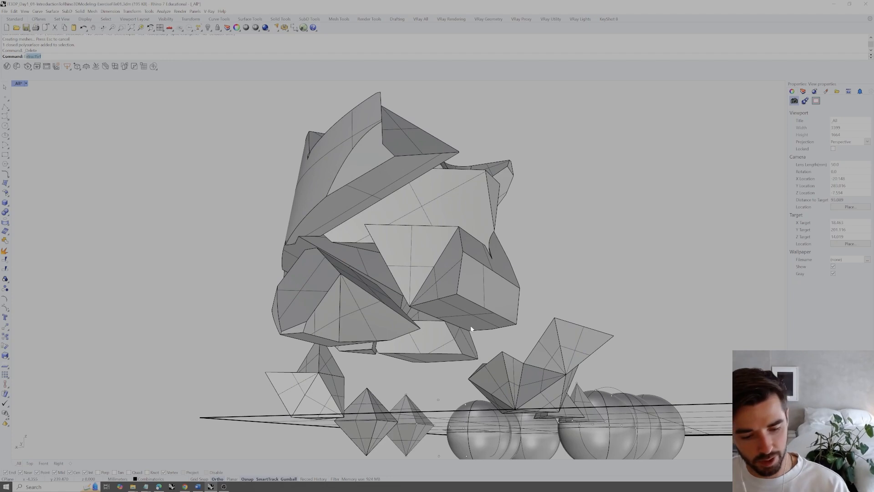
- Extrude the block's short bottom edge downward by about 10.8 mm, with the direction taken along the narrow facet above it
key("Return")
right_click_drag(440, 301, 433, 311)
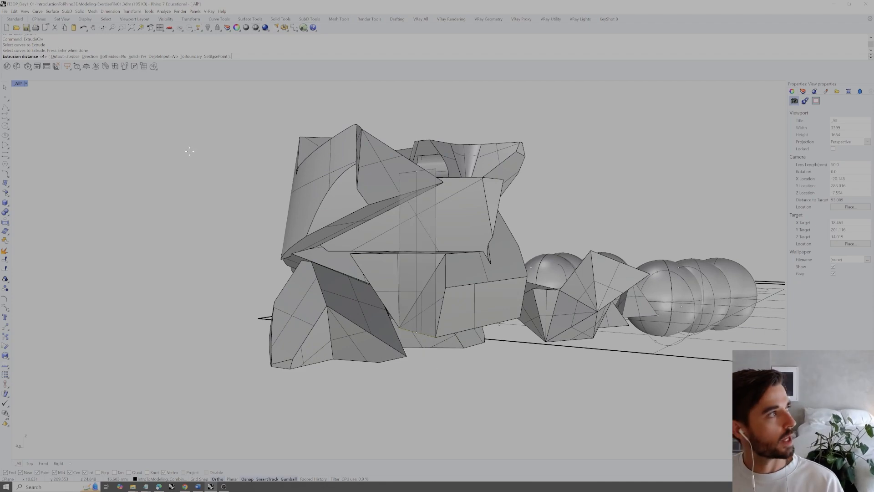
left_click(89, 57)
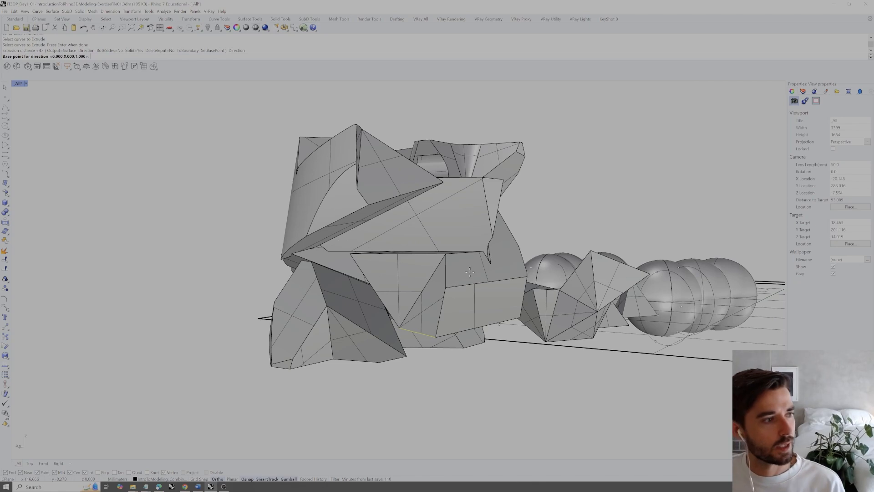
scroll(470, 272, "up", 6)
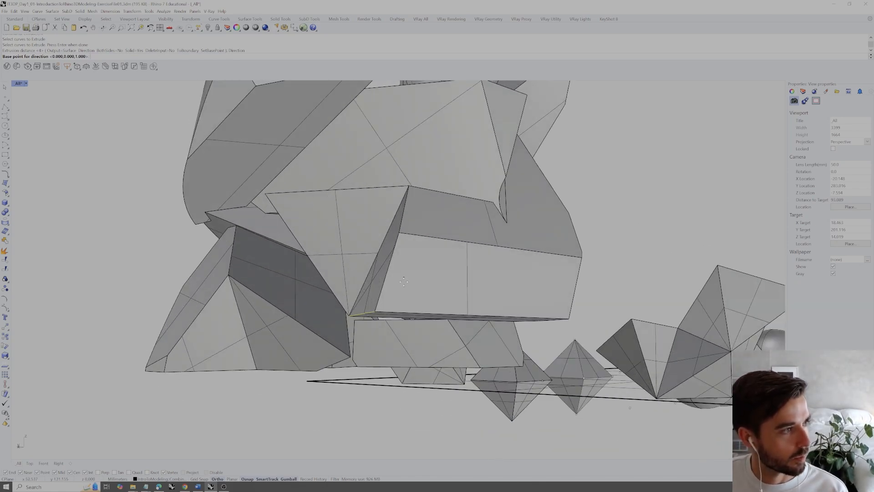
left_click(387, 269)
left_click(375, 311)
scroll(335, 373, "down", 3)
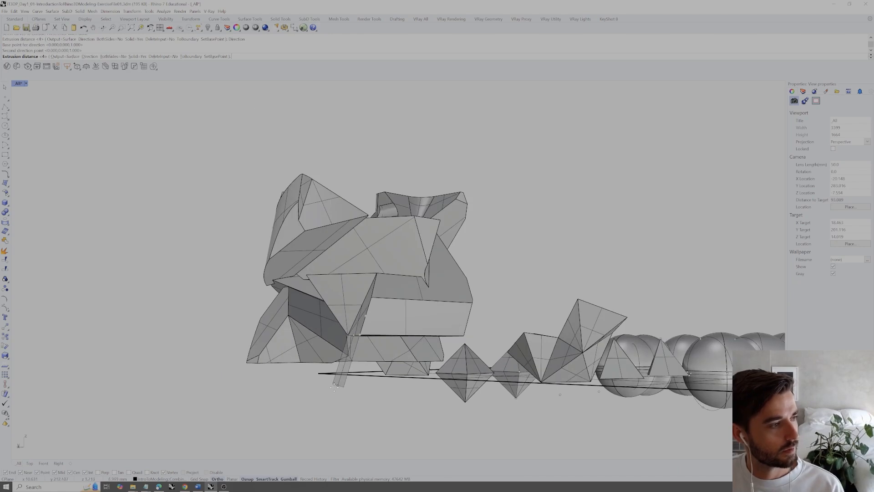
left_click(329, 414)
- Extrude the long front bottom edge of the block downward by about 9.65 mm, following the direction of the face above
right_click_drag(328, 414, 377, 365)
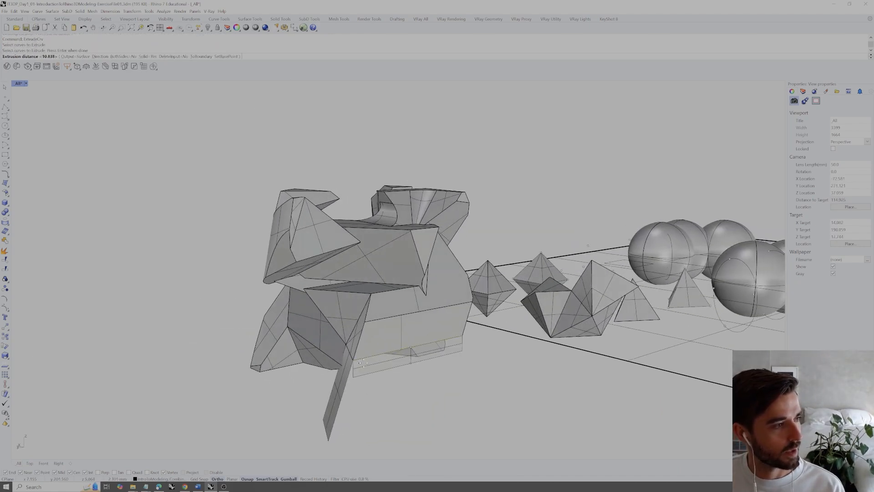
key("Return")
right_click_drag(364, 357, 451, 304)
scroll(447, 310, "up", 4)
left_click(450, 304)
left_click(449, 349)
scroll(452, 391, "down", 4)
right_click_drag(452, 391, 429, 379)
scroll(429, 379, "down", 4)
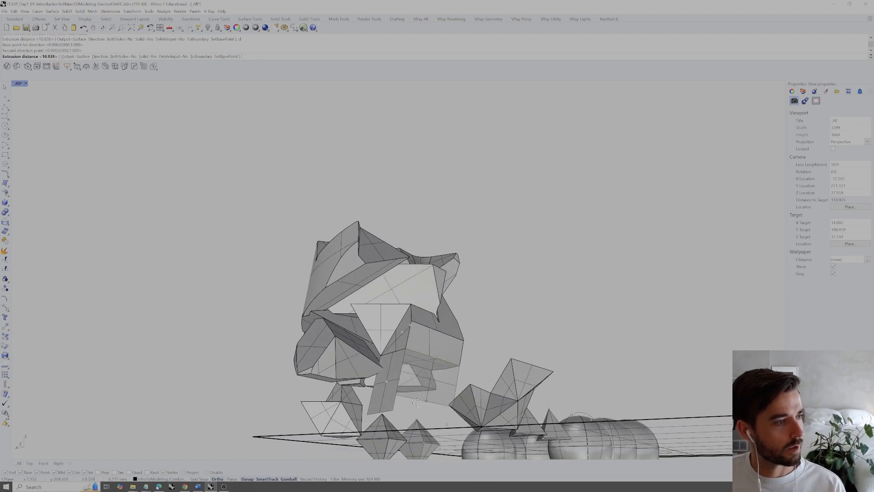
right_click_drag(423, 391, 345, 391)
- Extrude the bottom edge on the block's adjacent side downward by about 12 mm, with the direction picked along the neighbouring face edge
scroll(346, 392, "up", 6)
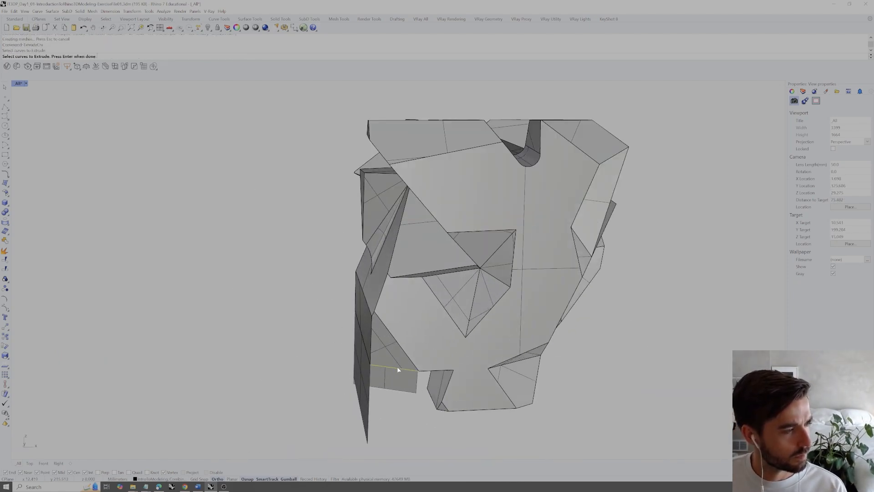
right_click(398, 370)
scroll(382, 360, "up", 3)
key("Return")
right_click_drag(386, 351, 403, 326)
left_click(400, 282)
left_click(400, 321)
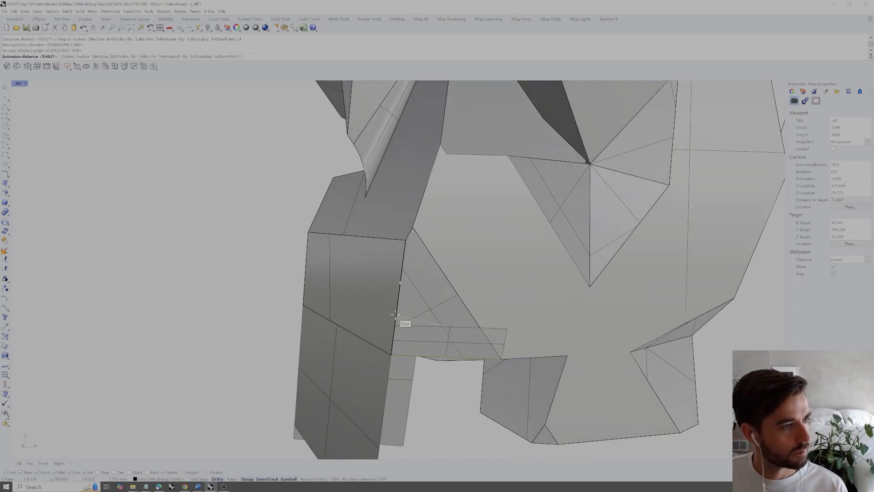
scroll(400, 322, "down", 5)
left_click(410, 404)
- Extrude the remaining short bottom edge downward, with the direction picked along the neighbouring extruded wall
scroll(393, 346, "up", 6)
right_click_drag(399, 341, 397, 300)
key("Return")
type("d")
key("Return")
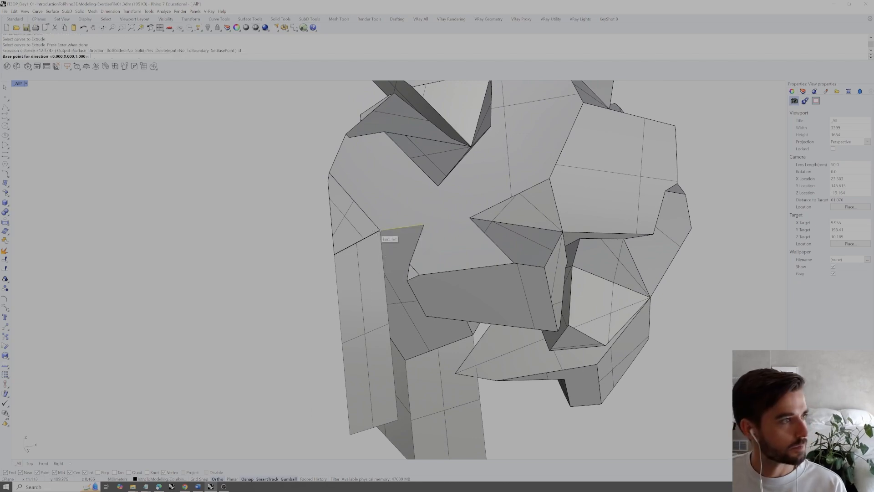
left_click(380, 229)
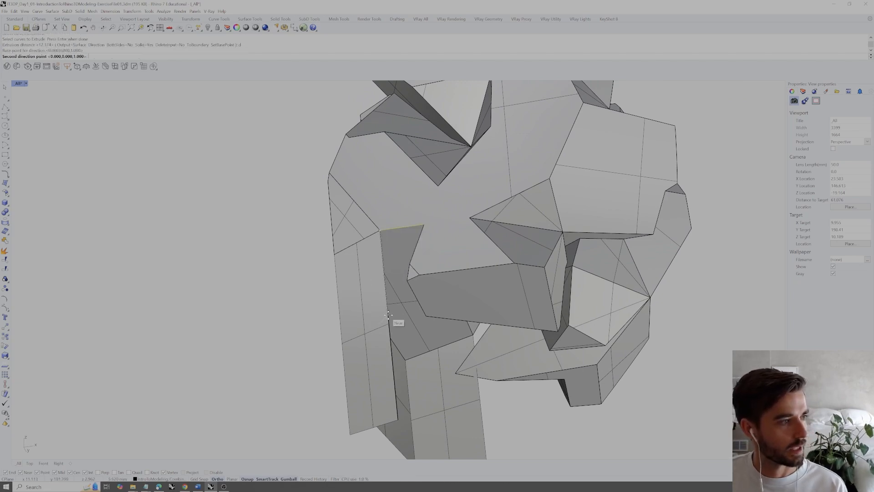
left_click(388, 314)
left_click(387, 322)
- Join the four extruded walls below the block into one open polysurface
right_click_drag(387, 322, 399, 297)
left_click(364, 377)
left_click(415, 372, "shift")
left_click(494, 368, "shift")
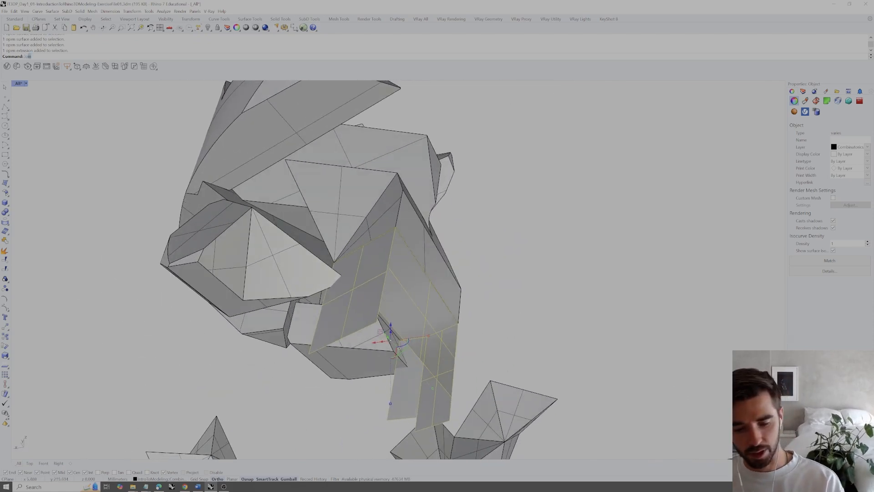
key("Return")
- Loft a surface across the gap between the open wall edges and join it to the extruded walls
scroll(453, 287, "down", 4)
right_click_drag(453, 288, 463, 287)
left_click(490, 317)
right_click_drag(489, 316, 457, 299)
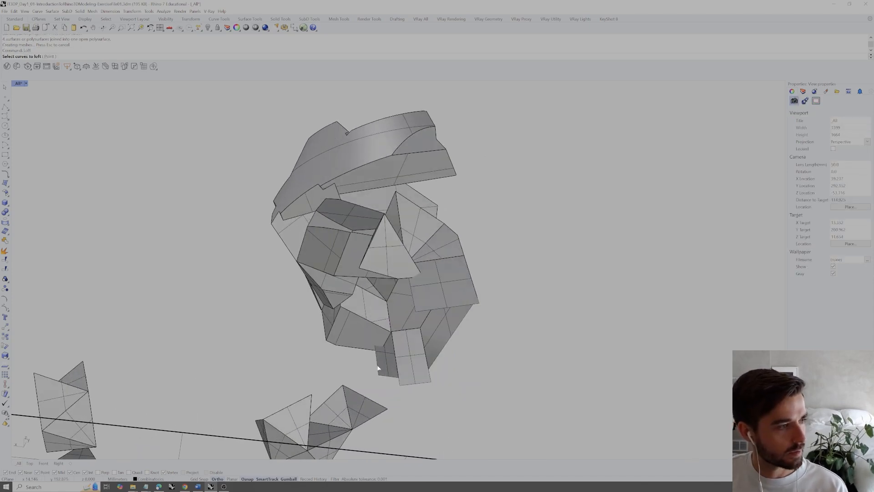
key("Return")
key("Return")
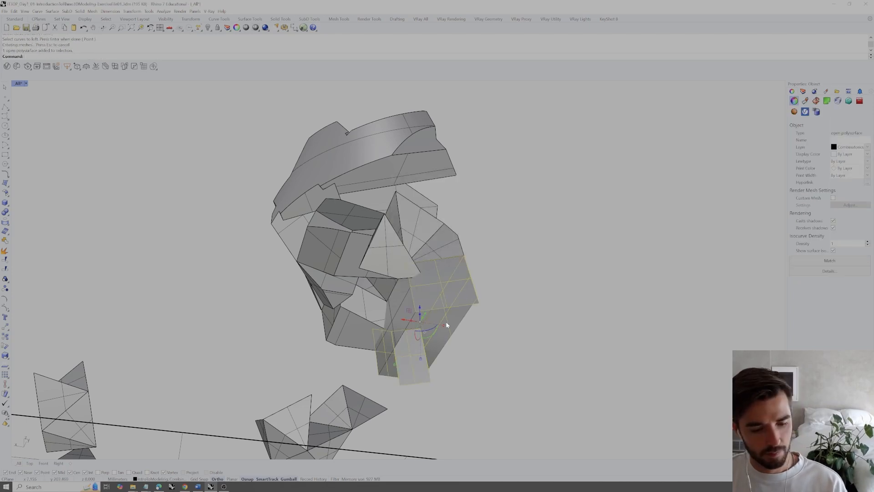
right_click_drag(446, 324, 417, 301)
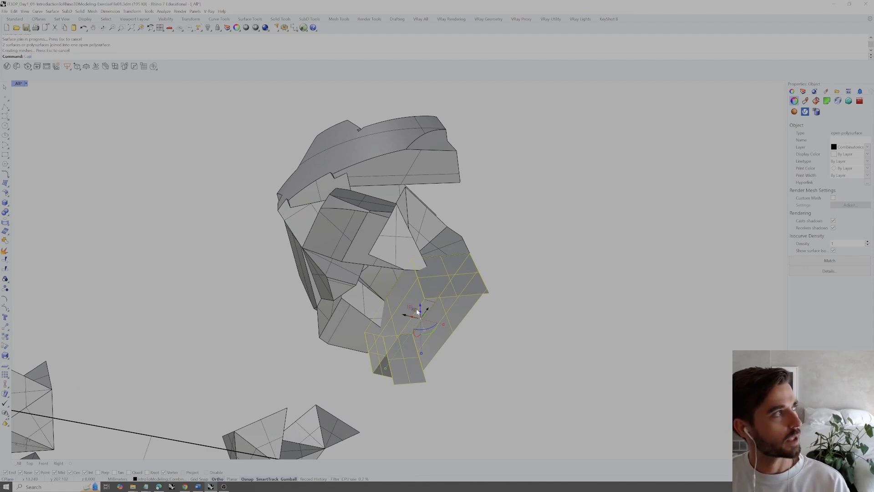
- Draw a horizontal rectangular plane at the walls' lower end and scale it up so it cuts fully through them
right_click_drag(434, 298, 297, 342)
left_click(478, 365)
right_click_drag(478, 365, 322, 324)
left_click(318, 324)
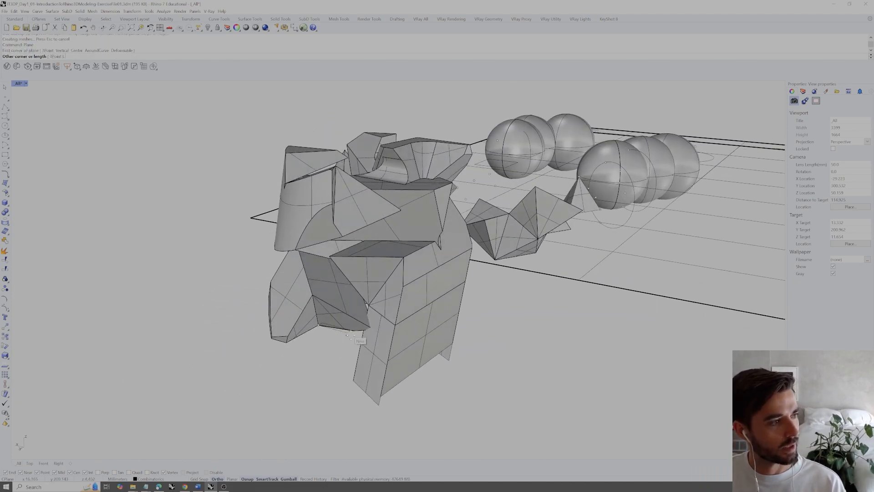
left_click(555, 303)
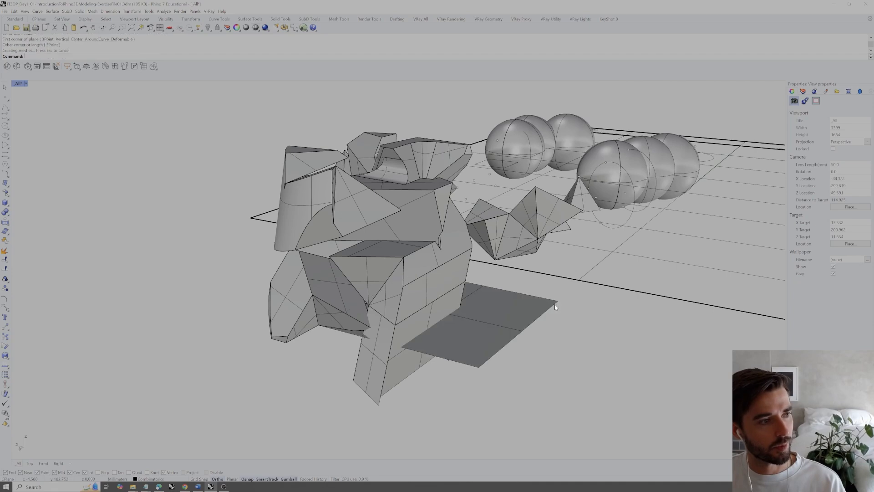
left_click(490, 320)
left_click_drag(514, 329, 651, 372)
key("Escape")
- Split the joined walls with the horizontal plane, and delete the plane and the wall portion below it
right_click_drag(652, 373, 513, 342)
left_click(424, 321)
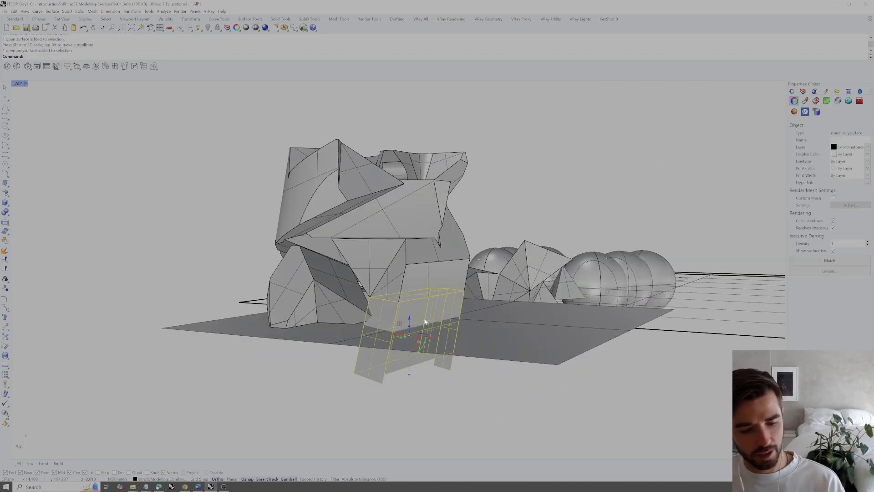
left_click(503, 339)
key("Return")
left_click(505, 339)
key("Delete")
left_click(437, 342)
key("Delete")
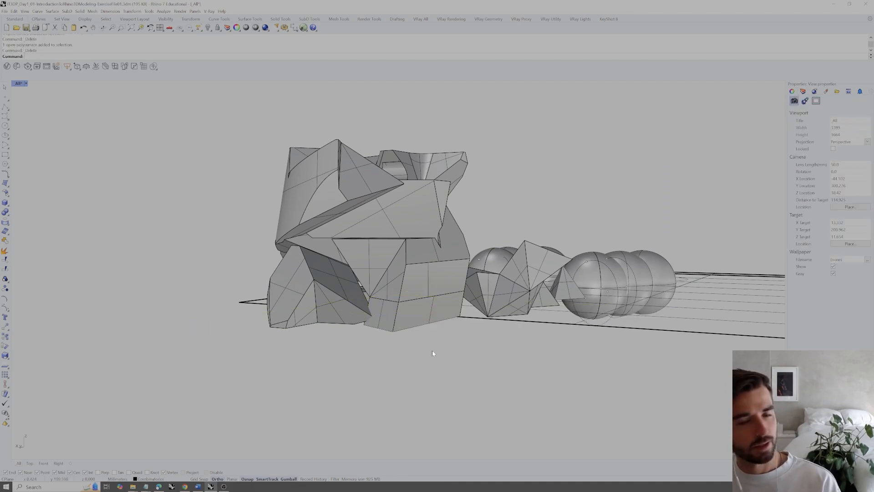
- Cap the open polysurface of the trimmed lower walls into a closed solid
right_click_drag(429, 337, 454, 306)
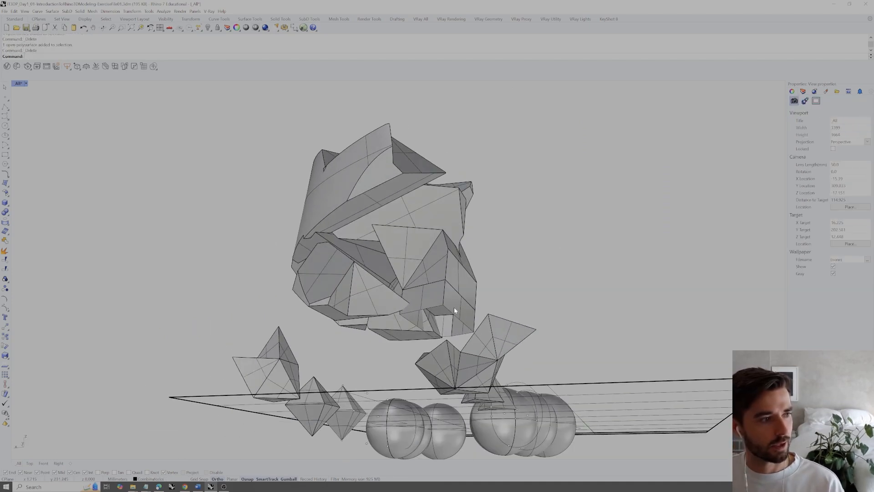
left_click(454, 309)
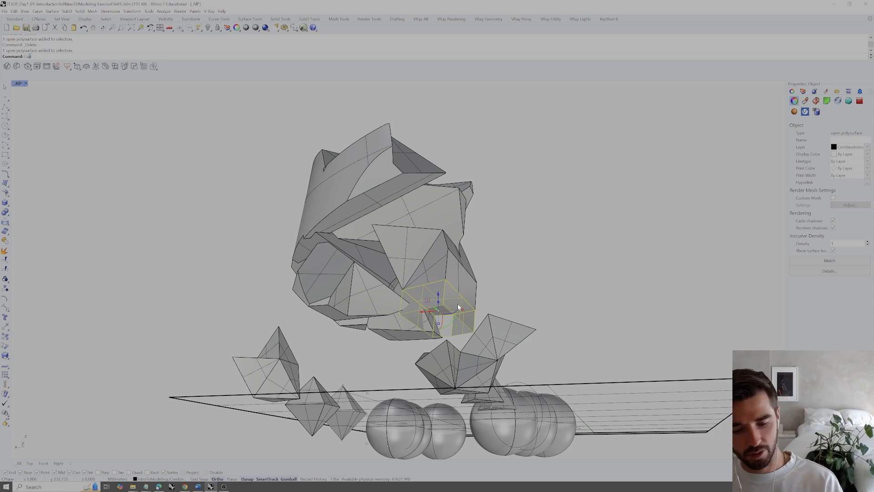
key("Return")
left_click(545, 285)
- Boolean-union the capped lower block with the main body and merge all coplanar faces of the result
right_click_drag(545, 286, 447, 312)
left_click(446, 312)
left_click(449, 288, "shift")
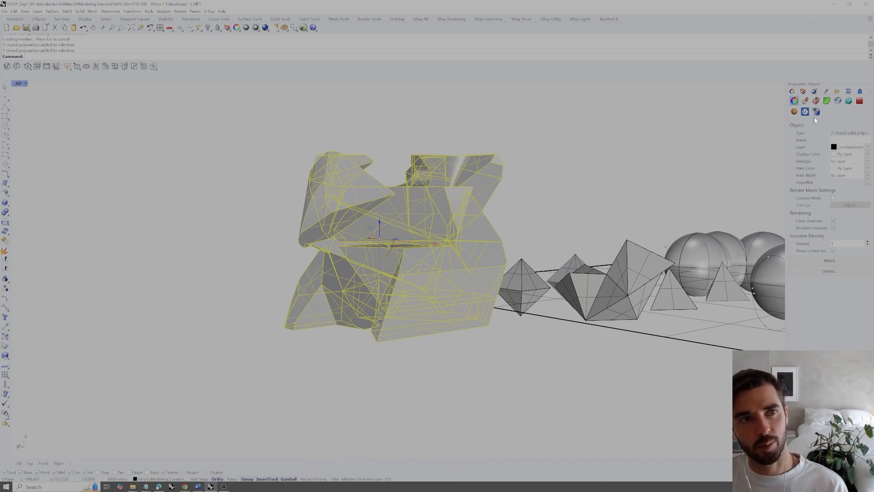
right_click_drag(484, 303, 471, 345)
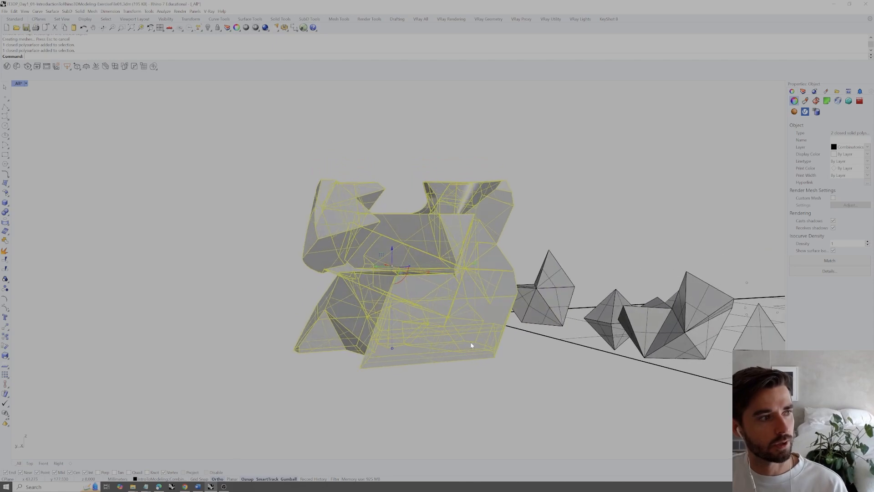
type("anUnion")
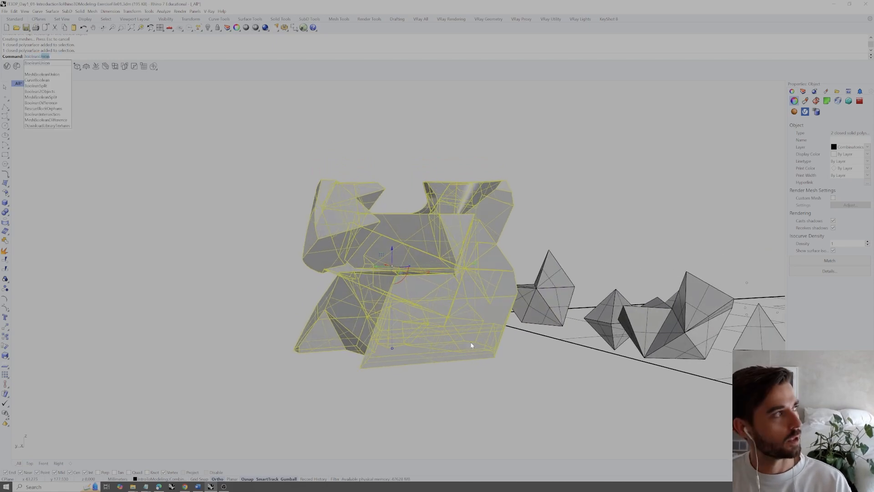
key("Return")
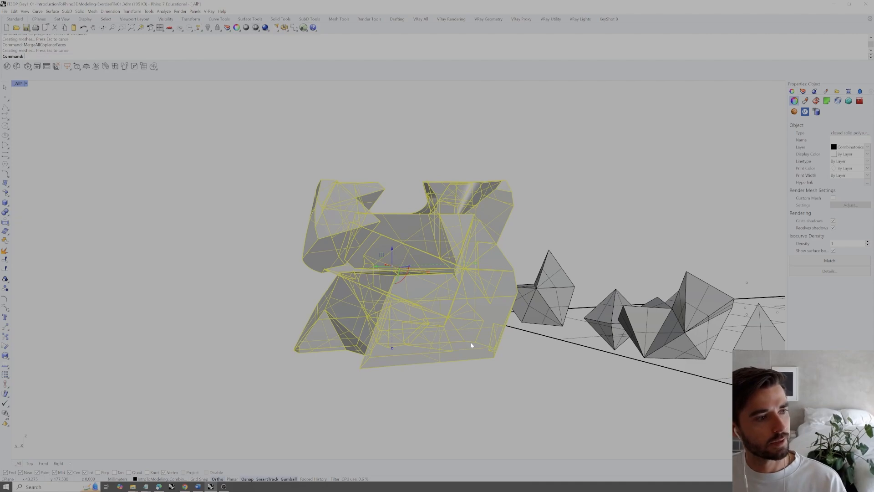
left_click(560, 406)
- Draw a box in the open gap under the overhanging ledge, between the two lower parts of the body
right_click_drag(493, 324, 519, 337)
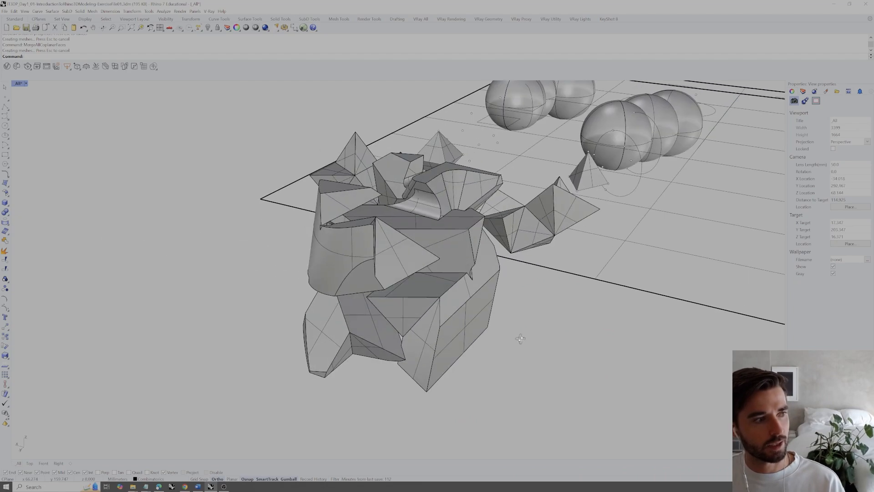
scroll(404, 336, "up", 8)
mouse_move(404, 337)
right_mouse_down()
mouse_move(434, 304)
mouse_move(468, 306)
mouse_move(408, 327)
mouse_move(405, 346)
mouse_move(414, 347)
right_mouse_up()
scroll(468, 306, "down", 4)
right_click_drag(414, 305, 561, 394)
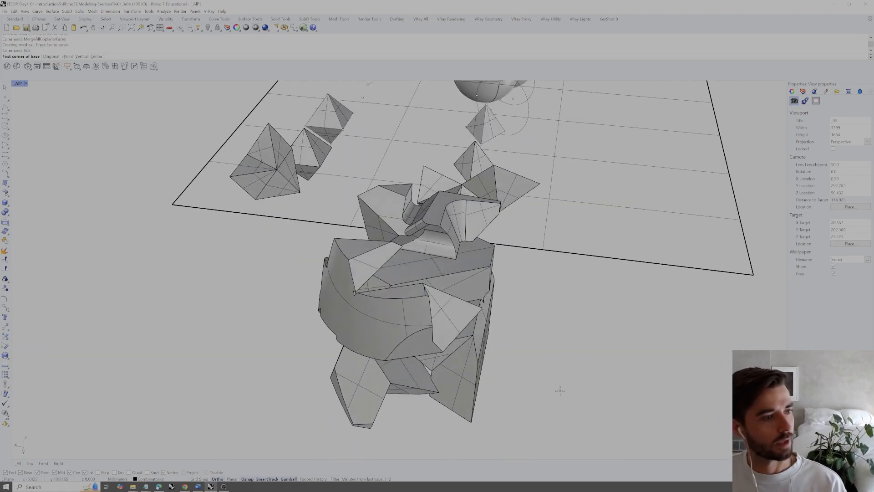
right_click_drag(433, 377, 354, 340)
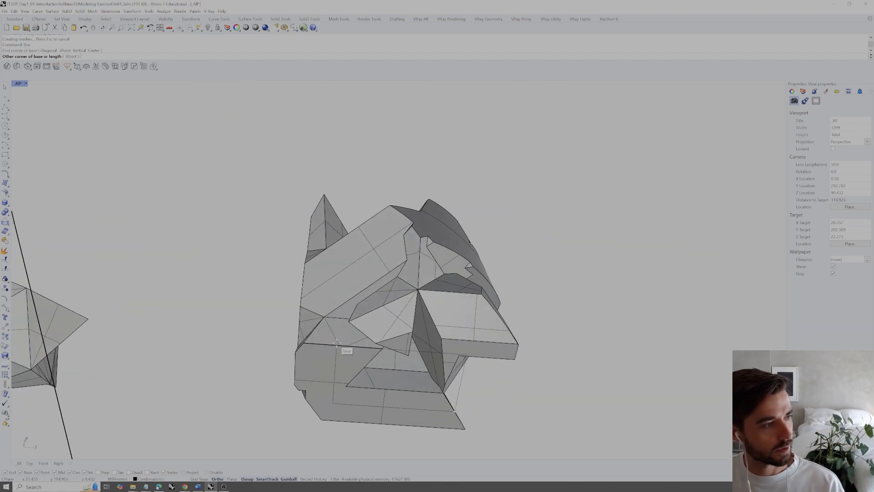
right_click_drag(396, 312, 309, 345)
right_click_drag(390, 323, 402, 345)
left_click(403, 344)
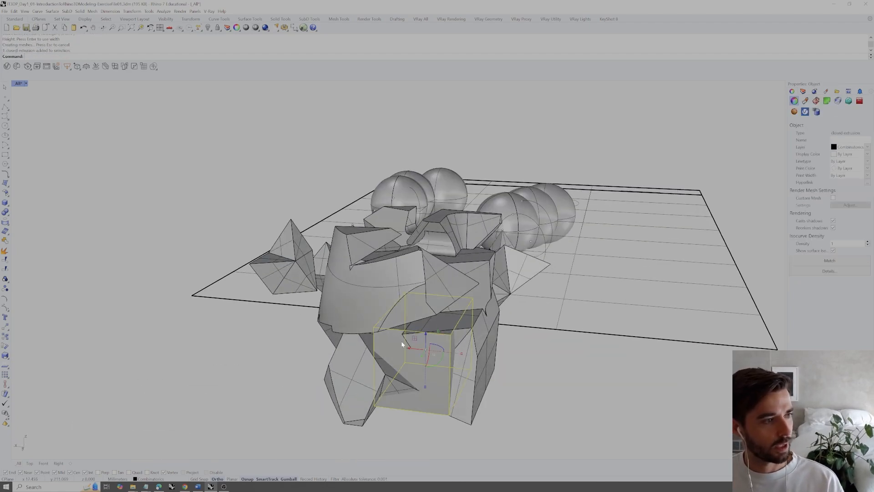
- Rotate the box by reference points so its front face aligns with the front edge of the overhanging ledge
scroll(409, 339, "up", 3)
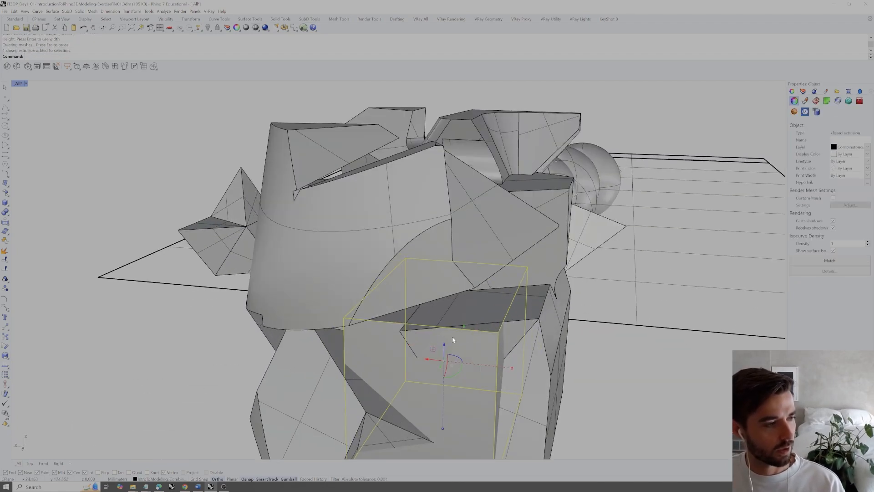
left_click(499, 334)
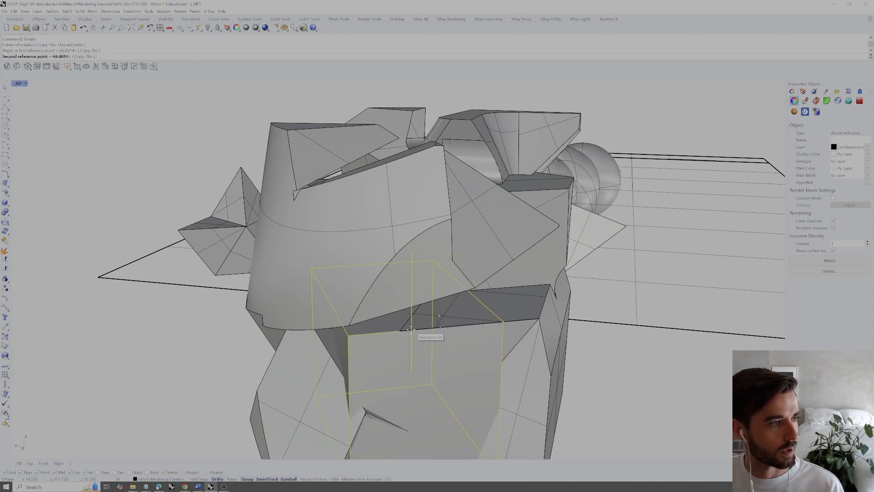
left_click(635, 388)
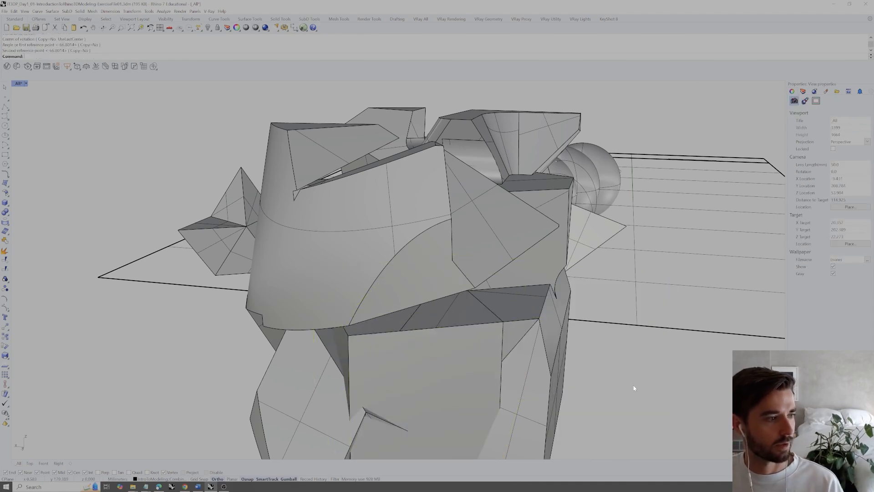
- Move the box inward along the ledge's underside so it sits deeper inside the gap
scroll(499, 349, "down", 5)
right_click_drag(499, 350, 468, 363)
left_click(433, 345)
scroll(433, 345, "up", 5)
type("M")
key("Return")
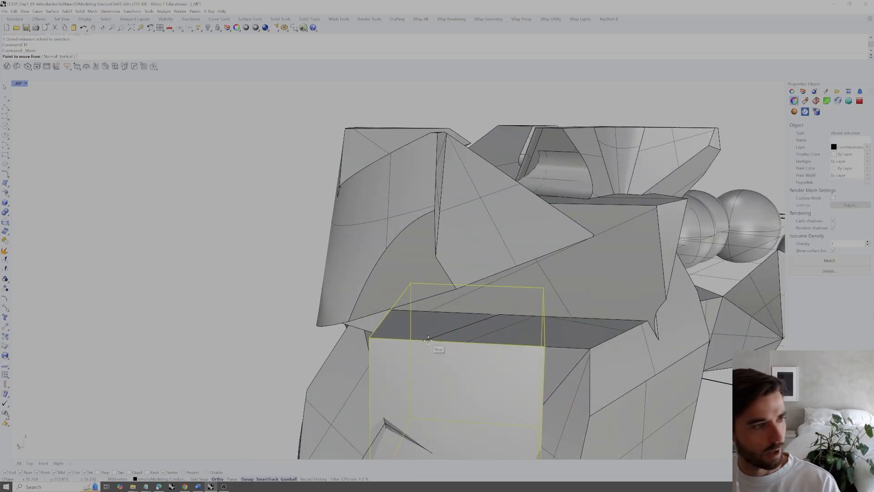
left_click(424, 337)
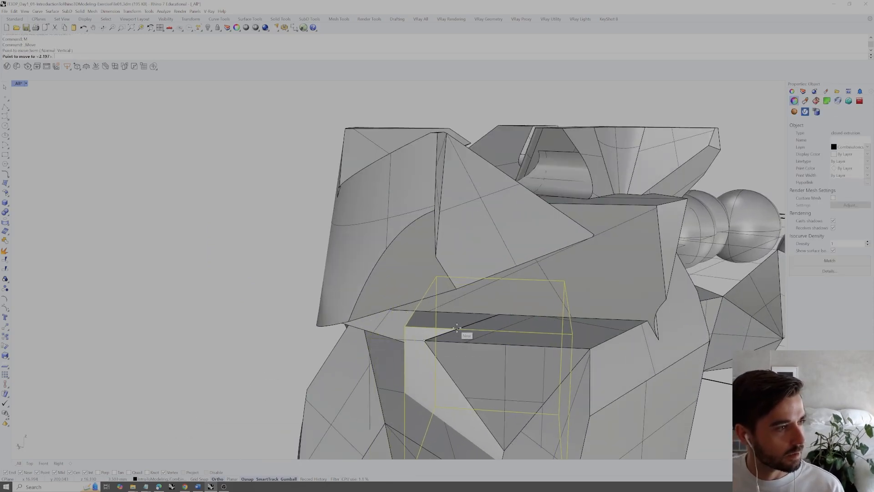
left_click(458, 327)
scroll(458, 327, "down", 7)
right_click_drag(458, 325, 535, 292)
key("Escape")
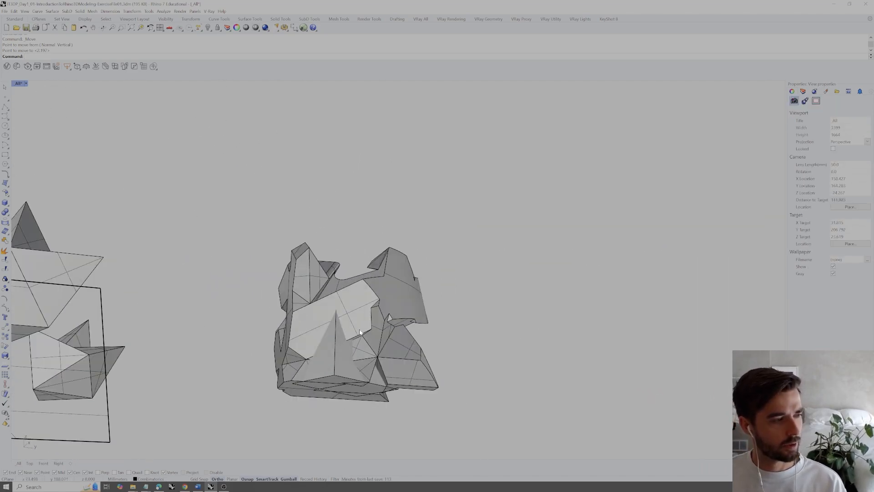
- Scale the box in one direction to half its depth, using the midpoint of its upper edge
scroll(358, 330, "up", 6)
left_click(331, 367)
right_click_drag(331, 367, 326, 383)
scroll(380, 355, "down", 3)
right_click_drag(415, 345, 421, 363)
key("Return")
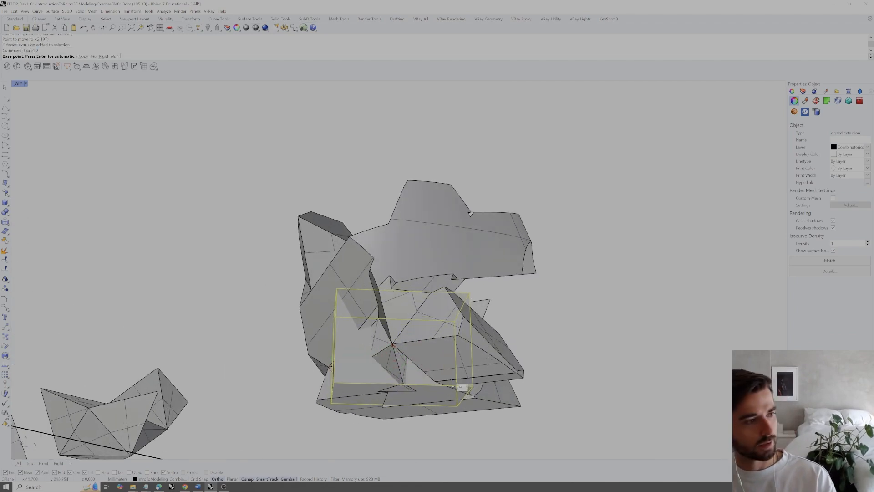
right_click_drag(470, 387, 449, 318)
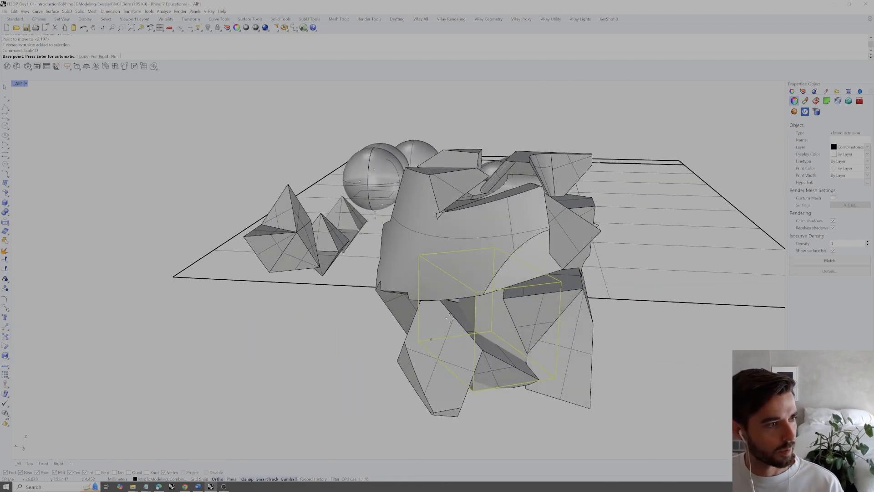
left_click(446, 273)
mouse_move(445, 274)
right_mouse_down()
mouse_move(467, 250)
mouse_move(436, 260)
right_mouse_up()
left_click(636, 404)
- Stretch the box vertically from its base corner up to the body's upper ledge with a one-directional scale
scroll(508, 274, "up", 8)
right_click_drag(508, 274, 469, 292)
scroll(538, 280, "down", 9)
left_click(445, 309)
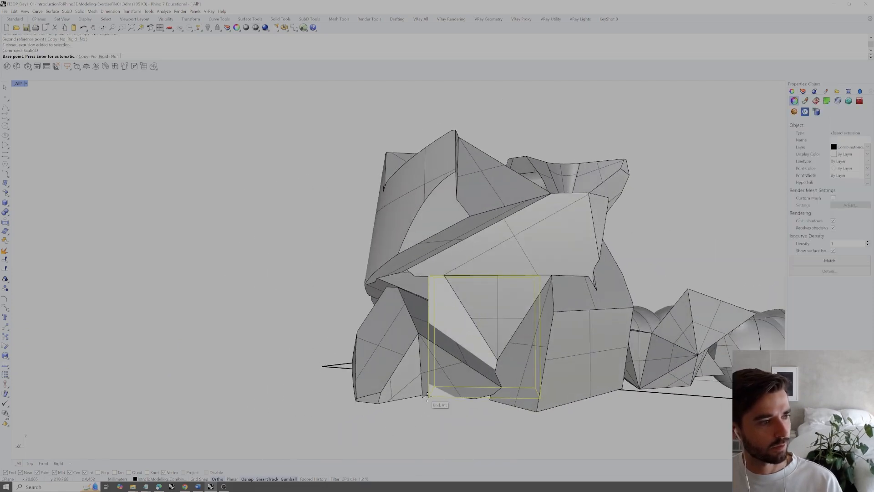
left_click(429, 277)
right_click_drag(429, 276, 397, 271)
right_click_drag(457, 219, 387, 259)
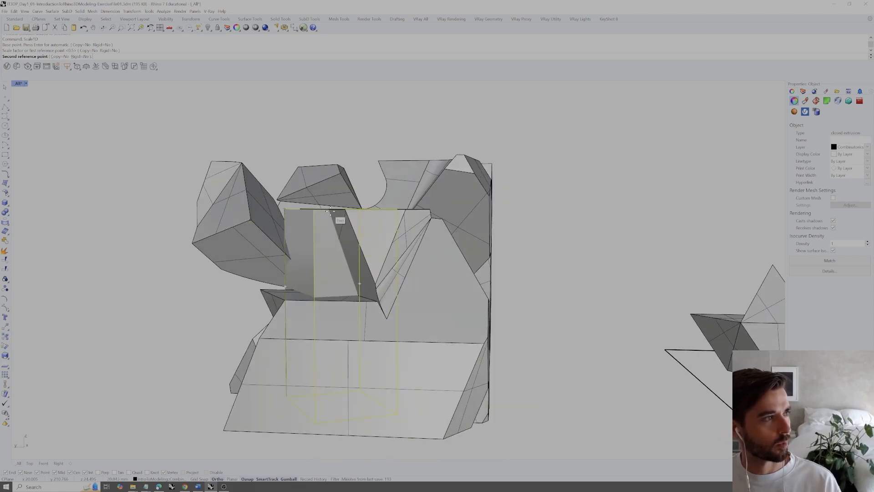
right_click_drag(330, 210, 450, 273)
- Boolean-union the tall box with the main body and merge all coplanar faces
left_click(430, 314)
scroll(497, 297, "up", 5)
left_click(509, 319, "shift")
scroll(508, 319, "down", 2)
right_click_drag(508, 319, 494, 338, "shift")
type("leanUnion")
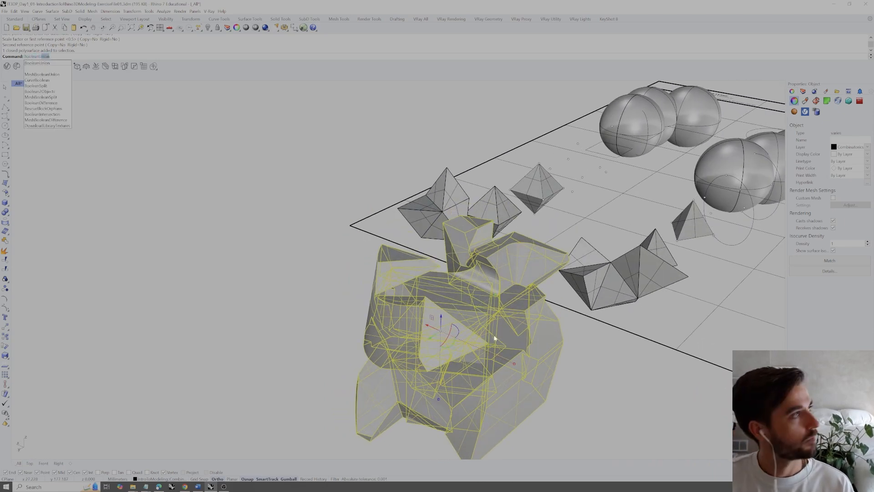
key("Return")
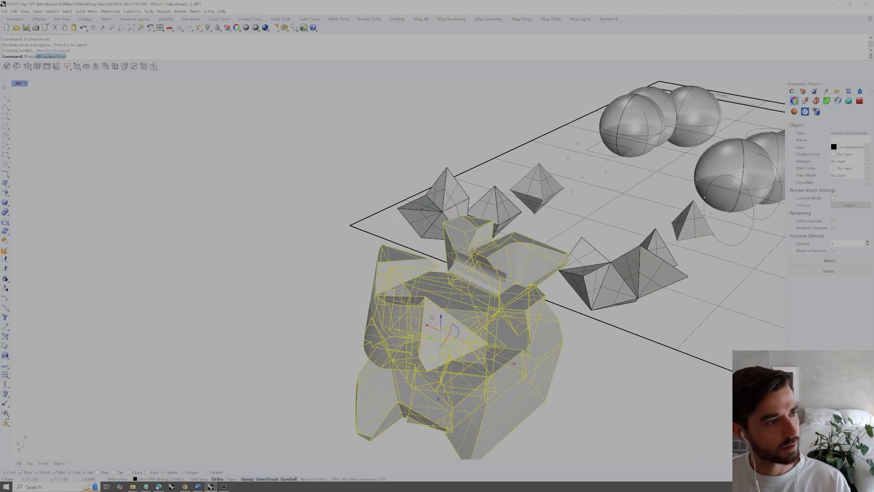
left_click(574, 374)
- Undo the coplanar face merge and the Boolean union of the tall box
right_click_drag(574, 374, 435, 416)
scroll(347, 288, "up", 4)
right_click_drag(347, 296, 496, 230, "shift")
scroll(488, 285, "up", 4)
left_click(497, 229)
left_click(463, 182)
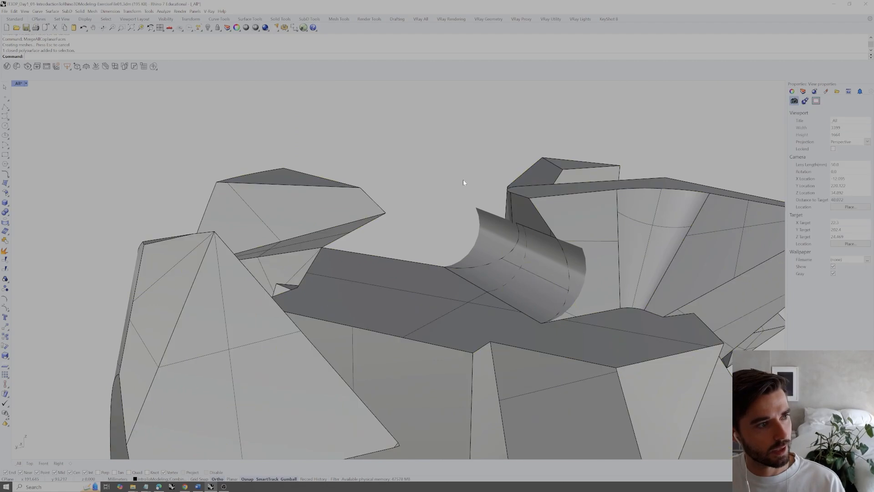
key("ctrl+z")
key("ctrl+z")
- Shorten the box vertically from its base corner with a one-directional scale so its top stays below the recess floor
left_click(460, 232)
right_click_drag(460, 232, 434, 314)
left_click(371, 344)
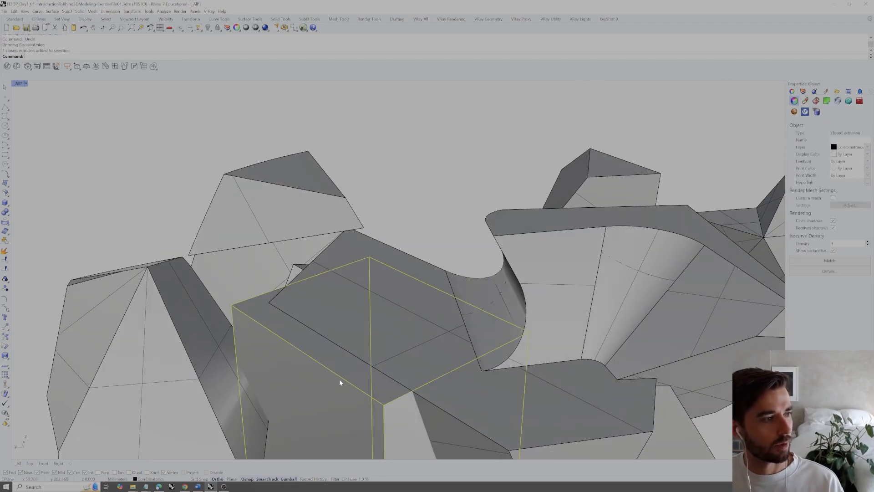
scroll(339, 379, "down", 5)
type("sca")
key("Return")
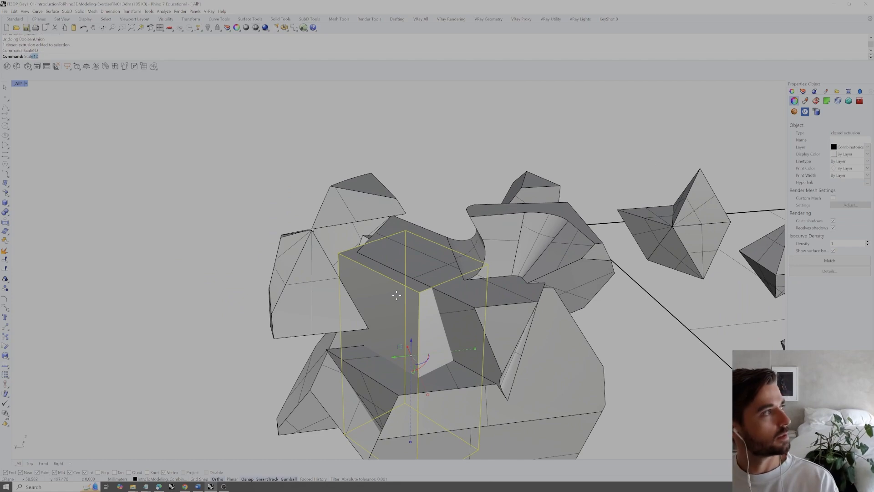
scroll(409, 421, "down", 3)
left_click(410, 418)
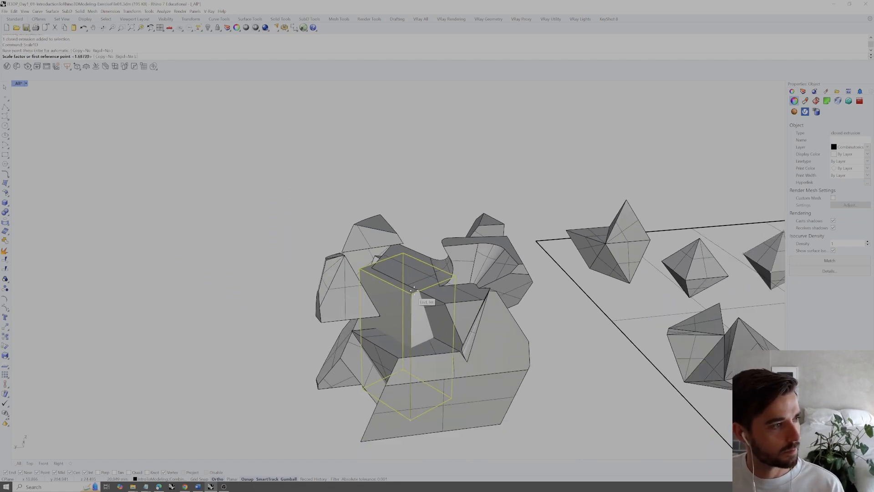
left_click(411, 293)
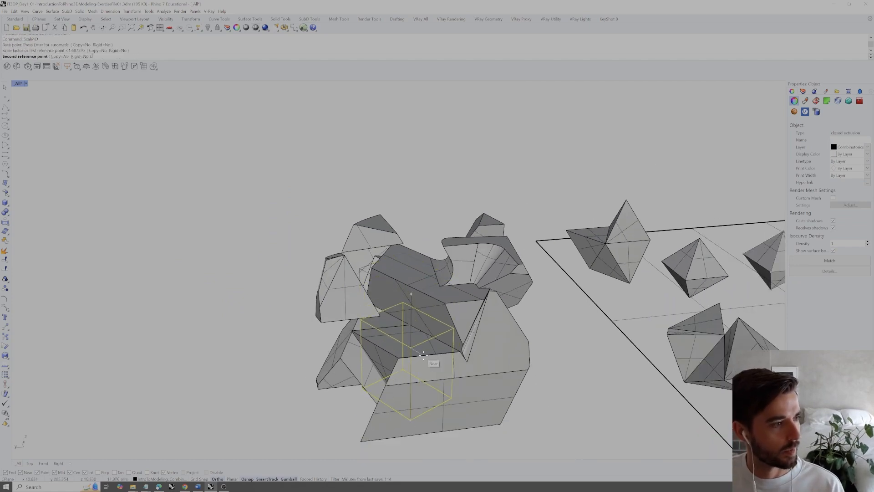
left_click(399, 361)
- Boolean-union the shortened box with the main body and merge all coplanar faces of the result
left_click(403, 350, "shift")
type("BooleanUnion")
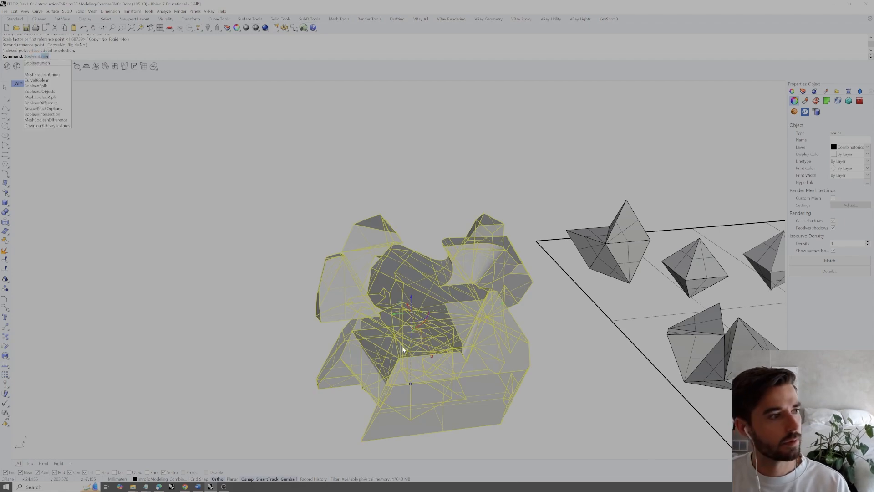
key("Return")
type("MergeAllCoplanarFaces")
key("Return")
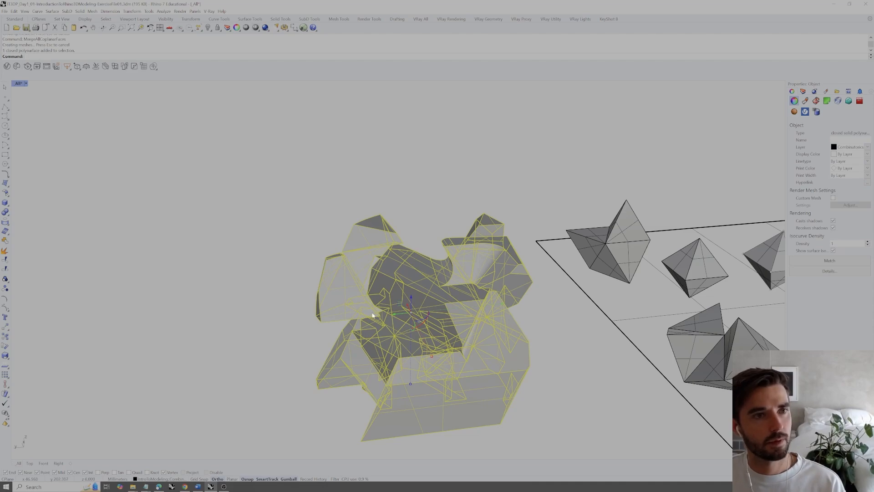
left_click(289, 289)
- Fillet one edge of the united body with a radius of 1, and undo that fillet
right_click_drag(289, 289, 536, 353)
scroll(486, 368, "up", 3)
right_click_drag(486, 367, 481, 372)
type("FilletEdge")
key("Return")
type("1")
key("Return")
left_click(487, 357)
key("Return")
key("Return")
key("ctrl+z")
- Fillet another edge of the united body, keeping the radius of 1
right_click_drag(486, 358, 346, 346)
scroll(470, 353, "down", 4)
key("Return")
left_click(417, 335)
key("Return")
key("Return")
- Try to unroll the closed body with UnrollSrf, setting Explode and Labels to Yes
scroll(458, 335, "down", 8)
scroll(464, 319, "up", 8)
left_click(439, 327)
left_click(263, 301)
right_click_drag(442, 332, 567, 372, "shift")
left_click(423, 340)
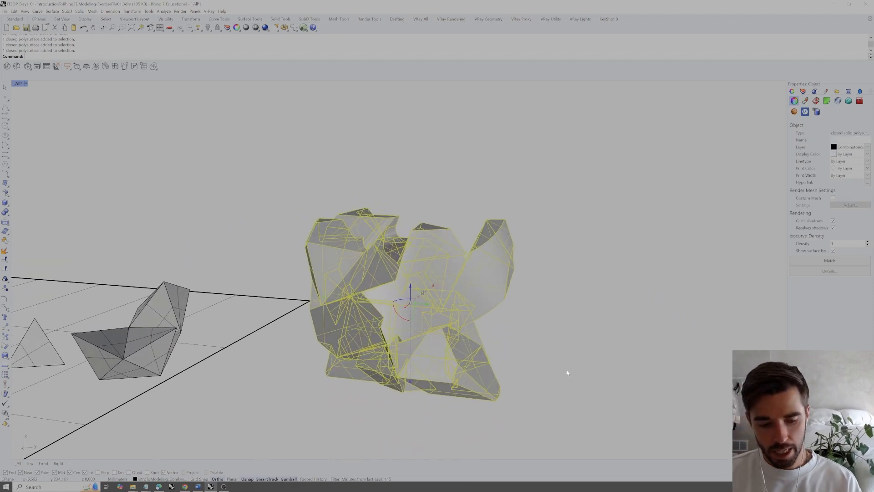
type("UnrollSrf")
key("Return")
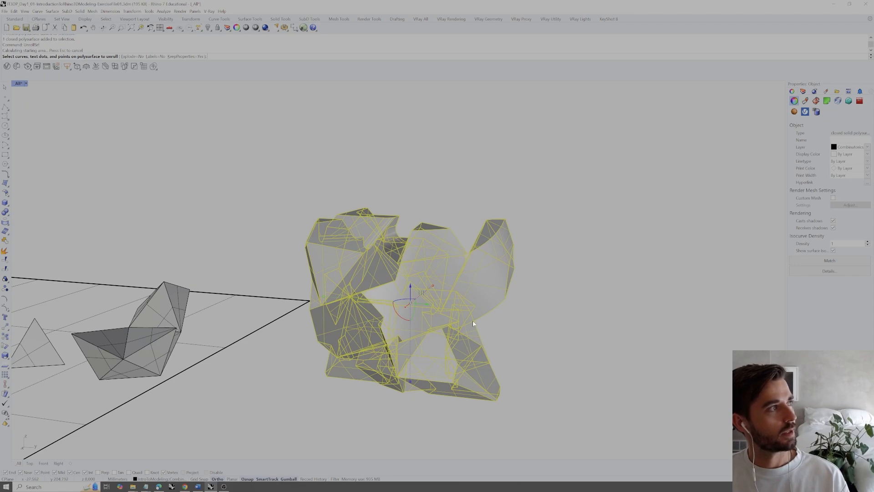
left_click(133, 57)
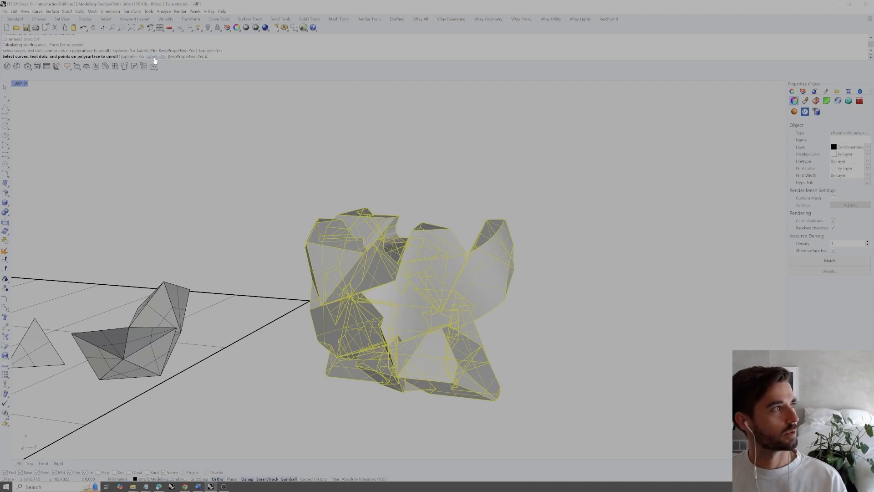
left_click(155, 57)
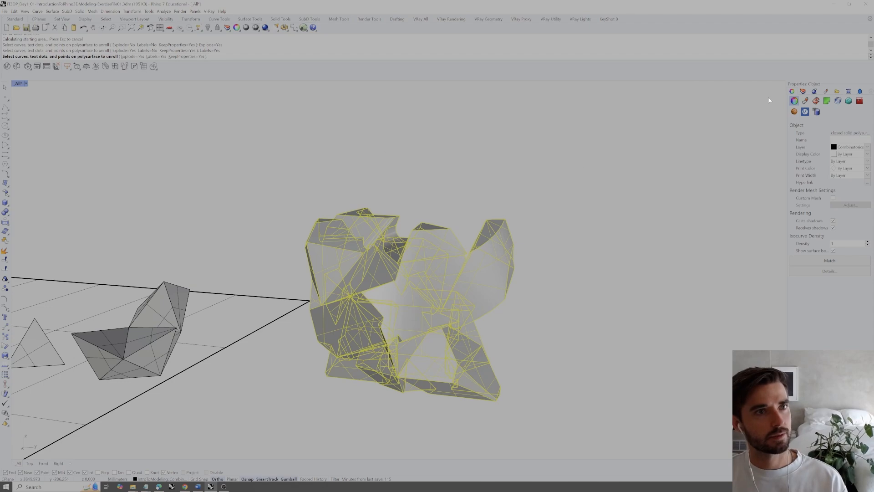
key("Return")
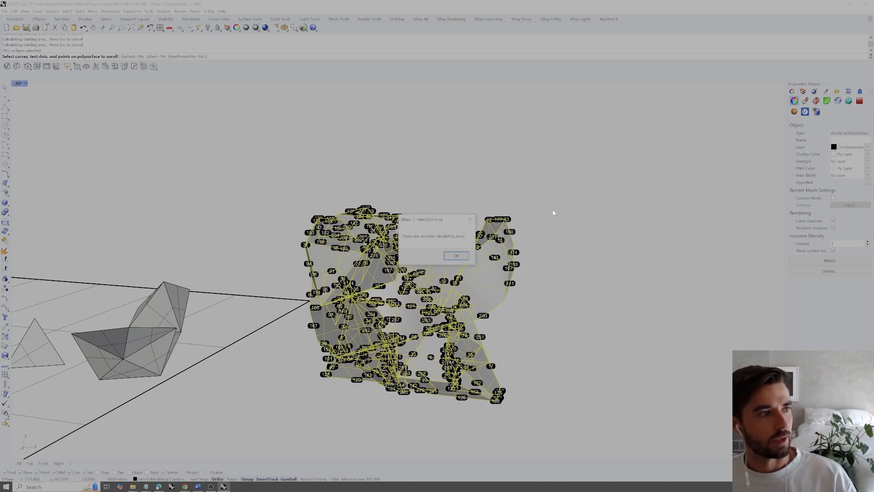
left_click(455, 255)
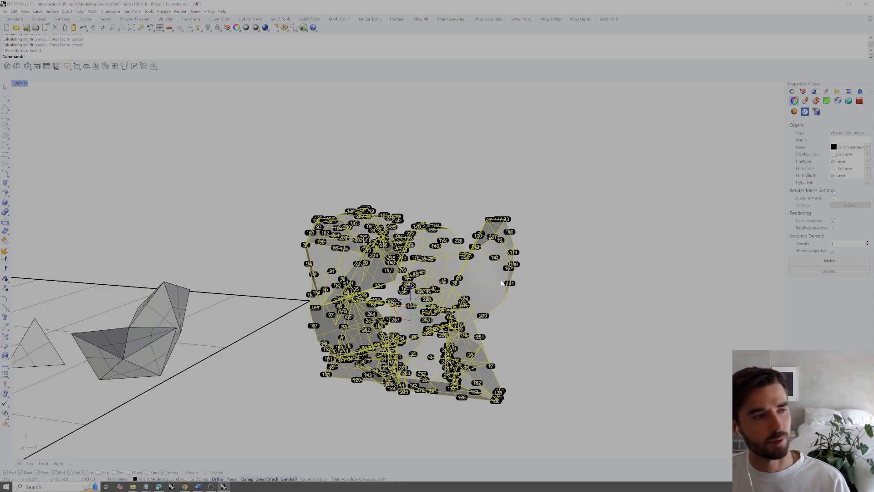
- Select the newly unrolled pieces with their labels, leaving out everything around the body, and move them off the sheet to behind the body
scroll(502, 283, "down", 4)
right_click_drag(582, 285, 545, 288)
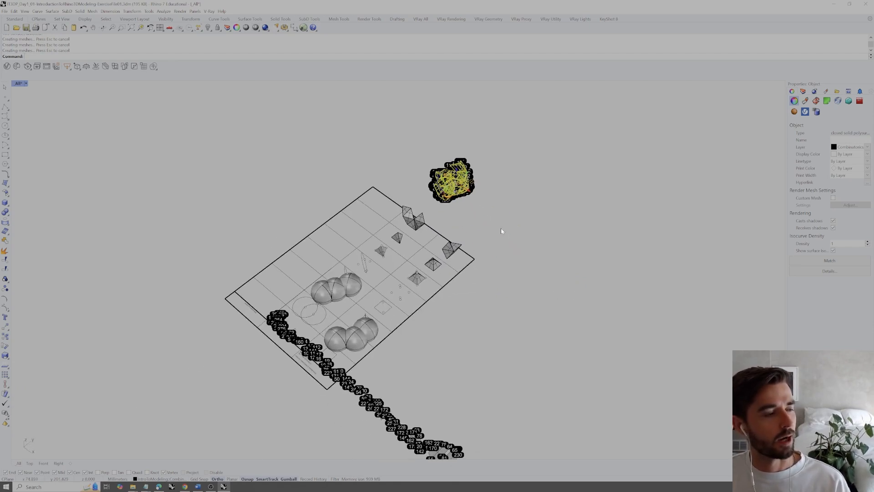
type("SelLast")
key("Return")
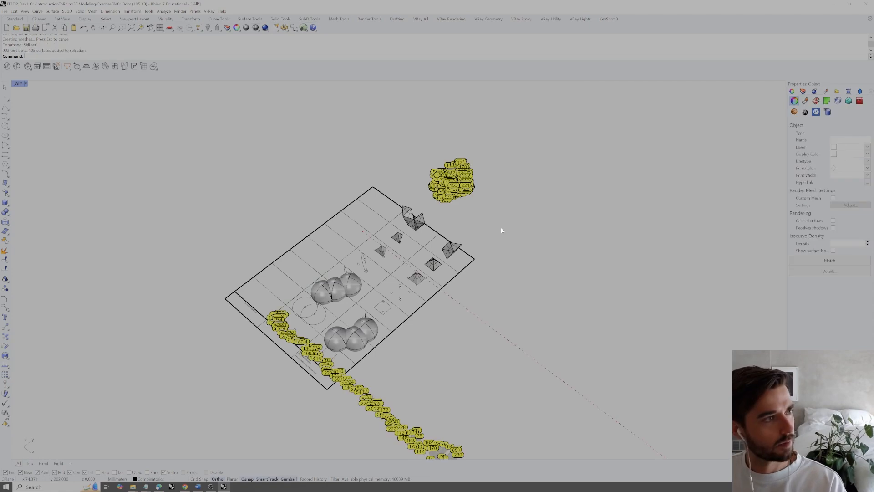
left_click_drag(493, 136, 425, 209, "ctrl")
right_click_drag(493, 262, 499, 286)
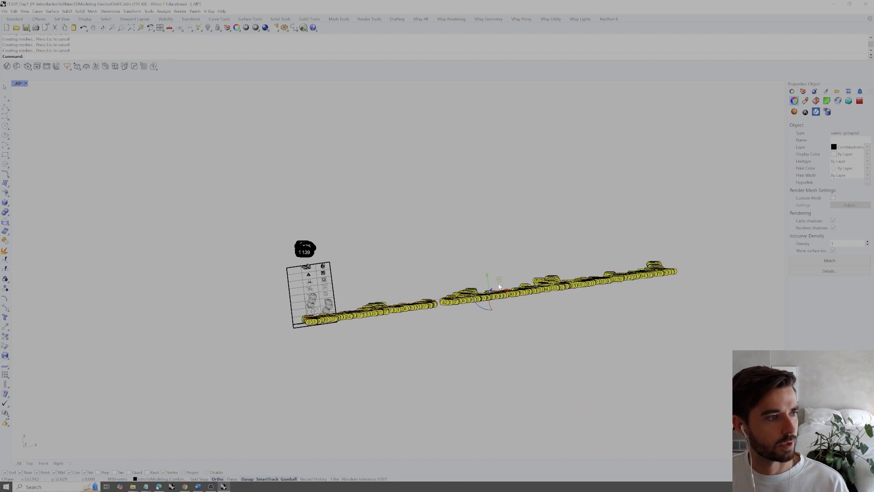
left_click_drag(486, 277, 470, 196)
right_click_drag(274, 228, 457, 232)
left_click_drag(529, 223, 356, 230)
right_click_drag(356, 229, 421, 255)
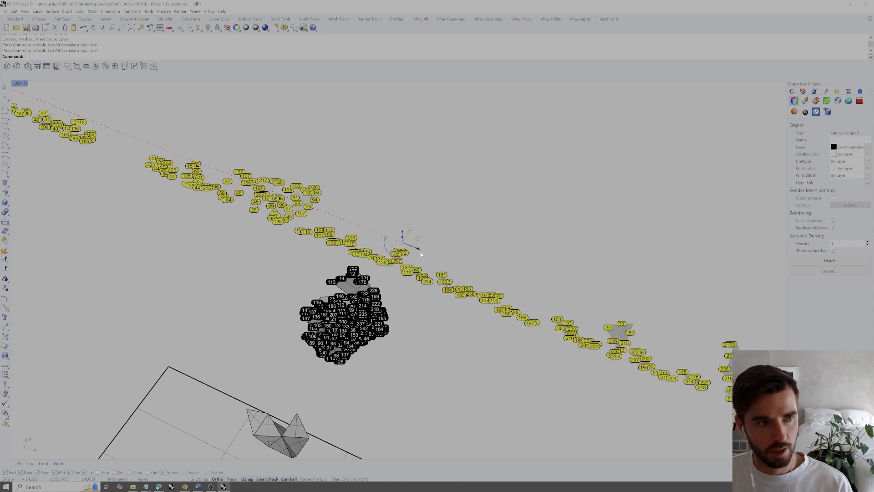
- Create a sublayer named UnrollSrf under Combinatorics and assign the selected unrolled pieces and labels to it
left_click(803, 91)
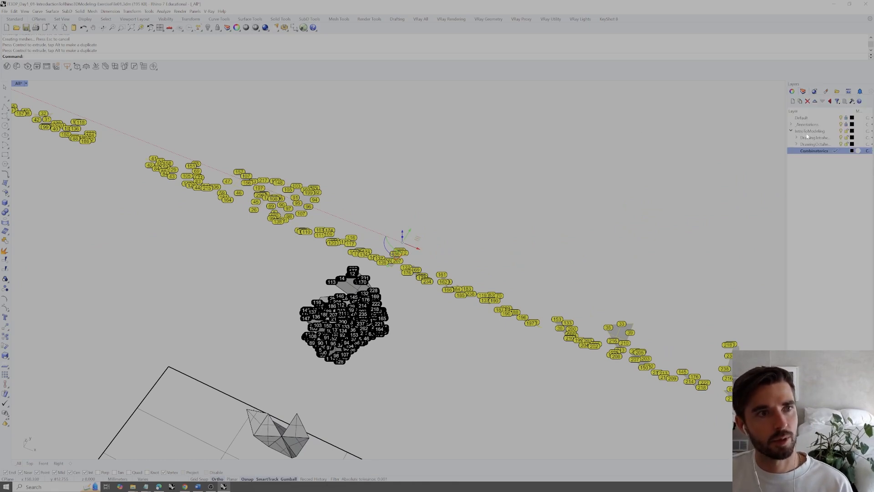
left_click(801, 101)
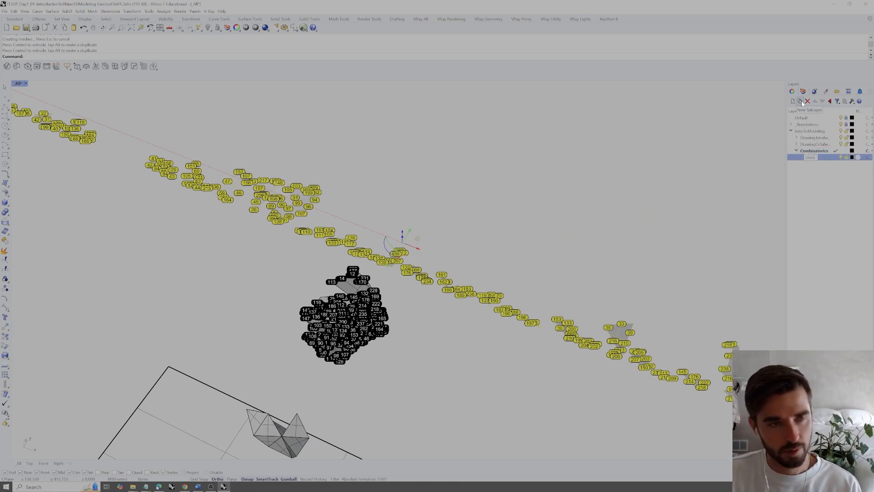
type("UnrollS")
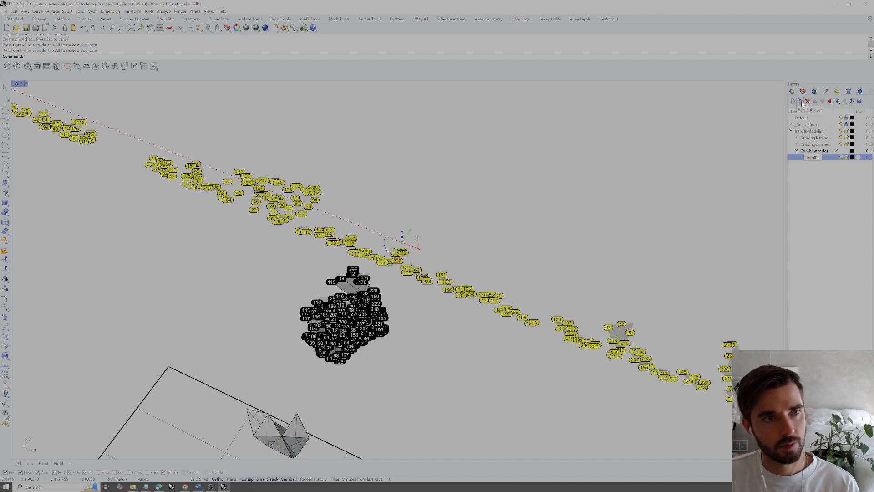
type("rf")
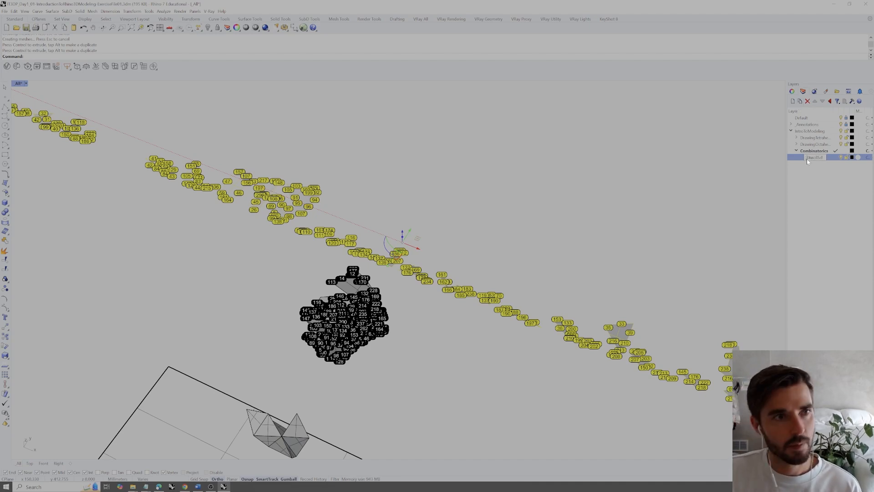
key("Return")
right_click(815, 157)
left_click(834, 266)
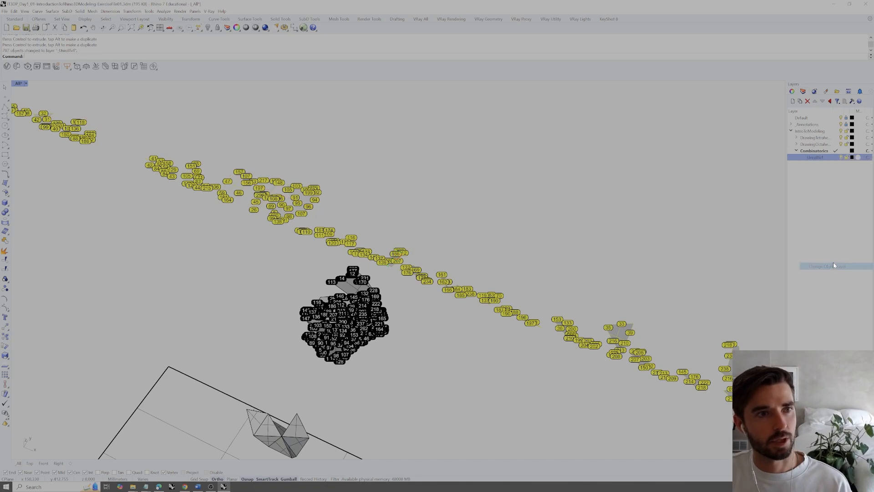
- Add another sublayer named Labels under Combinatorics
left_click(794, 101)
type("_A")
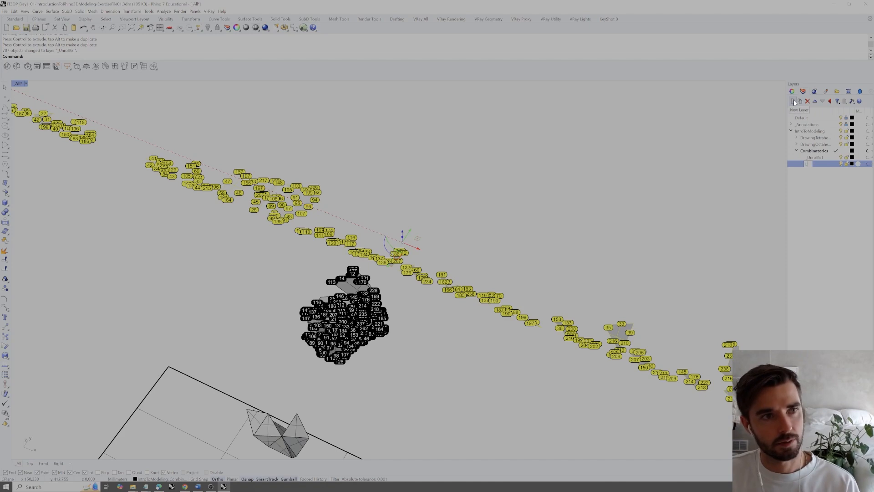
left_click(821, 173)
- Select the number labels surrounding the body, excluding the body itself, and assign them to the Labels layer
right_click_drag(514, 302, 392, 291)
left_click(392, 290)
scroll(346, 220, "up", 4)
right_click_drag(347, 220, 353, 213)
left_click_drag(374, 171, 179, 346)
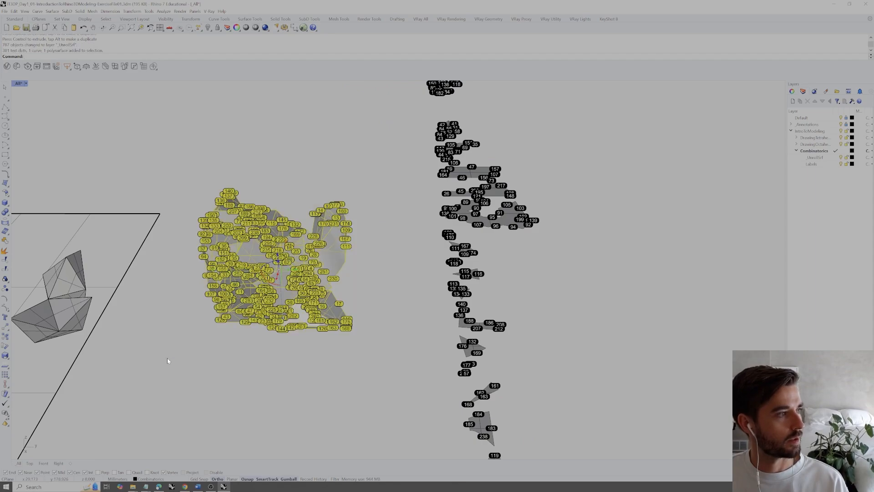
scroll(340, 255, "up", 5)
right_click_drag(340, 255, 344, 248)
scroll(338, 330, "up", 6)
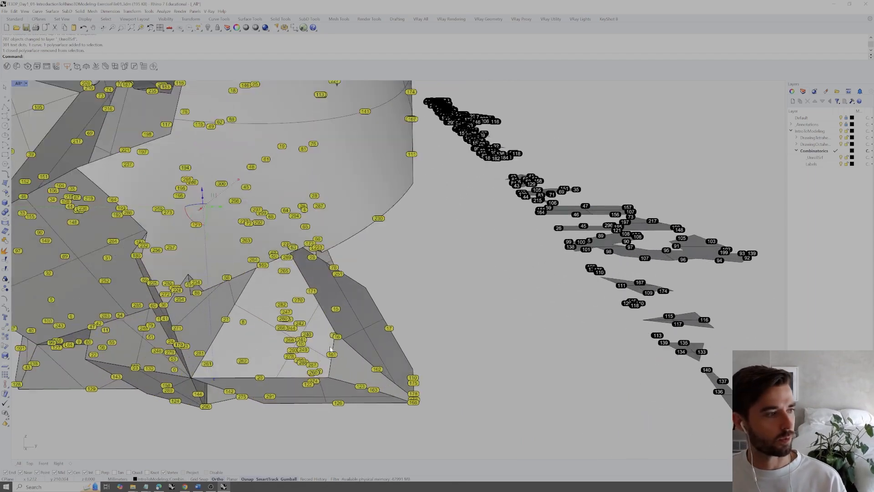
scroll(334, 331, "down", 4)
scroll(333, 334, "up", 2)
scroll(333, 334, "down", 3)
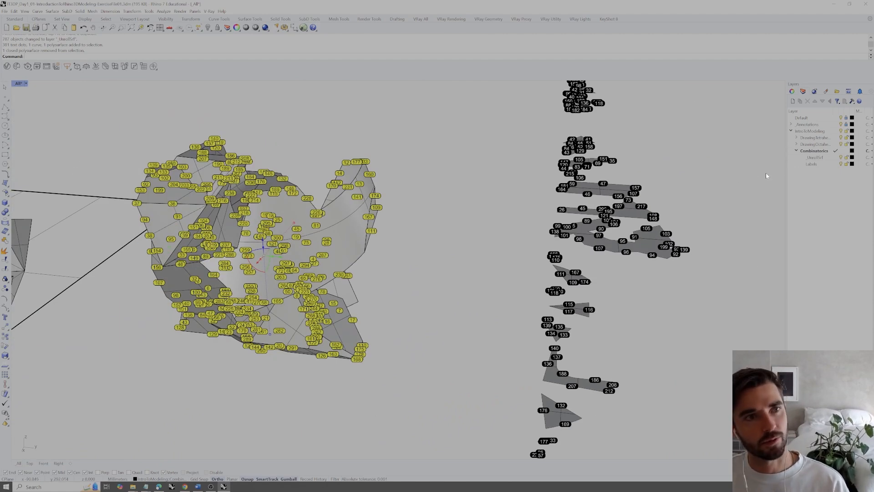
right_click(809, 165)
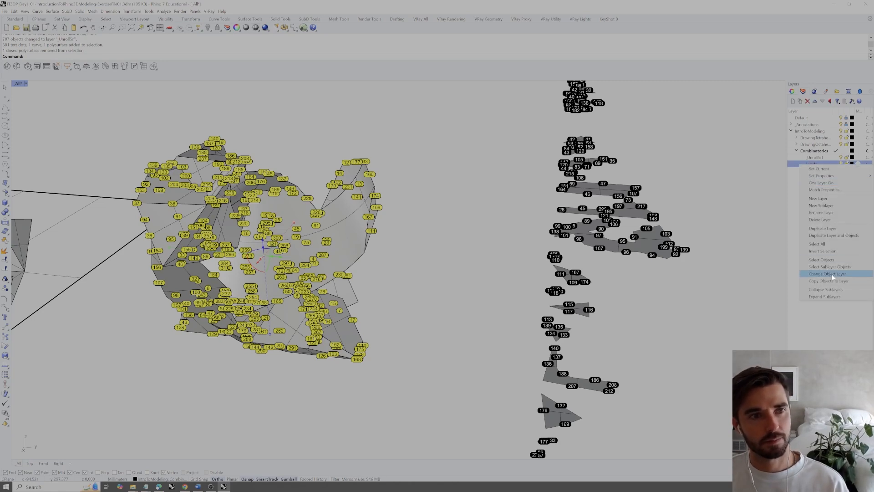
left_click(832, 274)
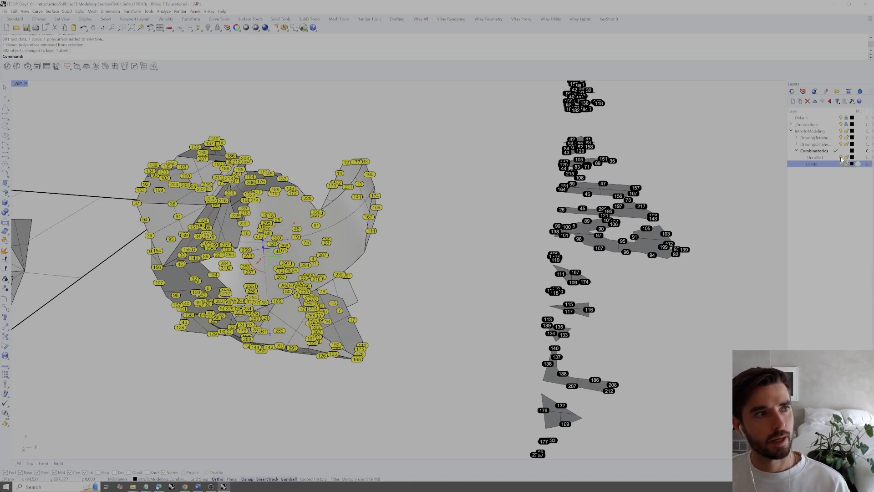
- Hide the Labels layer, and turn the UnrollSrf layer off and back on
left_click(840, 157)
left_click(840, 164)
right_click_drag(443, 248, 453, 273)
right_click_drag(347, 186, 415, 210)
left_click(840, 157)
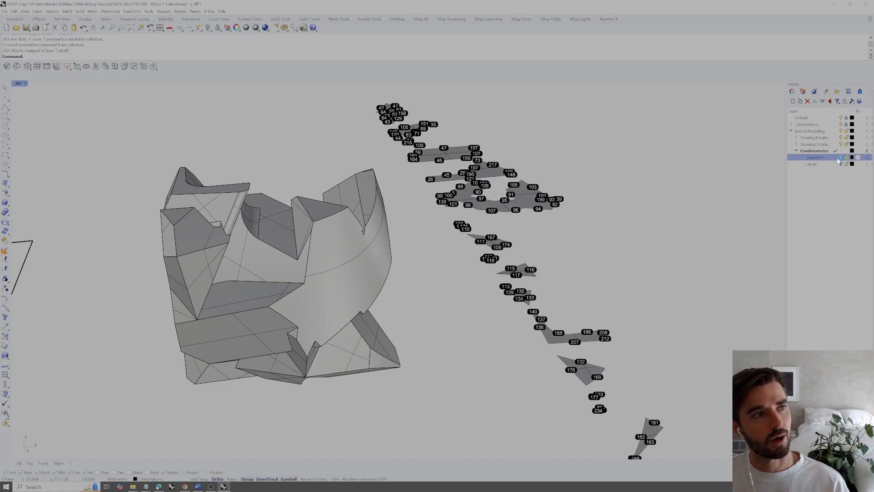
- Examine the long row of labelled unrolled pieces in relation to the body and the sheet
scroll(484, 214, "down", 6)
right_click_drag(486, 213, 532, 239)
scroll(531, 239, "down", 8)
right_click_drag(592, 267, 453, 277, "shift")
scroll(453, 277, "down", 10)
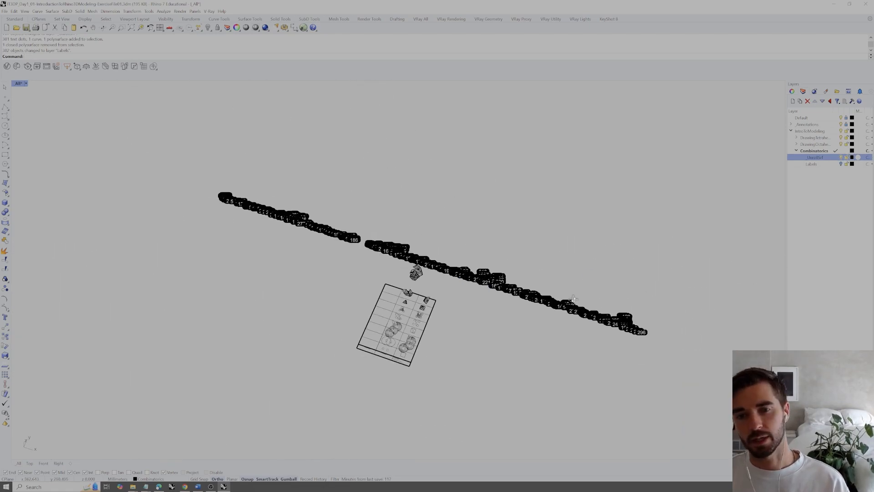
right_click_drag(574, 298, 606, 298)
scroll(411, 242, "up", 12)
right_click_drag(438, 276, 584, 299, "shift")
right_click_drag(484, 299, 450, 328)
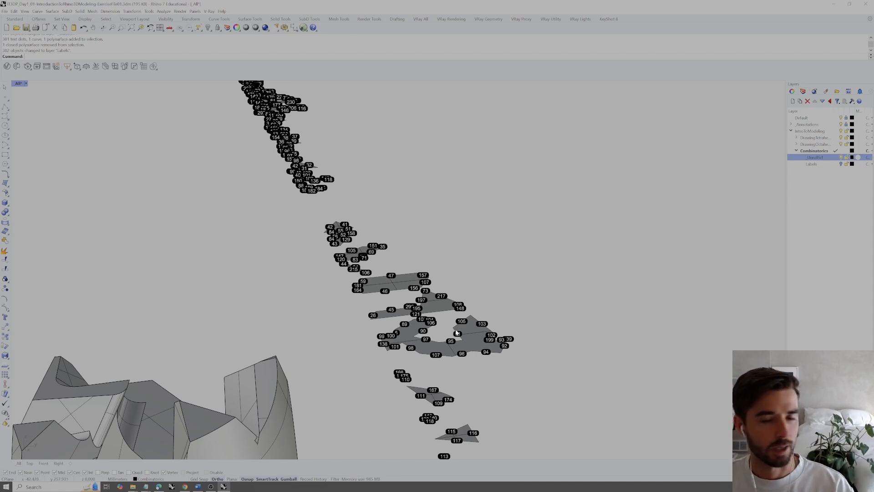
right_click_drag(457, 332, 468, 319)
scroll(468, 319, "down", 3)
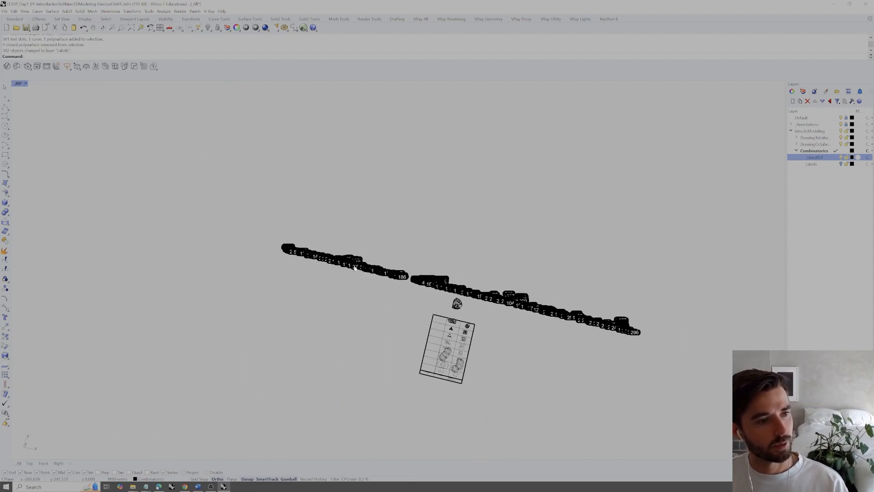
scroll(321, 258, "up", 4)
right_click_drag(610, 314, 506, 382)
- Zoom to the closed body and explode it into separate surfaces
left_click(505, 384)
type("ZS")
key("Return")
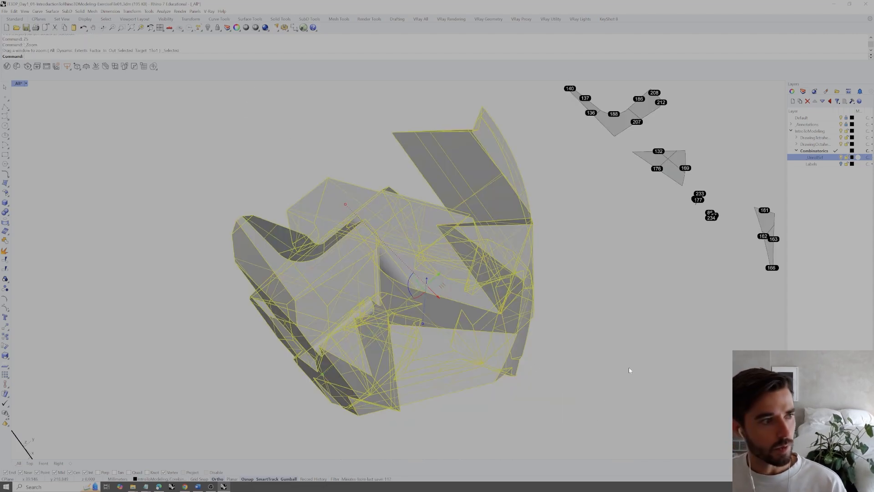
key("Escape")
right_click_drag(534, 311, 469, 292)
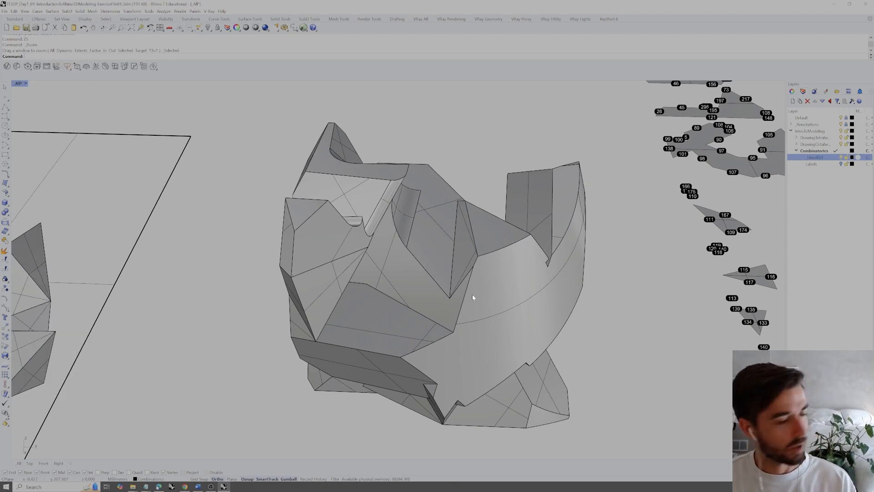
left_click(466, 300)
right_click_drag(453, 314, 467, 302)
type("Explode")
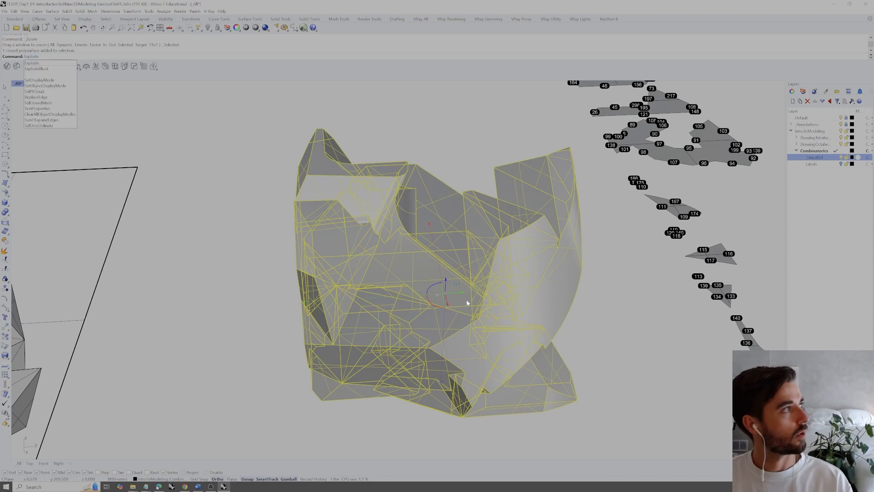
key("Return")
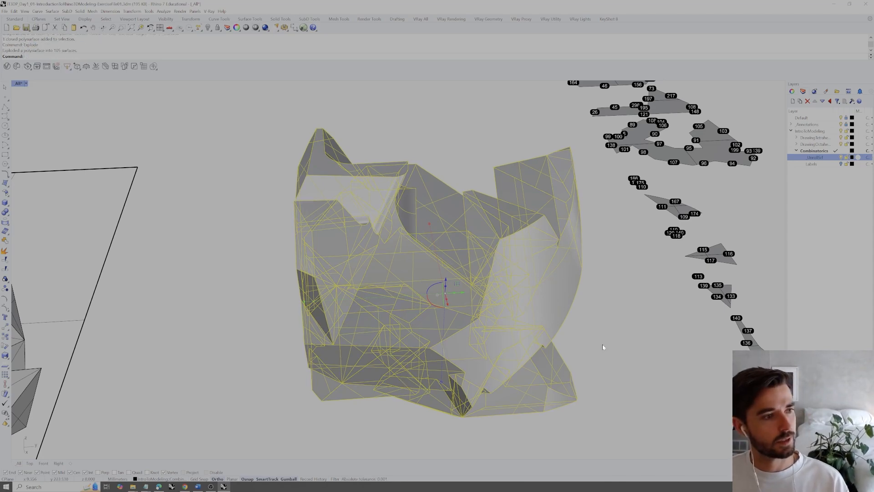
- Select a cluster of adjacent faces on one side of the exploded body and join them into one open polysurface
right_click_drag(610, 332, 366, 252)
scroll(332, 214, "up", 7)
left_click(319, 186)
left_click(332, 218, "shift")
right_click_drag(337, 223, 450, 296)
left_click(386, 271, "shift")
left_click(408, 209, "shift")
type("un")
key("Return")
- Unroll the joined polysurface with UnrollSrf, setting Explode and Labels to No
type("un")
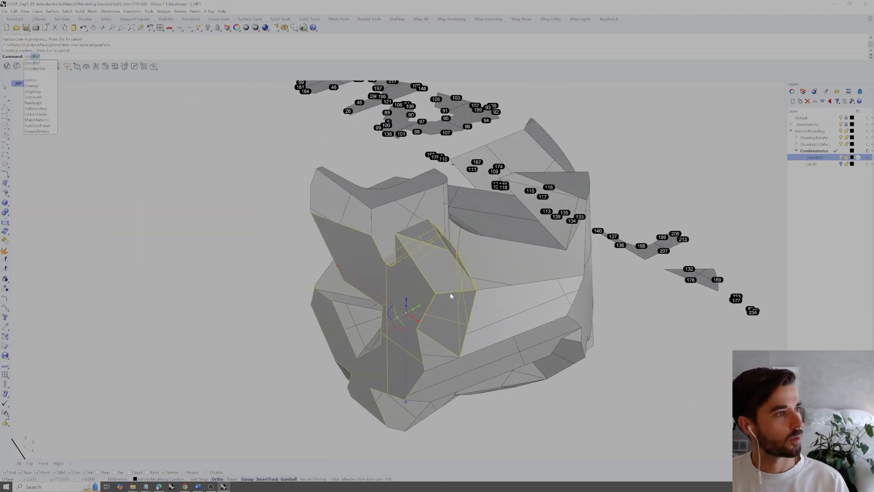
key("Return")
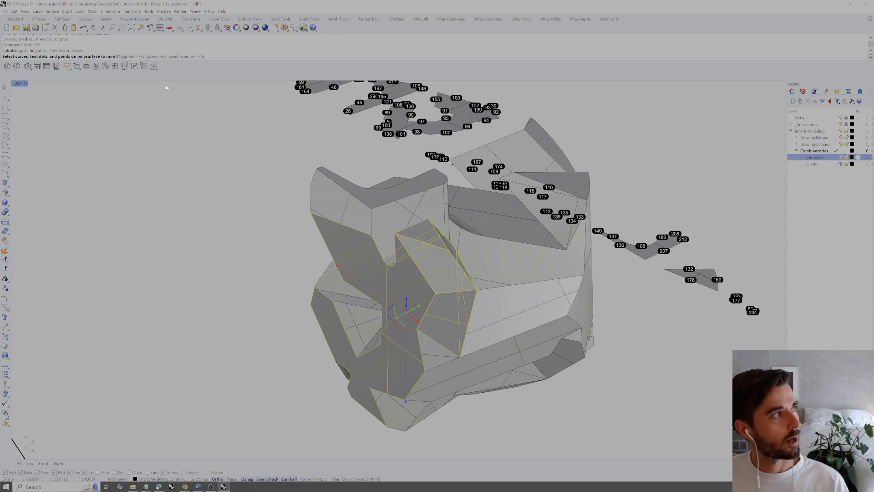
left_click(136, 56)
left_click(154, 57)
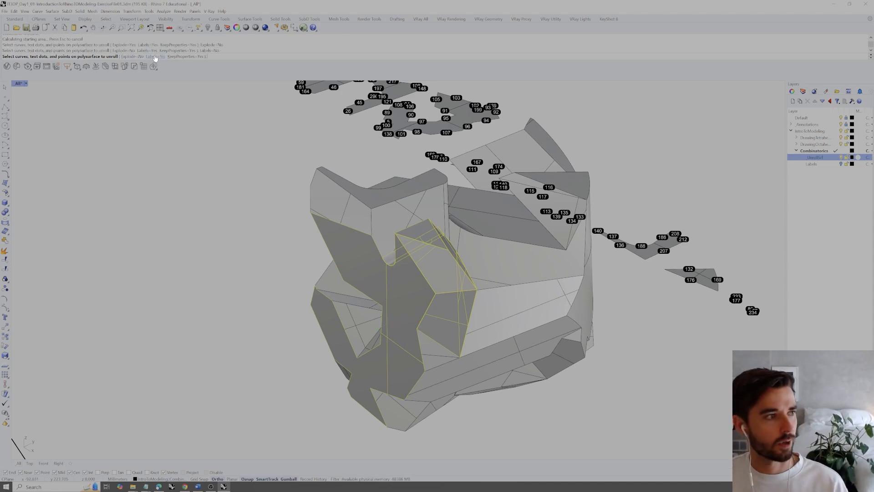
key("Return")
- Move the new flat piece from the sheet's corner to beside the body and assign it to the UnrollSrf layer
scroll(381, 214, "down", 6)
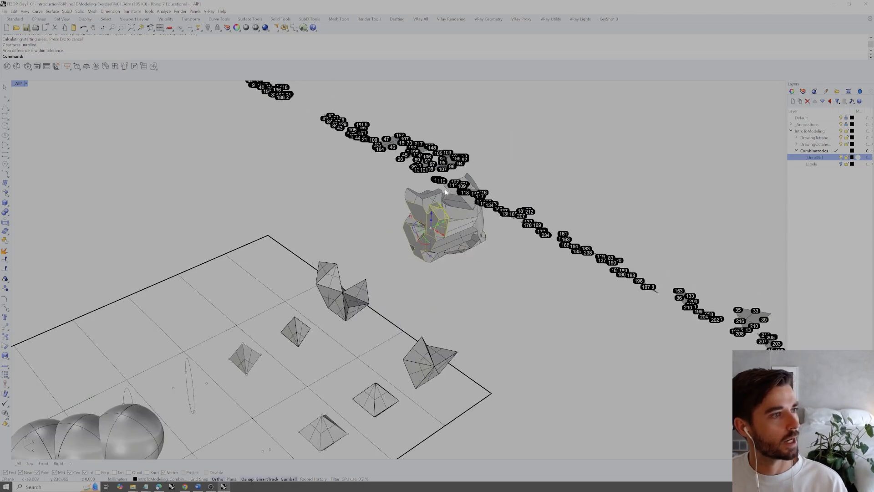
left_click(485, 255)
left_click(186, 324)
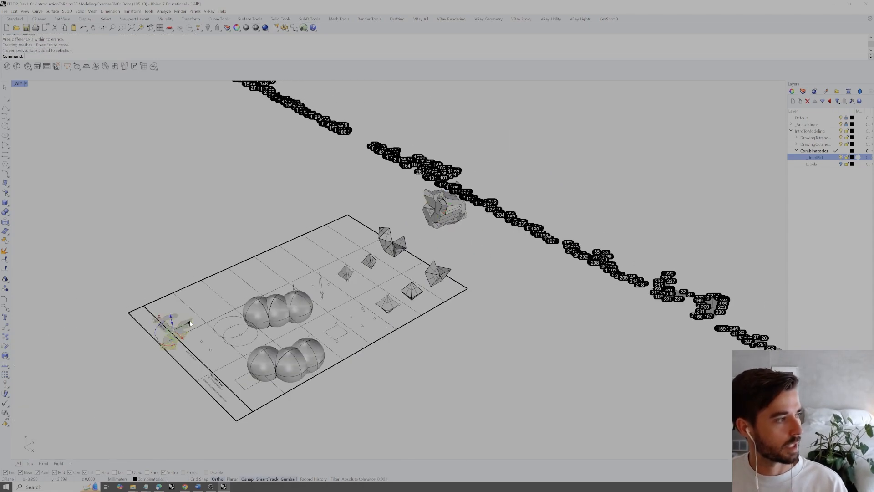
left_click_drag(185, 324, 510, 257)
right_click(801, 157)
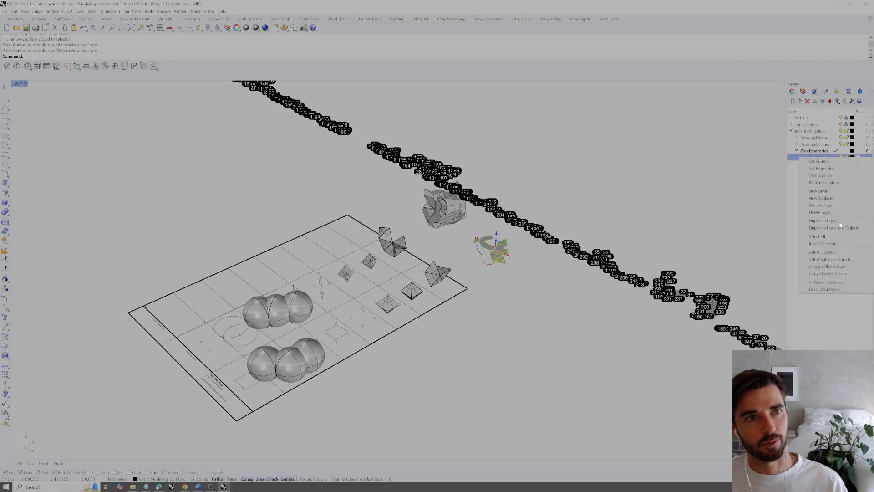
left_click(842, 267)
- Zoom to the unlabelled flat piece and inspect its connected faces for overlaps
left_click(514, 232)
scroll(513, 232, "up", 5)
left_click(488, 255)
type("ZS")
key("Return")
key("Escape")
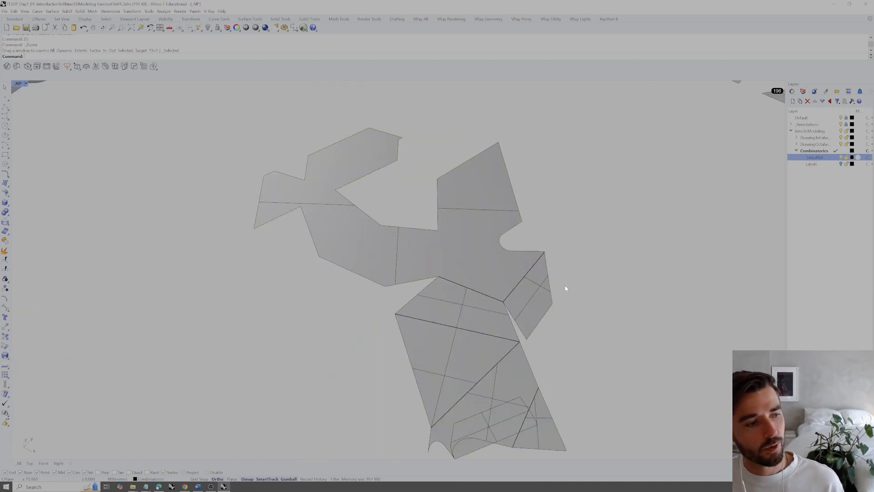
right_click_drag(526, 322, 531, 355)
left_click(510, 386)
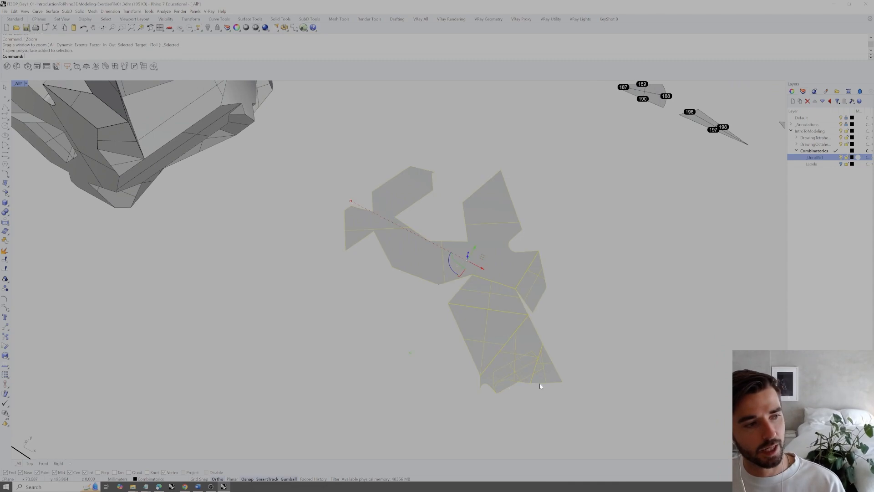
key("Escape")
left_click(541, 363)
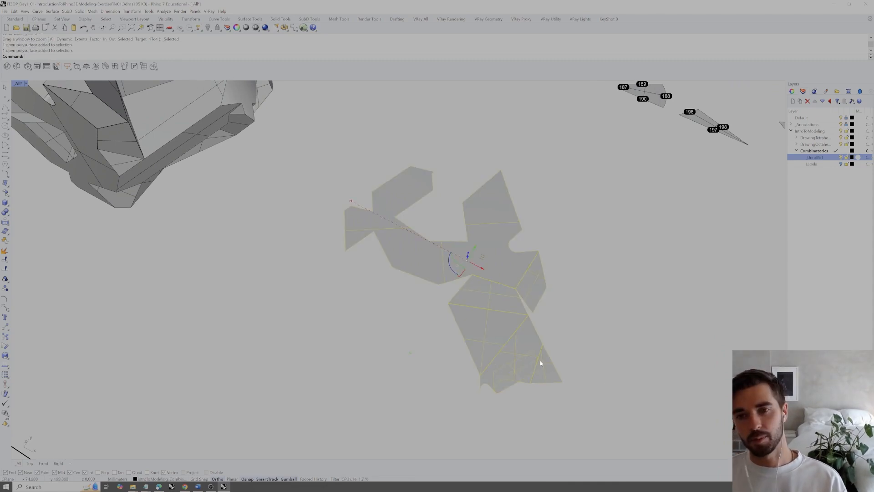
key("Escape")
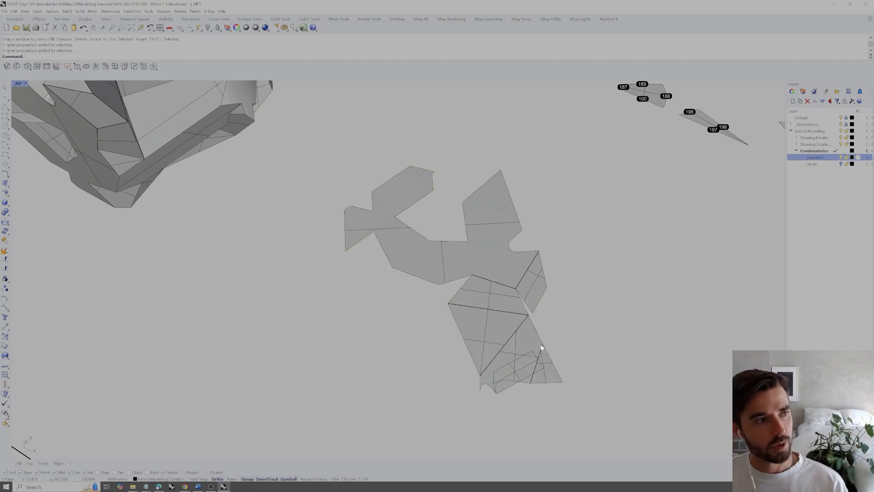
- Compare the connected flat piece with the matching joined faces on the body
right_click_drag(549, 312, 348, 202)
scroll(348, 201, "up", 2)
left_click(334, 216)
scroll(334, 216, "up", 2)
left_click(526, 338)
right_click_drag(412, 245, 373, 219, "shift")
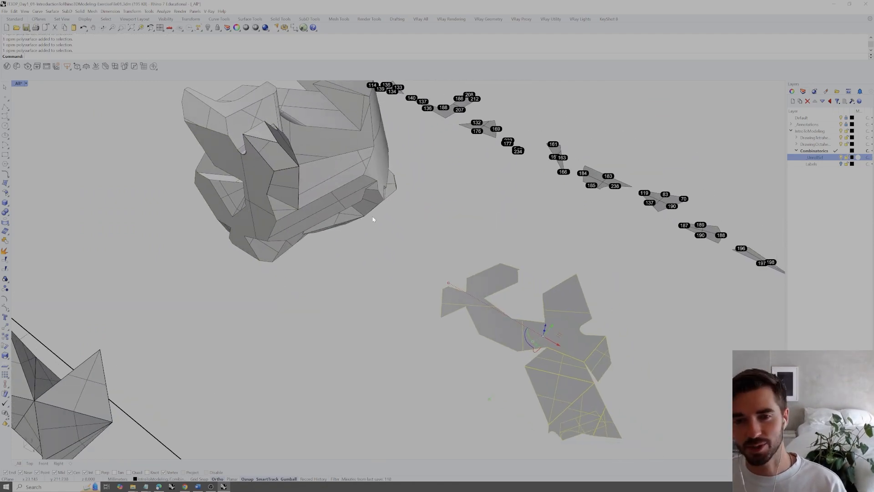
left_click(611, 336)
left_click(602, 343)
right_click_drag(603, 342, 600, 331, "shift")
left_click(600, 331)
left_click(554, 321)
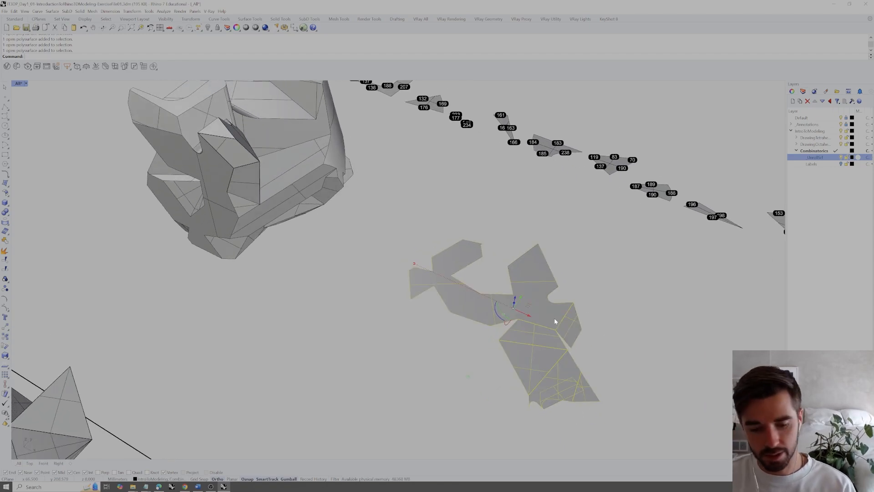
- Explode the connected flat piece into its separate faces
type("explode")
key("Return")
left_click(626, 348)
- Rotate the overlapping end strip of the flat piece about its corner so it lies clear of the neighbouring faces
left_click(565, 399)
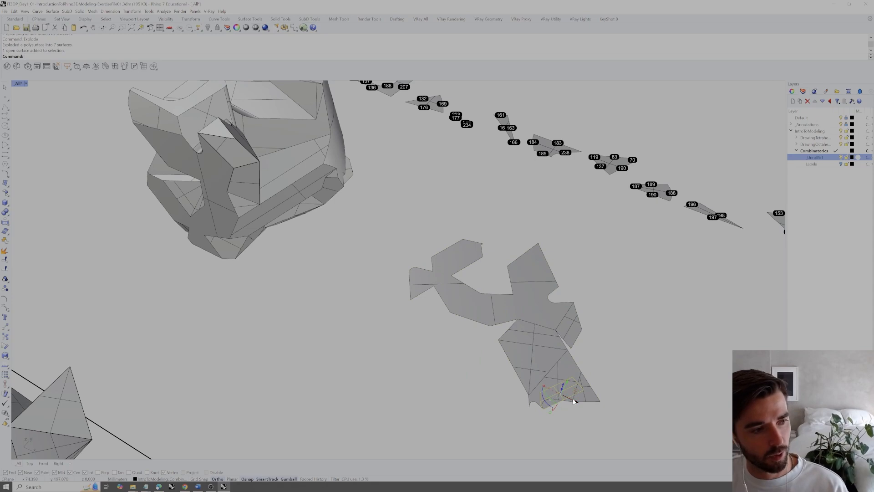
type("rotate")
key("Return")
scroll(569, 403, "up", 5)
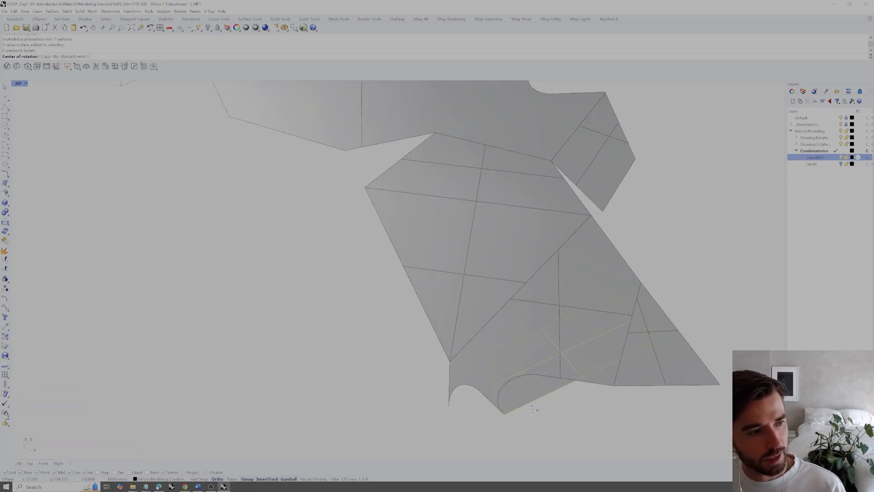
left_click(507, 411)
left_click(614, 302)
scroll(636, 365, "down", 4)
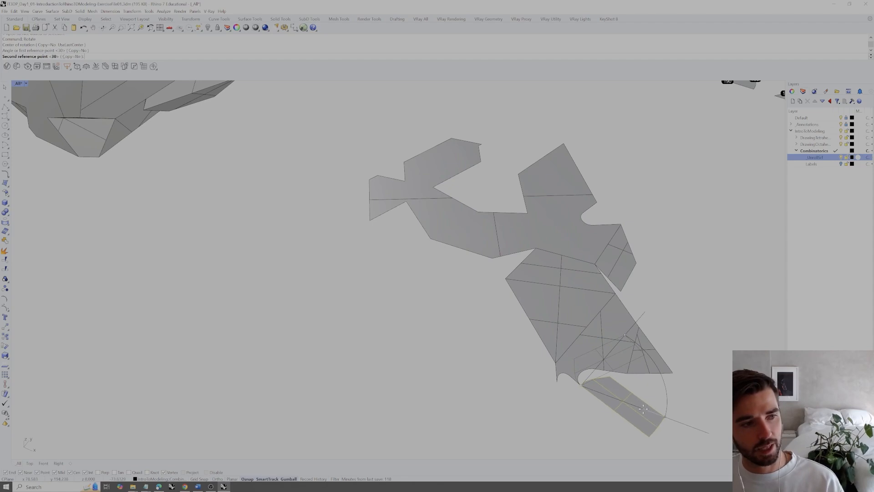
left_click(647, 402)
scroll(589, 382, "up", 6)
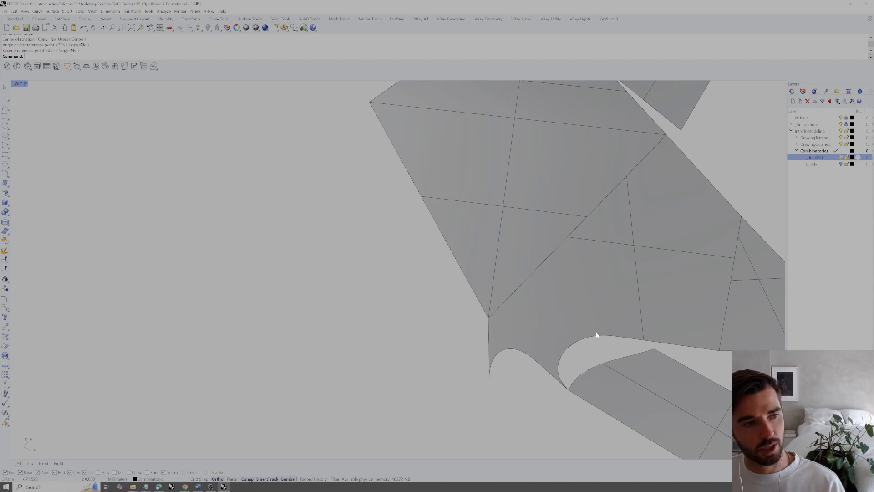
scroll(647, 331, "down", 4)
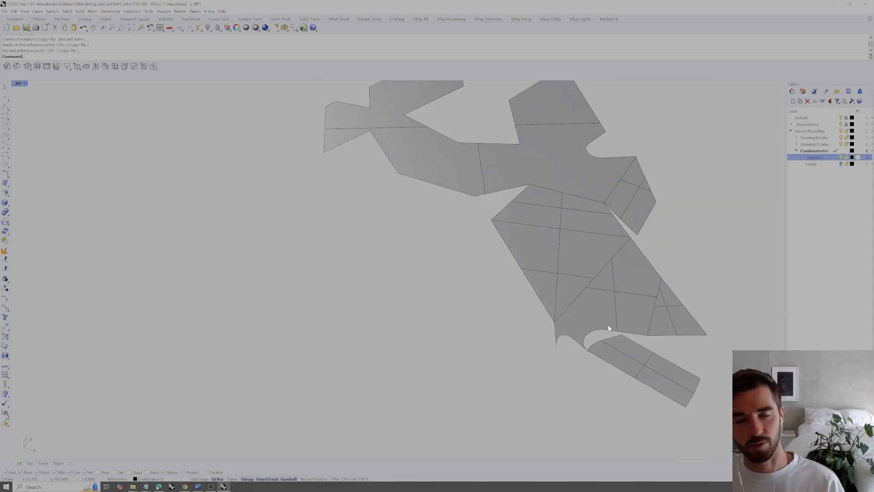
- Join all exploded faces of the flat pattern, including the rotated strip
scroll(610, 328, "down", 2)
scroll(636, 340, "down", 3)
left_click_drag(649, 388, 480, 212)
type("Join")
key("Return")
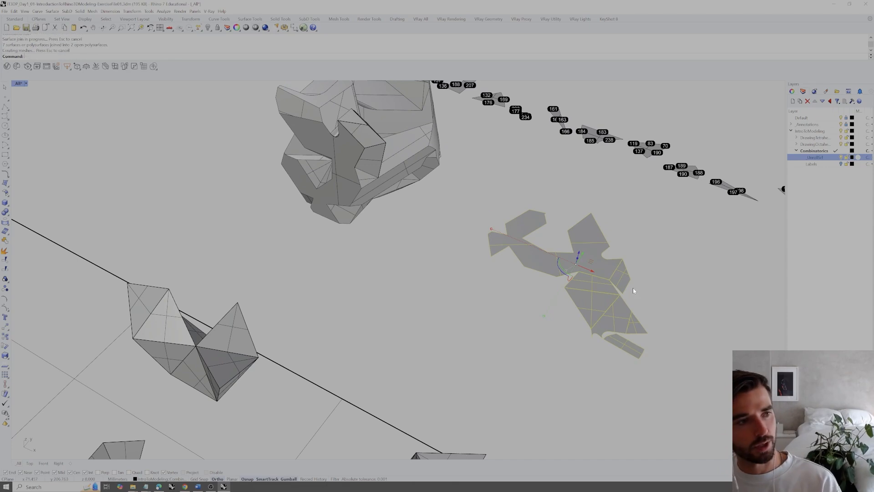
- Select the flat pattern's parts one by one to check which faces are joined together
left_click(633, 291)
left_click(631, 317)
left_click(625, 343)
left_click(620, 324)
left_click(625, 344)
left_click(664, 324)
left_click(619, 329)
left_click(622, 341)
left_click(642, 317)
- Select the joined faces on the body together with the flat pattern and its strip to compare them
right_click_drag(643, 315, 595, 371, "shift")
left_click(325, 204)
left_click(583, 386, "shift")
left_click(584, 399, "shift")
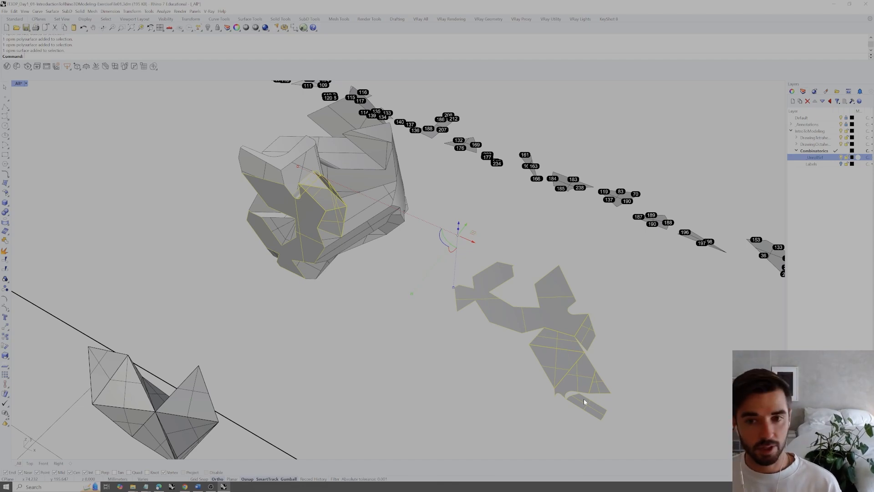
left_click(635, 362)
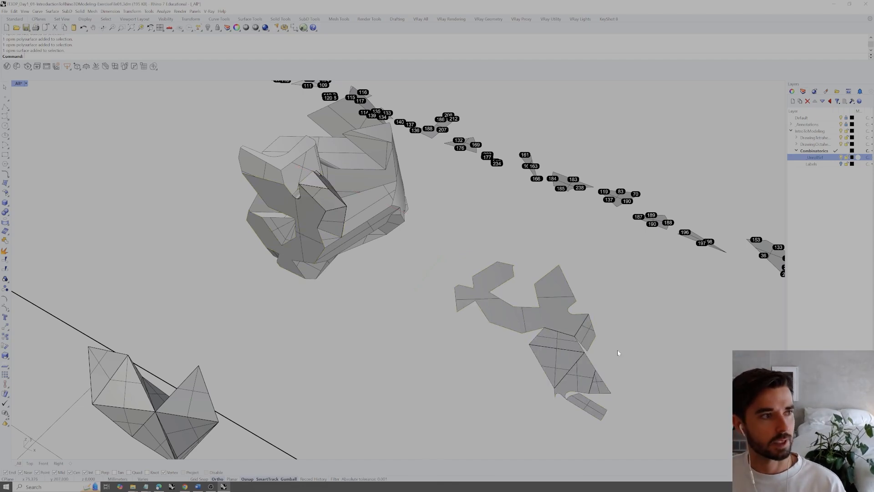
- Try to join a duplicate of the faceted body into one polysurface and merge its coplanar faces
scroll(556, 318, "down", 4)
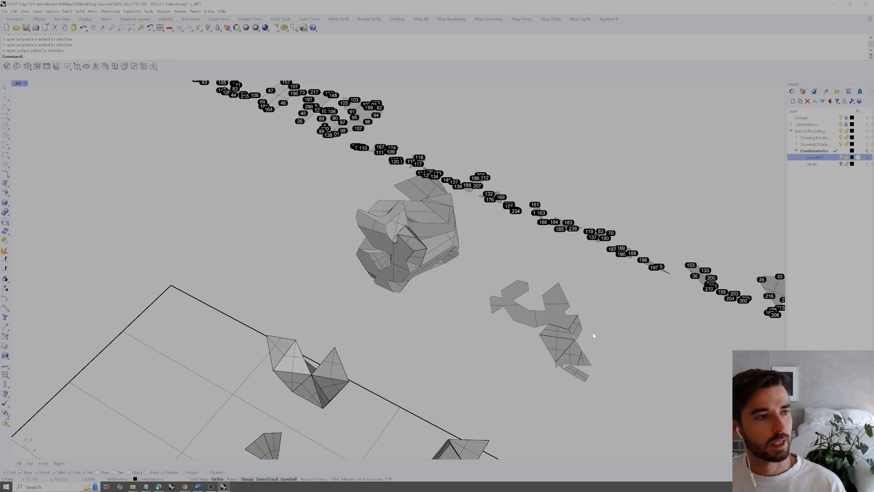
right_click_drag(593, 335, 579, 282)
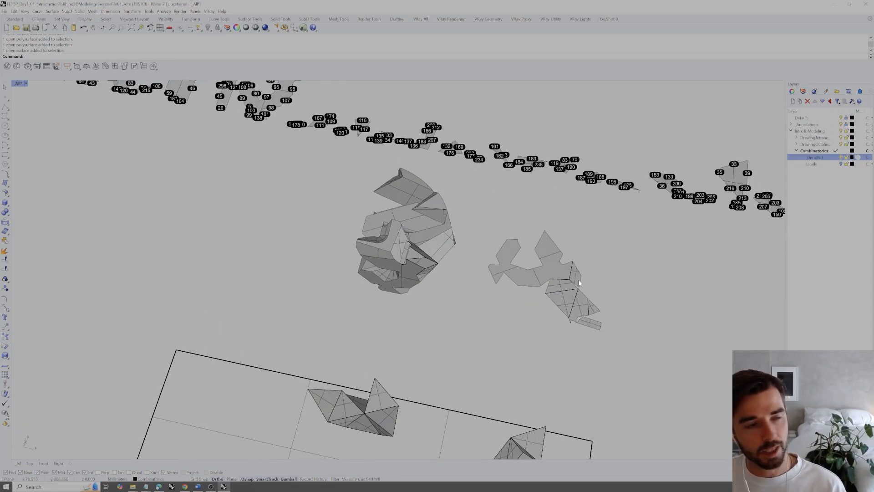
scroll(583, 290, "down", 6)
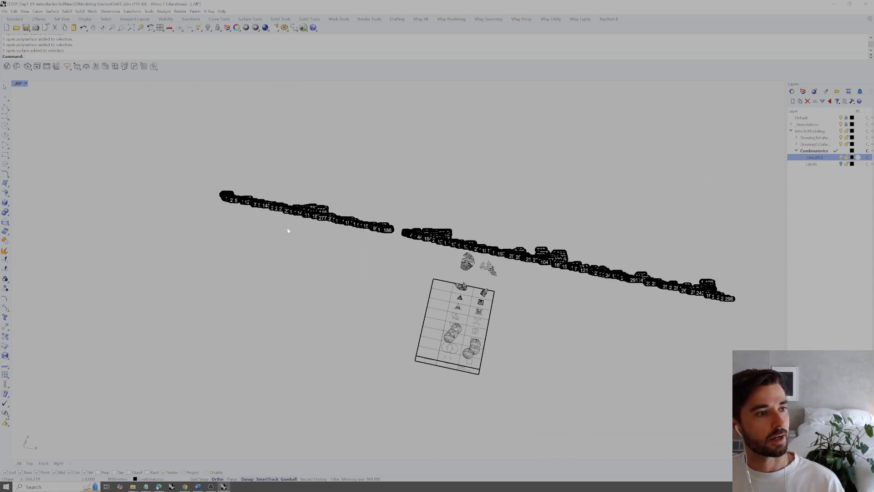
right_click_drag(611, 261, 691, 271)
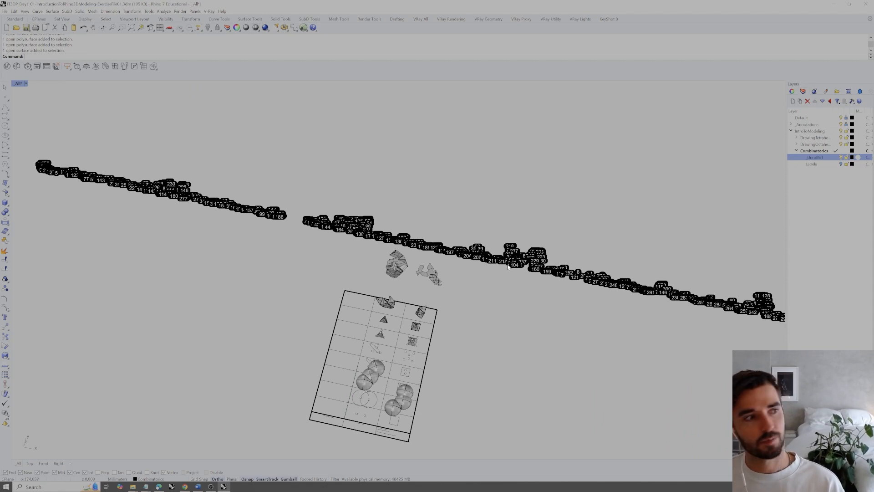
scroll(429, 273, "up", 15)
left_click_drag(540, 253, 474, 358)
left_click(569, 301)
right_click_drag(405, 284, 393, 309, "shift")
mouse_move(378, 206)
left_mouse_down()
mouse_move(377, 329)
mouse_move(276, 315)
left_mouse_up()
scroll(377, 329, "down", 5)
type("Merge")
key("Return")
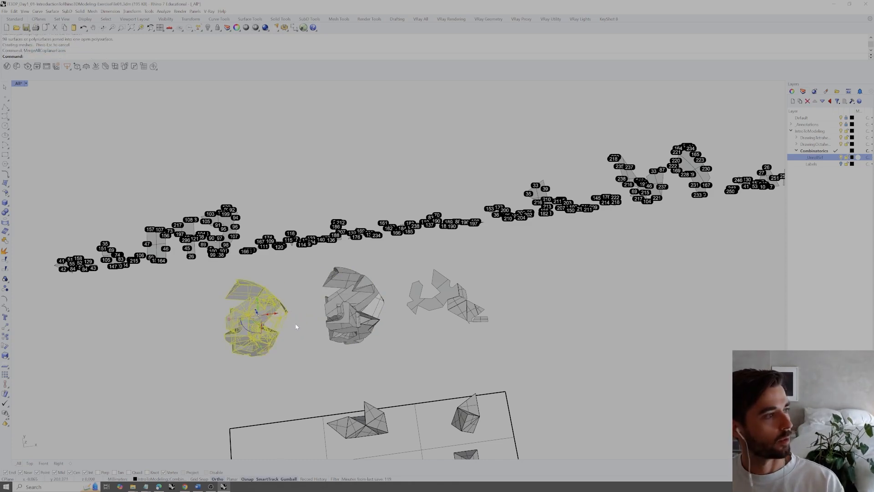
- Check the joined duplicate's object type in its properties and undo the join and the duplication
left_click(273, 300)
left_click(792, 91)
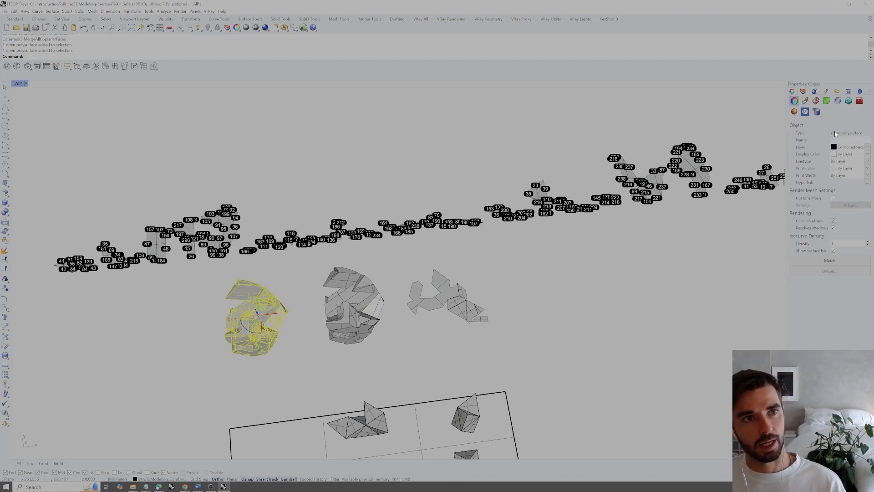
right_click_drag(464, 335, 514, 331, "shift")
left_click(394, 349)
left_click_drag(341, 269, 242, 387)
left_click(359, 373)
key("ctrl+z")
key("ctrl+z")
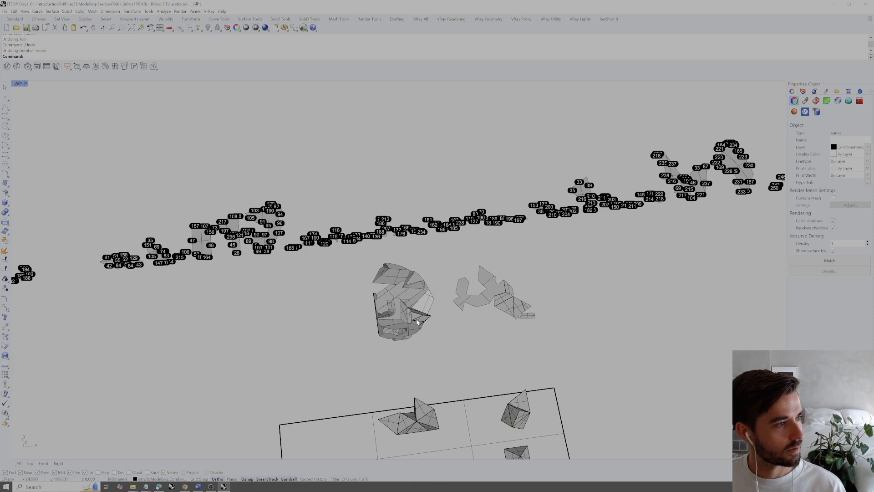
- Duplicate the complete set of body faces and place the copy beside the original body
scroll(421, 318, "up", 5)
left_click(413, 324)
scroll(417, 304, "down", 2)
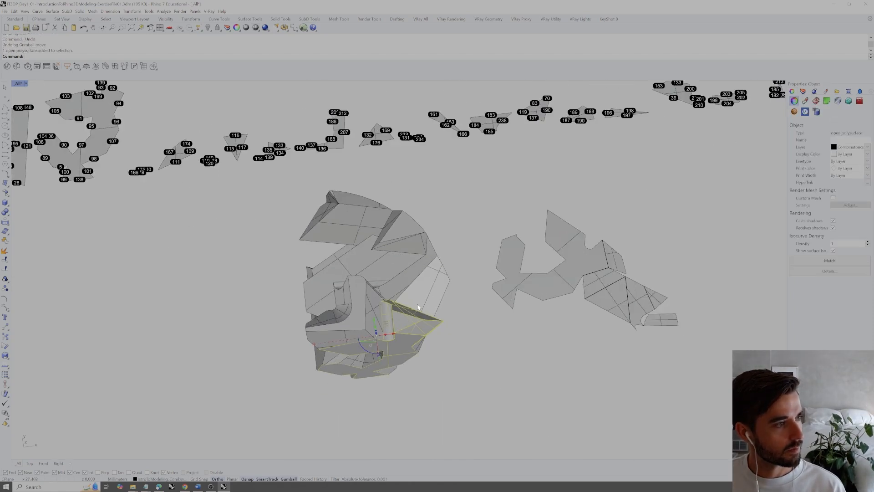
left_click(421, 297, "shift")
scroll(433, 307, "down", 3)
left_click_drag(452, 230, 332, 353)
left_click_drag(410, 287, 303, 306, "alt")
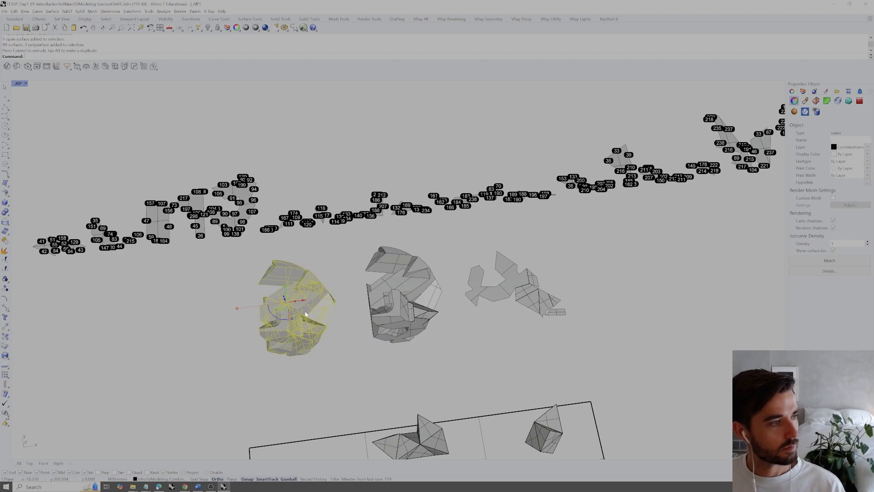
- Join the duplicated body faces into one polysurface and select it to check the result
type("Join")
key("Return")
left_click(348, 316)
left_click(320, 314)
left_click(355, 349)
right_click_drag(355, 349, 501, 319)
left_click(304, 275)
left_click(333, 325)
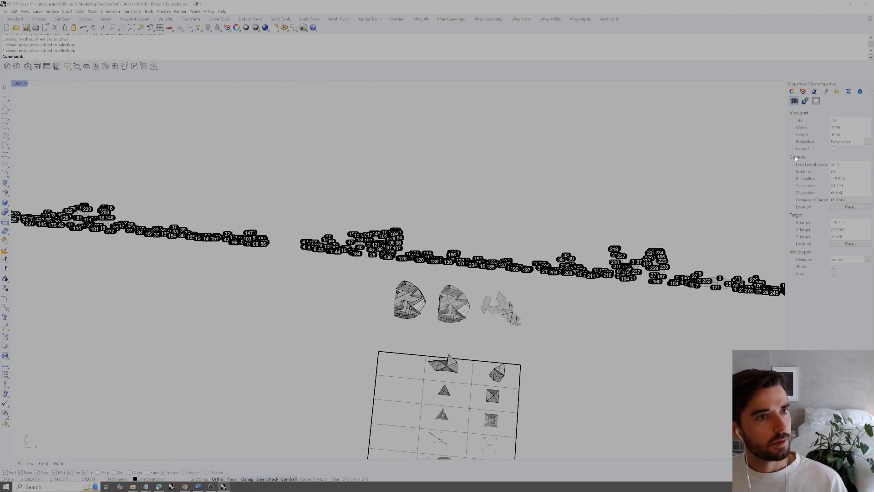
- Hide the UnrollSrf layer and show it again while viewing the whole layout
left_click(803, 91)
left_click(841, 157)
left_click(841, 158)
right_click_drag(769, 178, 520, 202)
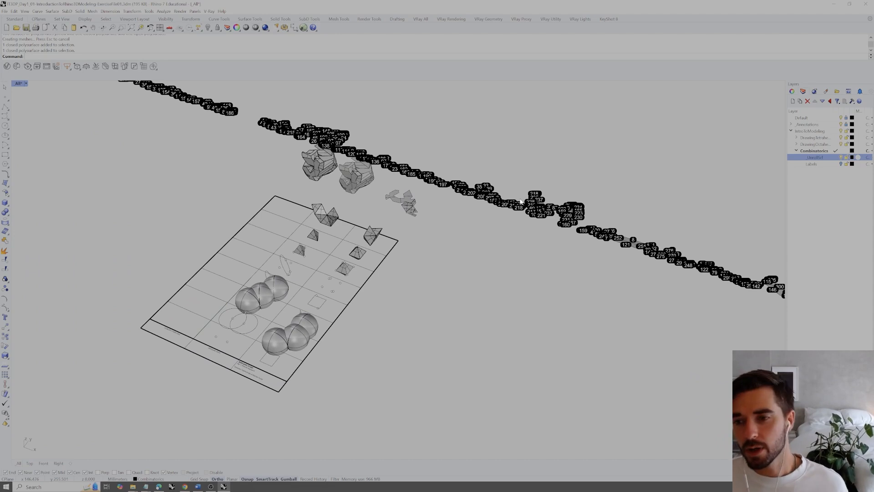